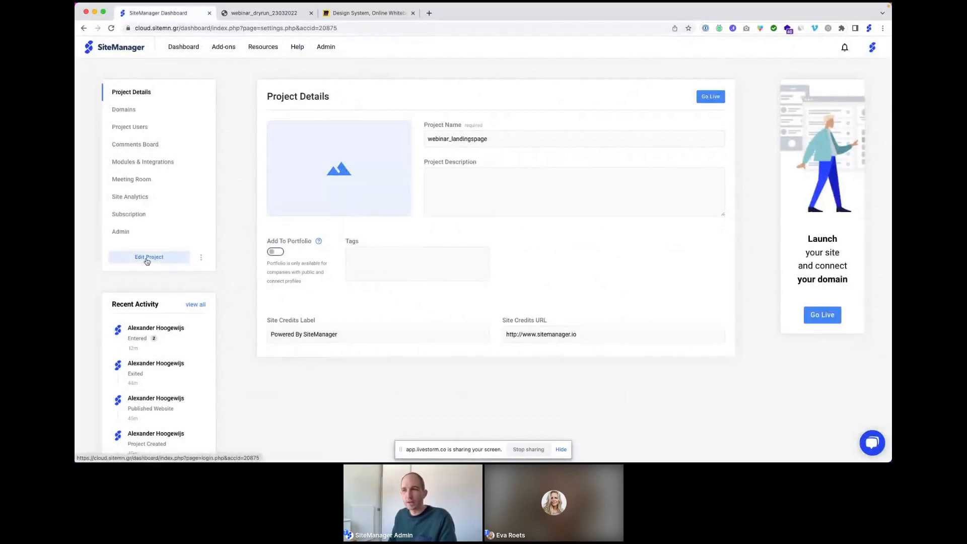
Step: Create a new designed component named 'hero' in the project editor
click(147, 258)
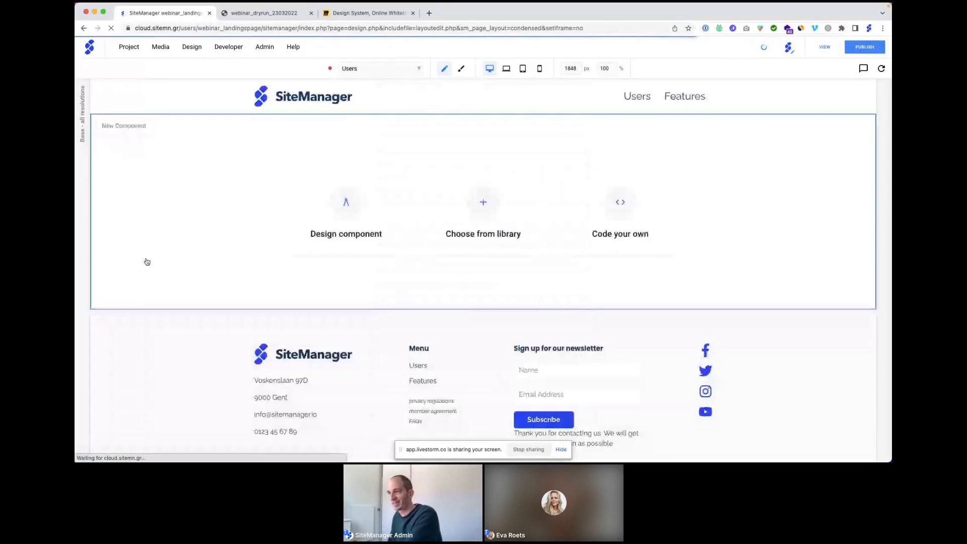
click(346, 203)
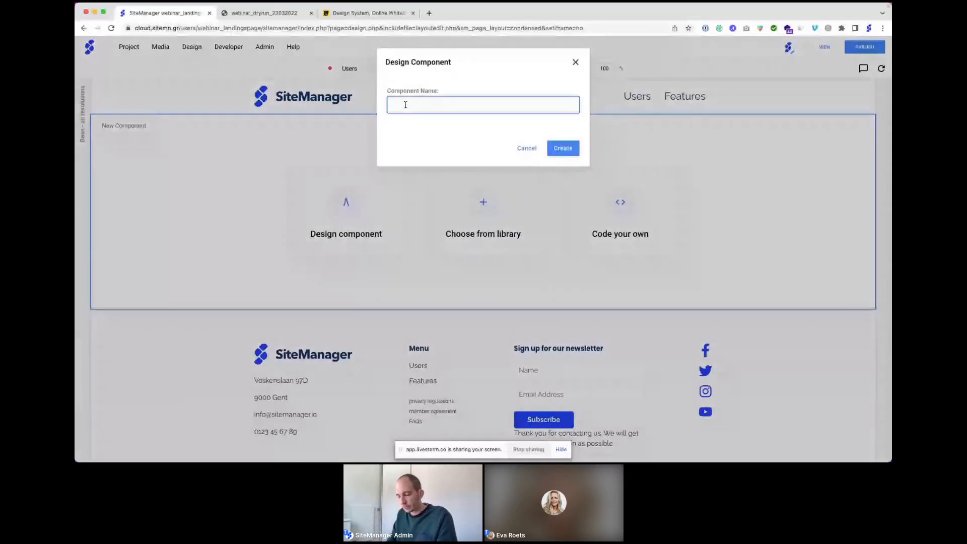
text(hero)
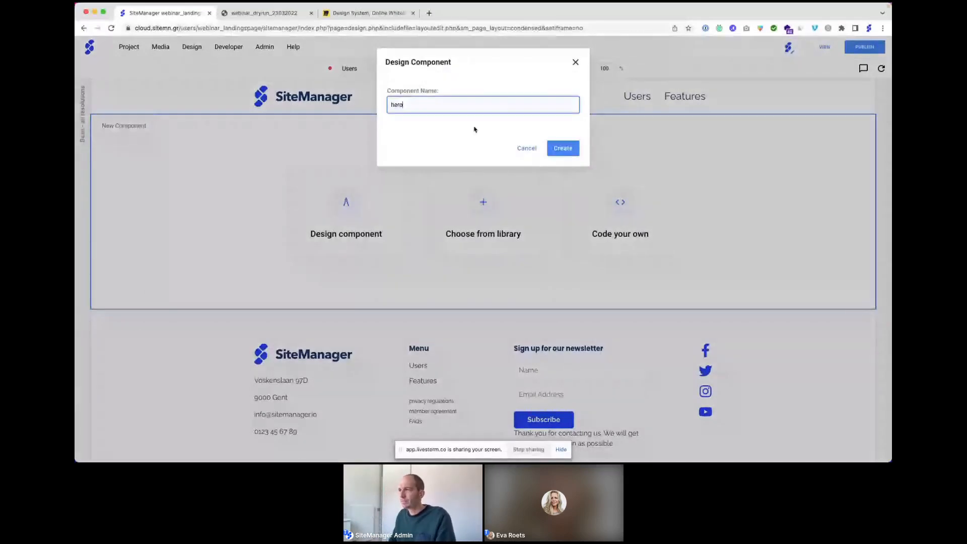
click(564, 148)
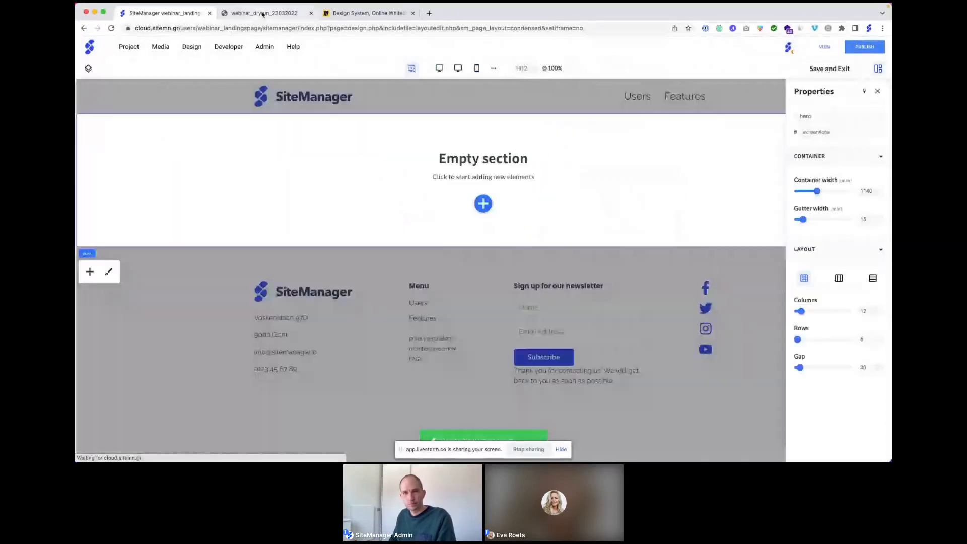
Step: Look at the published landing page for reference, then return to the page editor
click(263, 14)
click(266, 29)
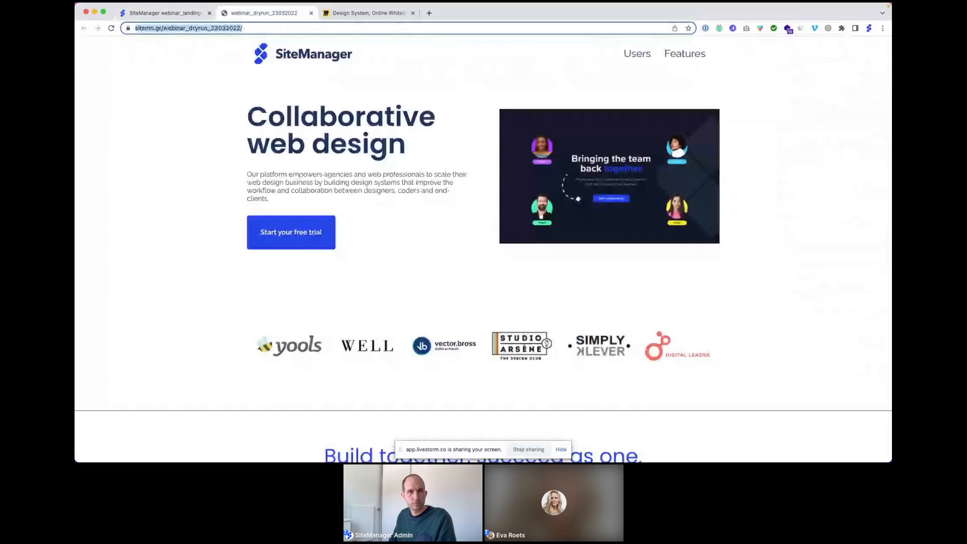
key(super+Tab)
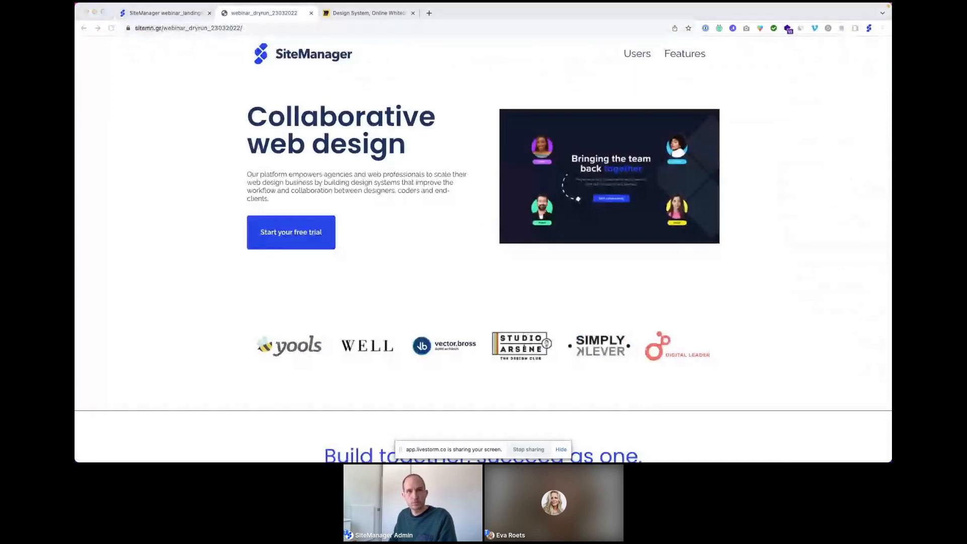
click(151, 13)
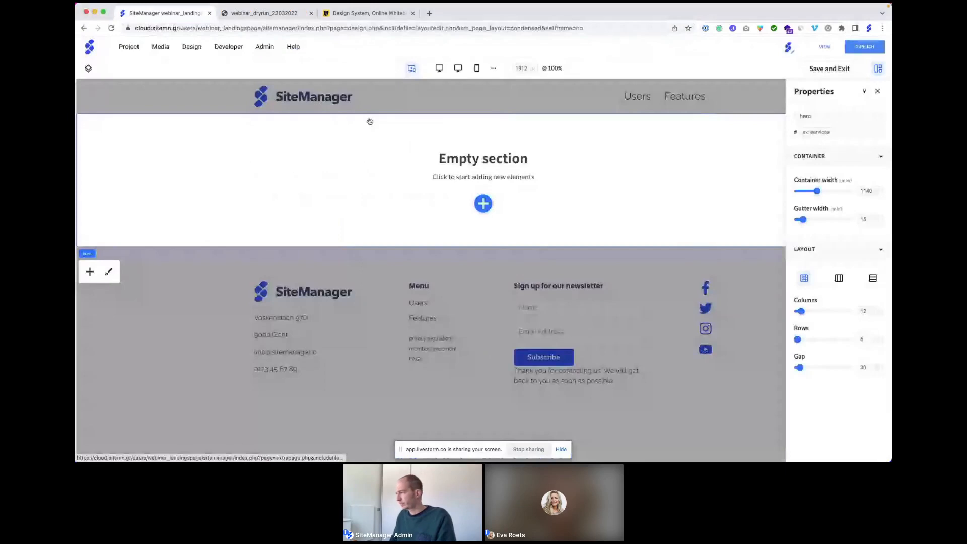
Step: Give hero a horizontal flex layout and list image blocks for it via pinned Layers
click(840, 278)
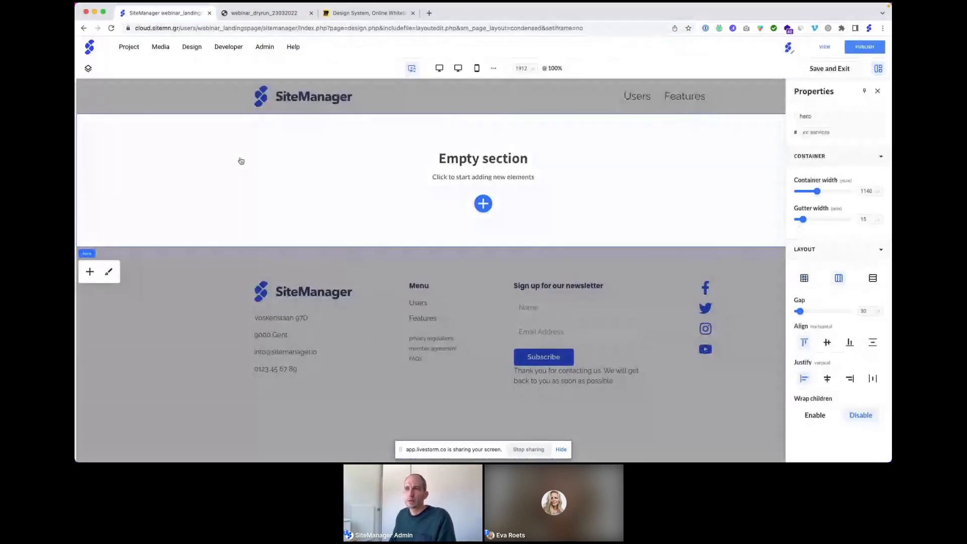
click(88, 69)
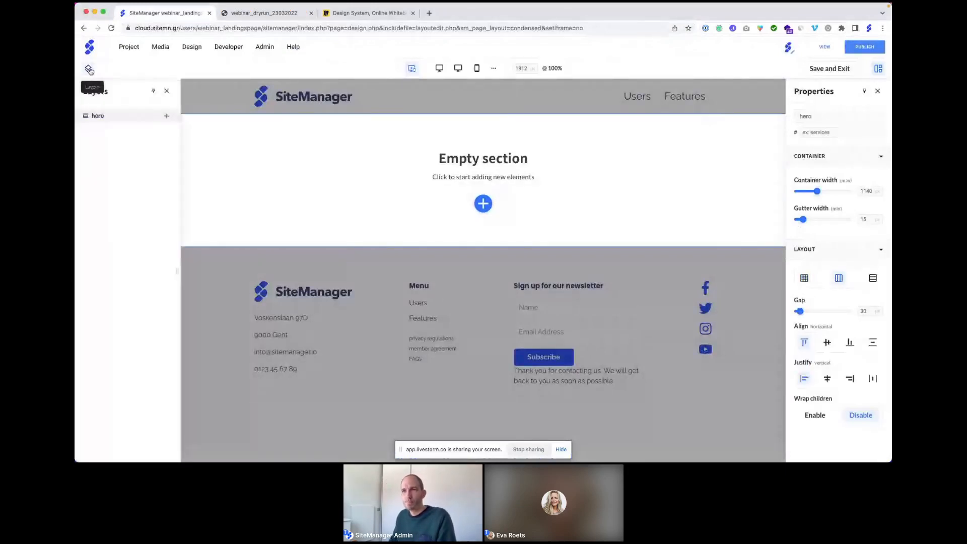
click(153, 92)
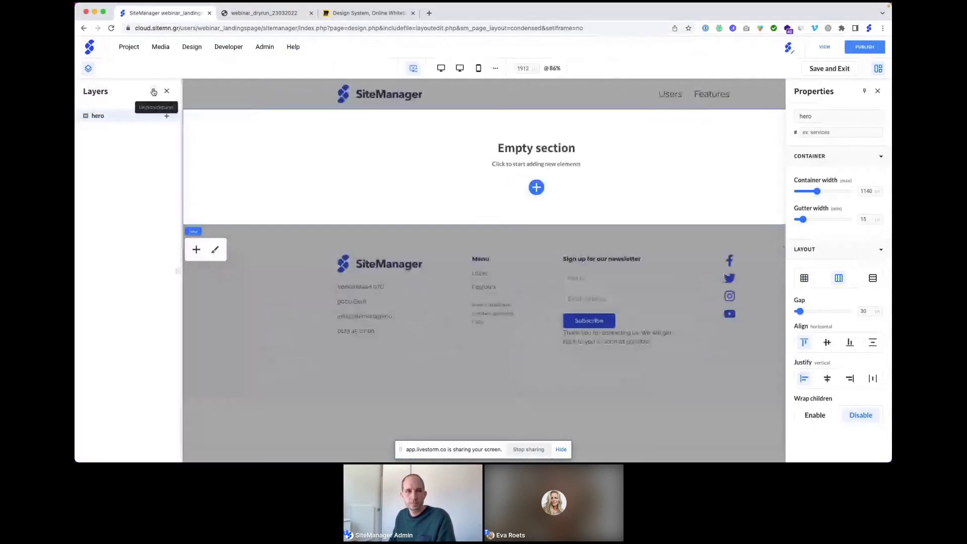
click(167, 116)
click(286, 260)
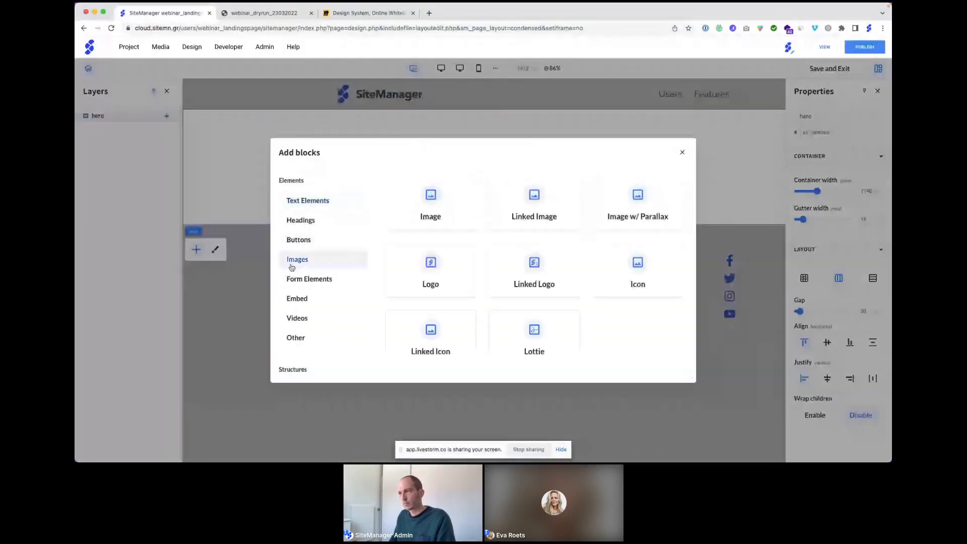
Step: Add an Image block to the hero showing the 'team' picture from the image library
click(422, 221)
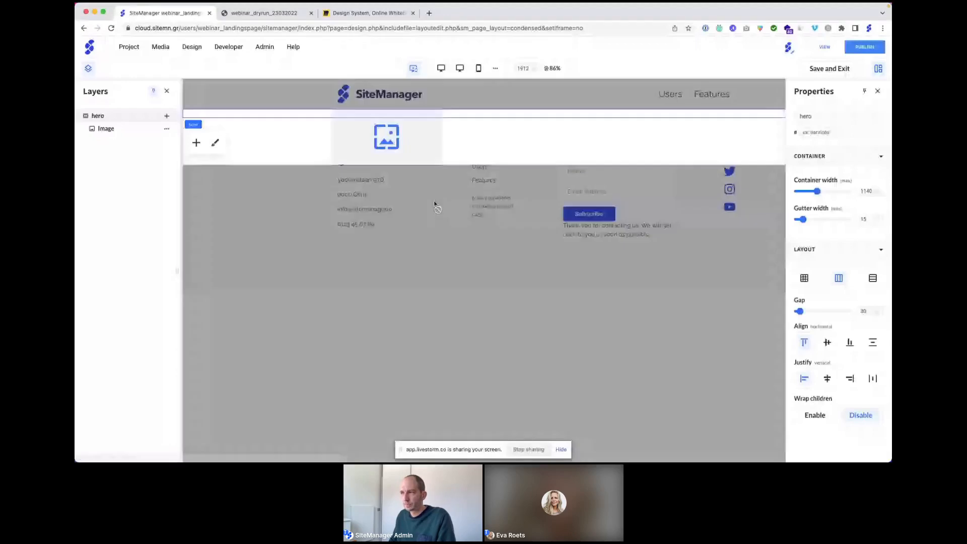
click(395, 146)
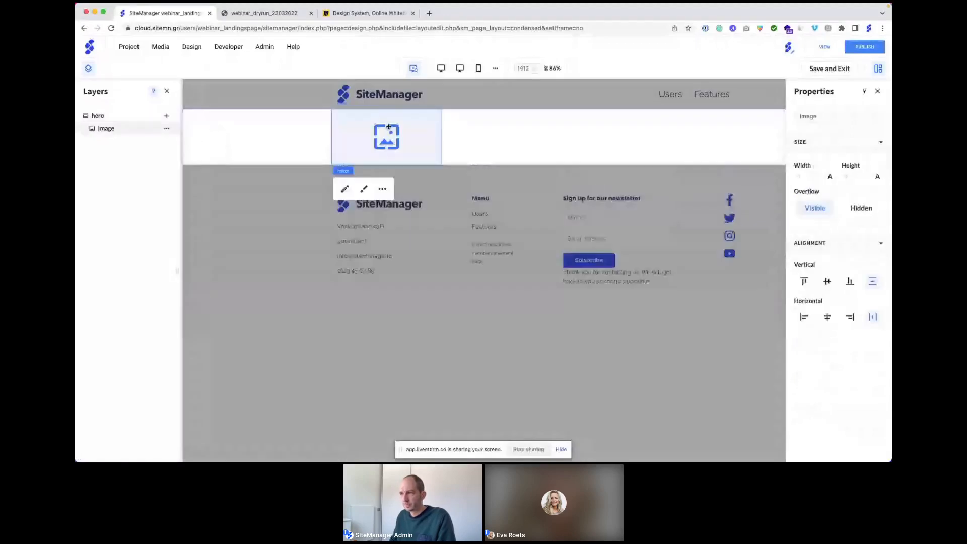
click(347, 191)
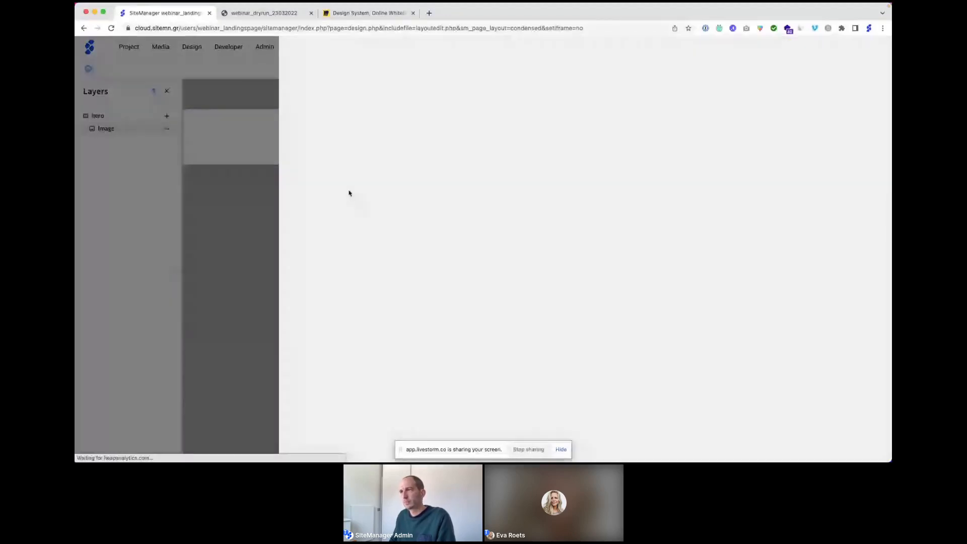
click(581, 148)
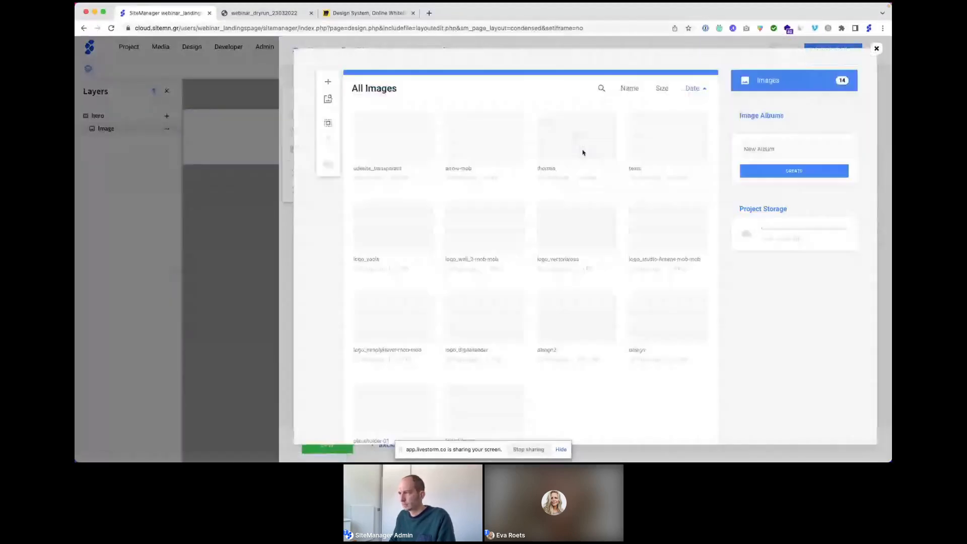
mouse_move(649, 138)
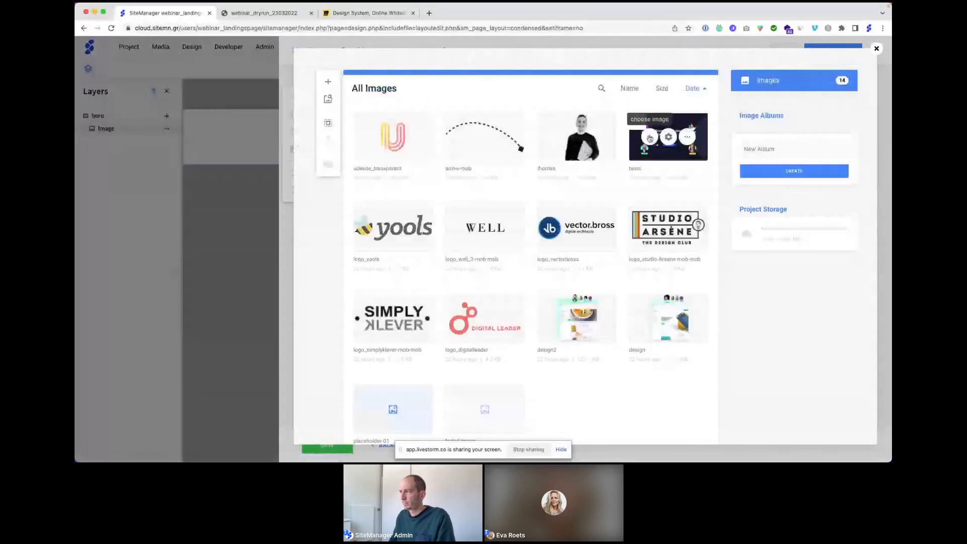
click(649, 137)
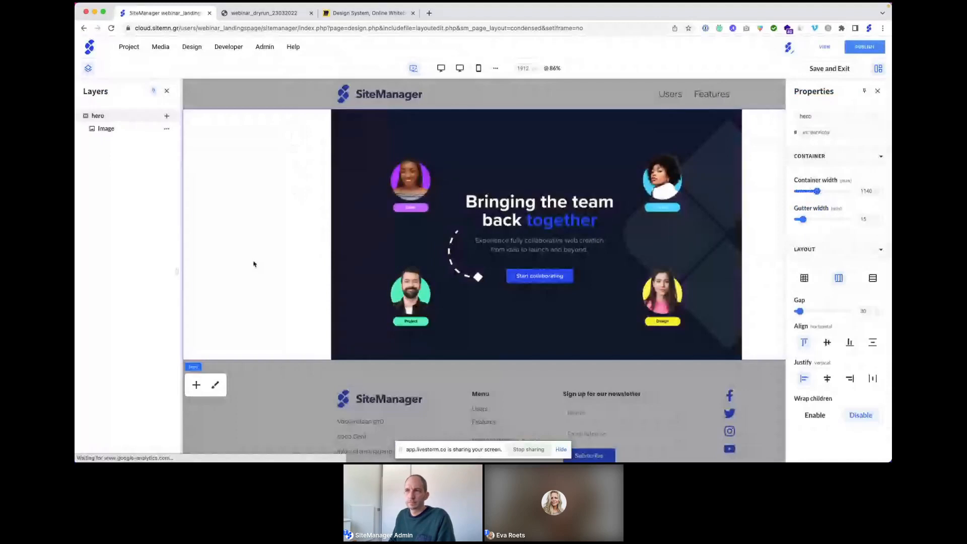
click(166, 116)
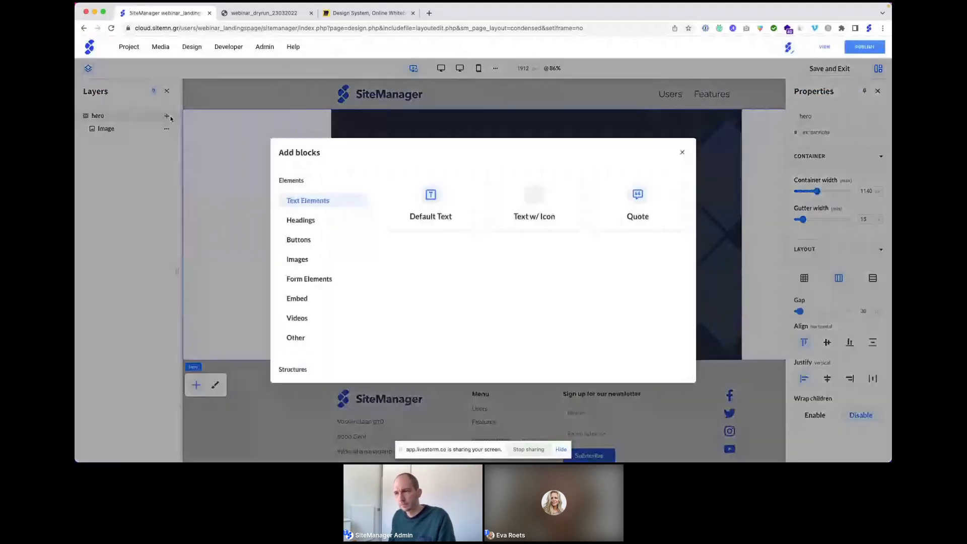
Step: Add a Basic structure to the hero, creating a Content column beside the image
scroll(301, 293, down, 1)
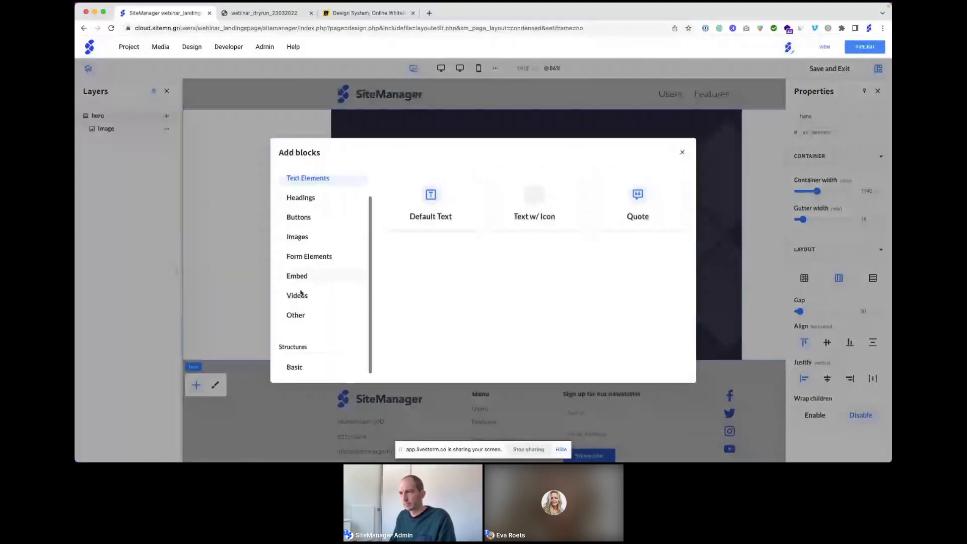
click(294, 367)
click(429, 191)
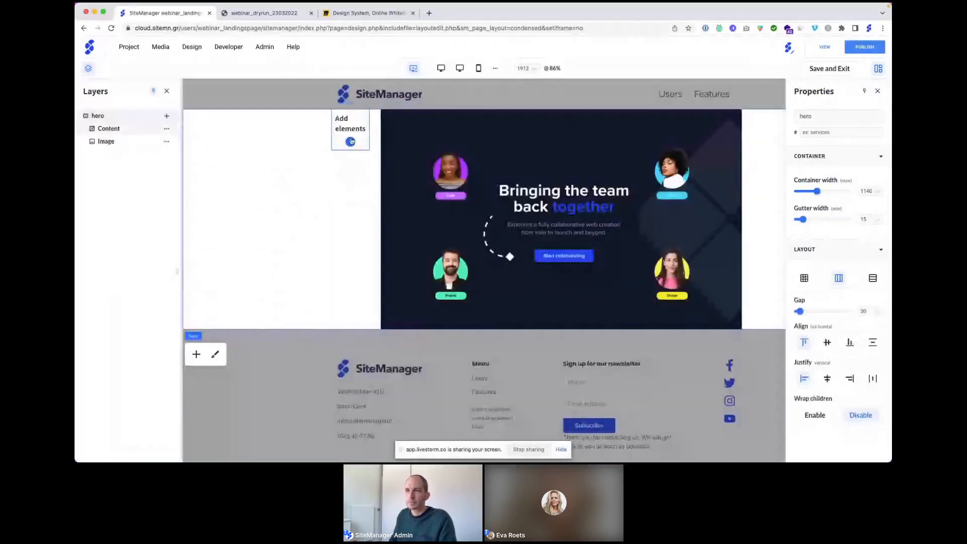
Step: Insert a Default Button, Default Text and Default Title into the Content column
click(167, 130)
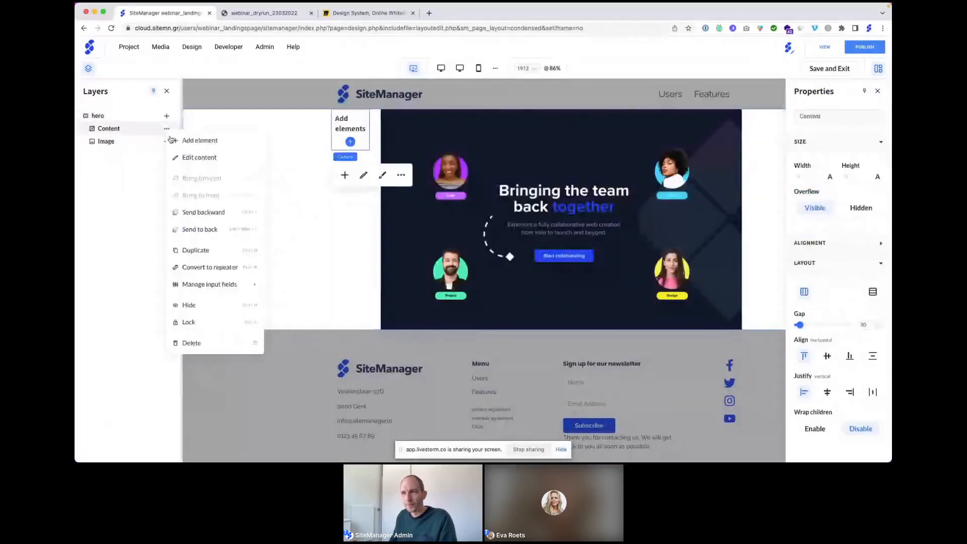
click(173, 140)
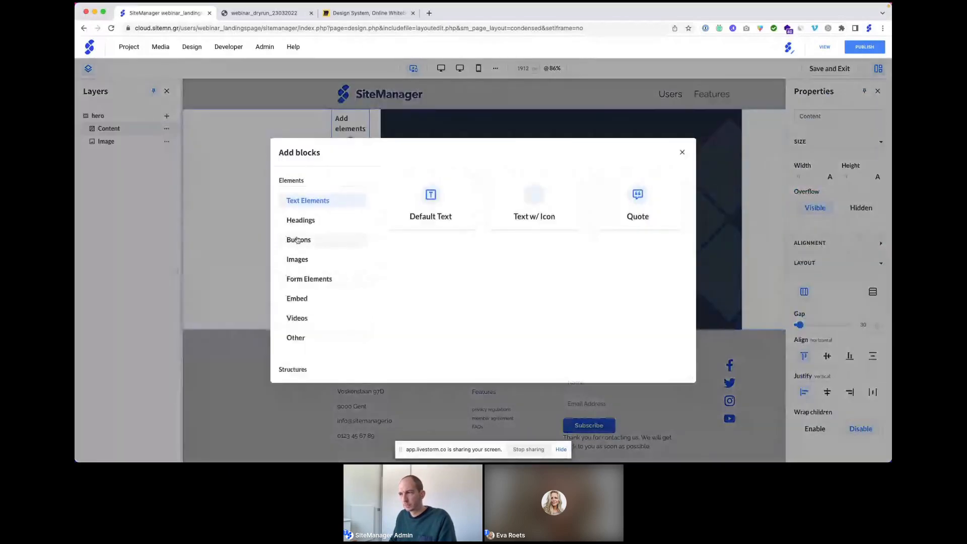
click(298, 239)
click(407, 223)
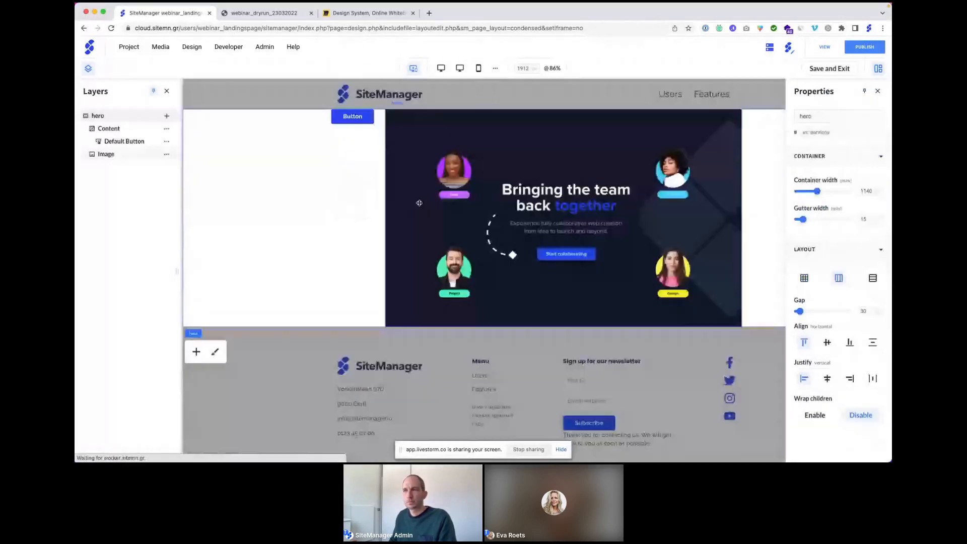
click(167, 129)
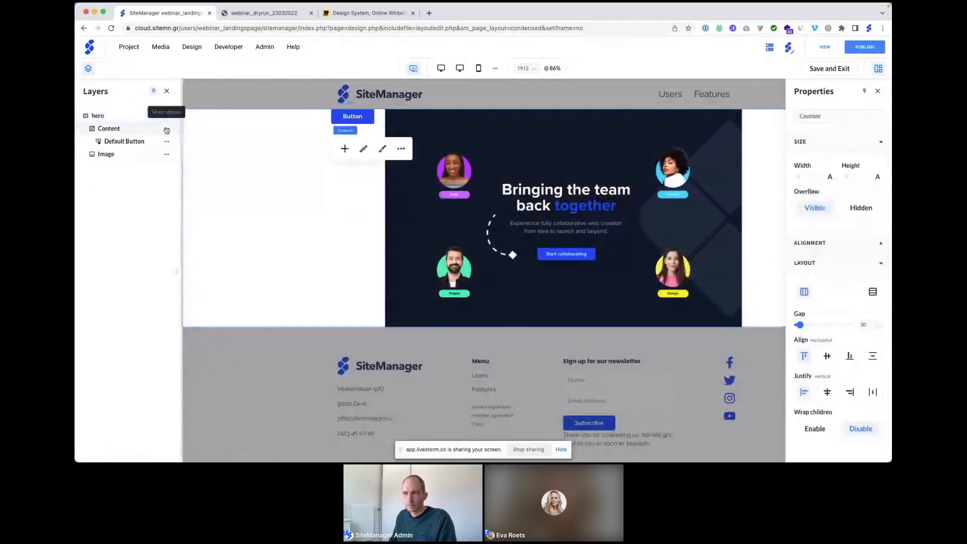
click(188, 143)
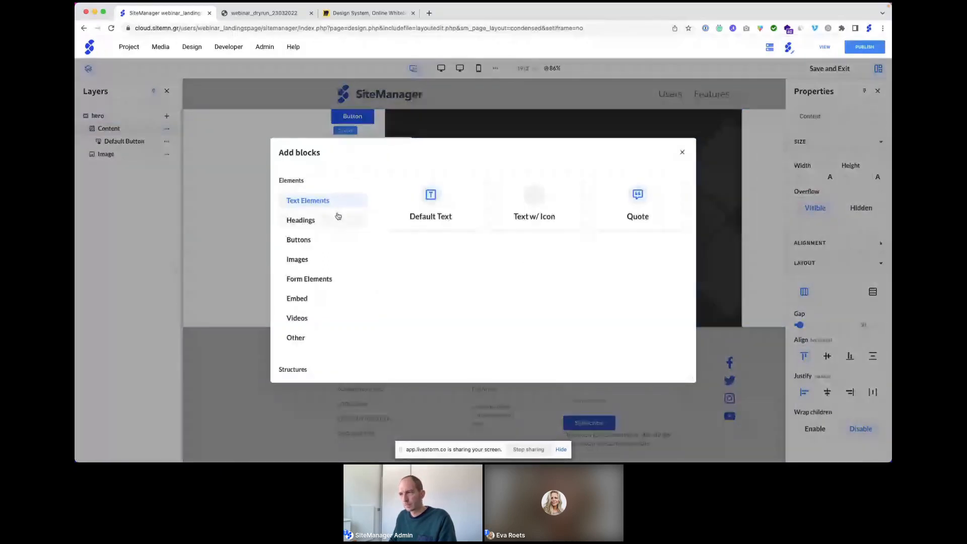
click(426, 201)
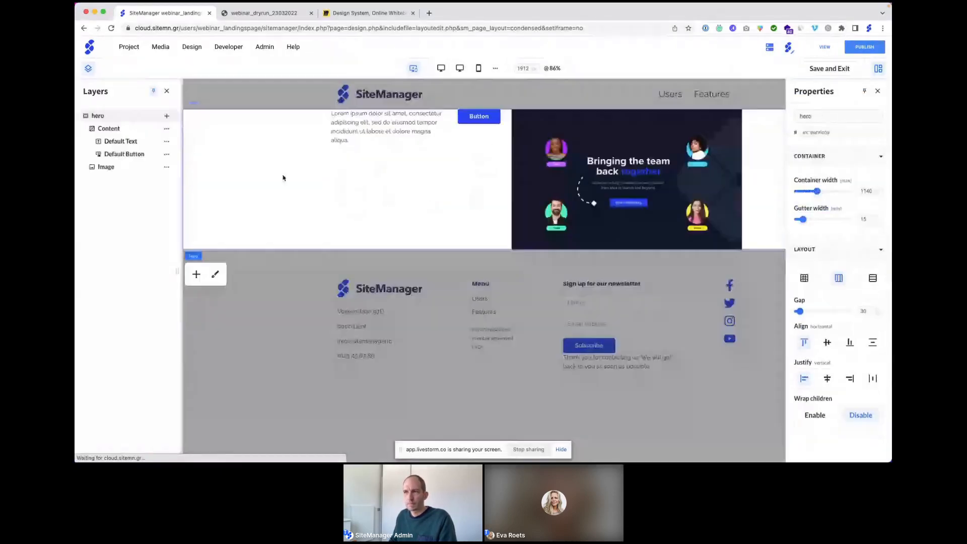
click(166, 129)
click(198, 143)
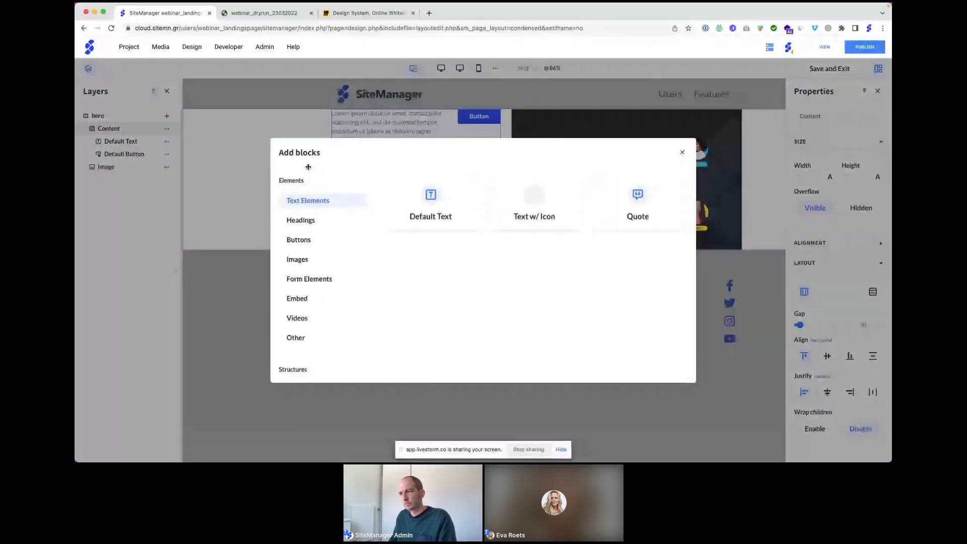
click(300, 220)
click(430, 204)
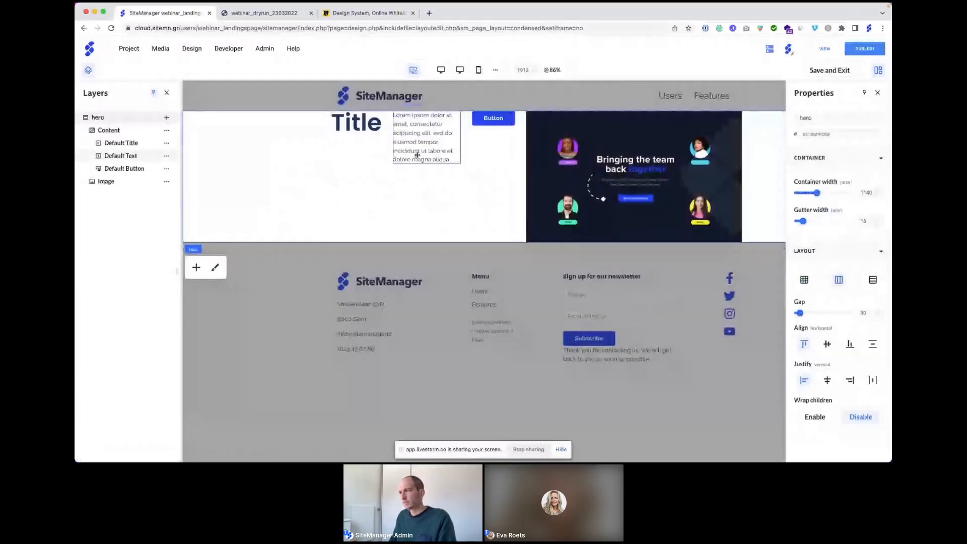
click(705, 179)
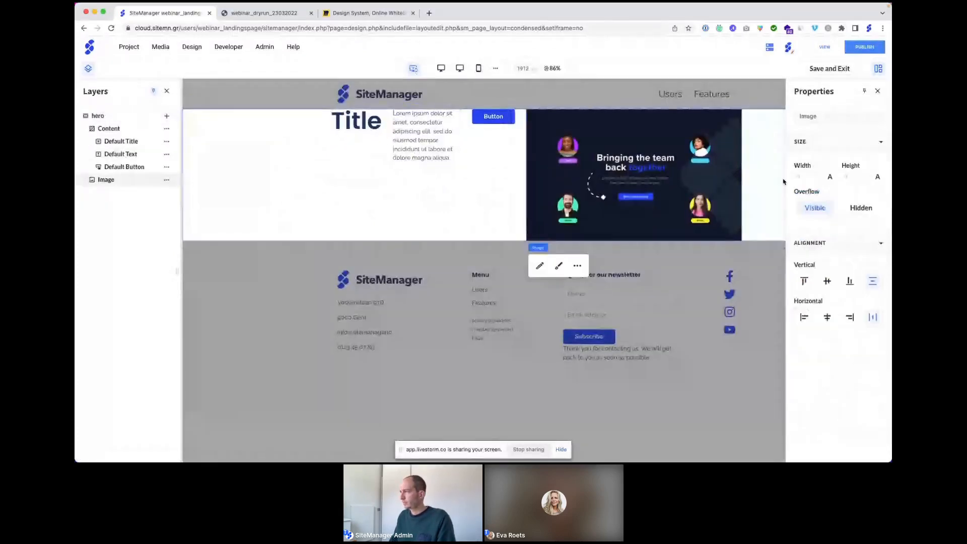
Step: Set the hero image width to 50%
click(830, 176)
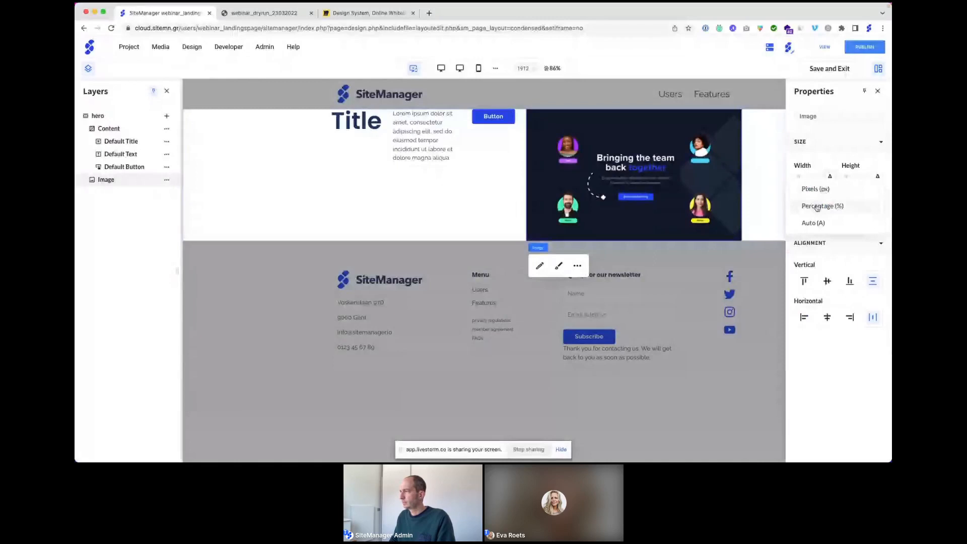
click(817, 206)
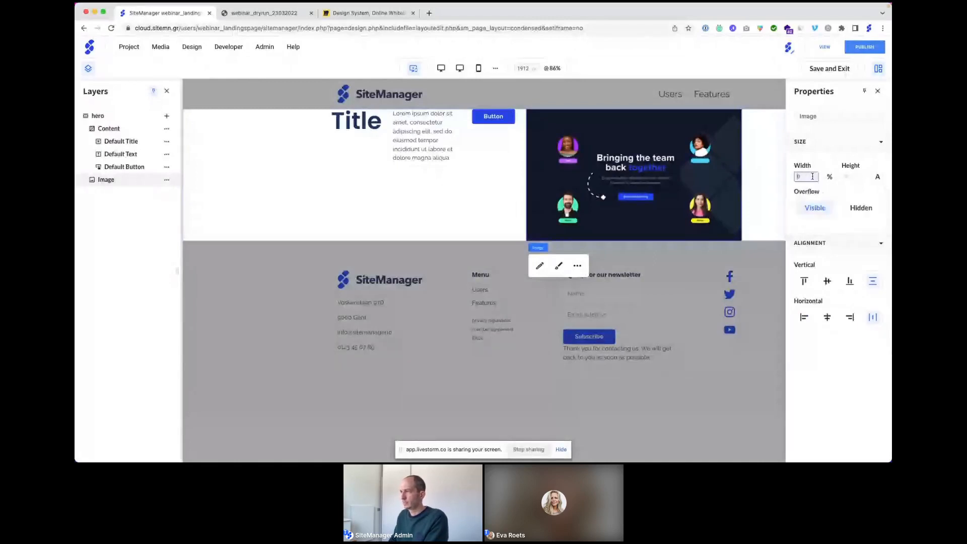
text(50)
click(824, 163)
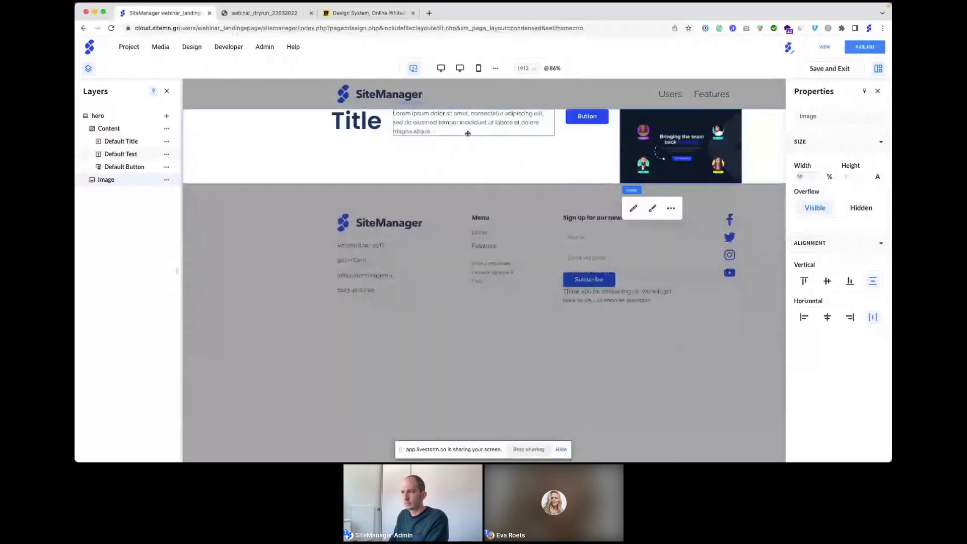
Step: Set the Content column width to 50%
click(381, 134)
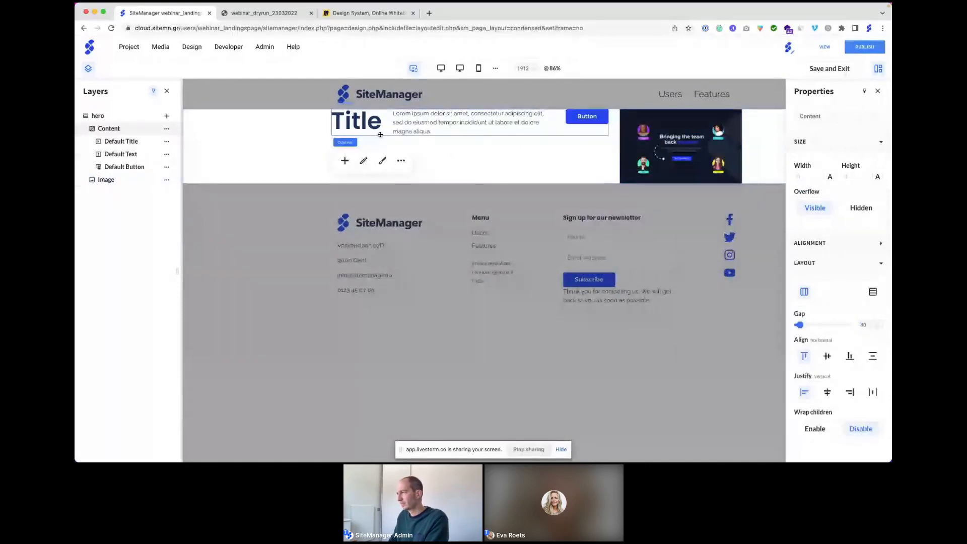
click(830, 176)
click(810, 203)
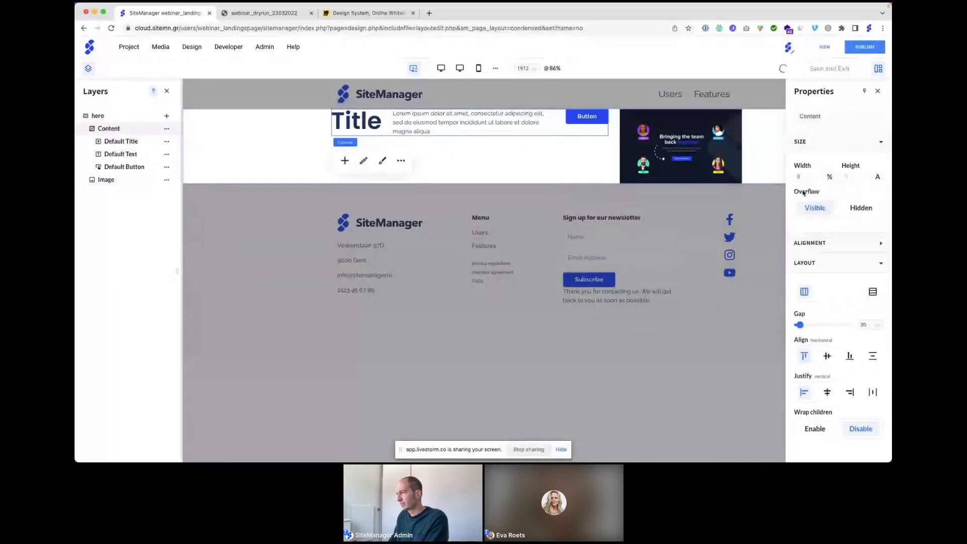
click(809, 176)
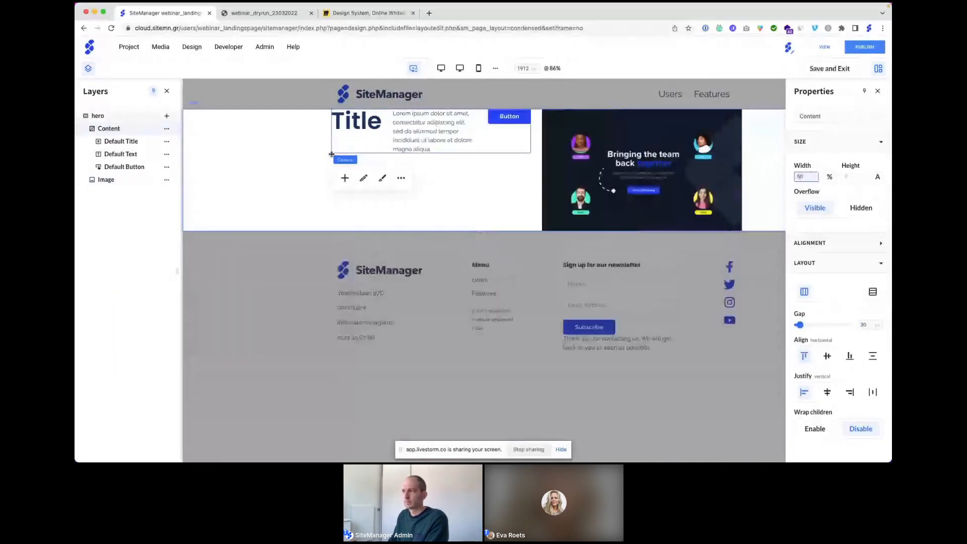
click(331, 154)
Step: Stack the title, text and button in rows and centre the hero content vertically
click(387, 149)
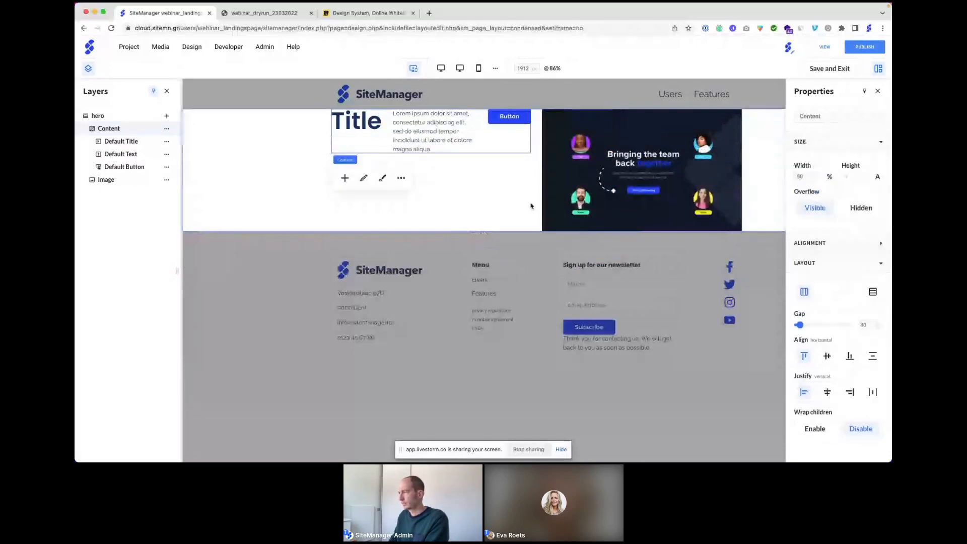
click(877, 293)
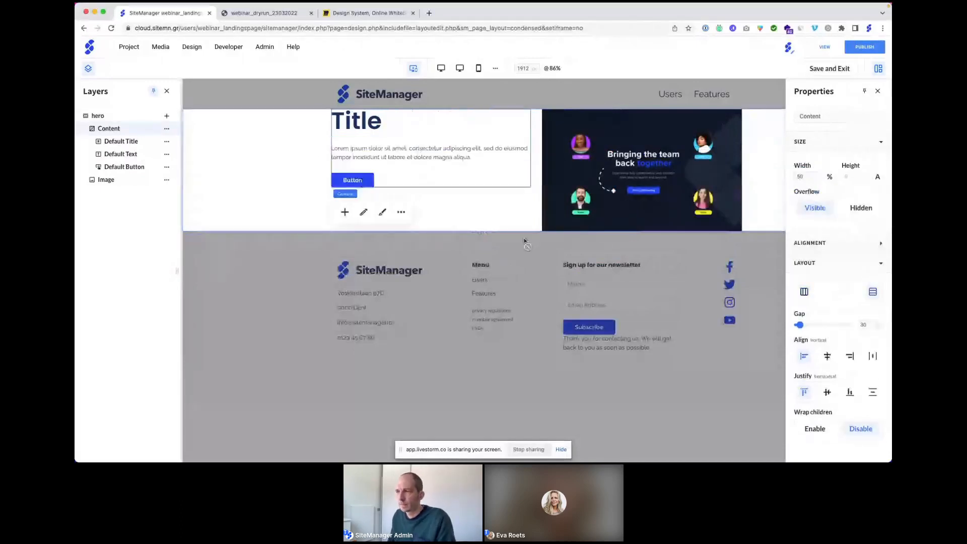
click(287, 156)
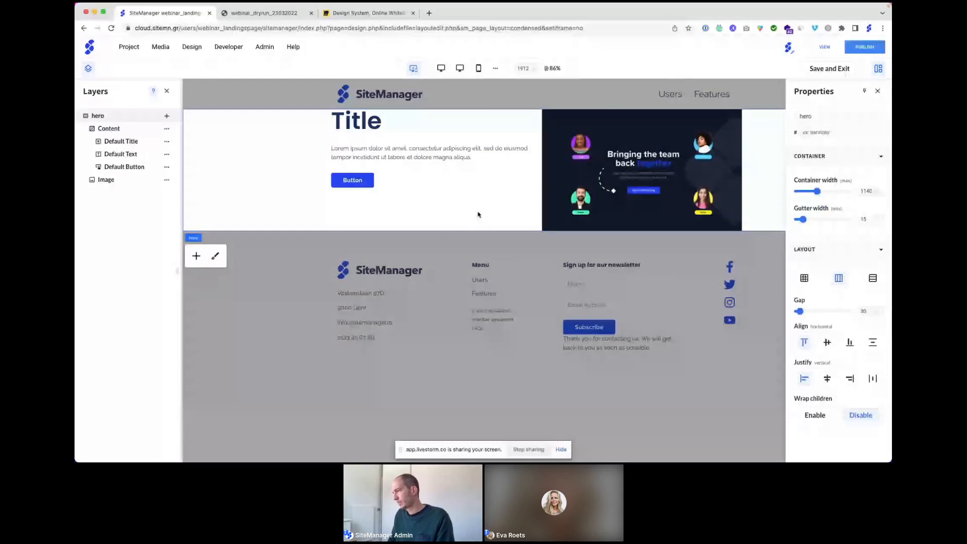
click(826, 342)
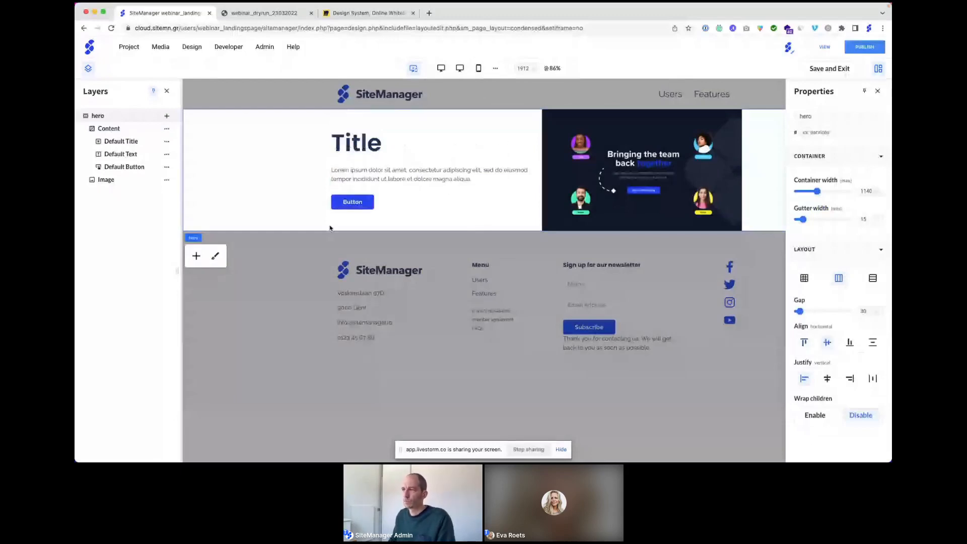
click(355, 143)
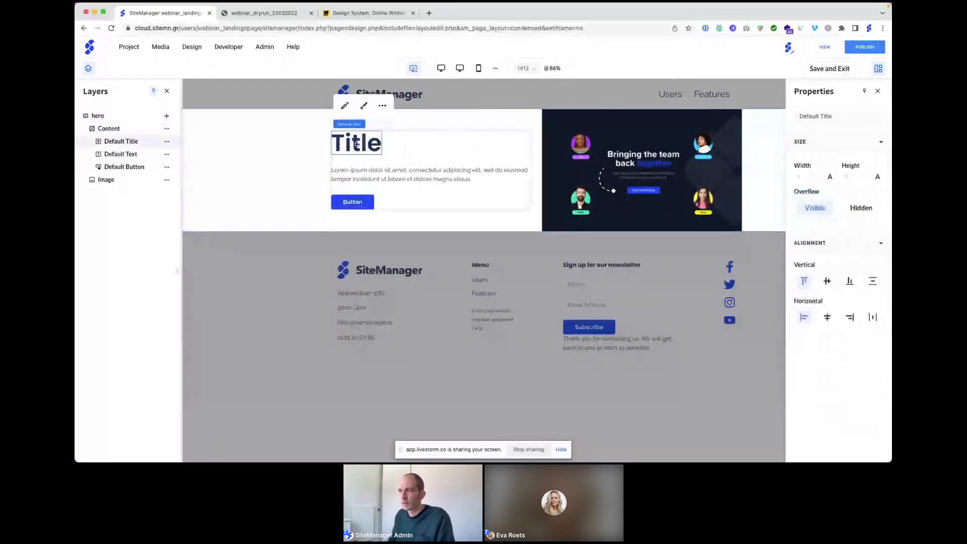
Step: Change the hero title to 'Collaborative web design'
click(345, 107)
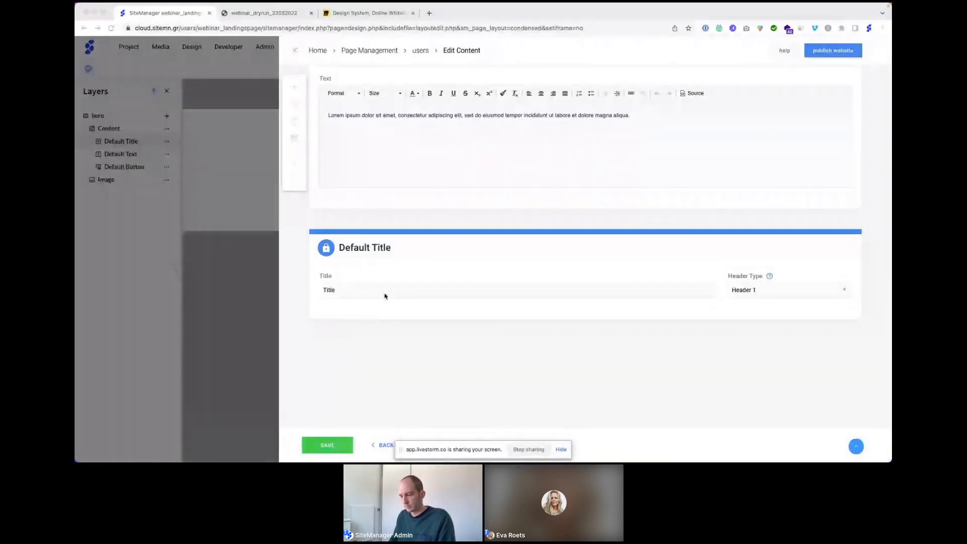
click(385, 295)
text(Collaborative web design)
click(291, 282)
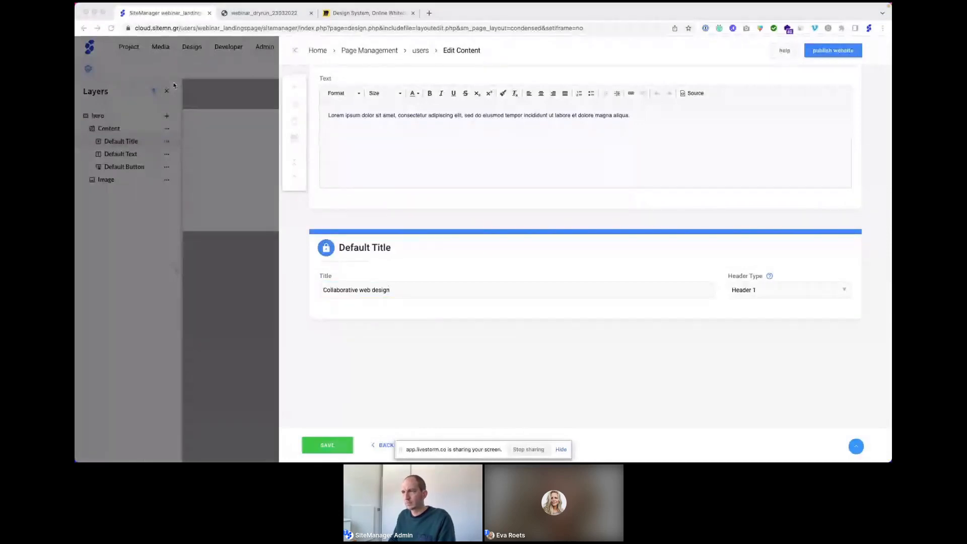
Step: Paste the platform description as the paragraph, label the button 'Start your free trial', and save
triple_click(379, 118)
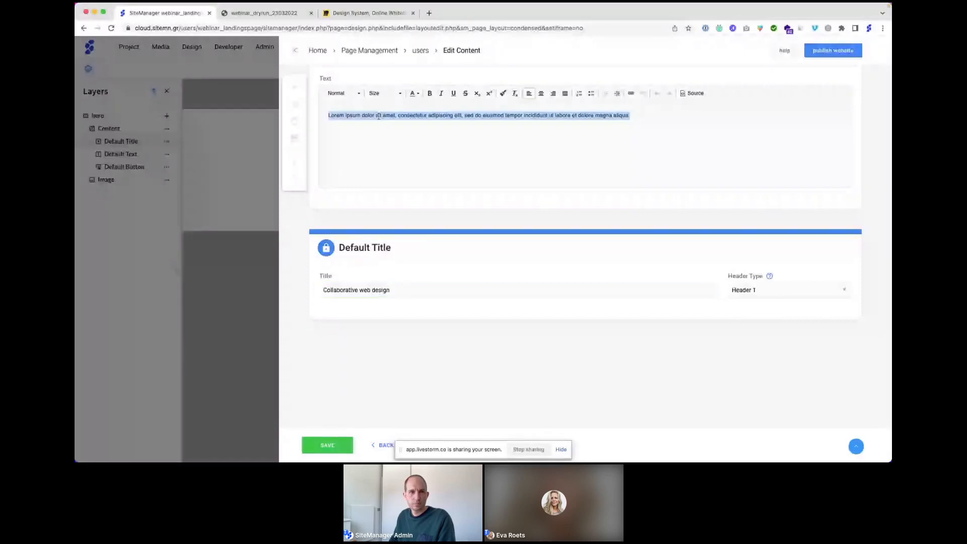
text(Our platform empowers agencies and web professionals to scale their web design business by building design systems that improve the workflow and collaboration between designers, coders and end-clients.)
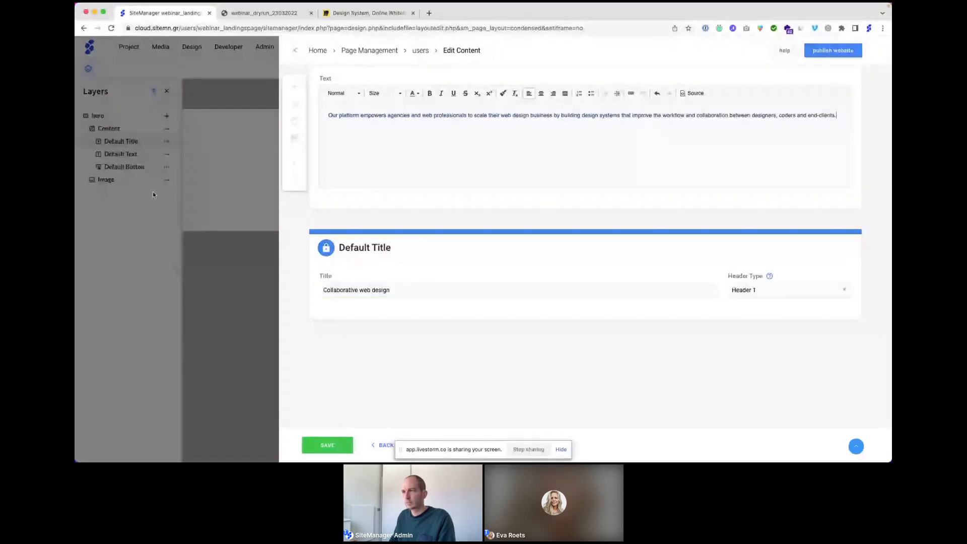
scroll(423, 152, up, 4)
triple_click(371, 147)
text(Star)
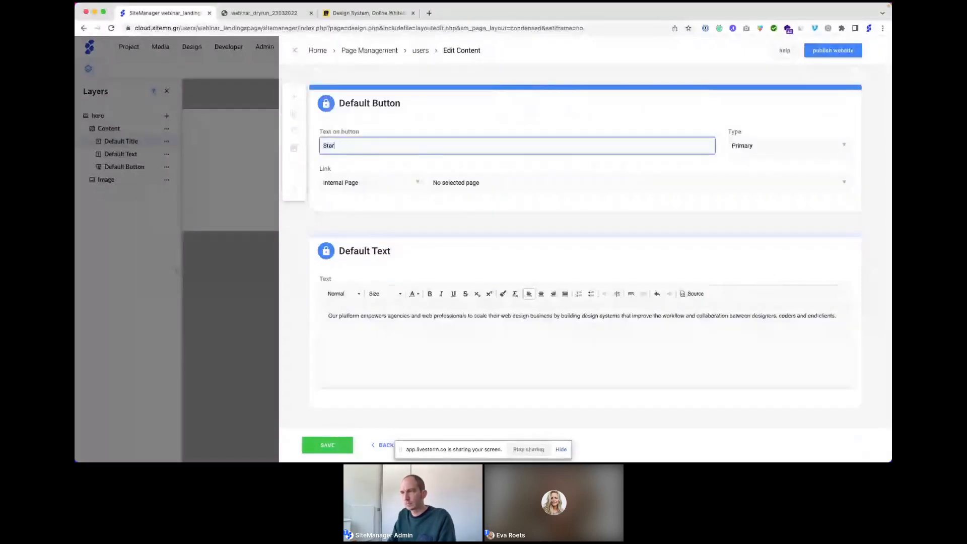
text(t your fre)
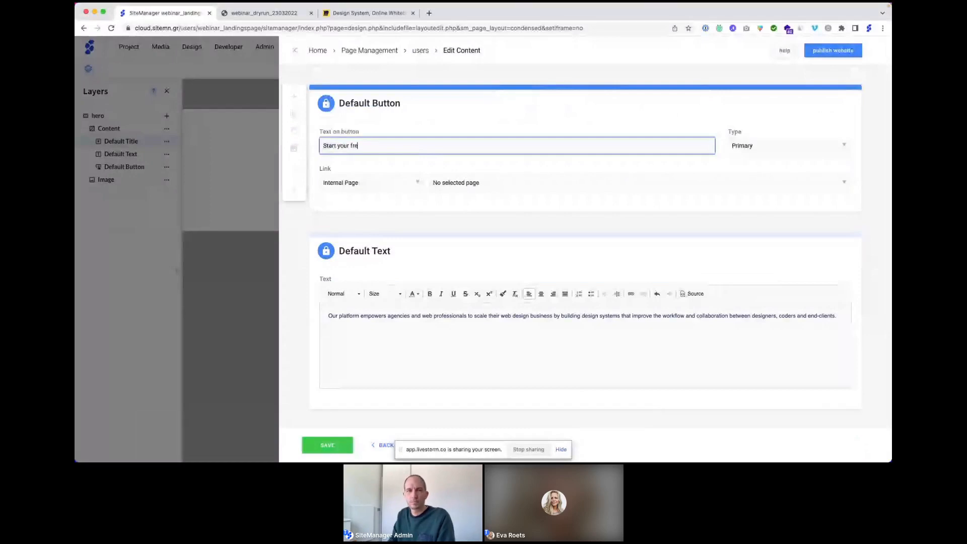
text(e trial)
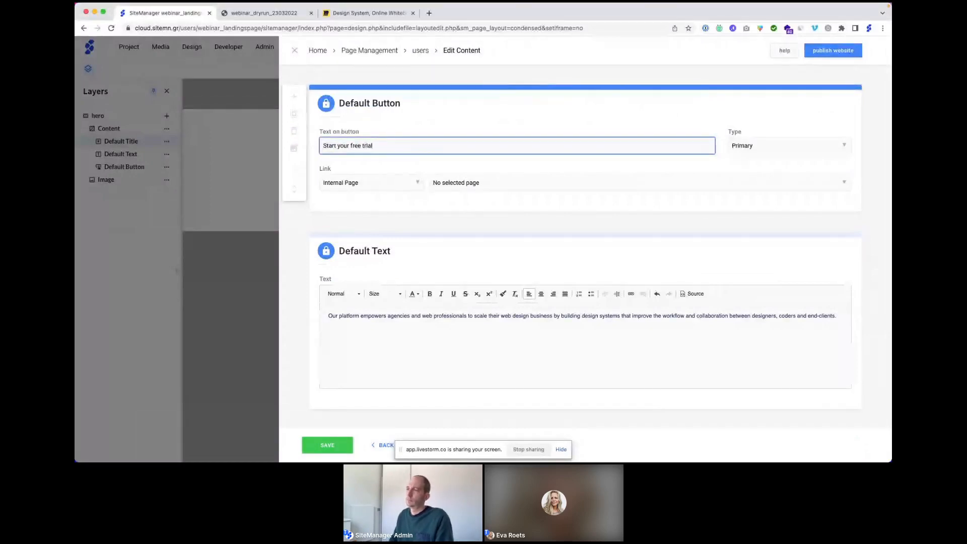
scroll(470, 214, down, 3)
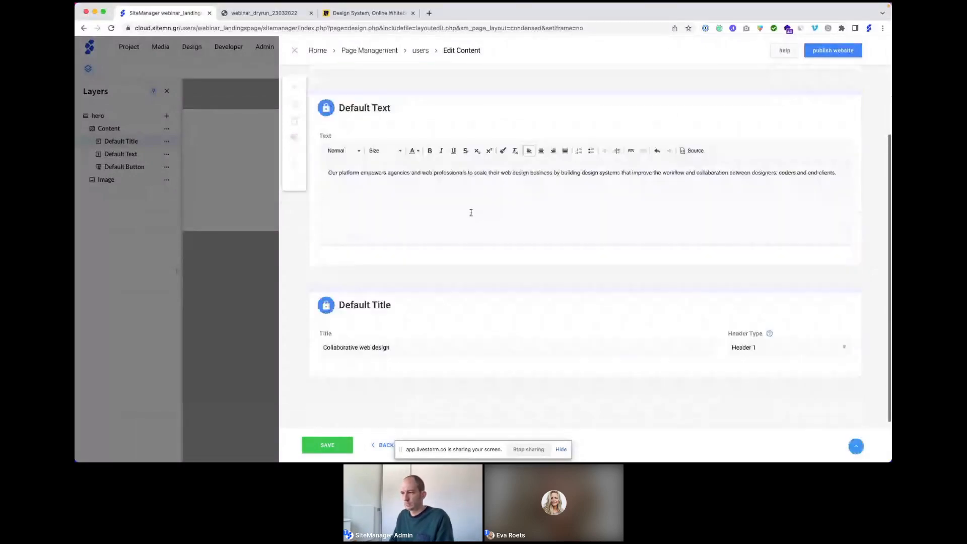
scroll(470, 213, down, 1)
click(334, 446)
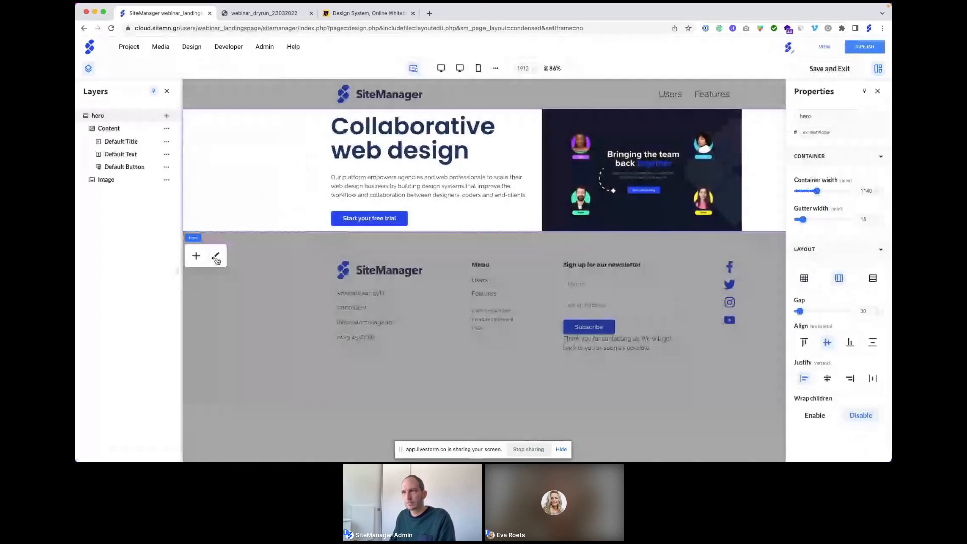
Step: Set the hero section's top and bottom padding to 75 px
click(216, 258)
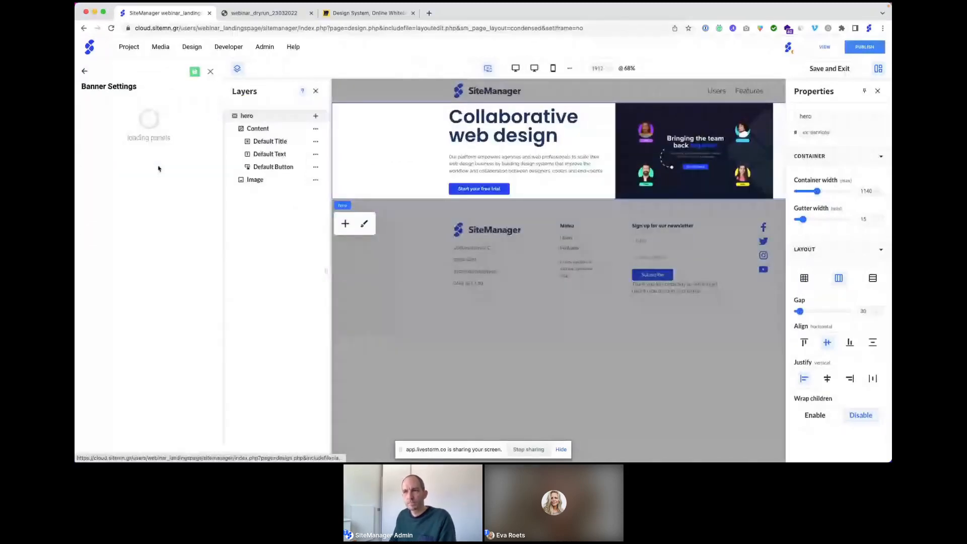
click(128, 154)
drag(143, 191, 120, 190)
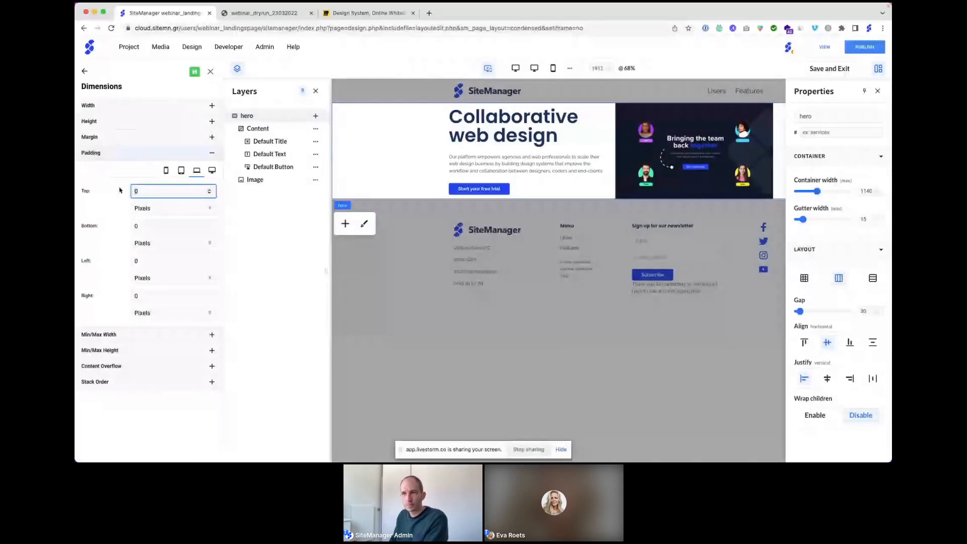
text(75)
double_click(141, 227)
text(75)
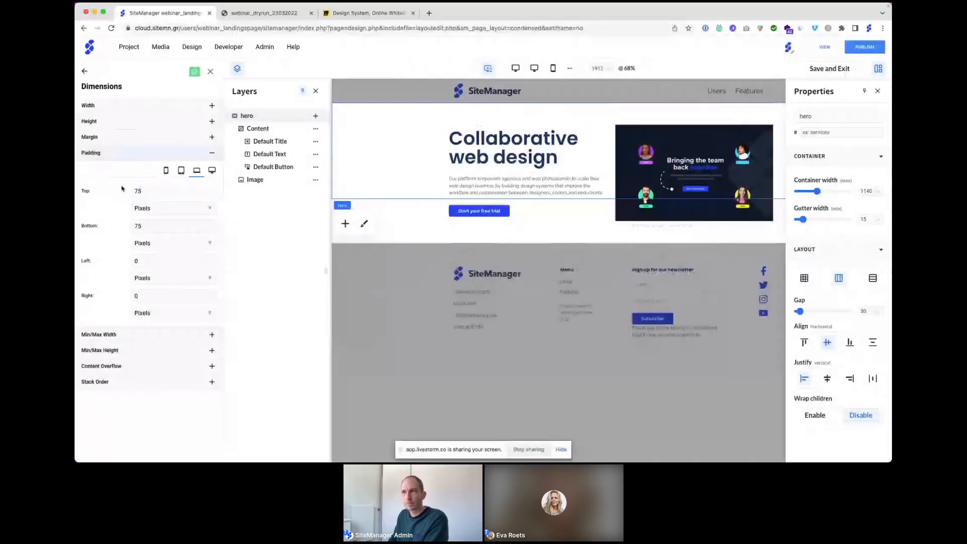
click(209, 72)
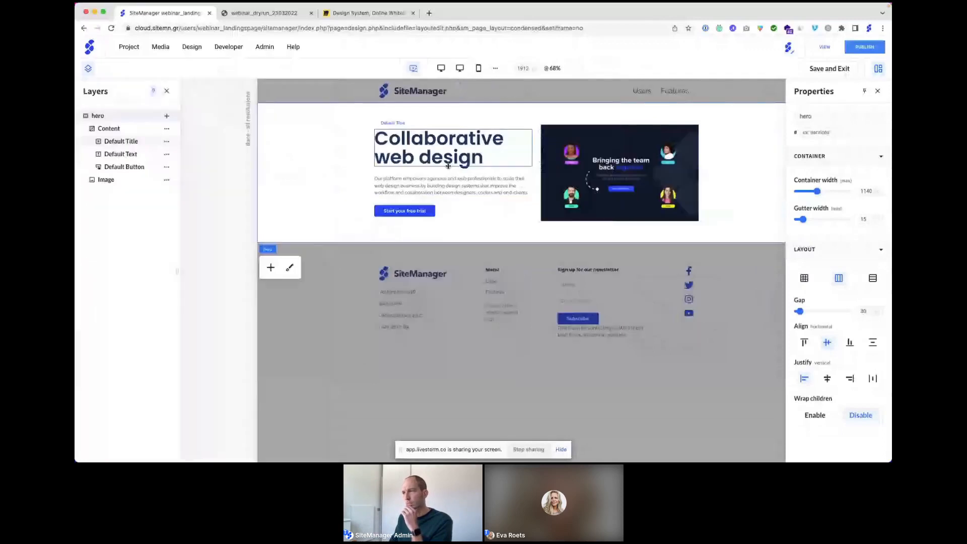
Step: In the mobile preview, stack the hero content vertically and make the text column 100% wide
click(479, 71)
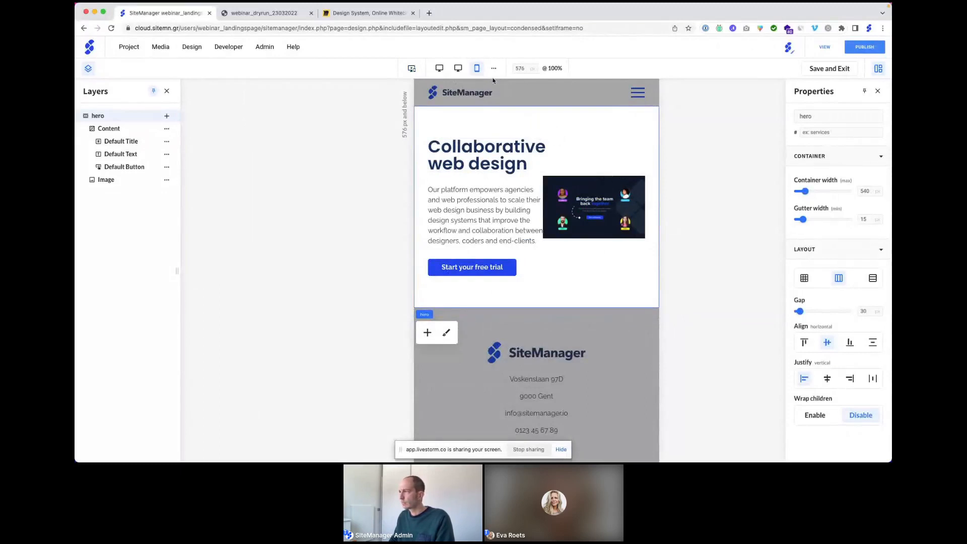
click(872, 279)
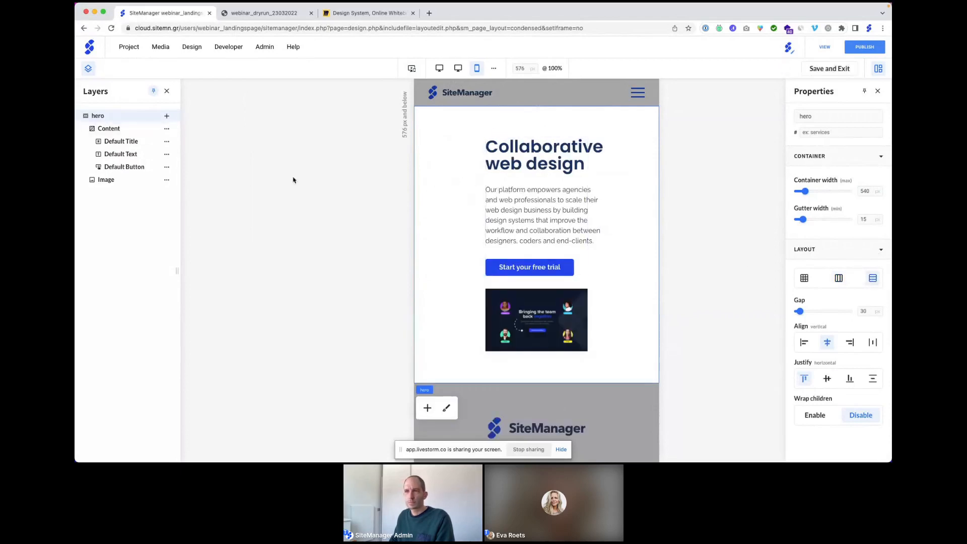
click(136, 130)
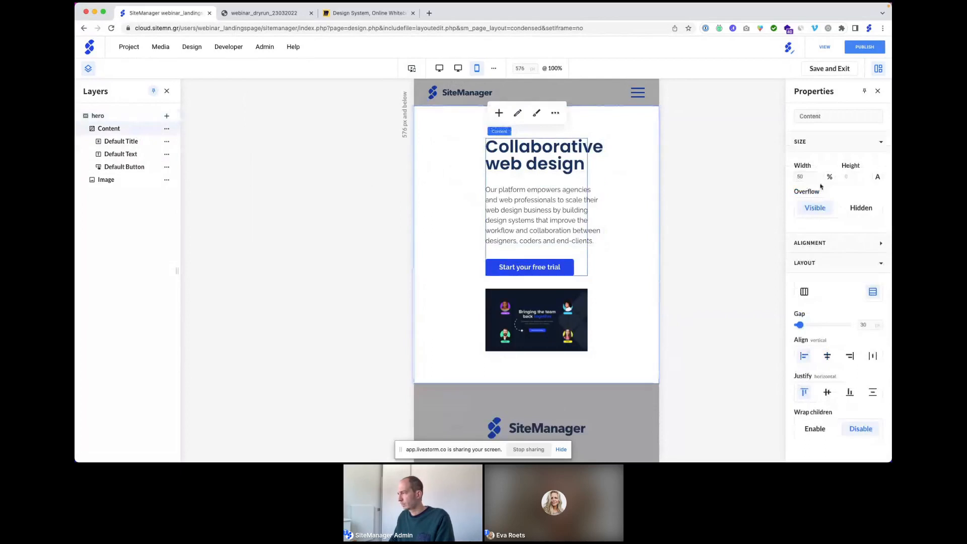
click(796, 177)
text(100)
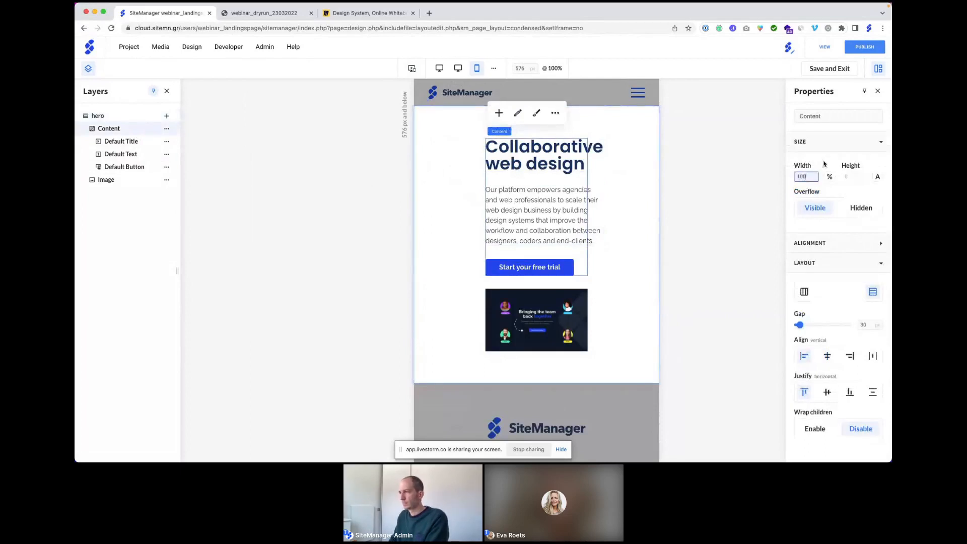
key(Return)
Step: Make the hero image 100% wide and bring it to the front, above the text
click(506, 300)
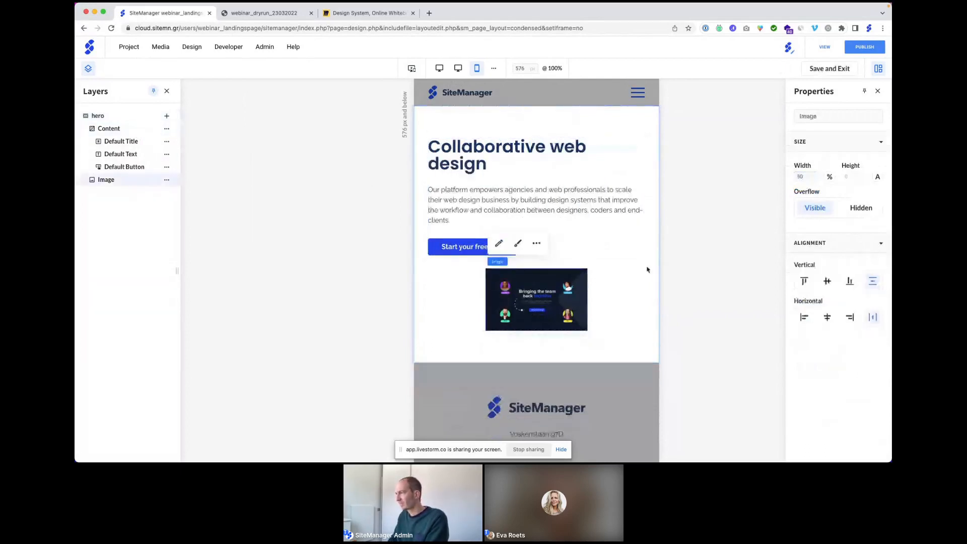
click(801, 176)
text(100)
key(Return)
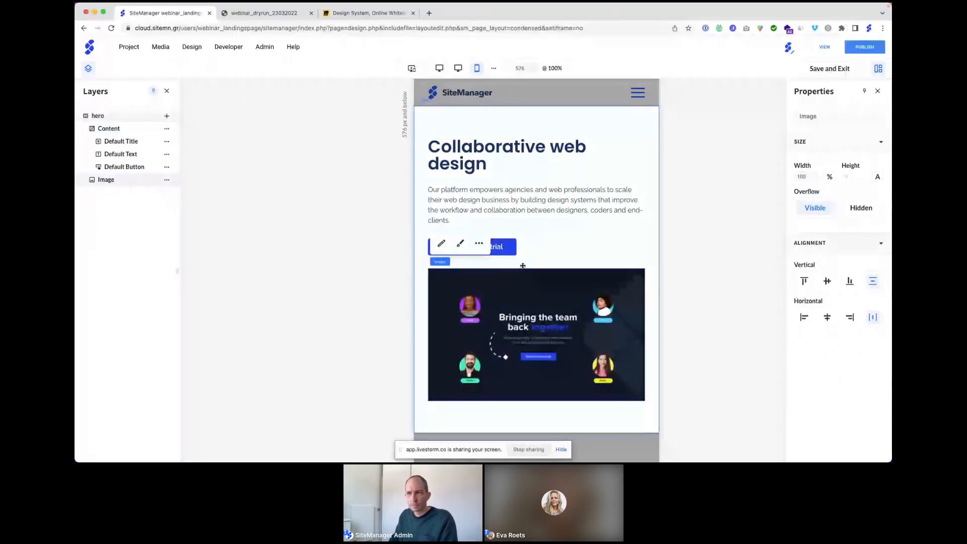
click(166, 180)
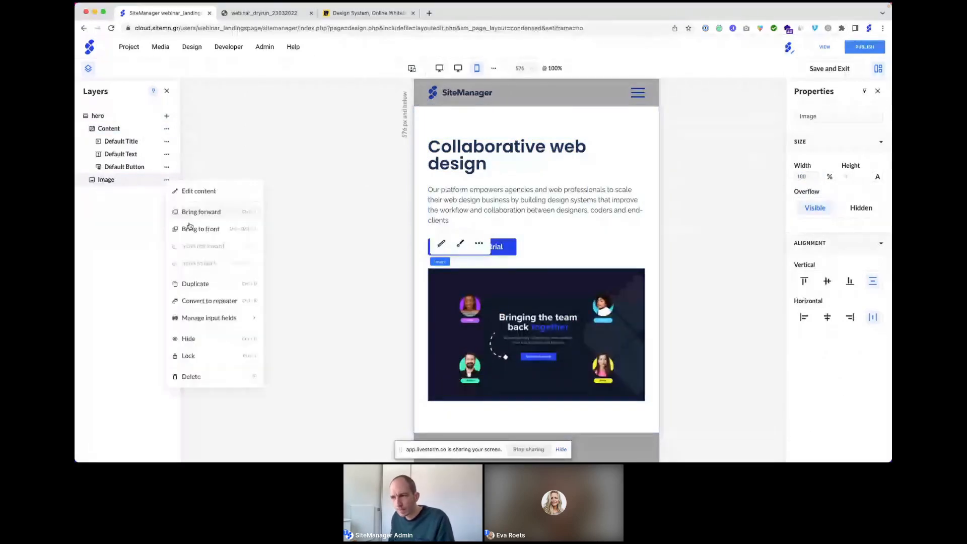
click(192, 230)
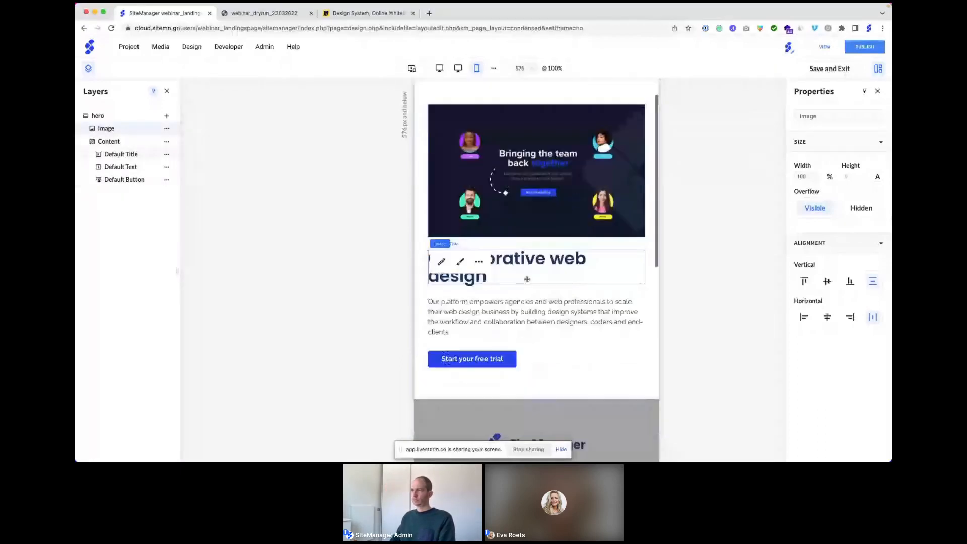
click(552, 122)
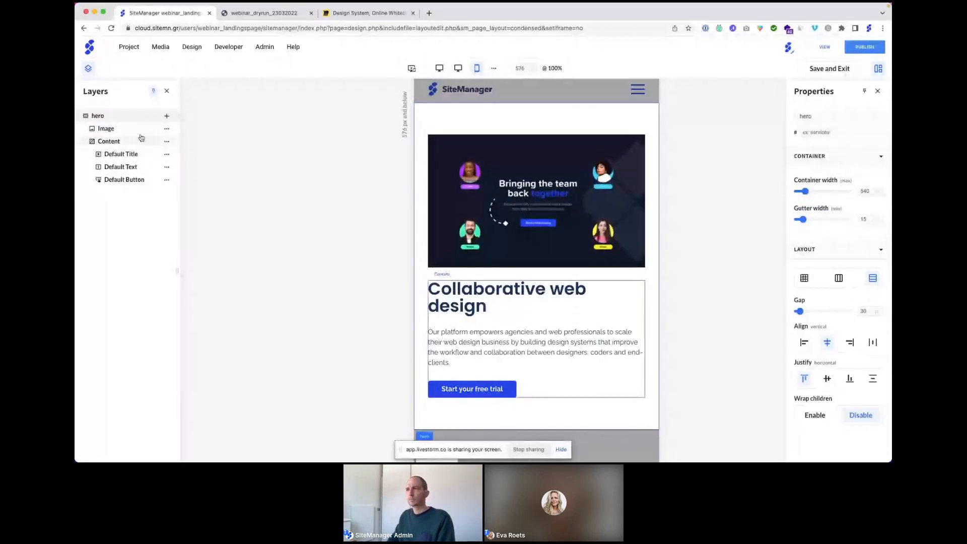
Step: At desktop width, change the hero layout gap from 30 to 75 and save and exit
click(412, 71)
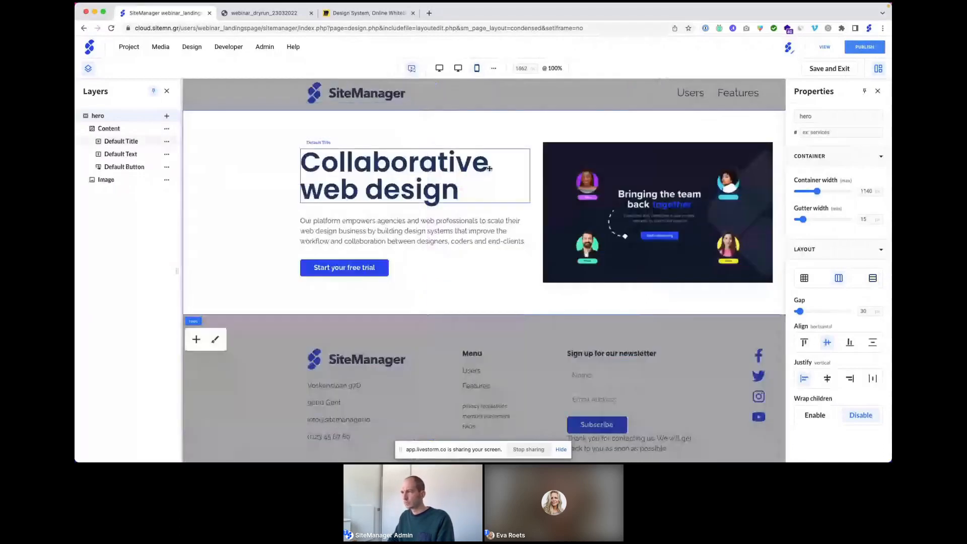
drag(866, 311, 856, 312)
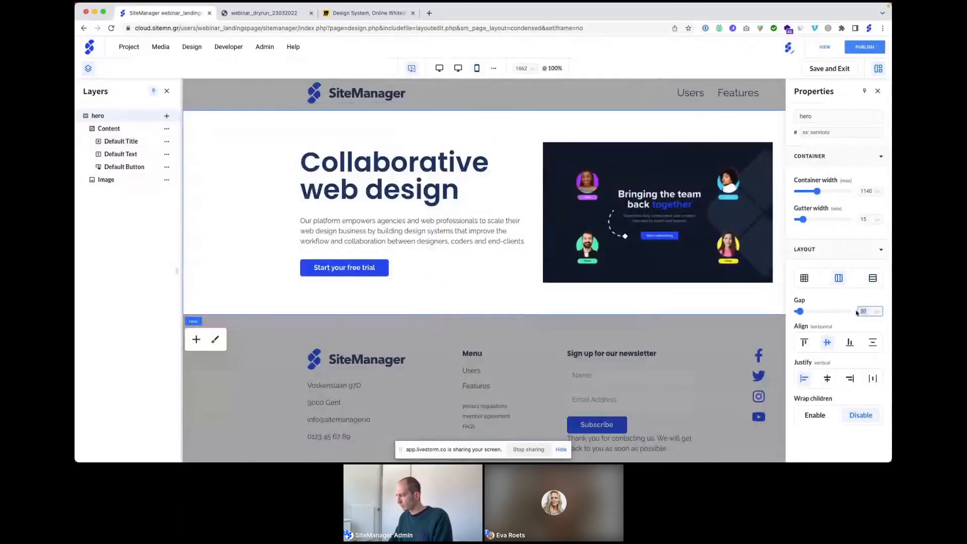
text(75)
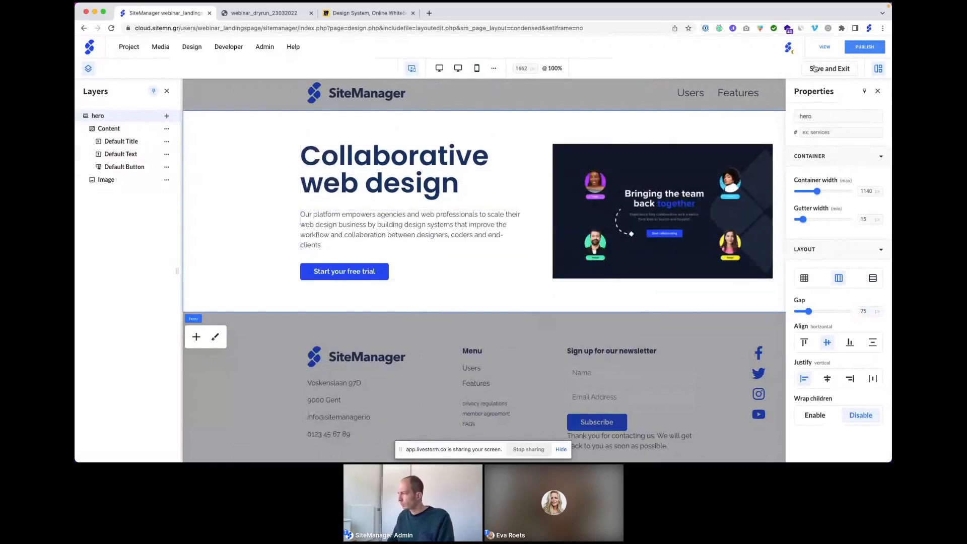
click(828, 68)
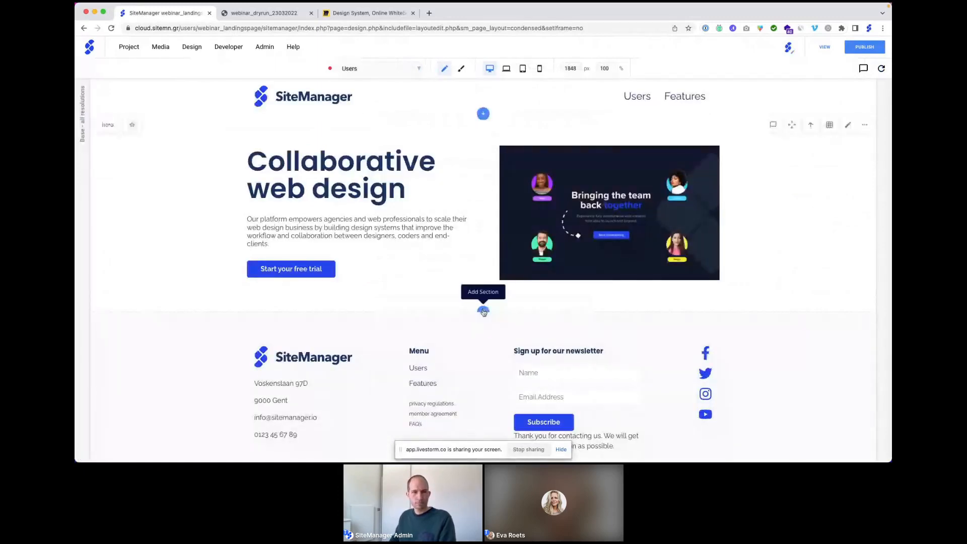
Step: Add a new section below the hero as a designed component named 'logo banner'
click(482, 311)
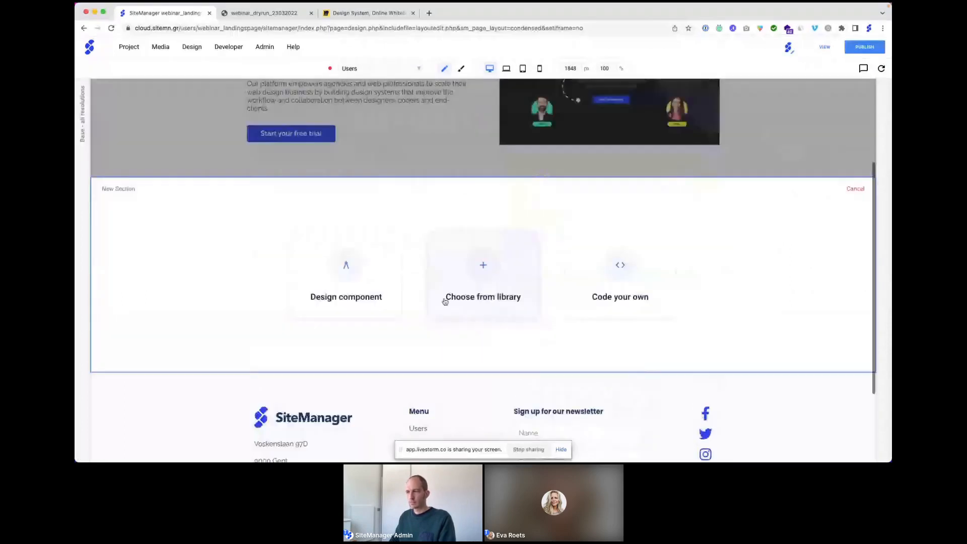
click(347, 271)
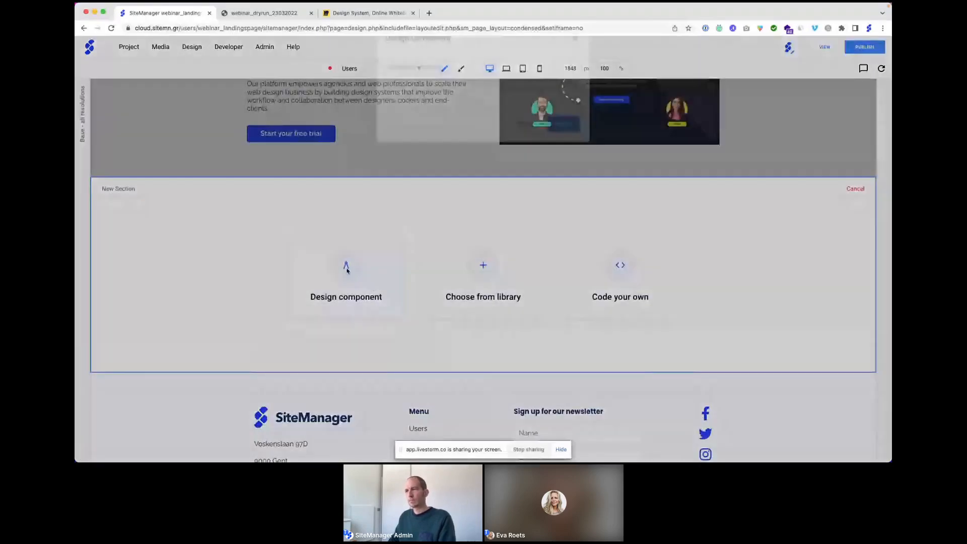
click(404, 107)
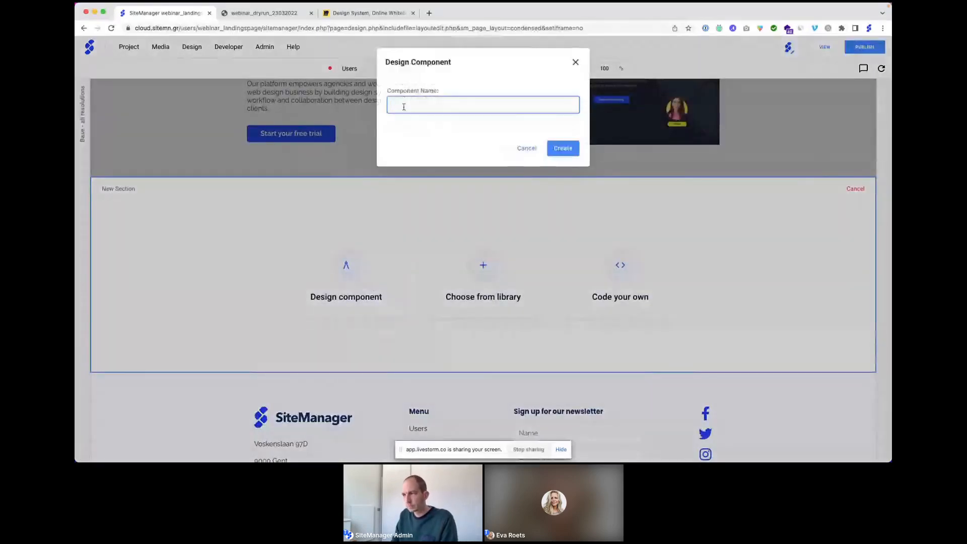
text(lo)
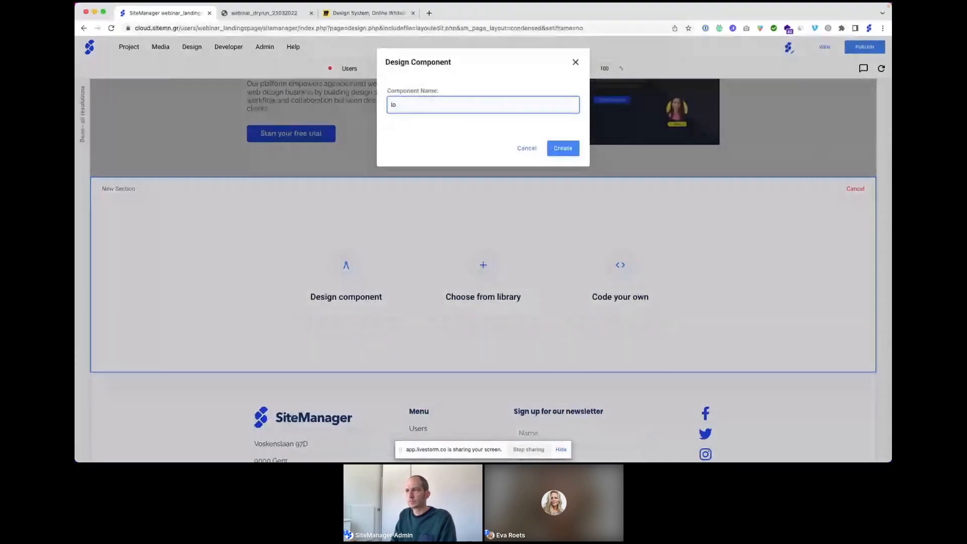
text(go banner)
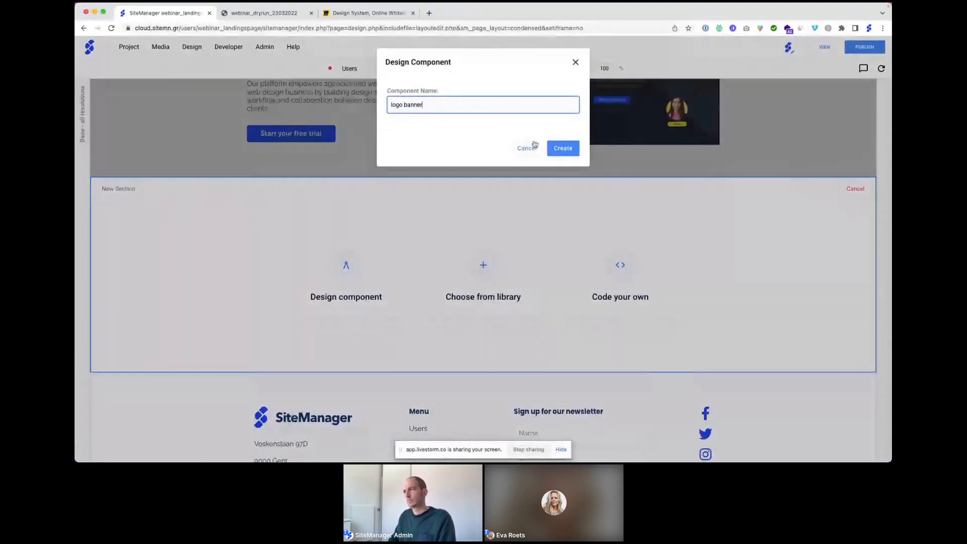
click(562, 149)
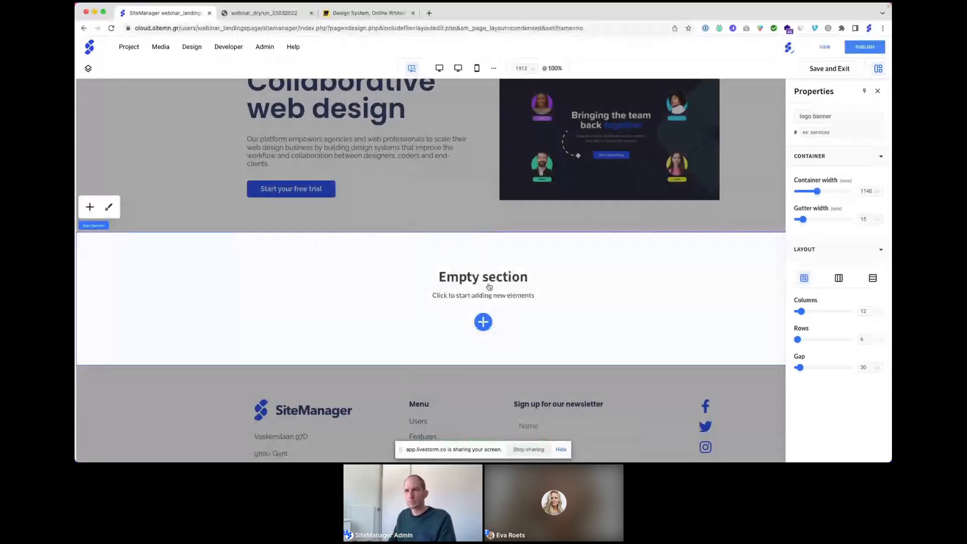
Step: Insert an Image block into the logo banner from the Layers panel
click(88, 70)
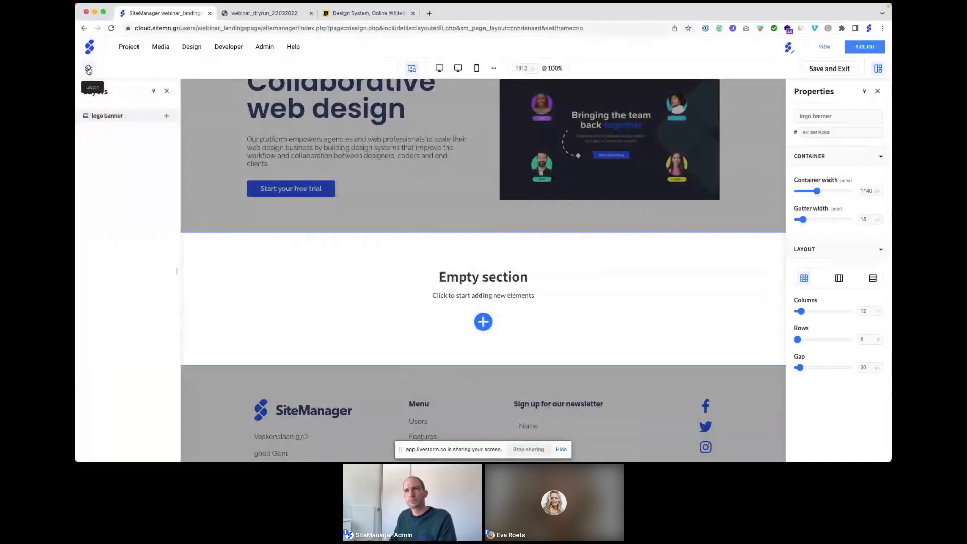
click(168, 117)
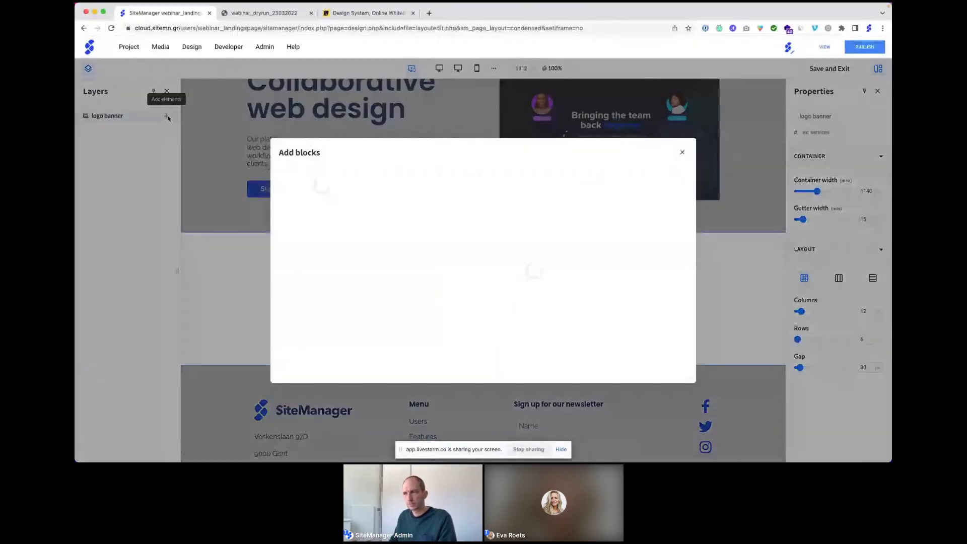
click(291, 262)
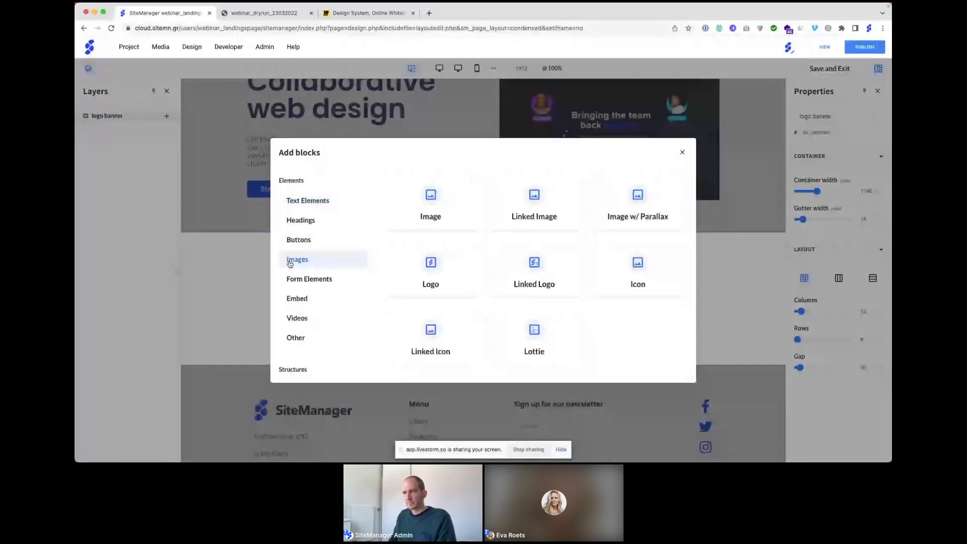
click(434, 202)
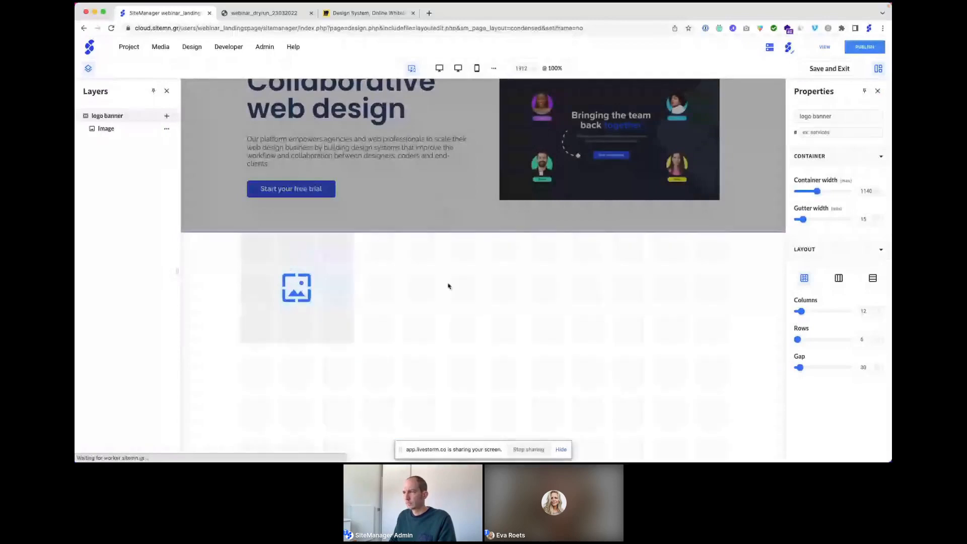
Step: Switch the logo banner to a columns layout and set its image to logo_yools
click(838, 278)
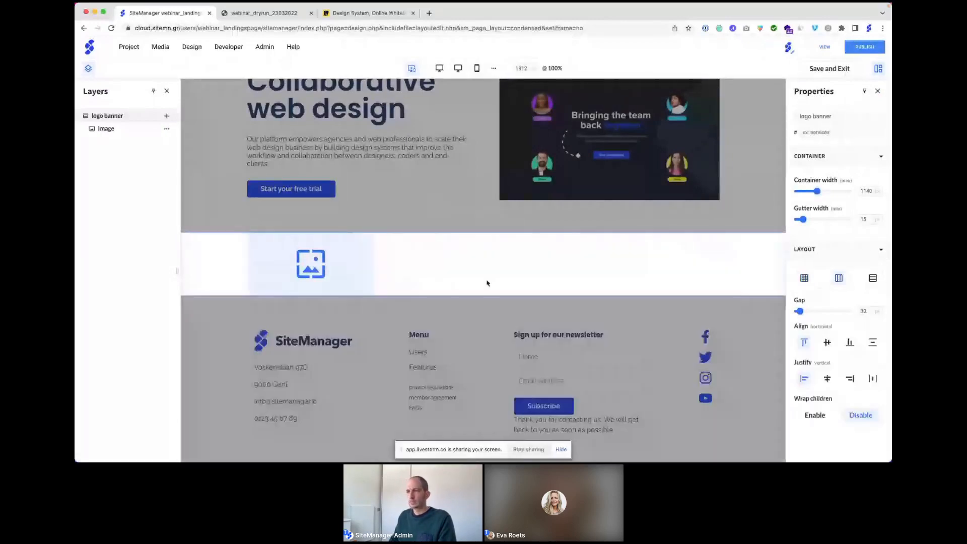
click(325, 260)
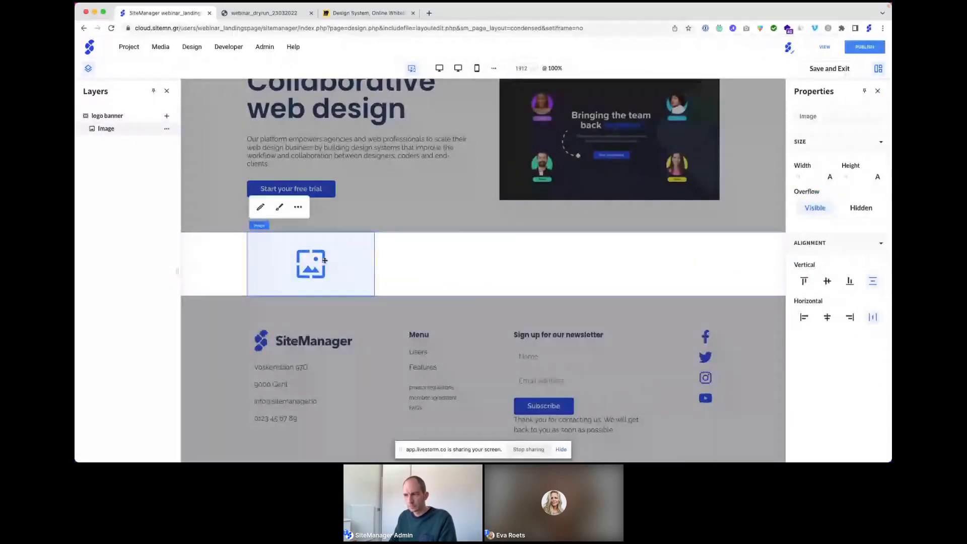
click(262, 208)
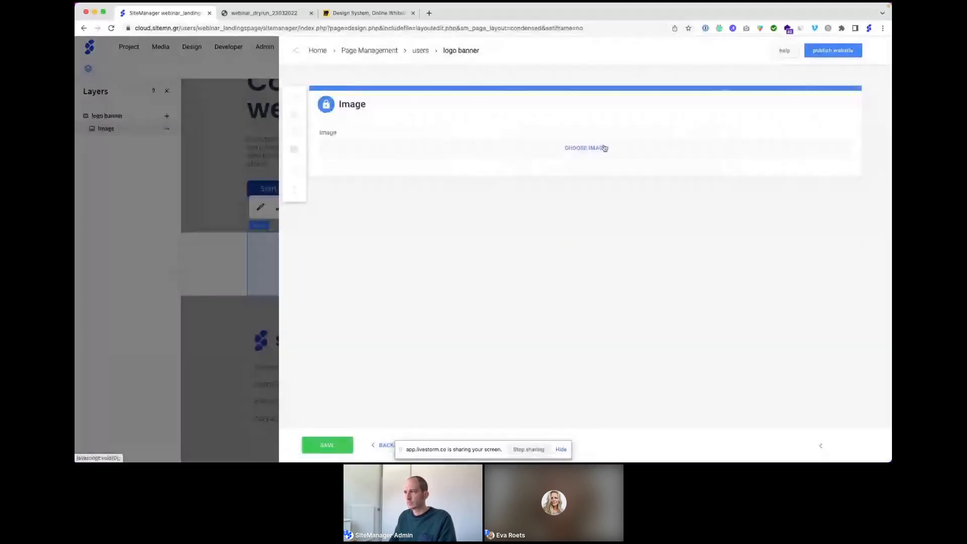
click(604, 148)
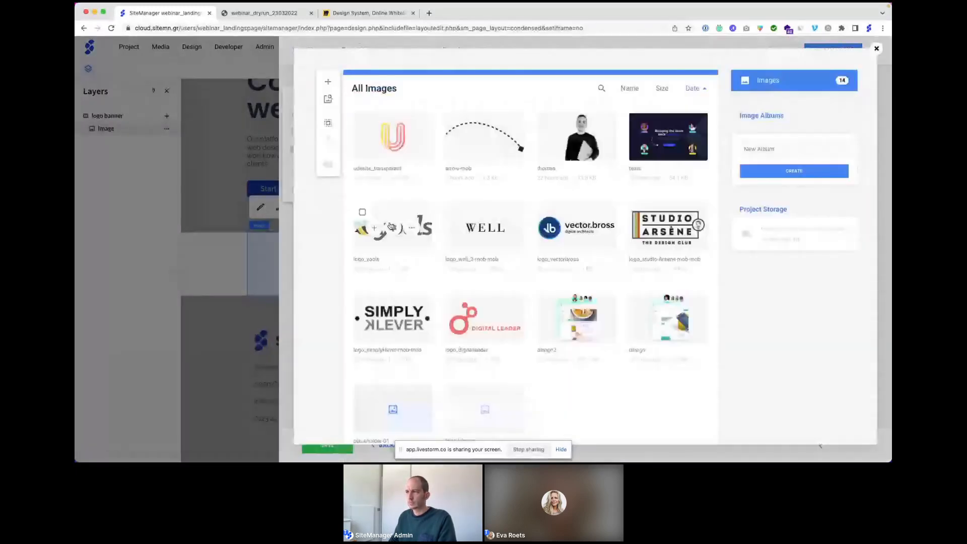
click(391, 226)
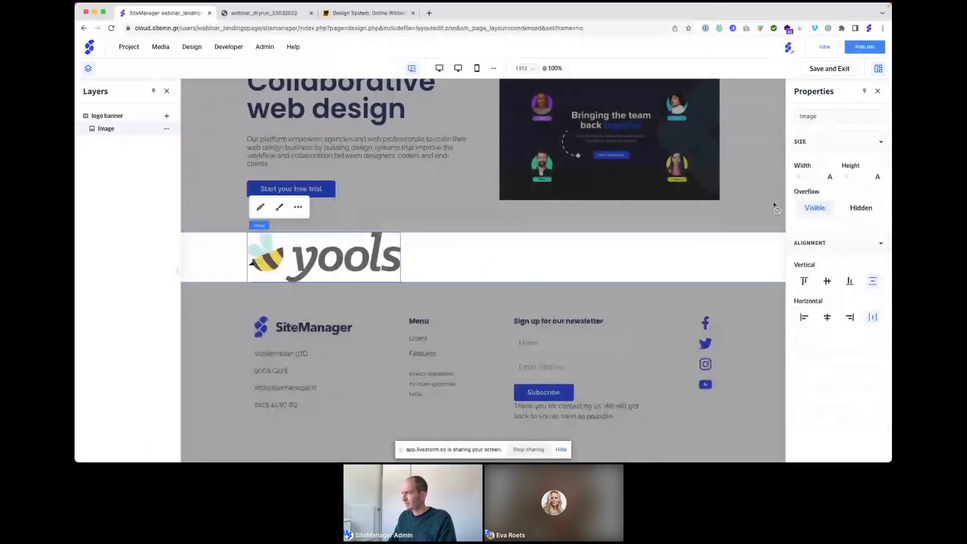
Step: Set the yools logo image width to 16%
click(830, 178)
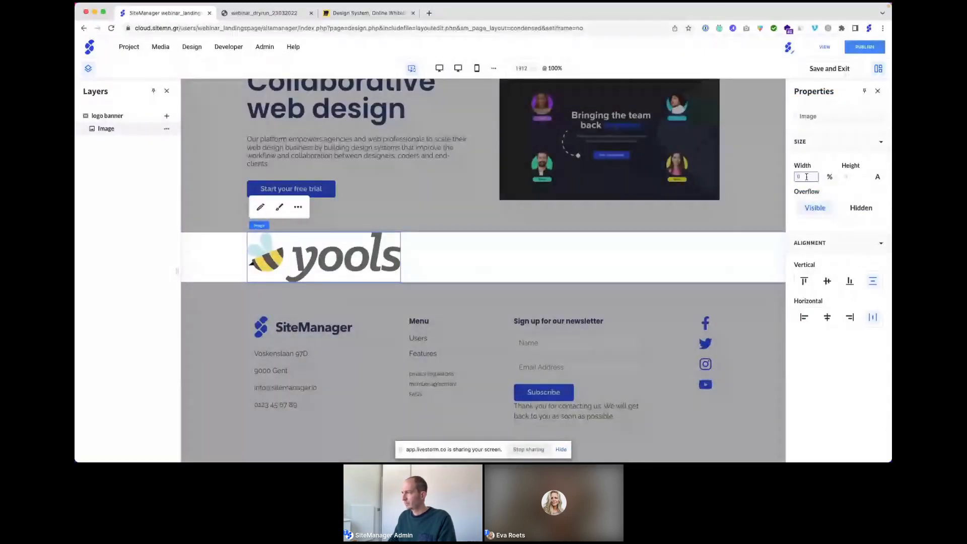
drag(805, 176, 794, 175)
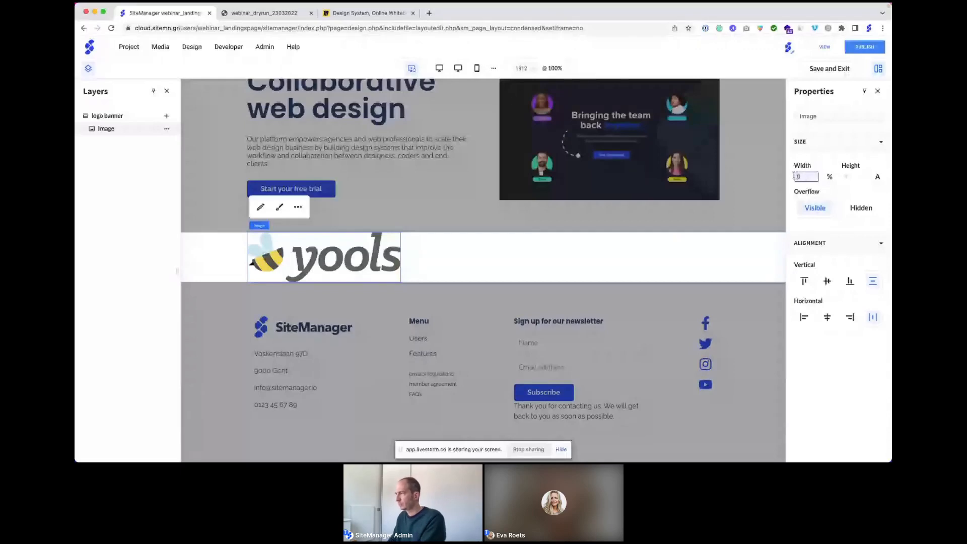
text(16)
key(Return)
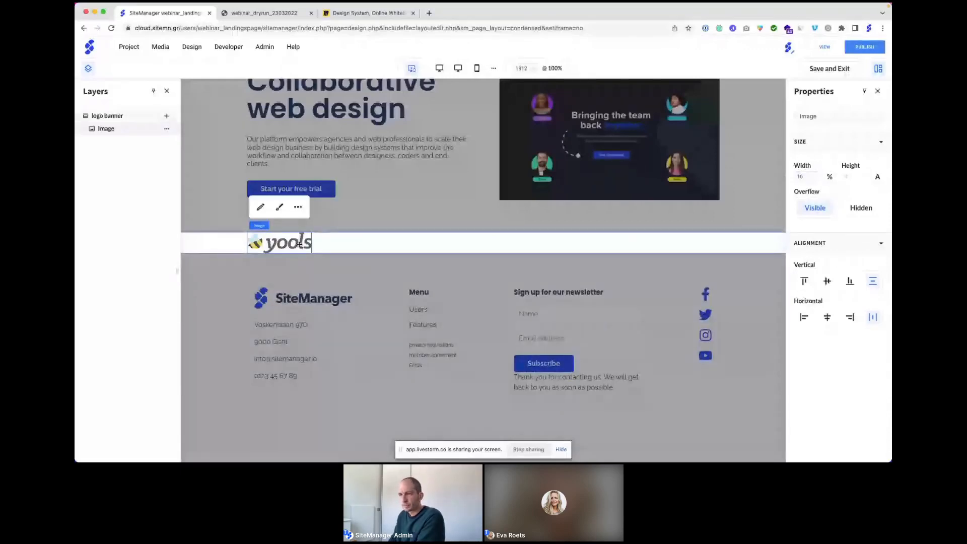
Step: Set the logo banner's Align and Justify to Center and pin the Layers panel
click(347, 244)
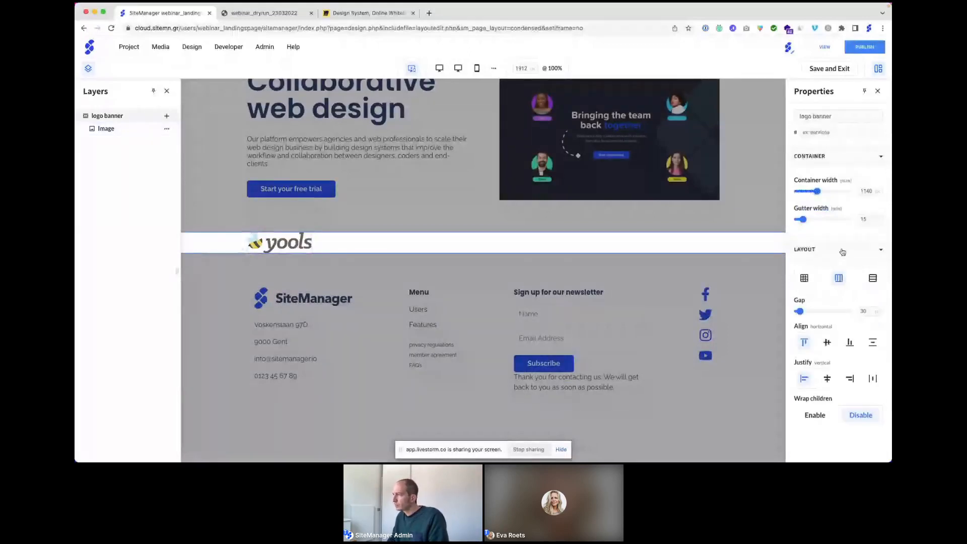
click(827, 343)
click(828, 379)
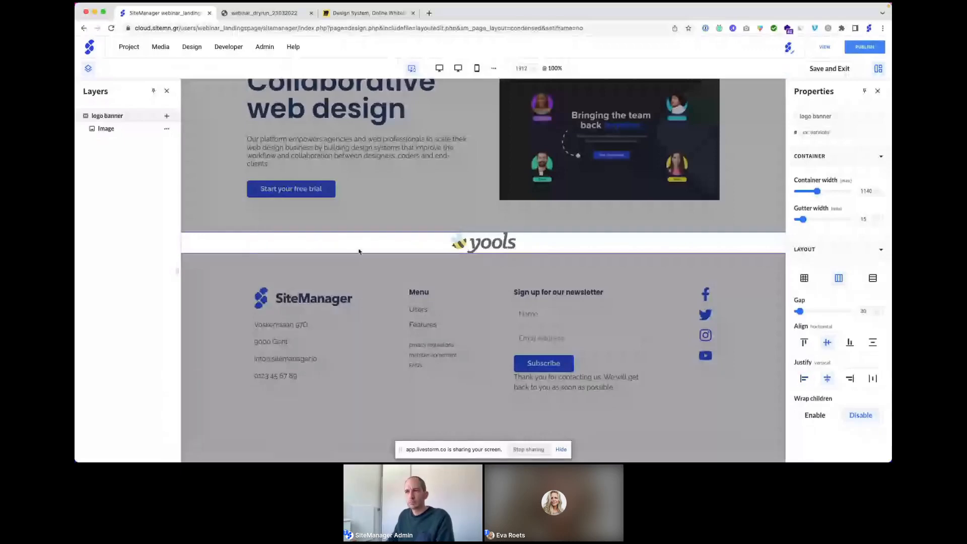
click(154, 91)
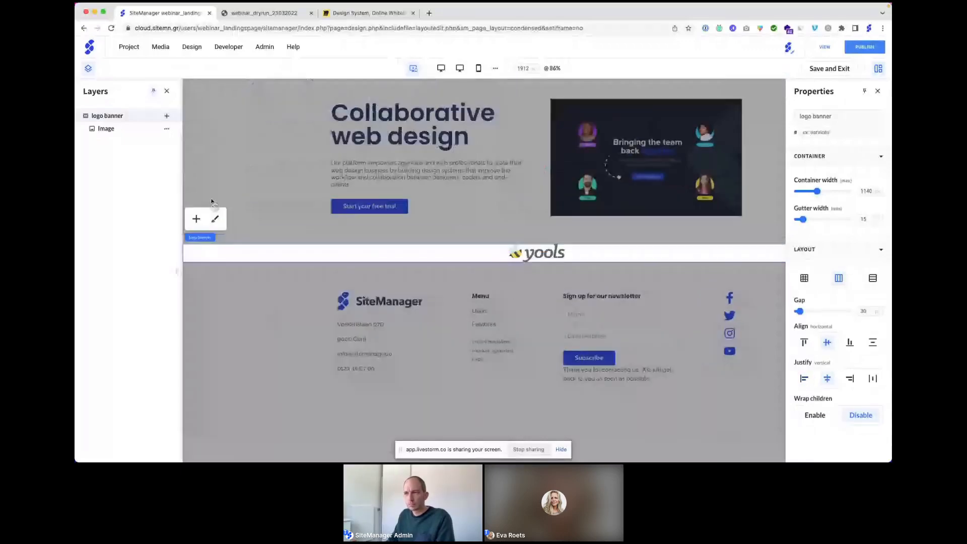
Step: Set the logo banner's top and bottom padding to 75 pixels each
click(215, 219)
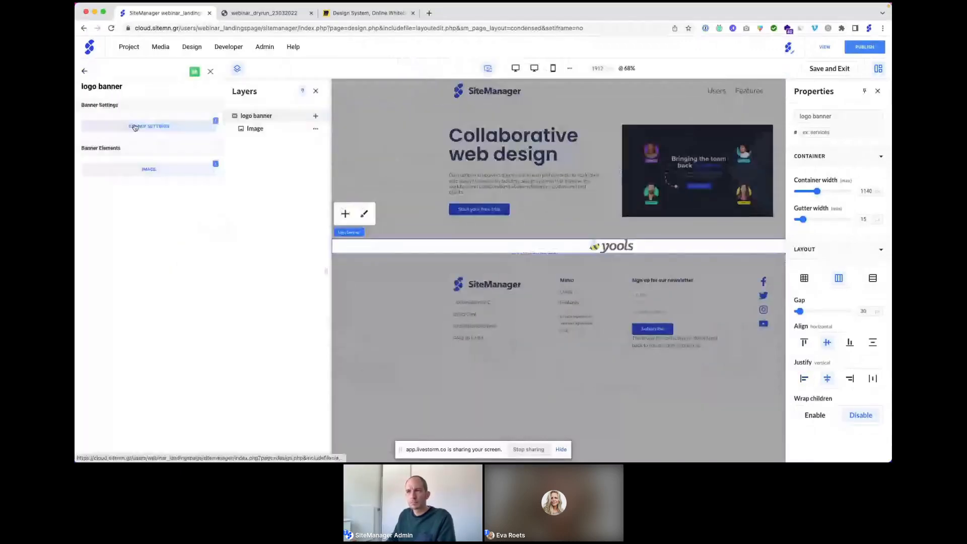
click(141, 163)
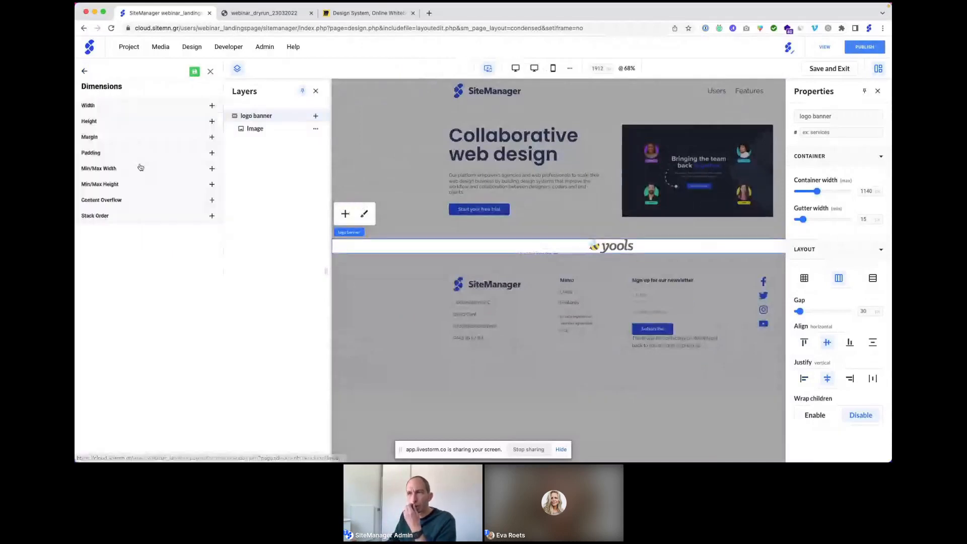
click(128, 154)
drag(143, 191, 116, 193)
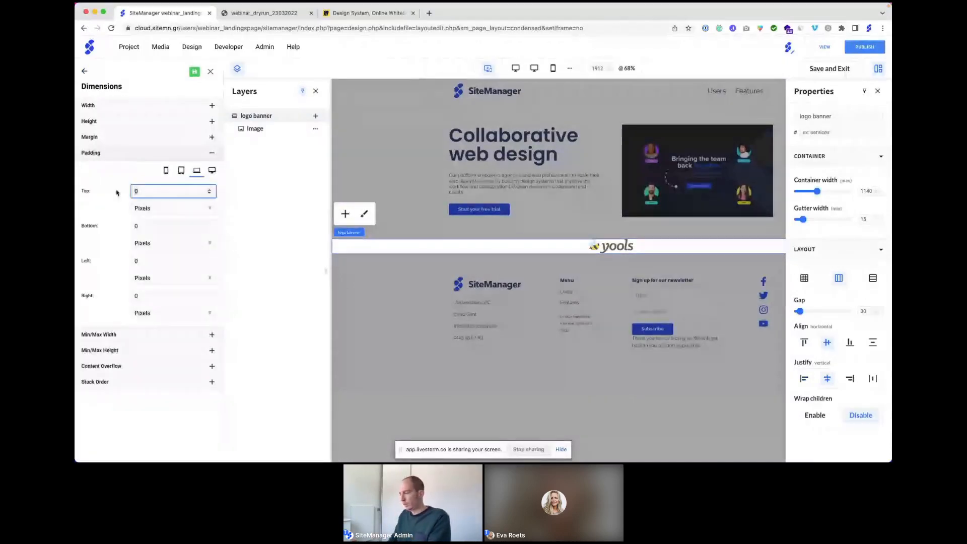
text(75)
drag(153, 226, 118, 227)
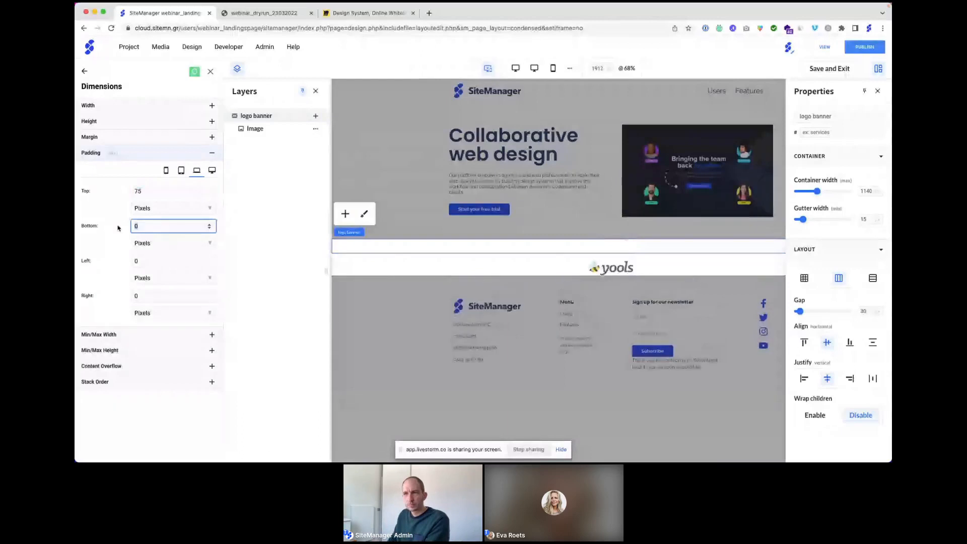
text(75)
click(121, 175)
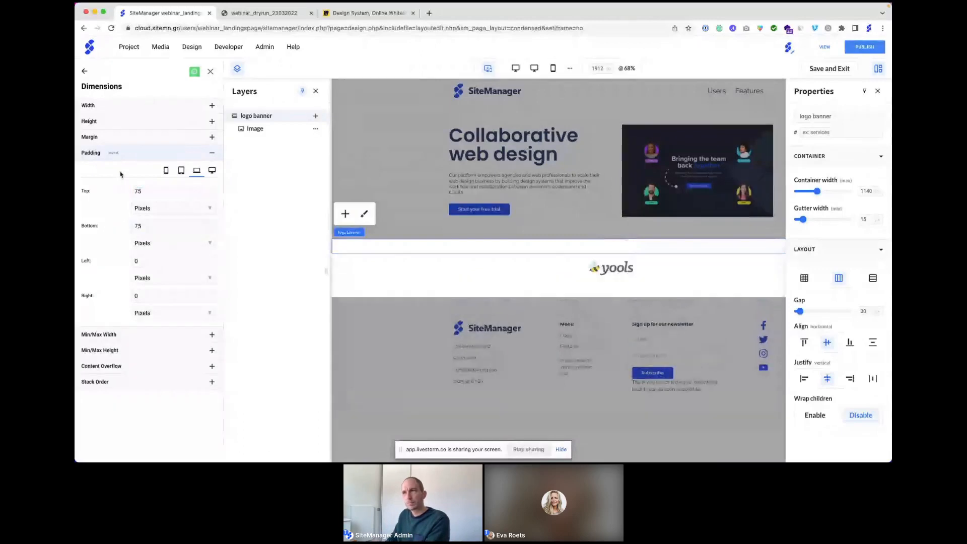
click(211, 72)
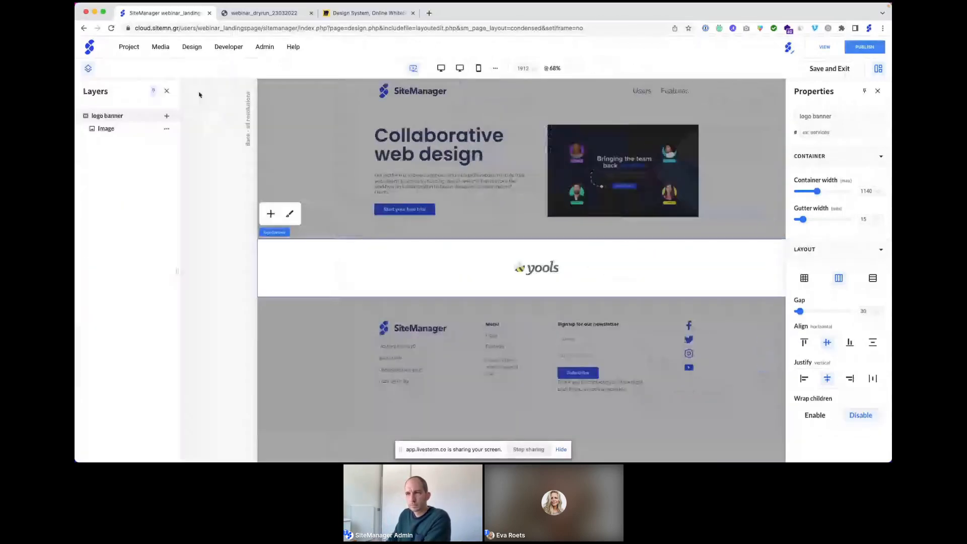
Step: Convert the logo image into a repeater
click(166, 129)
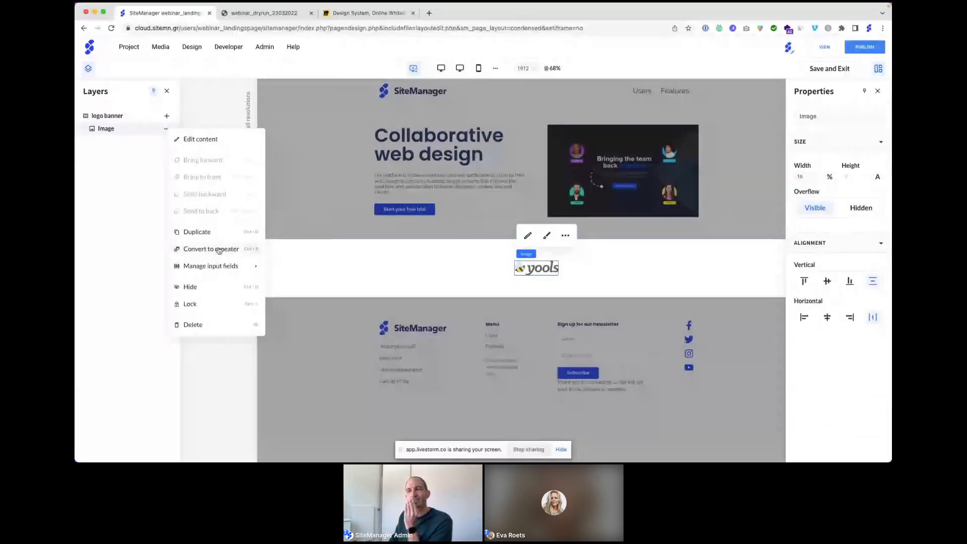
click(219, 249)
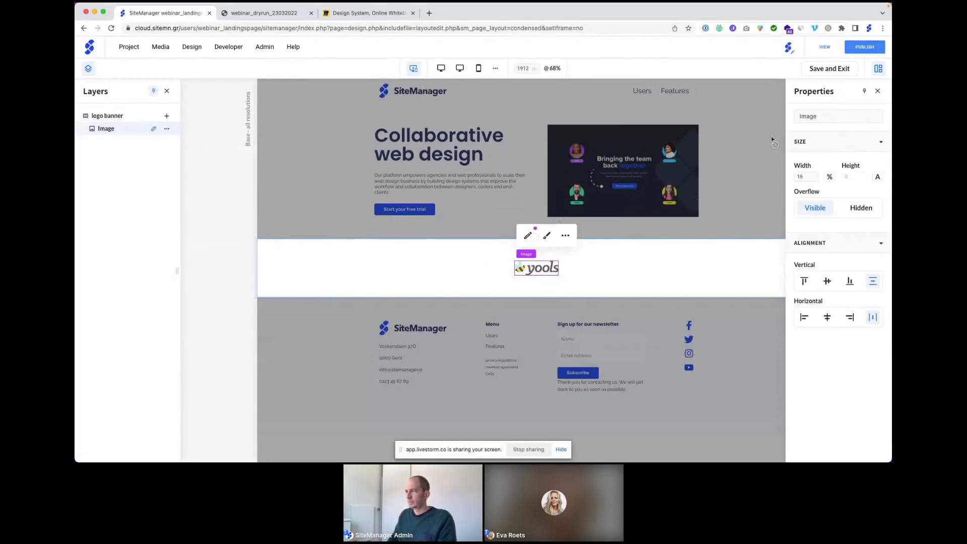
click(837, 70)
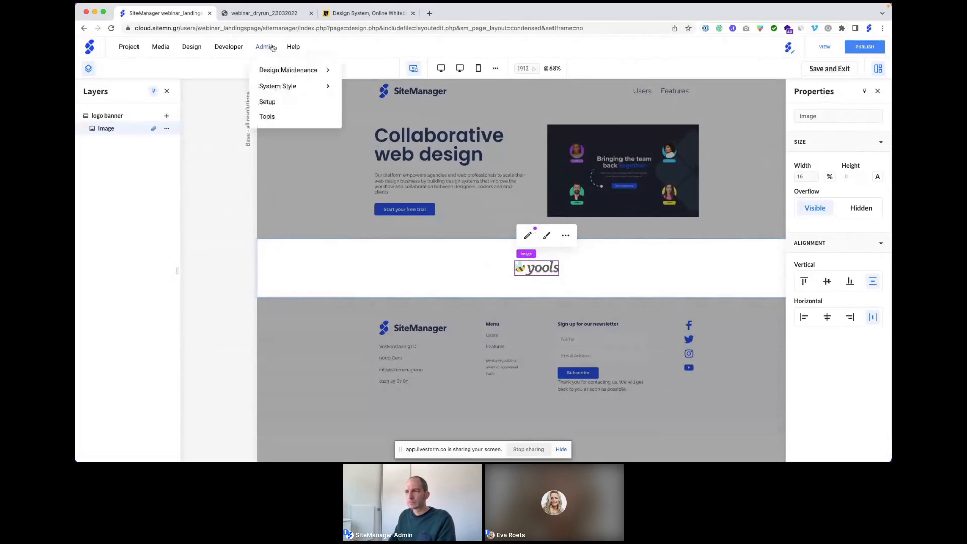
Step: Preview the live landing page, then return to the editor and select the logo banner
click(264, 12)
scroll(403, 215, down, 1)
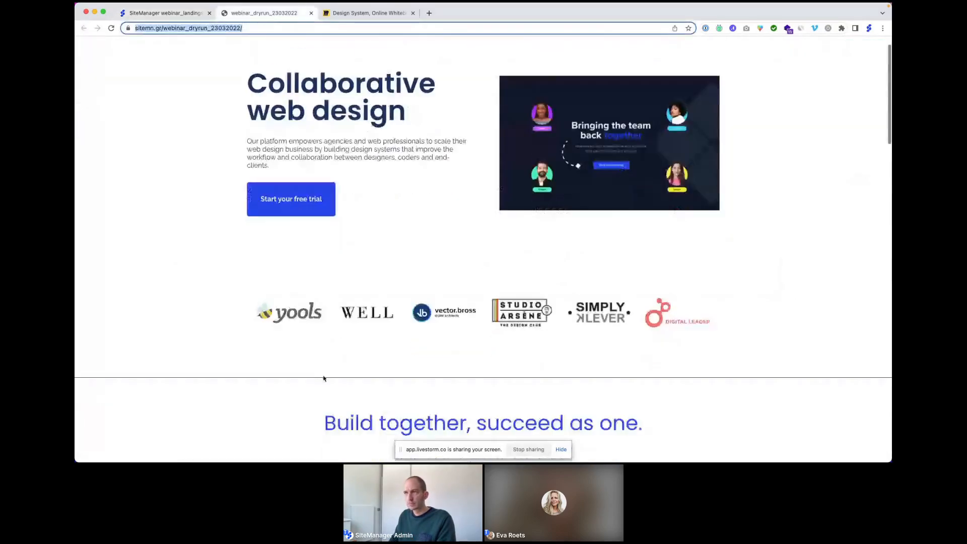
click(166, 13)
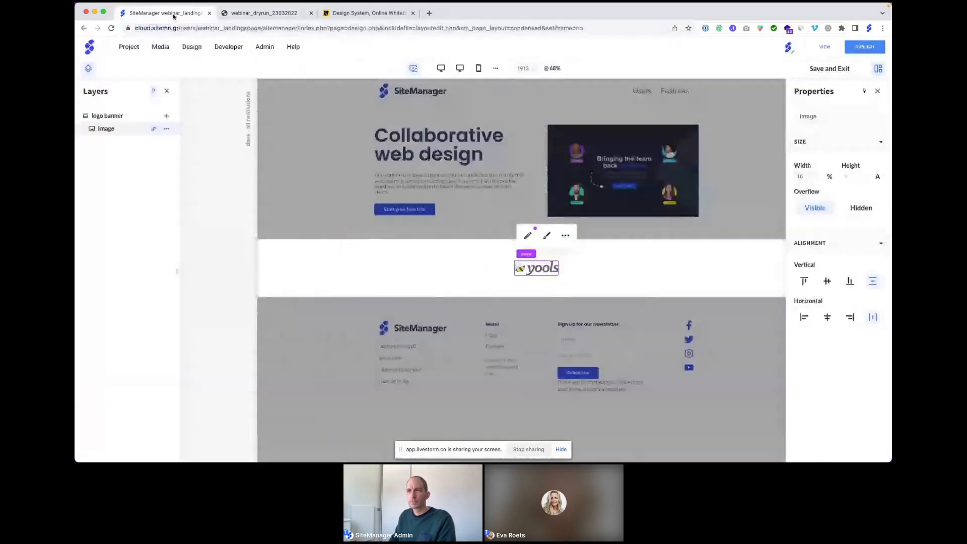
click(129, 117)
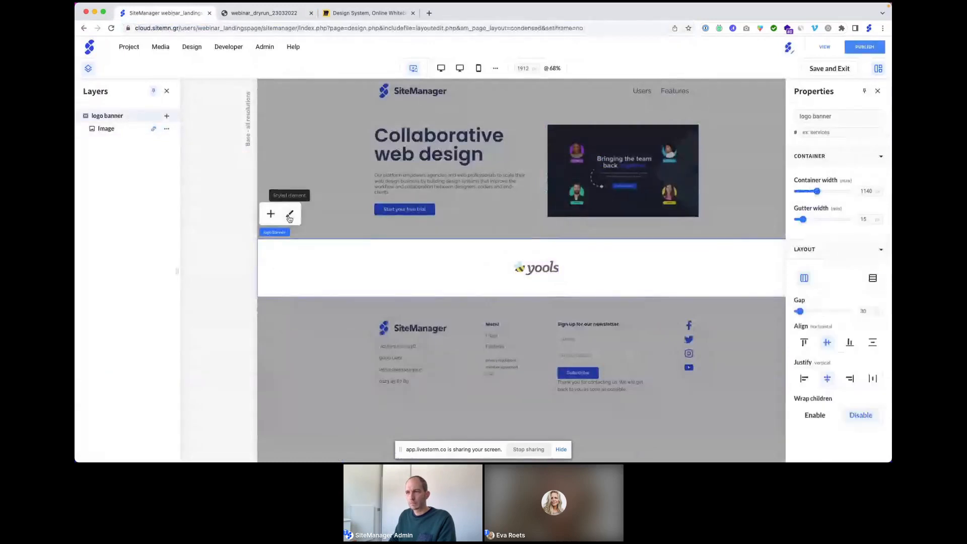
Step: Give the logo banner a bottom border of thickness 1 in the Text default colour
click(289, 216)
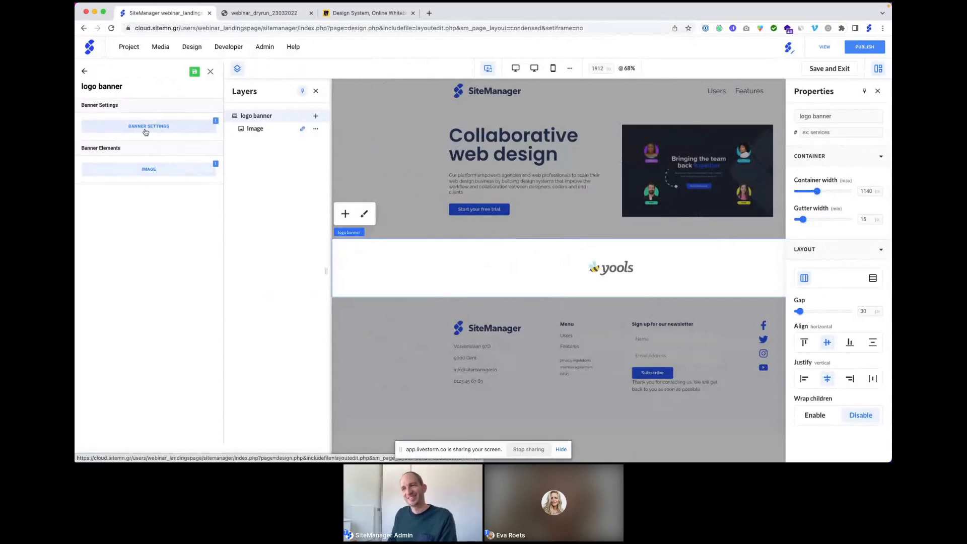
click(145, 131)
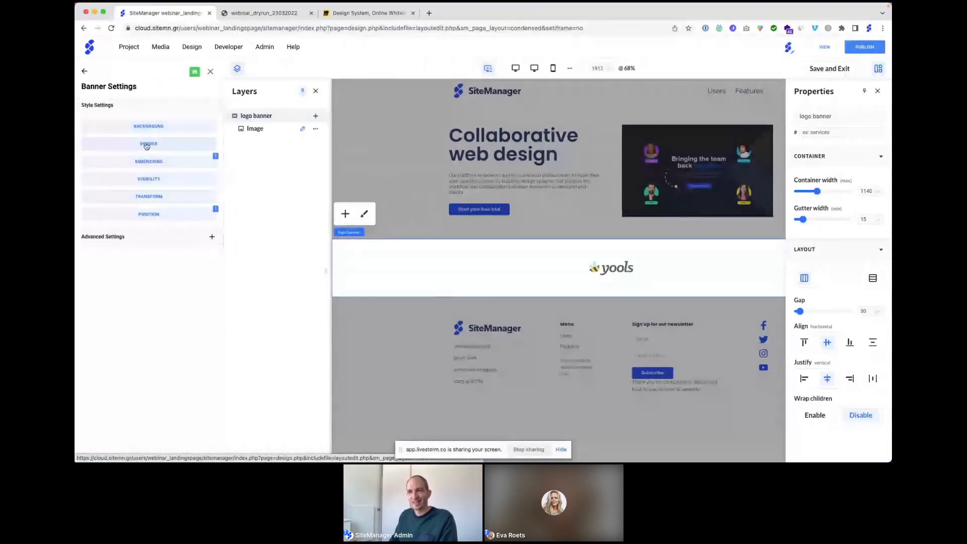
click(147, 145)
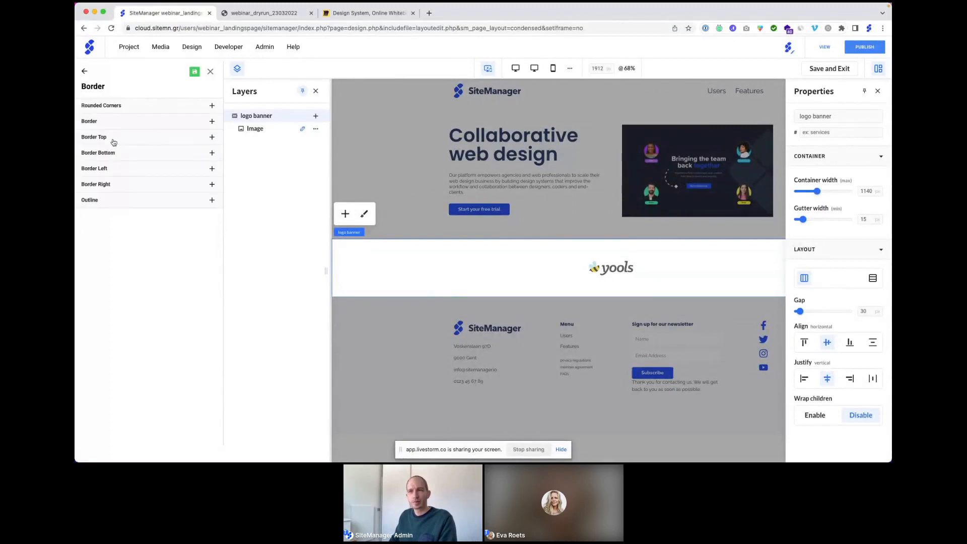
click(114, 157)
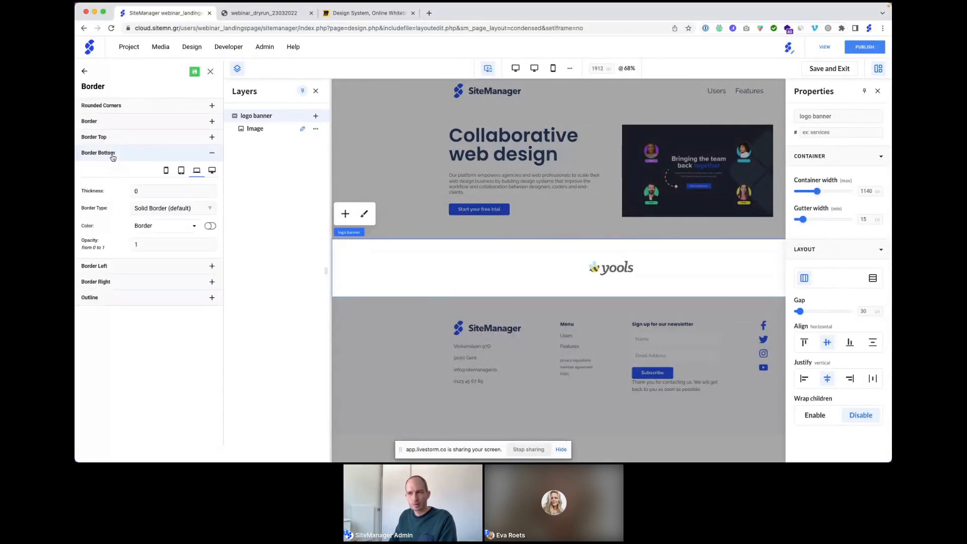
click(139, 191)
text(1)
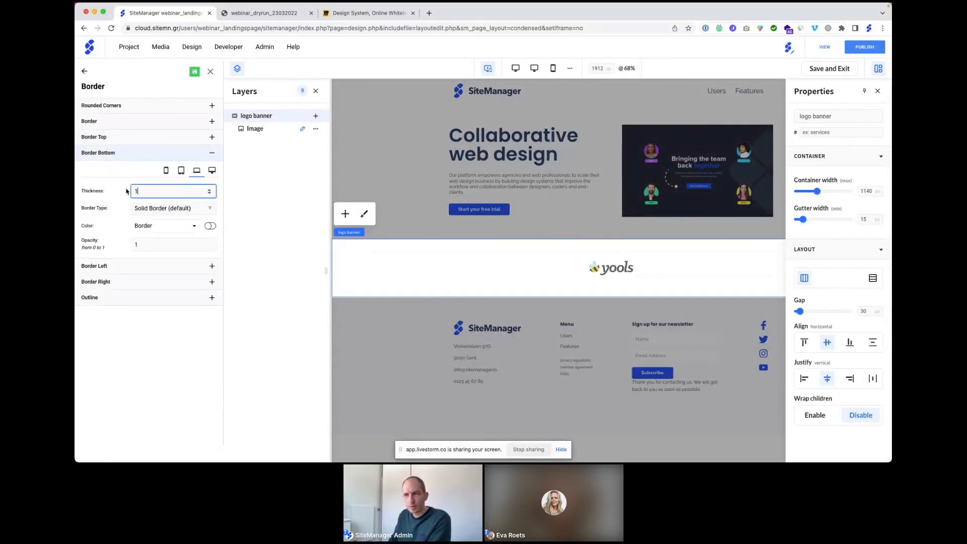
click(145, 227)
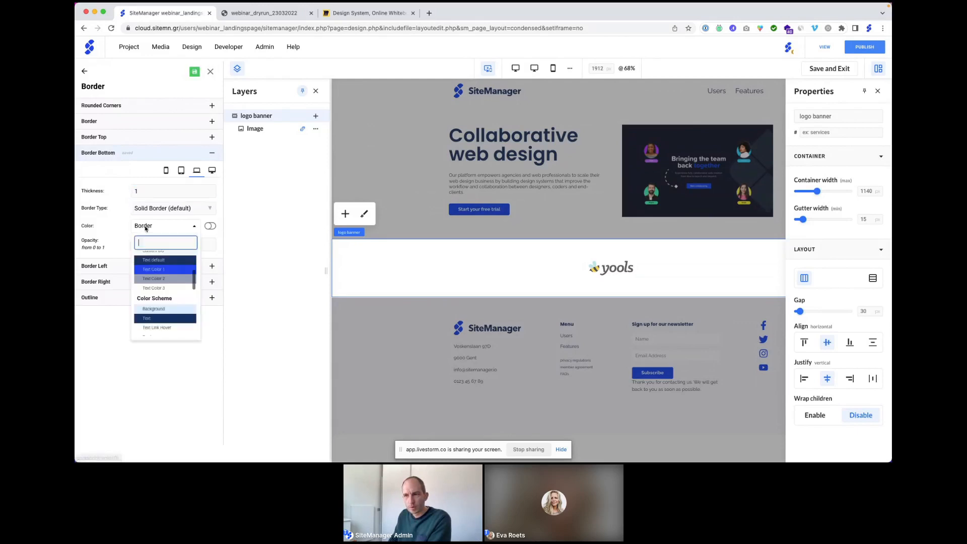
click(153, 260)
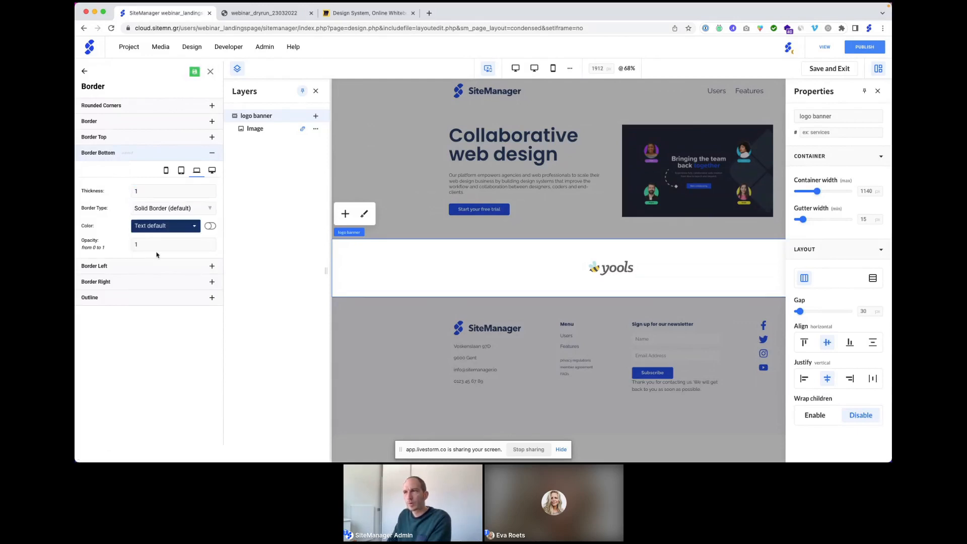
click(210, 72)
click(536, 267)
click(565, 235)
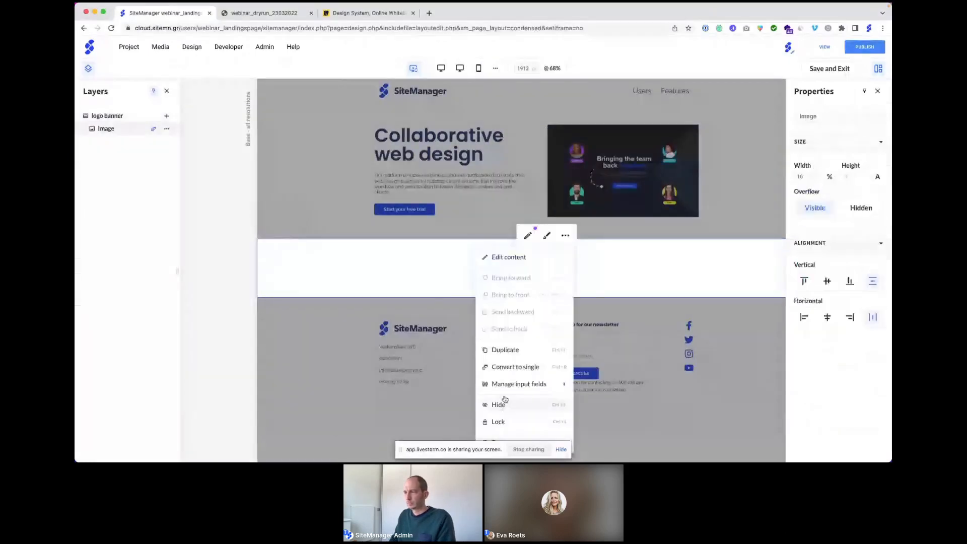
Step: Save and exit the editor, then add three new image items to the logo list
click(436, 261)
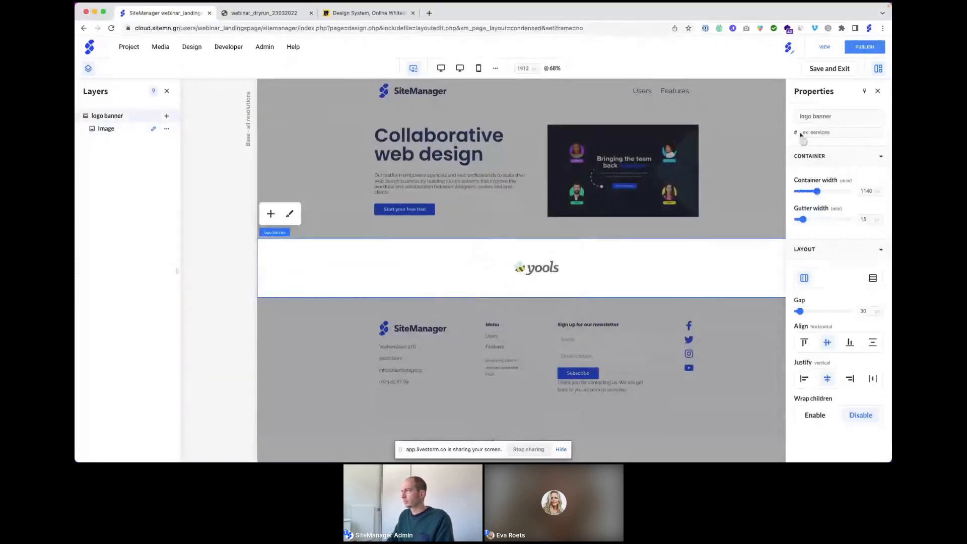
click(828, 70)
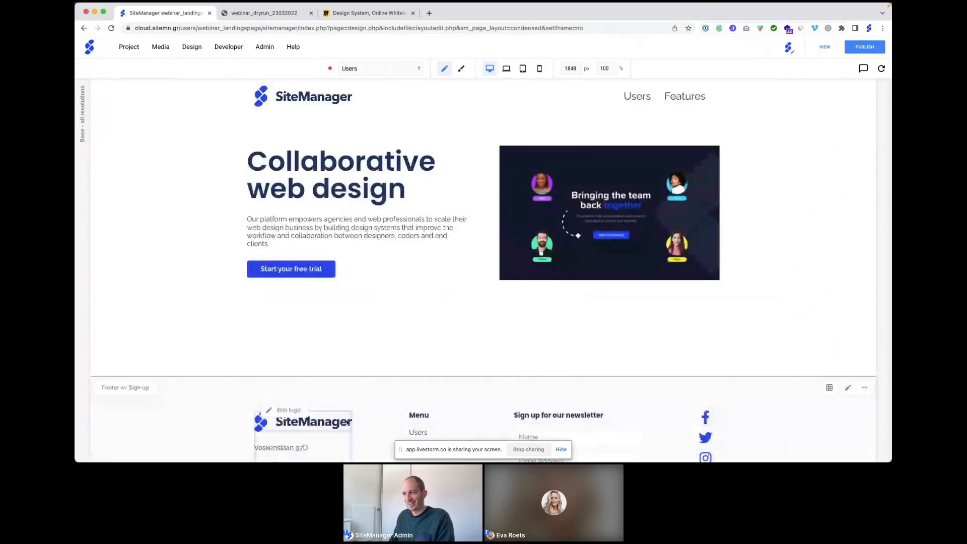
click(376, 337)
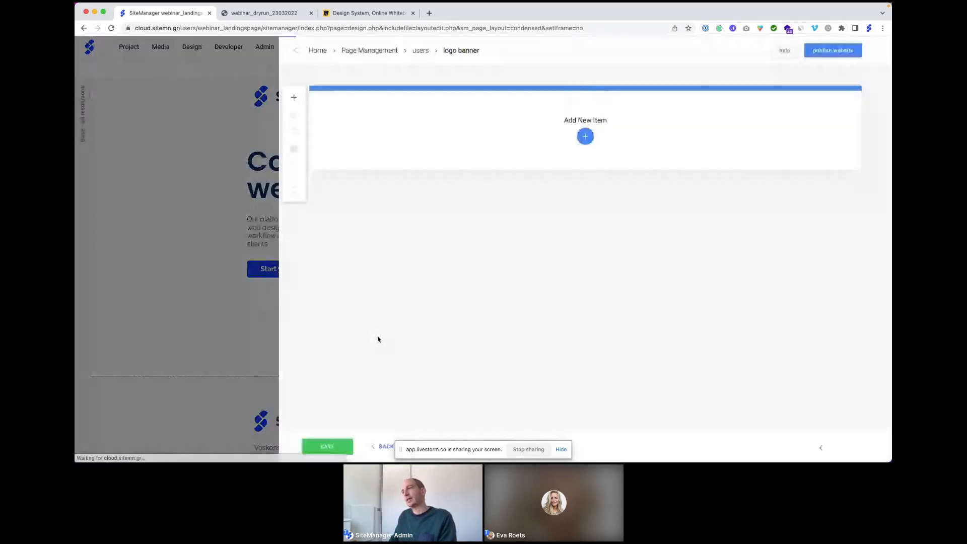
click(585, 137)
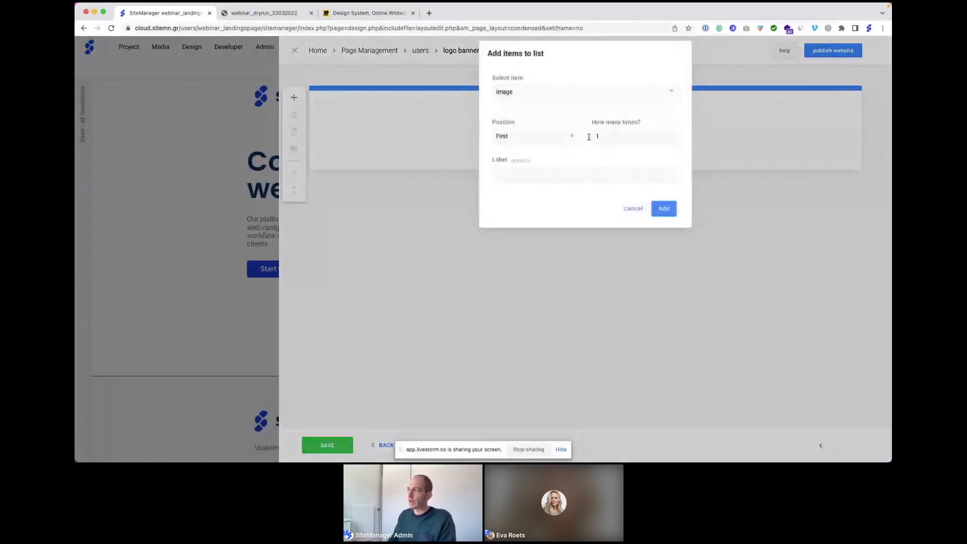
click(592, 144)
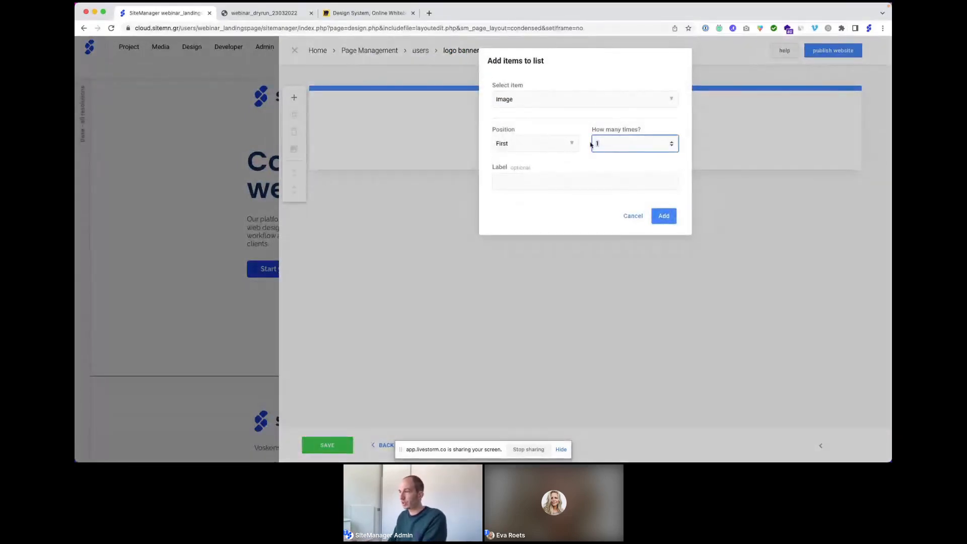
click(671, 142)
click(671, 142)
click(671, 142)
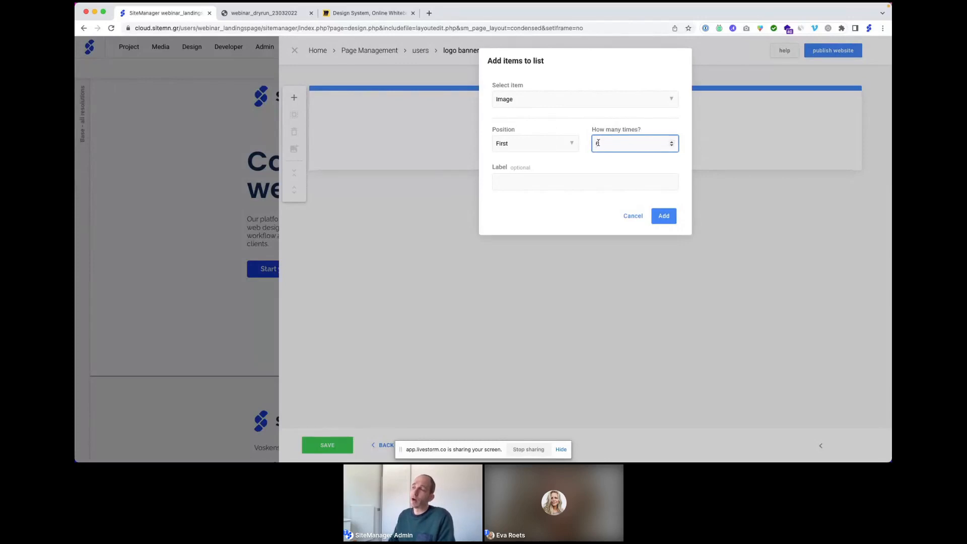
click(663, 217)
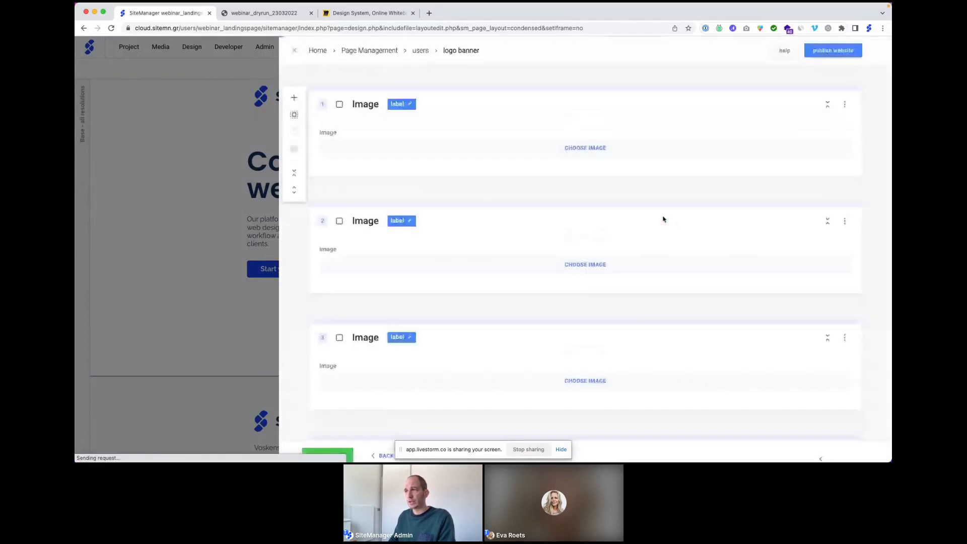
Step: Put the yools and WELL logos into the first two image items
click(581, 149)
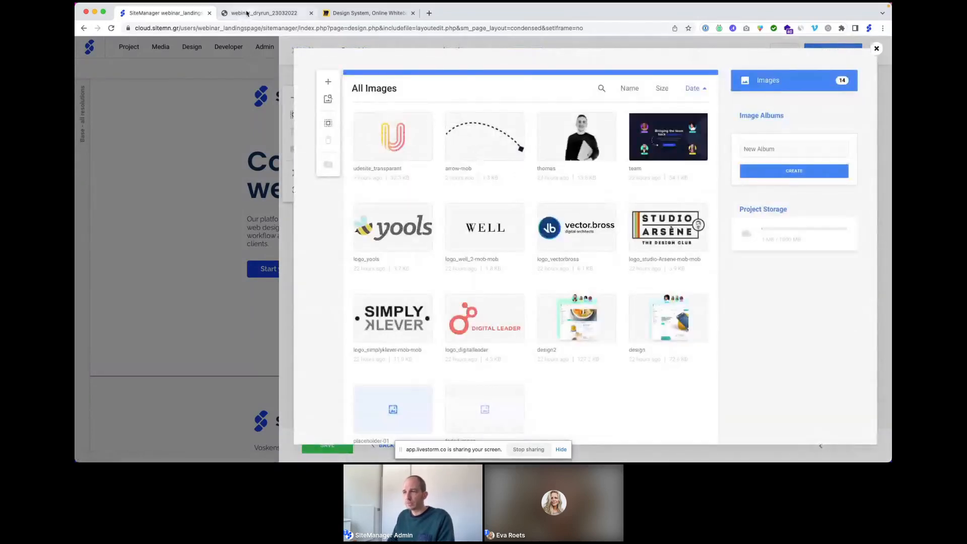
click(261, 13)
click(166, 13)
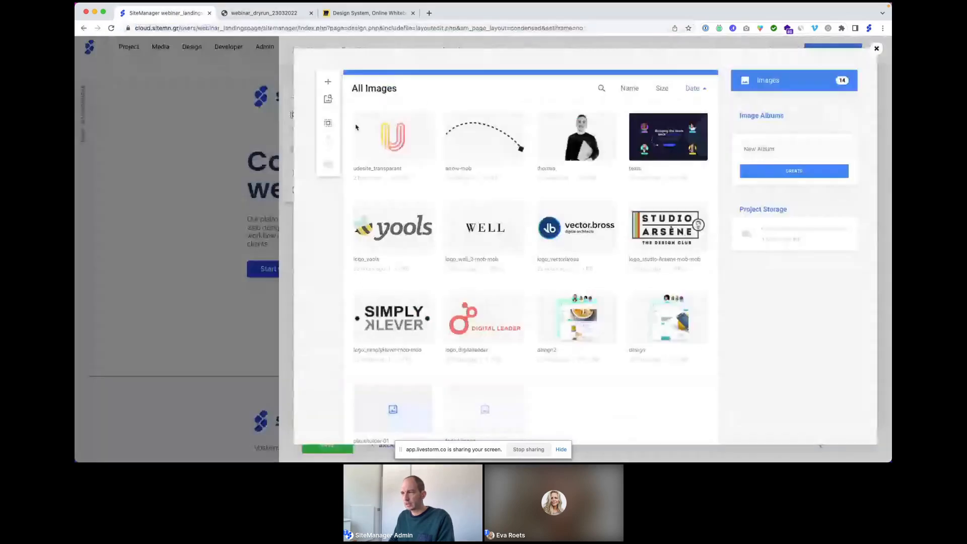
click(376, 229)
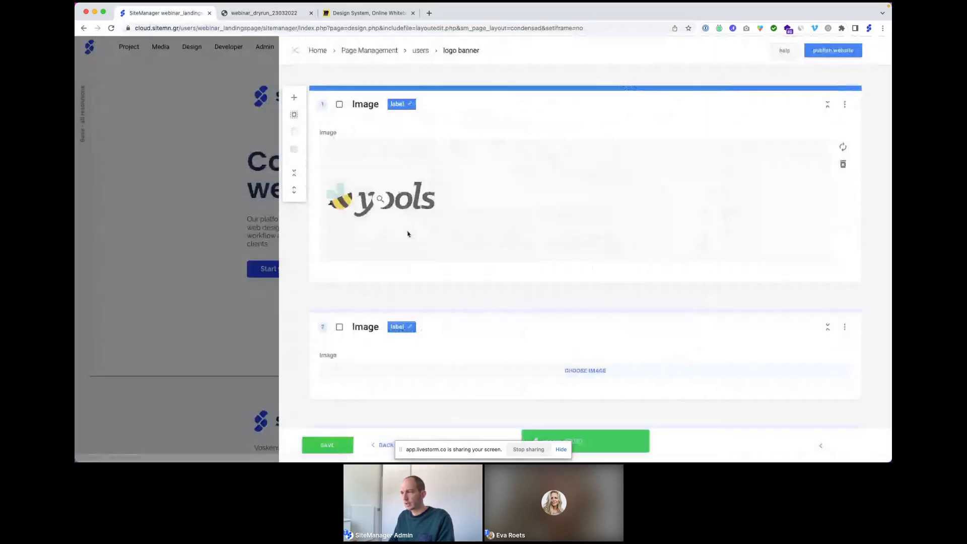
click(588, 370)
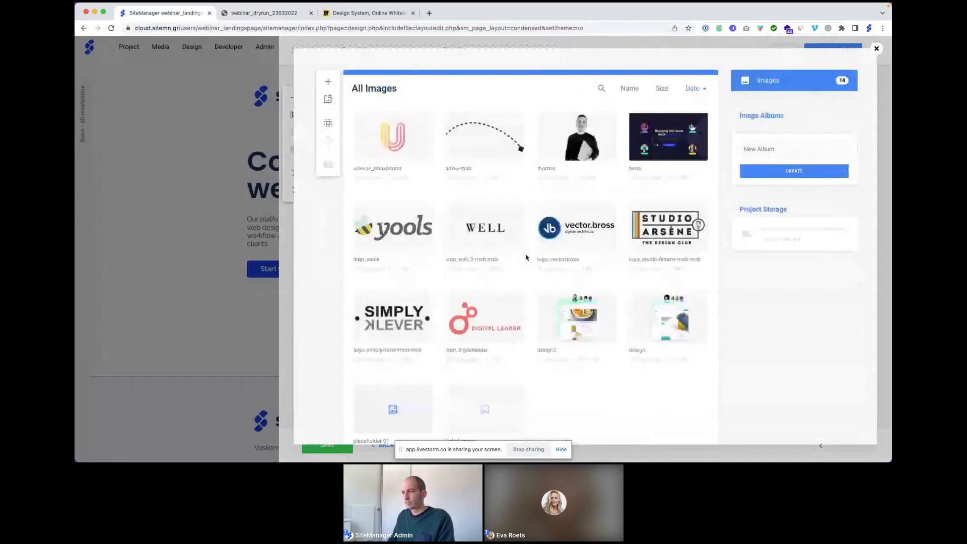
click(498, 229)
Step: Put the vector.bross and Studio Arsène logos into the third and fourth items
scroll(543, 247, down, 8)
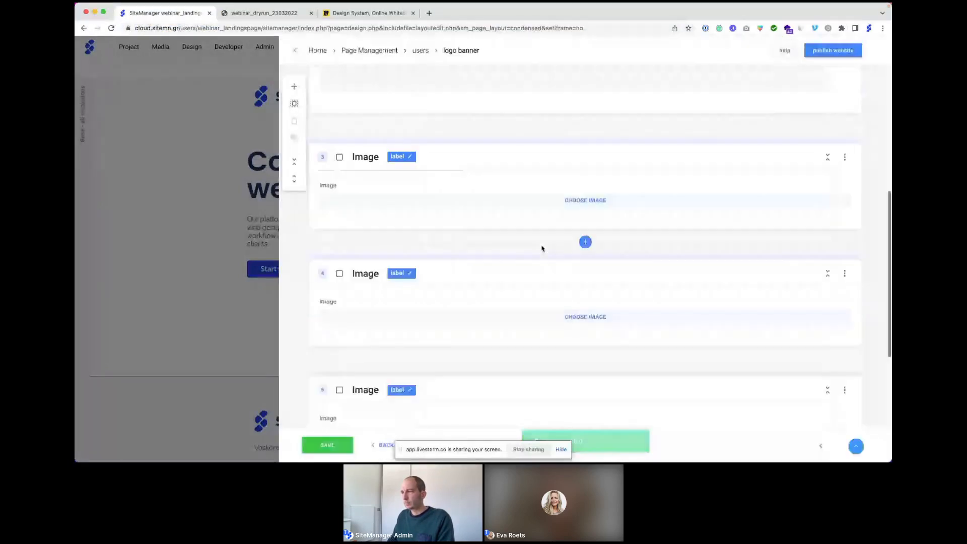
click(574, 202)
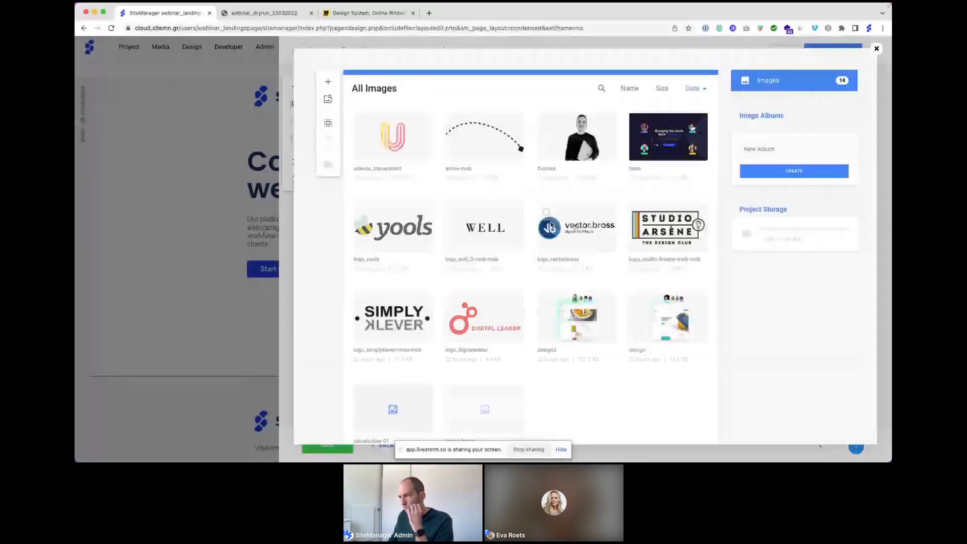
click(552, 228)
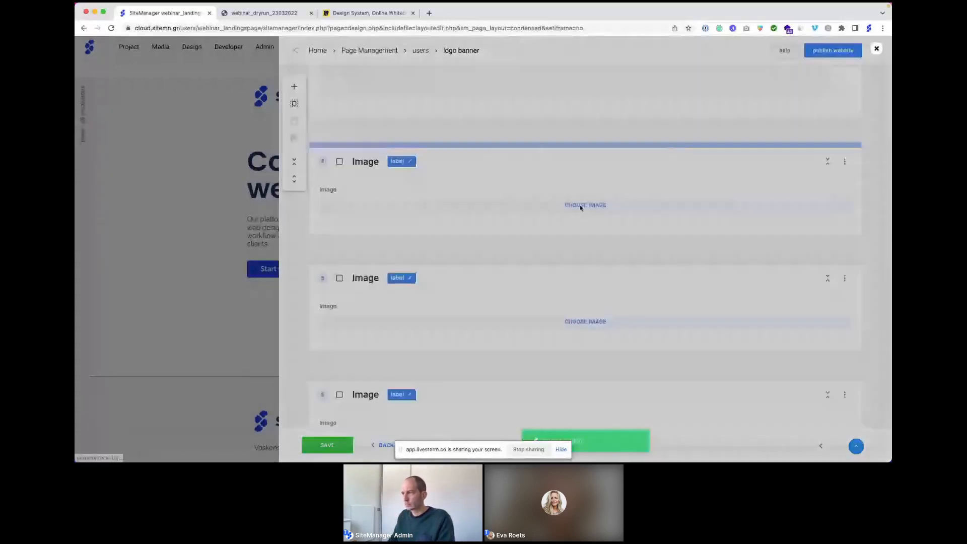
click(582, 208)
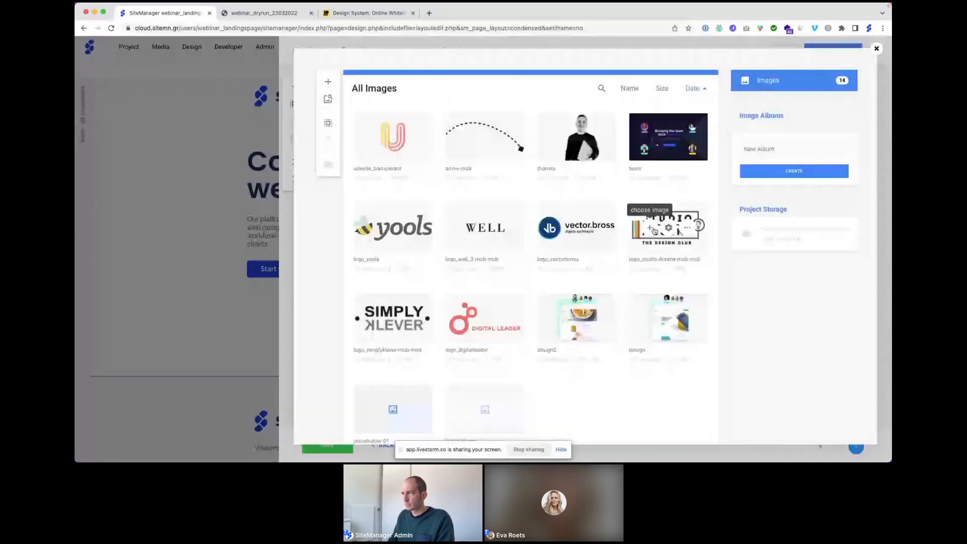
click(653, 229)
Step: Put the Simply Klever and Digital Leader logos into the last two items and save
scroll(579, 227, down, 4)
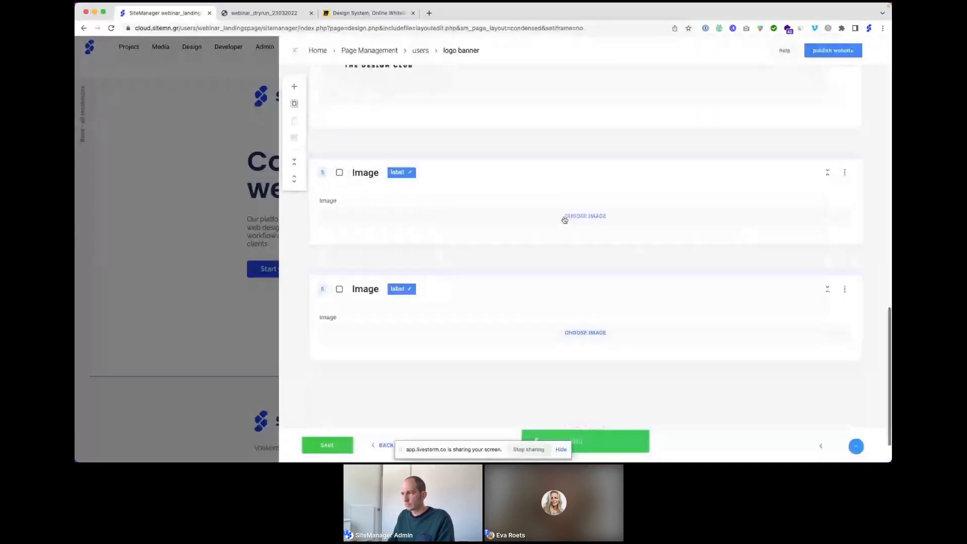
click(565, 217)
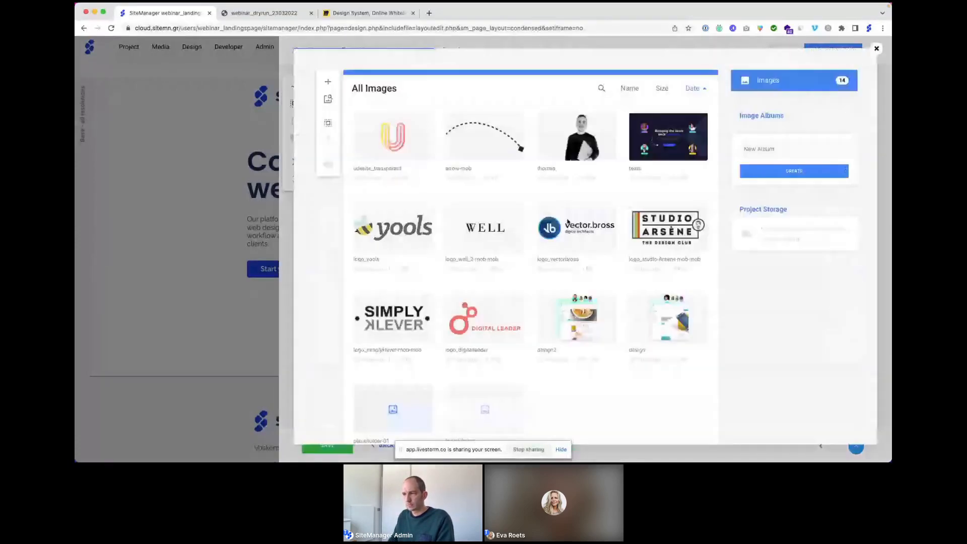
click(373, 319)
scroll(564, 287, down, 3)
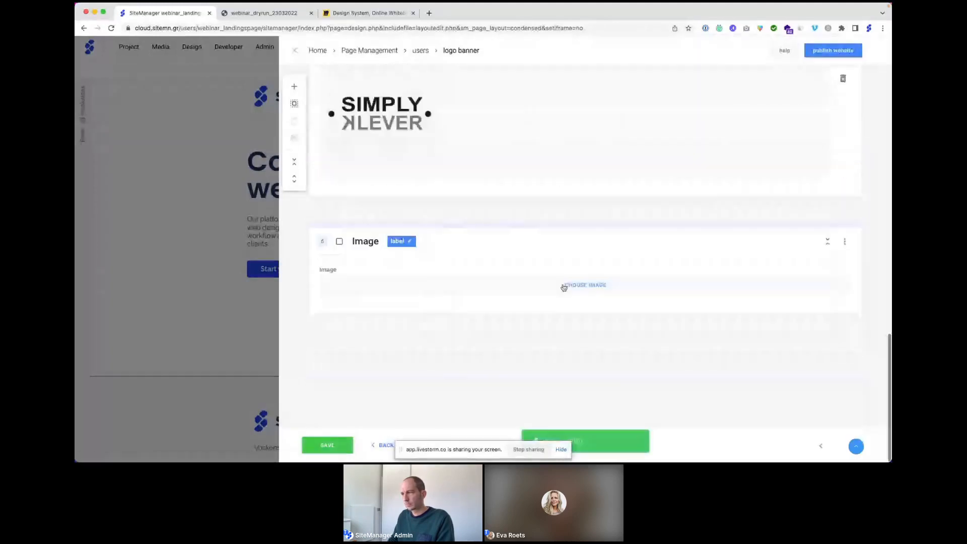
click(563, 287)
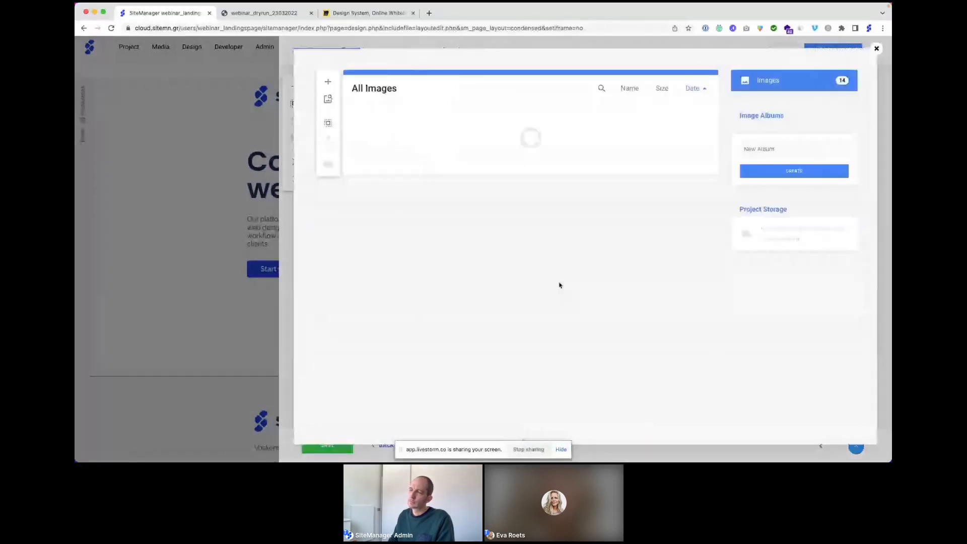
mouse_move(469, 317)
click(468, 317)
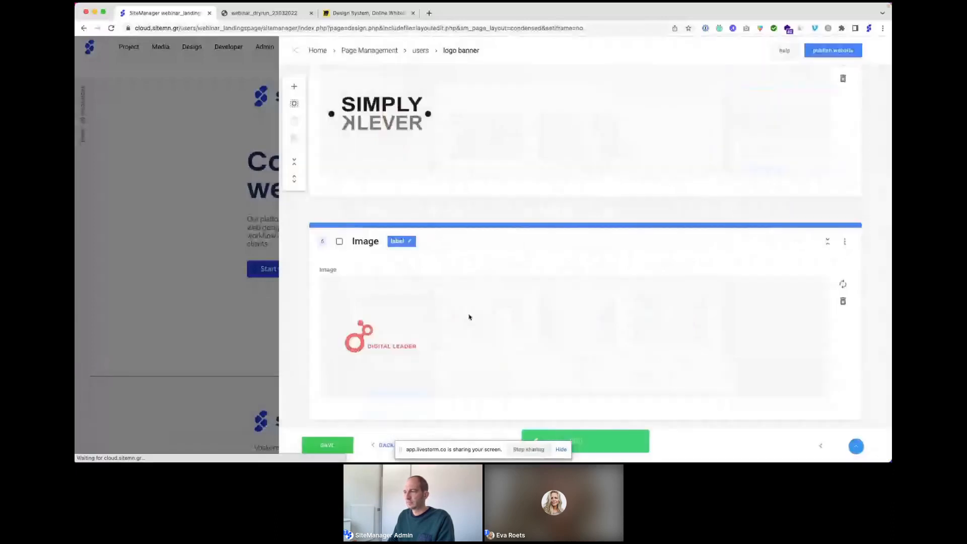
click(328, 445)
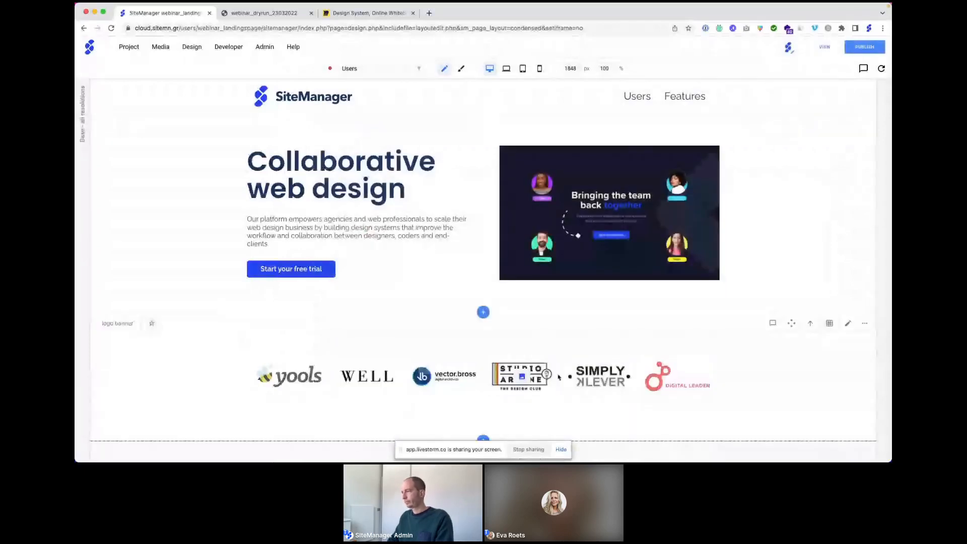
Step: Set the logo banner's Gap to 35 and save the layout
click(825, 328)
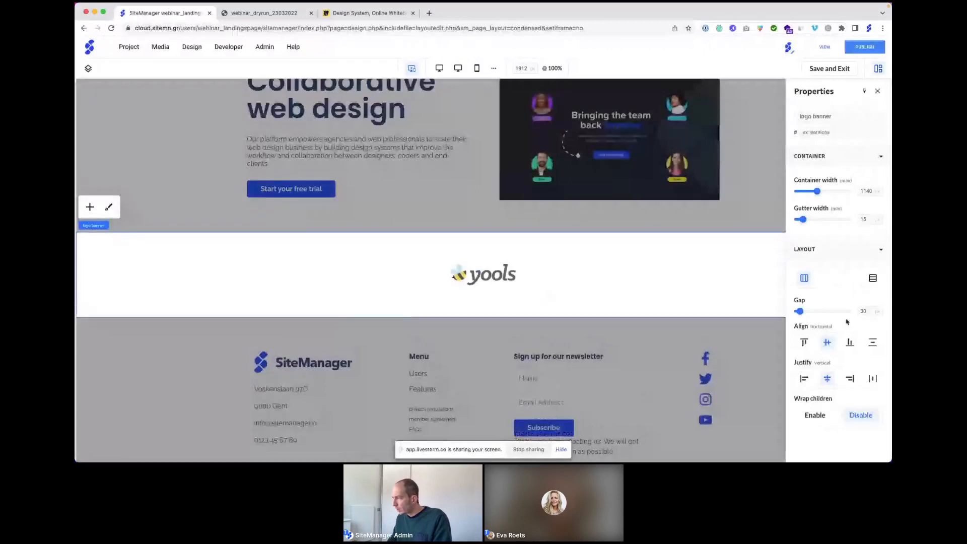
click(861, 311)
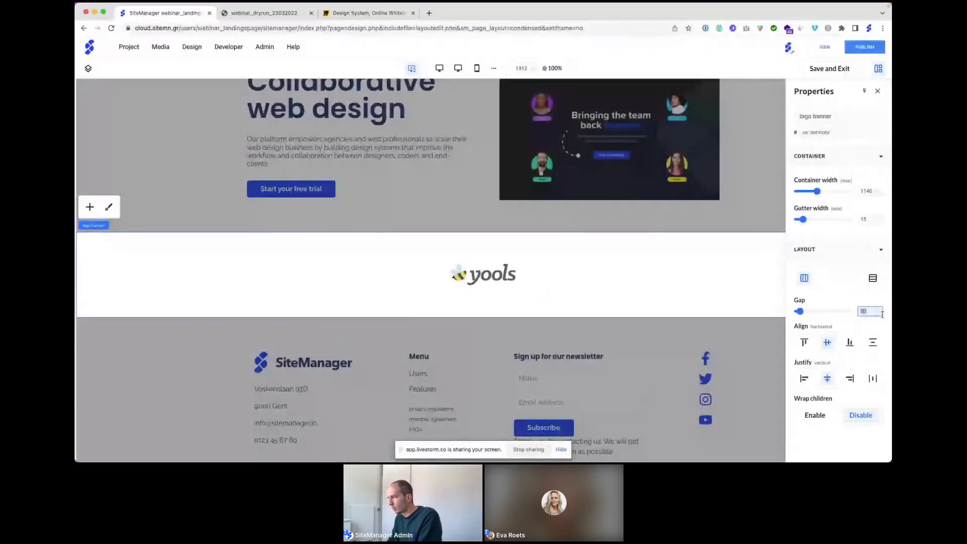
text(35)
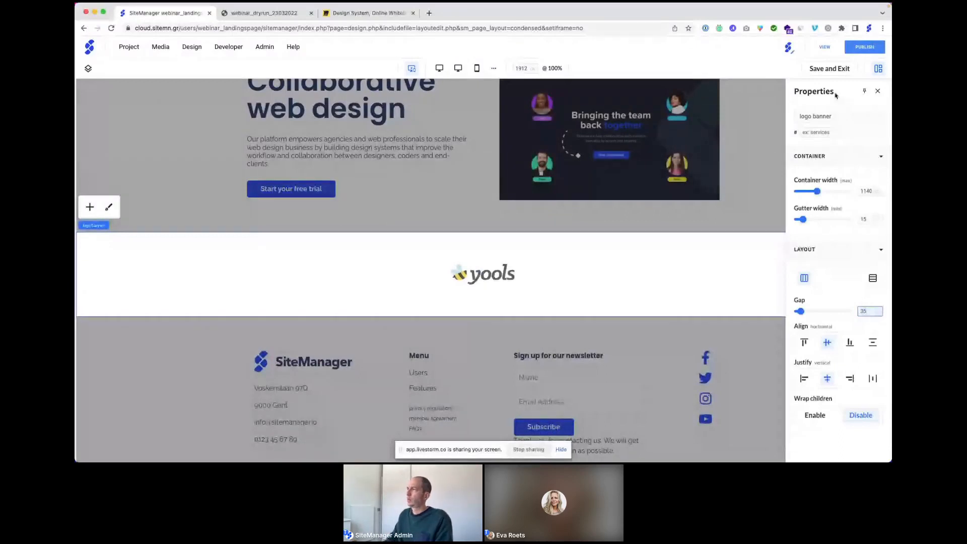
click(827, 70)
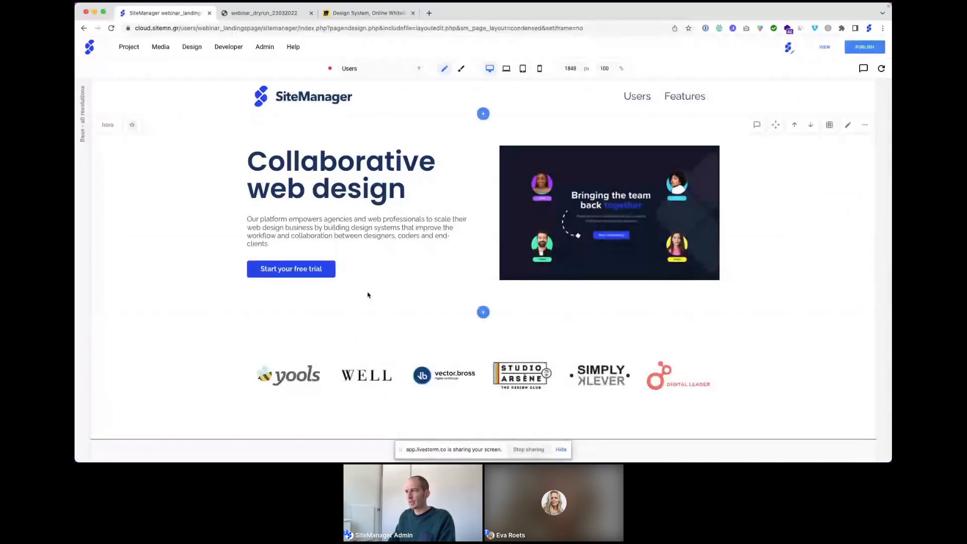
Step: Scroll down and add a new section between the logo banner and the footer
scroll(368, 295, down, 1)
scroll(368, 295, down, 1)
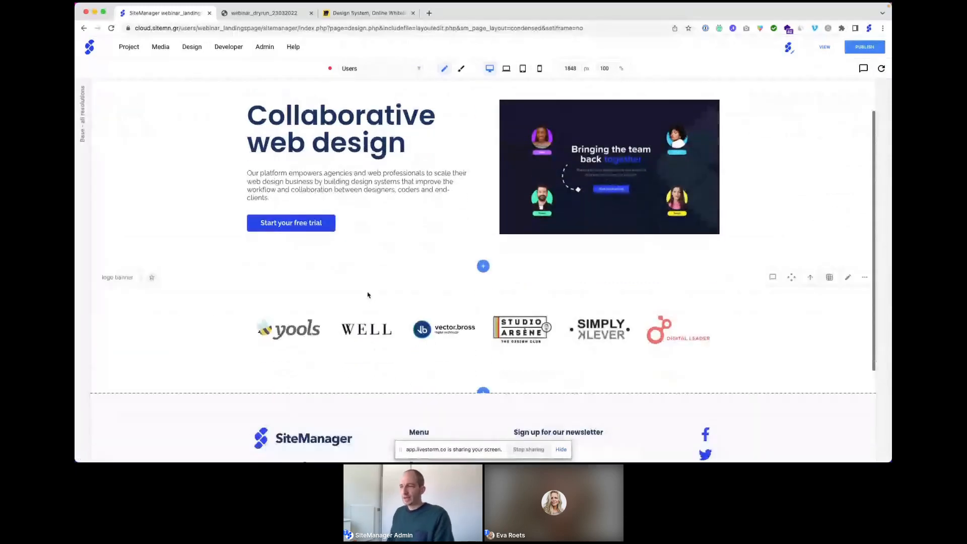
scroll(368, 295, down, 2)
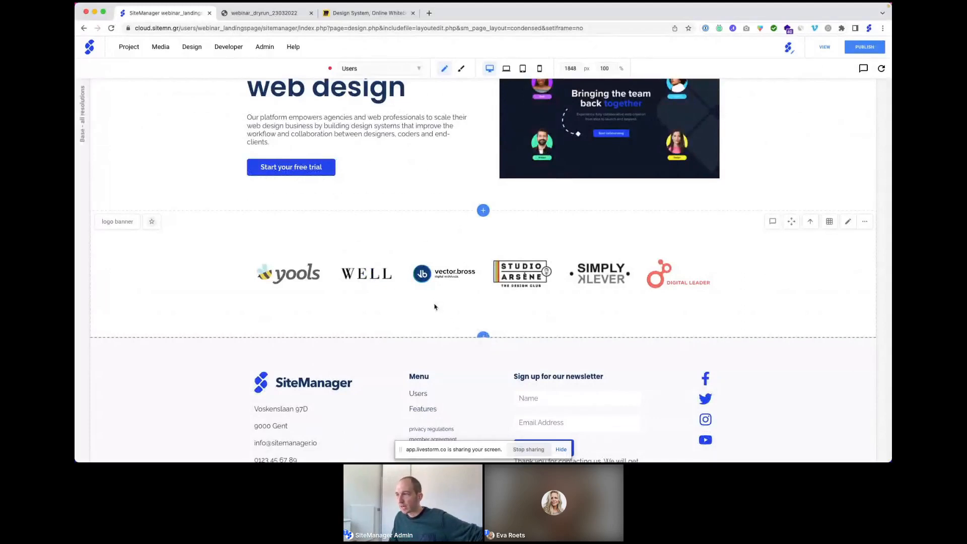
scroll(526, 307, up, 1)
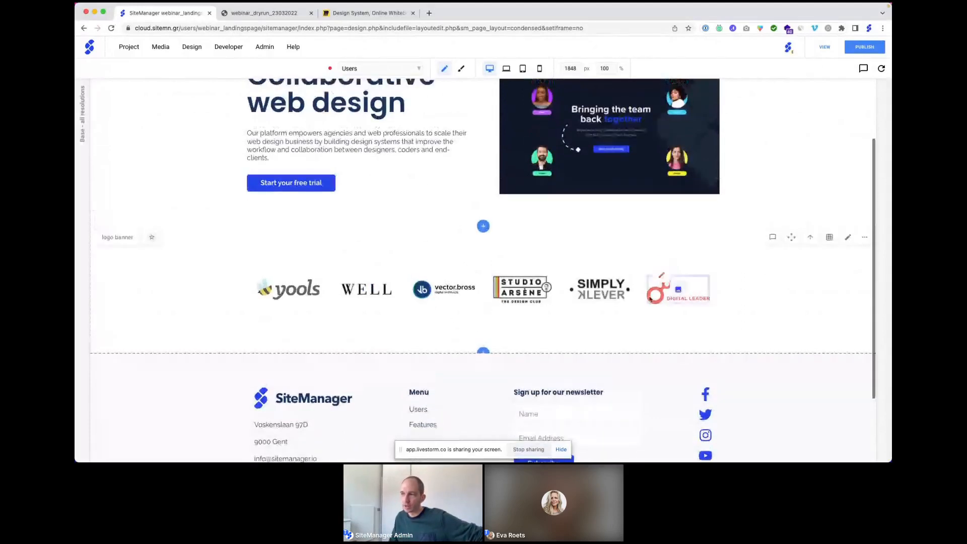
scroll(523, 305, down, 2)
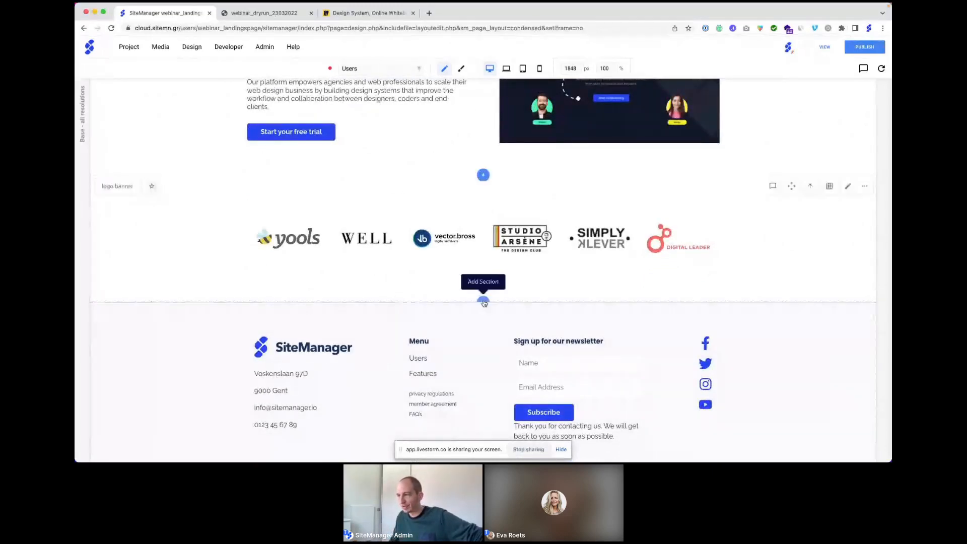
click(483, 302)
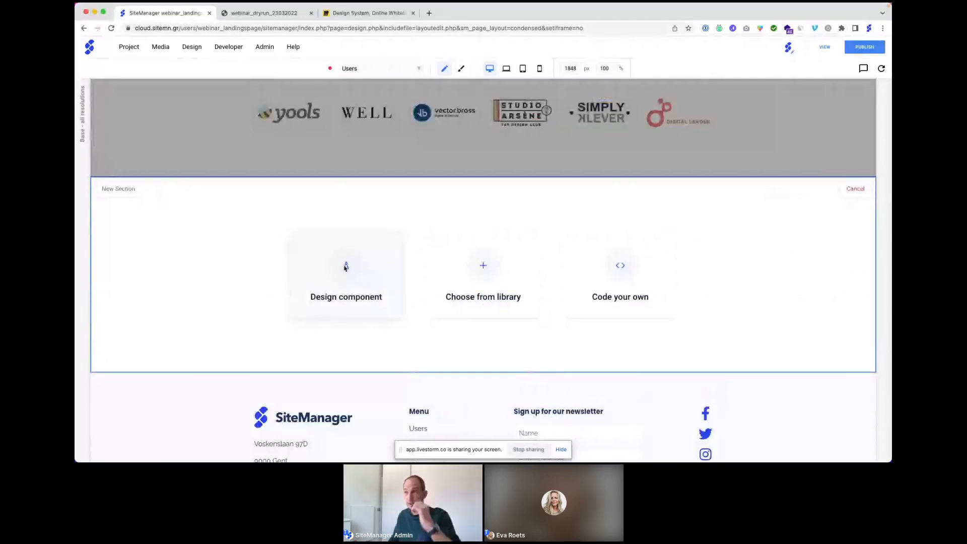
Step: Design a new custom component named 'feature' for the section
click(345, 267)
click(407, 103)
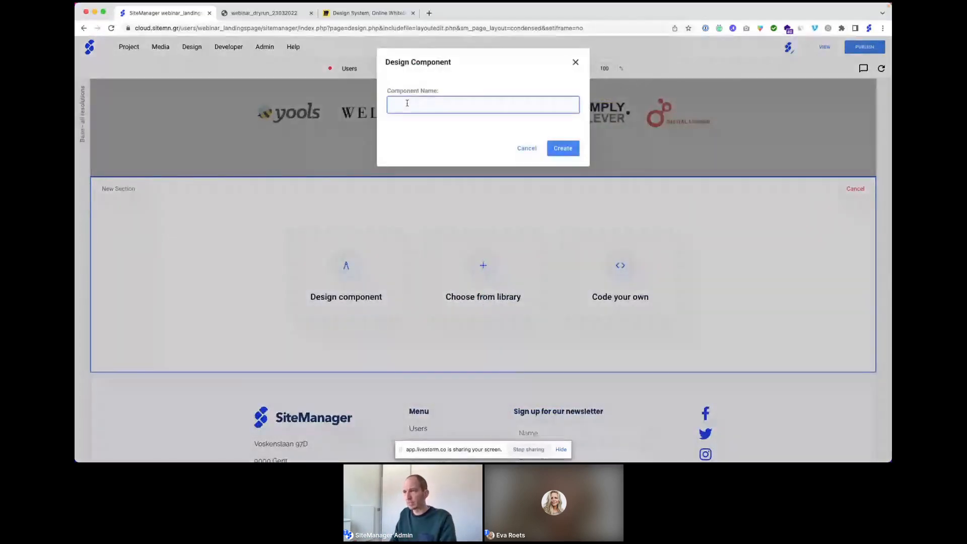
text(feat)
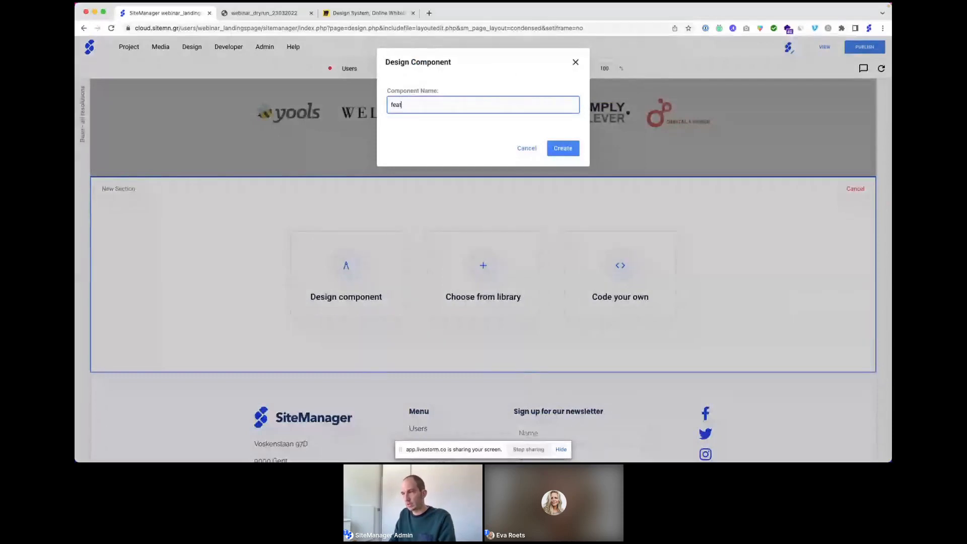
text(ure)
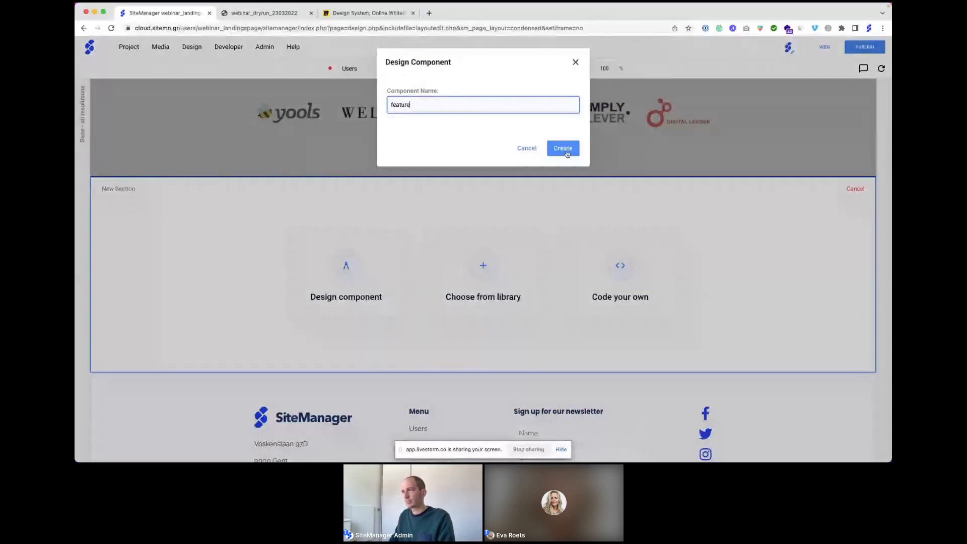
click(566, 151)
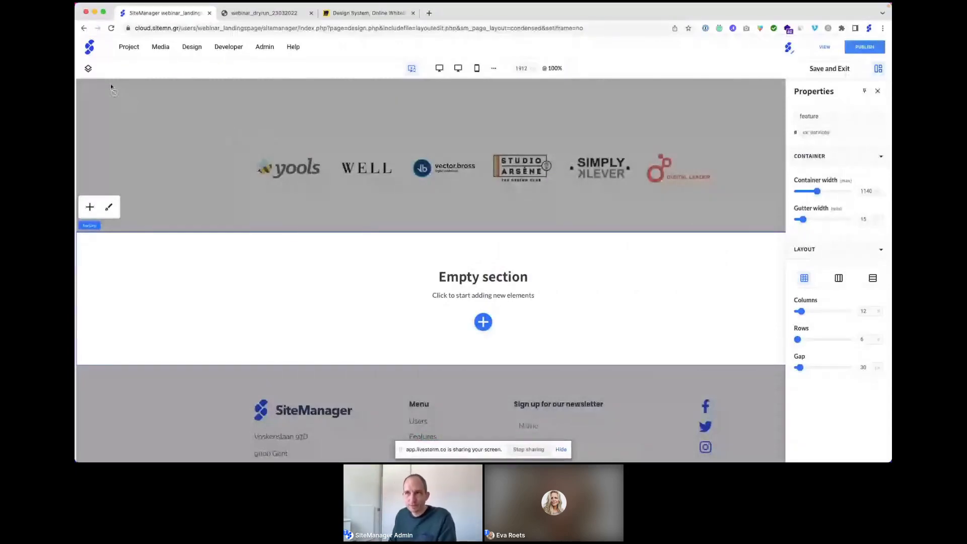
Step: Pin the Layers panel and insert a Headings > Default Title block into the feature section
click(88, 70)
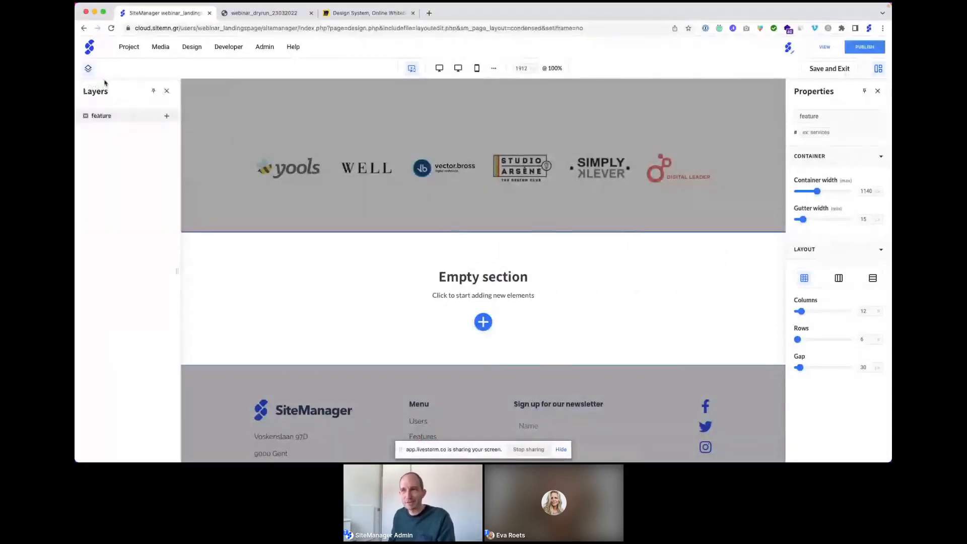
click(152, 92)
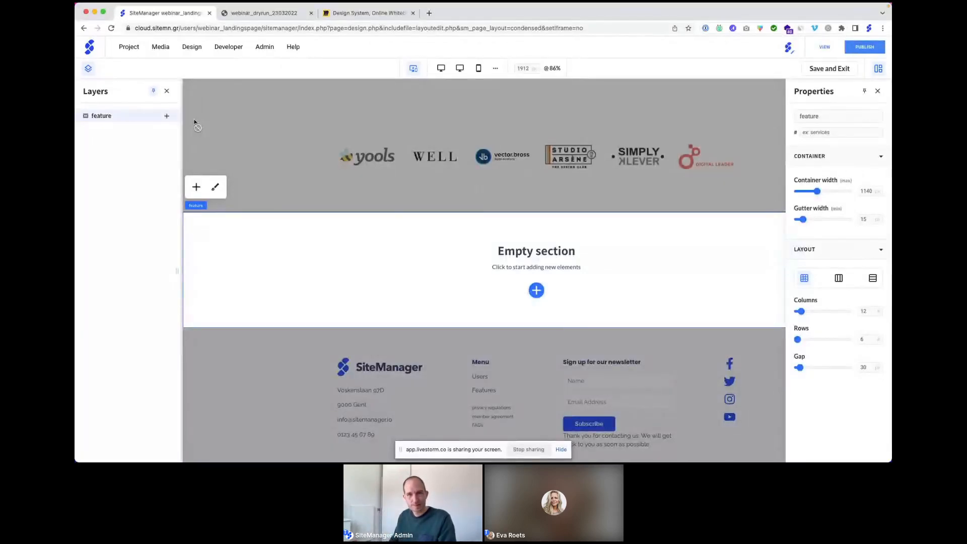
click(168, 118)
click(317, 219)
click(426, 196)
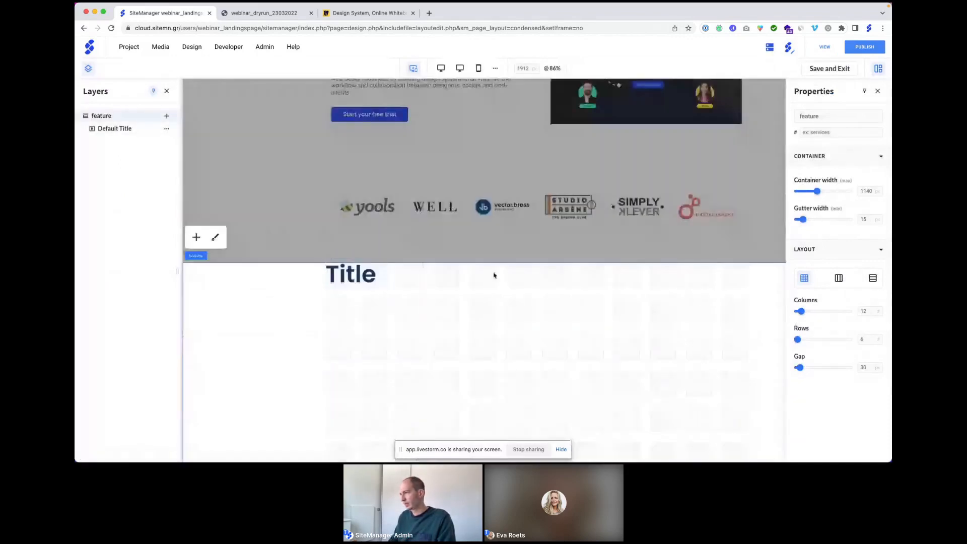
Step: Set the feature section to a flex row, pick the title's width unit, and preview the live page
click(838, 279)
click(362, 273)
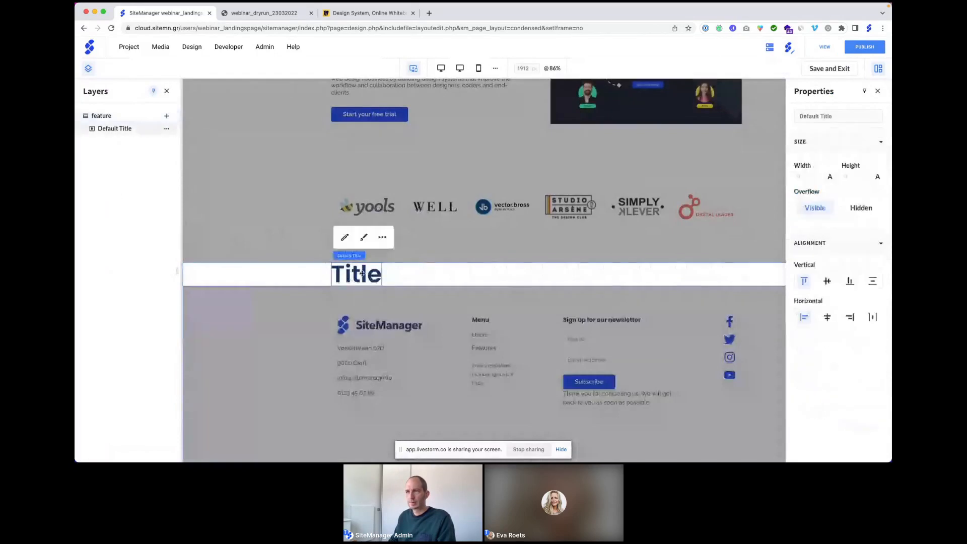
click(830, 177)
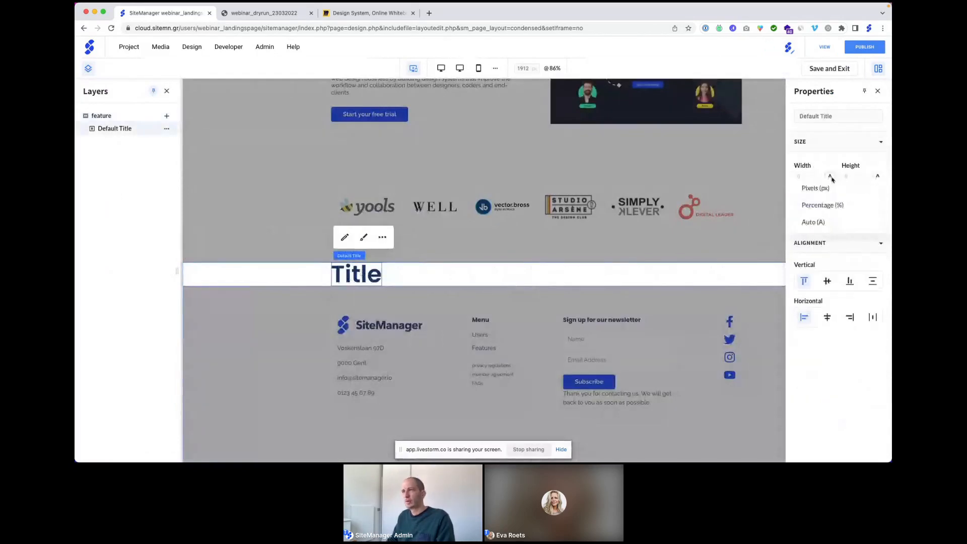
click(250, 14)
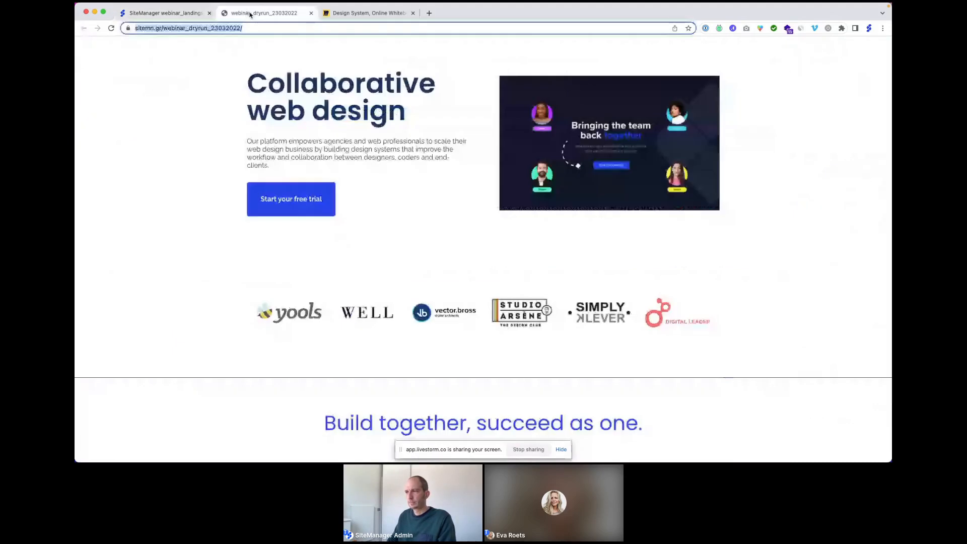
Step: Scroll the live landing page to the 'Build together, succeed as one' section with three feature points
scroll(458, 209, down, 3)
scroll(459, 210, down, 5)
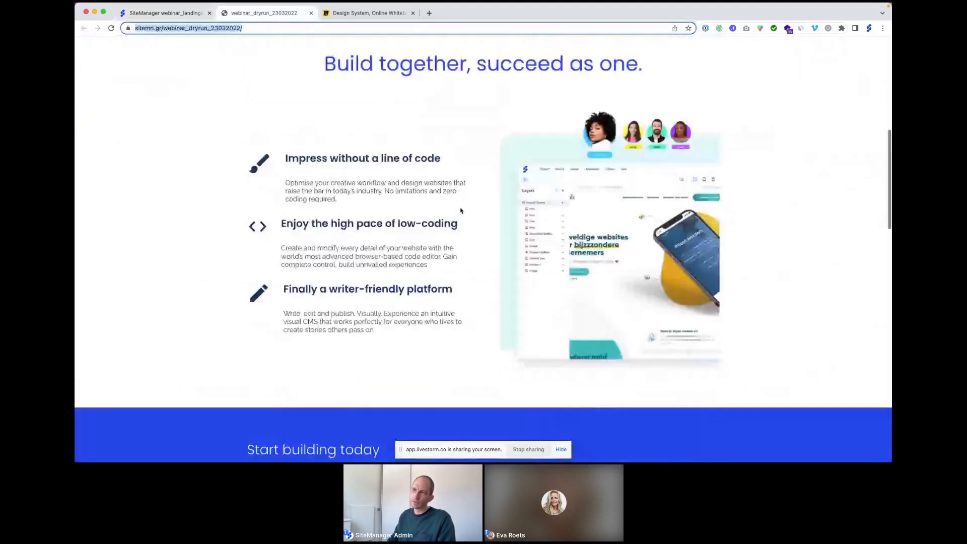
scroll(460, 211, up, 1)
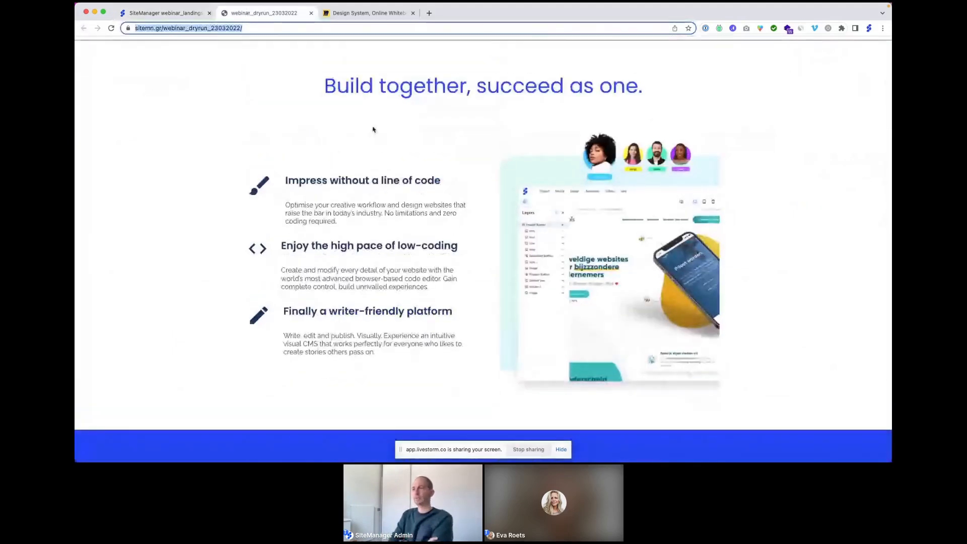
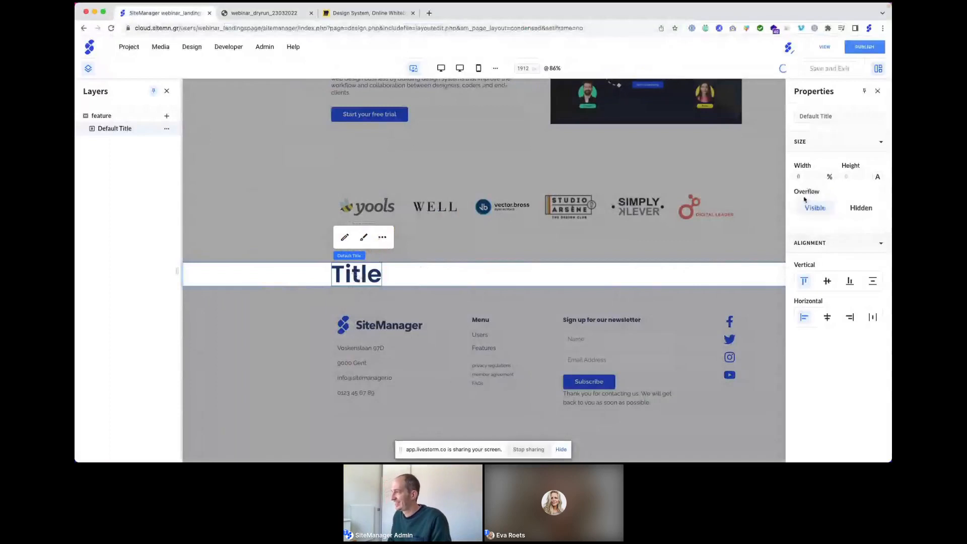
Step: Set the Default Title width to 100% and turn on Wrap children for the feature section
click(798, 176)
text(100)
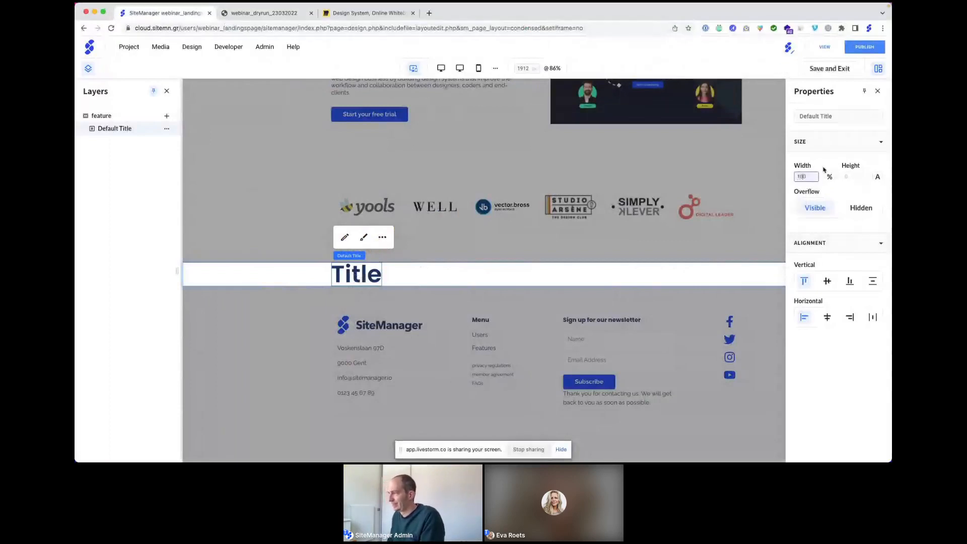
key(Return)
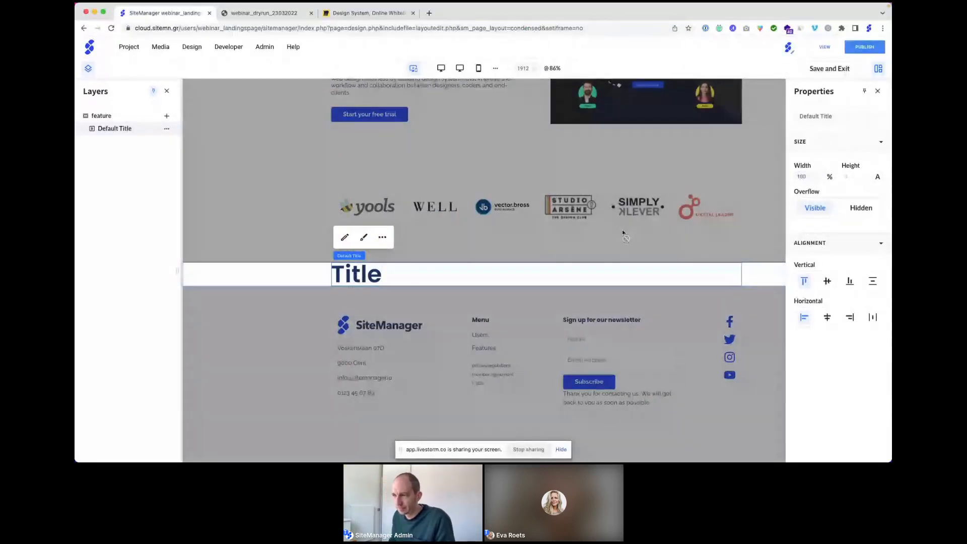
click(282, 272)
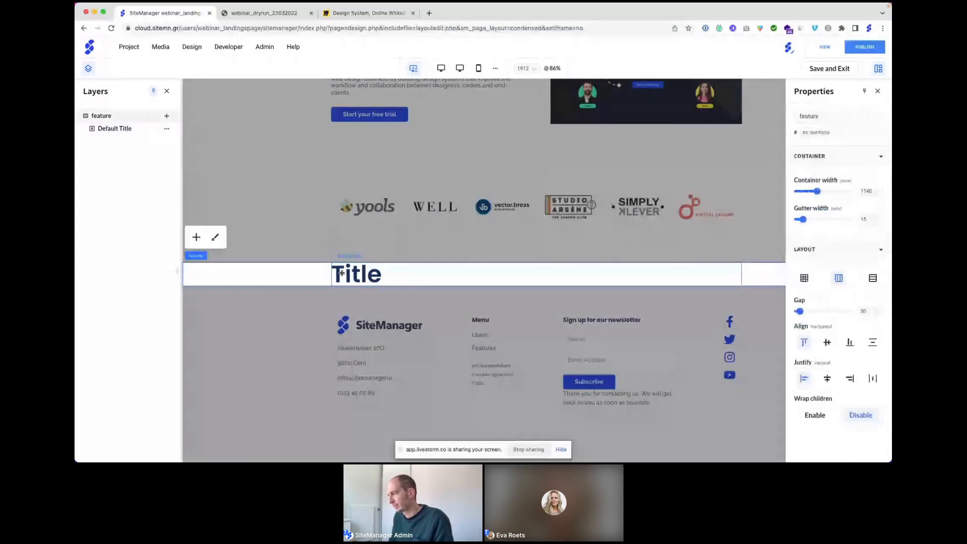
click(808, 417)
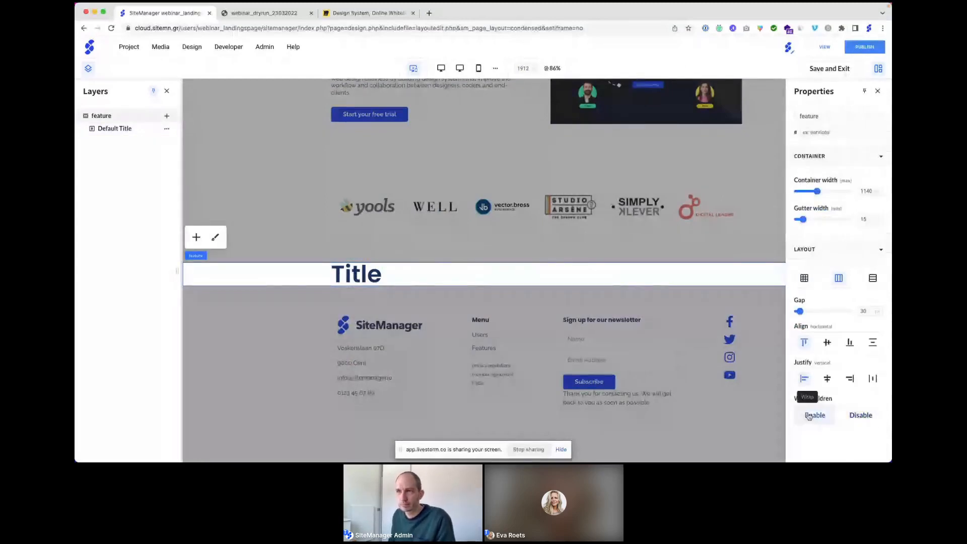
Step: Insert an Image block into the feature section and move it below the title
click(167, 116)
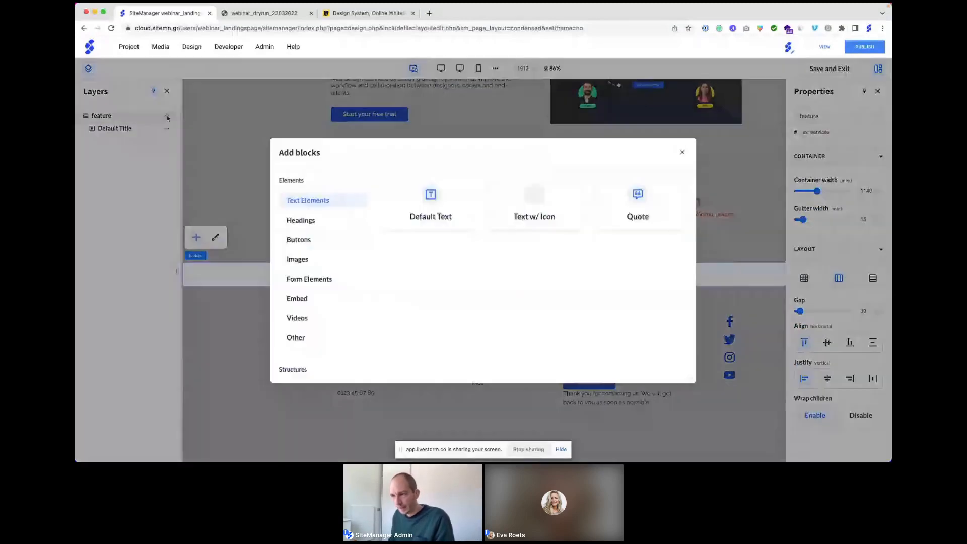
scroll(321, 294, down, 1)
scroll(321, 294, down, 2)
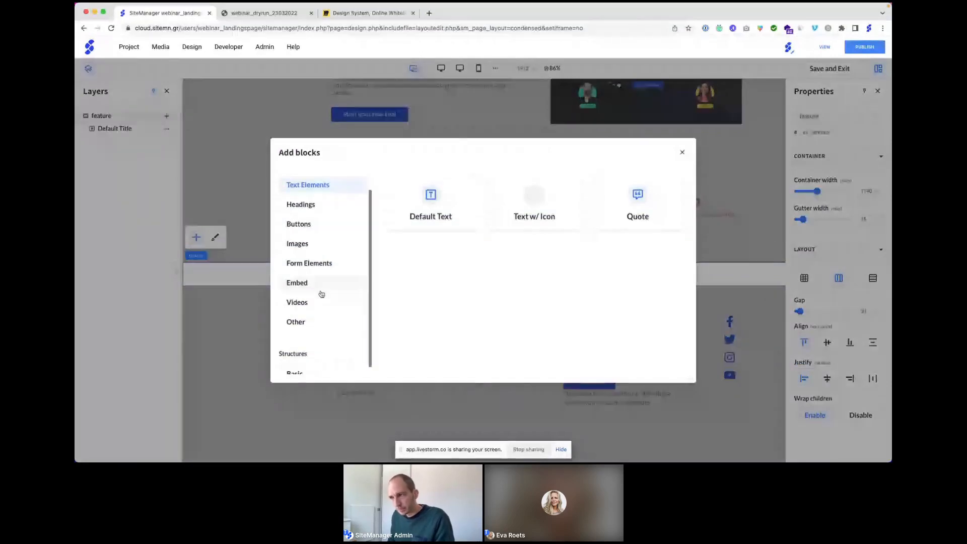
click(297, 238)
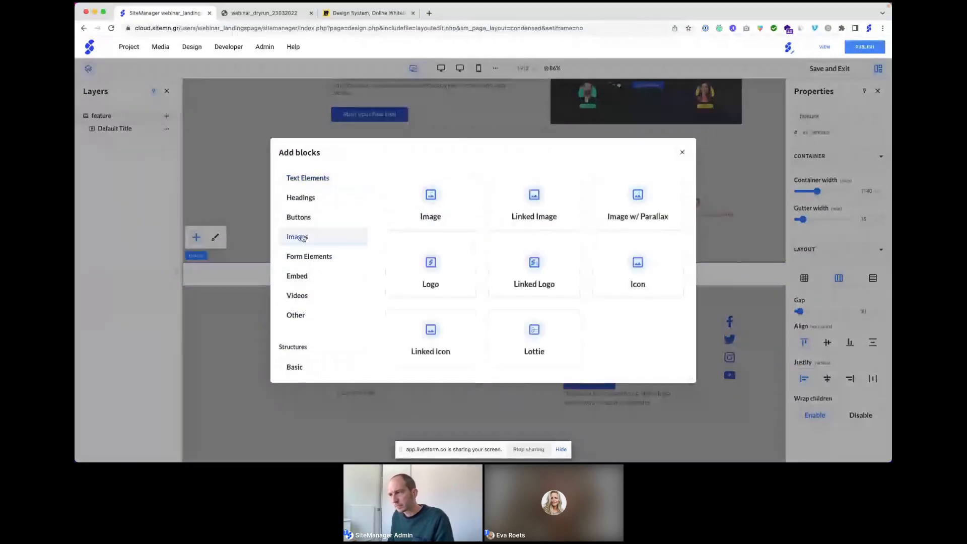
click(430, 190)
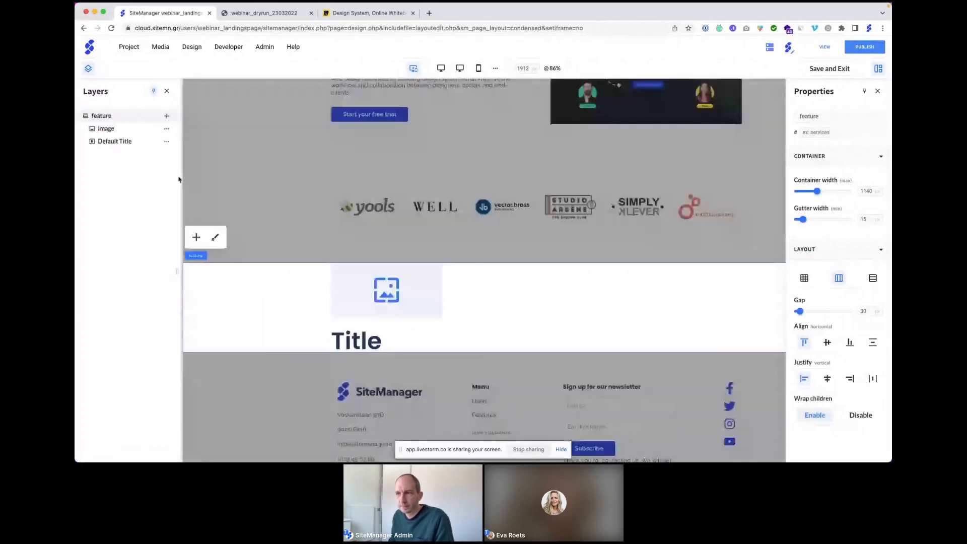
click(167, 128)
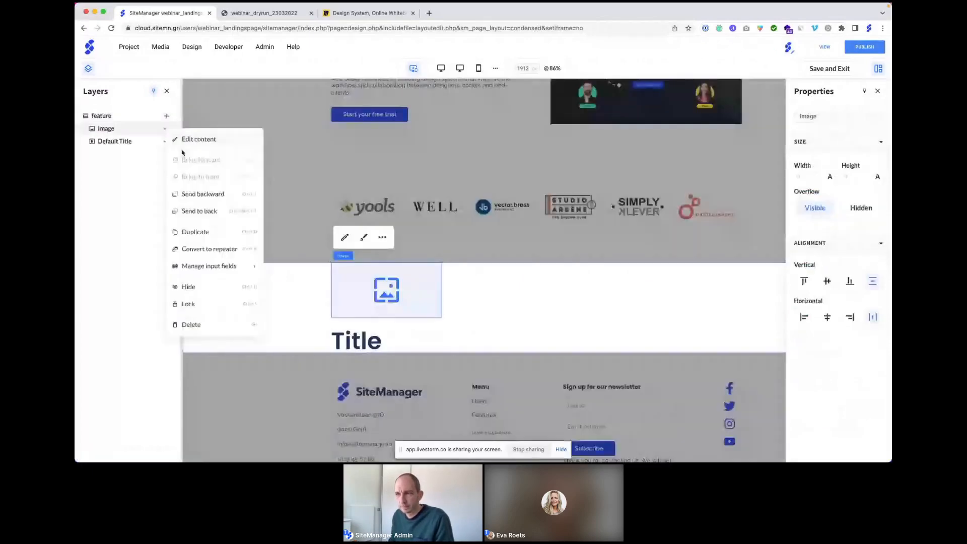
click(200, 208)
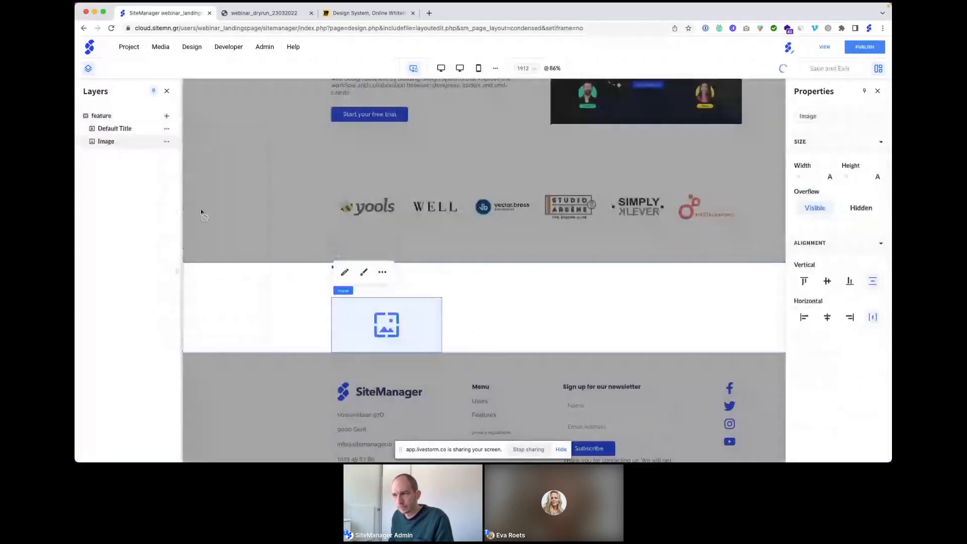
click(167, 116)
scroll(296, 202, down, 2)
click(297, 366)
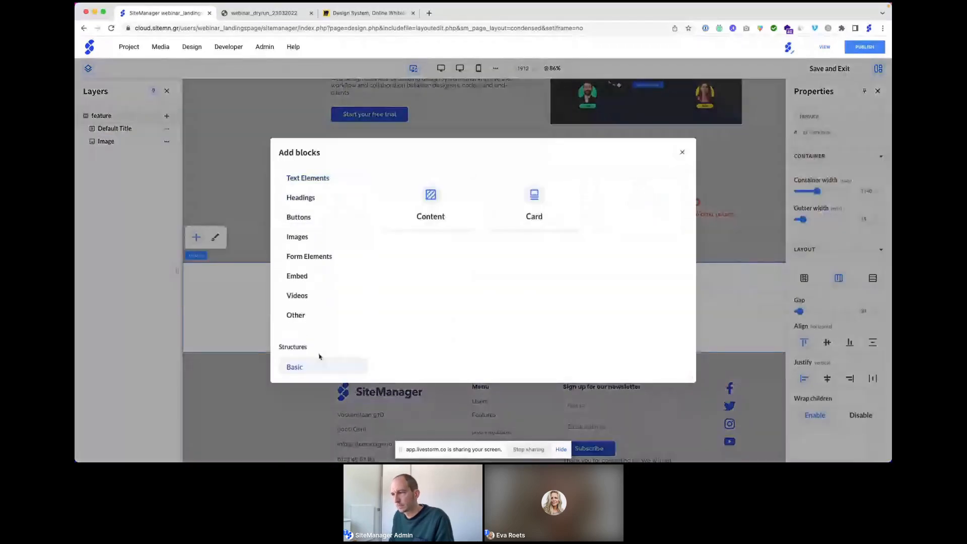
Step: Insert a Basic Content block, send it below the Default Title, and set its width to 50%
click(430, 194)
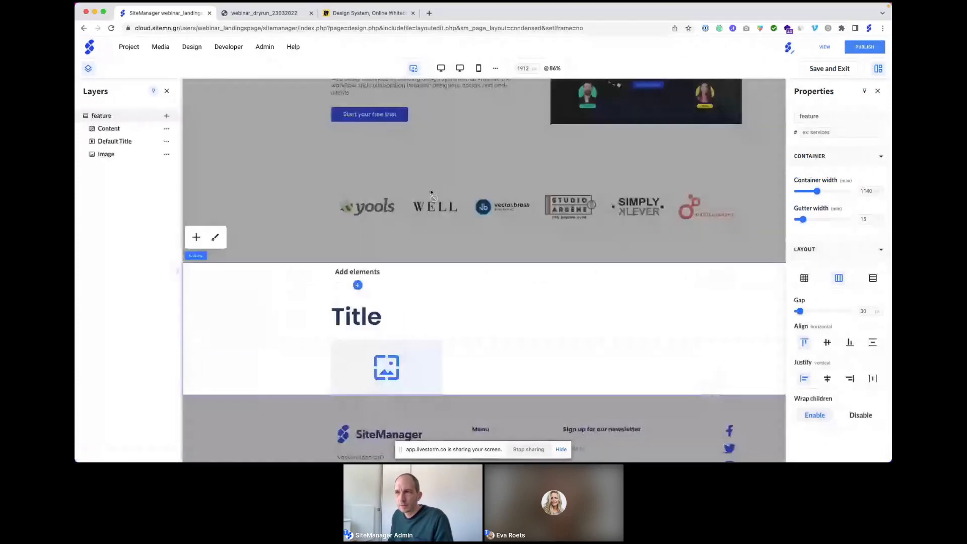
click(166, 129)
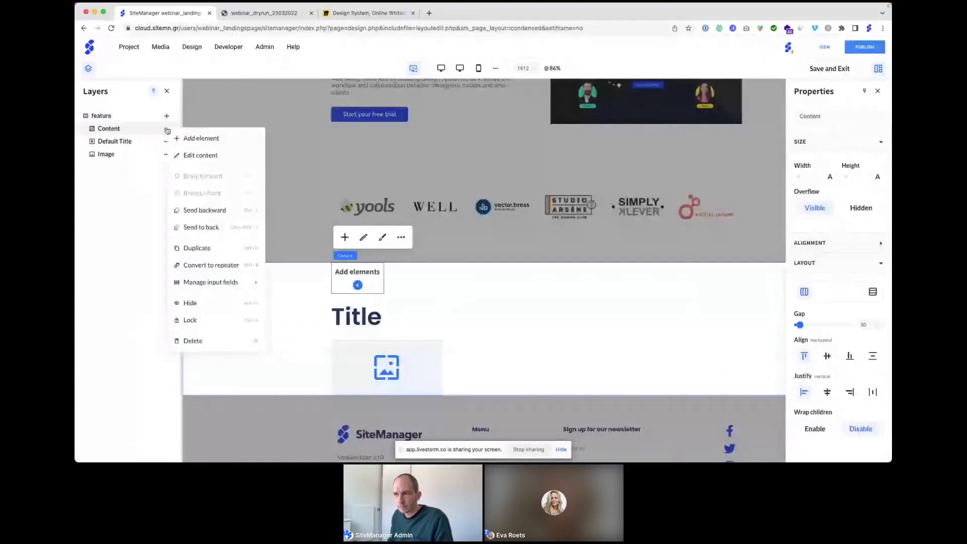
click(200, 213)
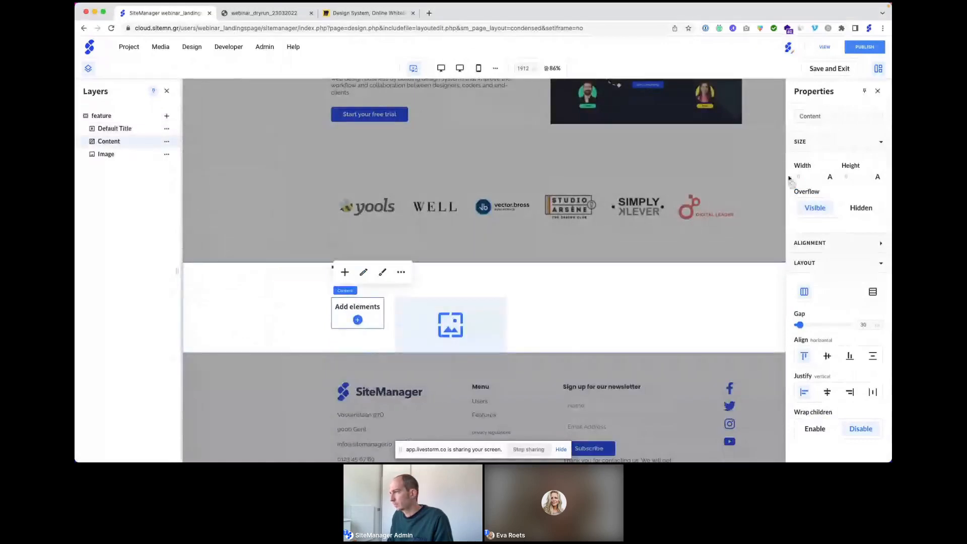
click(830, 177)
click(817, 198)
click(798, 177)
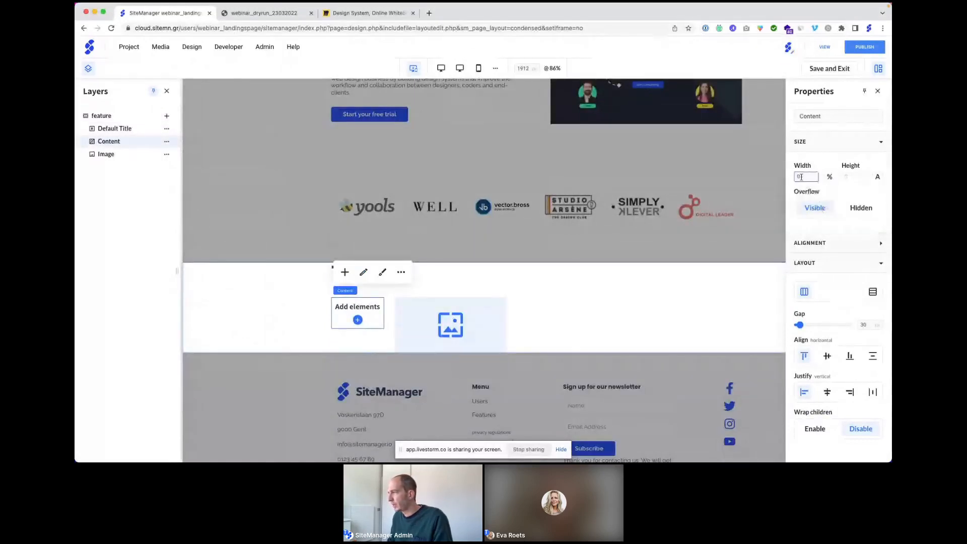
text(50)
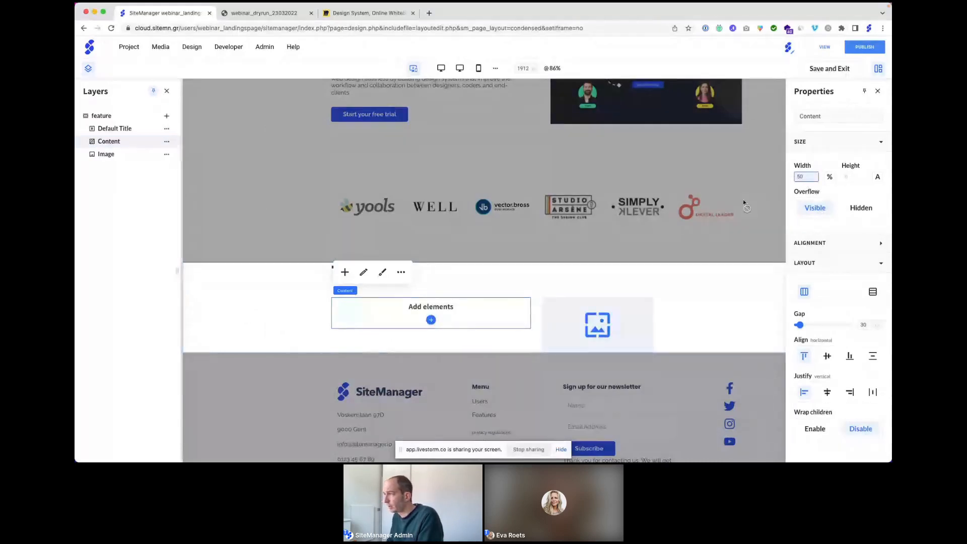
click(589, 324)
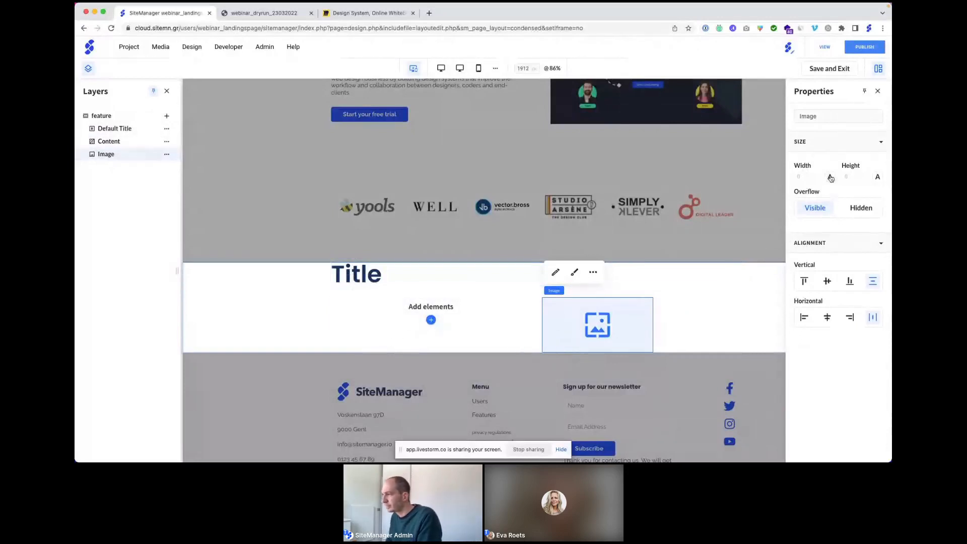
Step: Set the Image block's width to 50%
click(459, 315)
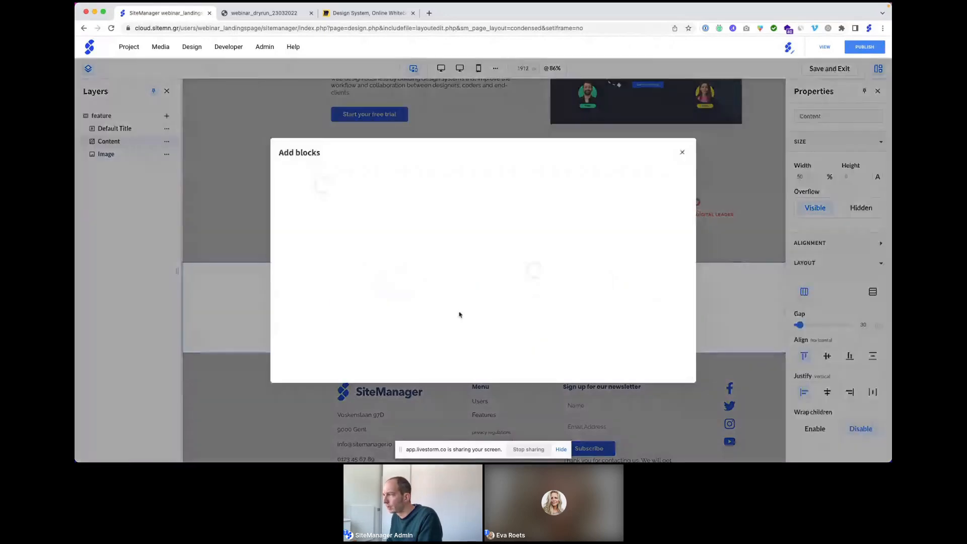
click(682, 152)
click(597, 325)
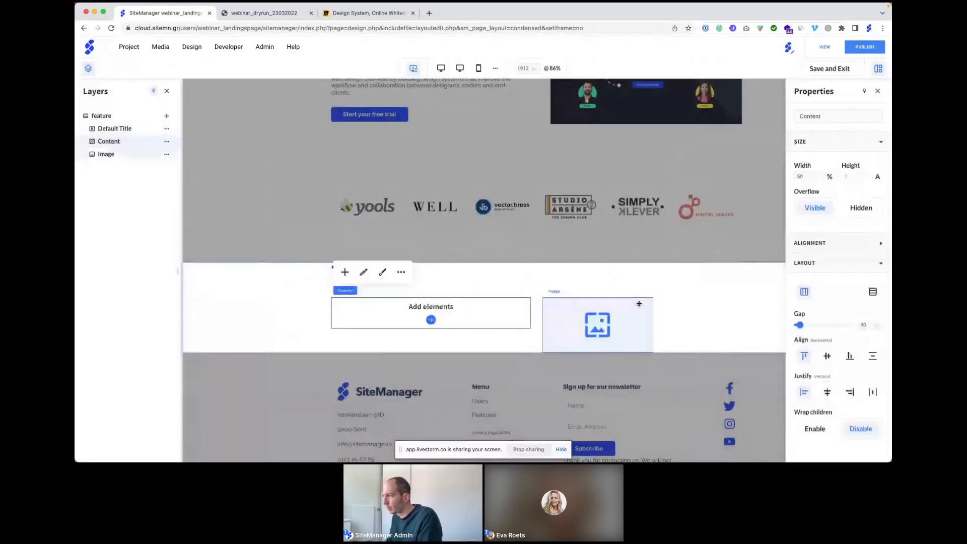
click(830, 176)
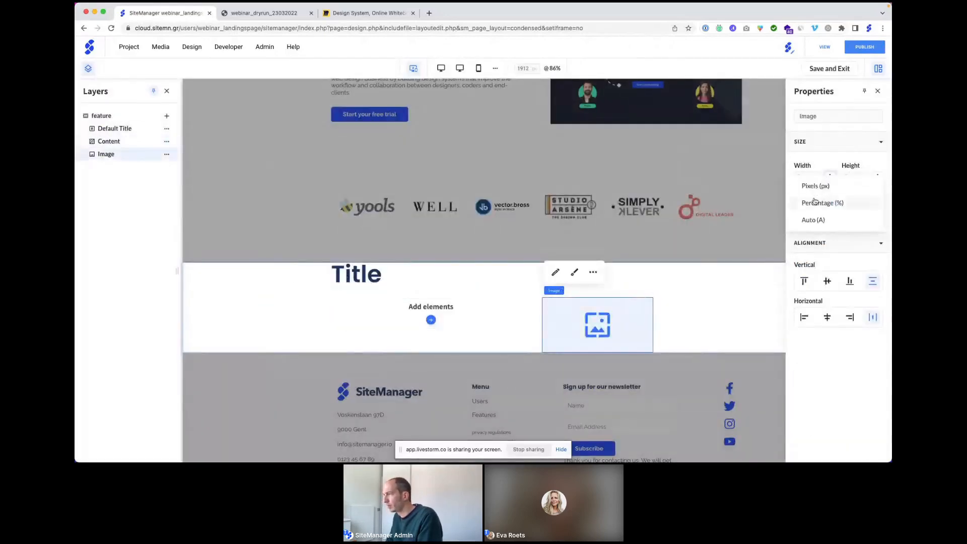
click(816, 202)
click(806, 177)
text(50)
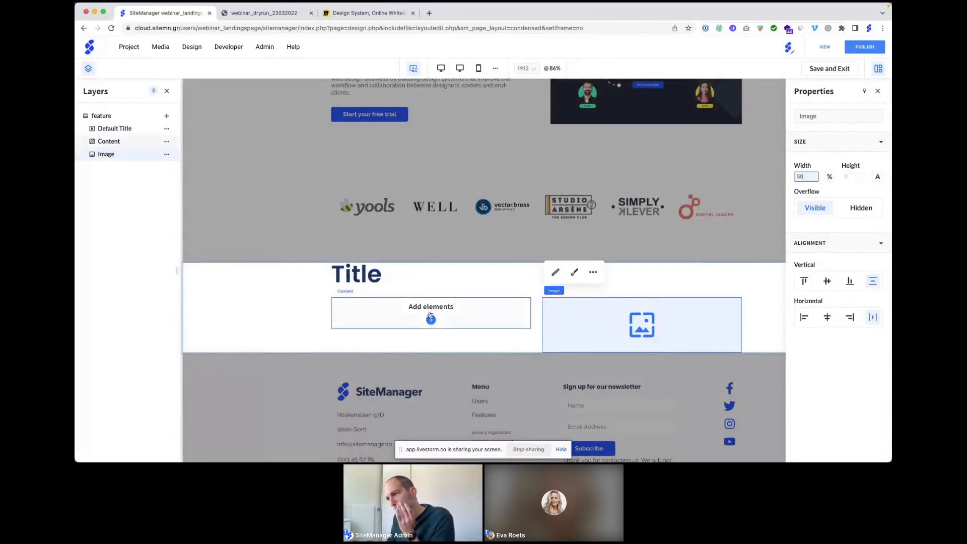
Step: Centre the Default Title vertically and horizontally, then open the section's content editor
click(387, 277)
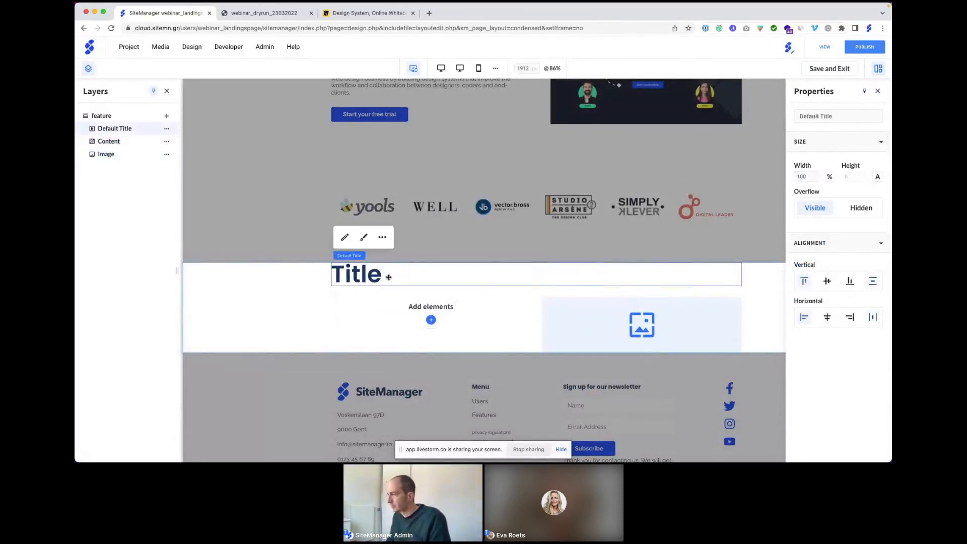
click(827, 282)
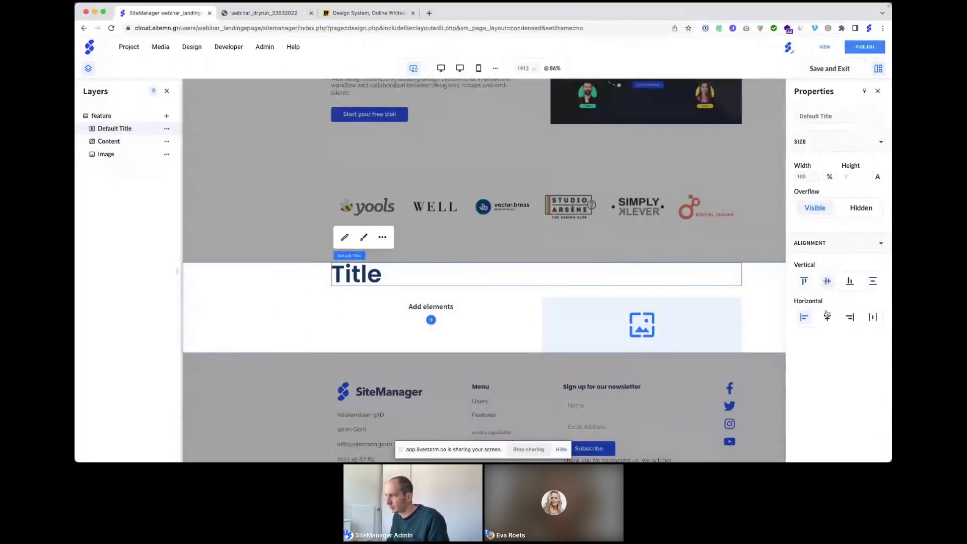
click(827, 317)
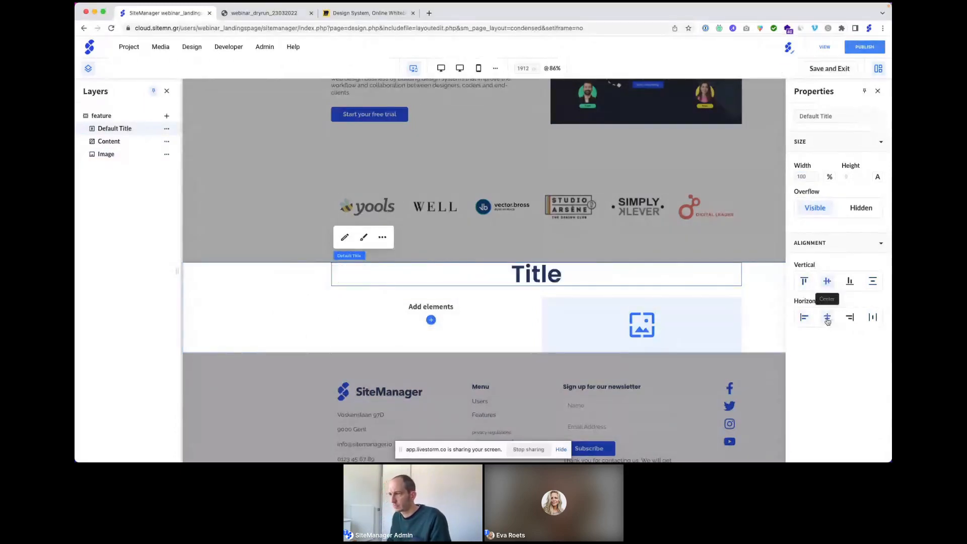
click(345, 238)
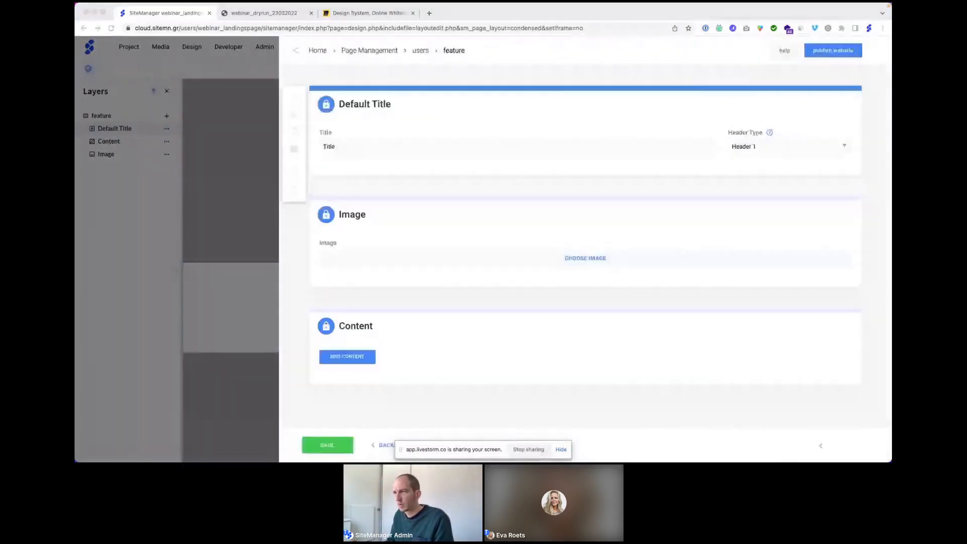
Step: Paste 'Build together, succeed as one.' as the title, make it Header 2, and save
click(343, 146)
text(Build together, succeed as one.)
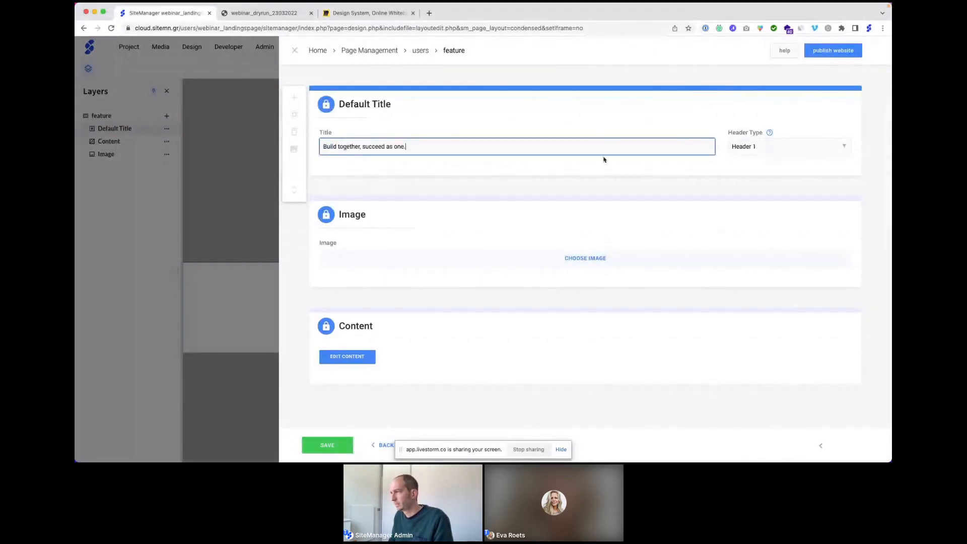
click(740, 147)
click(746, 166)
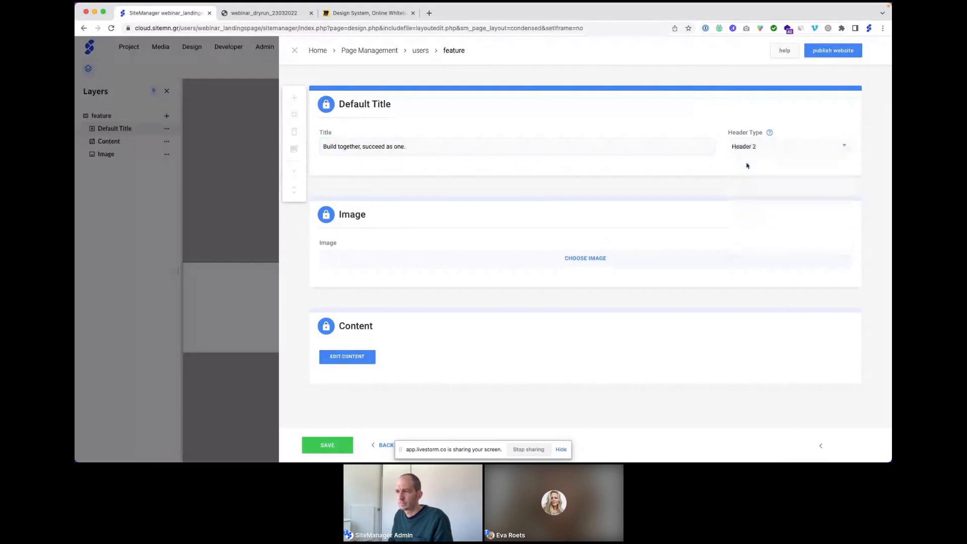
click(334, 444)
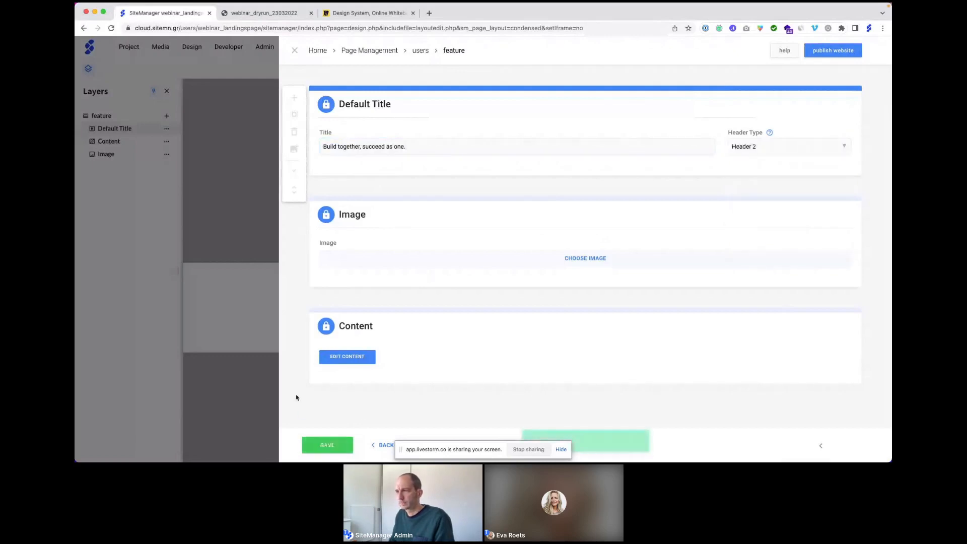
Step: Choose the 'design' image from the library for the Image field and save
click(587, 261)
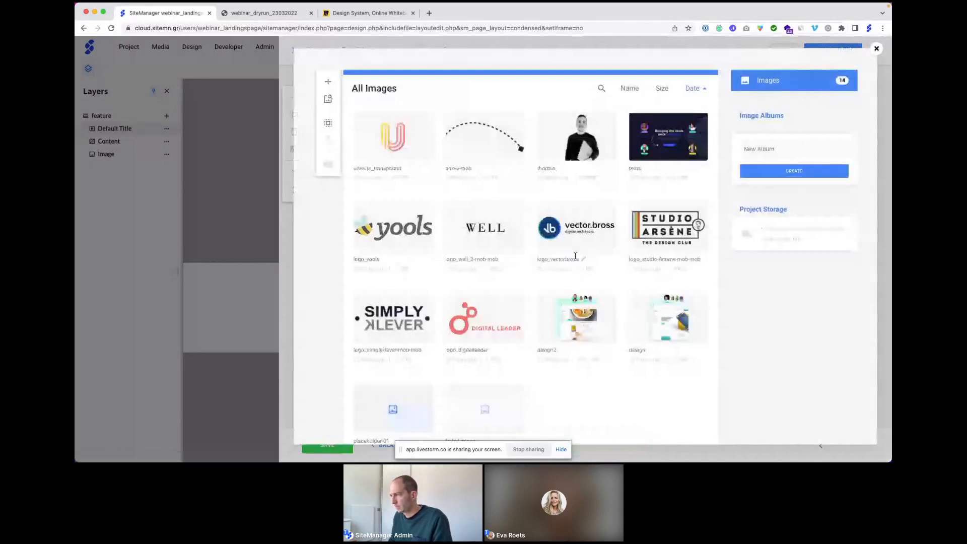
click(648, 318)
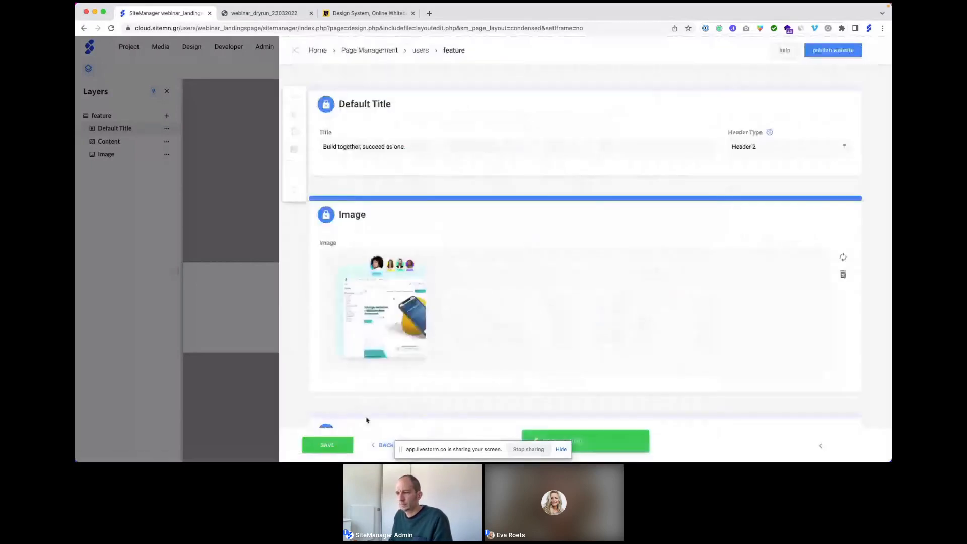
click(326, 446)
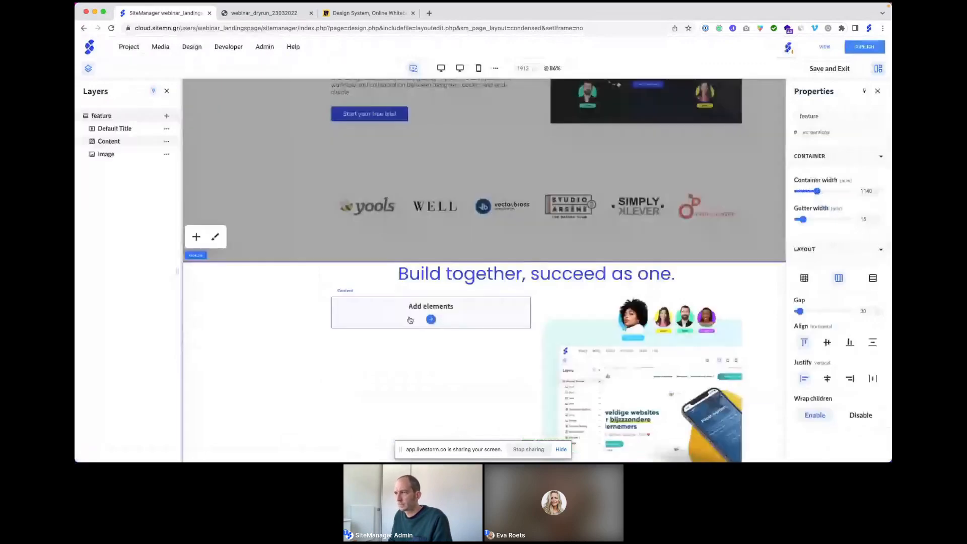
Step: Set the feature section's column gap to 75
scroll(409, 320, up, 1)
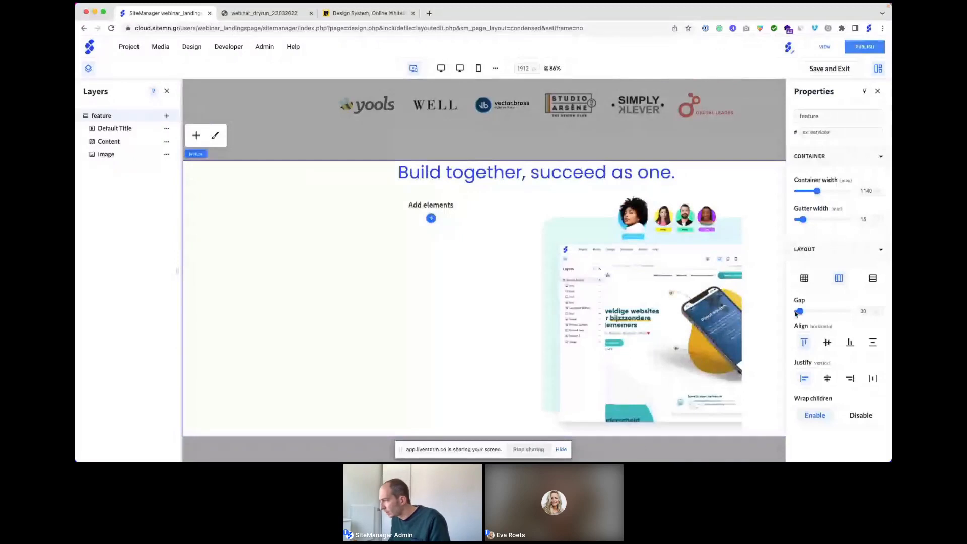
drag(799, 311, 808, 311)
click(863, 311)
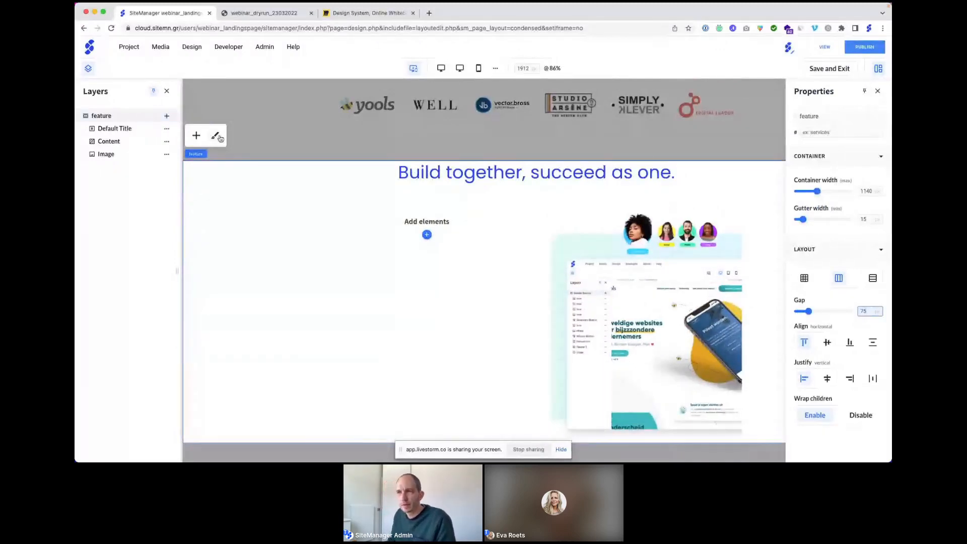
Step: Give the section 75 pixels of top padding in Banner Settings > Dimensions
click(216, 135)
click(141, 130)
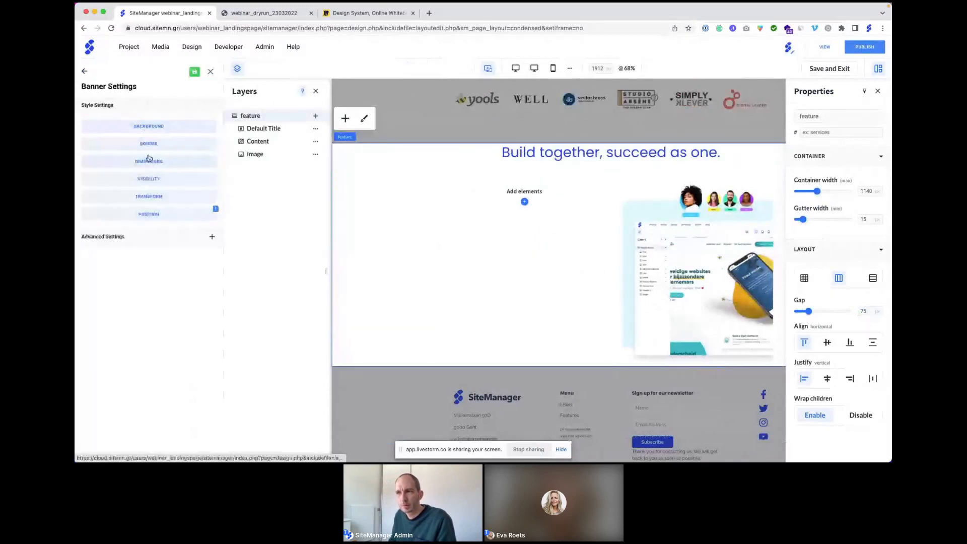
click(151, 162)
click(144, 153)
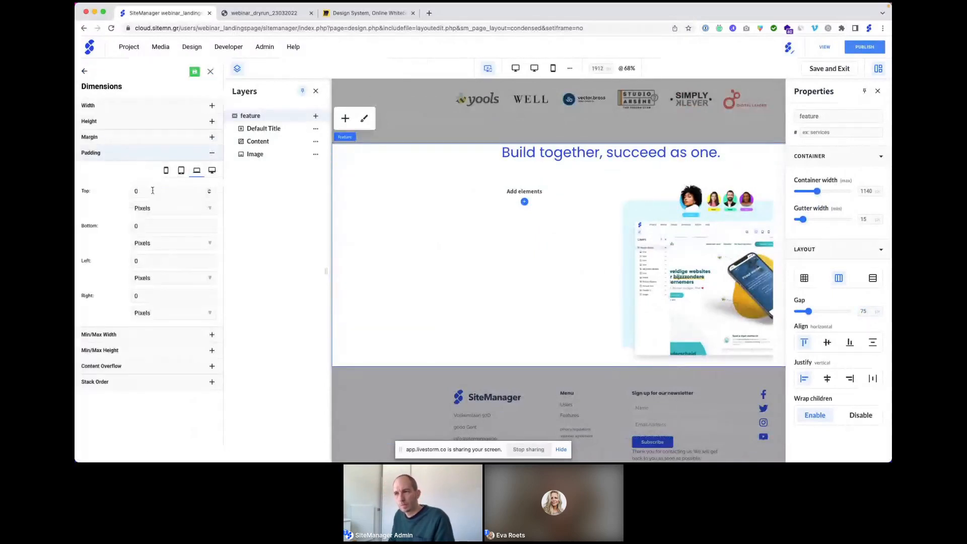
click(102, 190)
text(75)
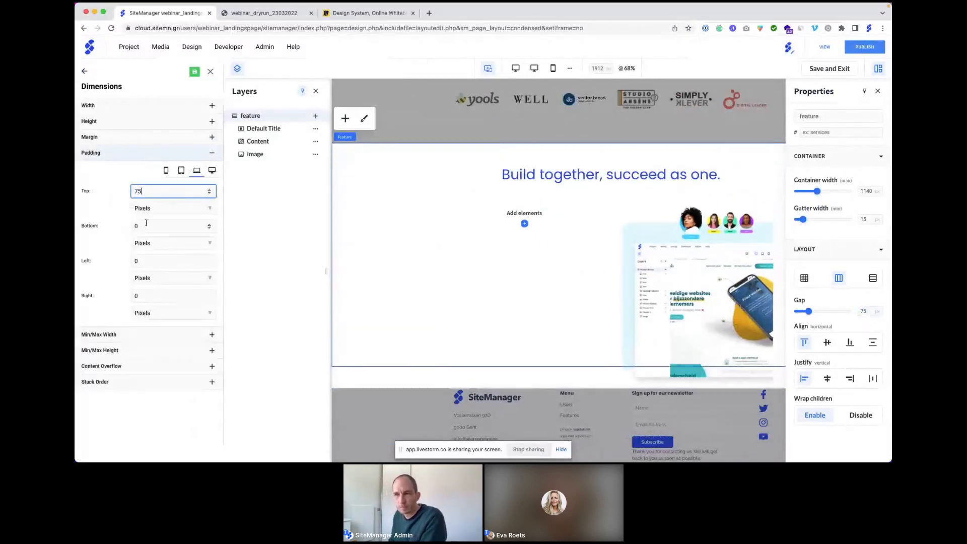
click(210, 72)
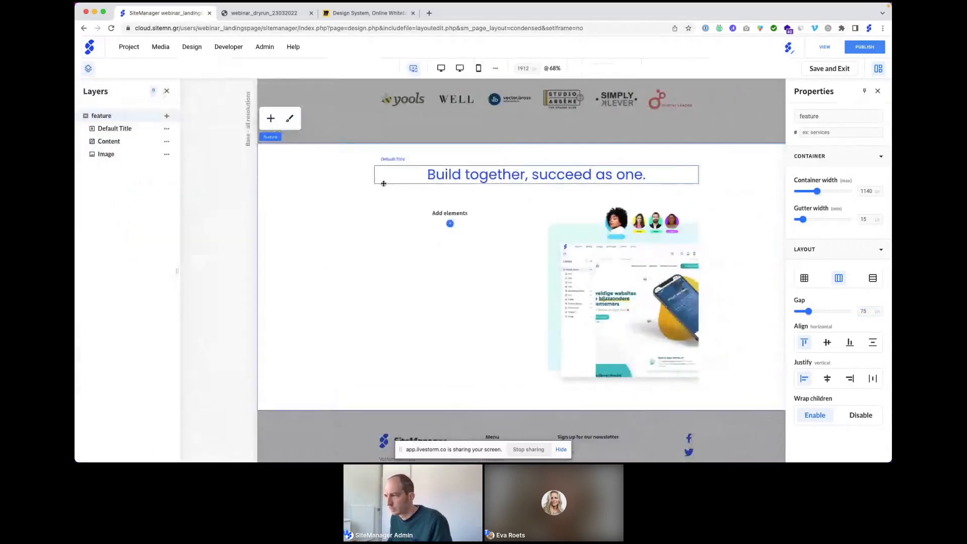
Step: Insert a Basic Content container in the left column and lay its children out in a row
click(449, 225)
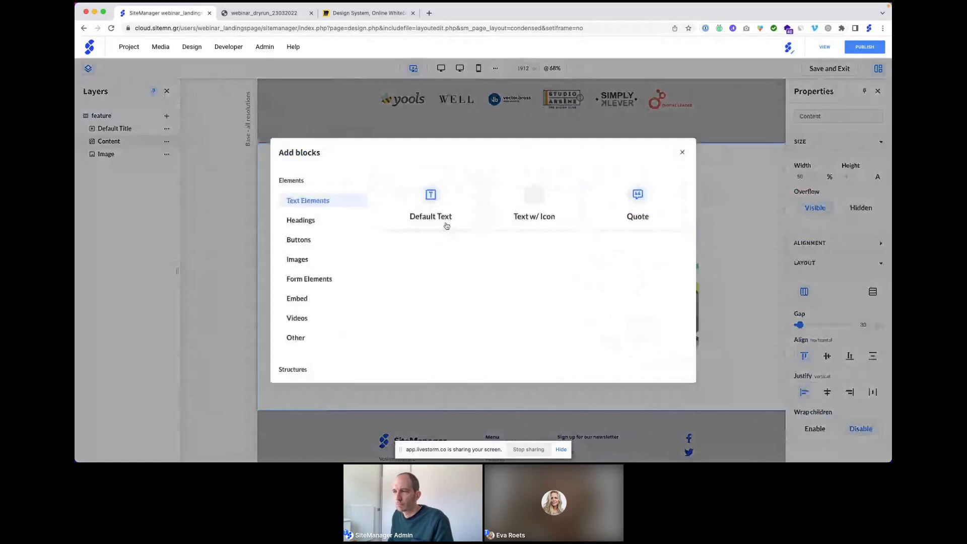
scroll(304, 307, down, 1)
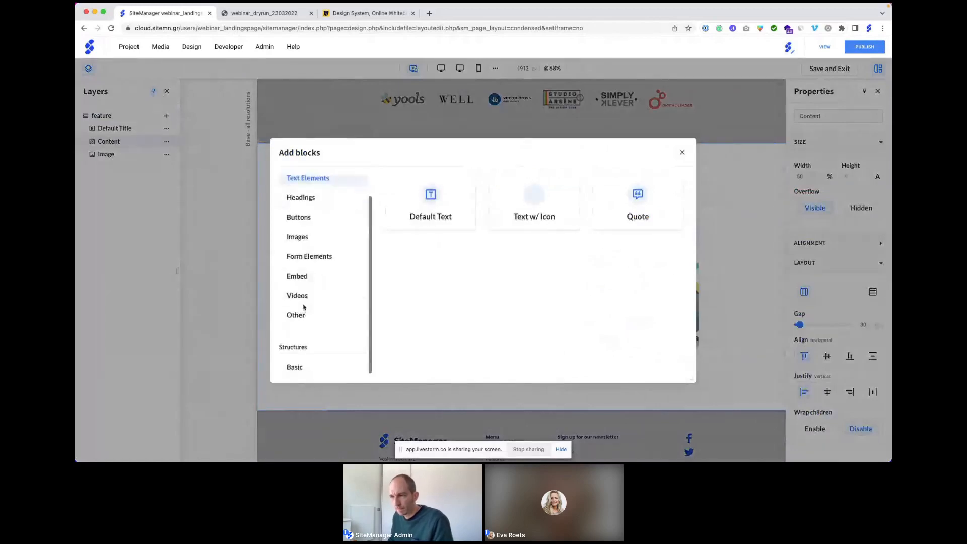
click(295, 366)
click(428, 198)
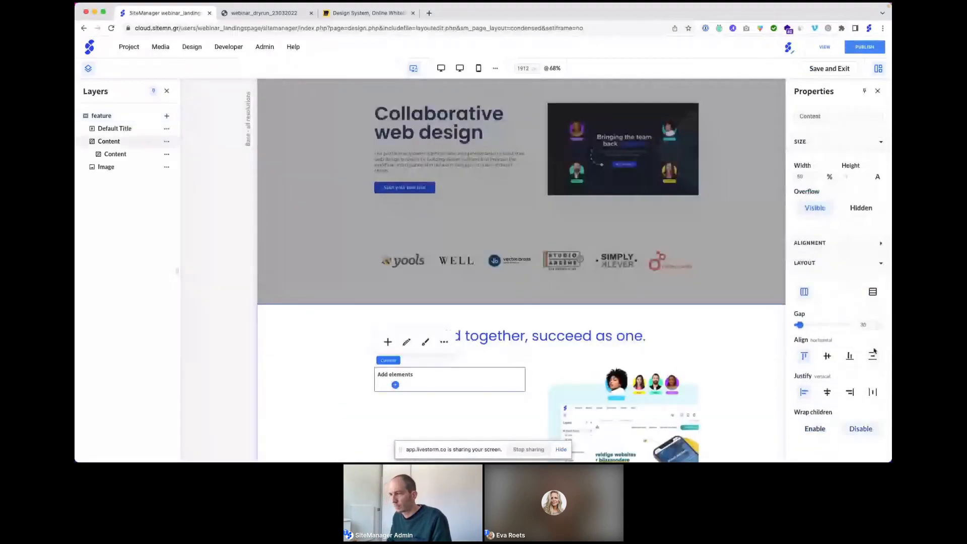
click(872, 292)
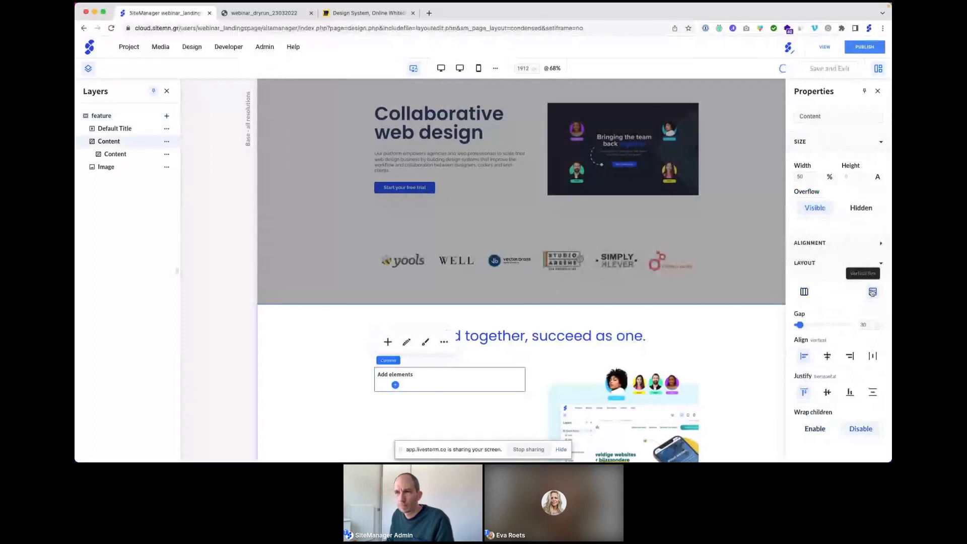
Step: Add a second Basic Content container inside that inner container
click(122, 155)
click(167, 154)
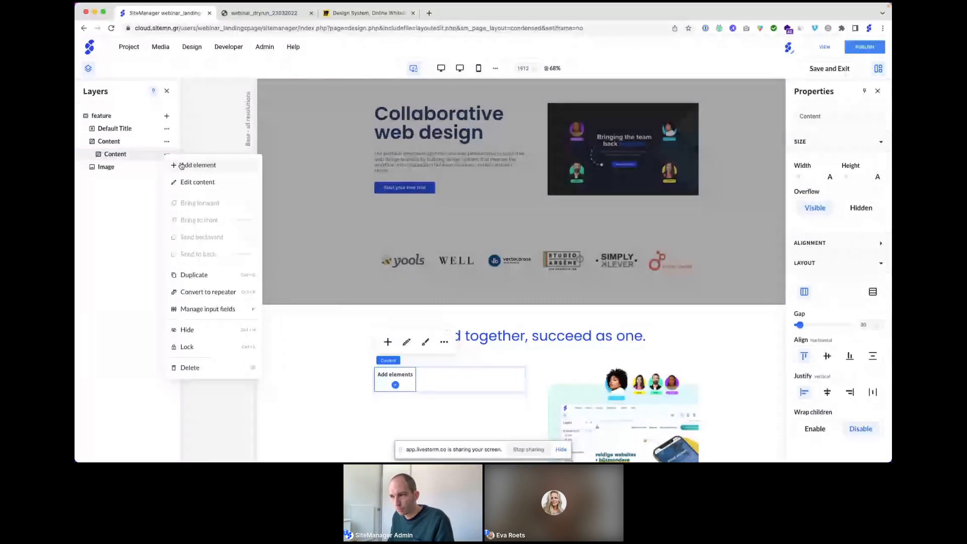
click(182, 166)
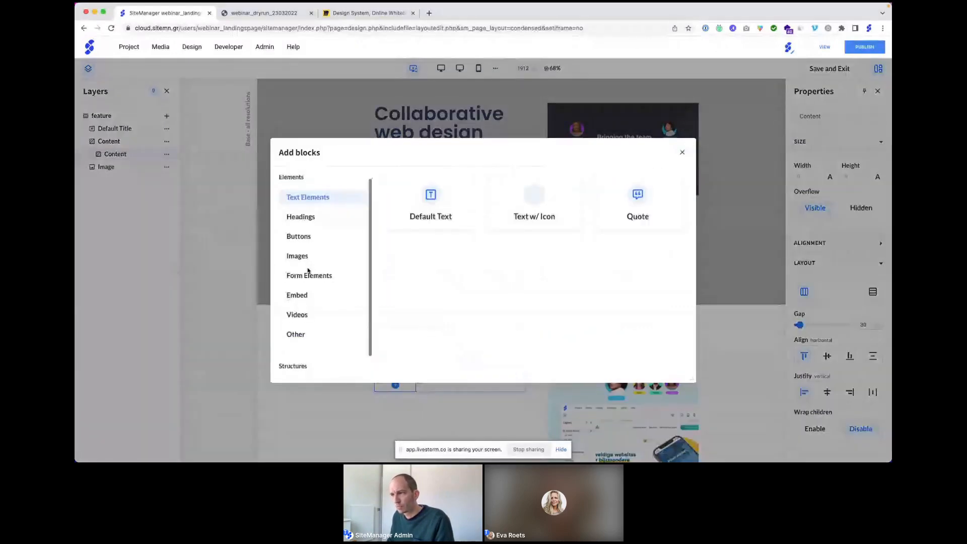
scroll(304, 312, down, 1)
click(299, 370)
click(432, 202)
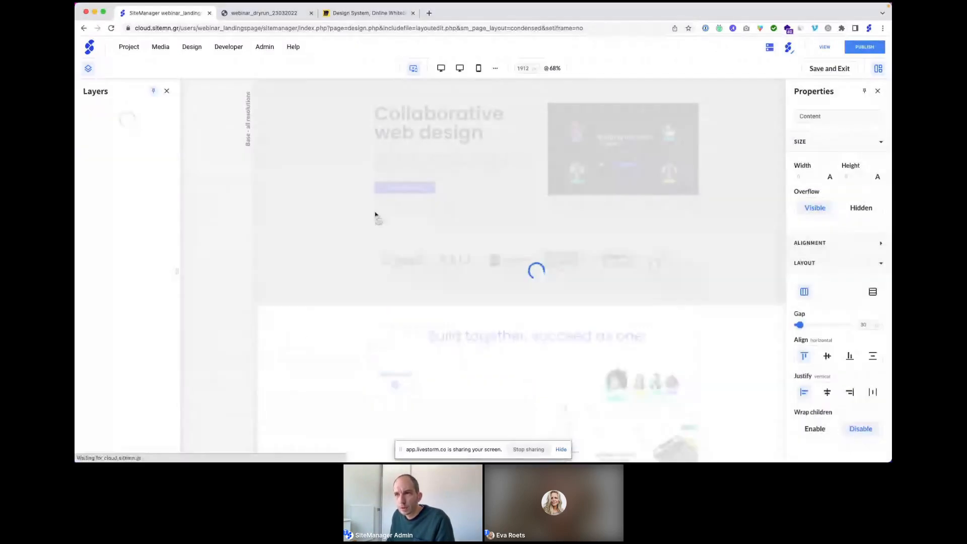
Step: Add a Default Title heading and a Default Text paragraph to the innermost container
click(166, 167)
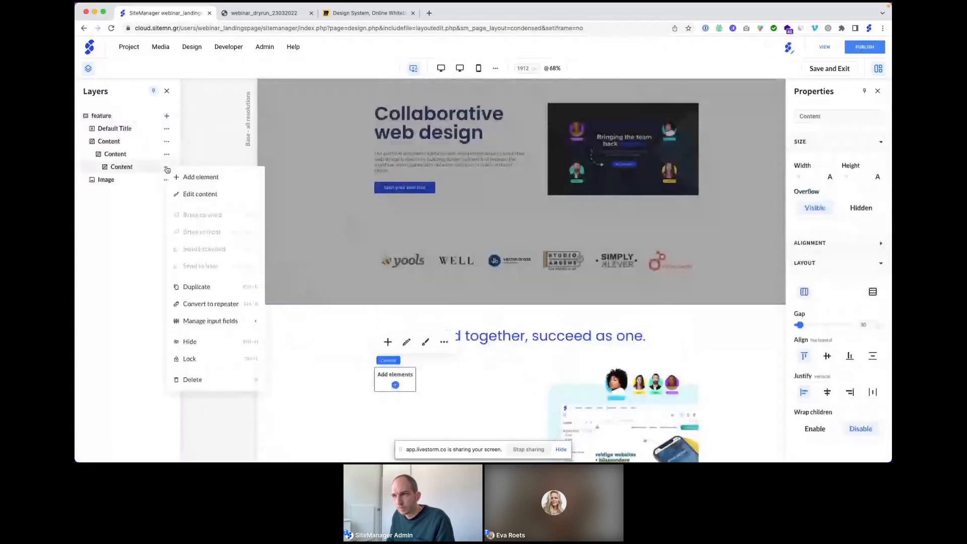
click(186, 179)
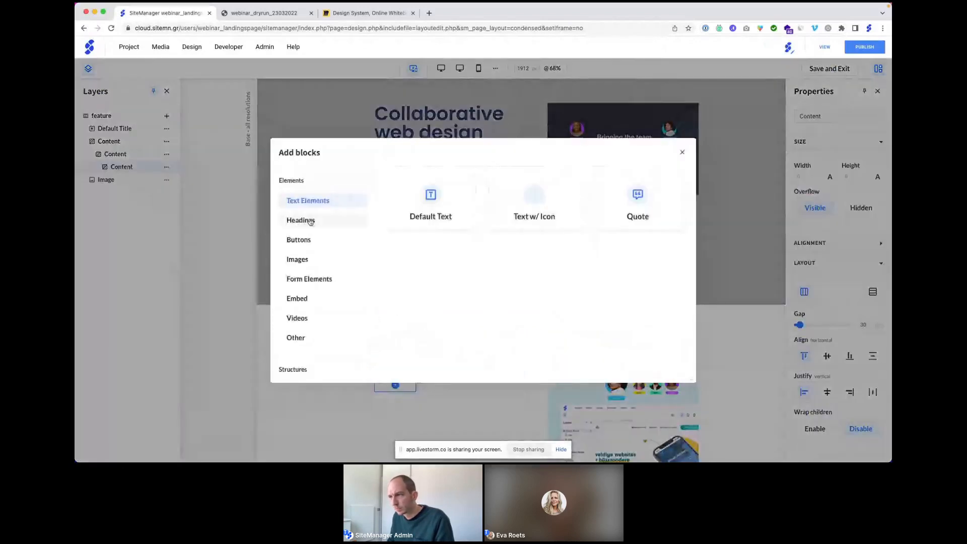
click(311, 221)
click(427, 199)
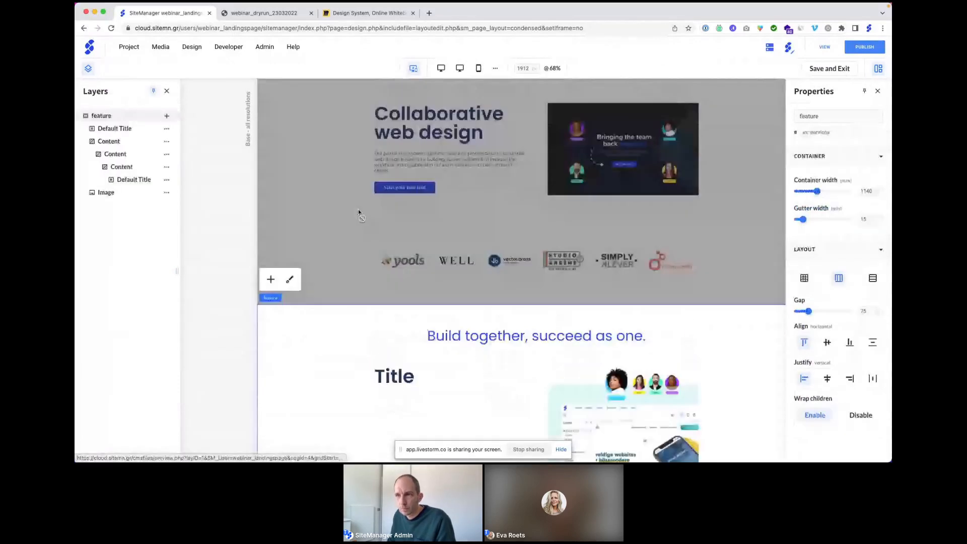
click(166, 167)
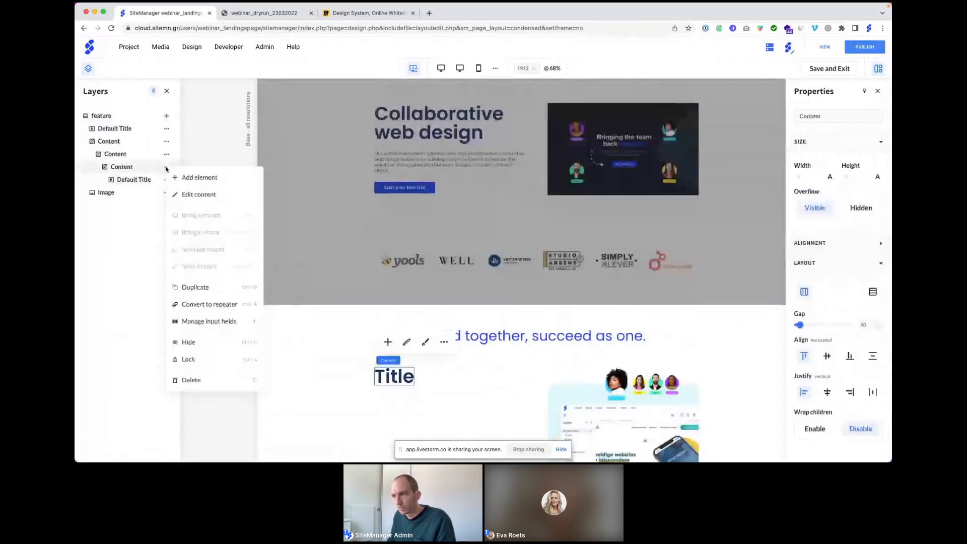
click(188, 177)
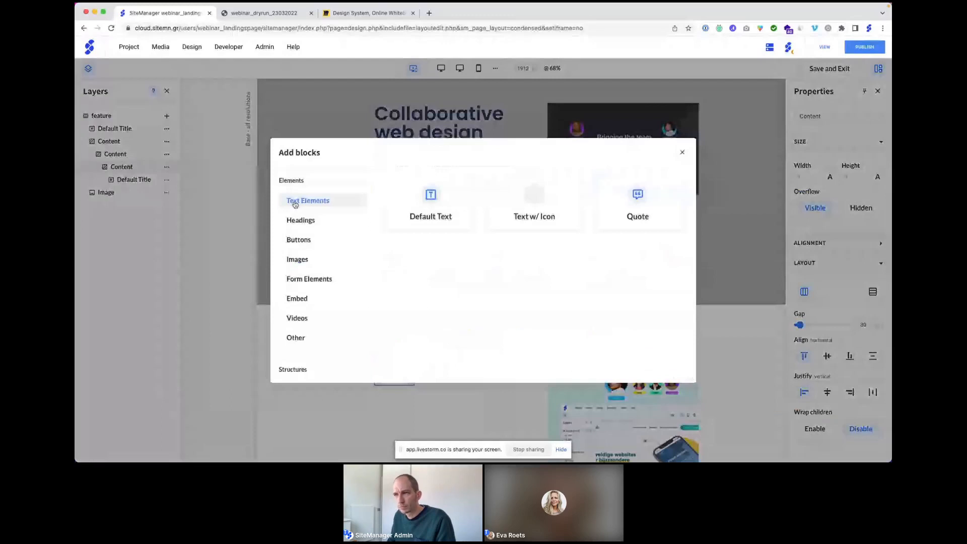
click(429, 204)
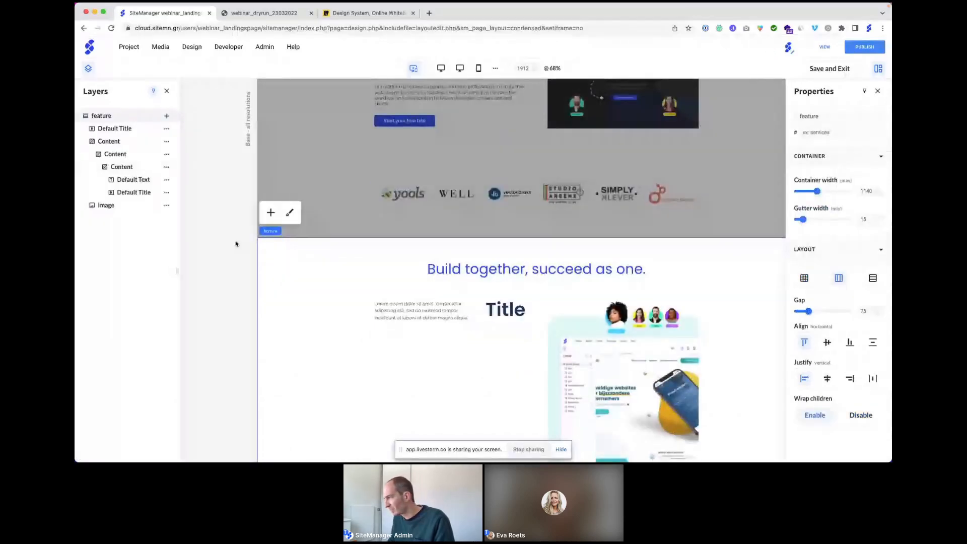
Step: Stack the innermost container vertically with the title above the text
click(121, 167)
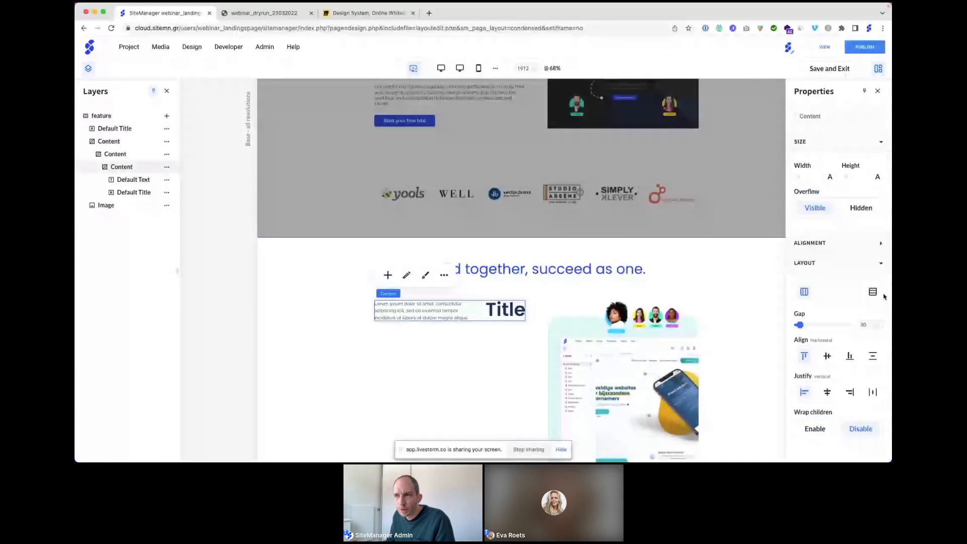
click(872, 292)
click(166, 193)
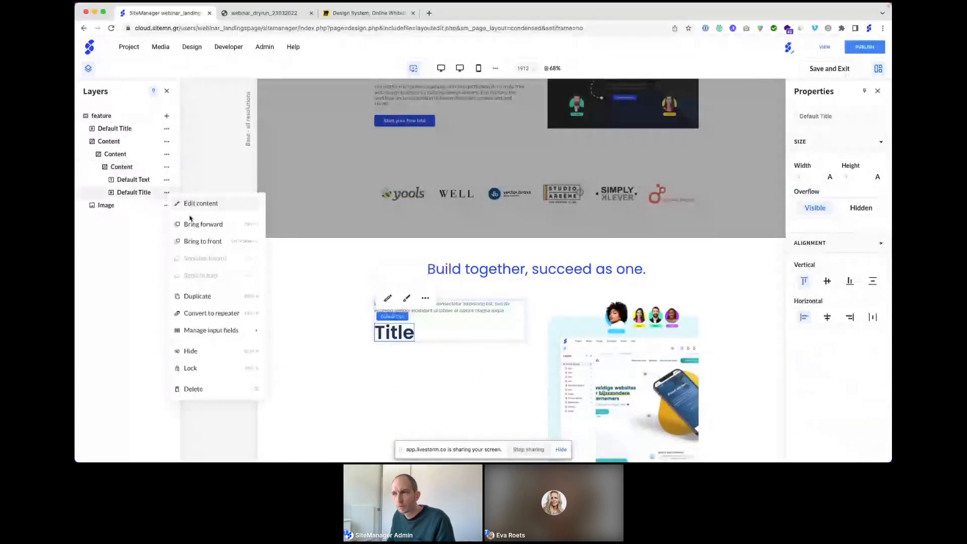
click(202, 241)
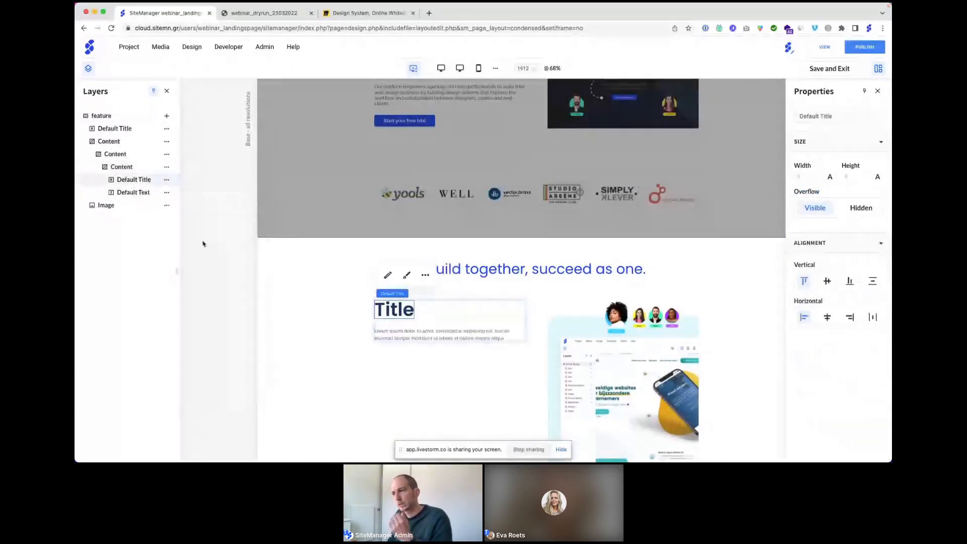
Step: Add an Icon block to the middle Content container
click(126, 155)
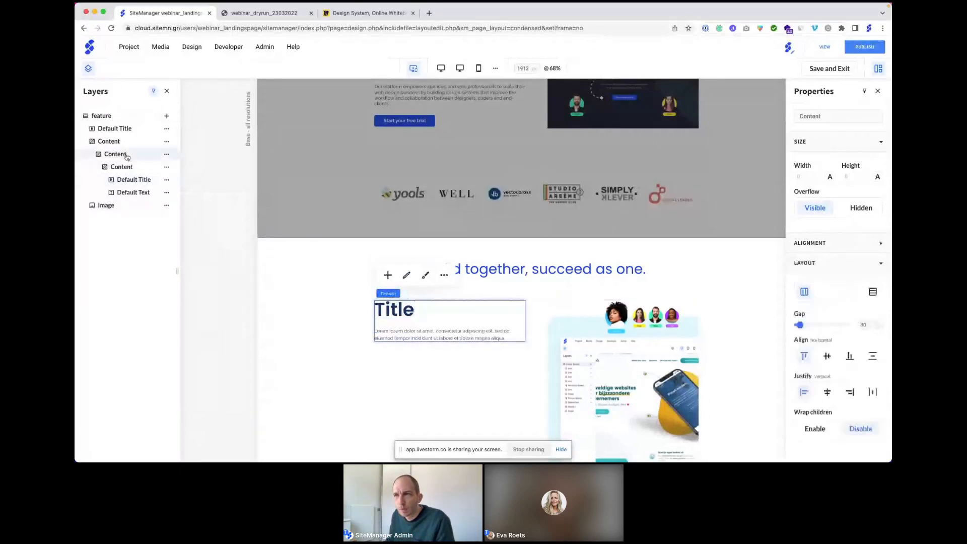
click(167, 155)
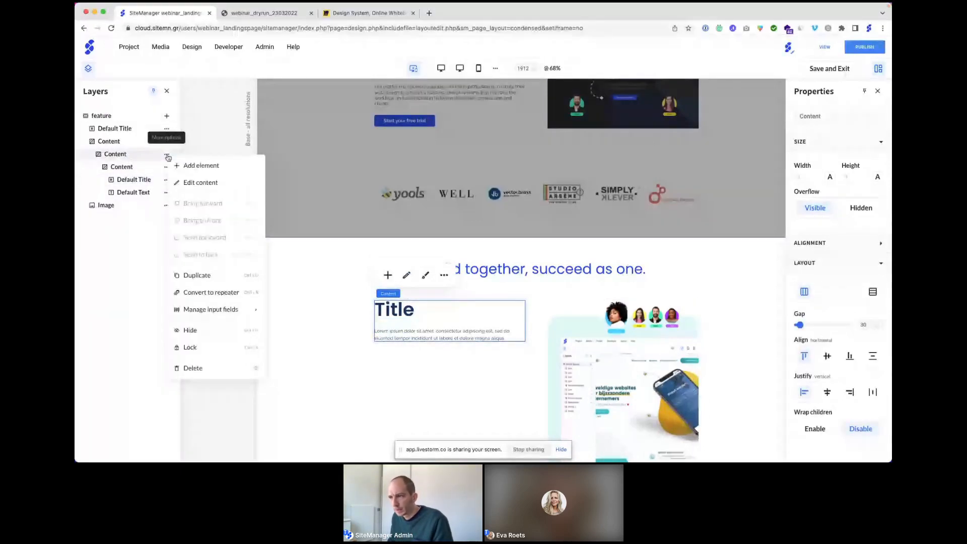
click(200, 166)
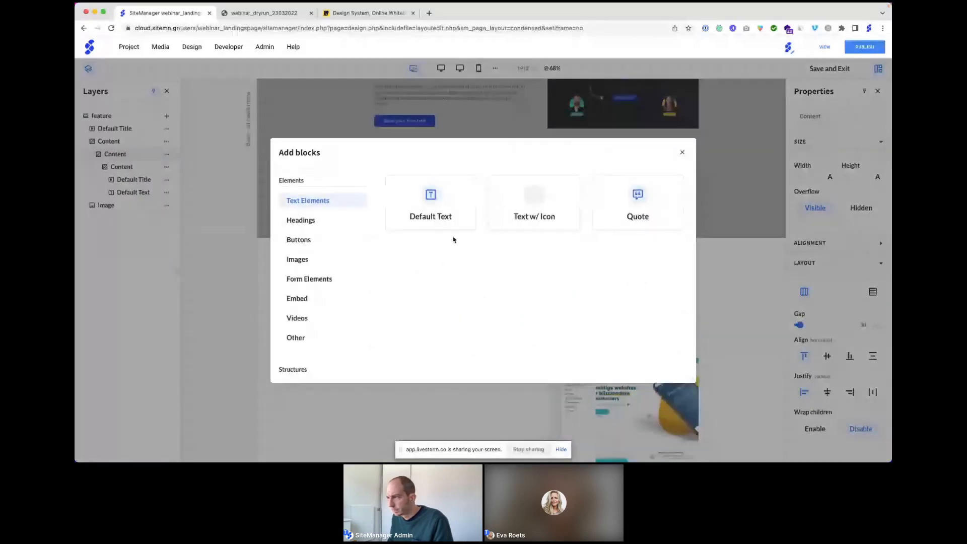
click(297, 259)
click(641, 269)
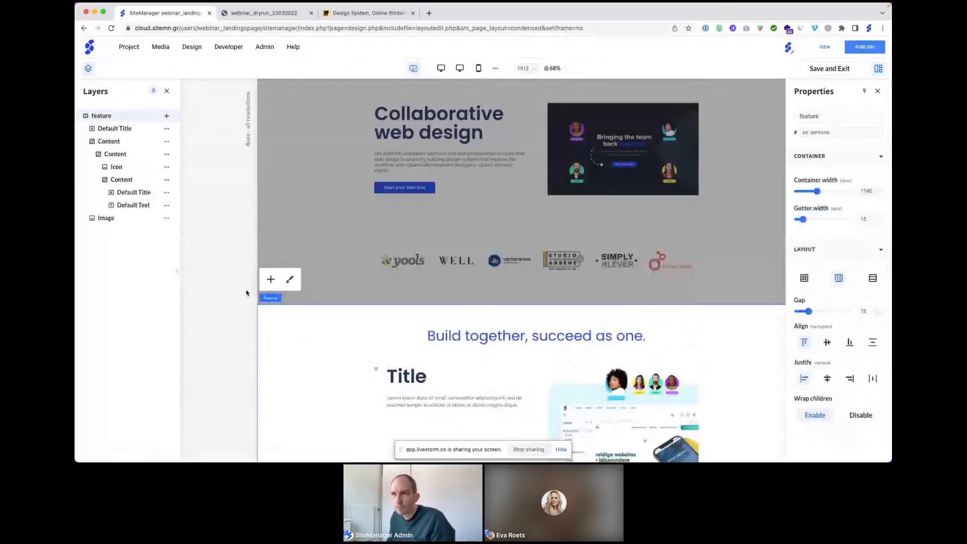
Step: Set the Icon's width to 25% and make it fill its row vertically
click(117, 167)
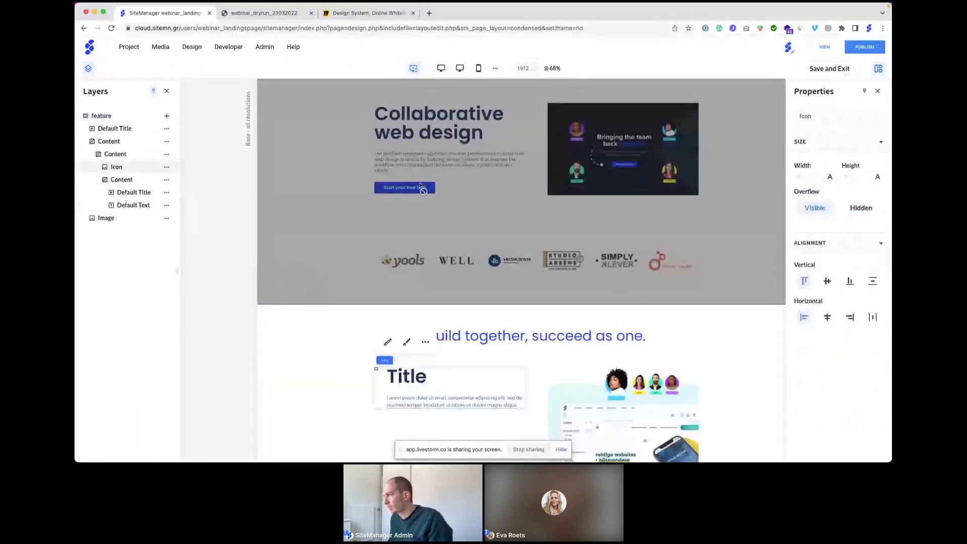
click(830, 178)
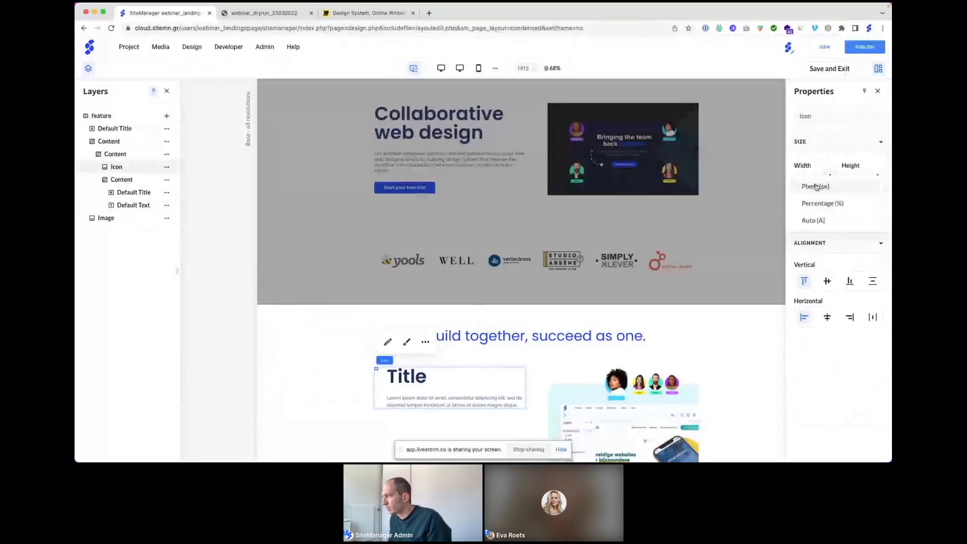
click(818, 210)
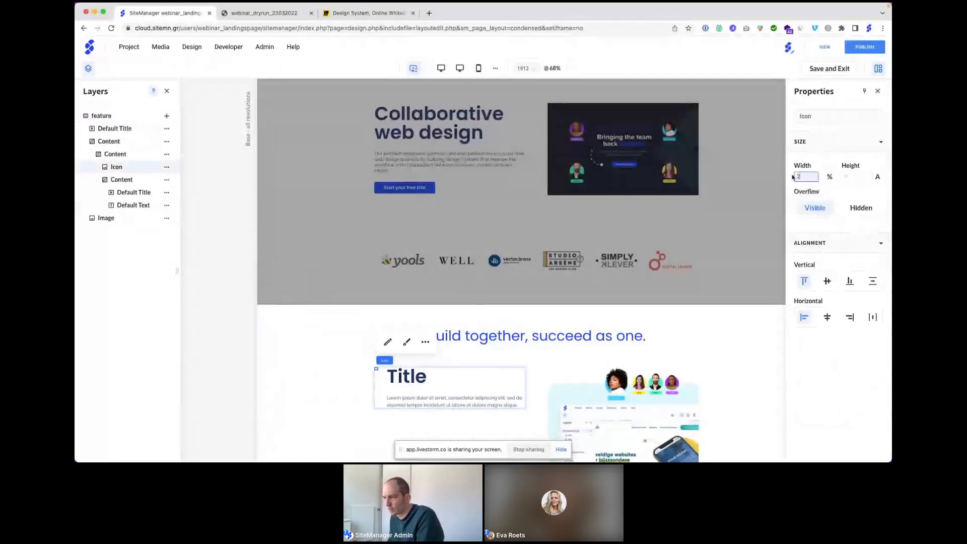
text(25)
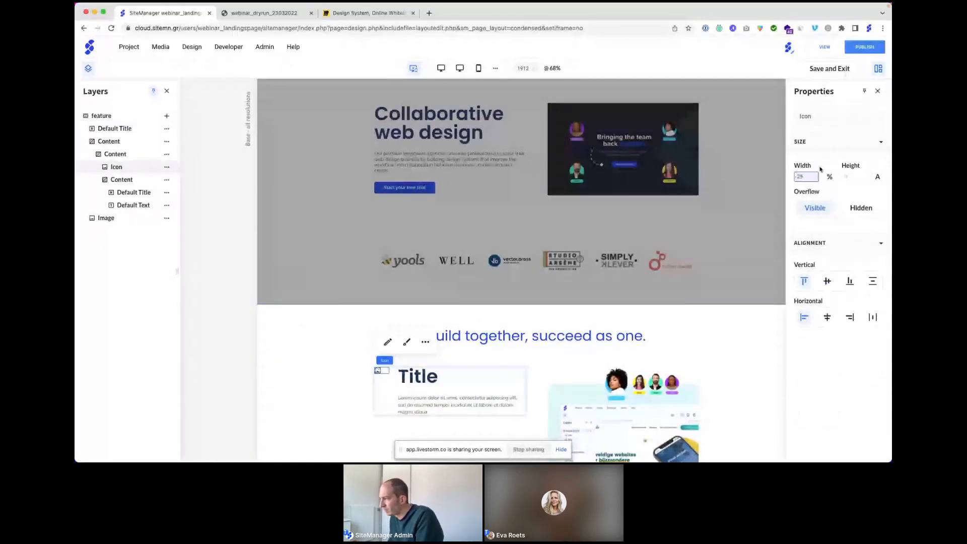
click(873, 281)
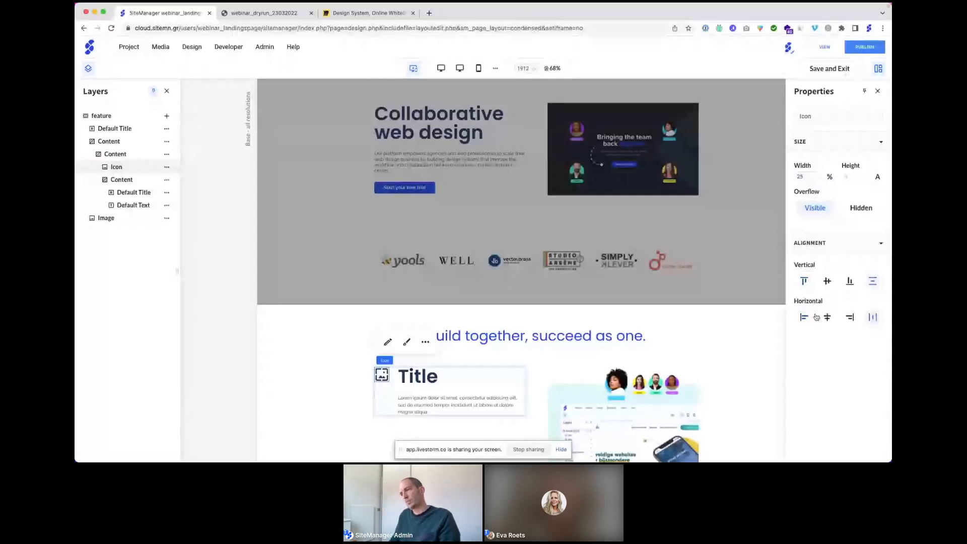
click(409, 376)
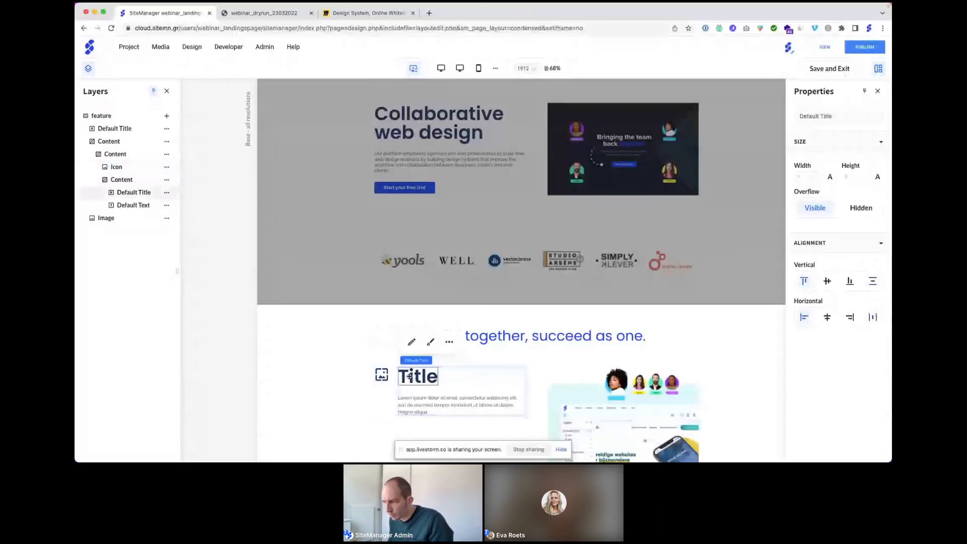
Step: Set the heading 'Impress without a line of code' as Header 4 with the workflow description, and save
click(411, 344)
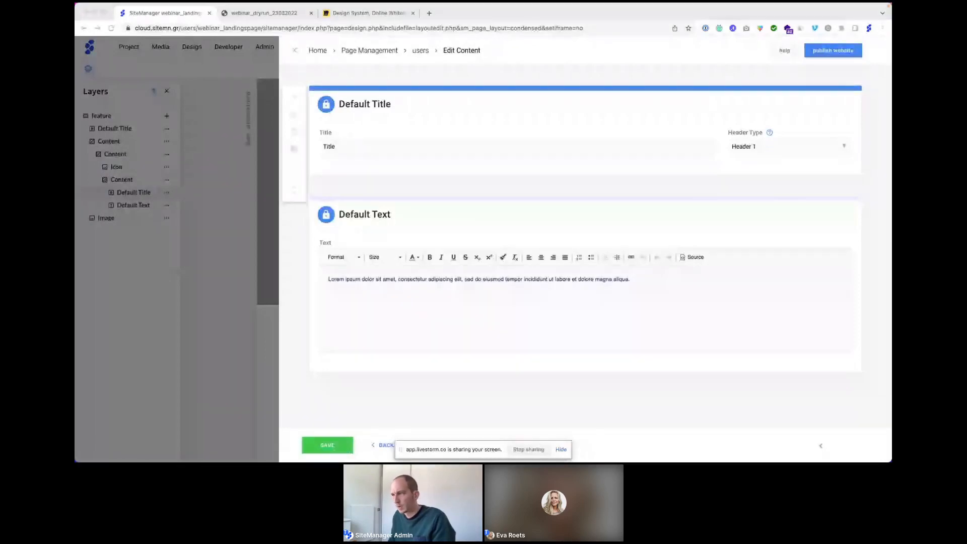
click(348, 148)
text(Impress without a line of code)
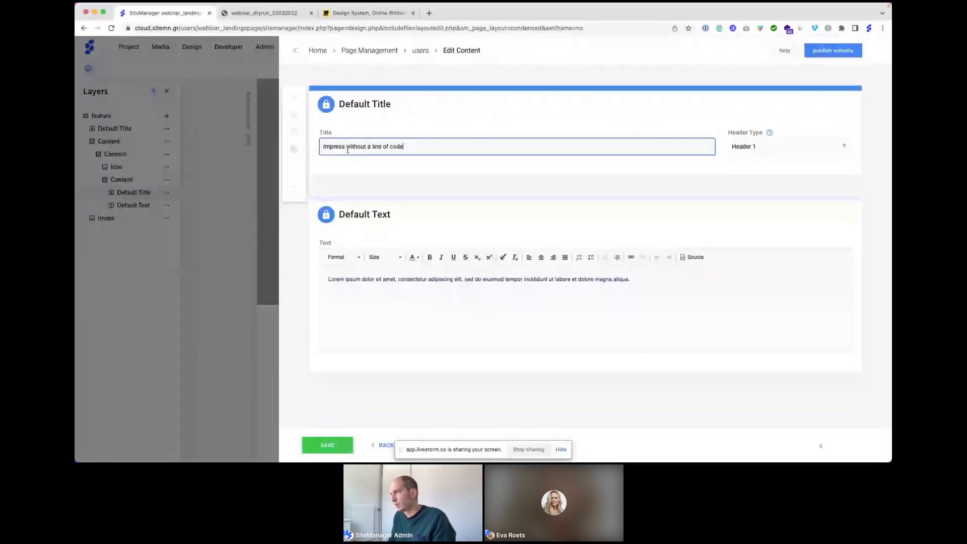
click(755, 146)
click(758, 212)
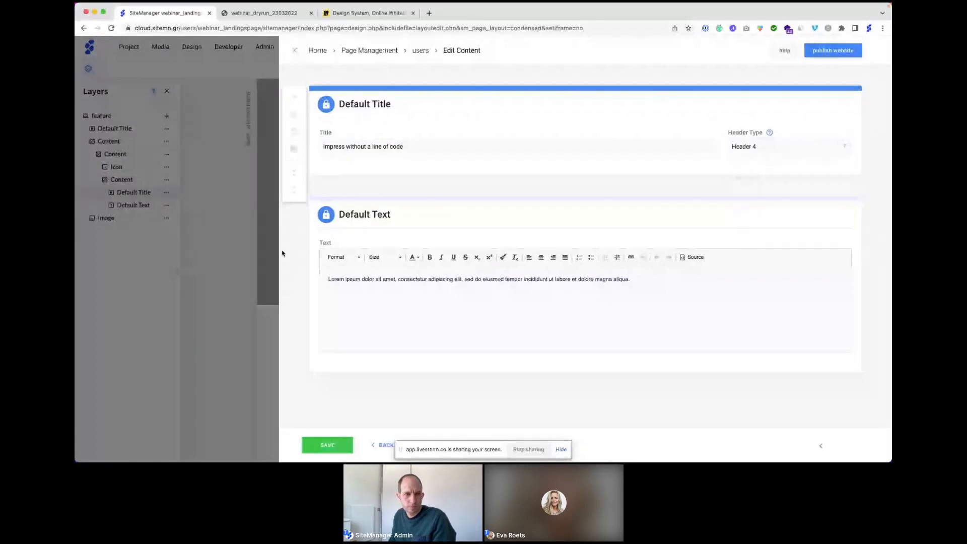
key(super+Tab)
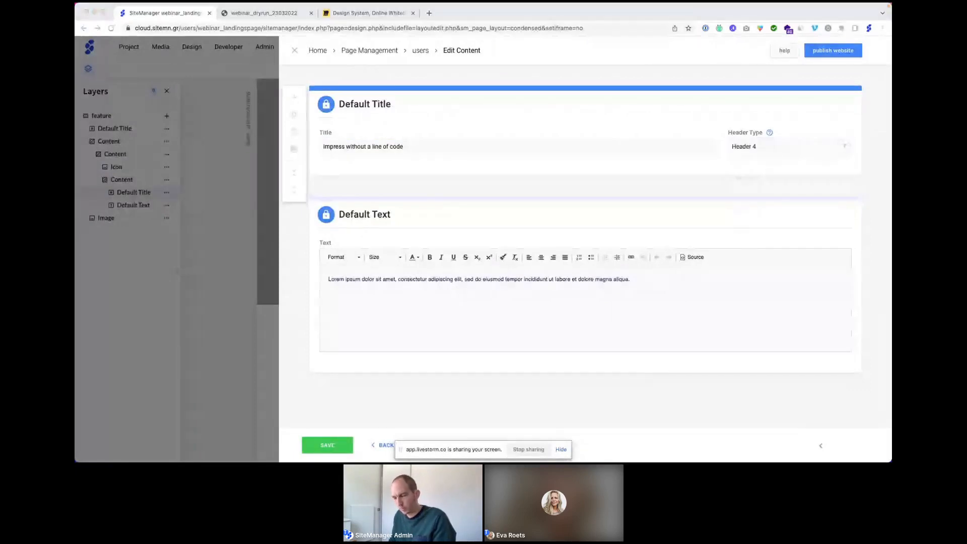
click(345, 279)
key(ctrl+a)
text(Optimise your creative workflow and design websites that raise the bar in today's industry. No limitations and zero coding required.)
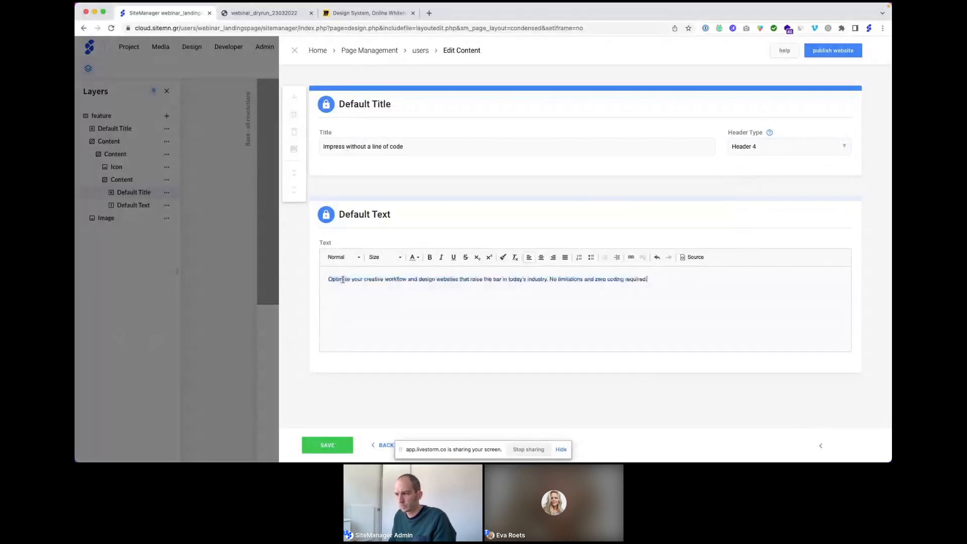
click(337, 446)
Step: Search the icon picker for 'brush' and assign the brush icon
scroll(382, 397, down, 2)
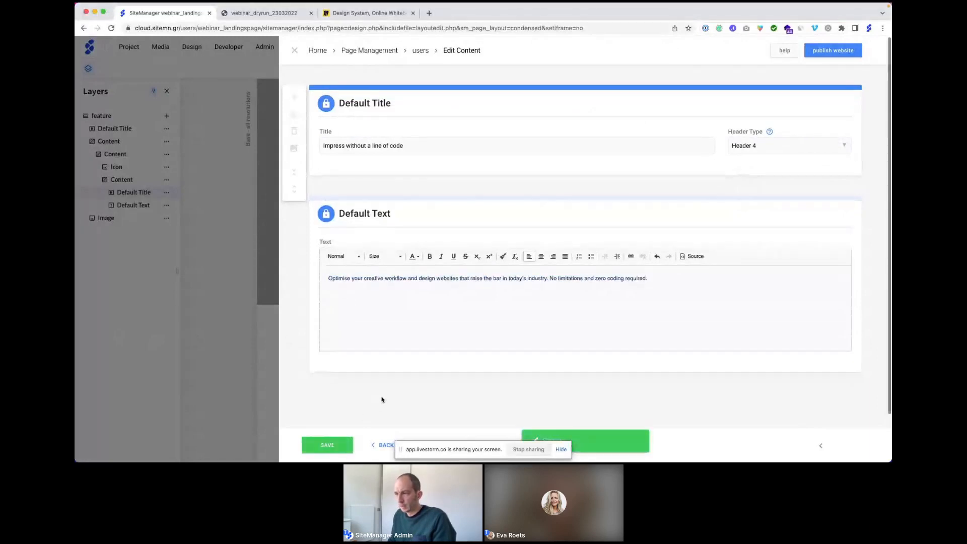
click(381, 444)
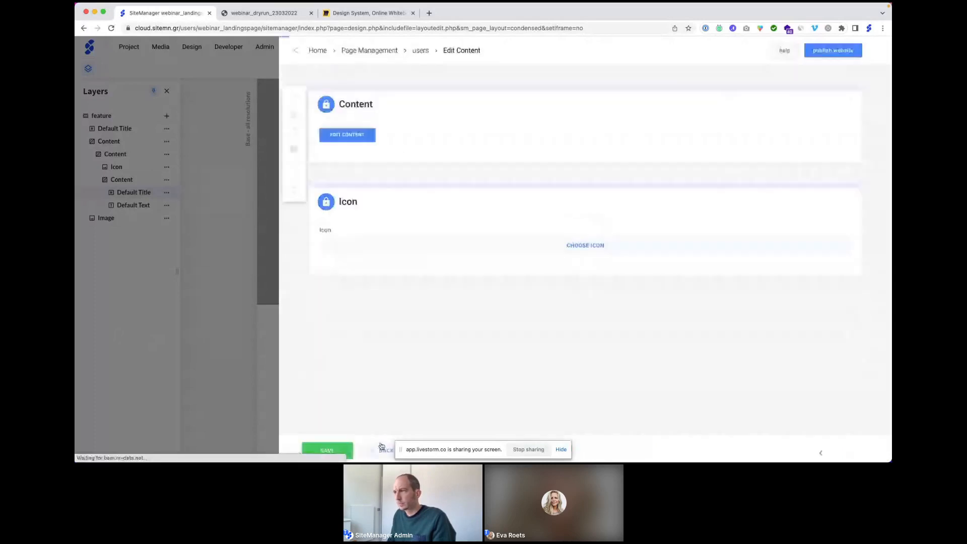
click(561, 246)
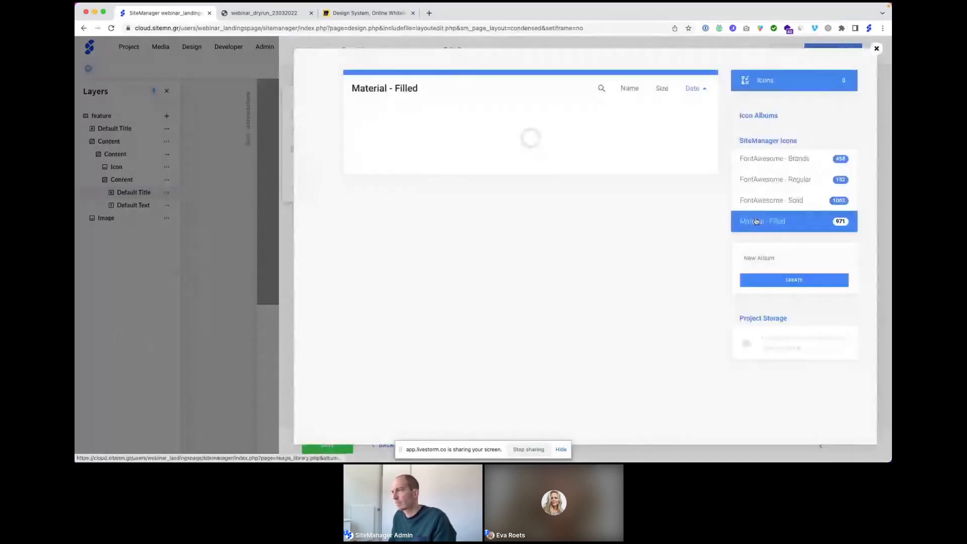
click(604, 89)
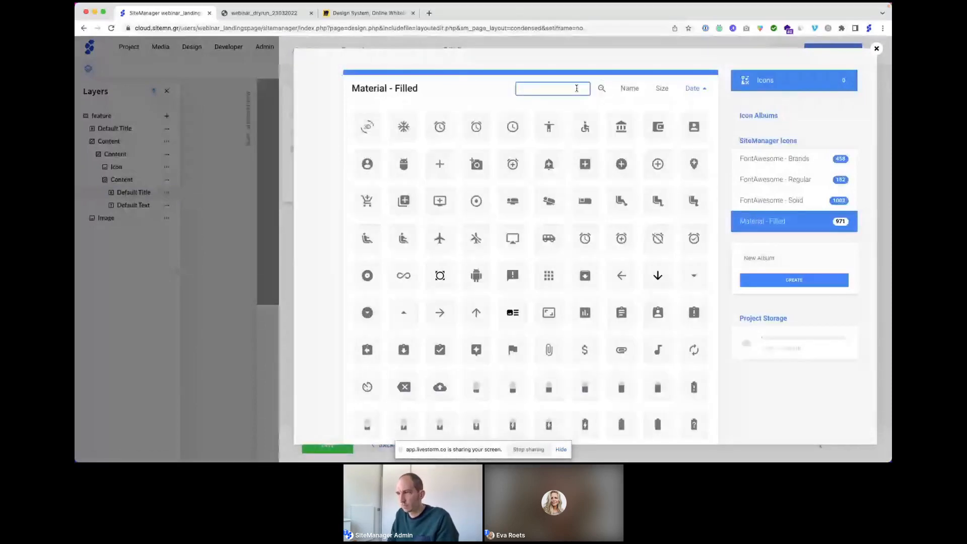
text(brush)
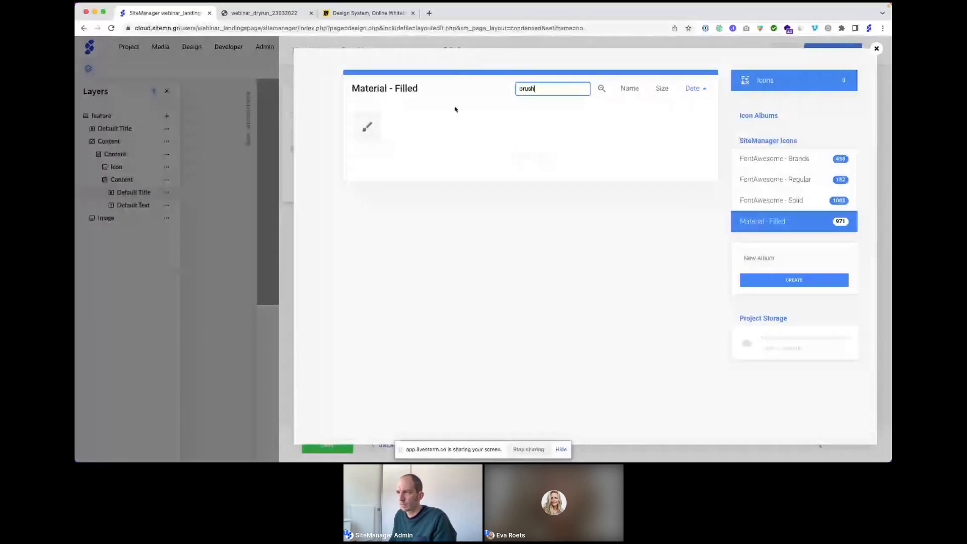
click(367, 127)
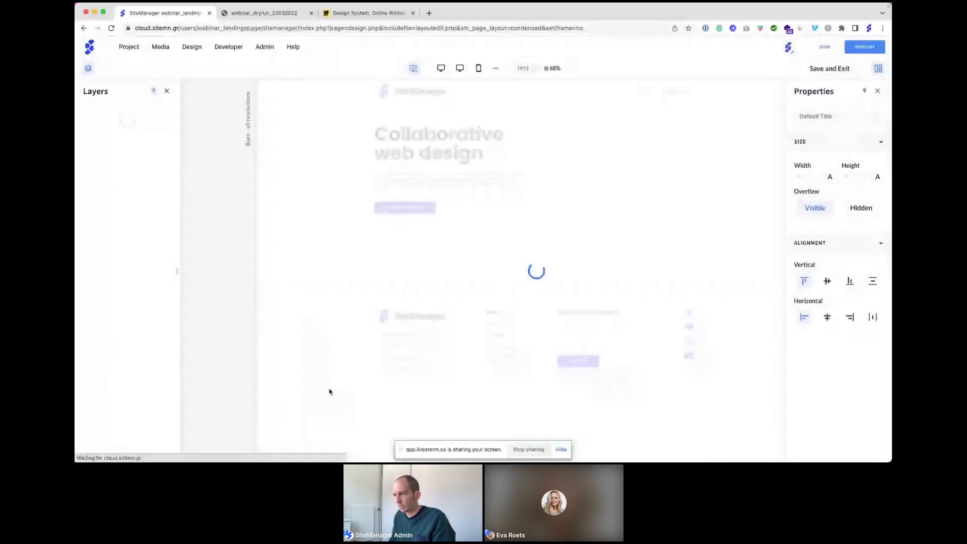
Step: Scroll down to the Build together section showing the brush-icon feature block beside the image
scroll(414, 326, down, 3)
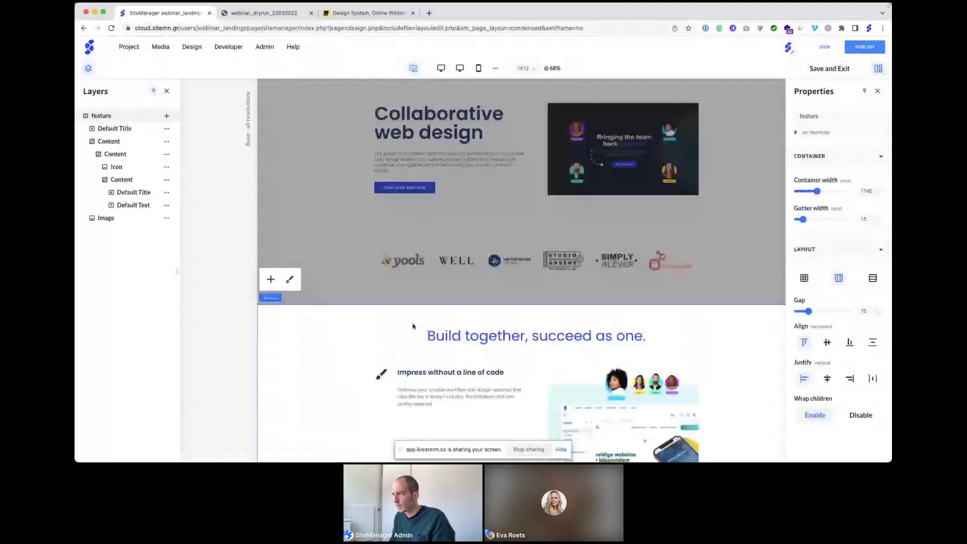
scroll(411, 336, down, 1)
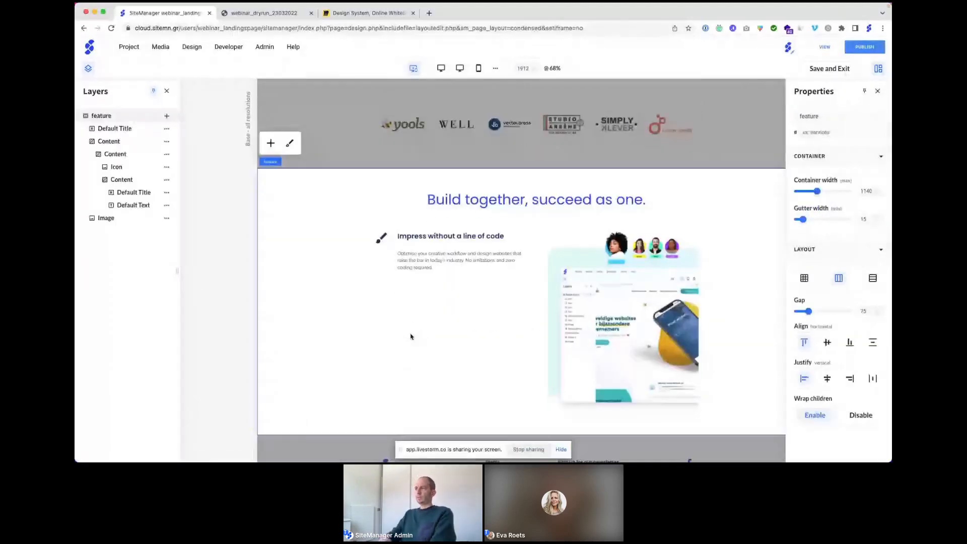
scroll(420, 278, down, 1)
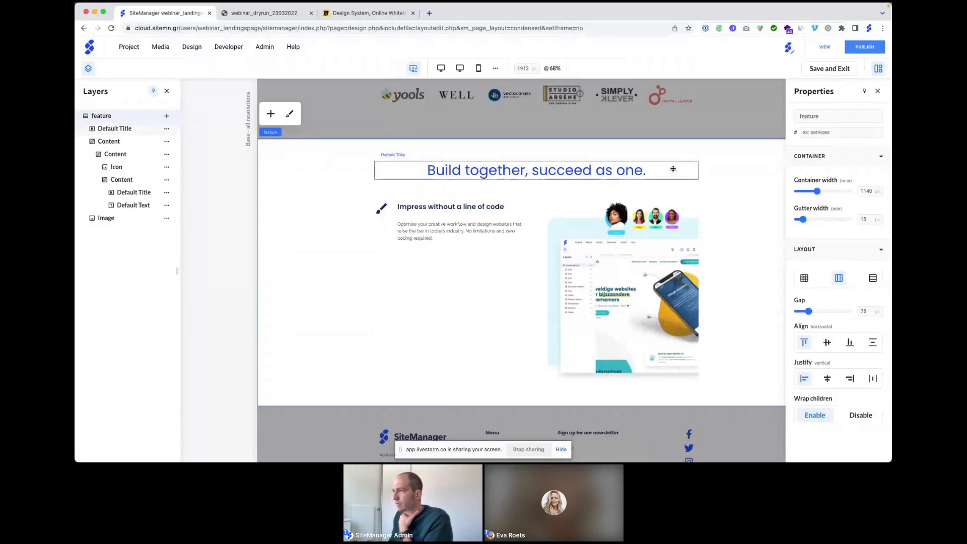
Step: Inspect the section heading's content form, then return to the page
click(476, 169)
click(389, 136)
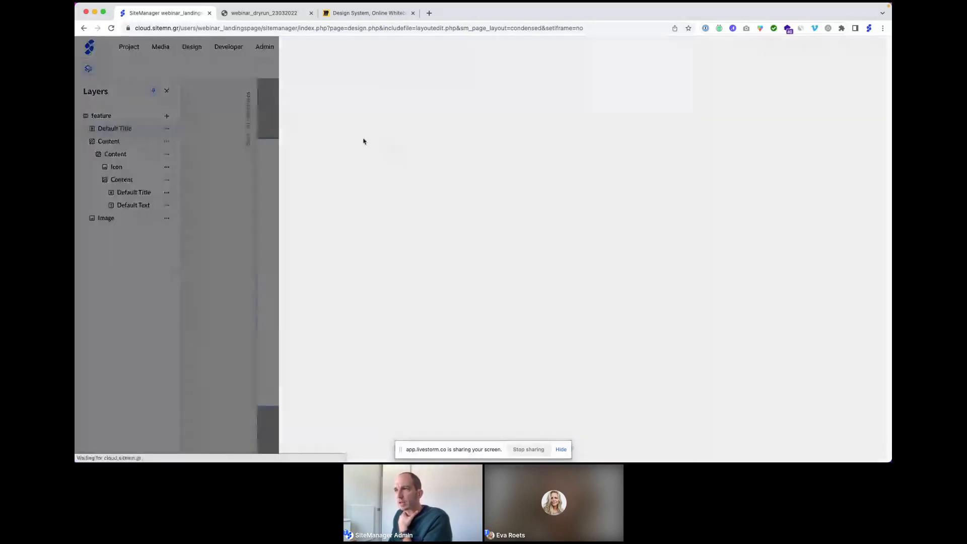
mouse_move(325, 105)
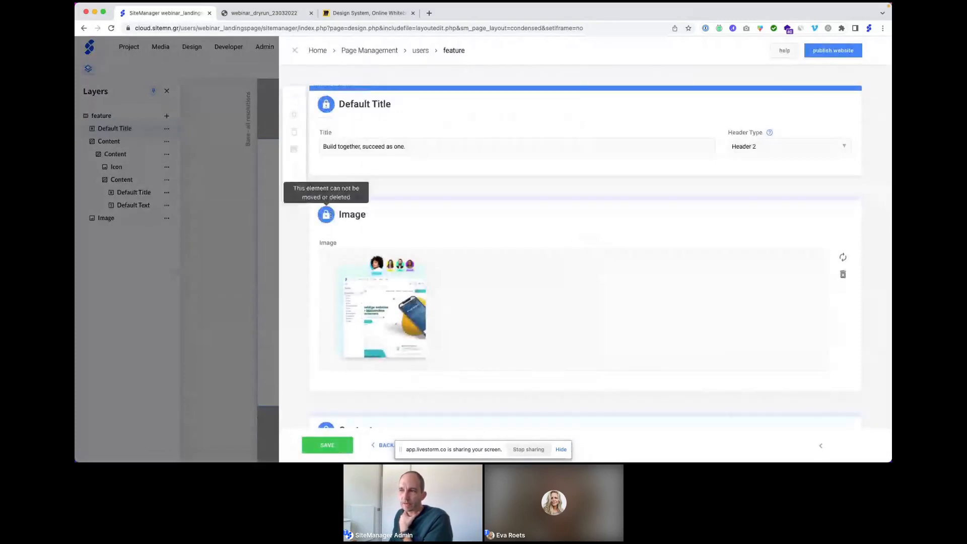
scroll(330, 233, down, 3)
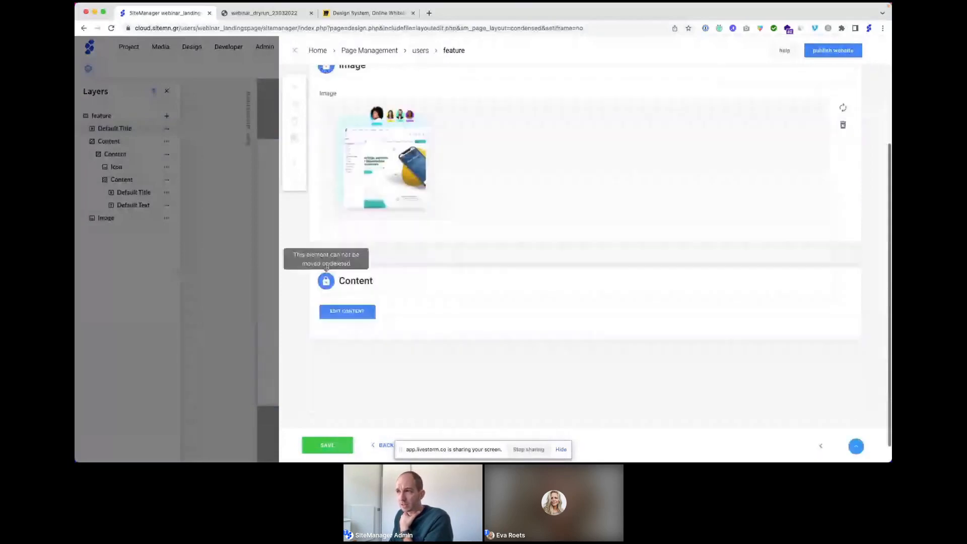
scroll(327, 268, up, 3)
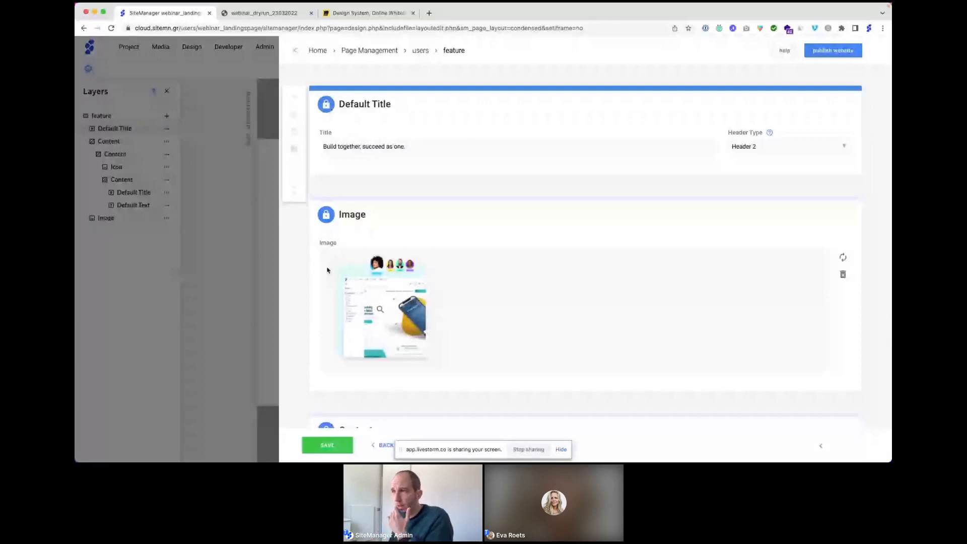
click(296, 51)
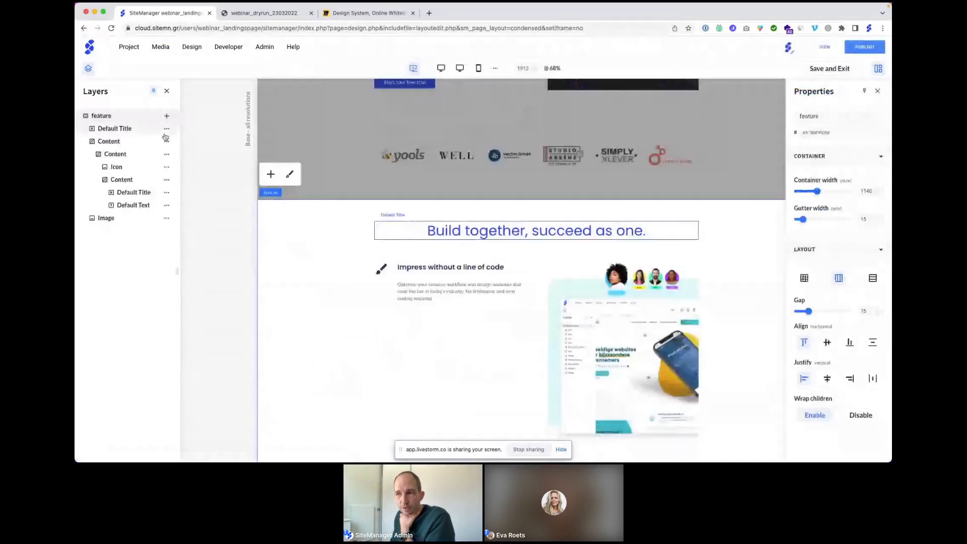
Step: Convert the Default Title layer's elements into a repeater, then save and exit the layout
click(166, 128)
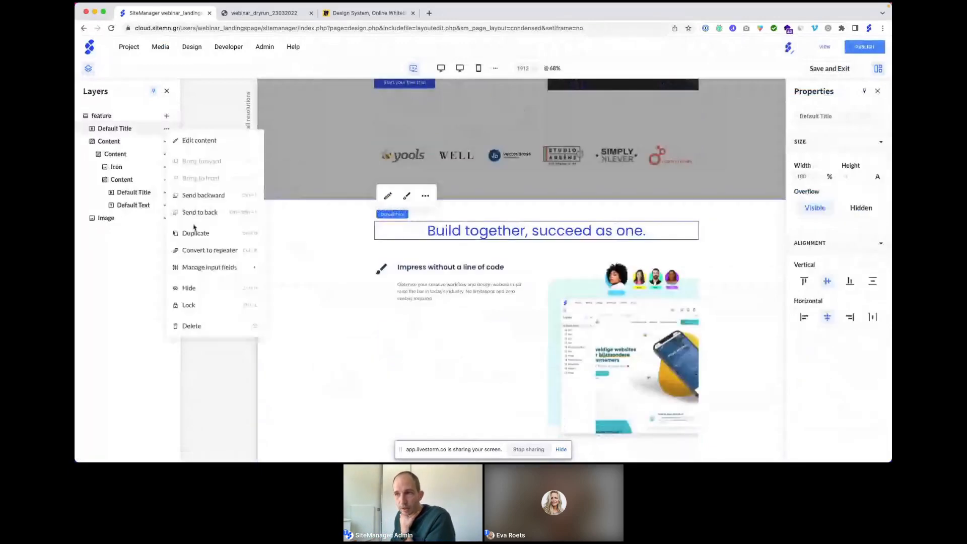
click(194, 251)
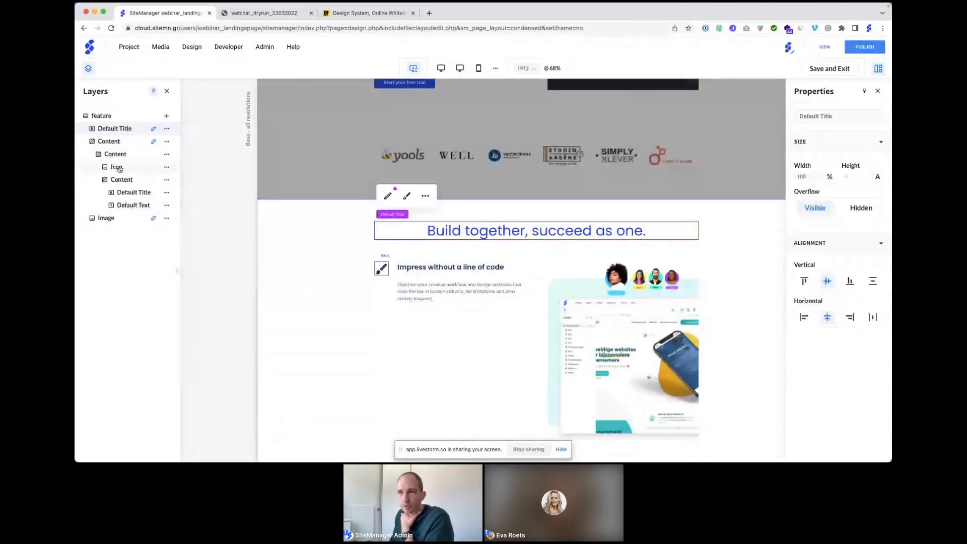
click(166, 155)
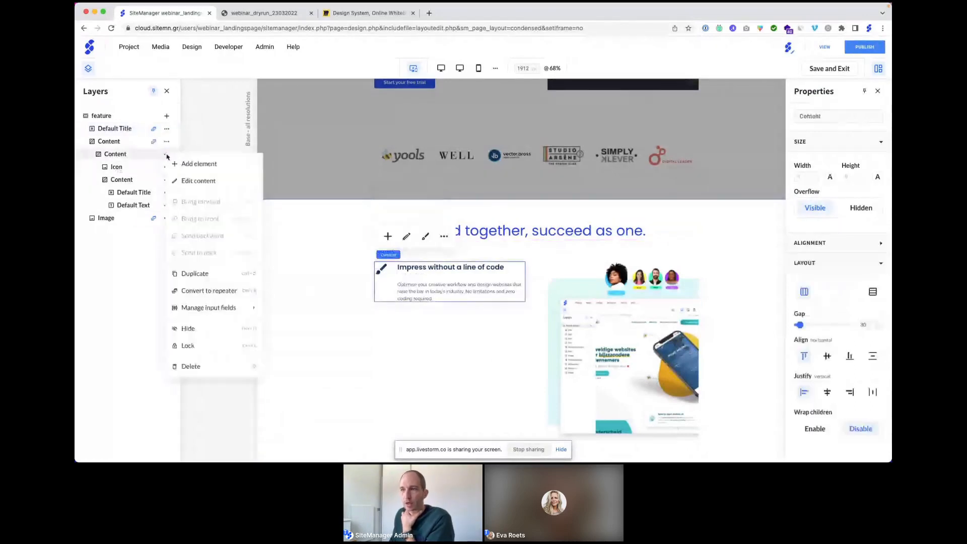
click(200, 289)
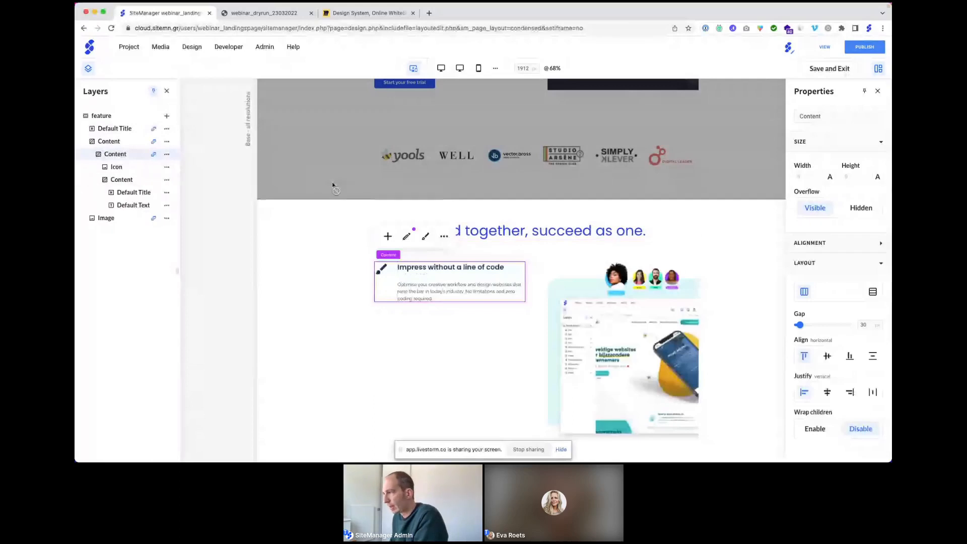
click(721, 222)
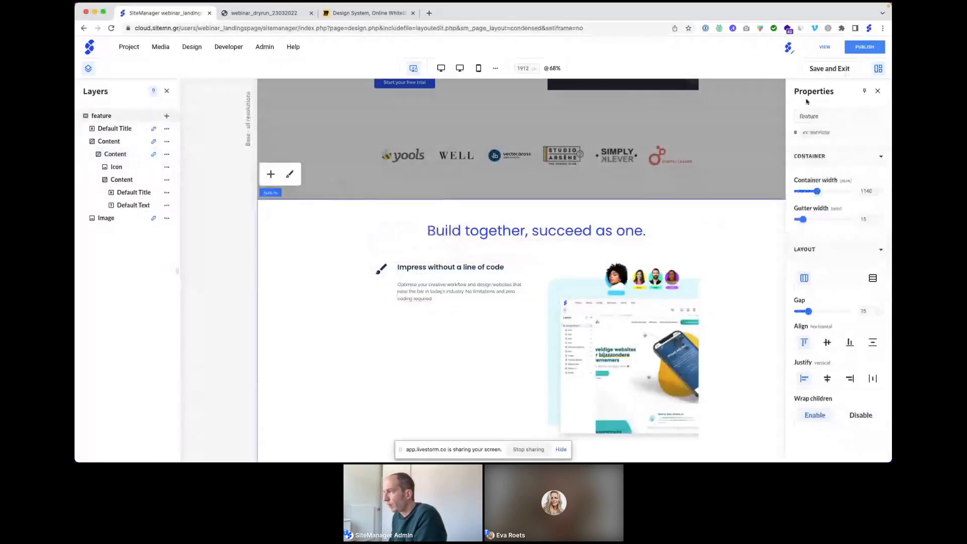
click(819, 70)
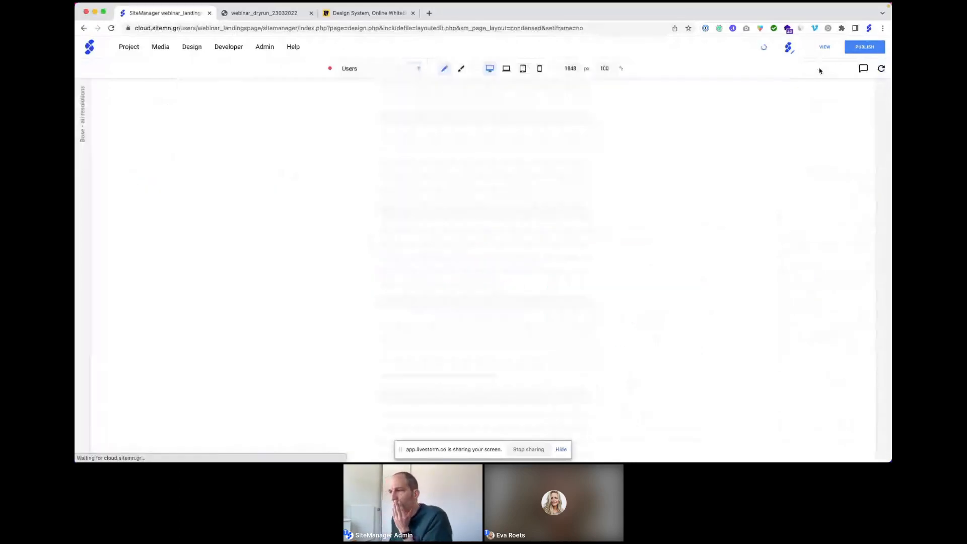
Step: Scroll down to the empty feature section under the logo row and open its items
scroll(436, 254, down, 3)
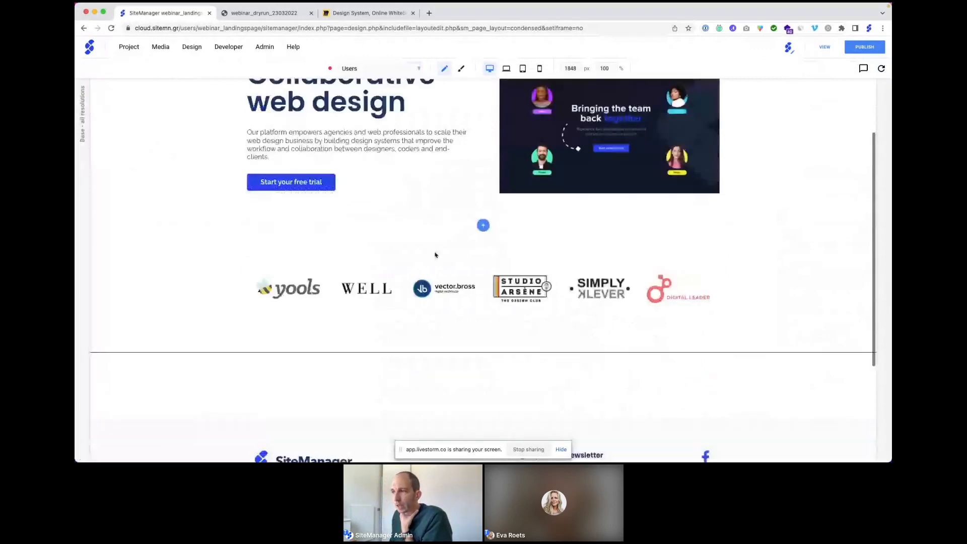
scroll(435, 255, down, 4)
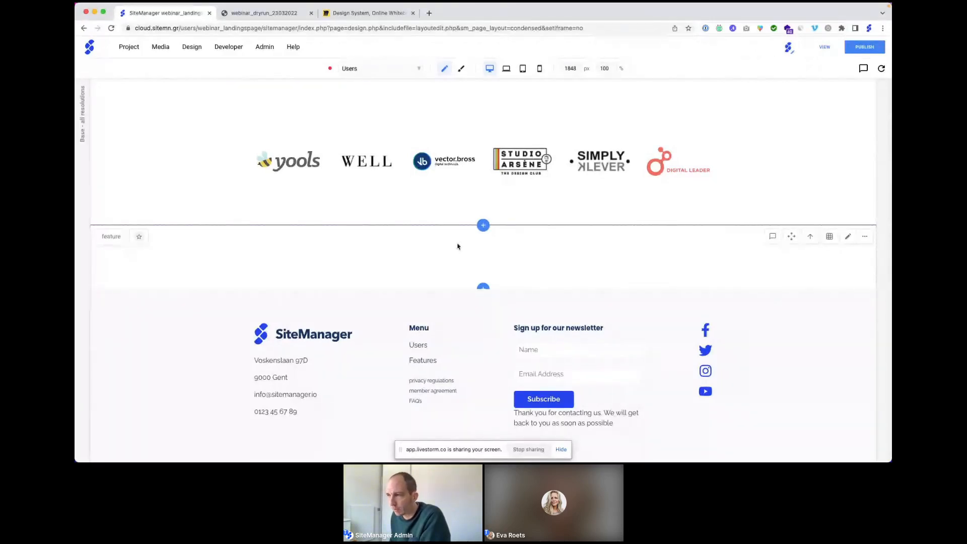
double_click(457, 246)
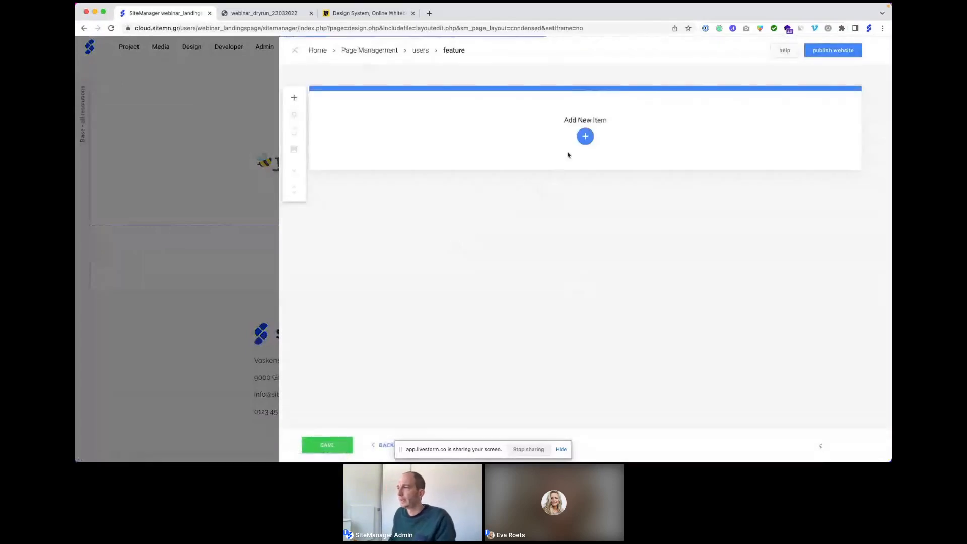
Step: Add a Default Title item reading 'Build together, succeed as one.' as Header 2
click(585, 136)
click(542, 101)
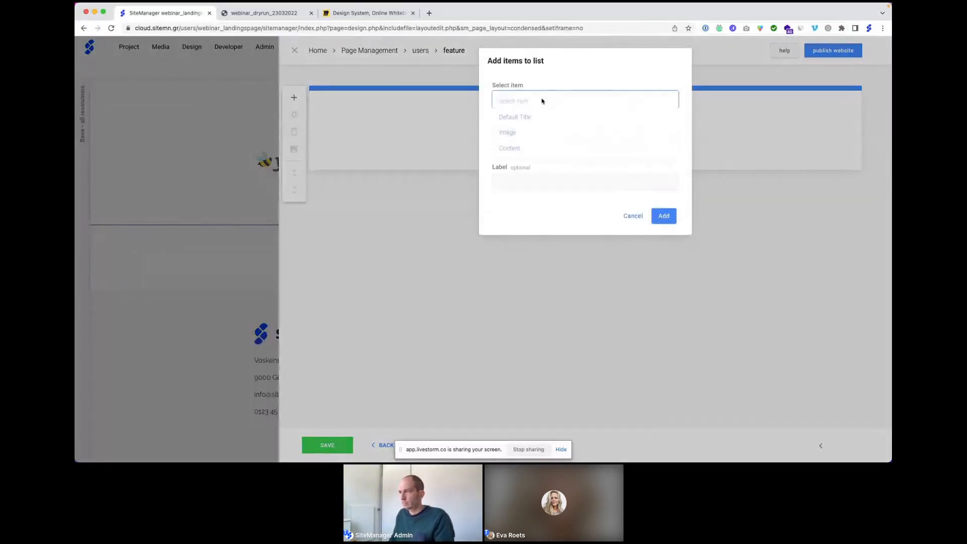
click(544, 117)
click(663, 216)
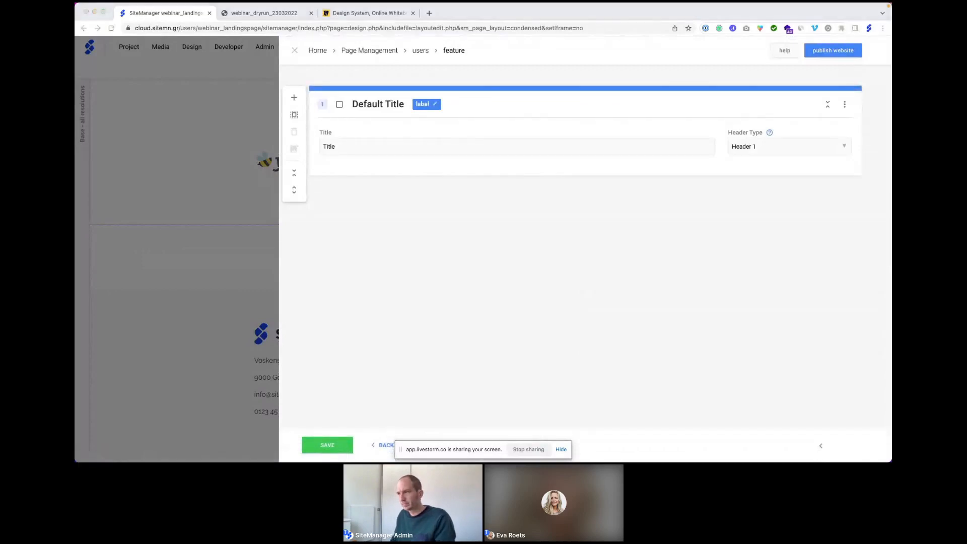
click(347, 147)
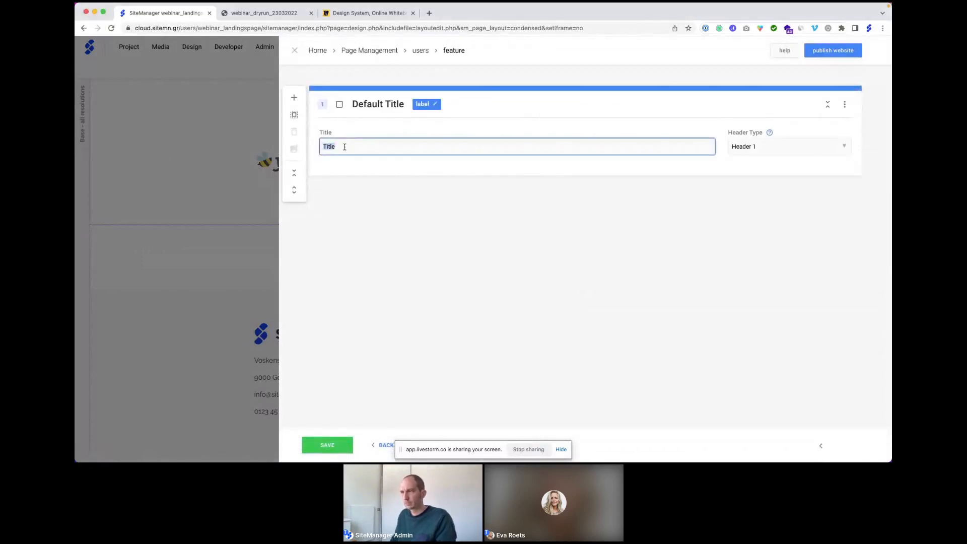
text(Build together, succeed as one.)
click(760, 152)
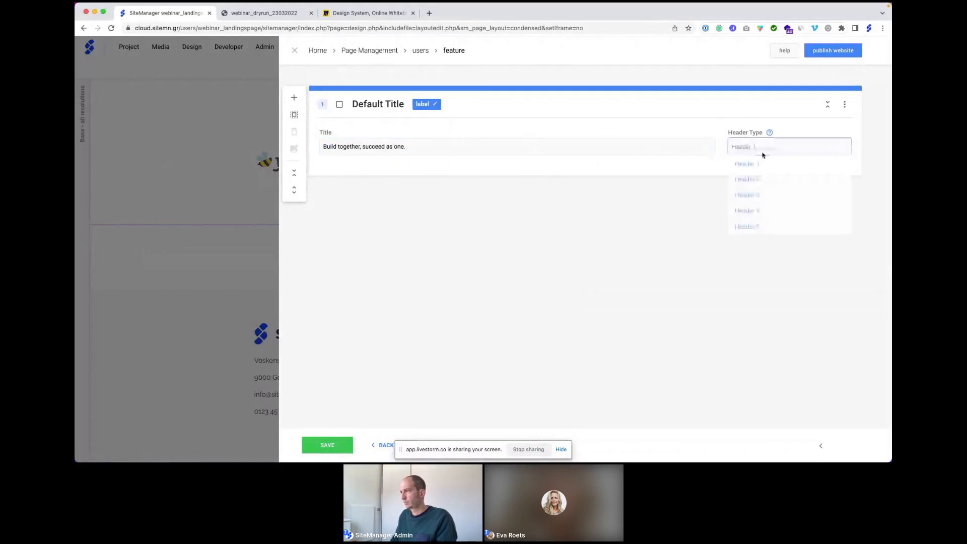
click(759, 181)
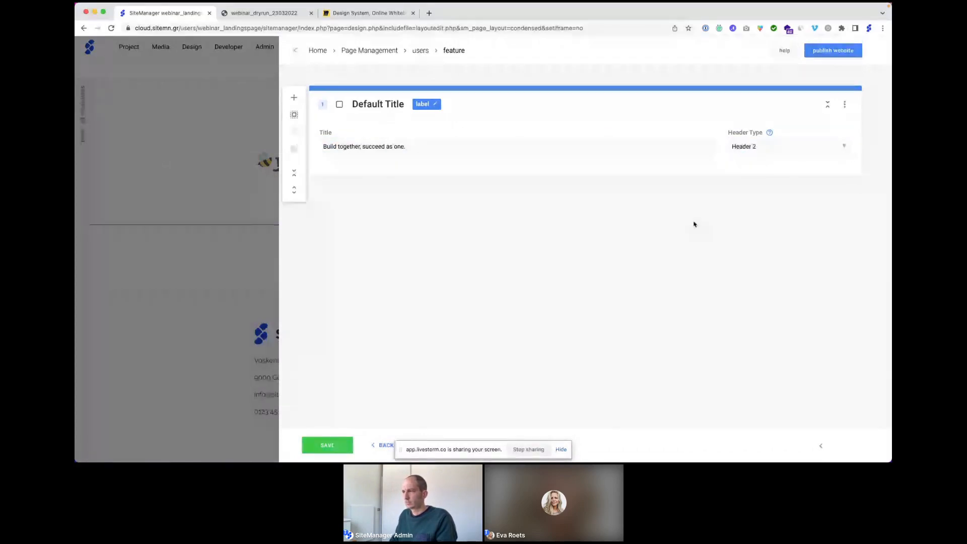
Step: Add a Content item and an Image item showing the 'design' image
click(585, 189)
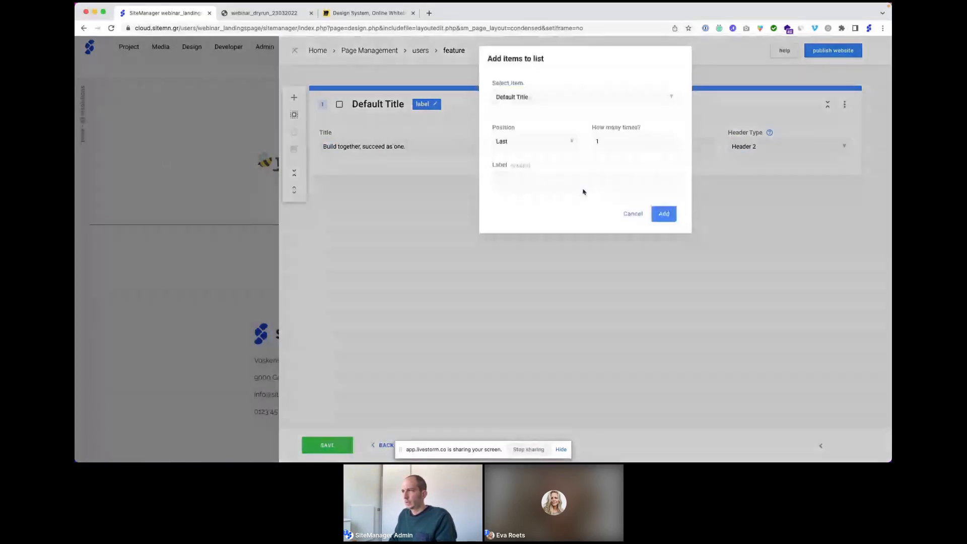
click(511, 99)
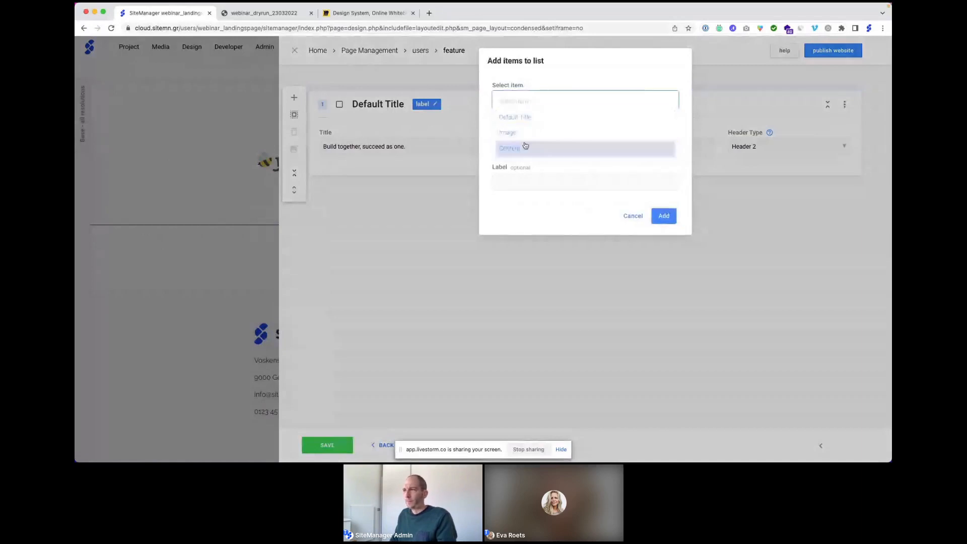
click(524, 146)
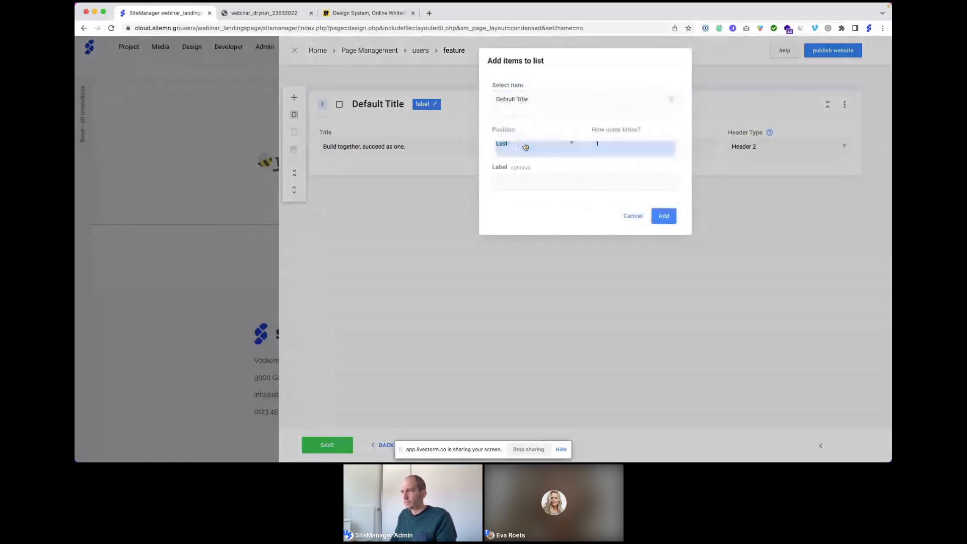
click(665, 217)
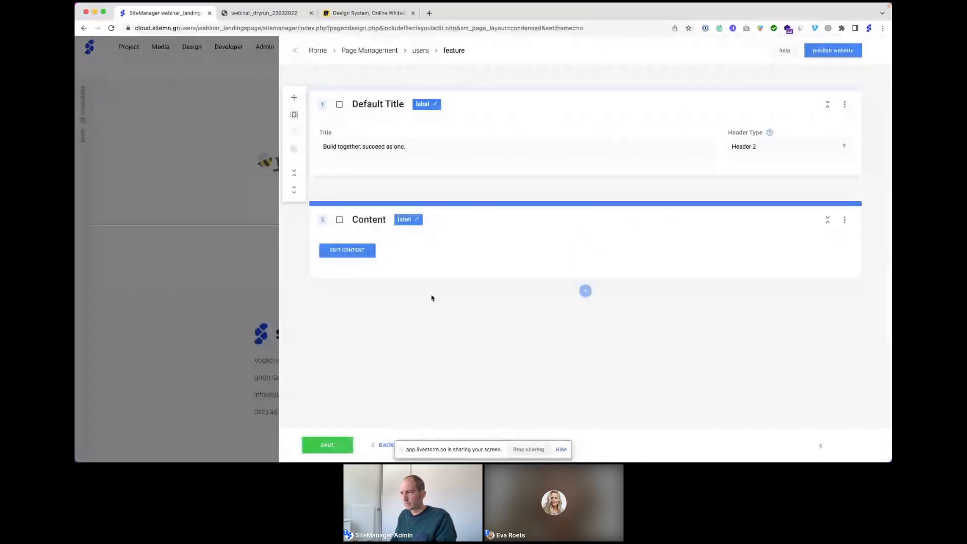
click(585, 291)
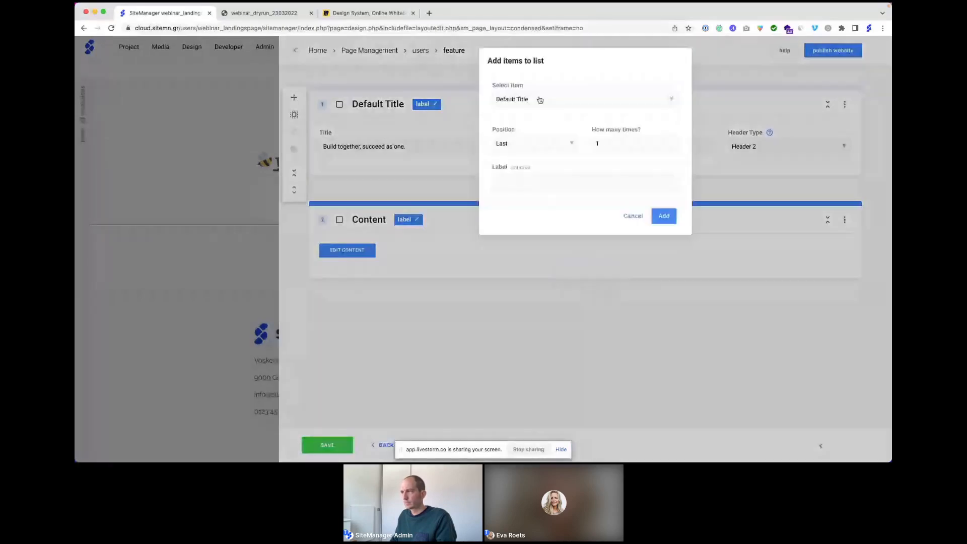
click(660, 217)
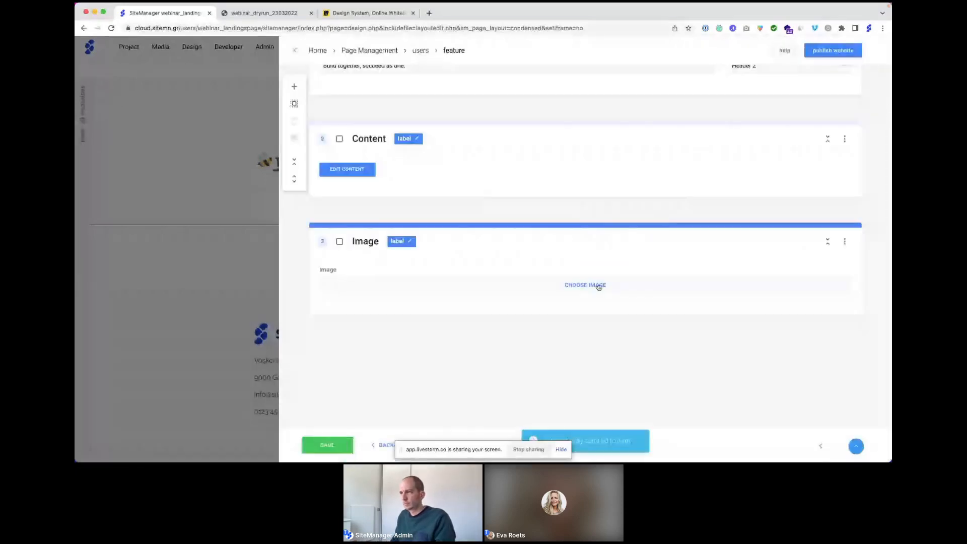
click(597, 287)
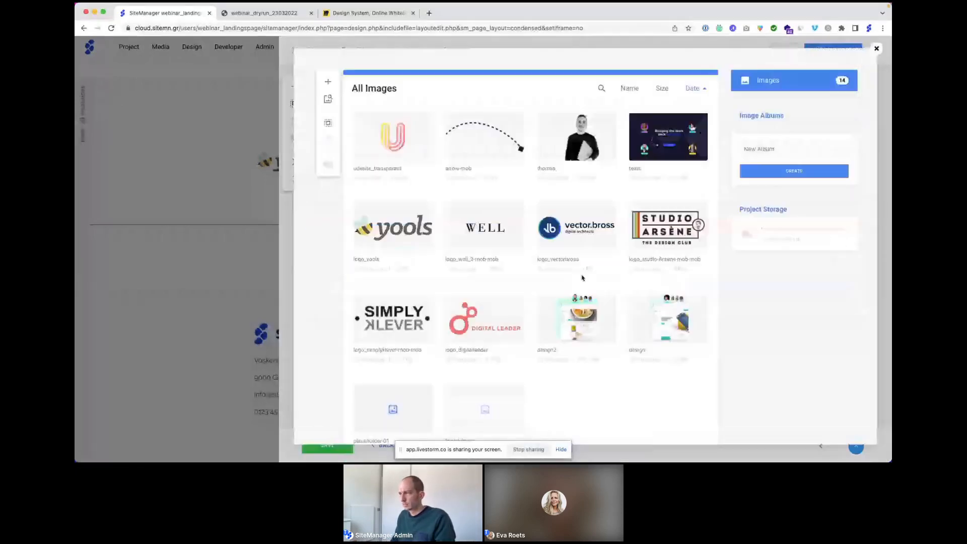
click(655, 310)
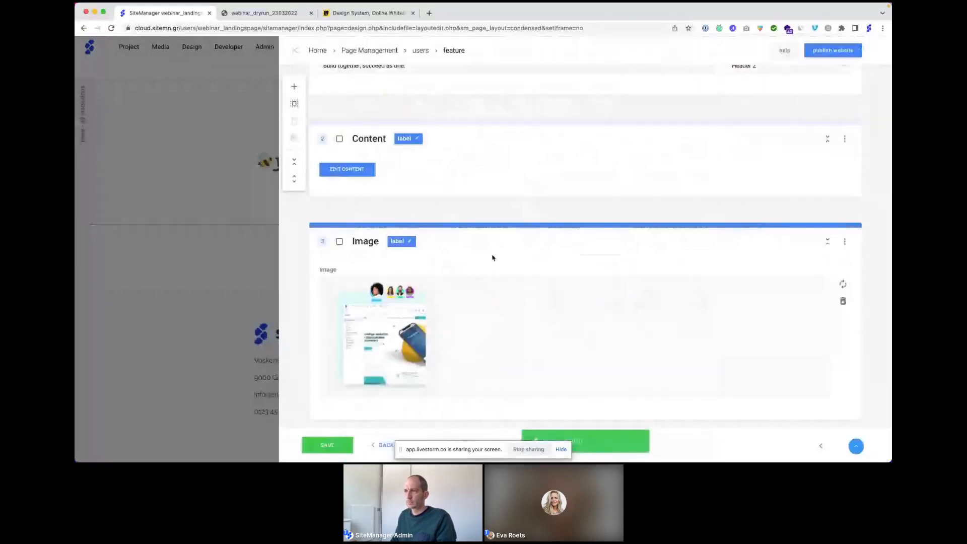
scroll(493, 257, down, 2)
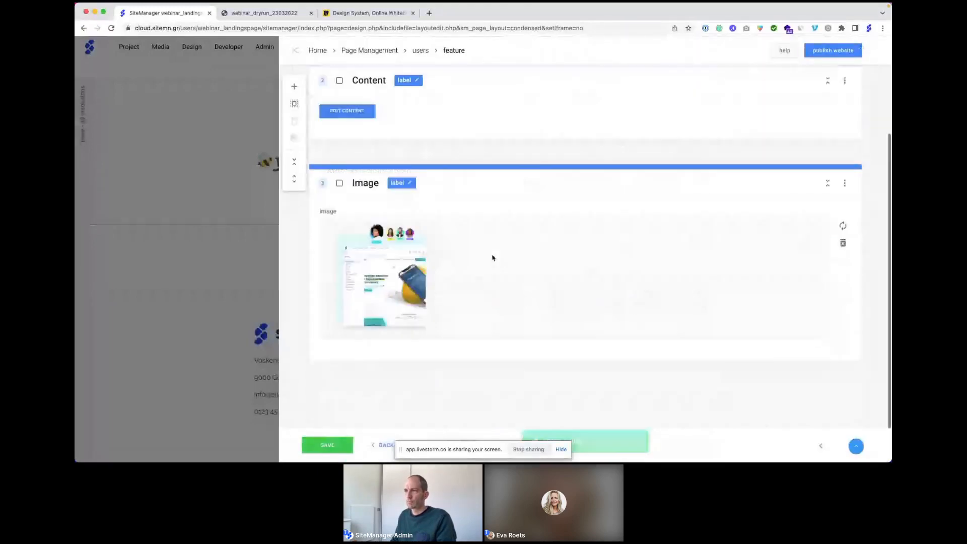
Step: Add three Content blocks inside the Content item at once
click(352, 112)
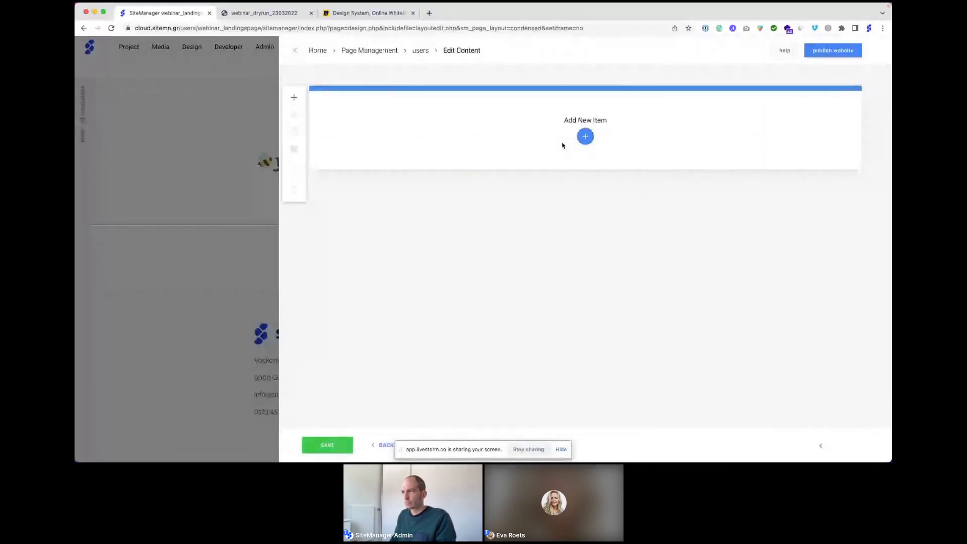
click(584, 140)
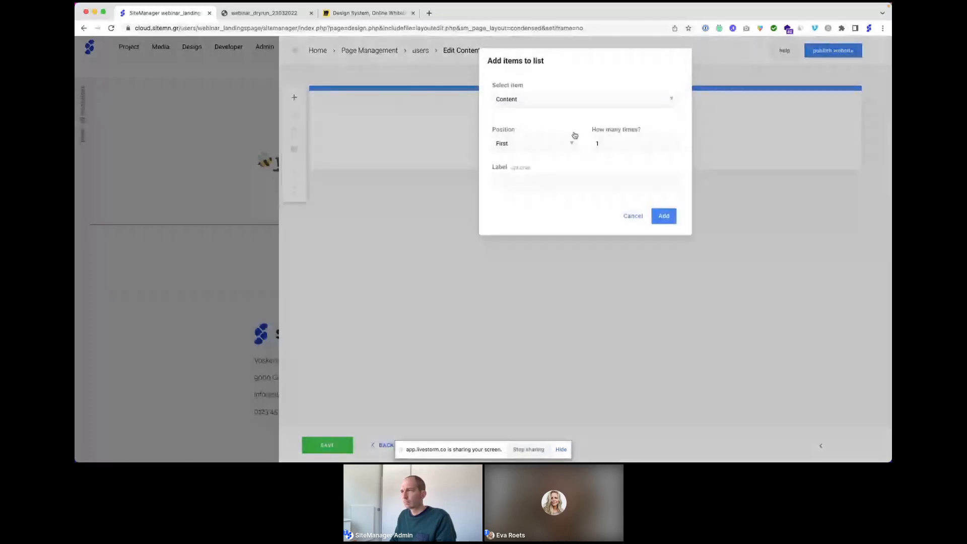
click(558, 101)
click(529, 120)
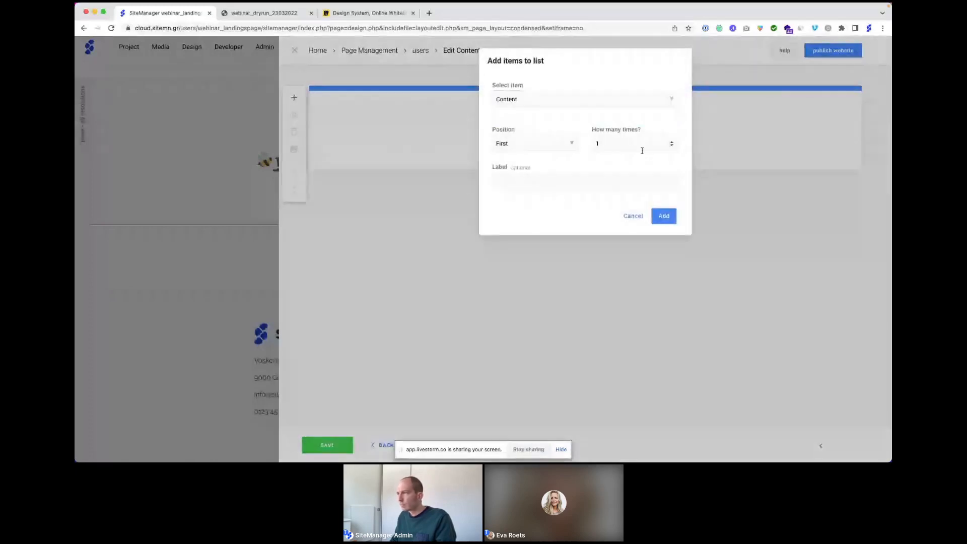
click(672, 142)
click(671, 142)
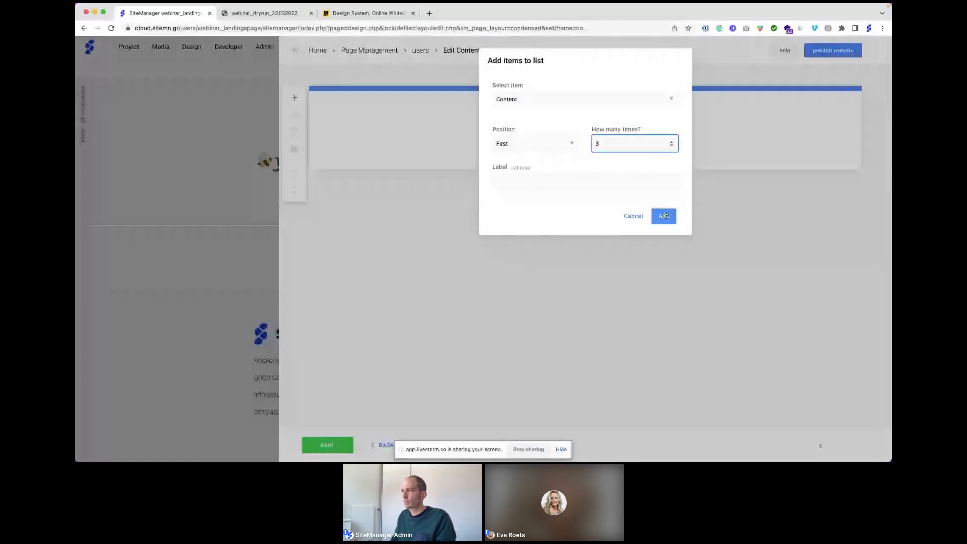
click(664, 215)
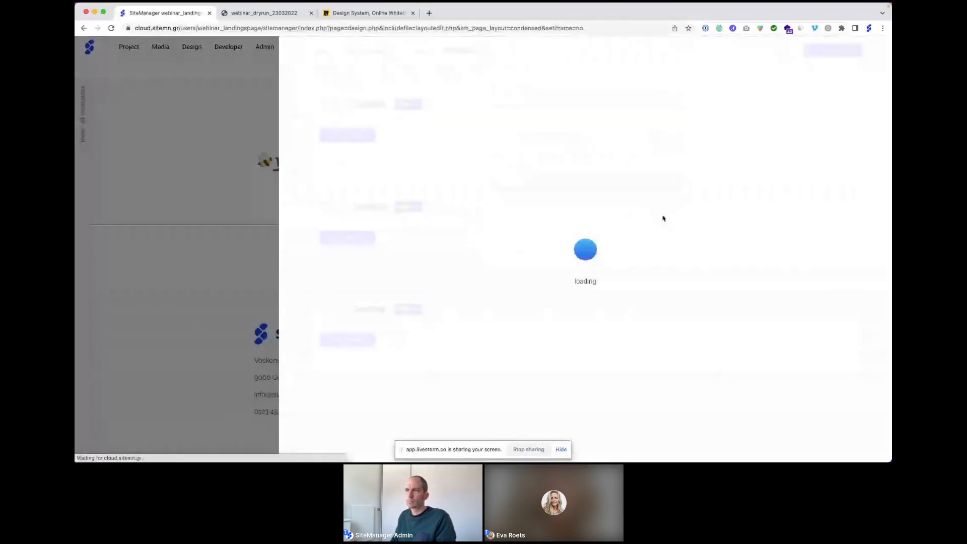
Step: Give the first Content block the Material - Filled 'brush' icon
click(357, 139)
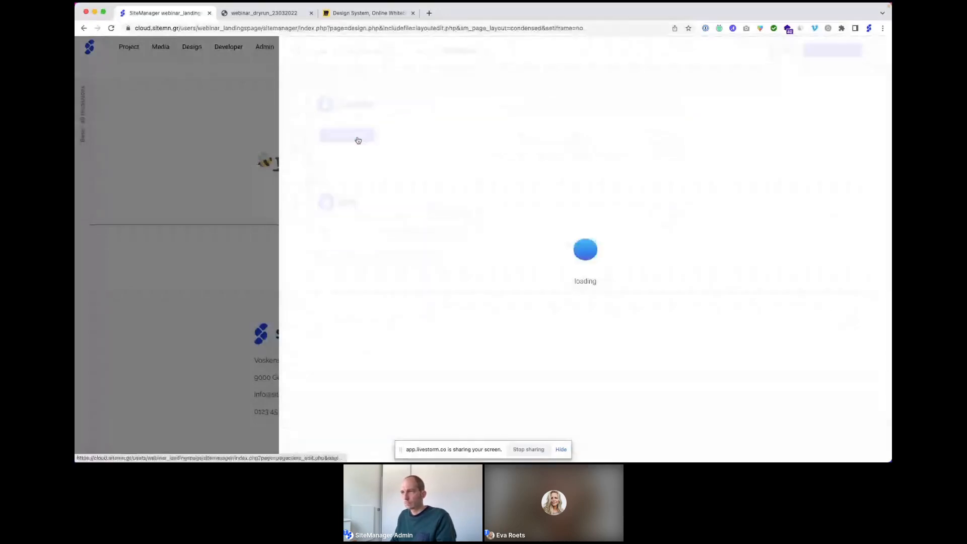
click(582, 247)
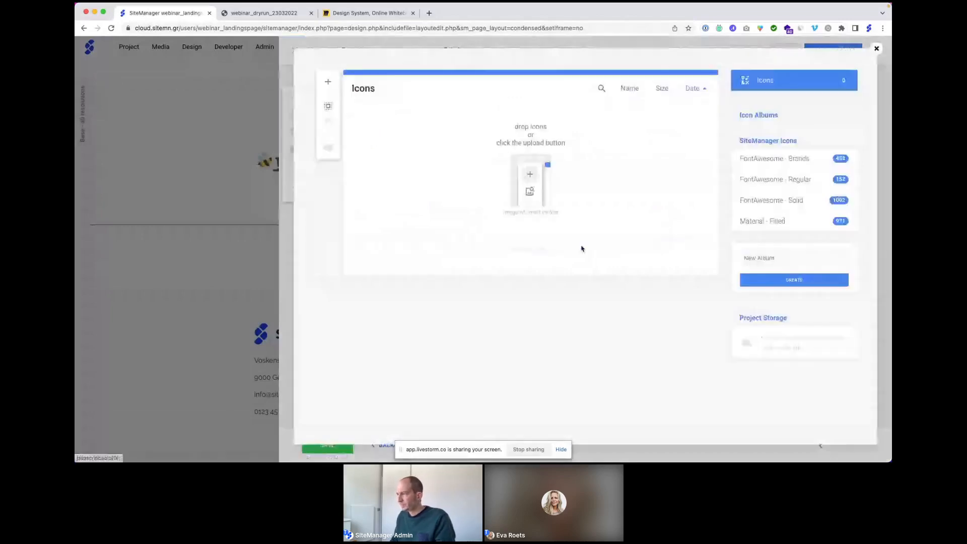
click(762, 222)
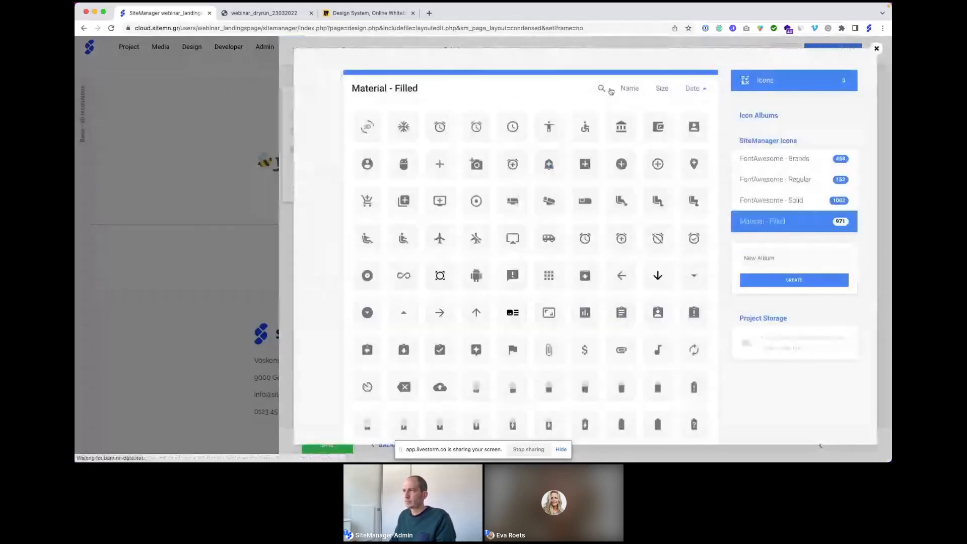
click(602, 89)
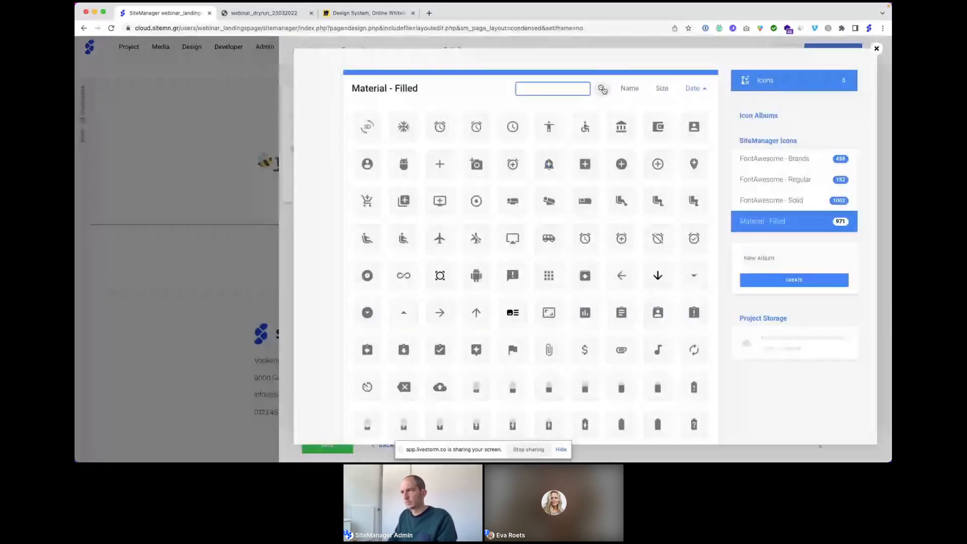
text(brush)
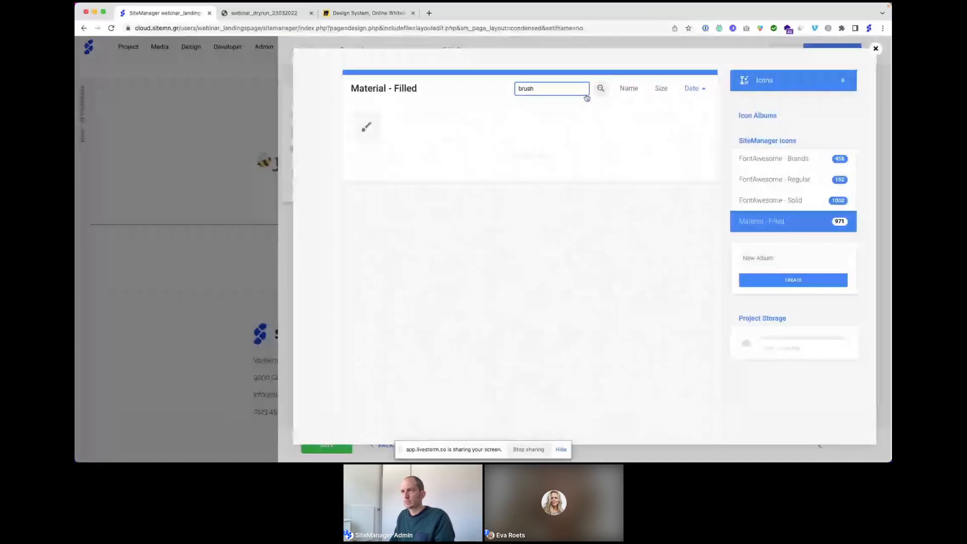
click(366, 129)
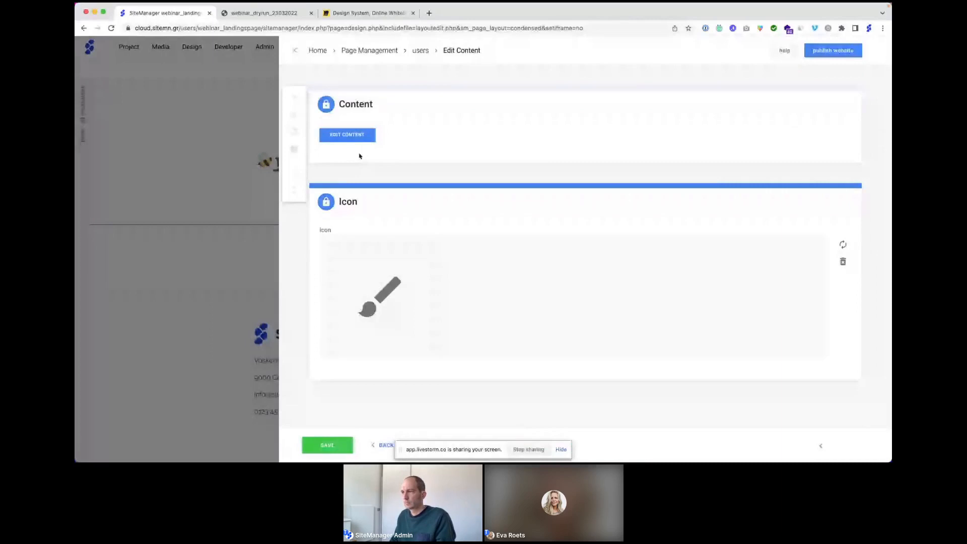
click(358, 137)
Step: Save the icon change and title the first block 'Impress without a line of code' as Header 4
click(556, 301)
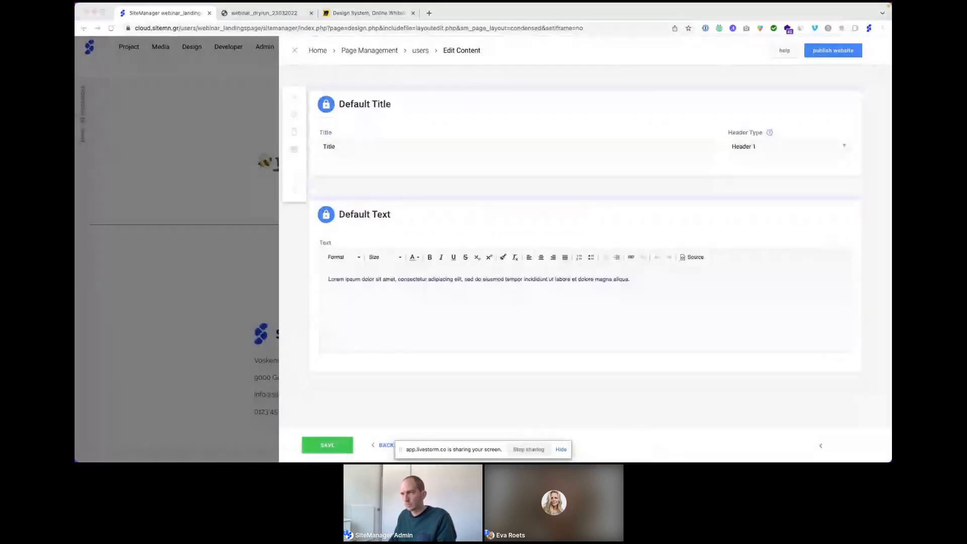
click(346, 151)
text(Impress without a line of code)
click(774, 150)
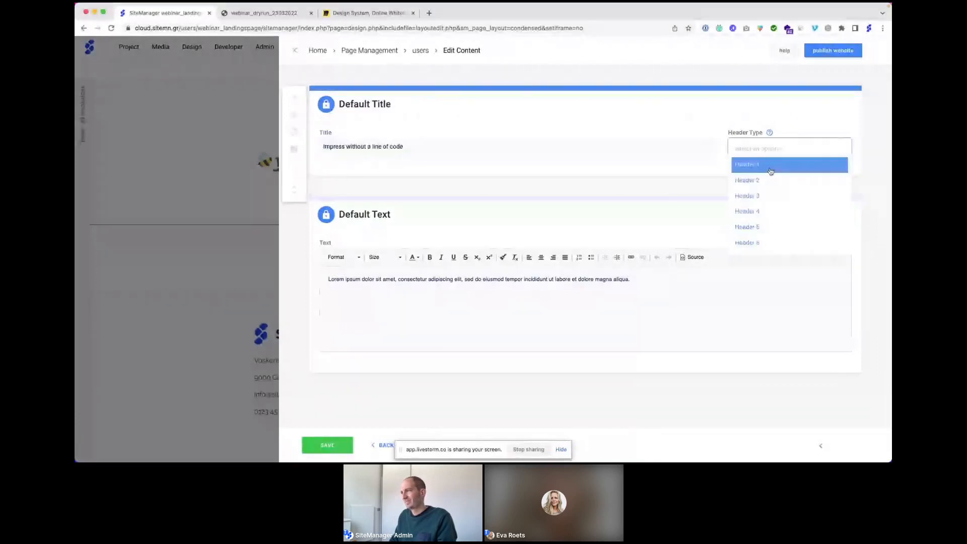
click(750, 211)
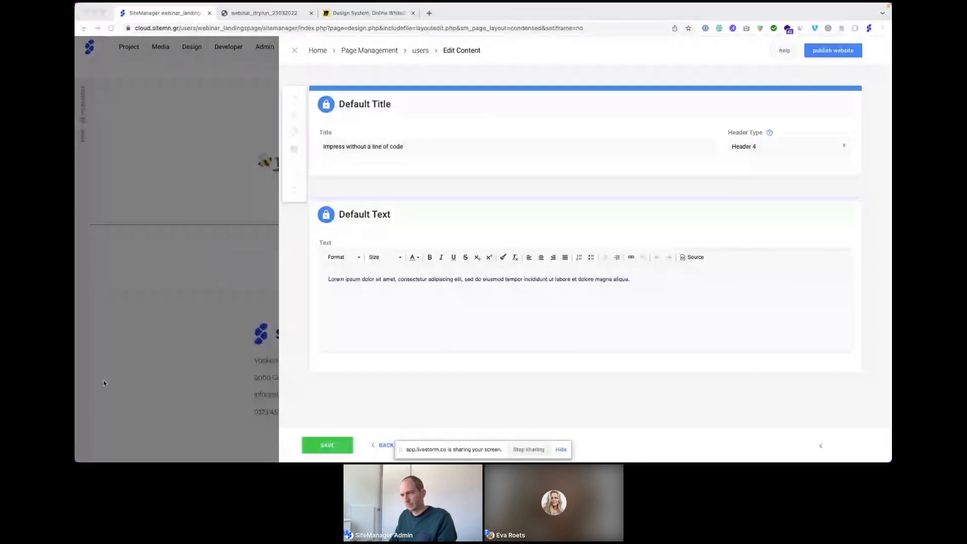
Step: Replace the placeholder paragraph with the creative-workflow description and save the block
click(349, 280)
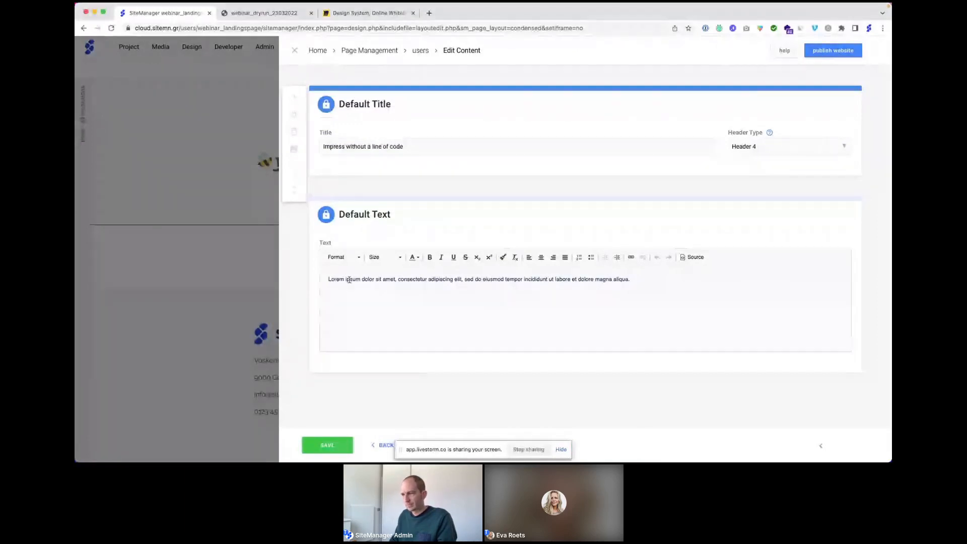
key(super+a)
text(Optimise your creative workflow and design websites that raise the bar in today's industry. No limitations and zero coding required.)
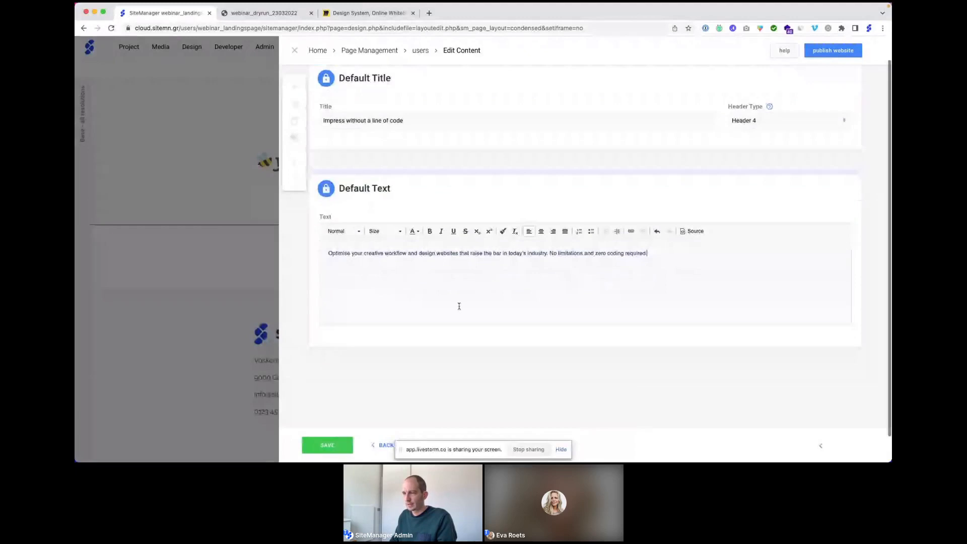
scroll(459, 306, down, 1)
click(327, 444)
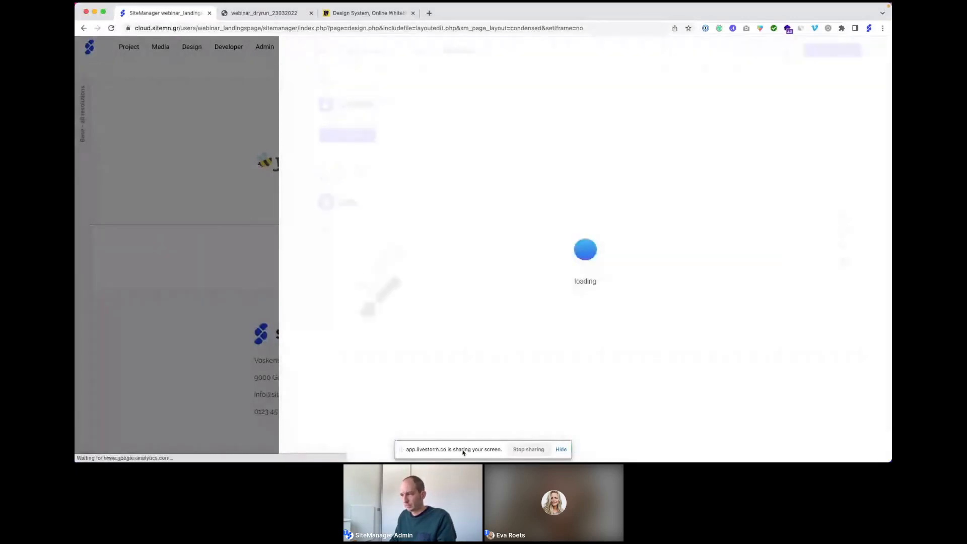
Step: Give the second Content block the Material - Filled 'code' icon and save it
click(561, 451)
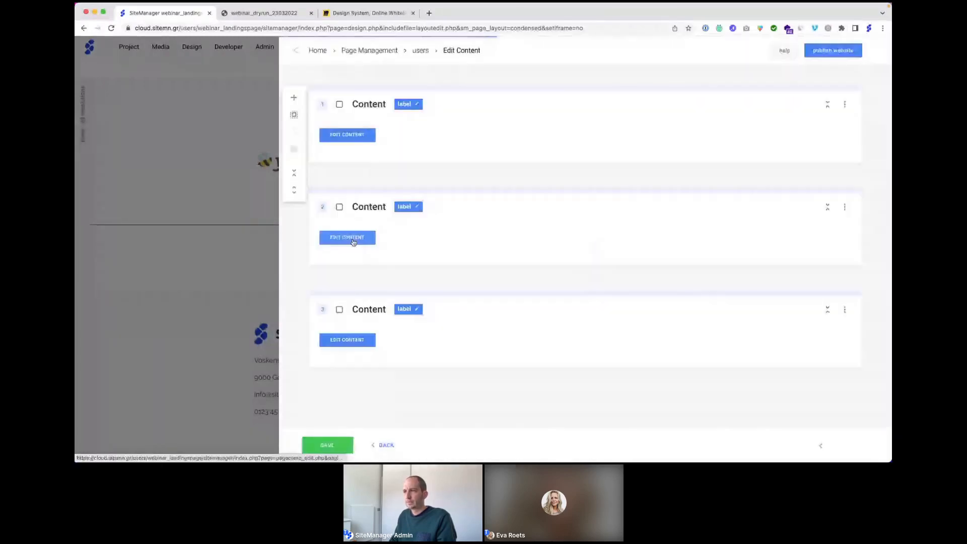
click(355, 241)
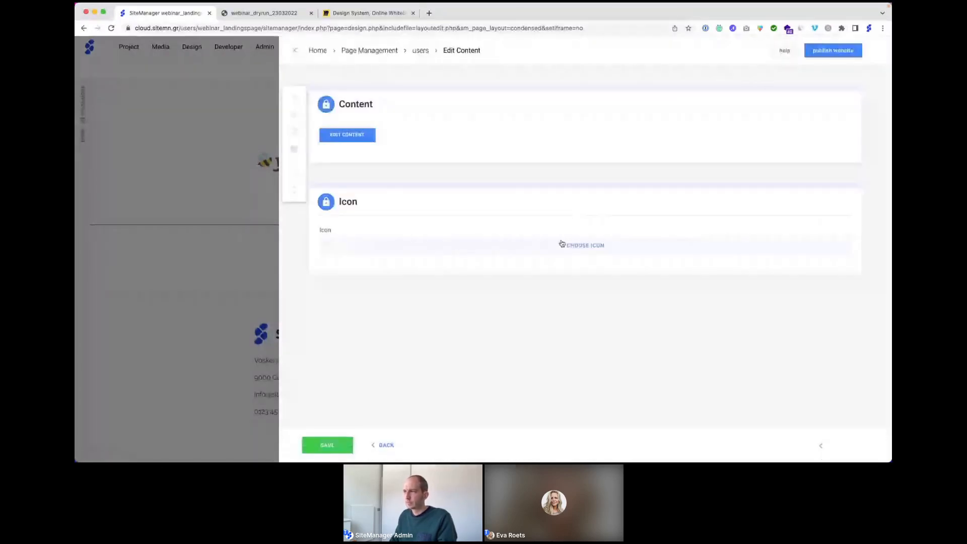
click(568, 245)
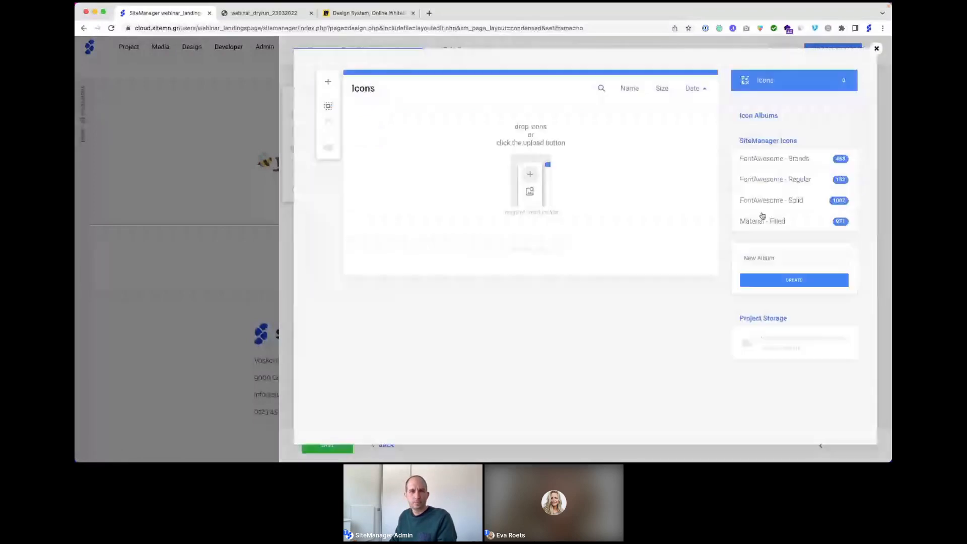
click(762, 218)
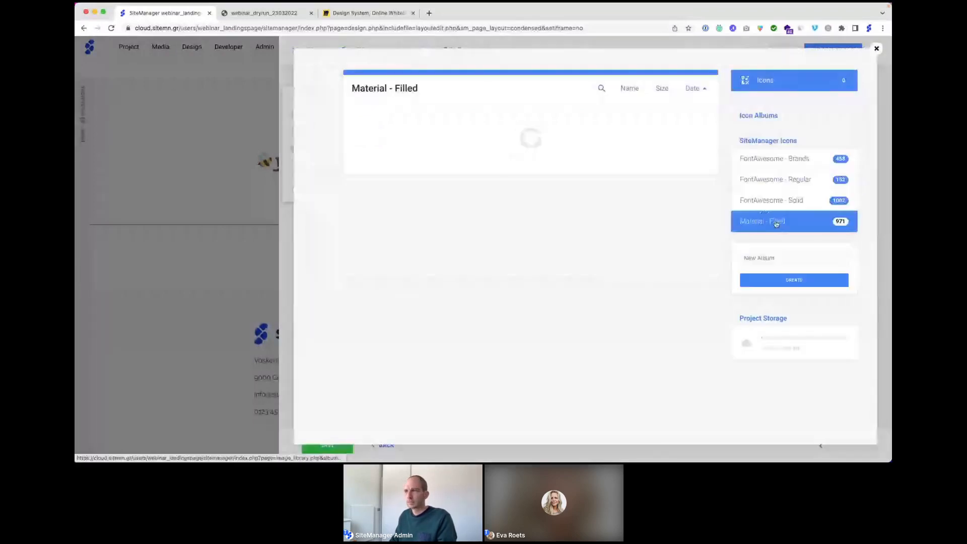
click(602, 89)
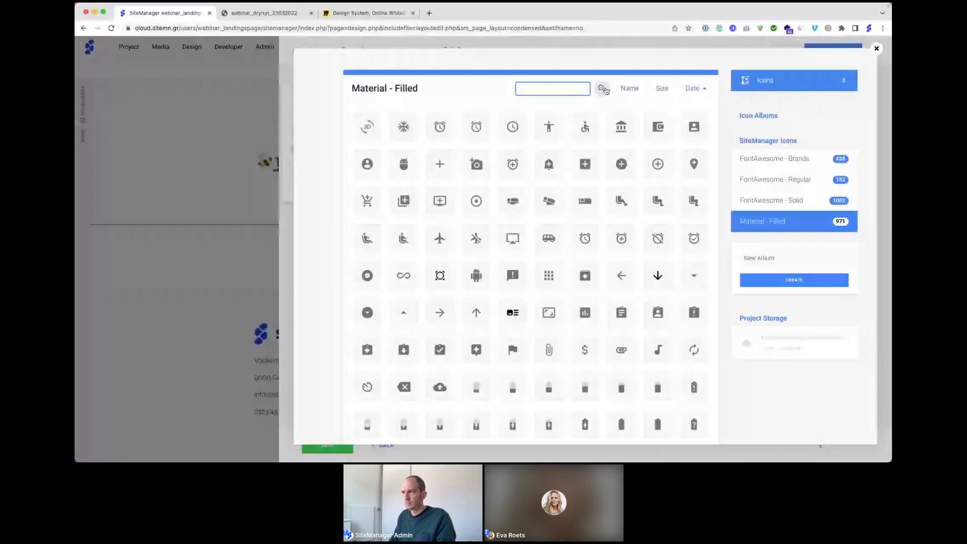
text(code)
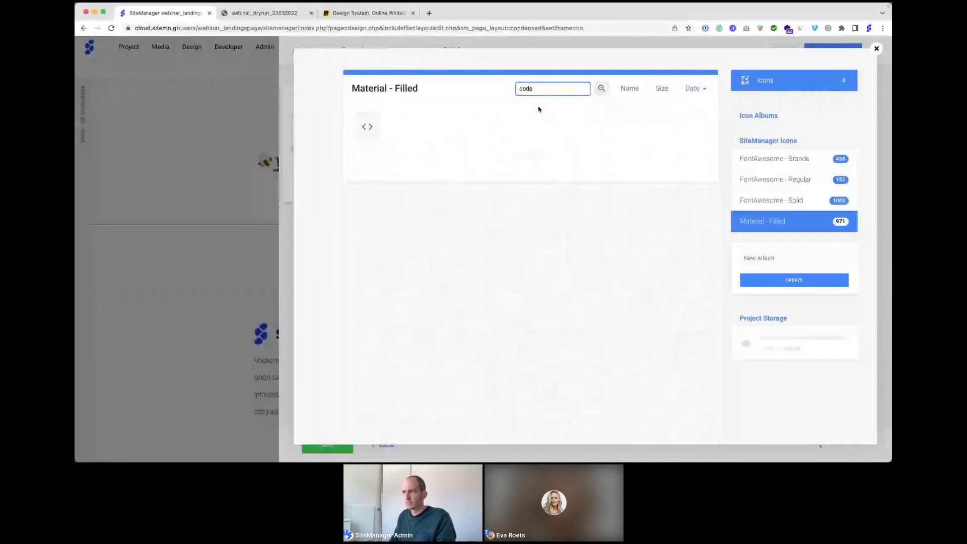
click(367, 127)
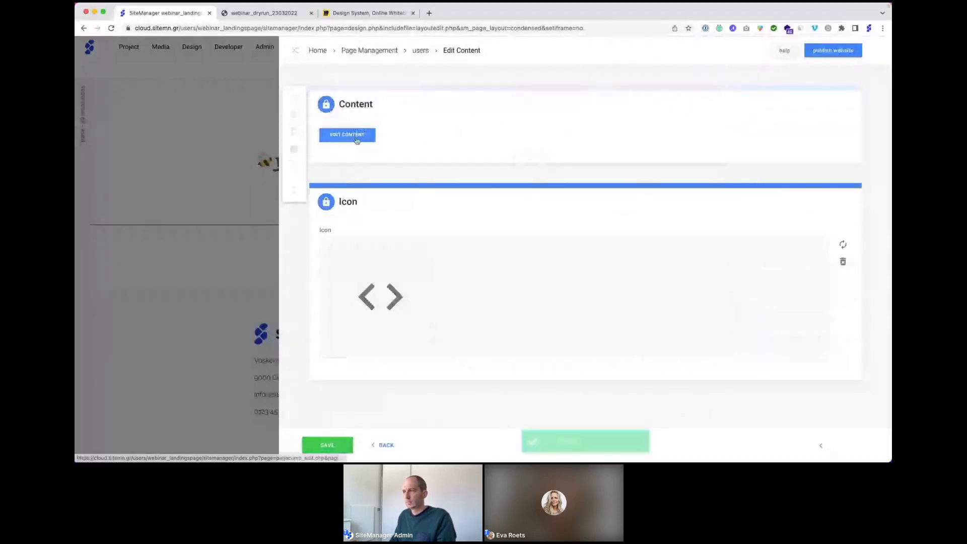
click(357, 141)
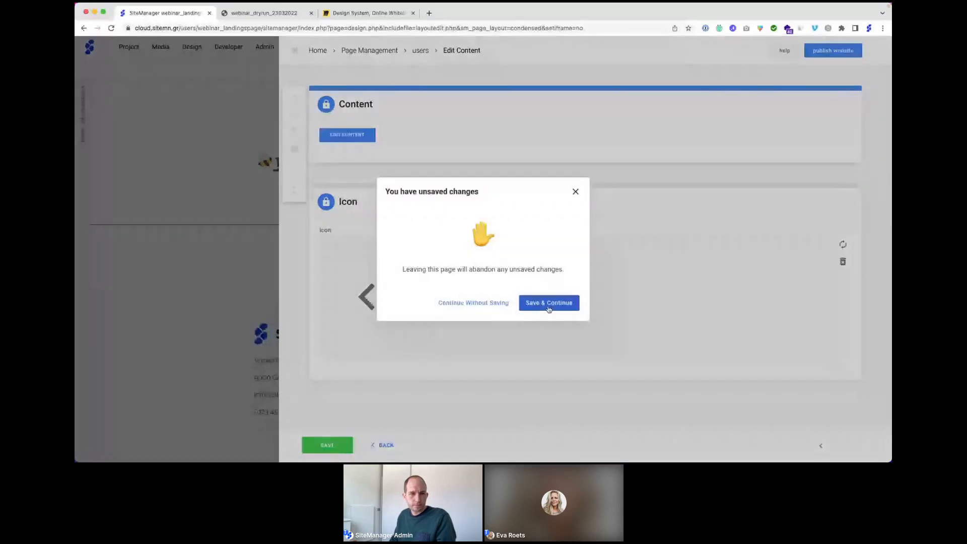
click(549, 304)
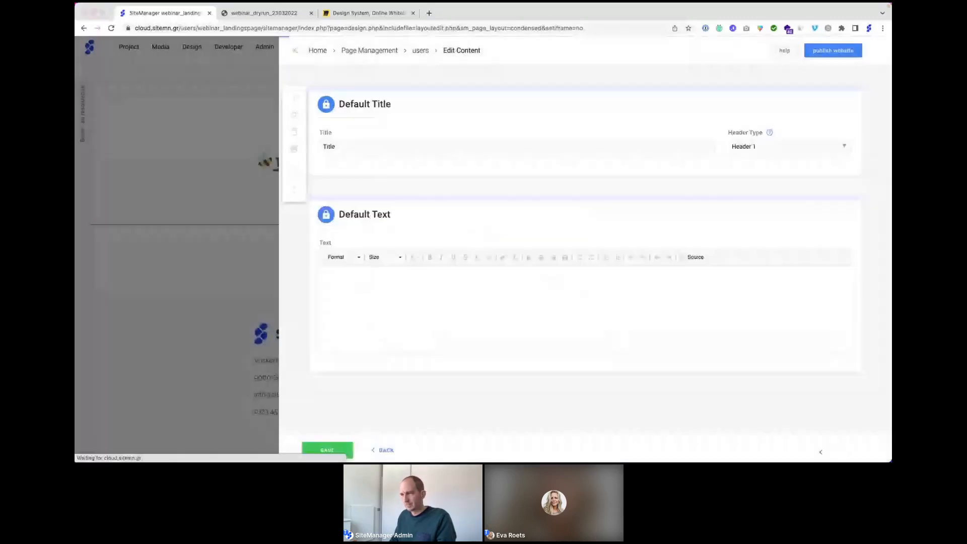
Step: Title the second block 'Enjoy the high pace of low-coding' as Header 4
double_click(342, 147)
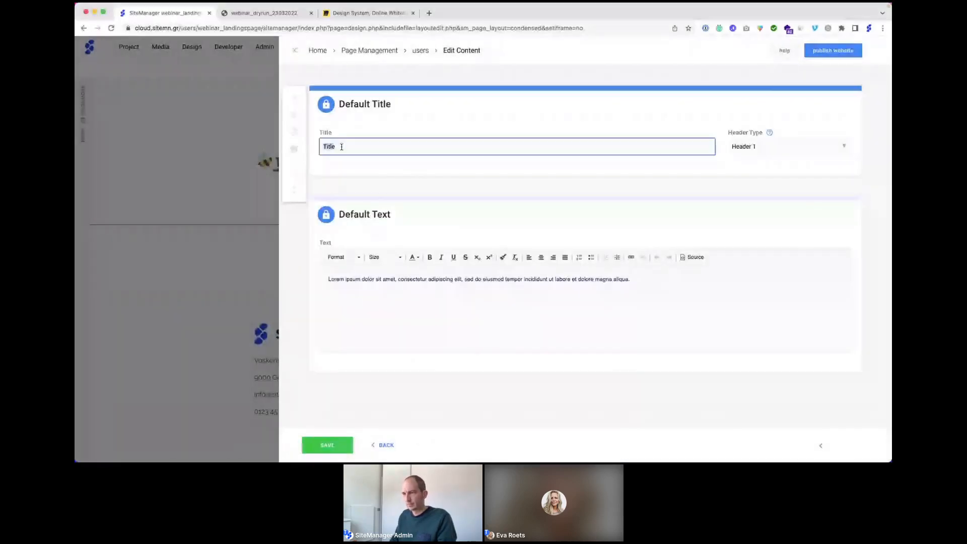
text(Enjoy the high pace of low-coding)
click(740, 149)
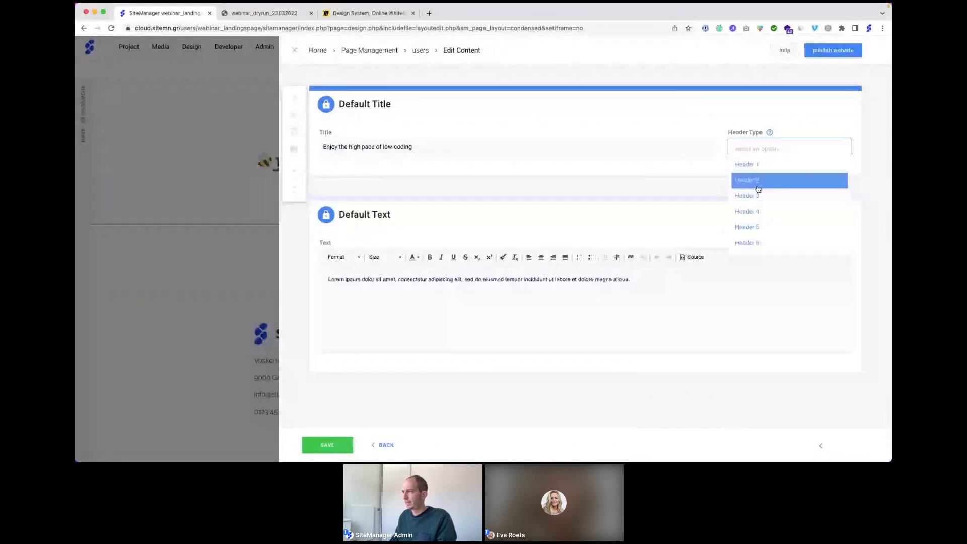
click(755, 211)
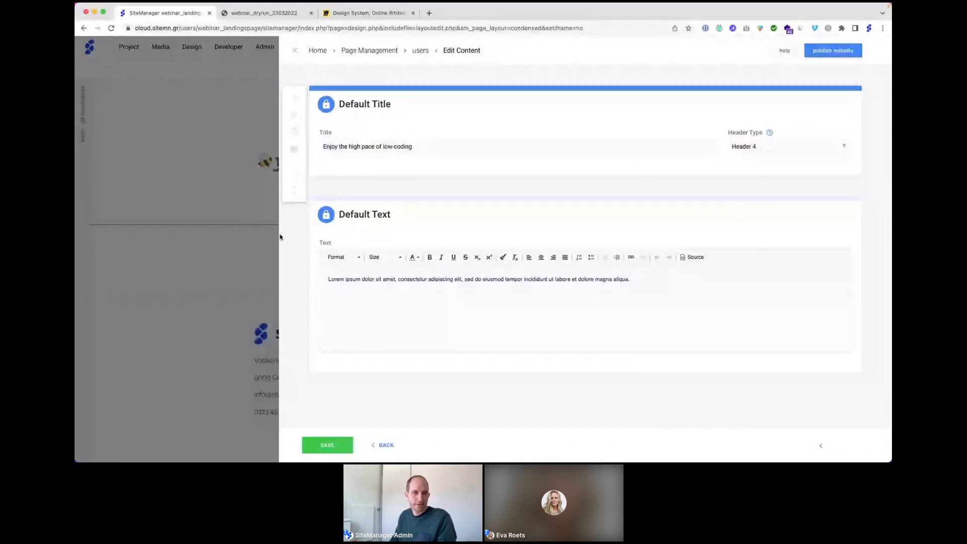
key(super+Tab)
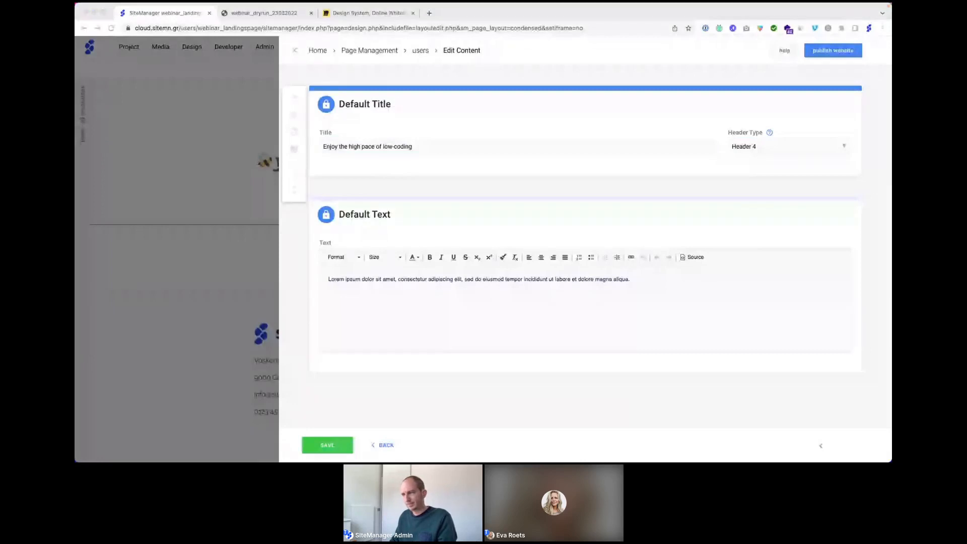
Step: Replace the placeholder paragraph with the code-editor description, save, and go back
click(372, 281)
key(super+a)
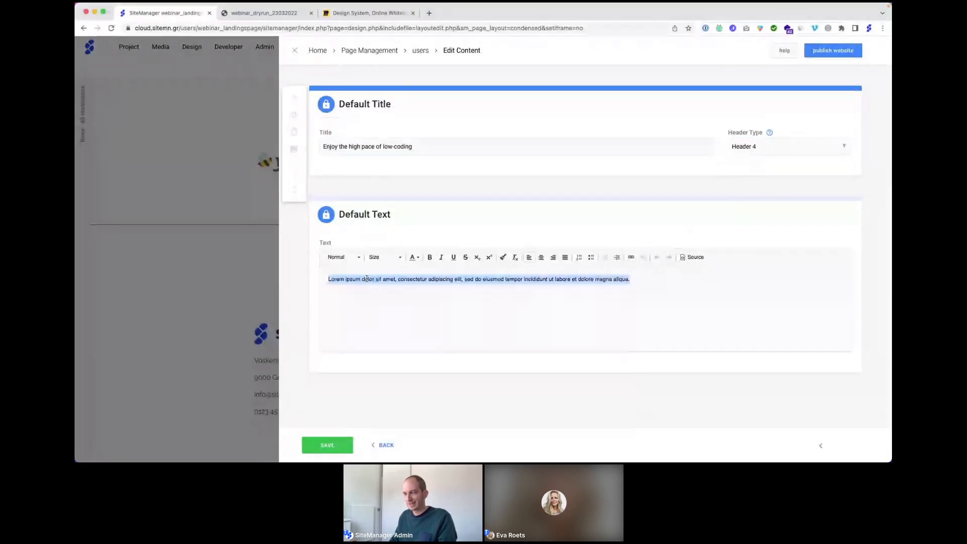
text(Create and modify every detail of your website with the world's most advanced browser-based code editor. Gain complete control, build unrivalled experiences.)
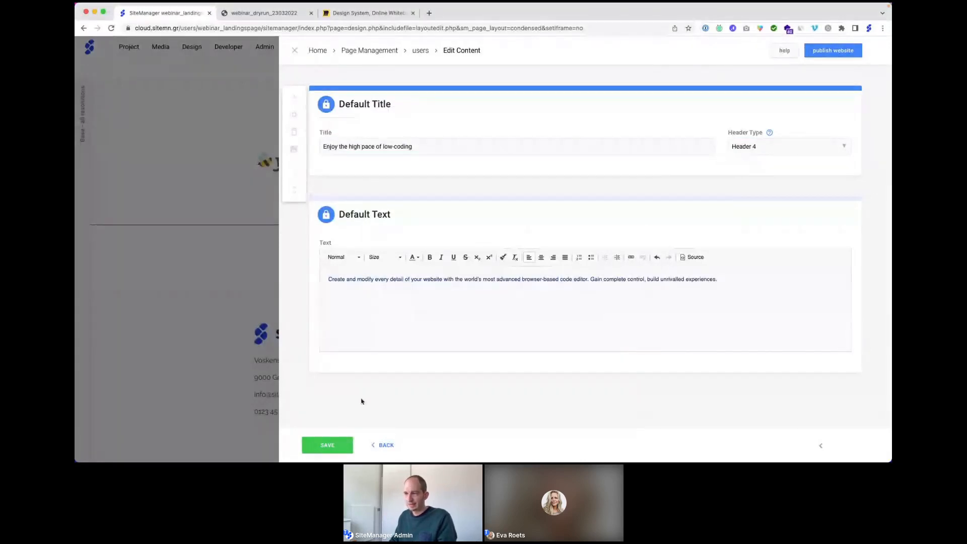
click(331, 446)
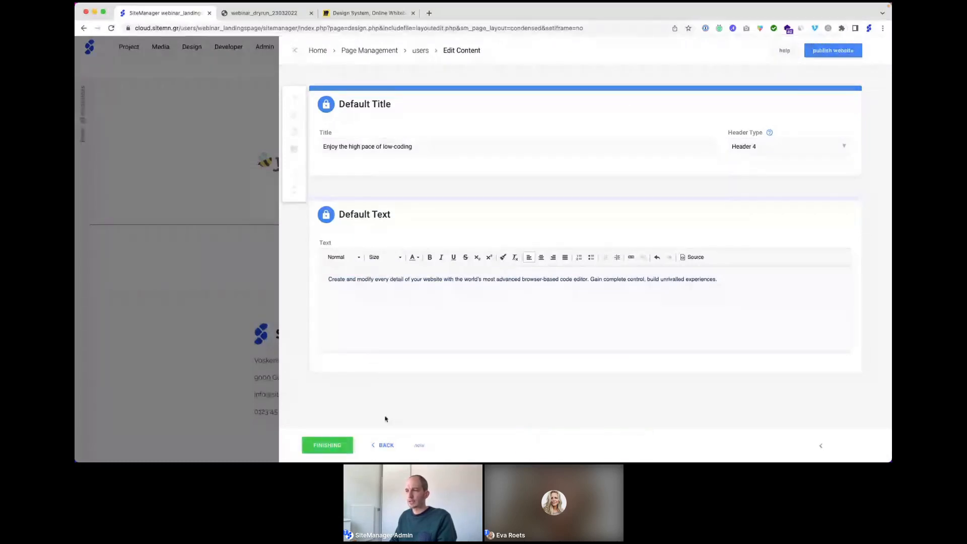
click(383, 446)
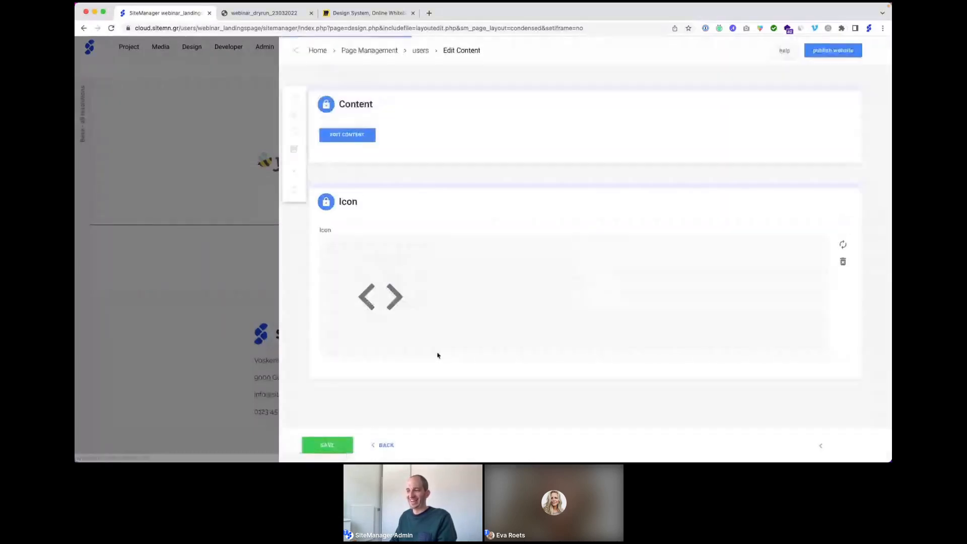
Step: Title the third block 'Finally a writer-friendly platform' as Header 4
click(381, 446)
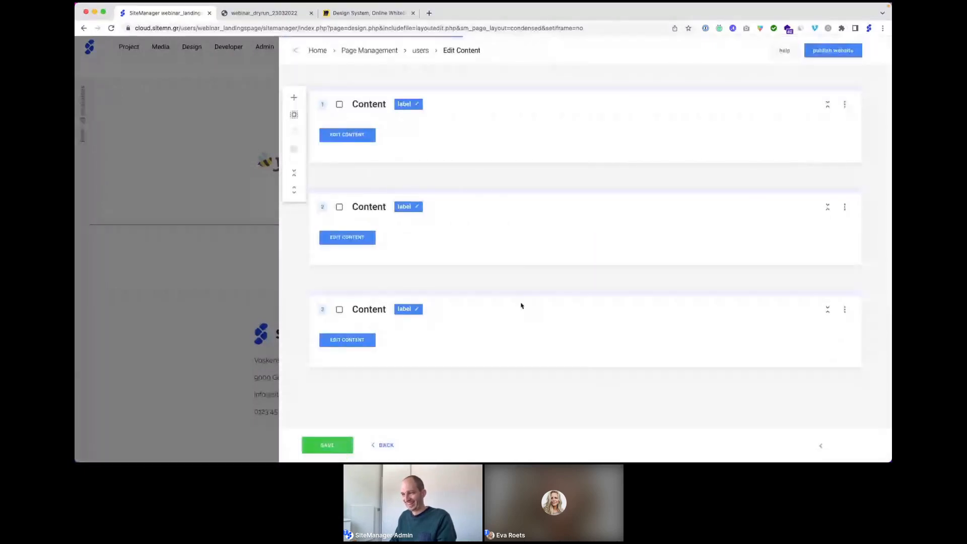
click(347, 341)
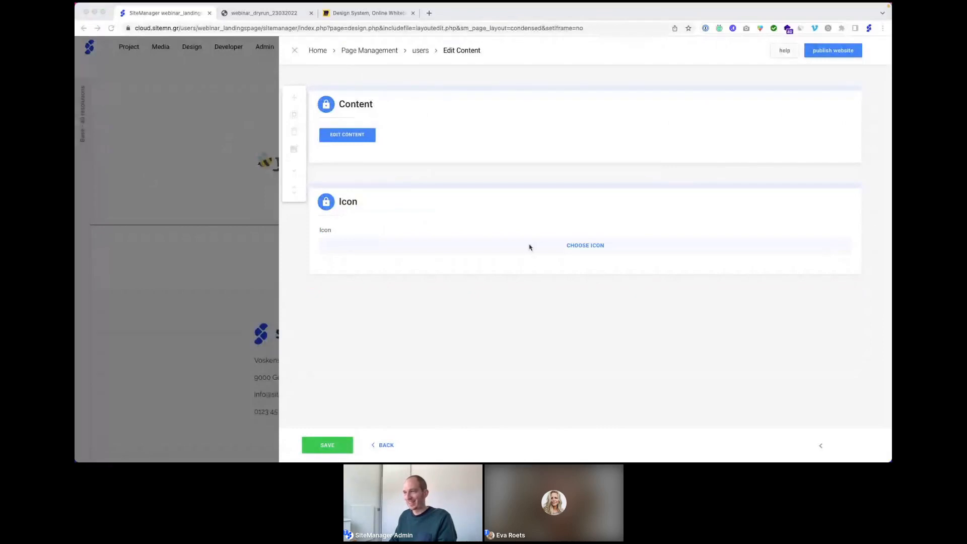
click(357, 134)
click(472, 145)
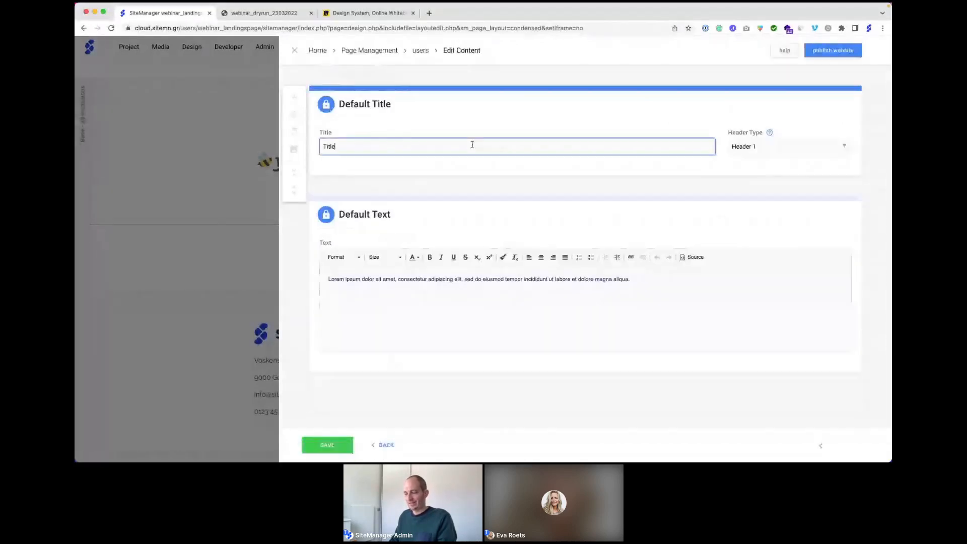
text(Finally a writer-friendly platform)
click(768, 156)
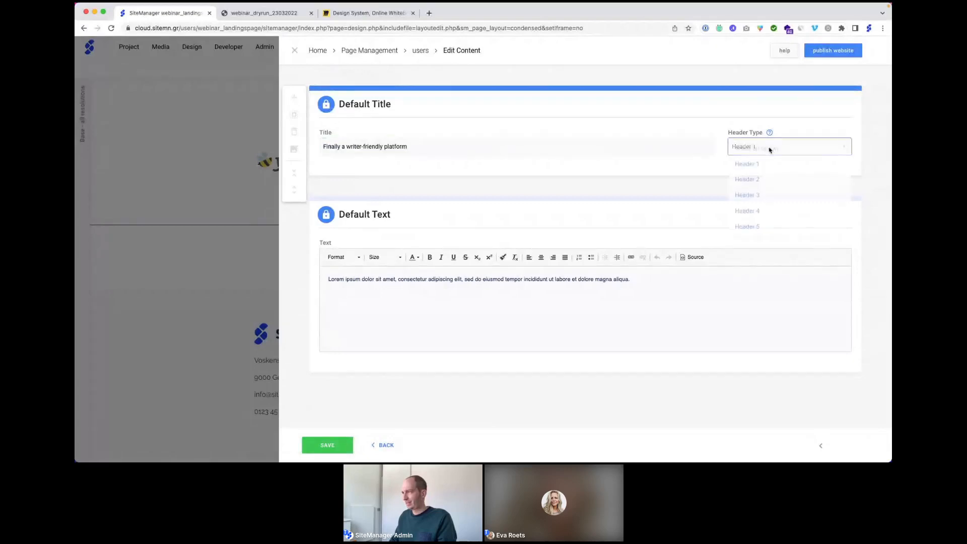
click(761, 210)
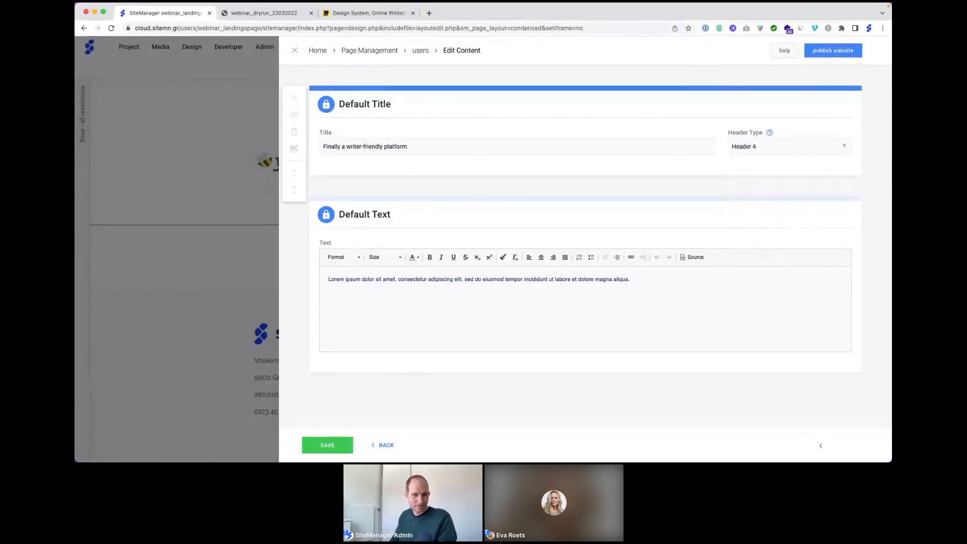
key(super+Tab)
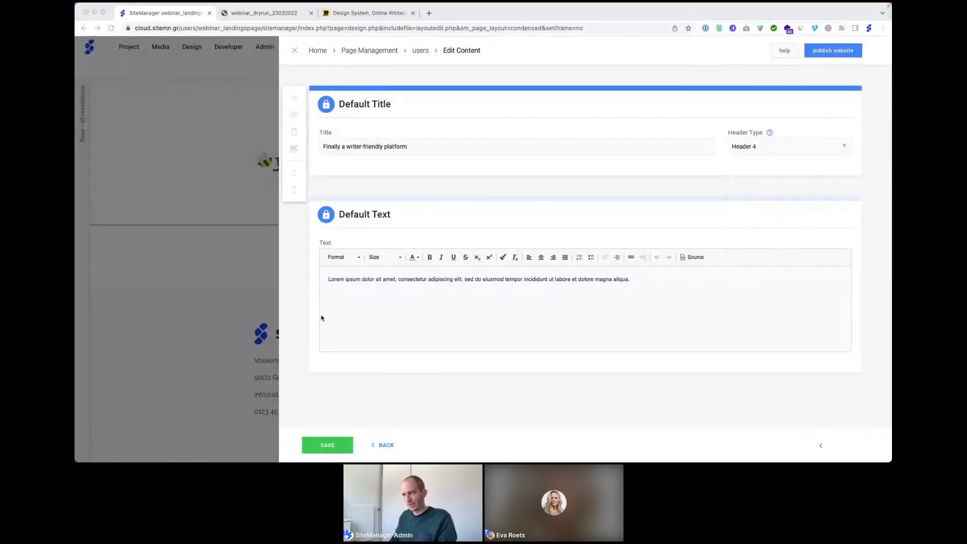
Step: Replace the Lorem ipsum paragraph with the 'Write, edit and publish' description and save
click(369, 281)
triple_click(366, 280)
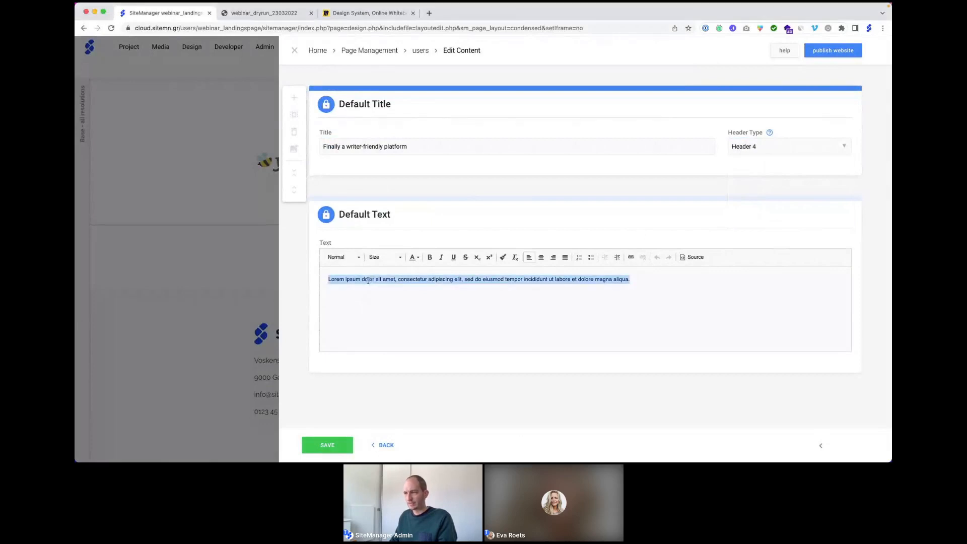
text(Write, edit and publish. Visually. Experience an intuitive visual CMS that works perfectly for everyone who likes to create stories others pass on.)
click(333, 449)
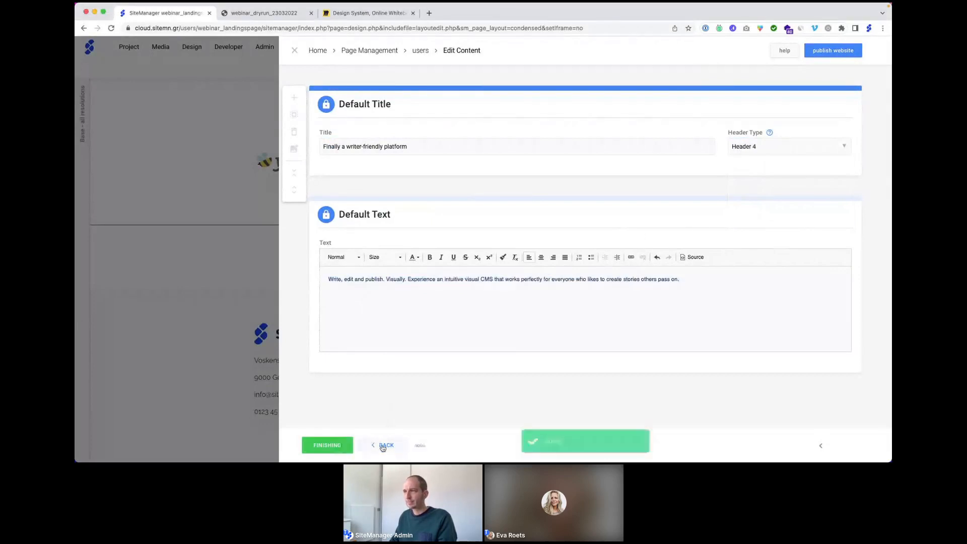
click(384, 446)
Step: Give the third block the Material - Filled 'create' pencil icon and save
click(578, 246)
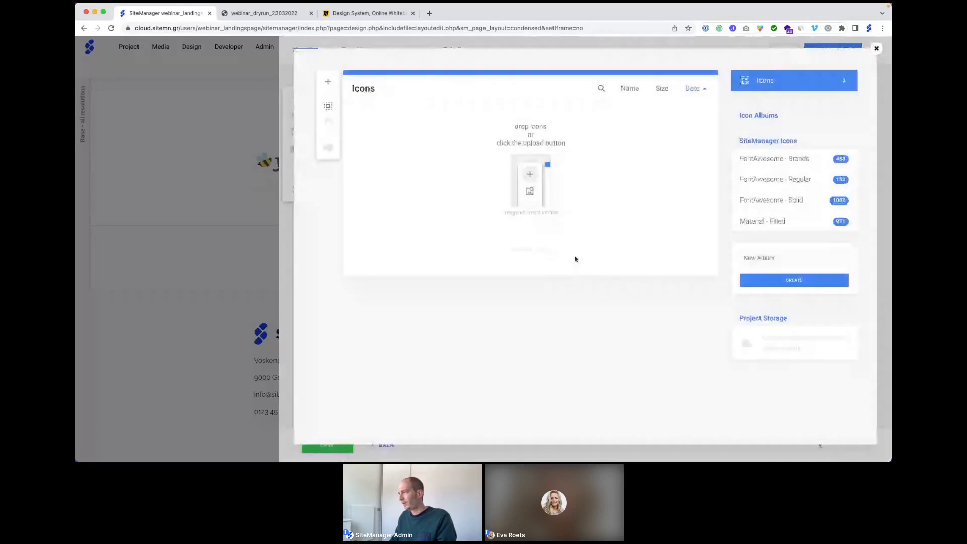
click(775, 221)
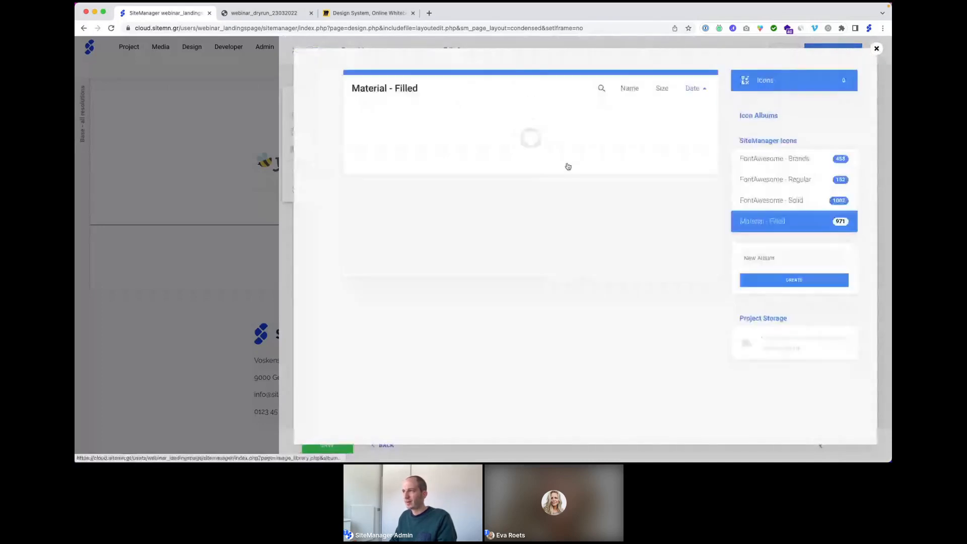
click(600, 88)
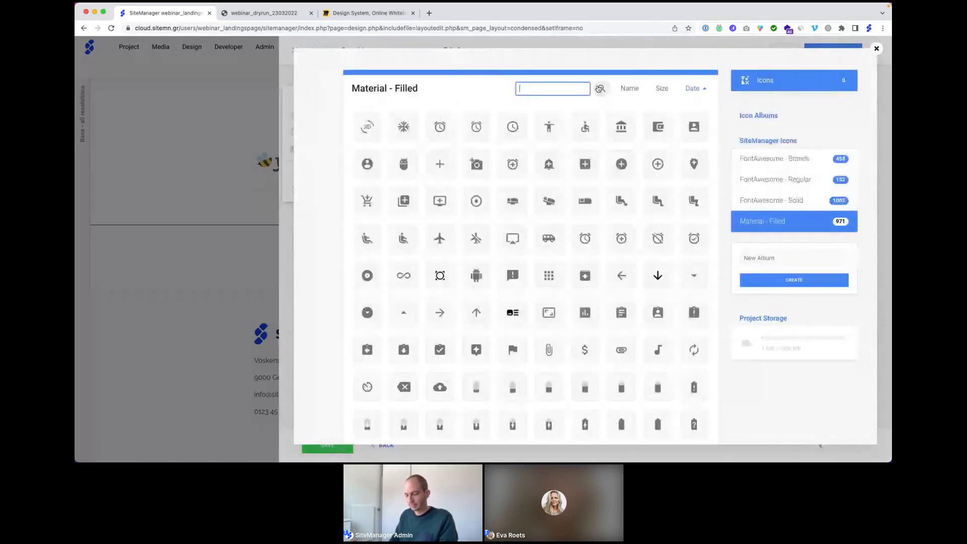
text(ccal)
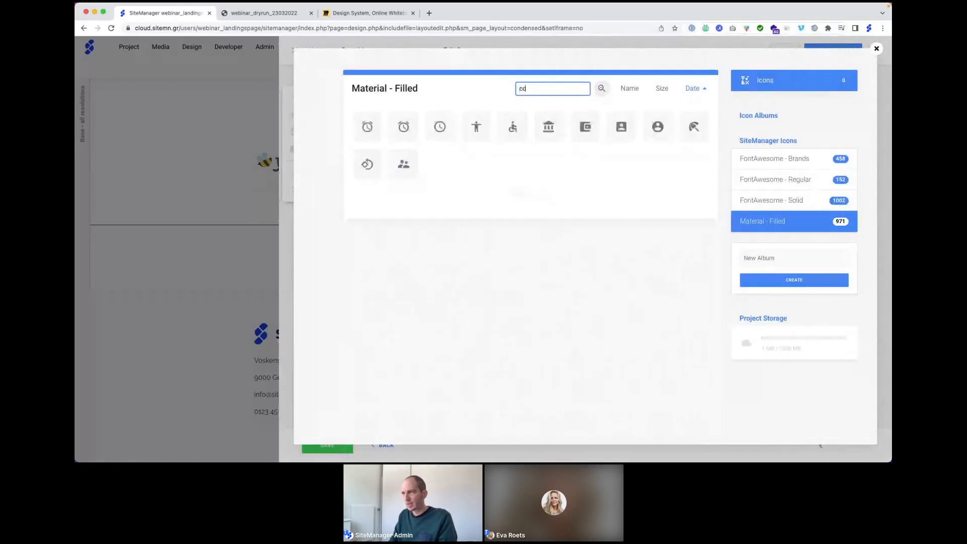
key(BackSpace)
key(BackSpace)
key(BackSpace)
text(re)
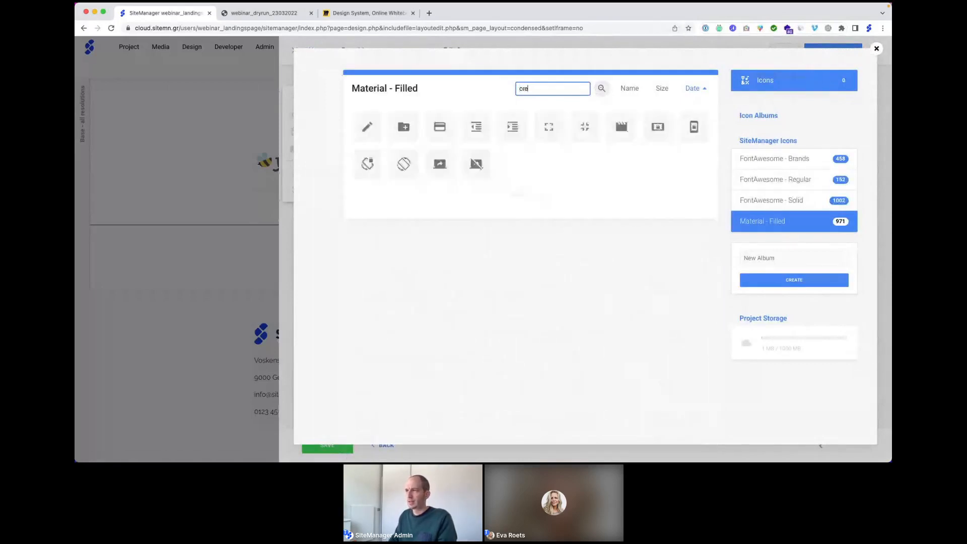
click(367, 130)
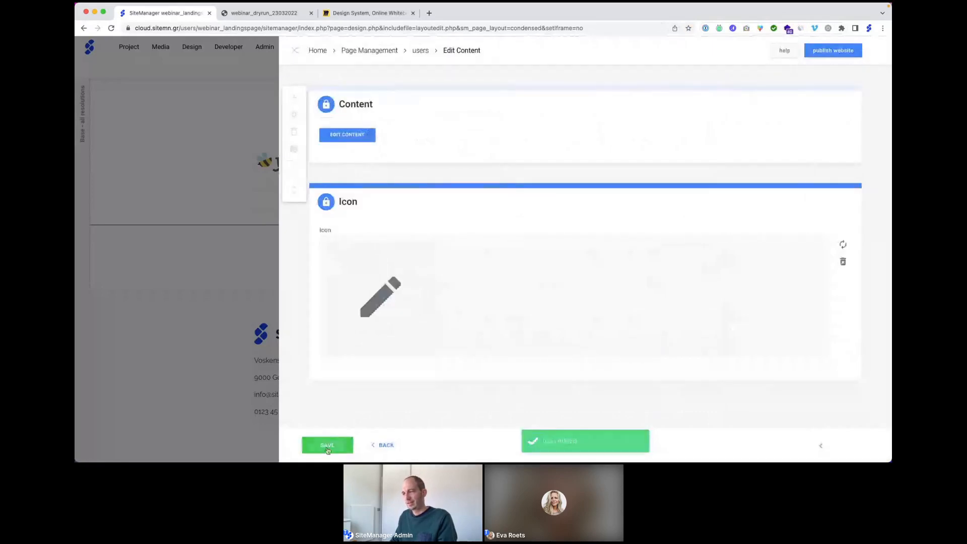
click(327, 450)
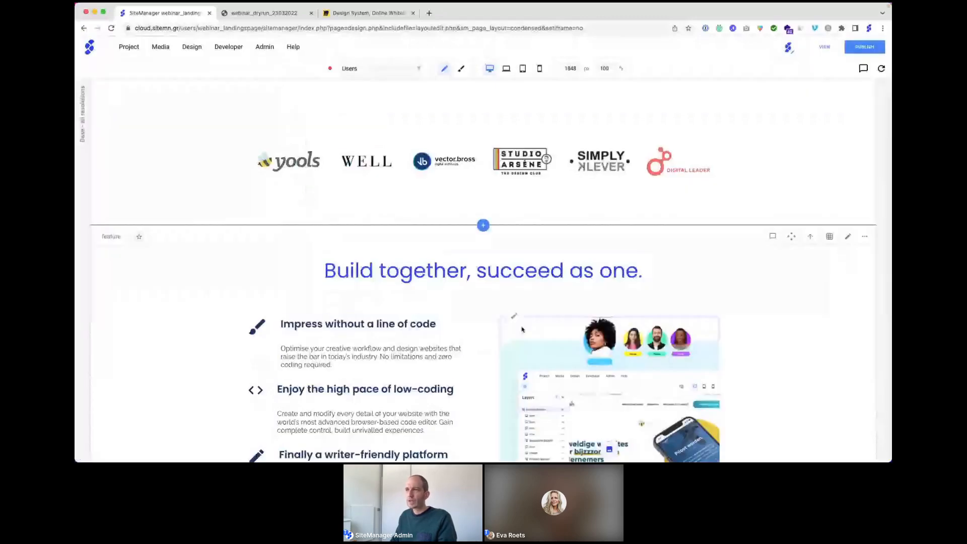
Step: Reopen the 'Build together' section's layout editor showing width, gap and layout properties
scroll(522, 329, down, 5)
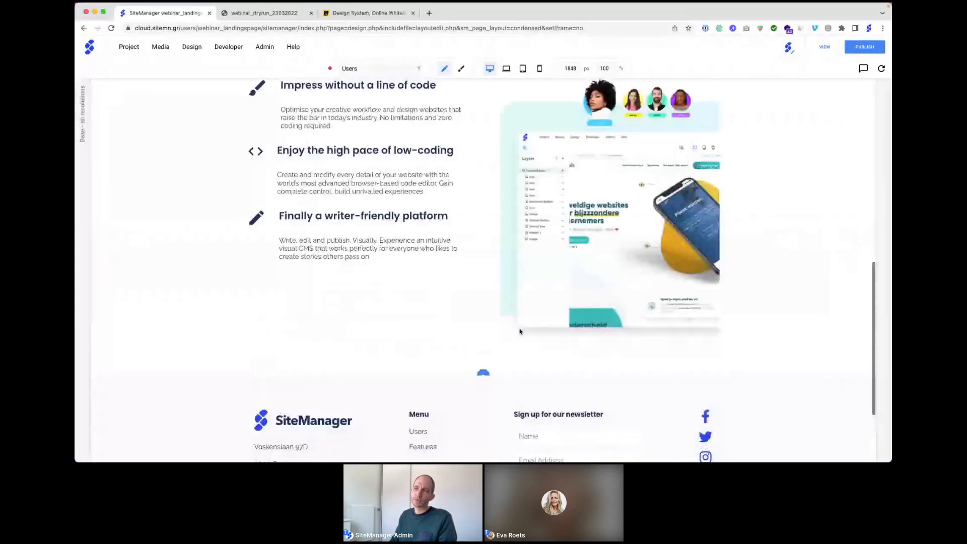
scroll(520, 330, up, 2)
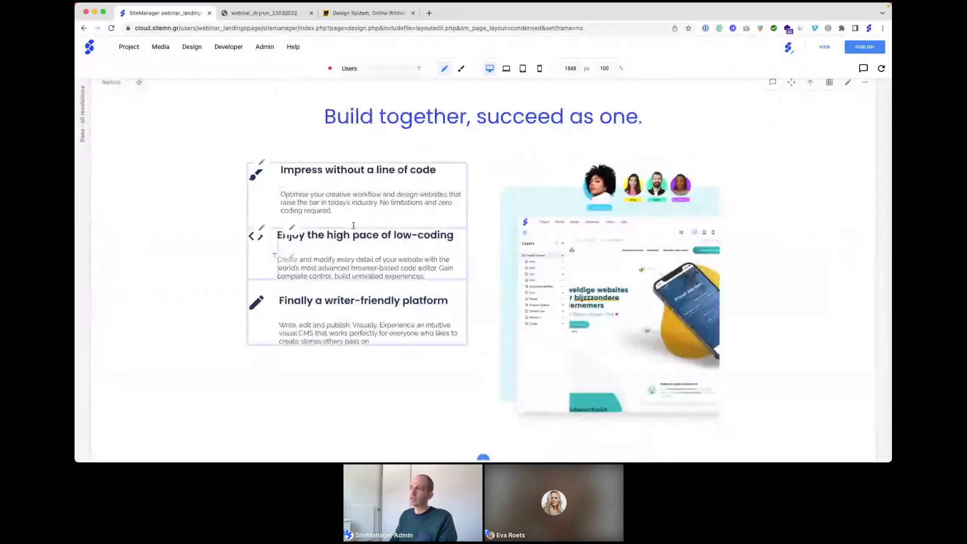
click(829, 82)
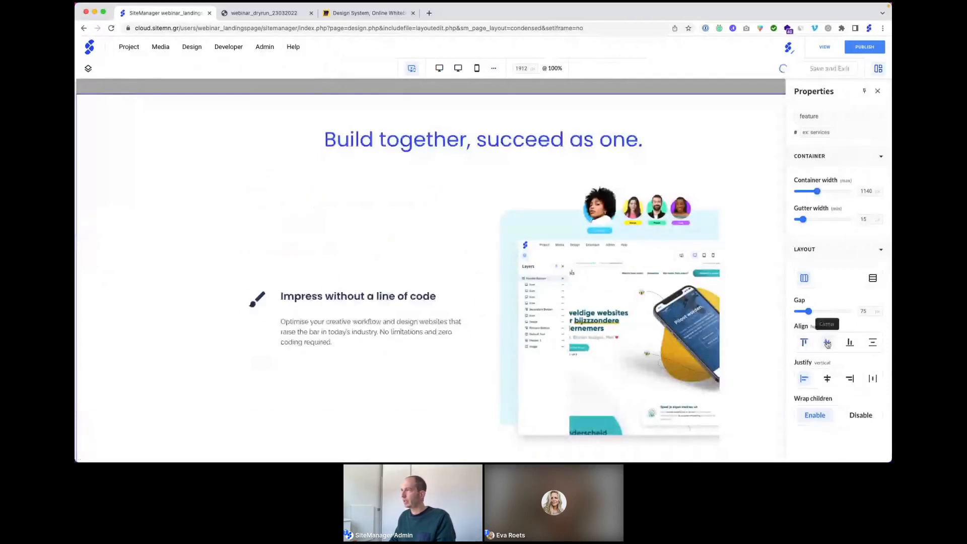
click(828, 69)
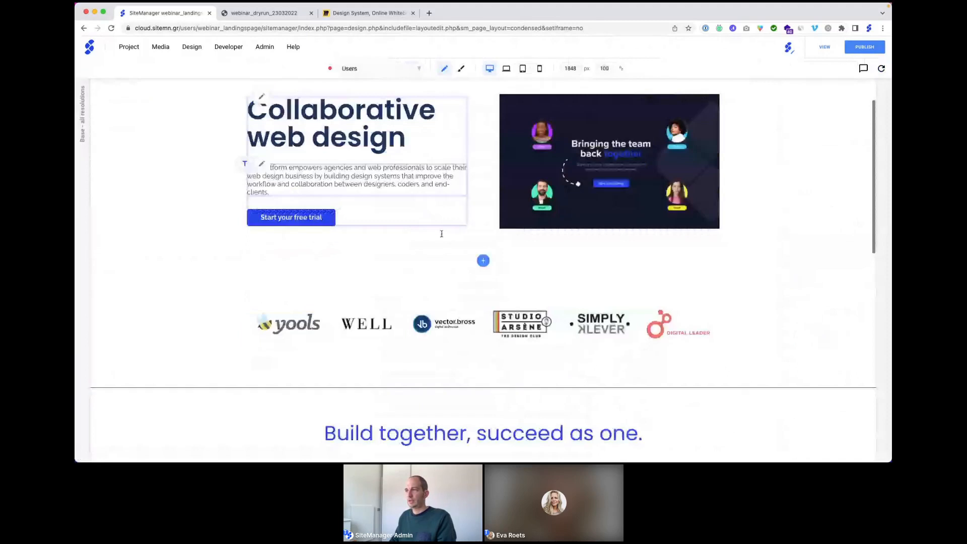
scroll(441, 233, down, 10)
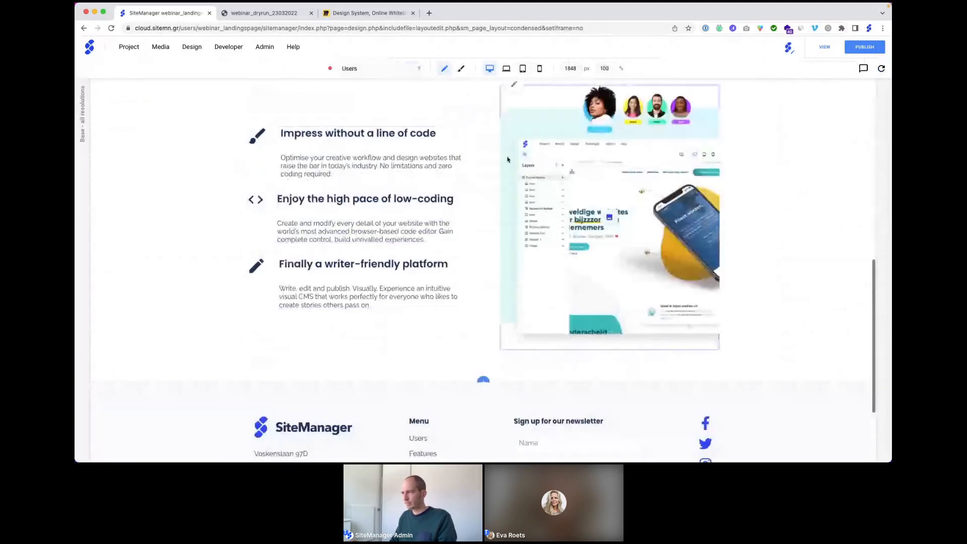
scroll(507, 159, up, 2)
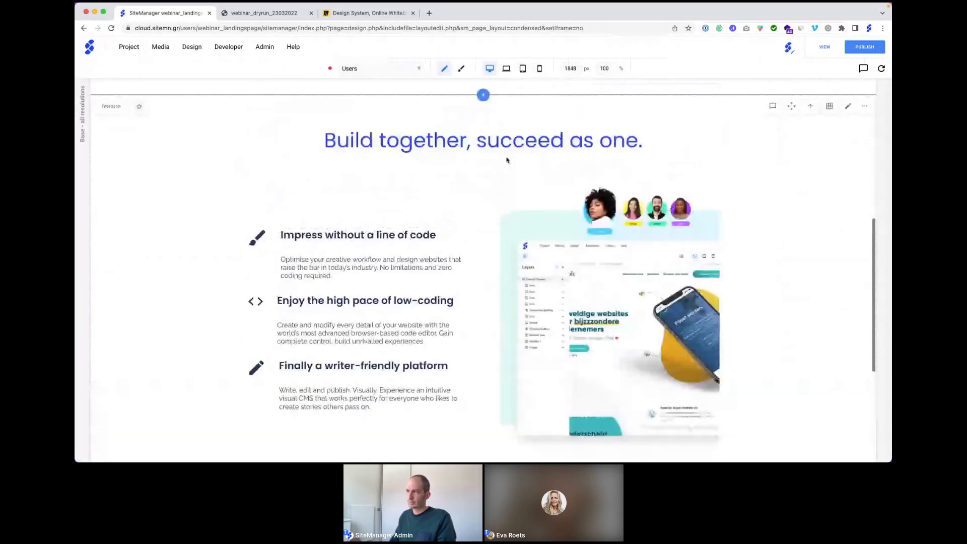
scroll(507, 169, down, 1)
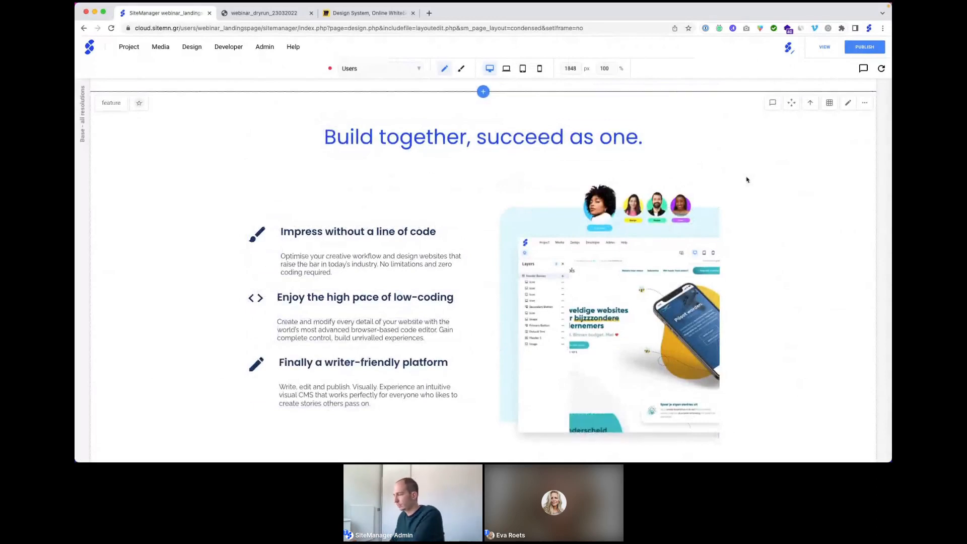
scroll(747, 180, down, 1)
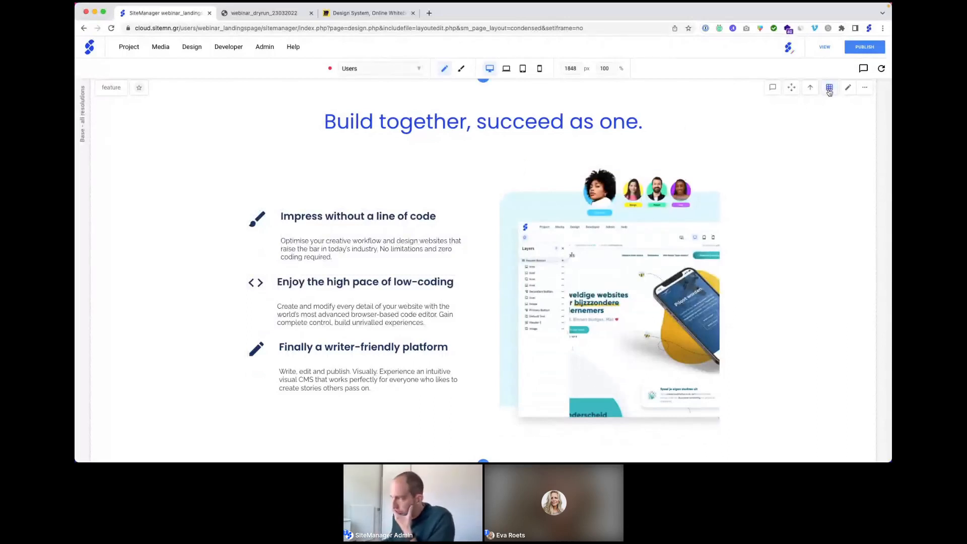
scroll(826, 135, up, 2)
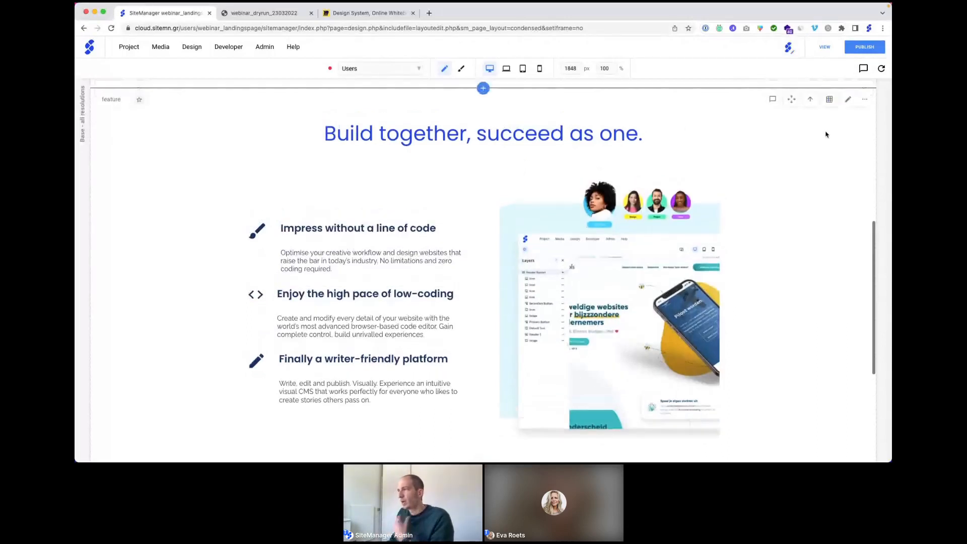
click(829, 100)
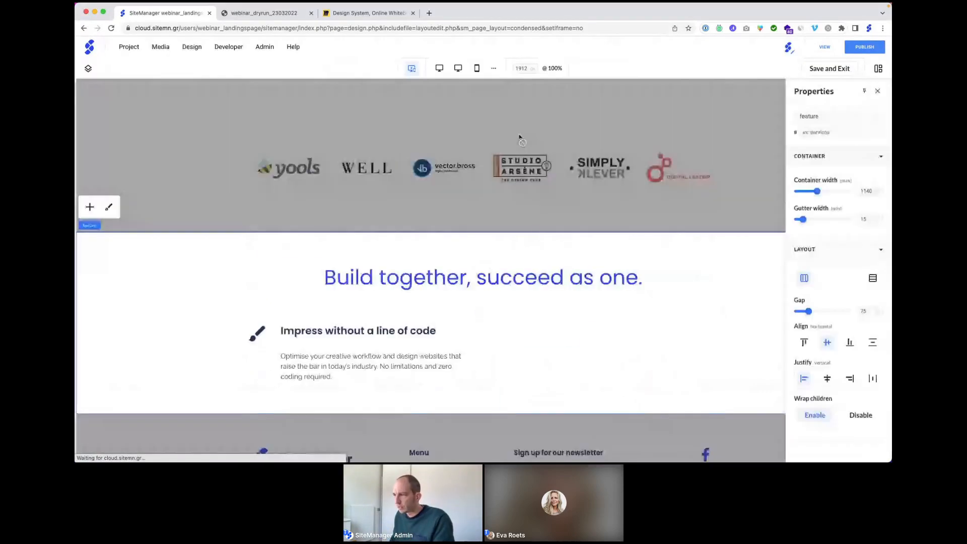
Step: At mobile width, stack the section's items vertically and set the Content block width to 100
click(476, 68)
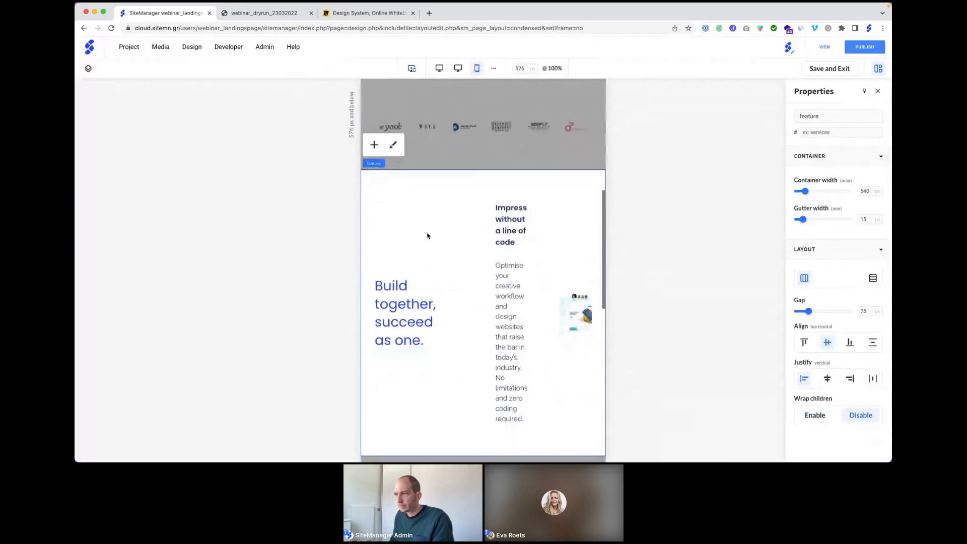
click(870, 280)
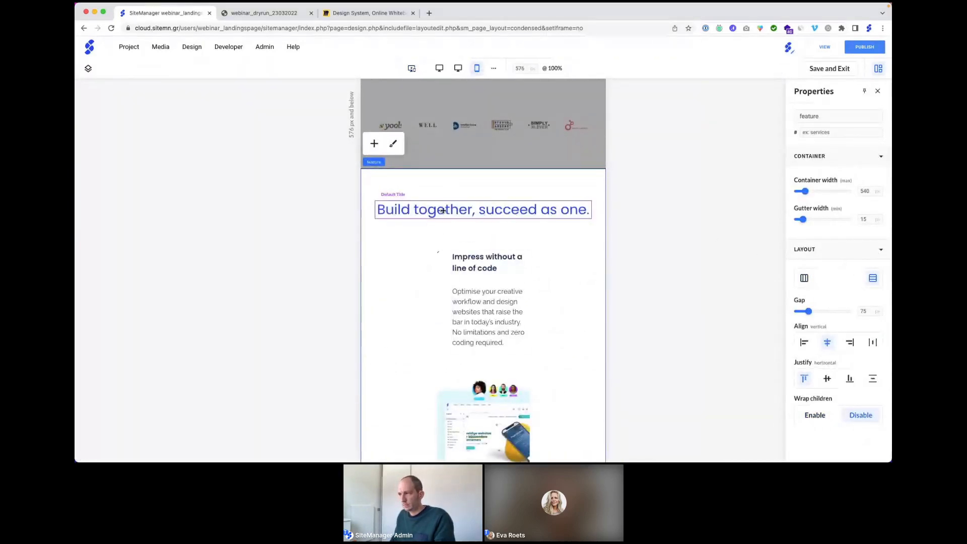
click(88, 69)
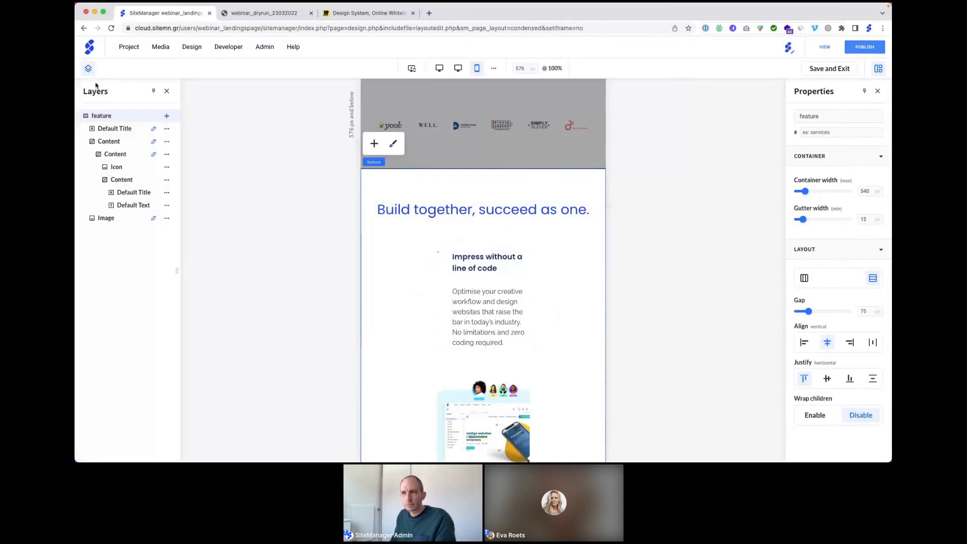
click(112, 143)
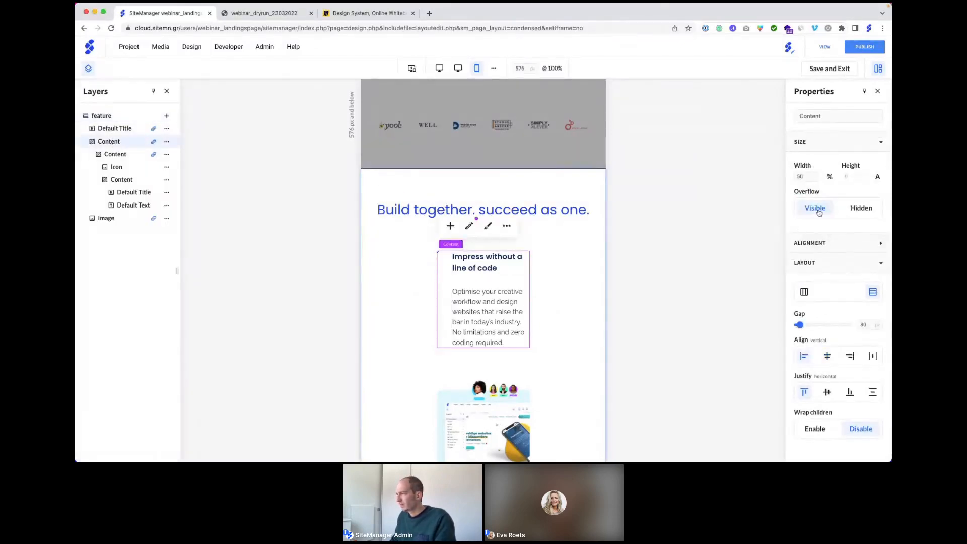
drag(809, 178, 787, 177)
text(10)
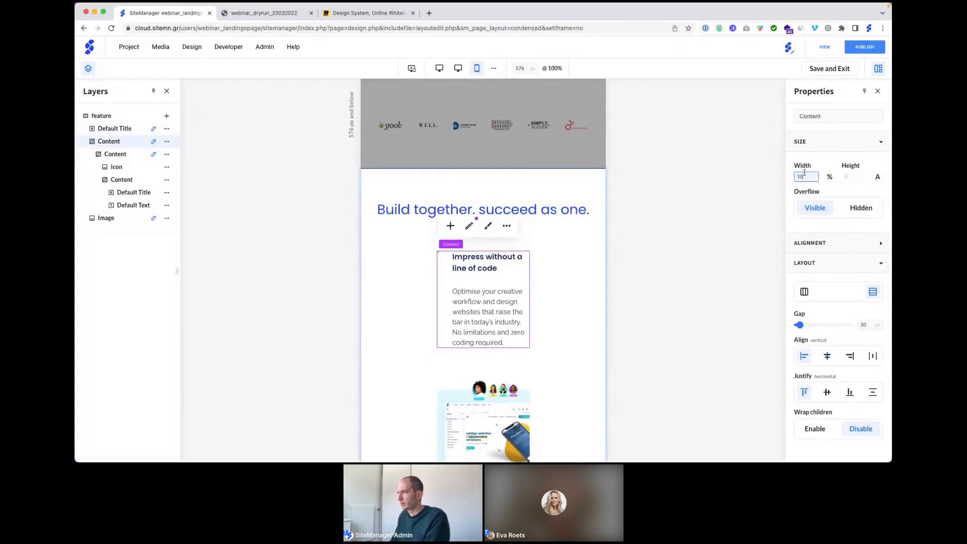
text(0)
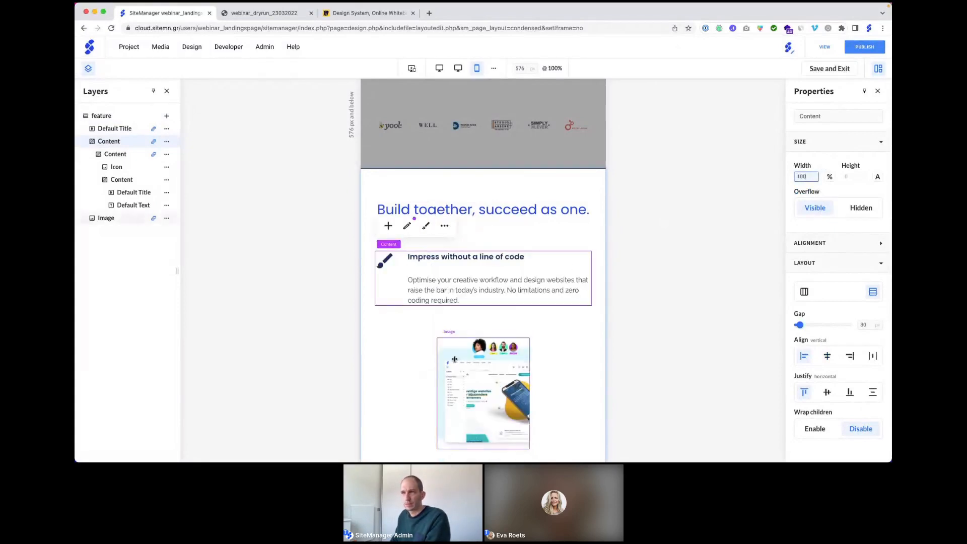
Step: Set the image width to 100% on mobile, then save and return to the desktop page
click(454, 359)
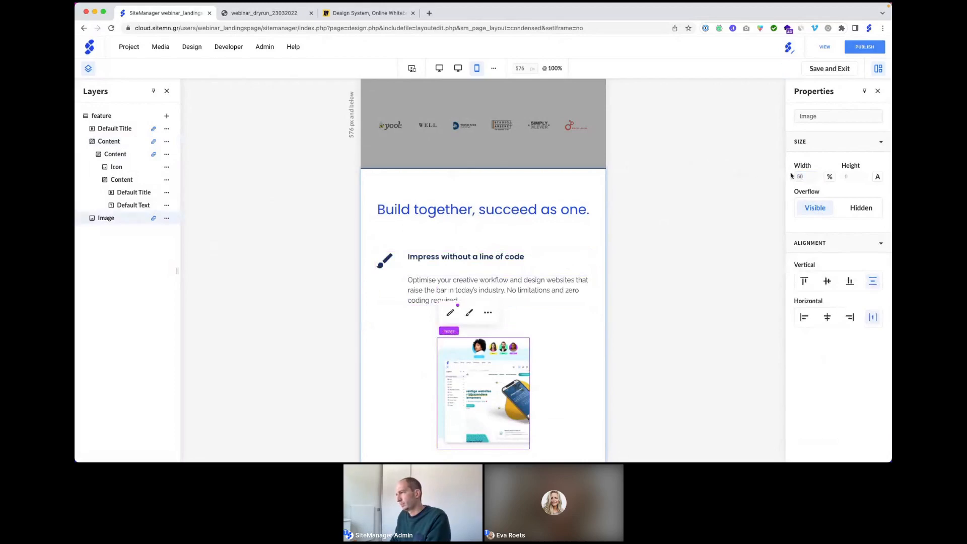
drag(806, 176, 789, 177)
text(100)
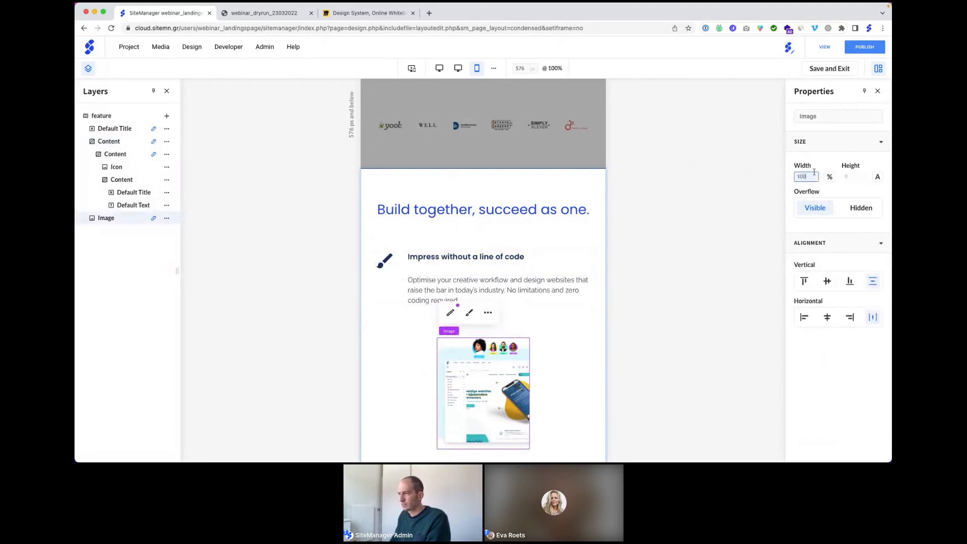
click(822, 163)
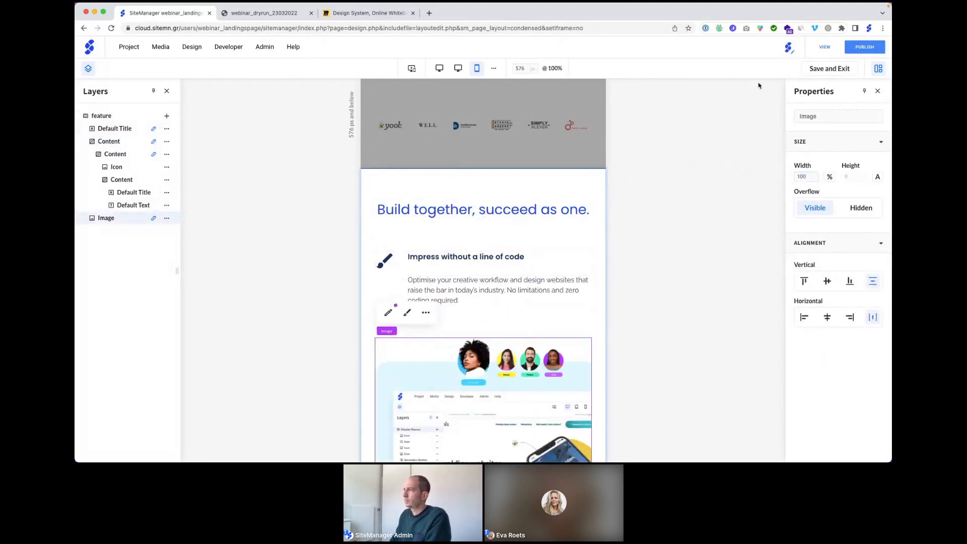
click(821, 69)
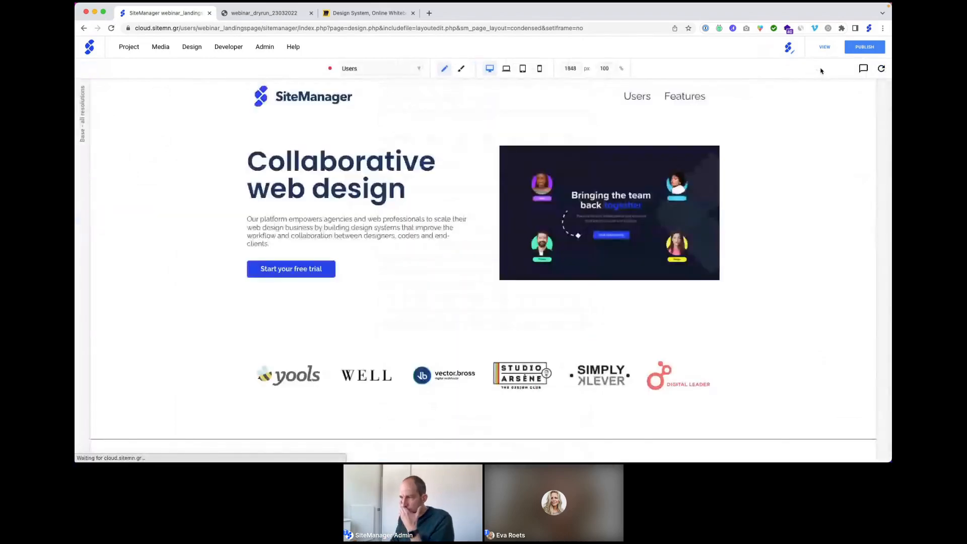
scroll(448, 266, down, 1)
scroll(450, 267, down, 10)
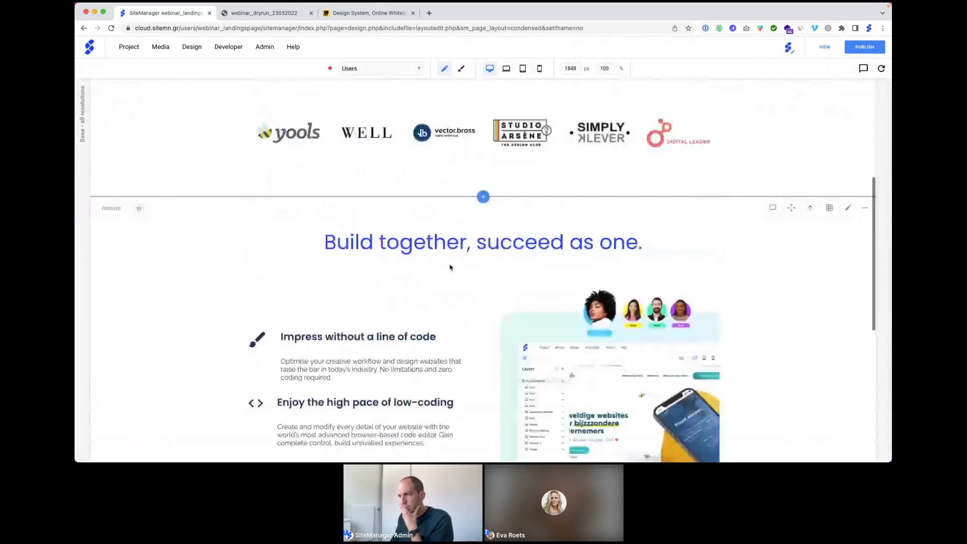
scroll(449, 267, up, 1)
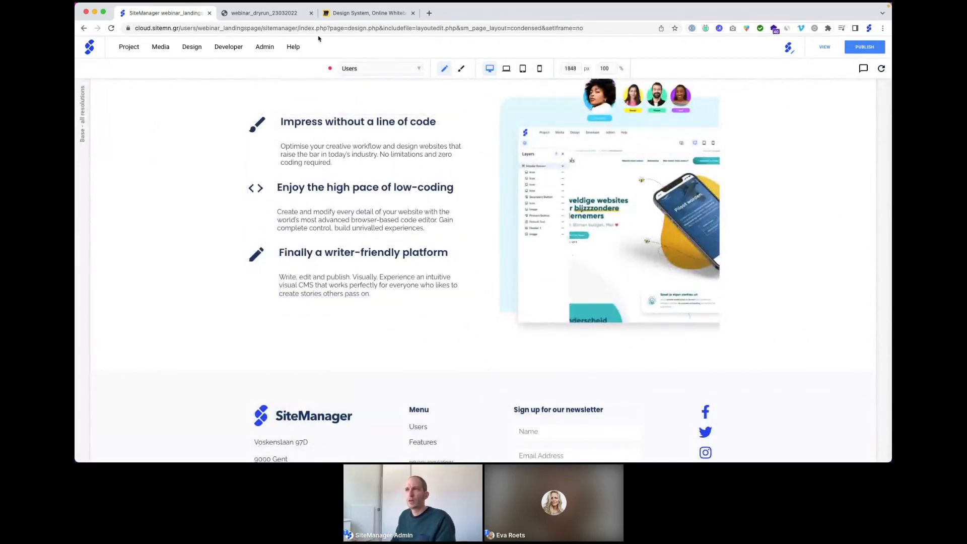
Step: Scroll the live webinar_dryrun page to study the 'Split the workload' reference section
click(246, 13)
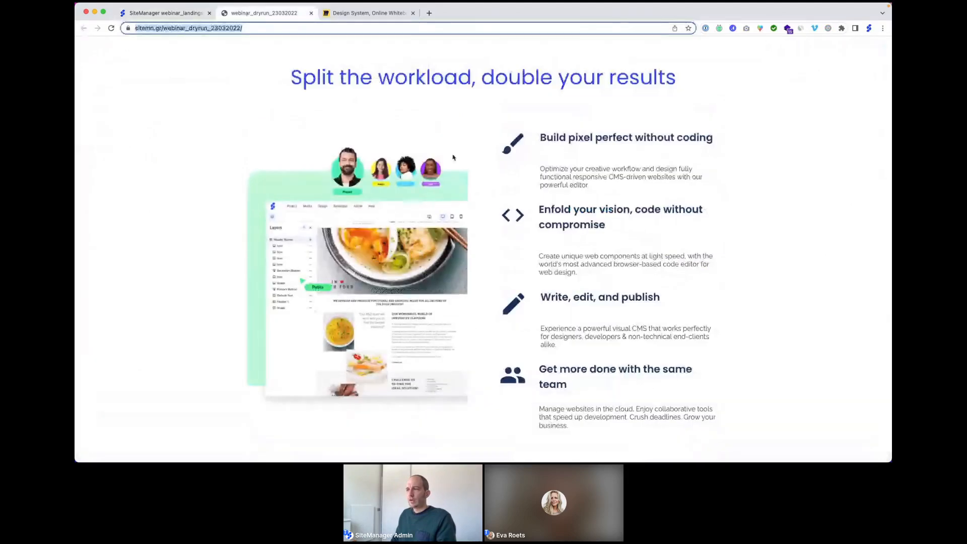
scroll(498, 193, down, 7)
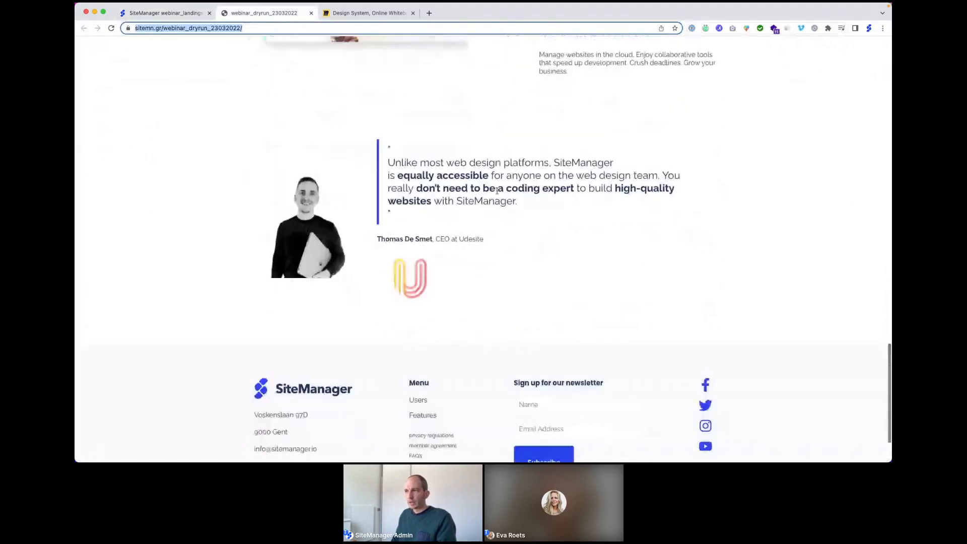
scroll(497, 191, up, 4)
scroll(497, 191, up, 3)
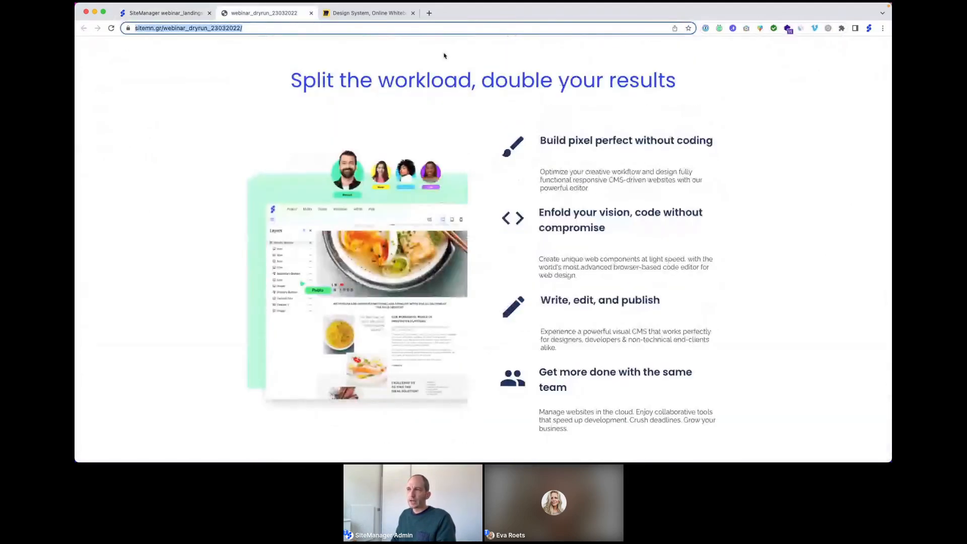
scroll(396, 97, up, 6)
scroll(396, 97, down, 5)
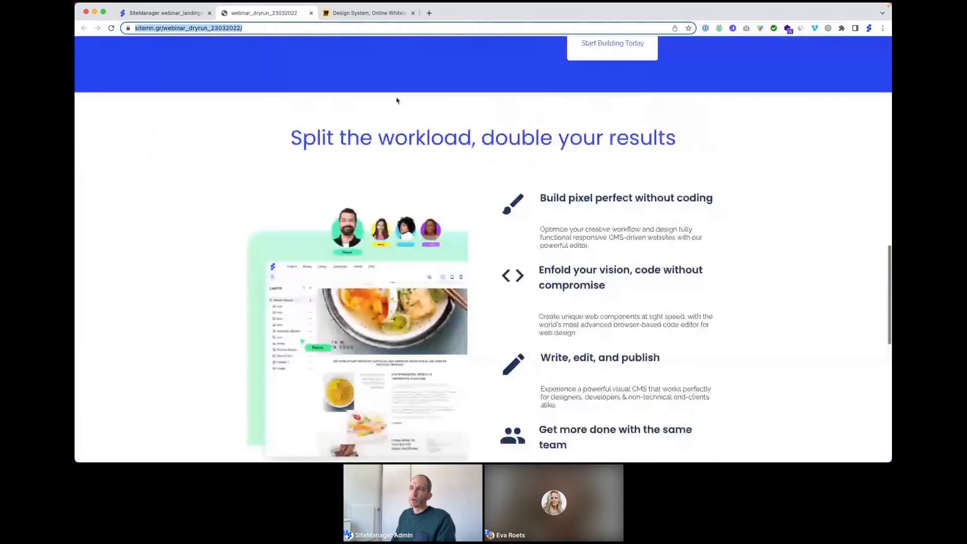
scroll(397, 100, down, 1)
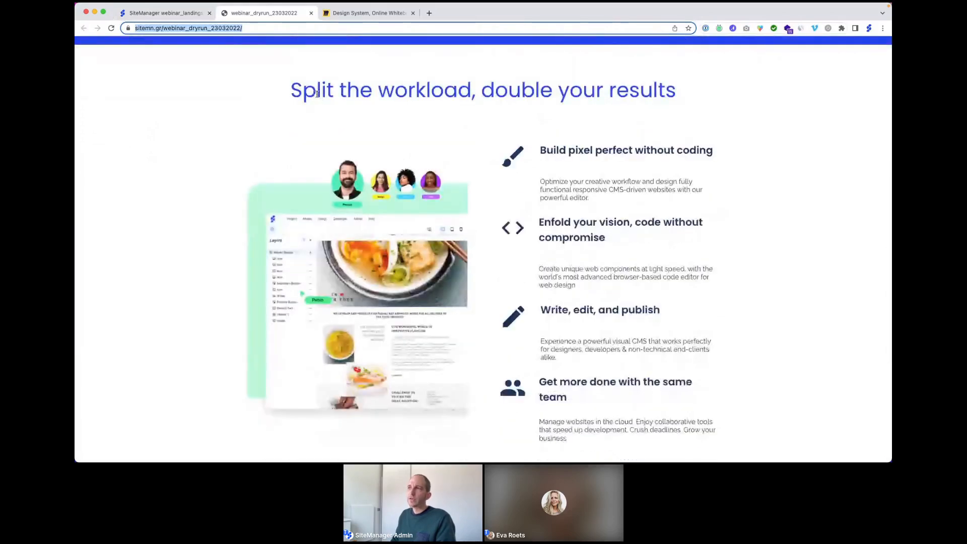
scroll(379, 112, up, 7)
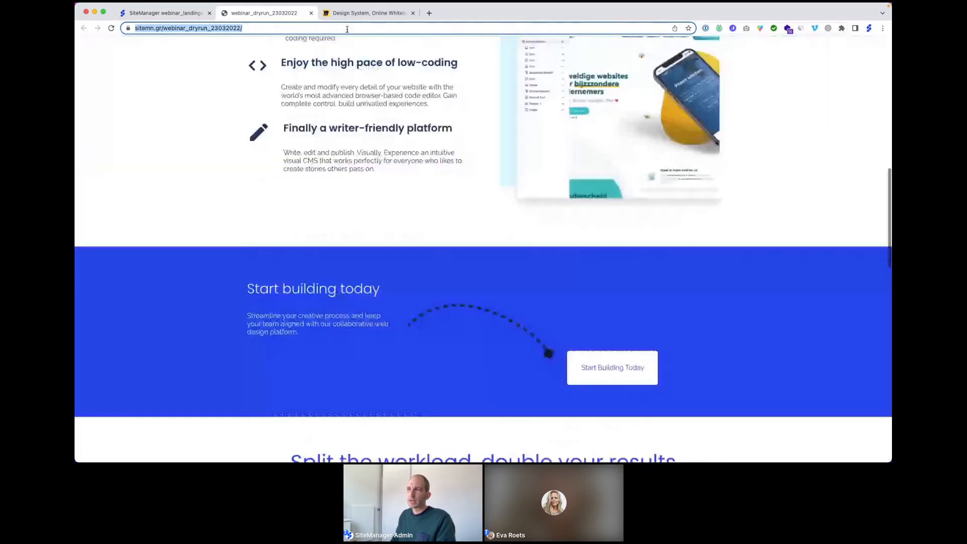
Step: Glance at the Miro design-system whiteboard, recheck the live page, and return to SiteManager
click(363, 13)
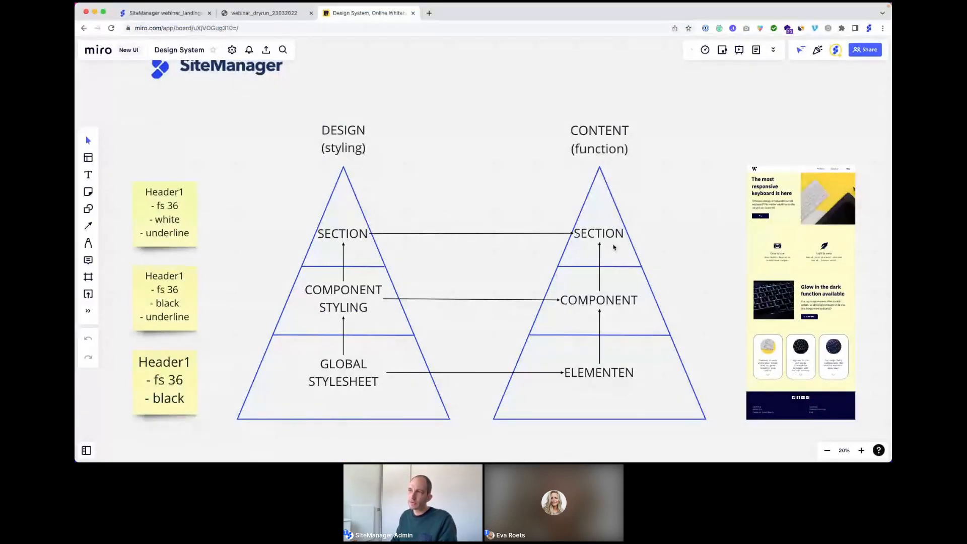
click(264, 12)
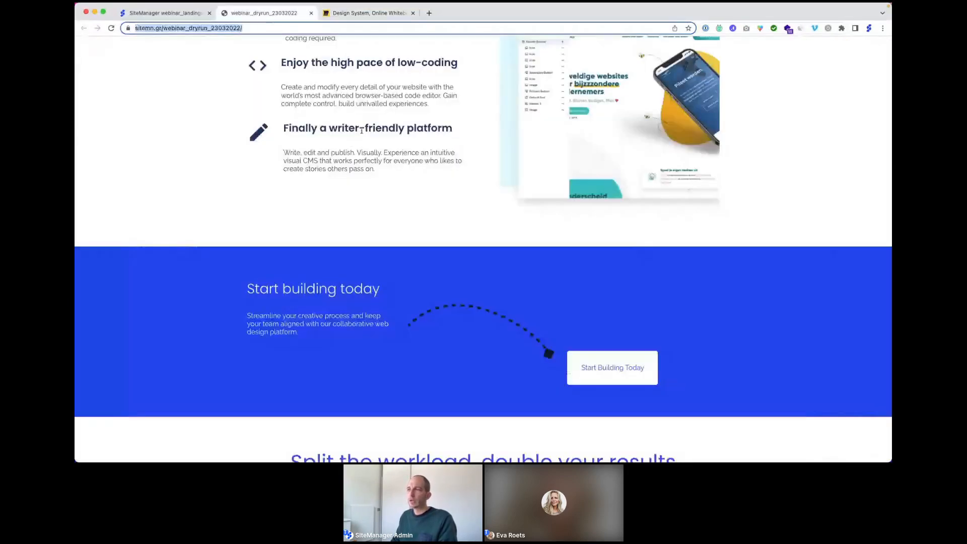
scroll(542, 340, up, 10)
scroll(382, 150, up, 4)
scroll(438, 212, down, 9)
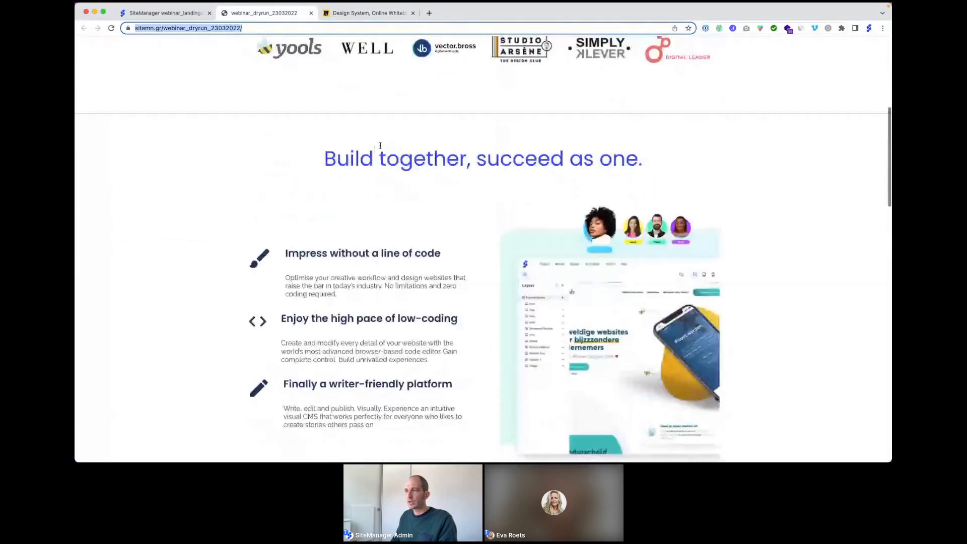
scroll(439, 214, down, 5)
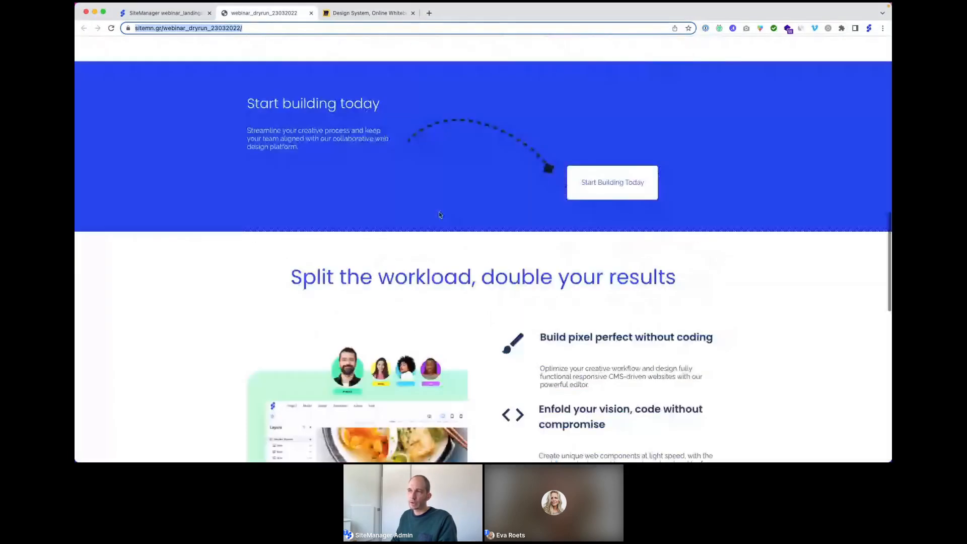
scroll(440, 214, down, 3)
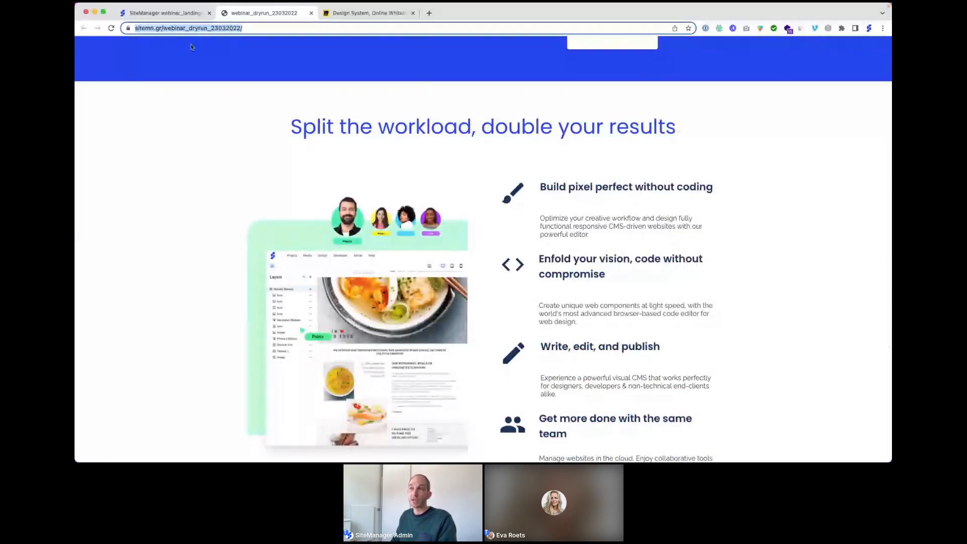
click(167, 13)
Step: Insert the installed 'feature' component from the library as a new section above the footer
click(229, 46)
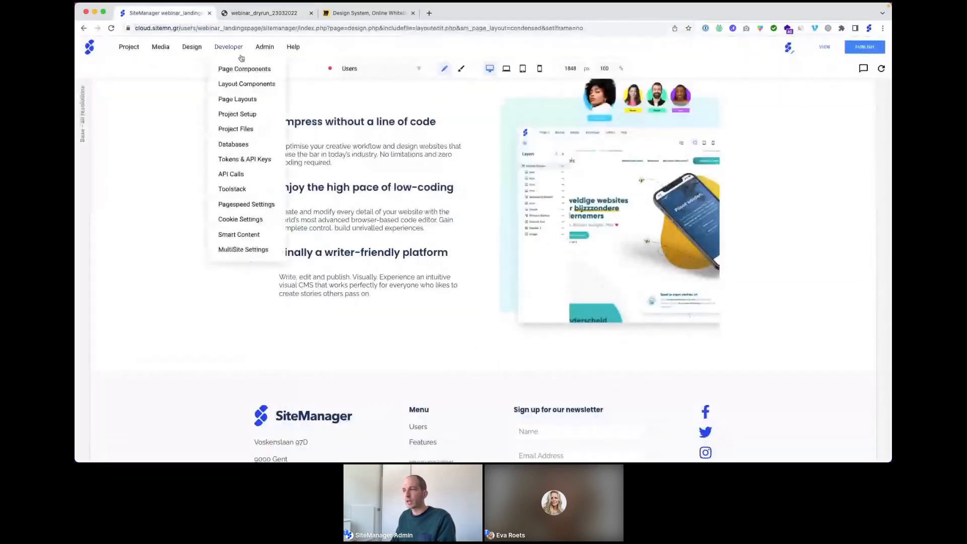
scroll(474, 301, down, 1)
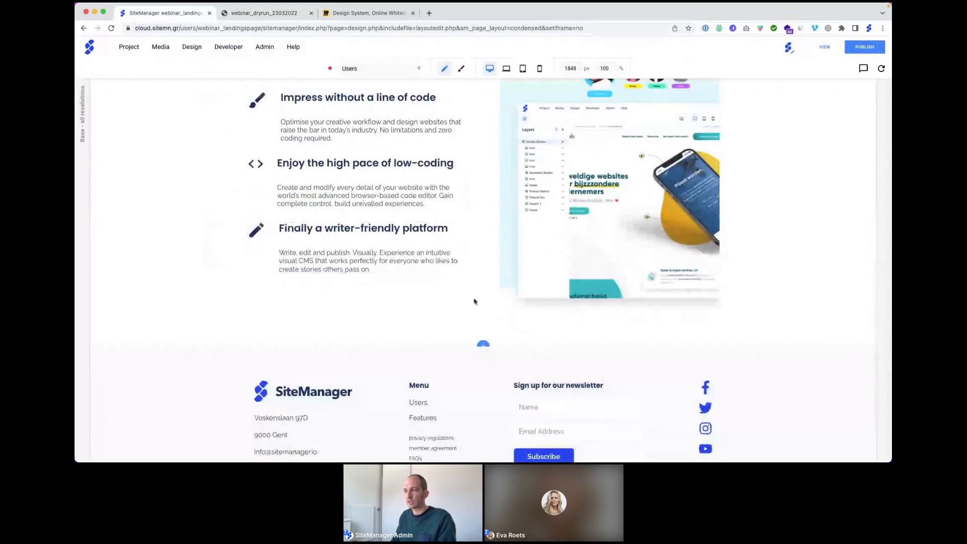
click(483, 344)
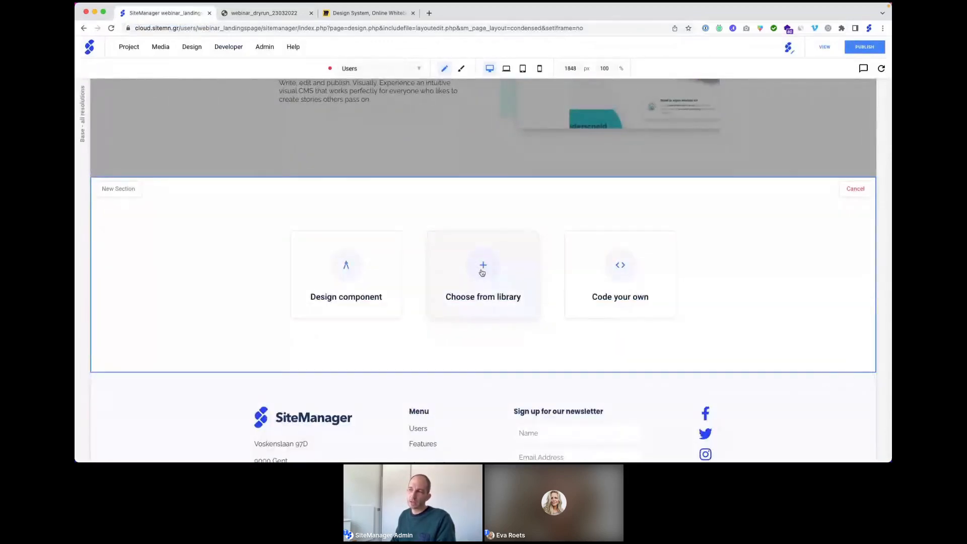
click(482, 273)
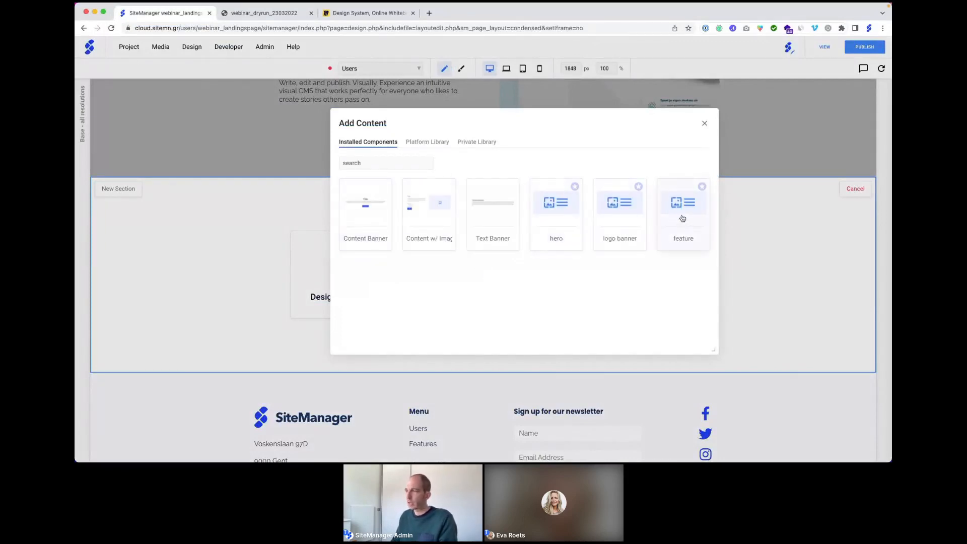
click(424, 143)
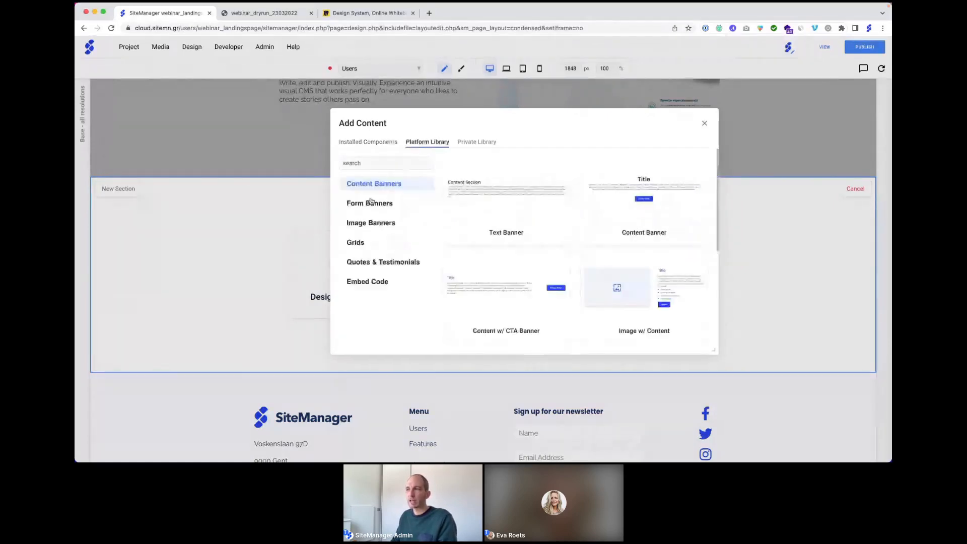
click(482, 143)
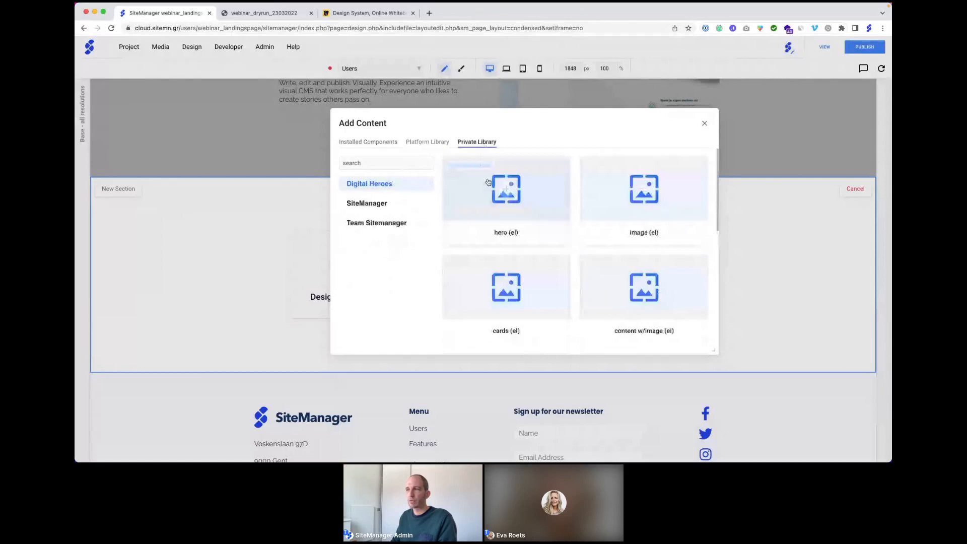
click(363, 142)
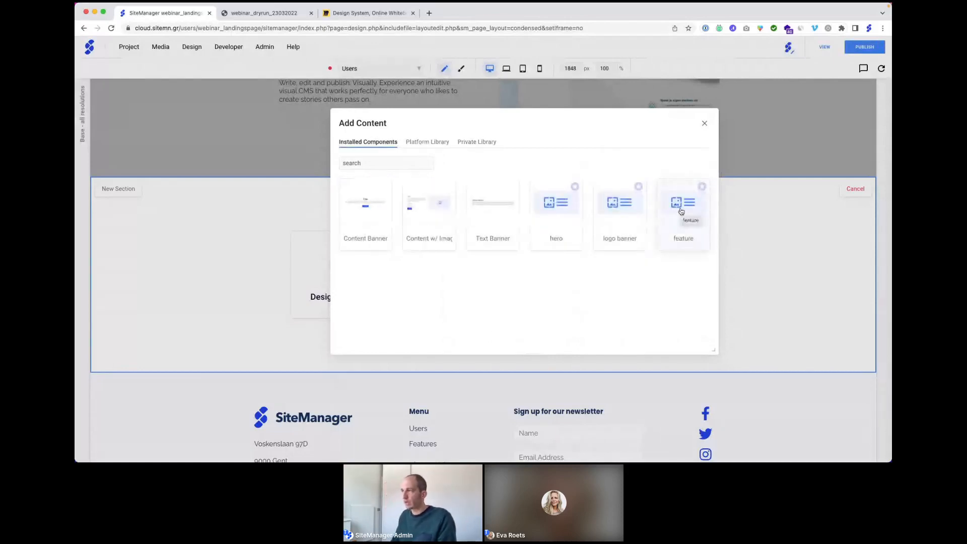
click(681, 211)
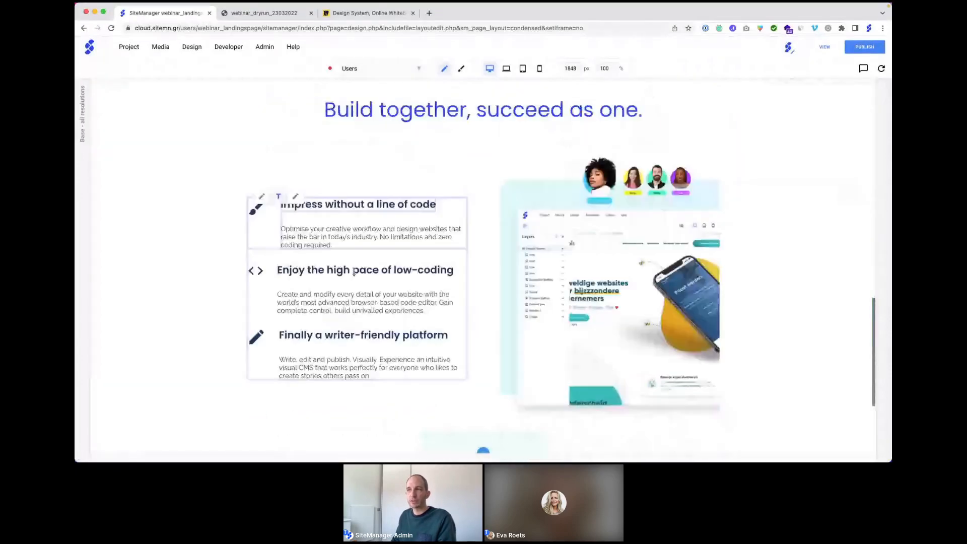
Step: Change the new section's heading to 'Split the workload, double your results'
scroll(354, 271, down, 1)
scroll(459, 214, up, 3)
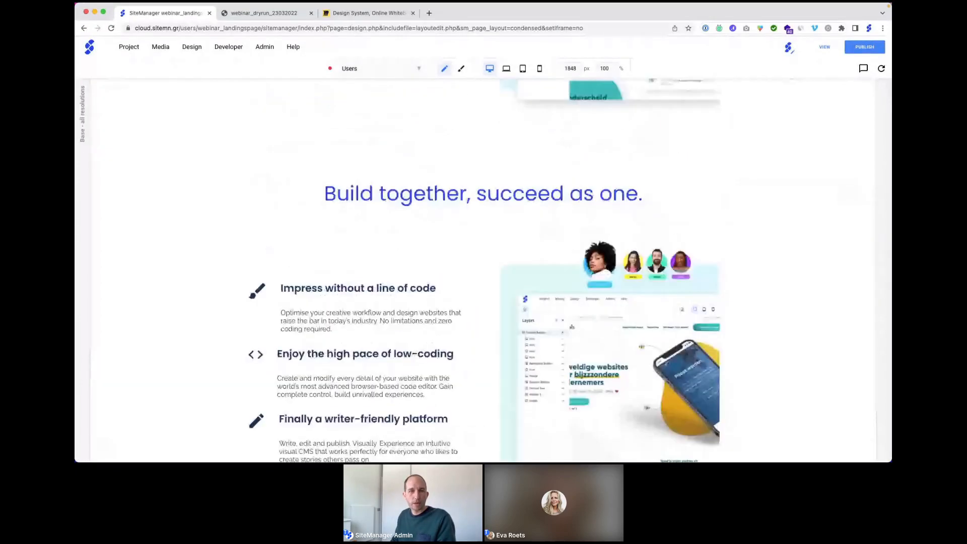
key(super+Tab)
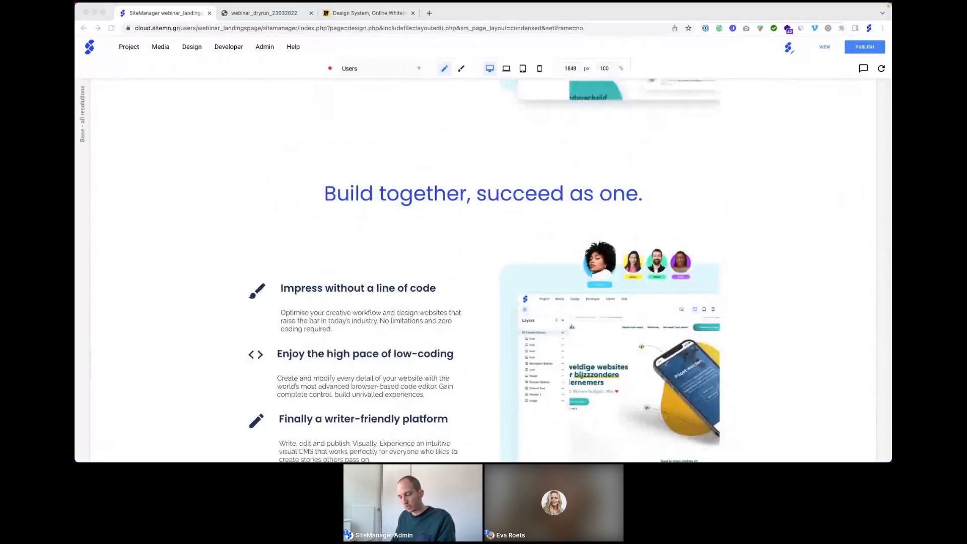
click(391, 195)
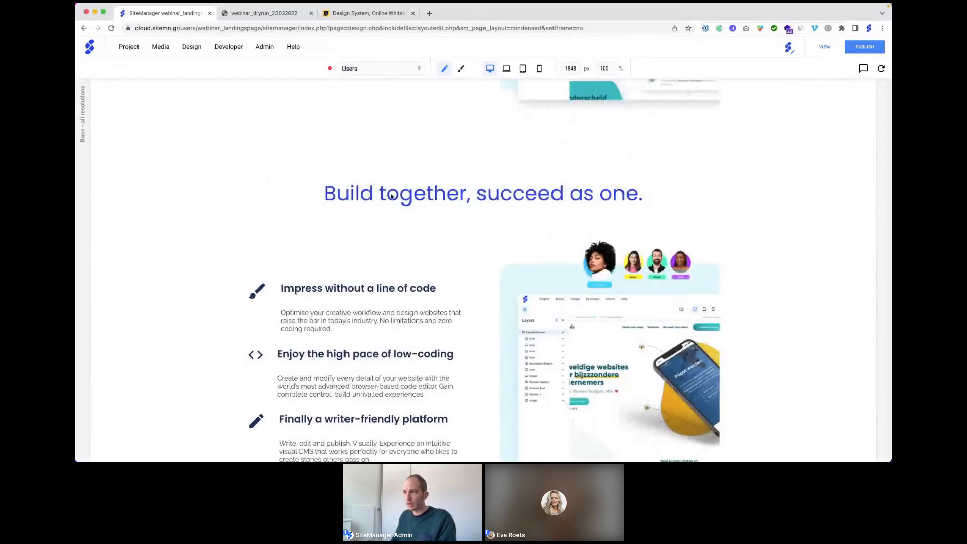
double_click(392, 195)
triple_click(391, 195)
text(Split the workload, double your results)
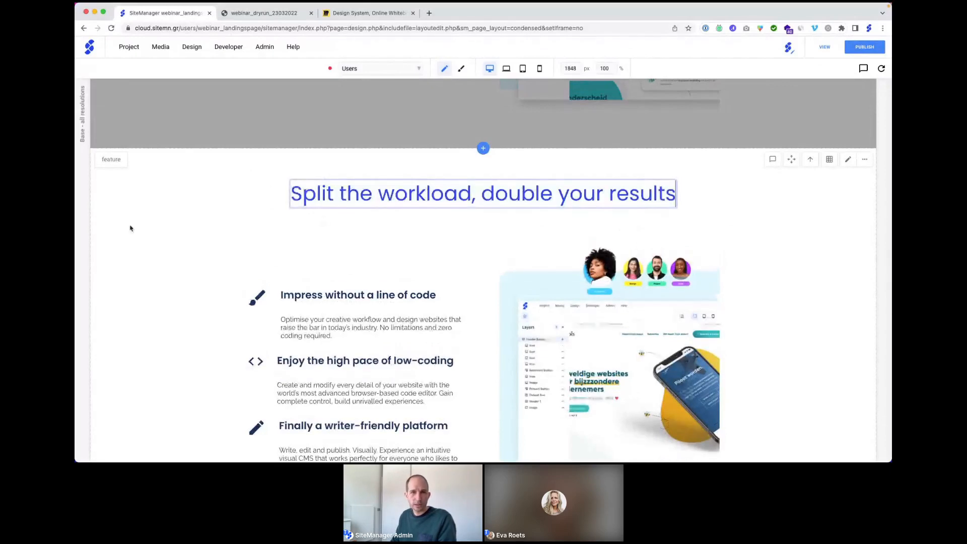
key(super+Tab)
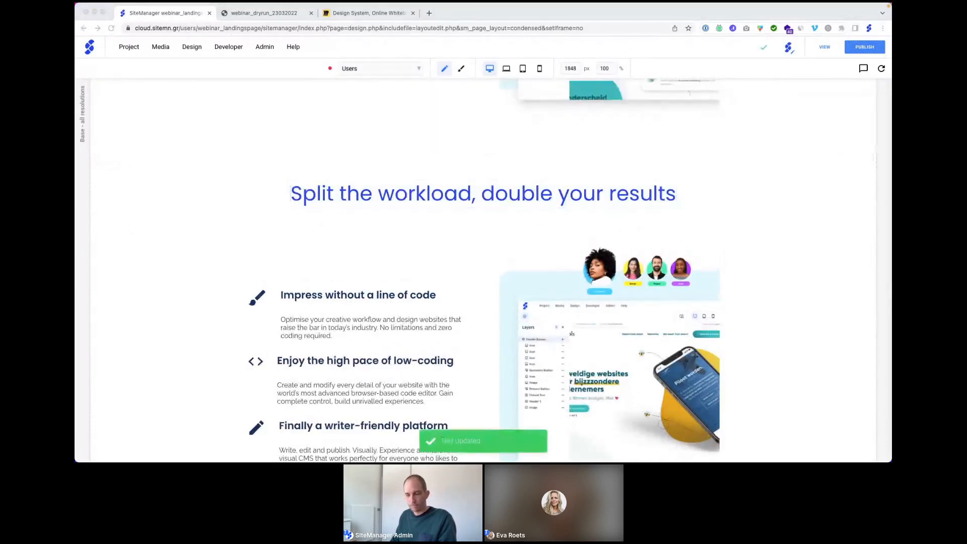
Step: Rename the first feature title to 'Build pixel perfect without coding'
click(324, 294)
triple_click(324, 295)
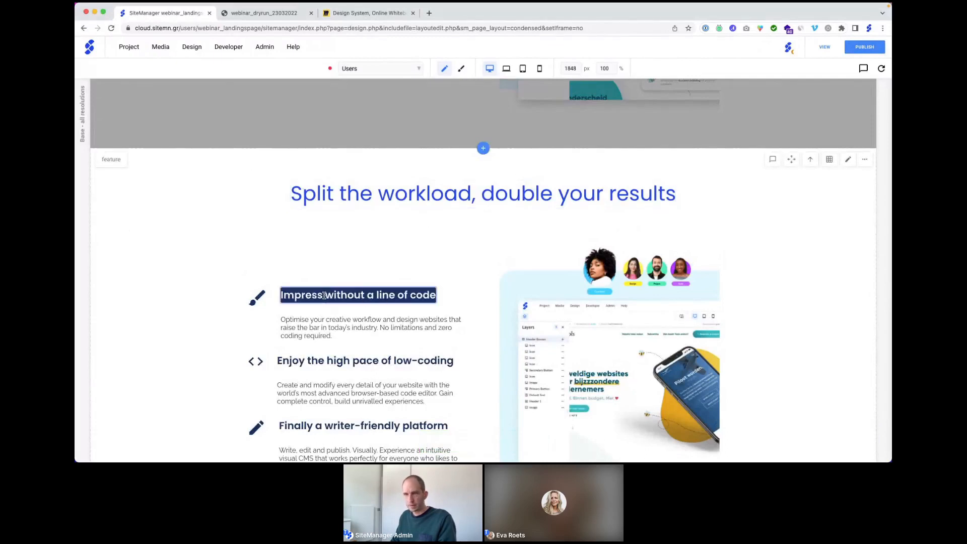
text(Build pixel perfect without coding)
key(super+Tab)
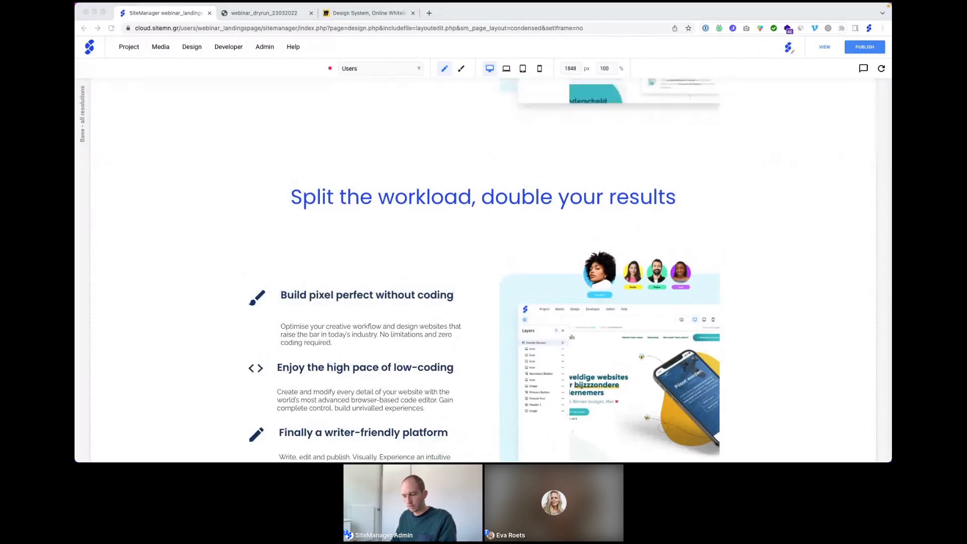
key(super+Tab)
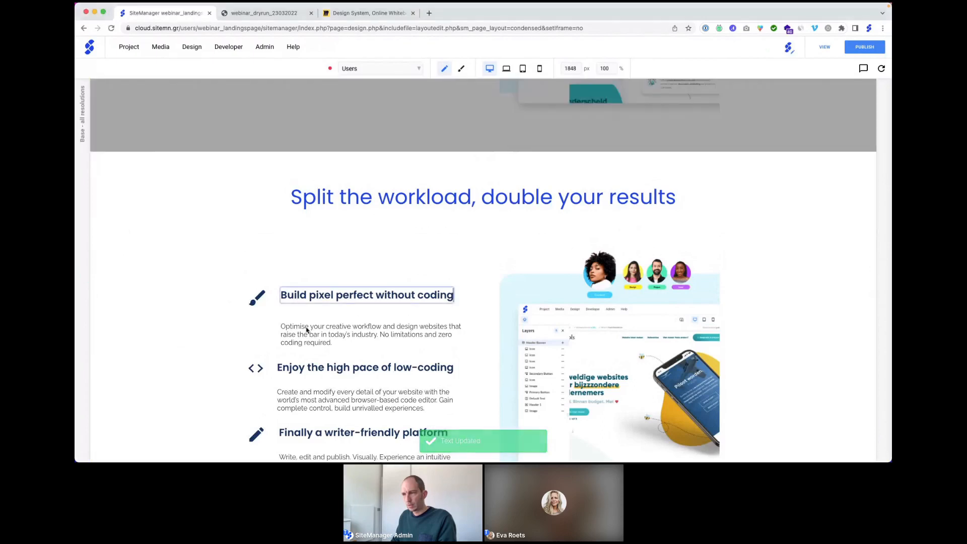
Step: Replace the first feature's description with the CMS-driven responsive websites text, removing the empty line
click(308, 330)
triple_click(308, 330)
text(Optimize your creative workflow and design fully functional responsive CMS-driven websites with our powerful editor.)
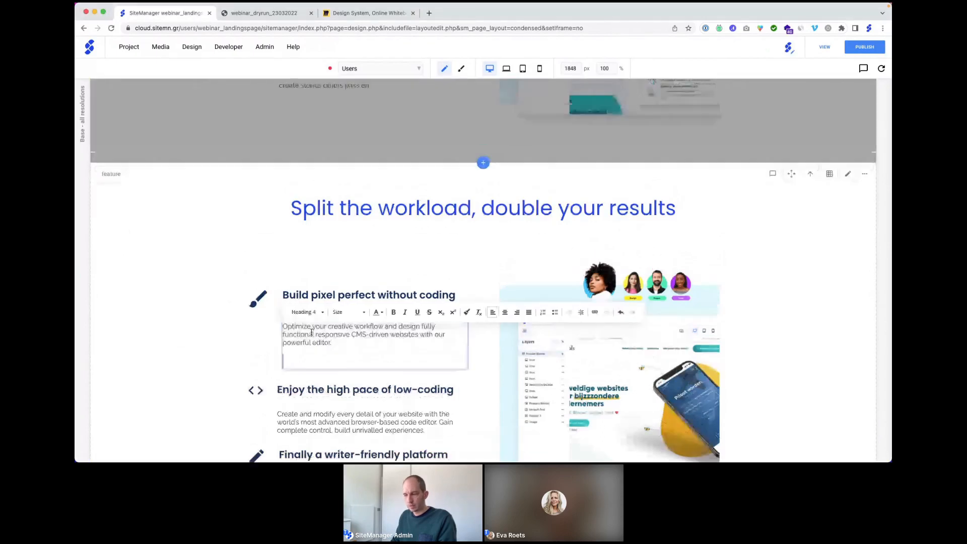
key(BackSpace)
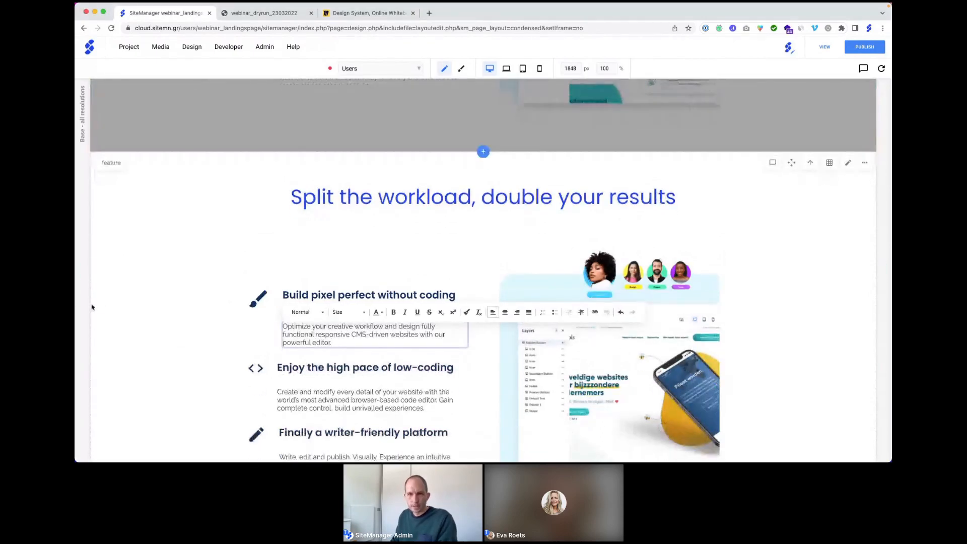
key(super+Tab)
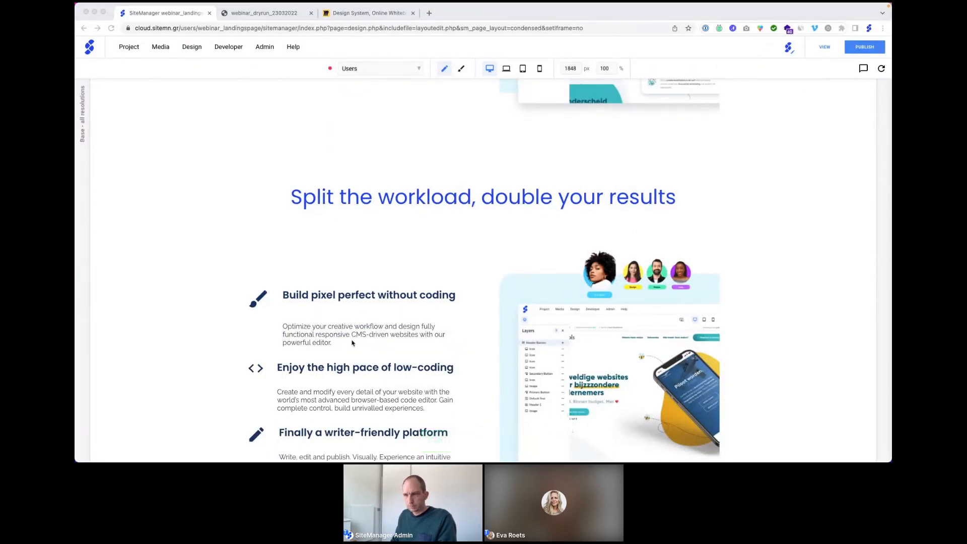
Step: Retitle the second block 'Enfold your vision, code without compromise' and paste its web components description
scroll(349, 344, down, 1)
scroll(350, 344, down, 1)
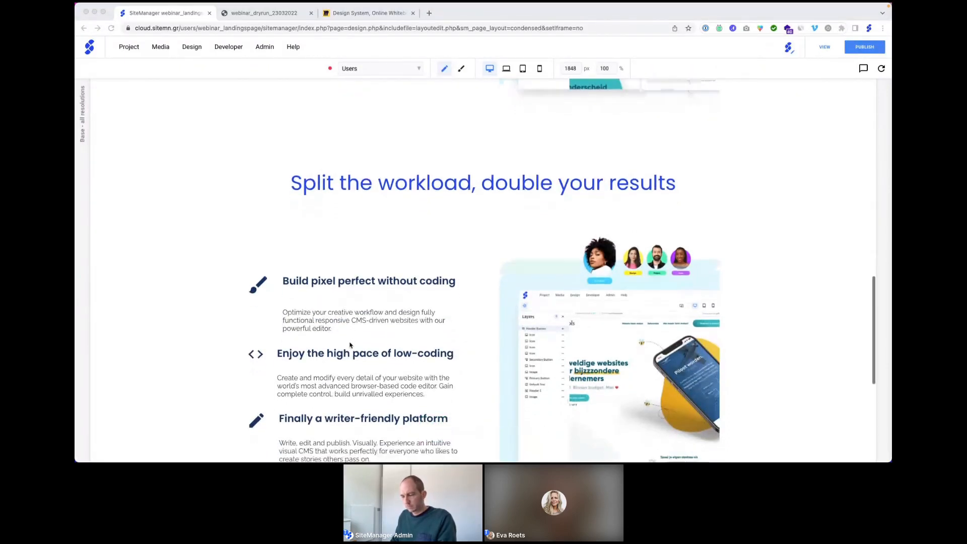
scroll(350, 345, down, 2)
double_click(331, 300)
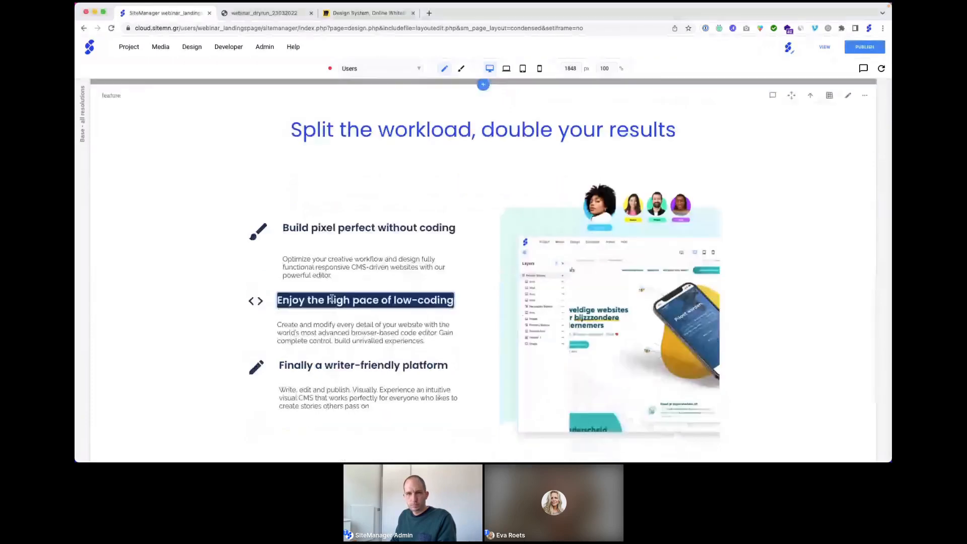
text(Enfold your vision, code without compromise)
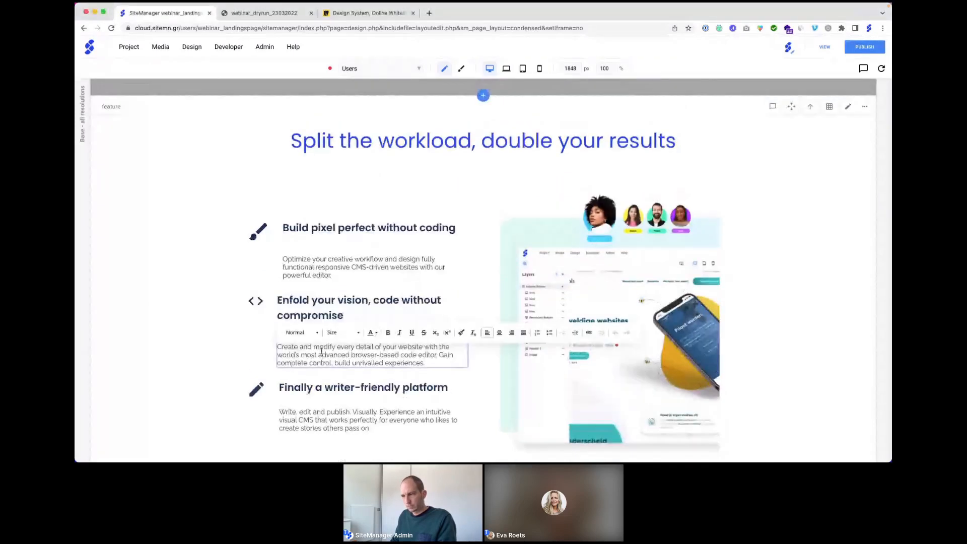
click(198, 316)
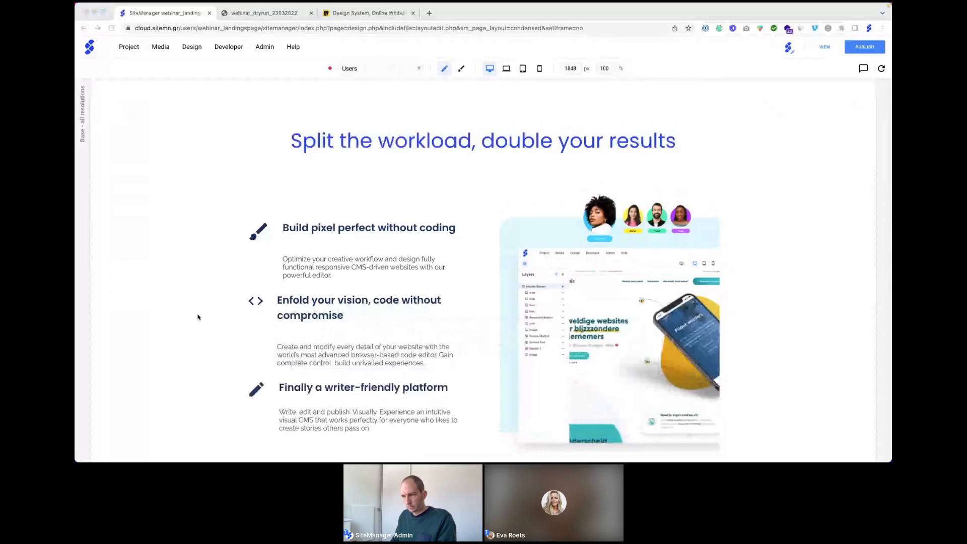
double_click(304, 349)
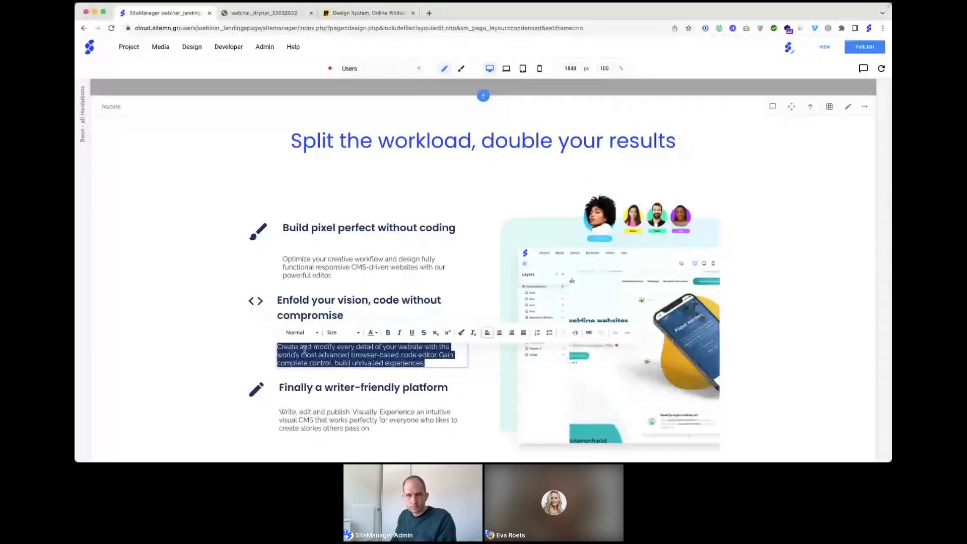
text(Create unique web components at light speed, with the world's most advanced browser-based code editor for web design.)
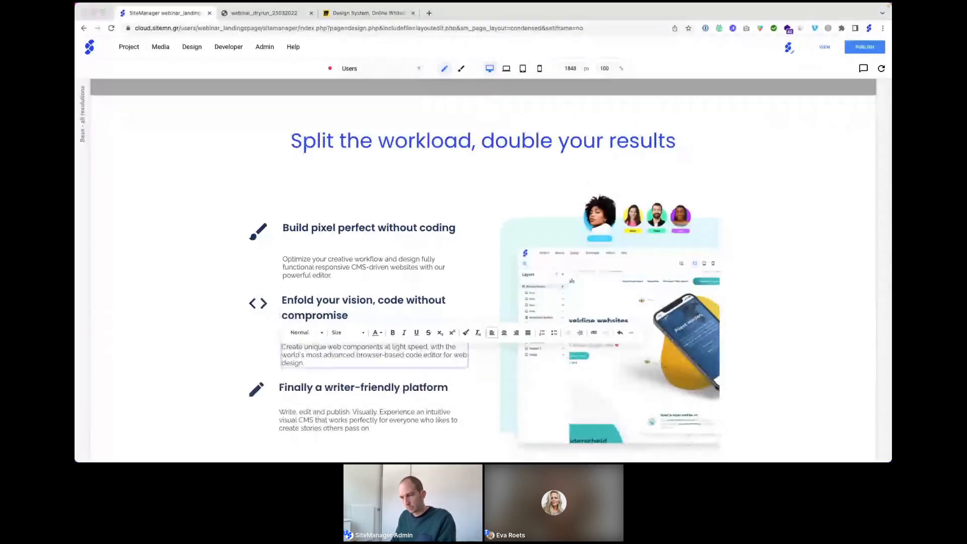
key(super+Tab)
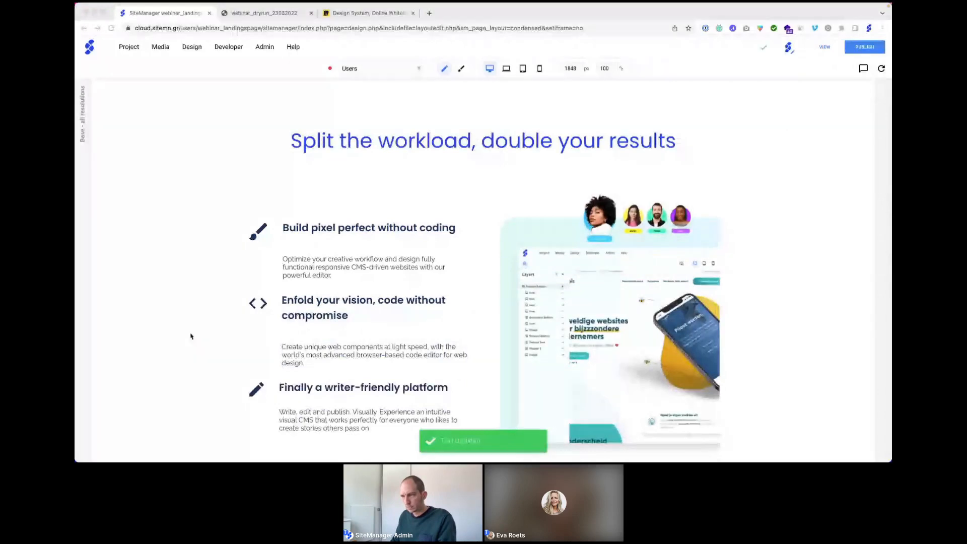
Step: Retitle the third block 'Write, edit, and publish' and paste its visual CMS description ending with a period
scroll(190, 336, down, 3)
triple_click(309, 268)
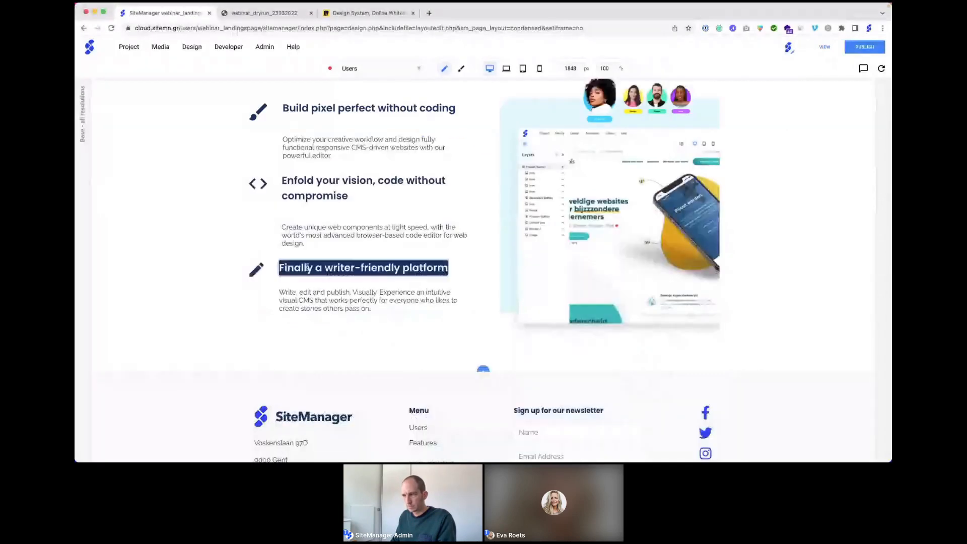
text(Write, edit, and publish)
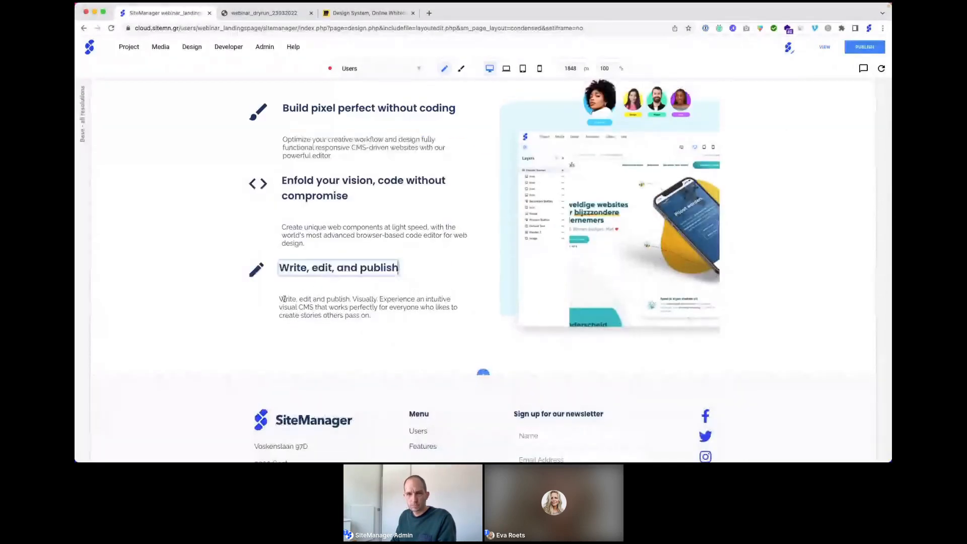
key(super+Tab)
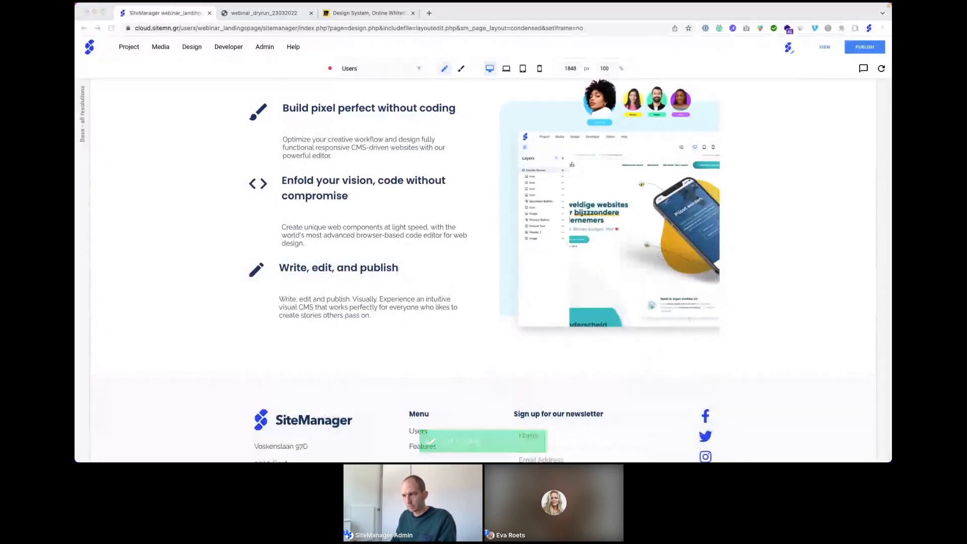
triple_click(350, 304)
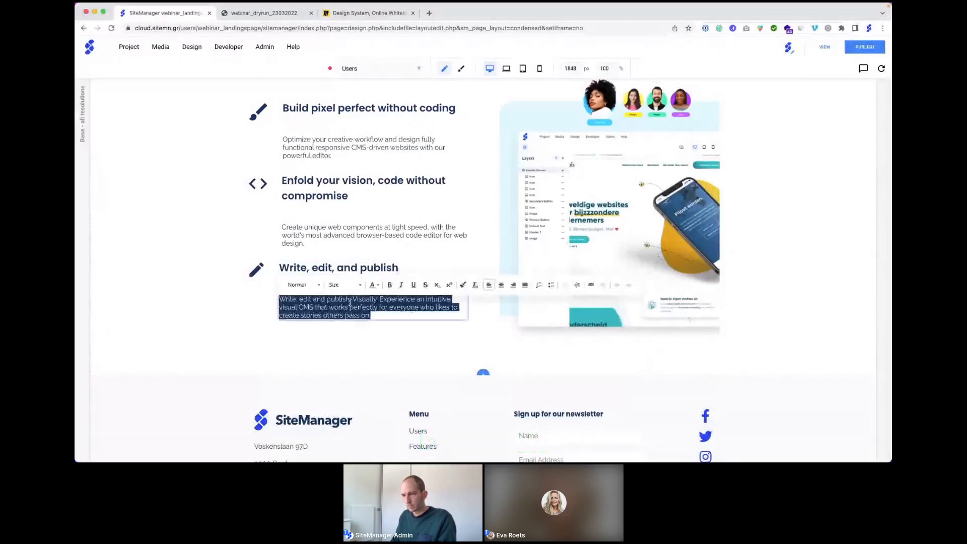
key(super+v)
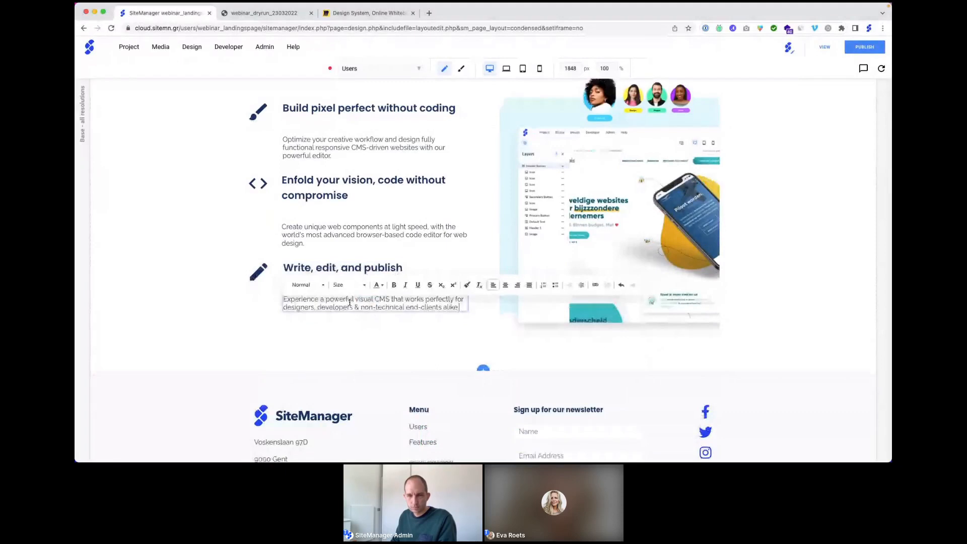
text(.)
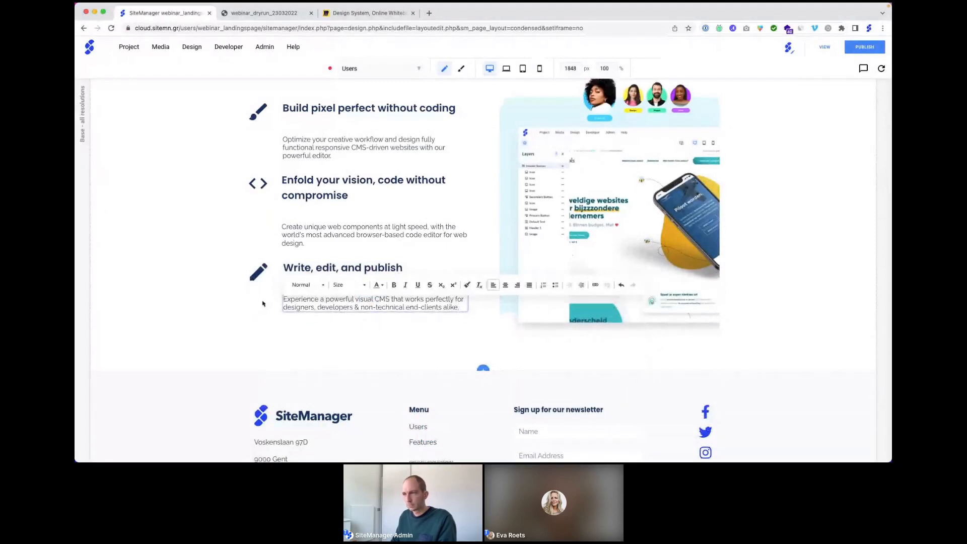
click(264, 304)
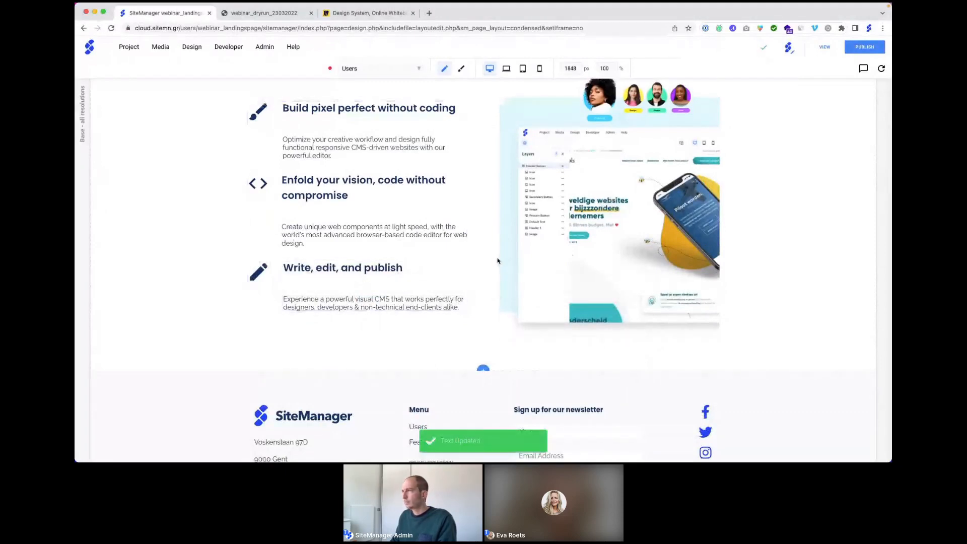
Step: Reorder the section's items so Image comes before Content, and save the new order
scroll(497, 260, up, 1)
scroll(496, 260, up, 5)
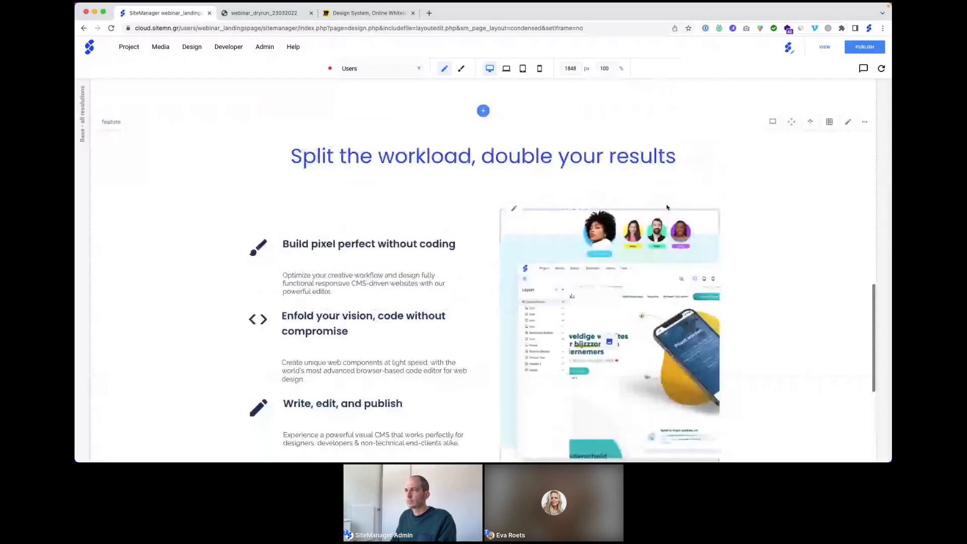
click(524, 174)
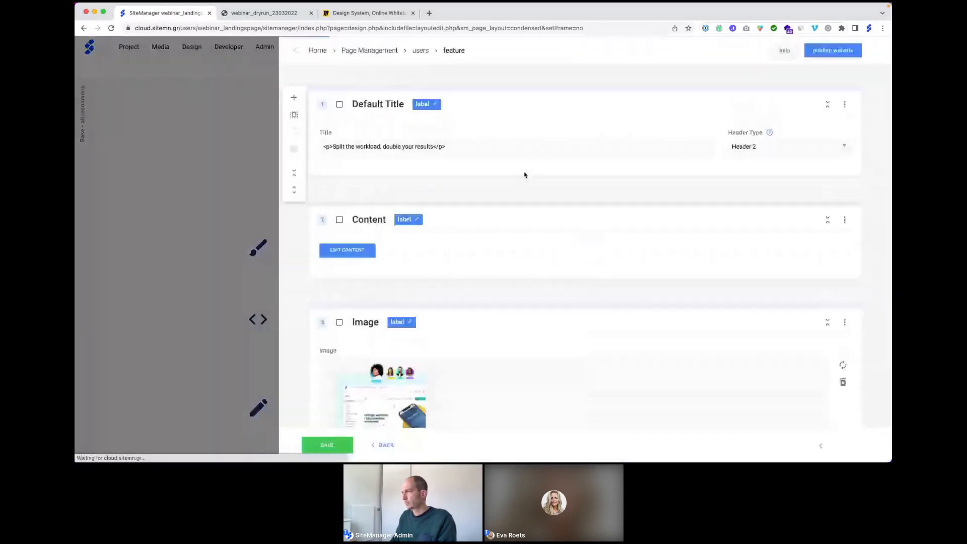
click(844, 221)
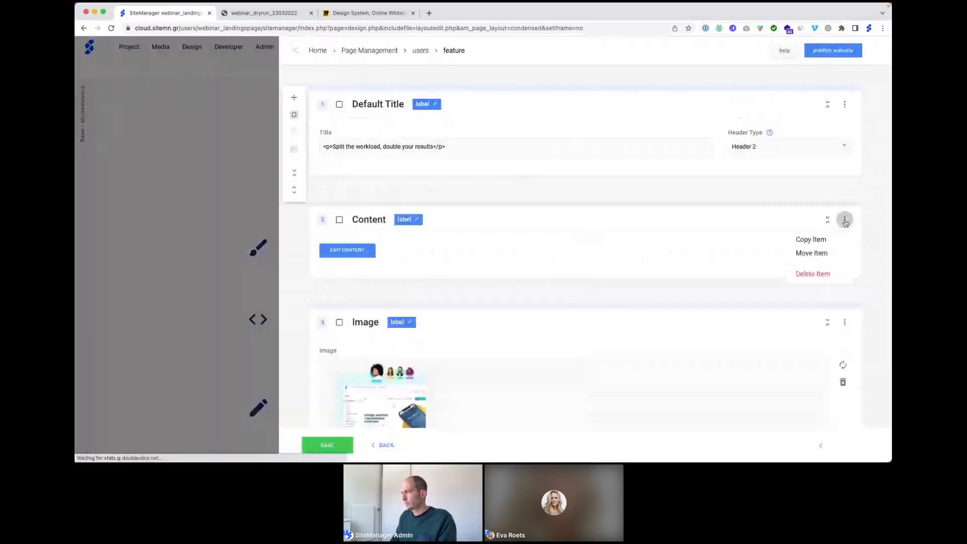
click(816, 253)
drag(491, 109, 491, 138)
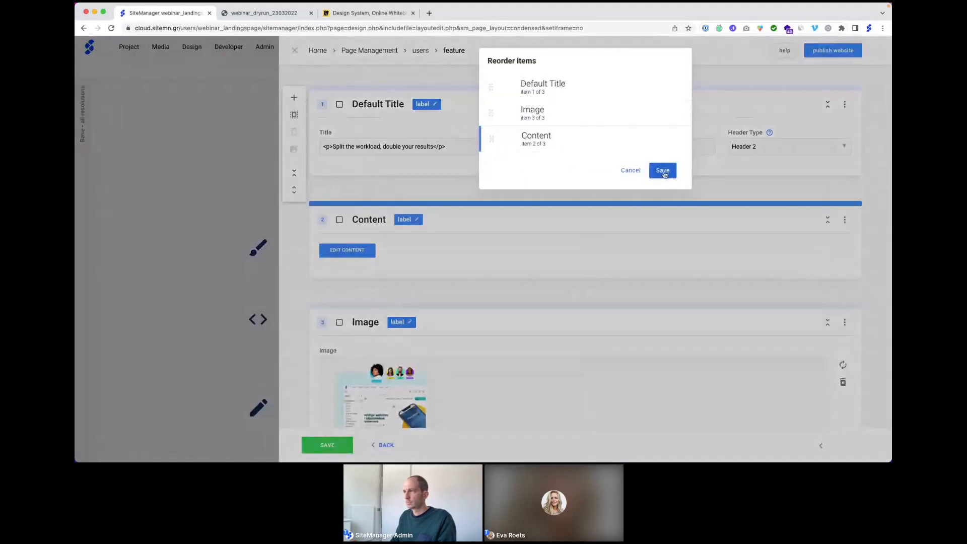
click(662, 171)
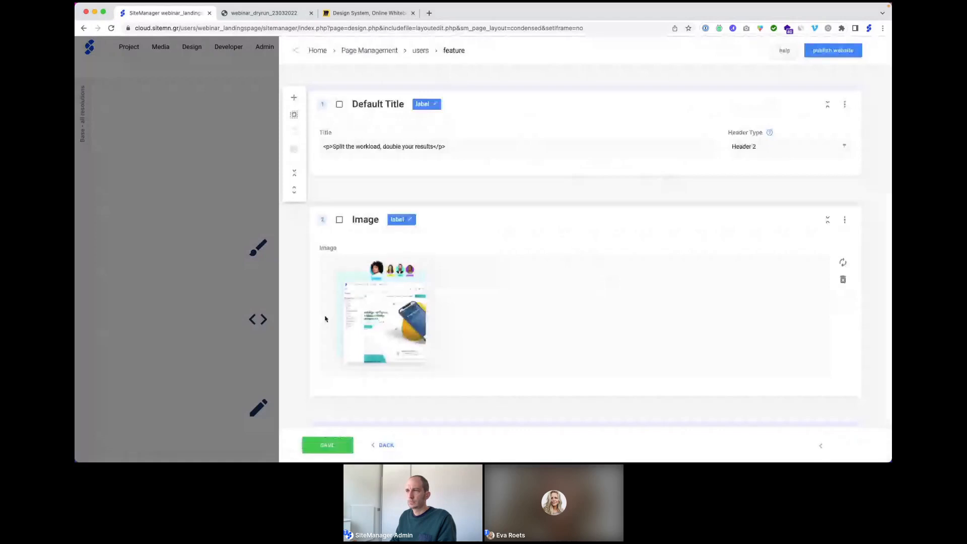
click(293, 51)
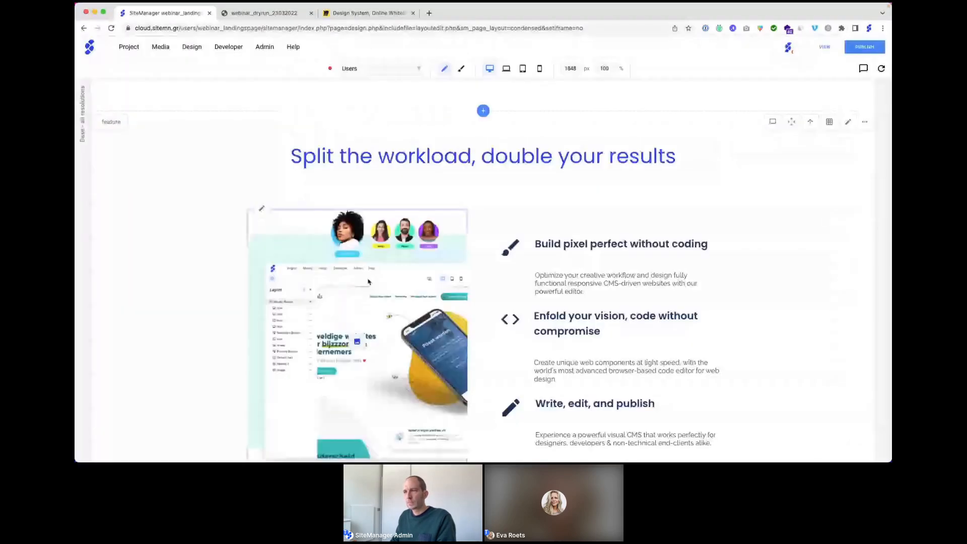
Step: Swap the section picture for the design2 food-website image and refresh the page
double_click(360, 288)
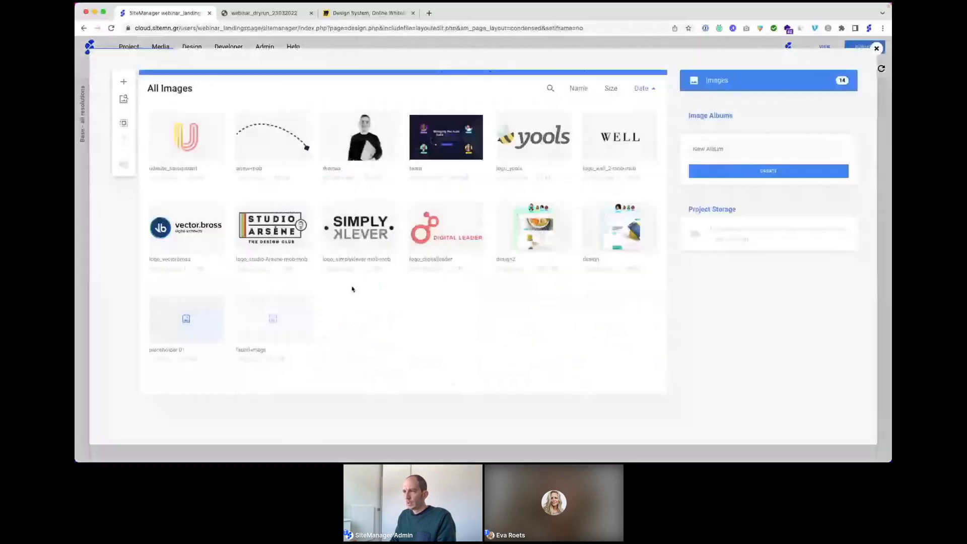
click(517, 230)
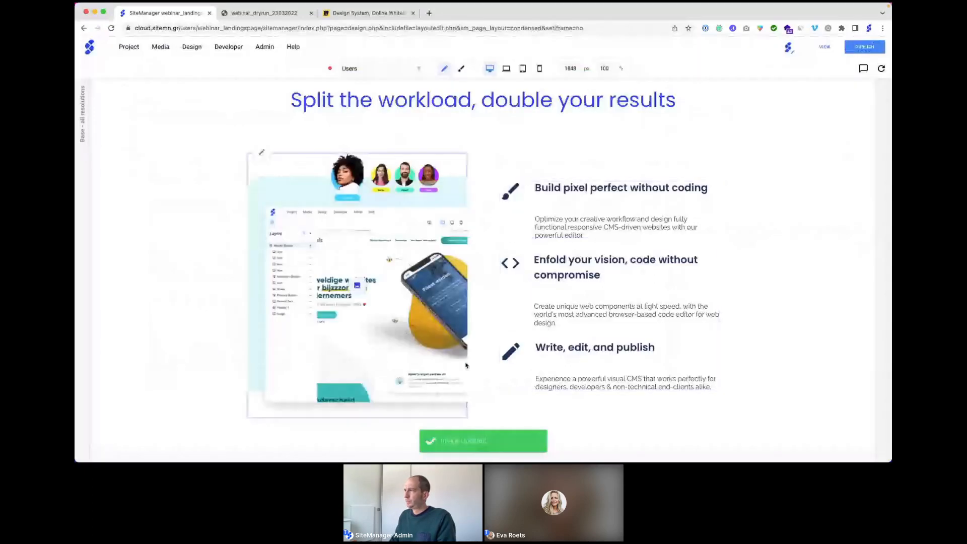
click(882, 69)
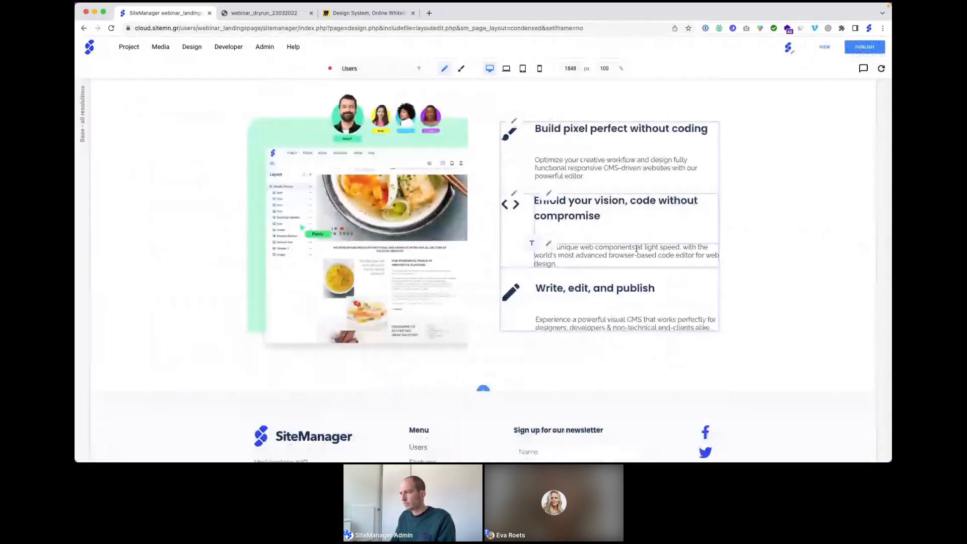
scroll(636, 249, up, 2)
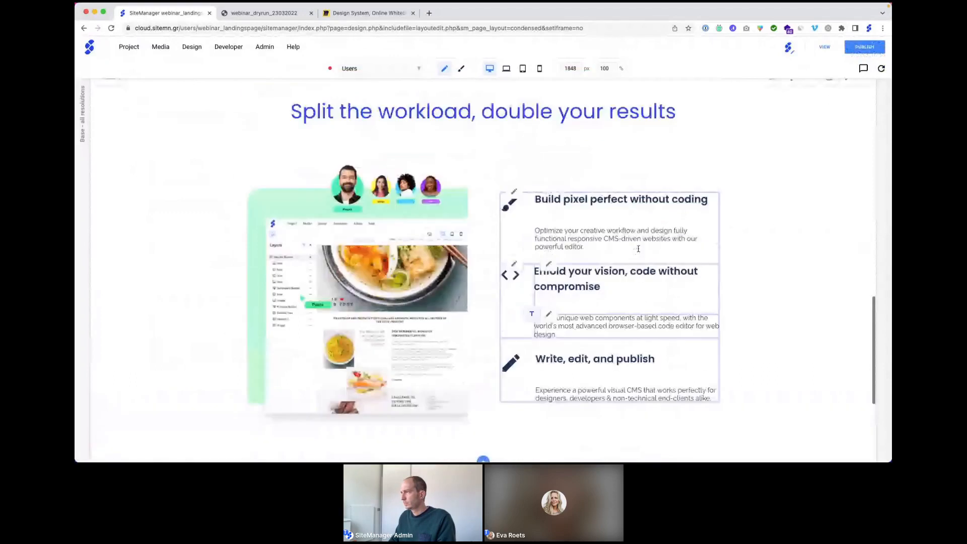
Step: Add a fourth Content item to the feature section's block list
click(844, 87)
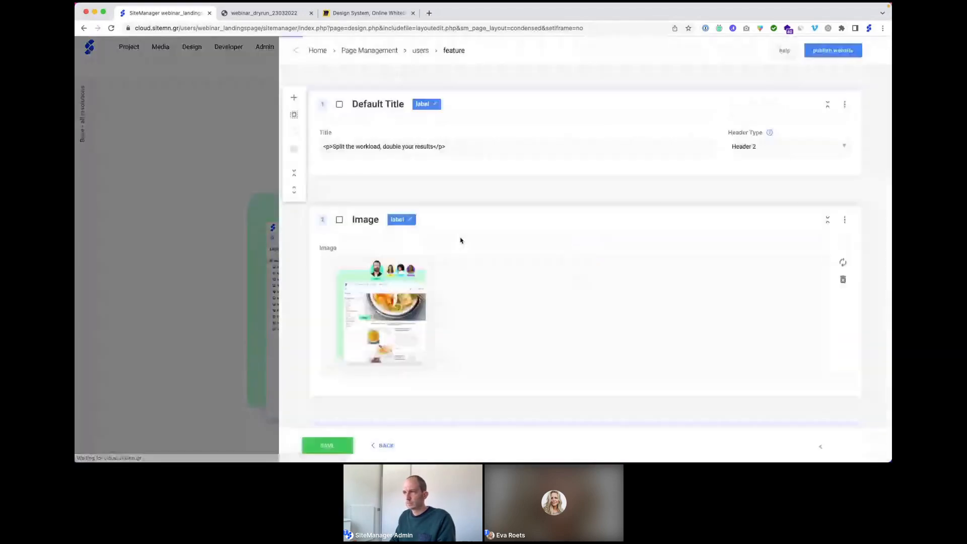
scroll(461, 240, down, 4)
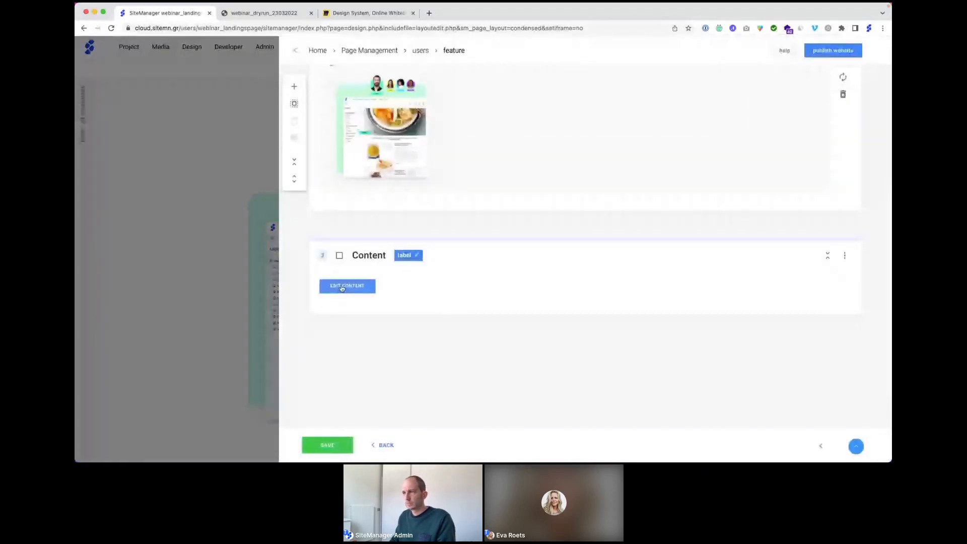
click(341, 286)
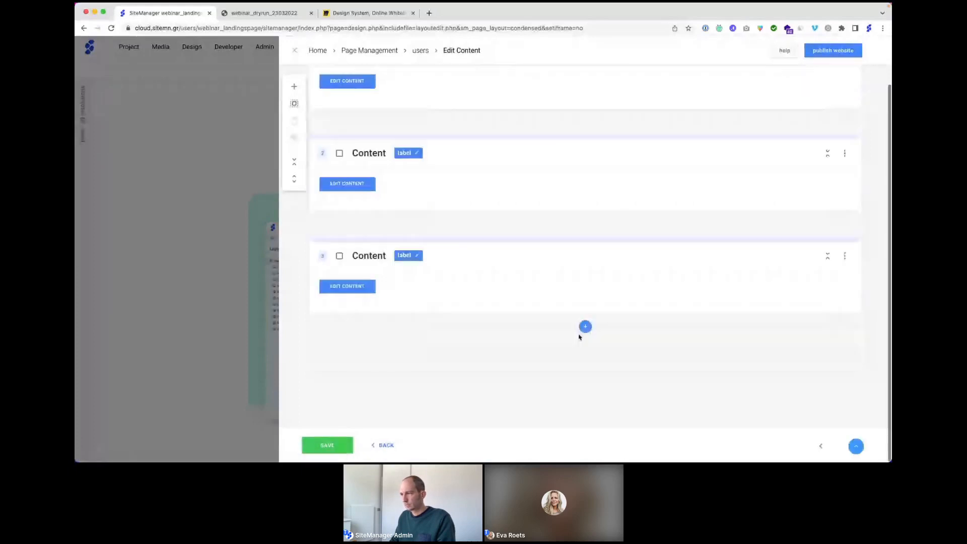
click(585, 326)
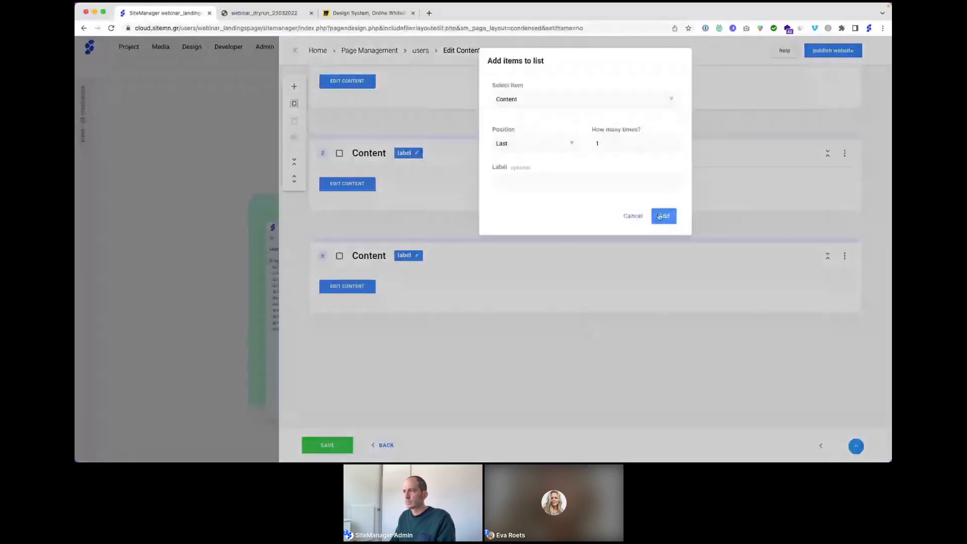
click(664, 216)
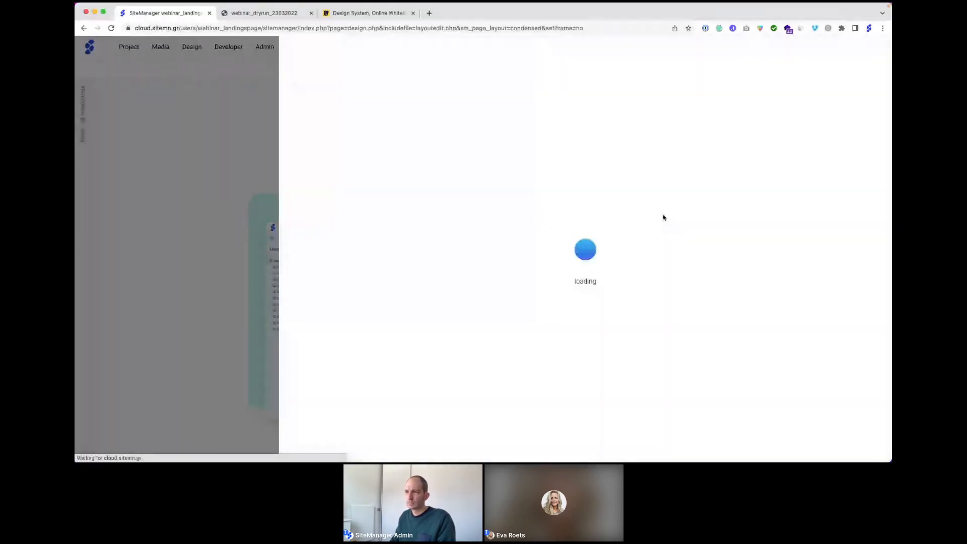
Step: Give the new fourth block the people icon found by searching 'peop', then view the reference page
click(336, 289)
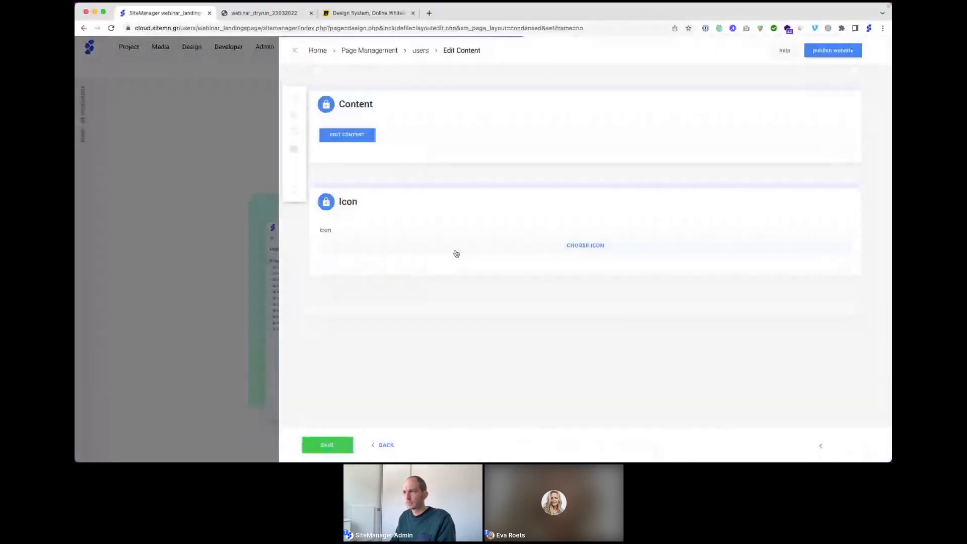
click(575, 252)
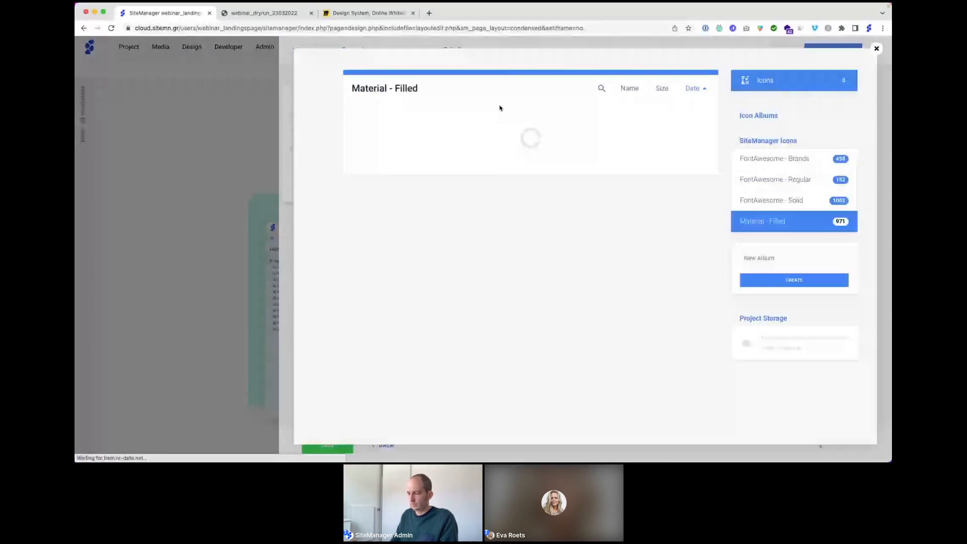
click(601, 88)
text(peo)
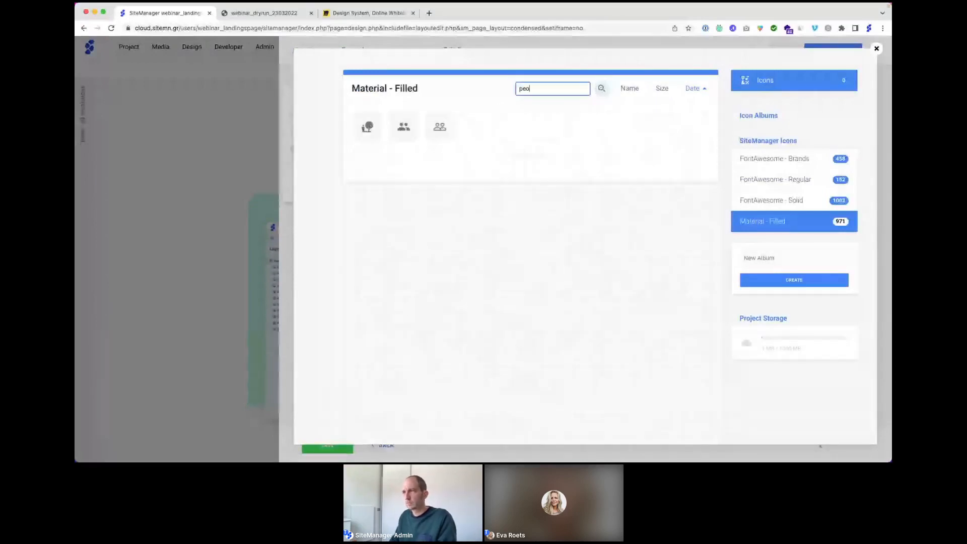
text(p)
click(404, 127)
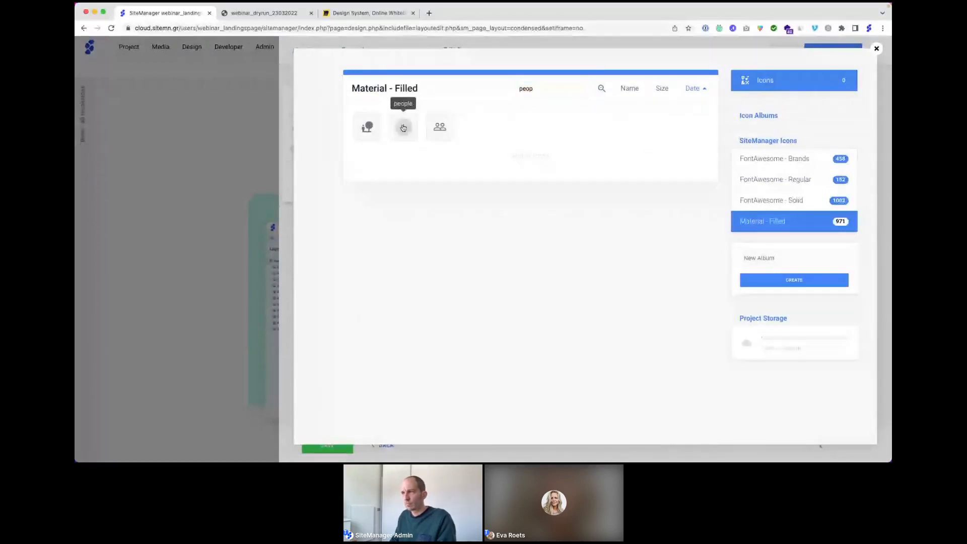
click(241, 19)
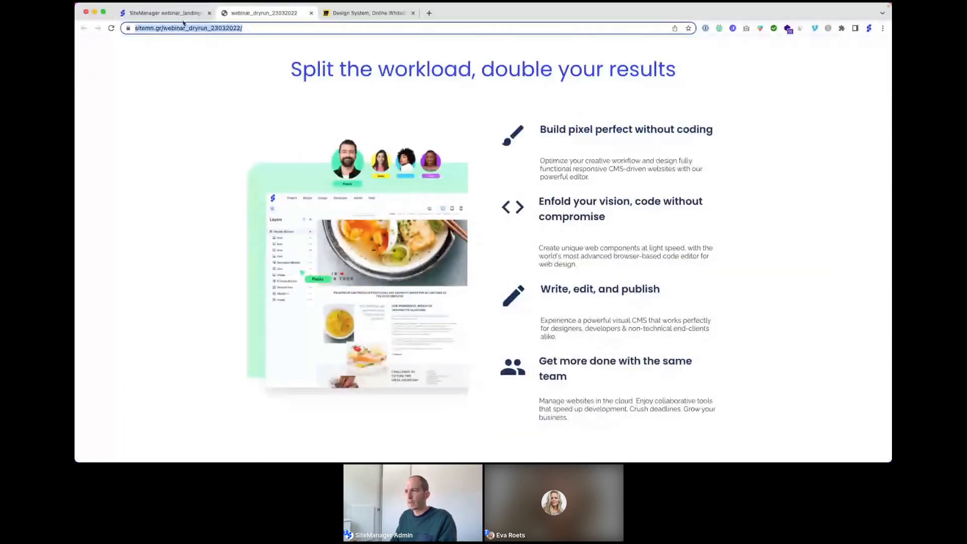
Step: Title the fourth block 'Get more done with the same team', paste its cloud-collaboration description, and save
click(166, 15)
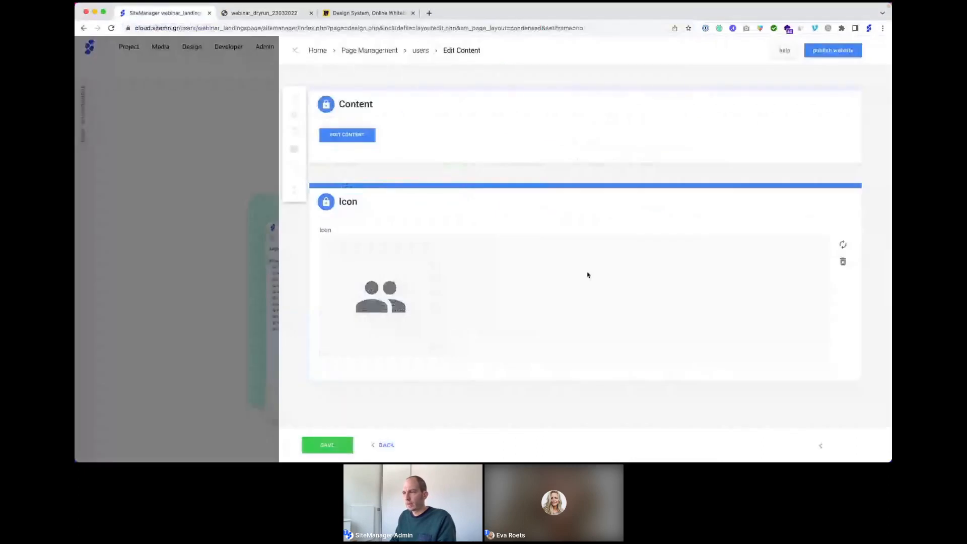
click(318, 446)
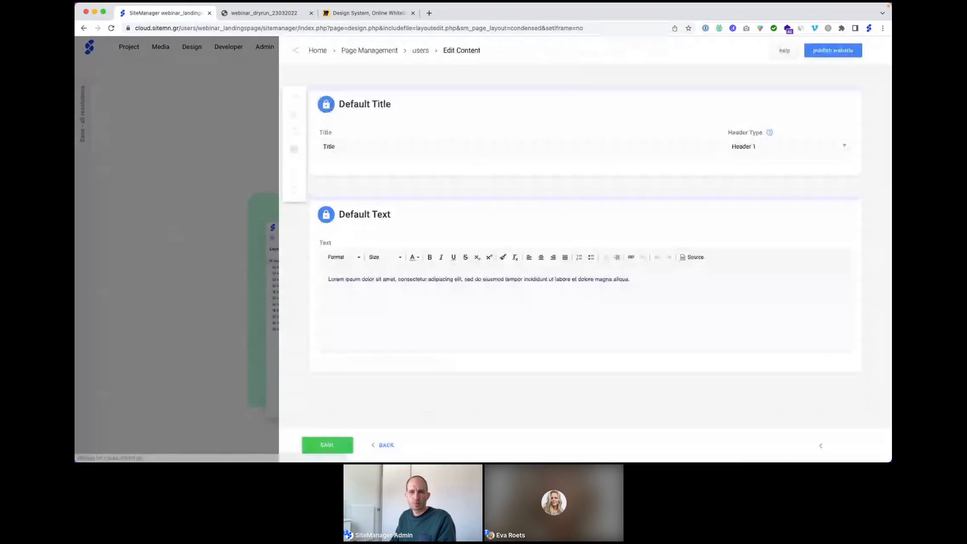
key(super+Tab)
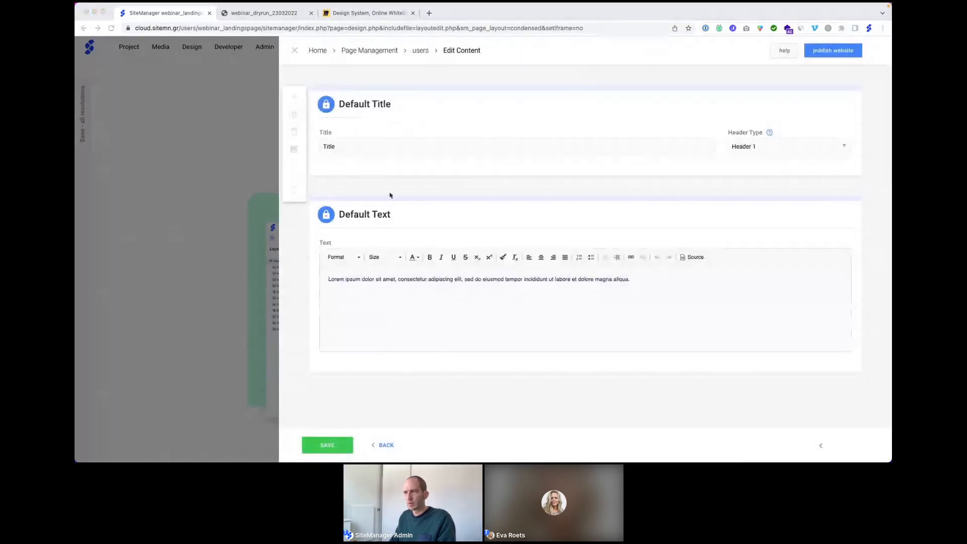
click(360, 145)
text(Get more done with the same team)
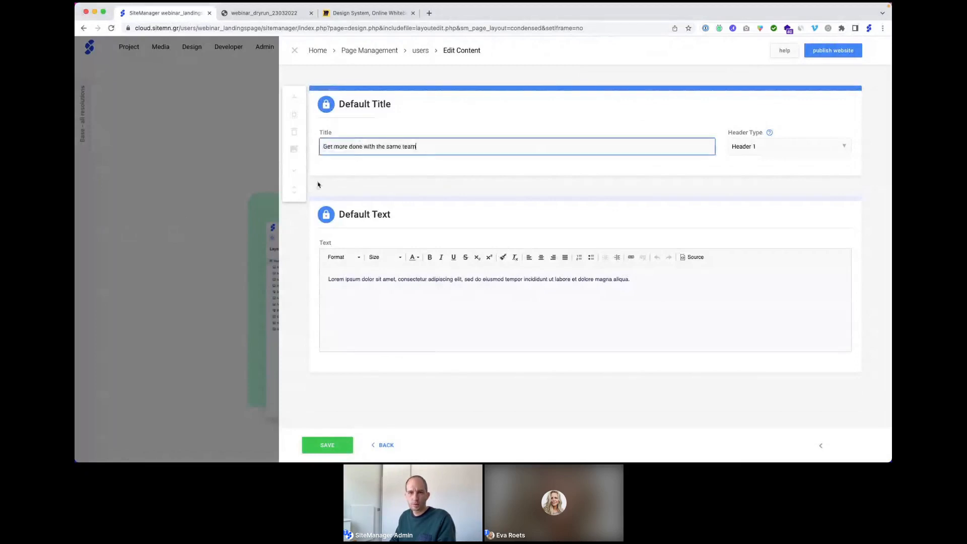
key(super+Tab)
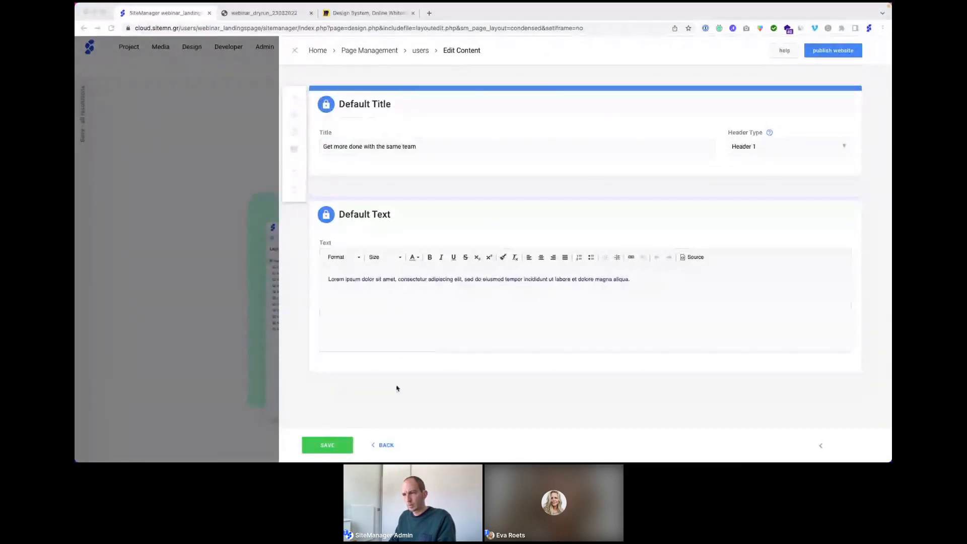
triple_click(361, 285)
text(Manage websites in the cloud. Enjoy collaborative tools that speed up development. Crush deadlines. Grow your business.)
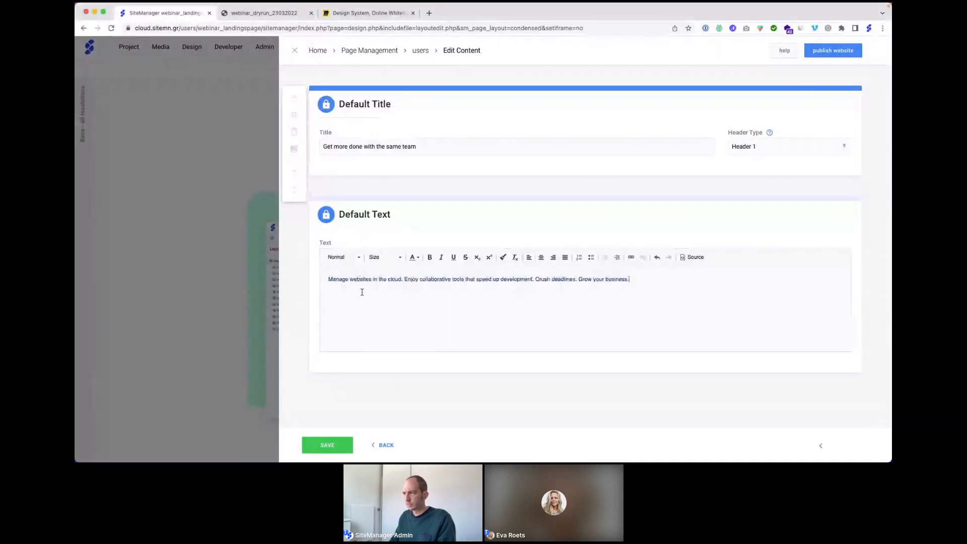
click(337, 445)
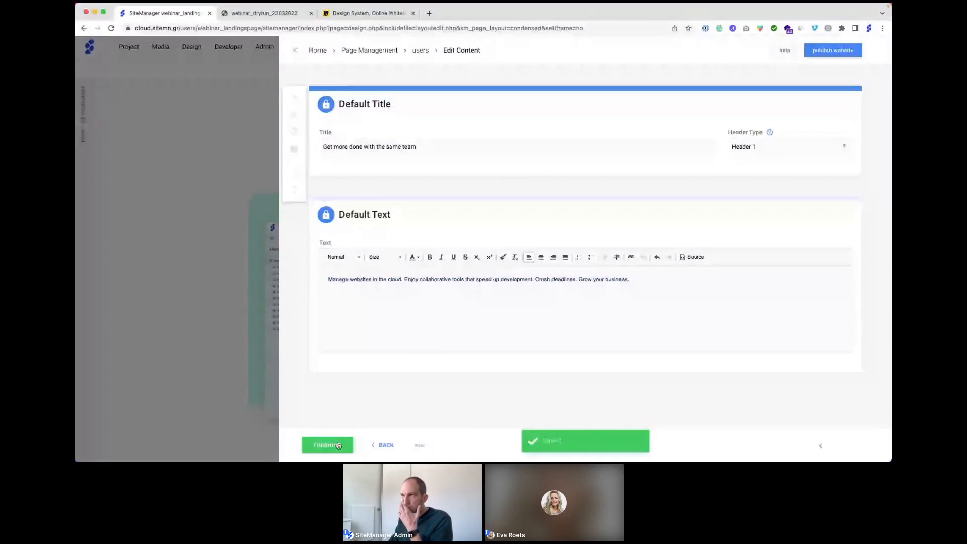
click(293, 49)
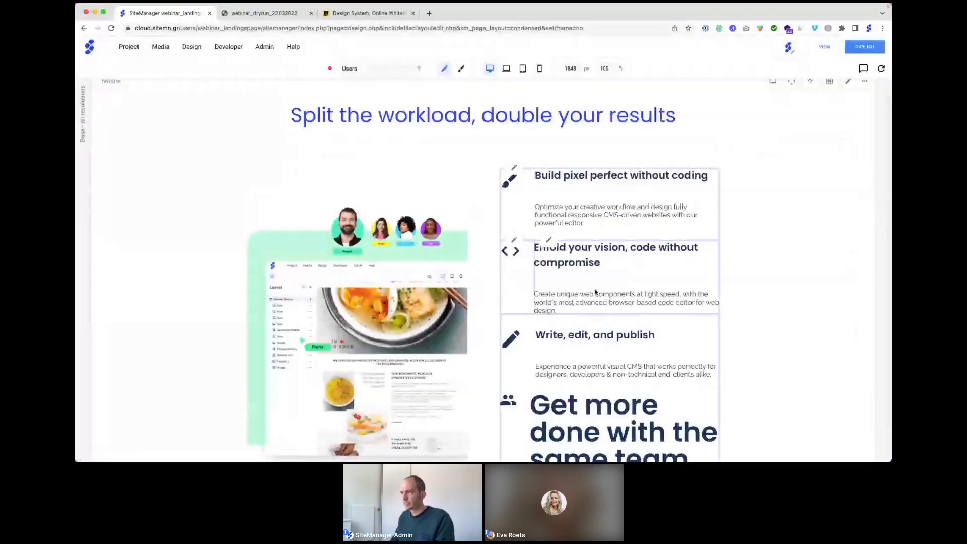
Step: Set the 'Get more done' block's heading type to Header 4 and save
scroll(595, 292, down, 3)
click(546, 253)
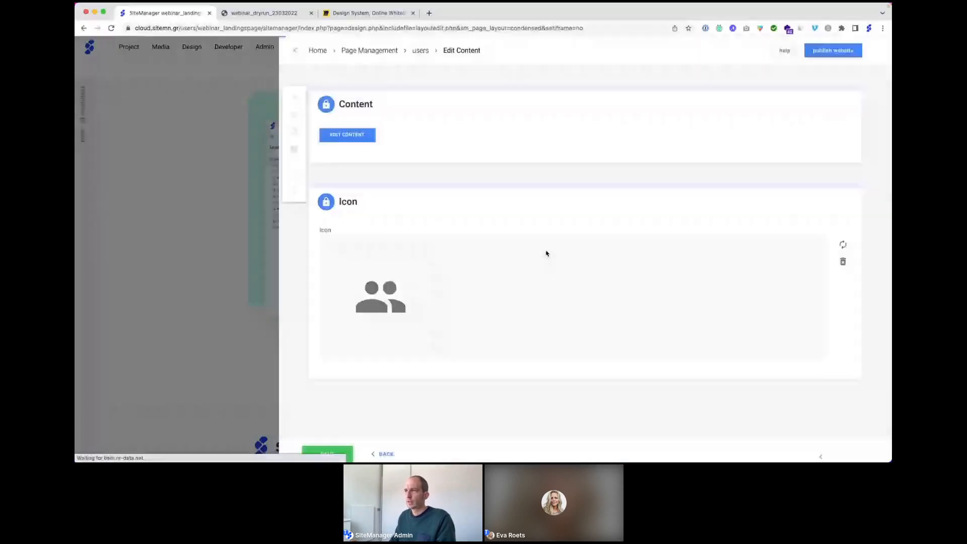
click(786, 146)
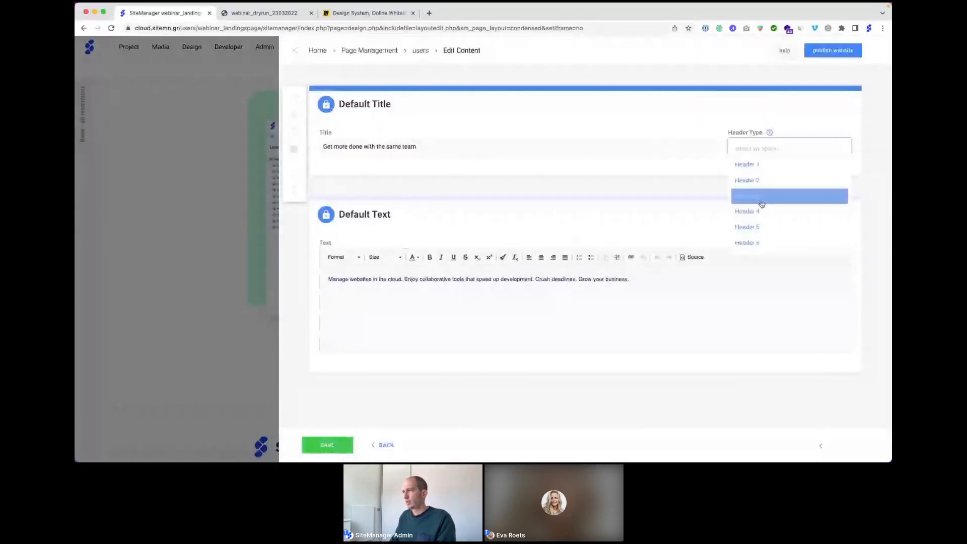
click(762, 207)
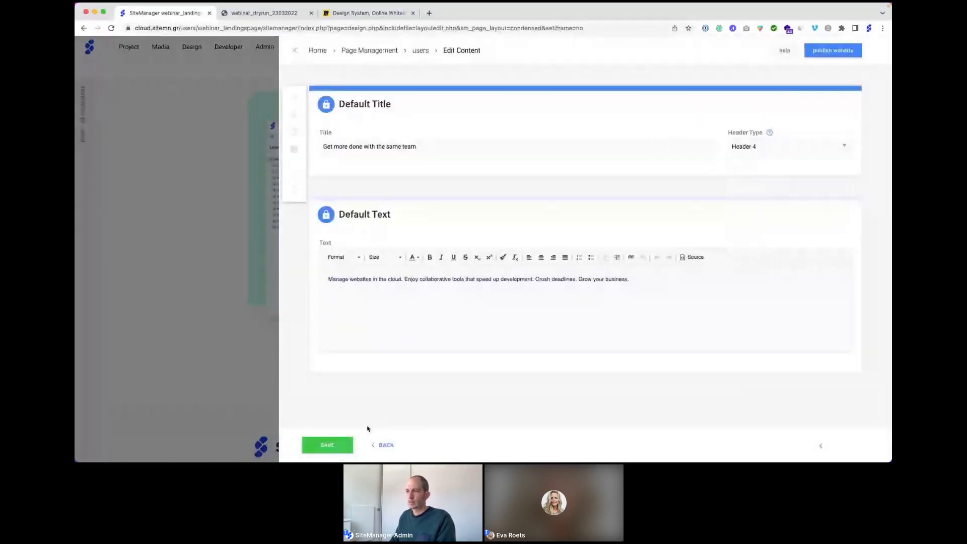
click(328, 446)
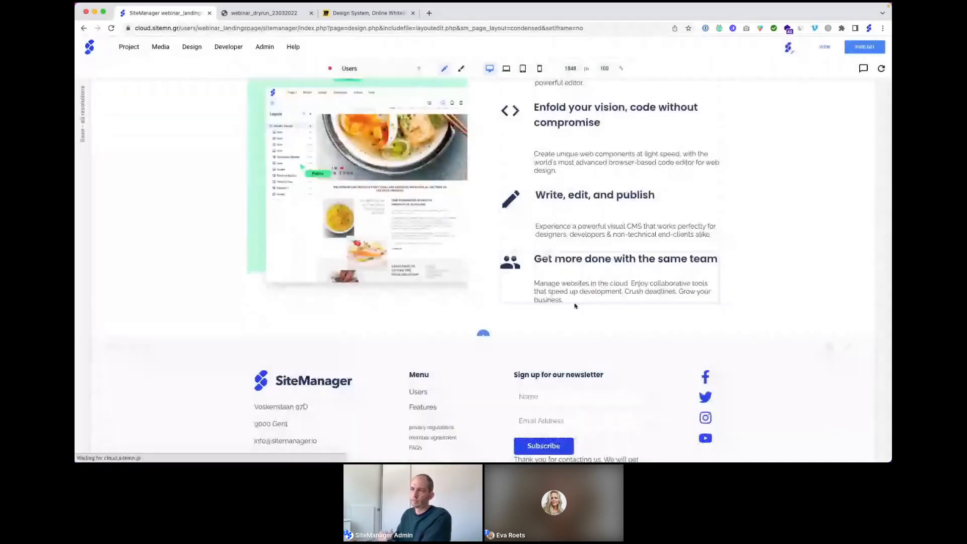
scroll(575, 306, up, 3)
scroll(572, 302, up, 2)
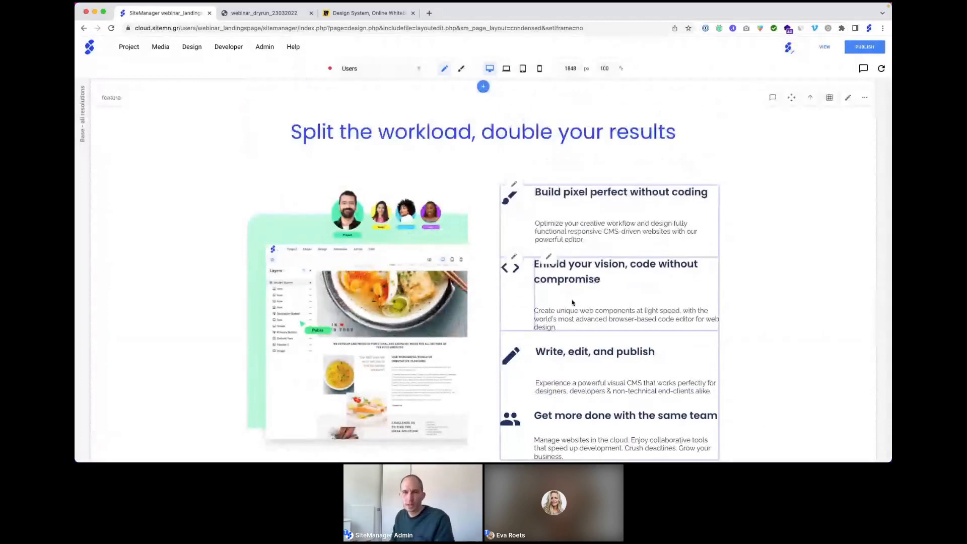
scroll(501, 230, up, 1)
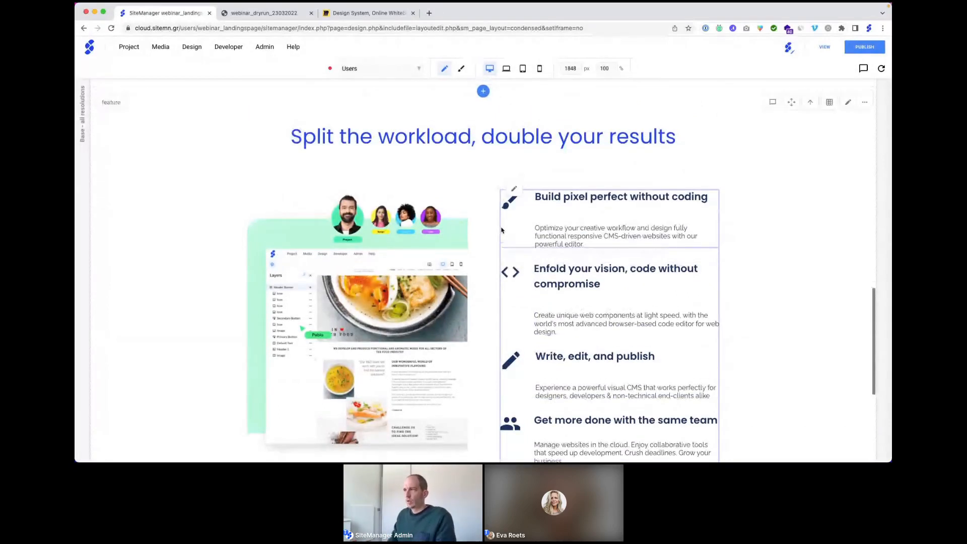
scroll(501, 230, up, 3)
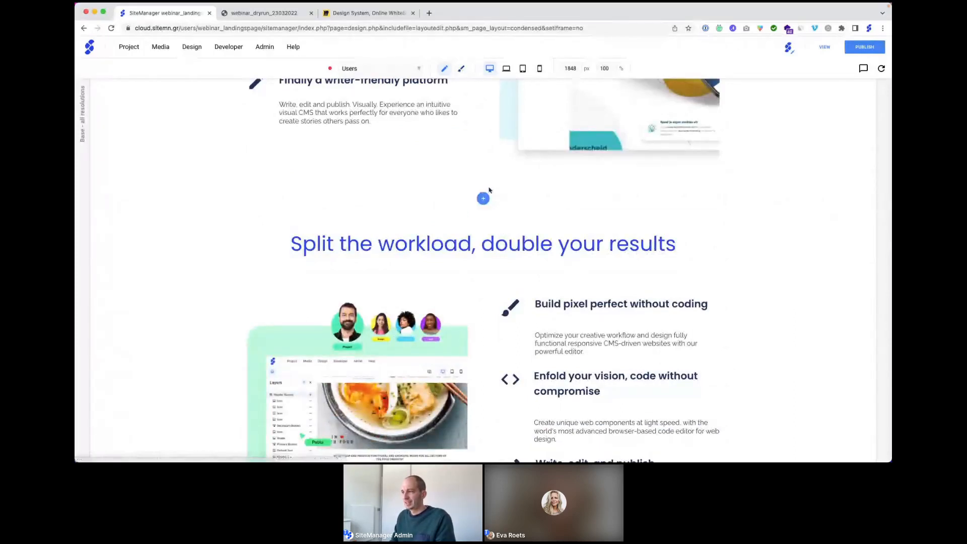
scroll(489, 190, up, 1)
scroll(489, 190, down, 1)
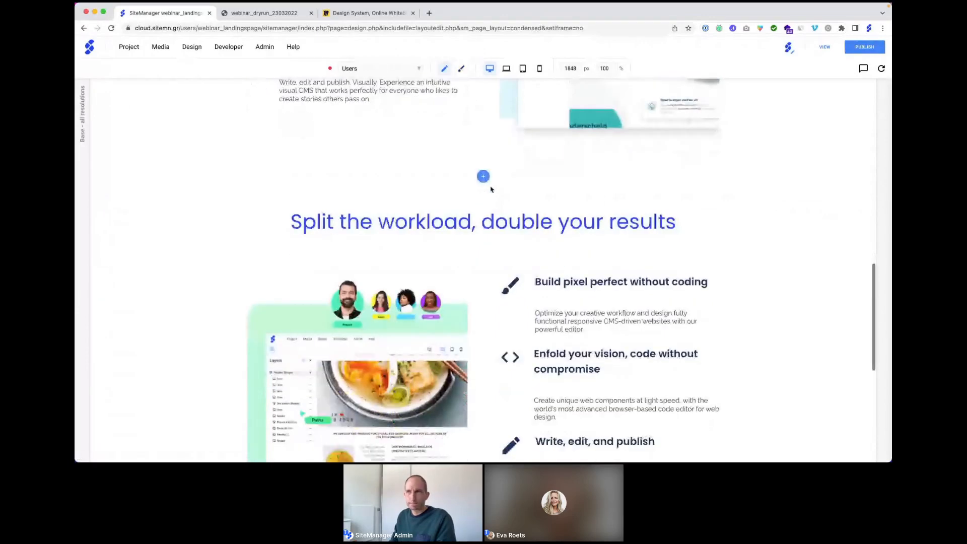
Step: Compare the live reference page's 'Split the workload' section with the SiteManager editor
click(276, 16)
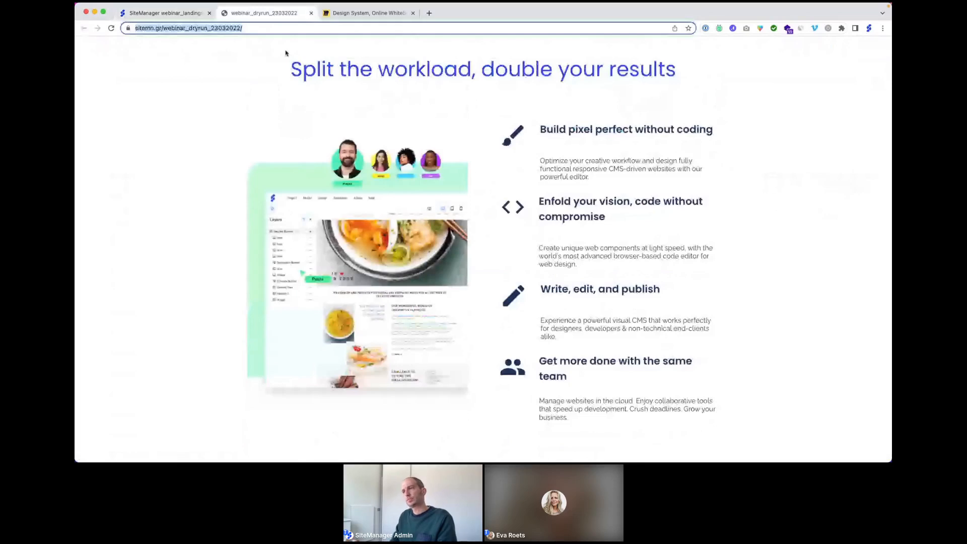
scroll(371, 170, up, 4)
scroll(371, 170, up, 2)
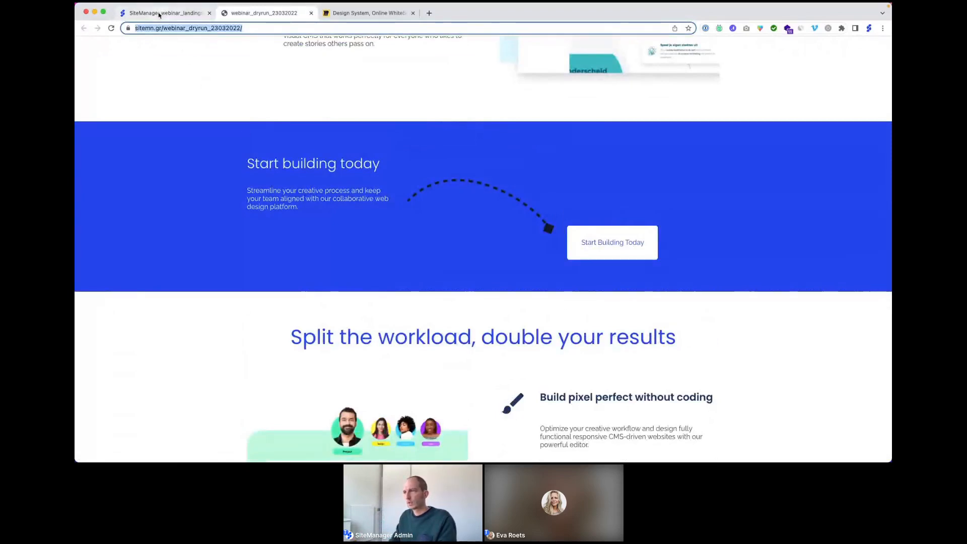
click(159, 15)
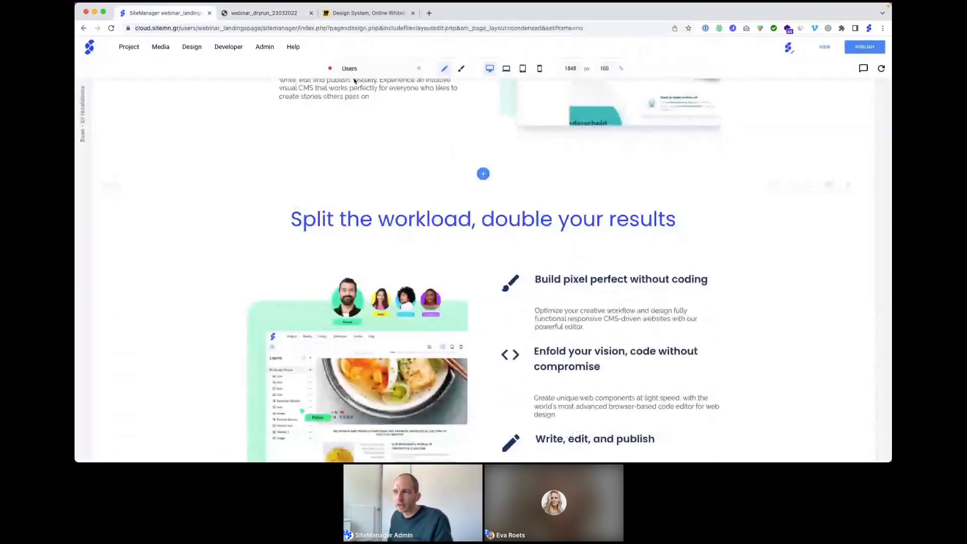
click(258, 14)
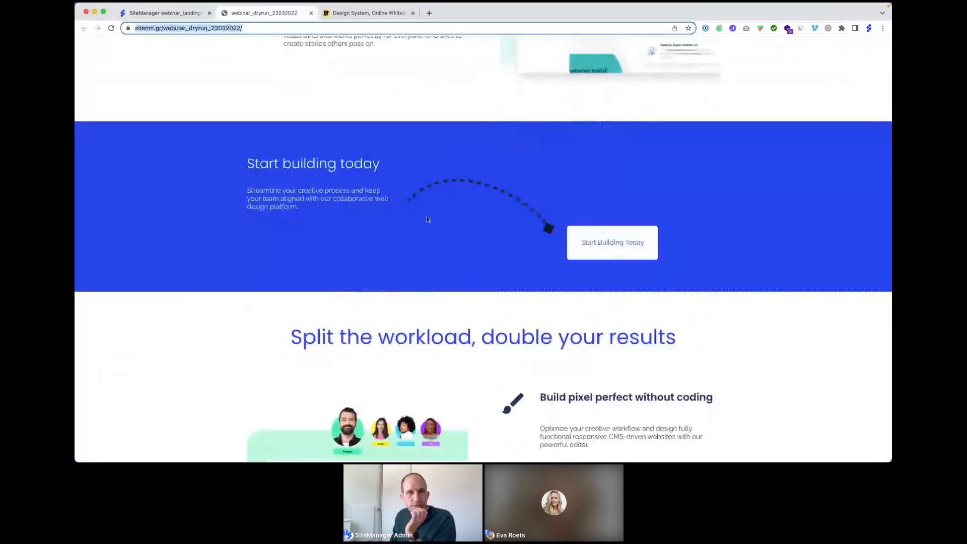
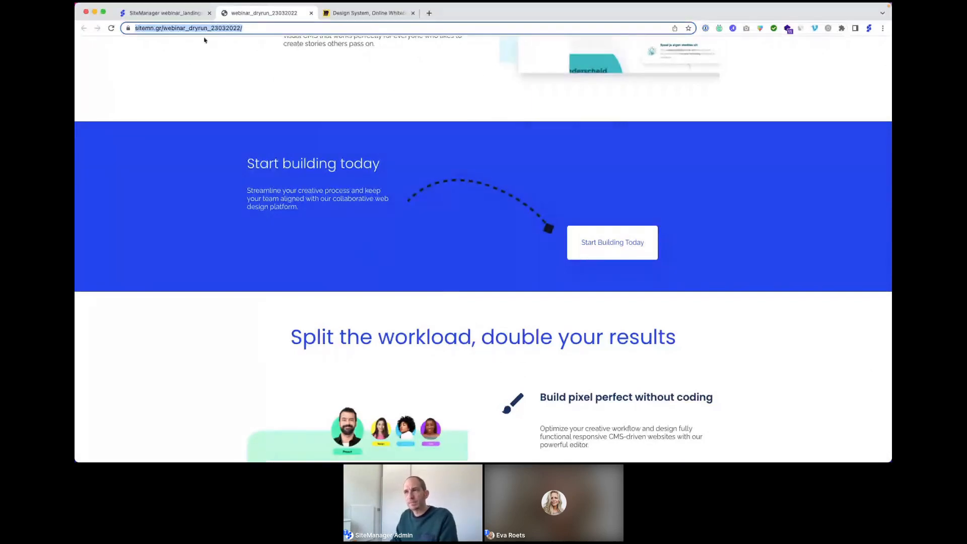
Step: Create a new Design component section called 'cta banner' between the page sections
click(185, 17)
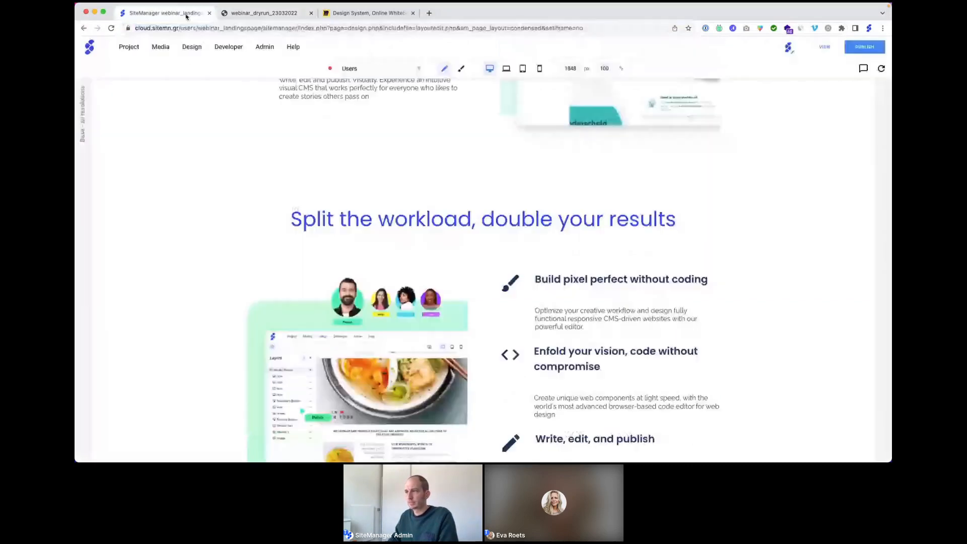
mouse_move(482, 175)
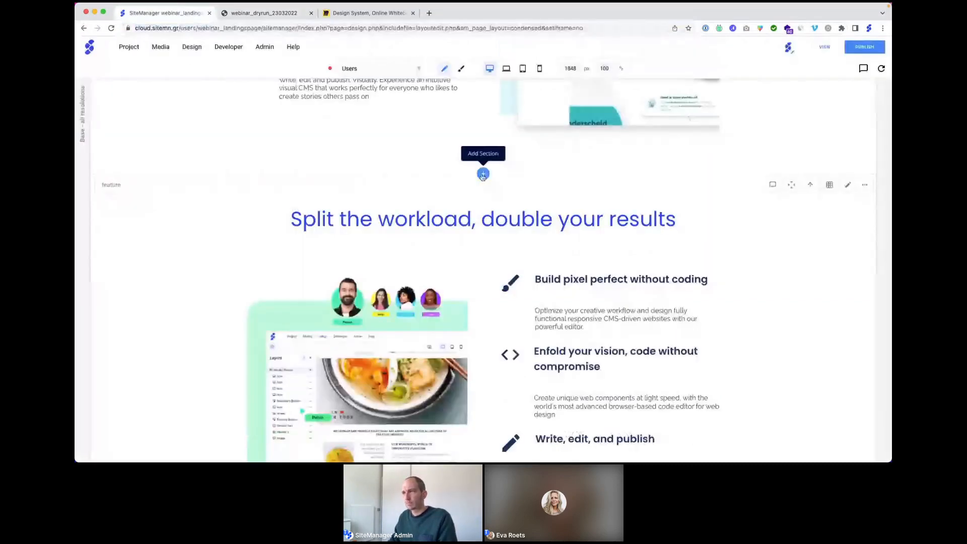
click(482, 175)
click(348, 267)
text(cta)
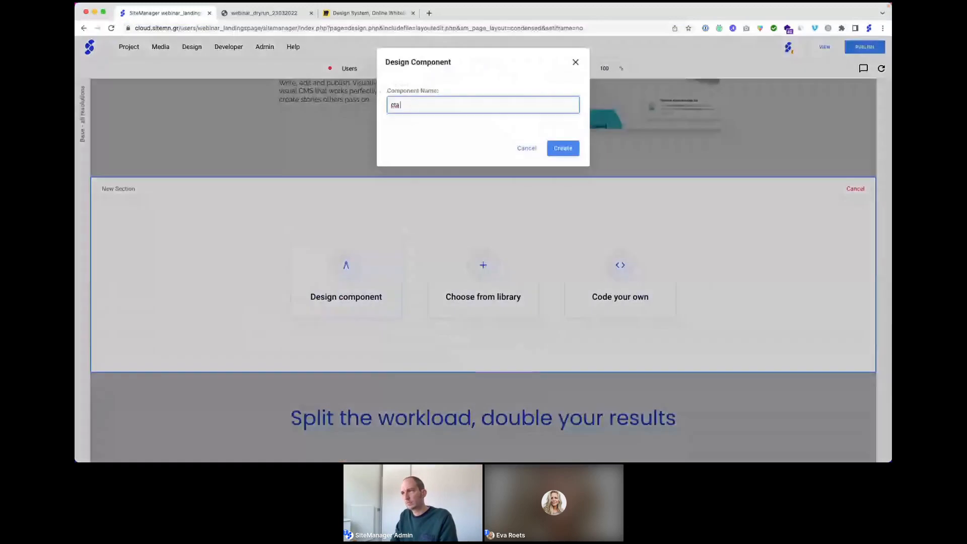
text( banner)
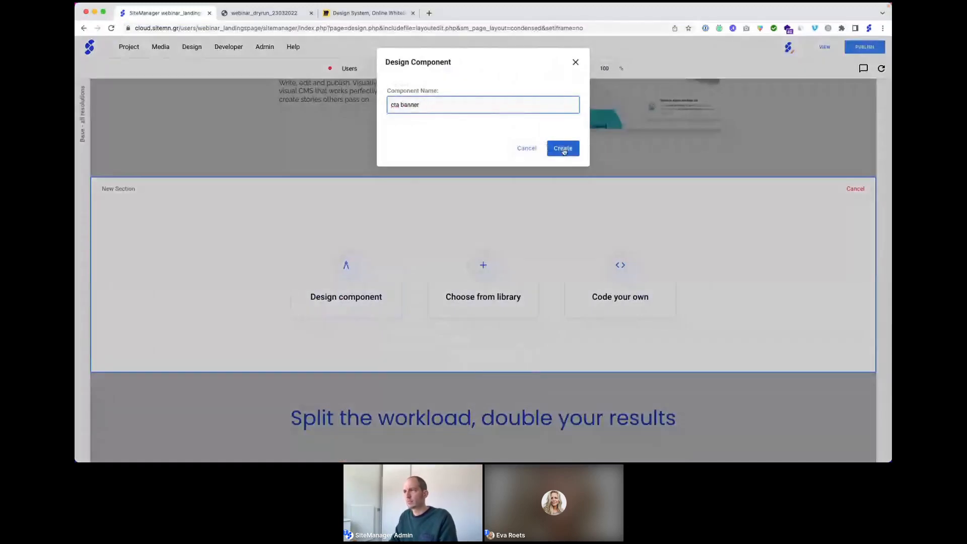
click(563, 149)
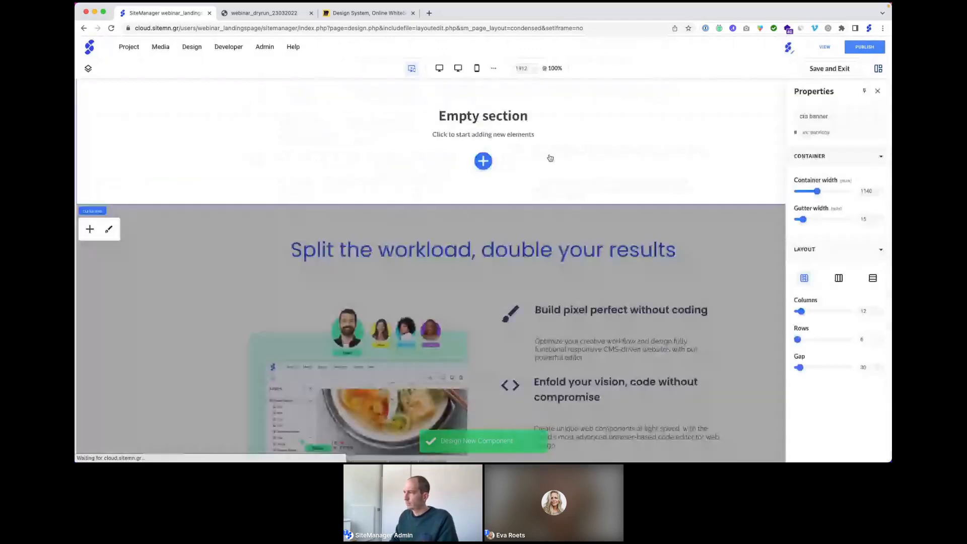
Step: Switch the cta banner to Flex layout and add three Basic Content blocks
click(838, 278)
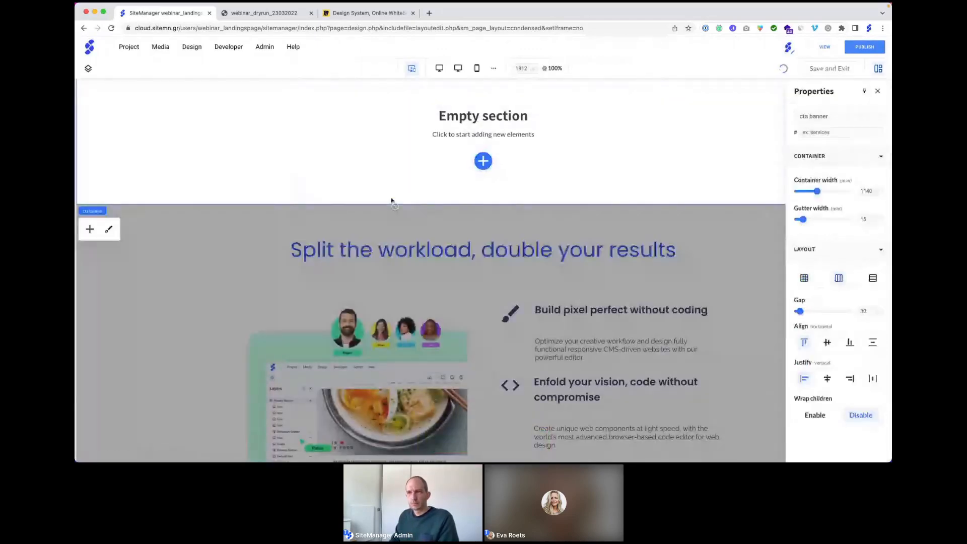
mouse_move(125, 106)
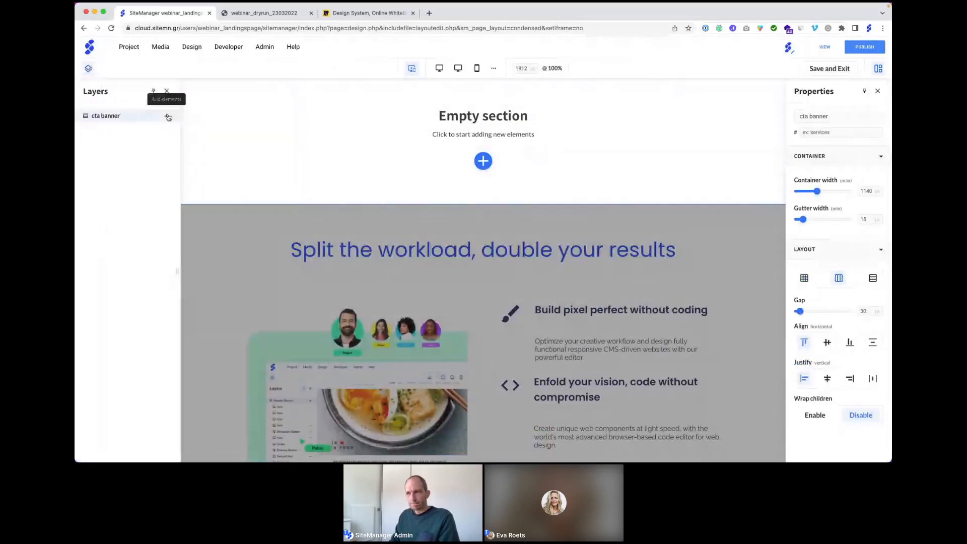
click(168, 117)
scroll(313, 353, down, 1)
click(308, 369)
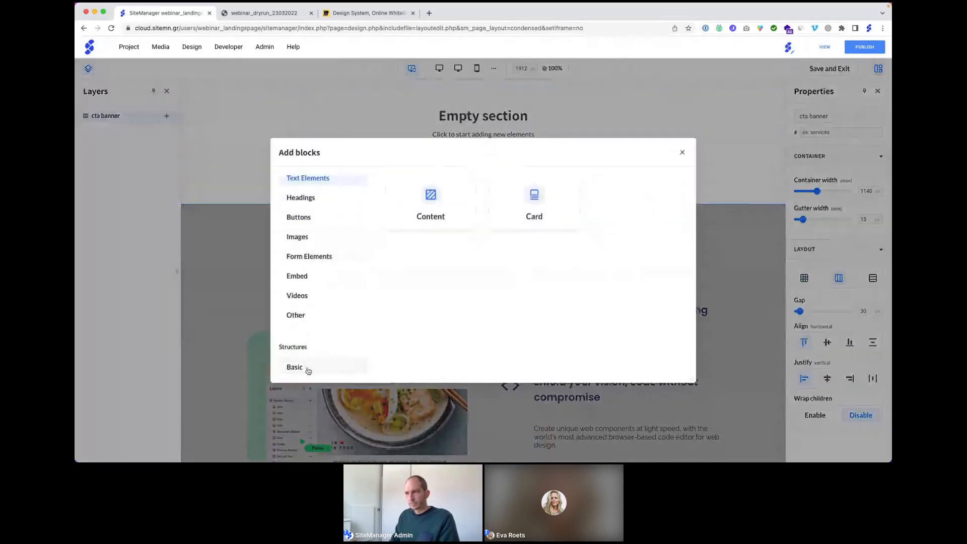
click(432, 197)
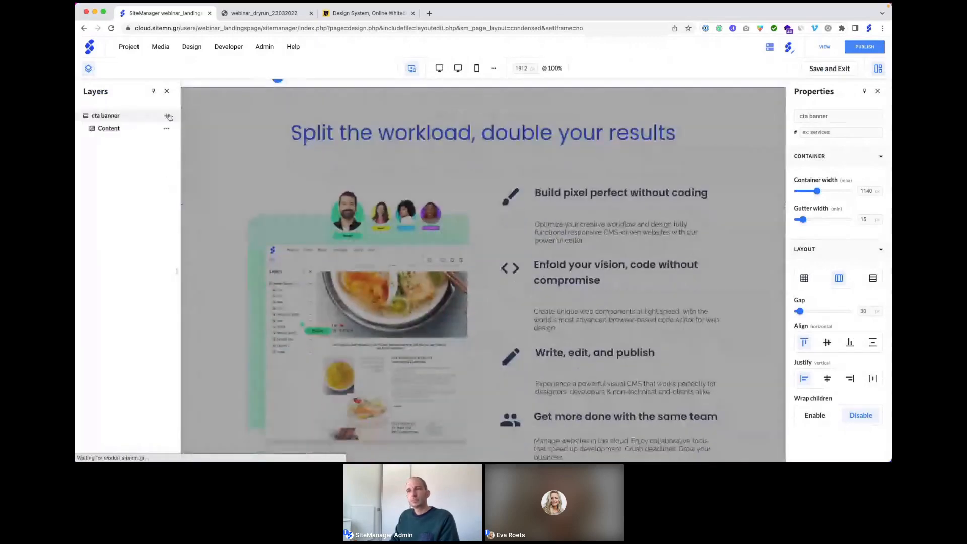
click(167, 117)
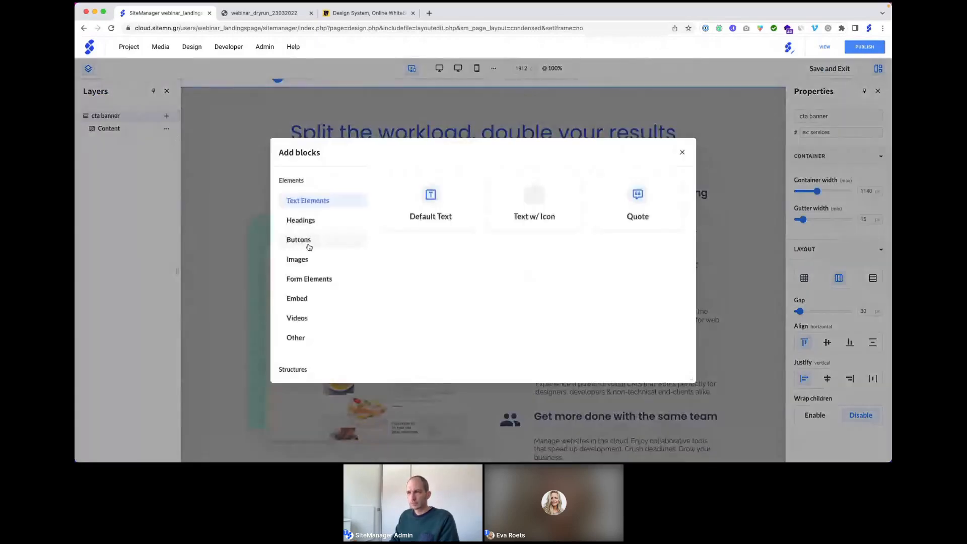
scroll(310, 266, down, 1)
click(301, 368)
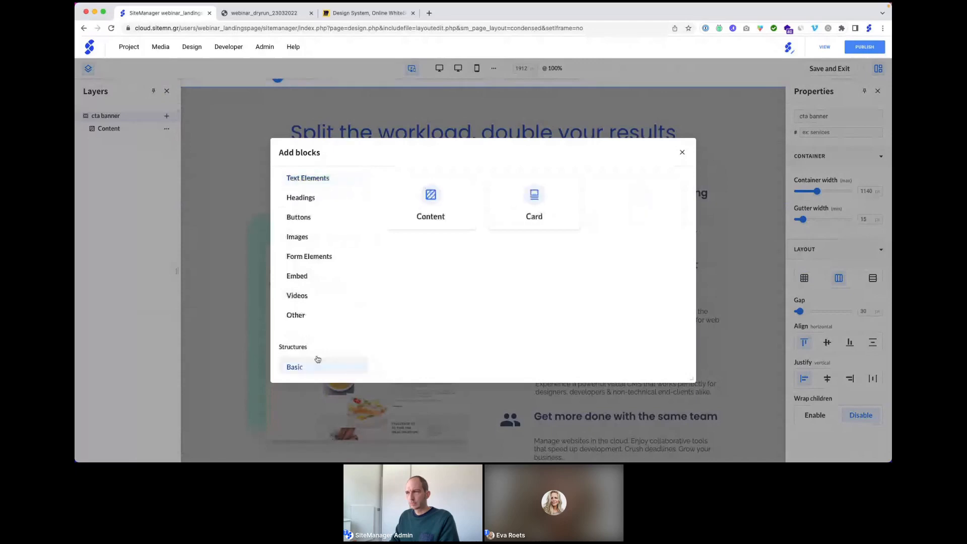
click(433, 209)
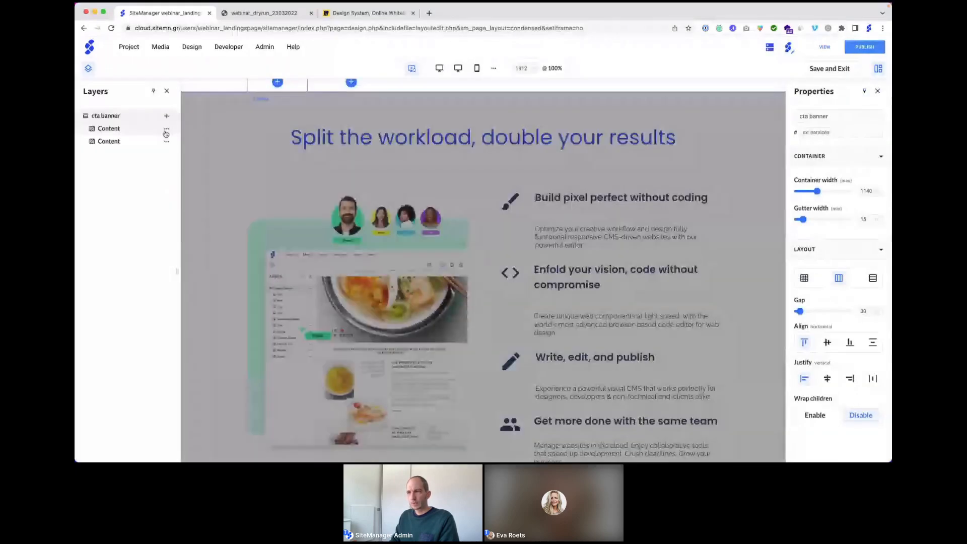
click(167, 116)
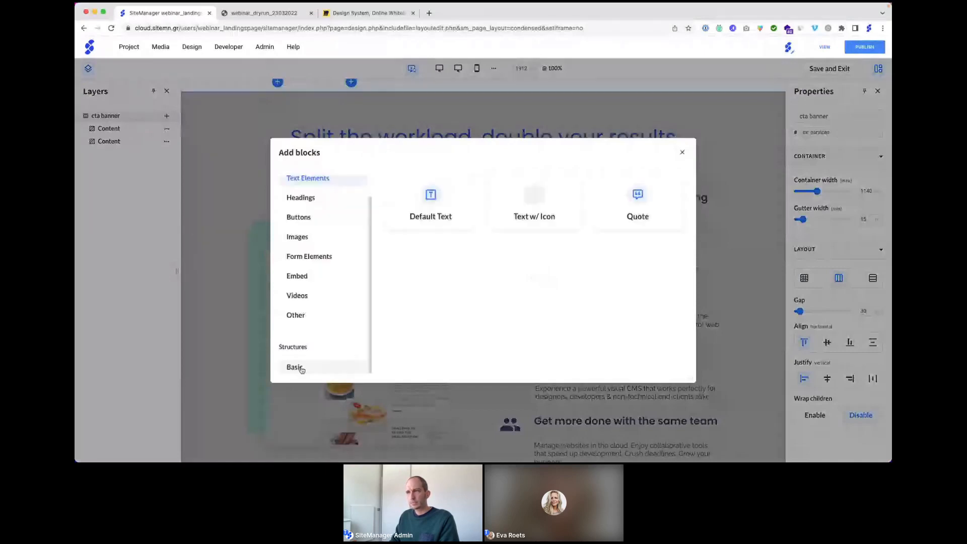
click(302, 370)
click(432, 206)
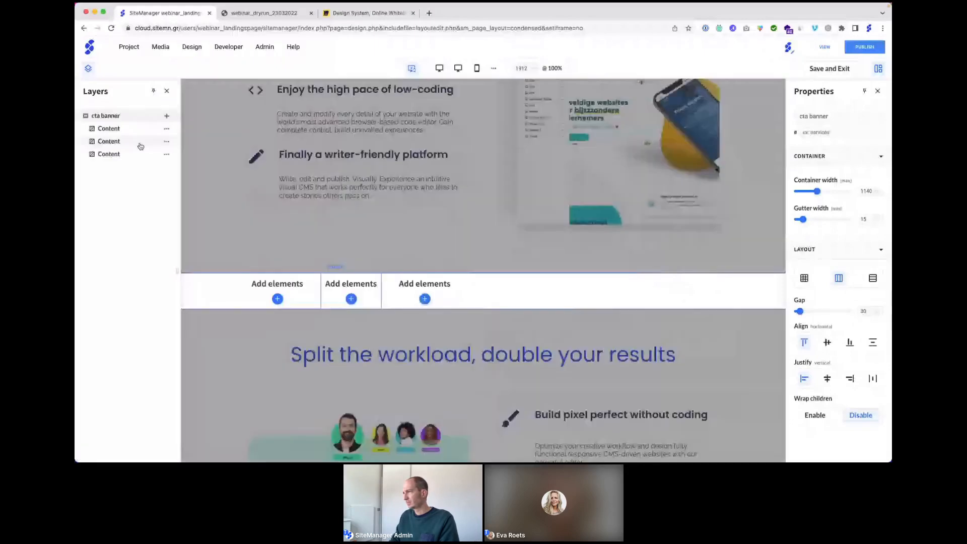
Step: Set each of the three content columns to 33% width
click(112, 129)
click(829, 175)
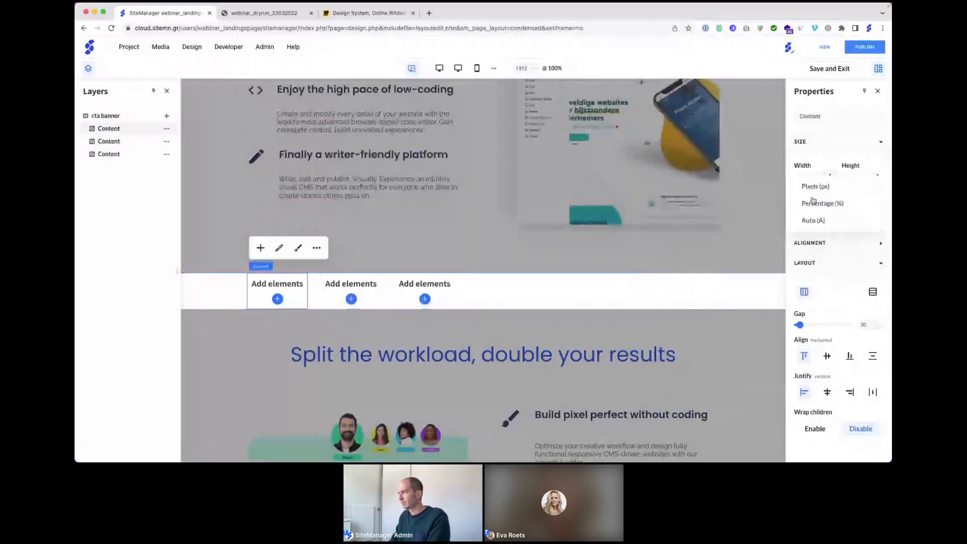
click(813, 203)
text(33)
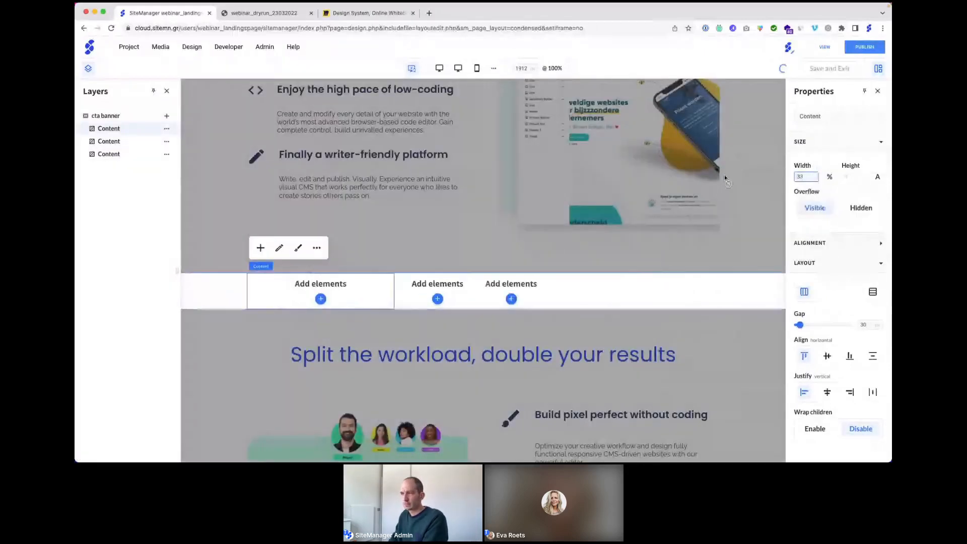
click(403, 285)
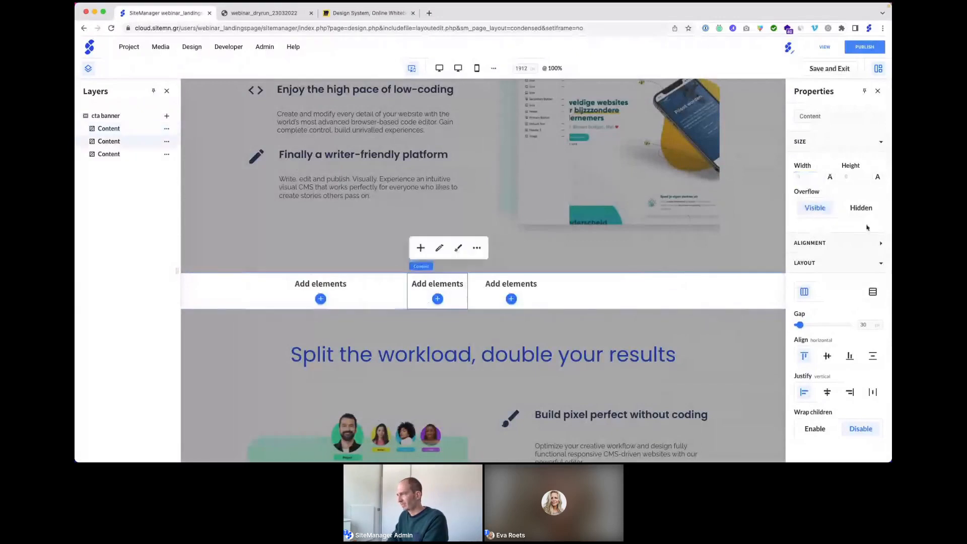
click(830, 177)
click(818, 202)
click(811, 177)
text(33)
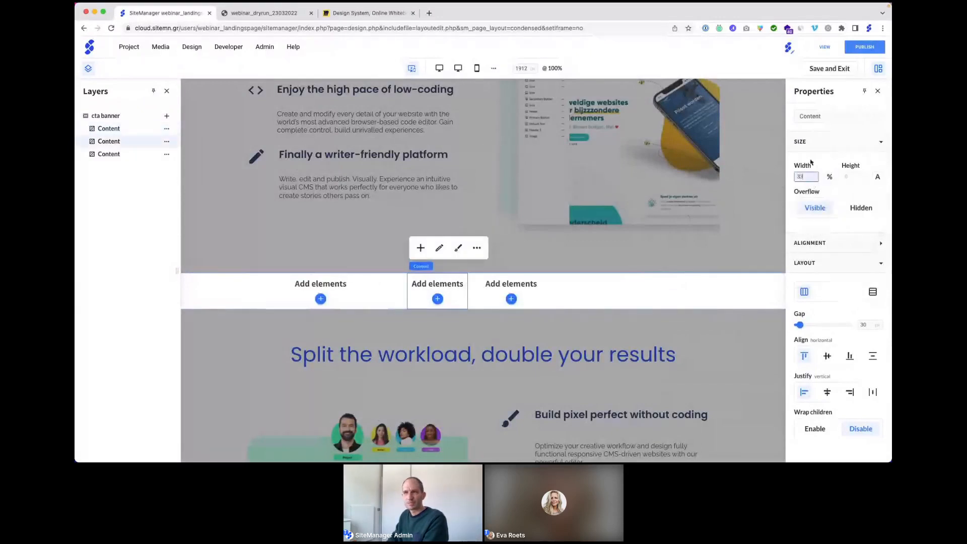
click(122, 167)
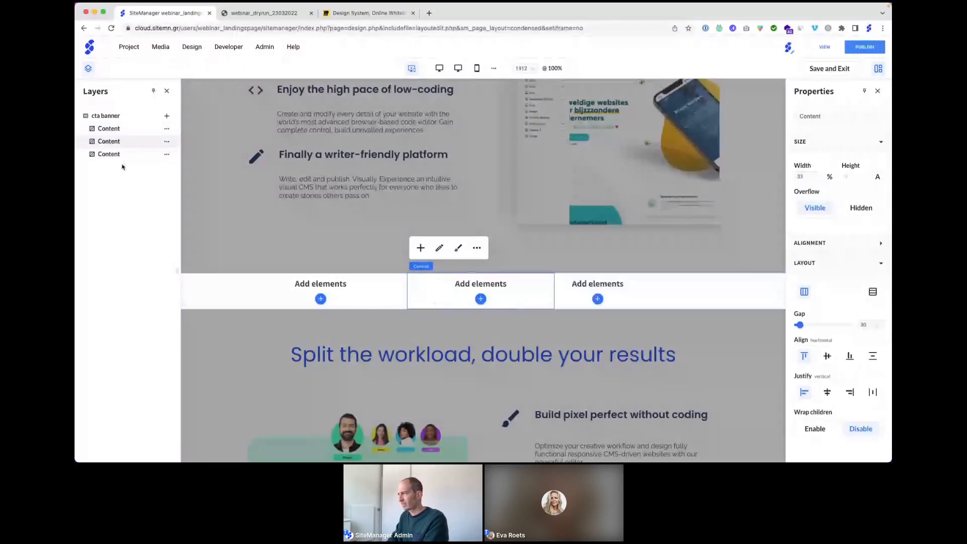
click(120, 154)
click(808, 166)
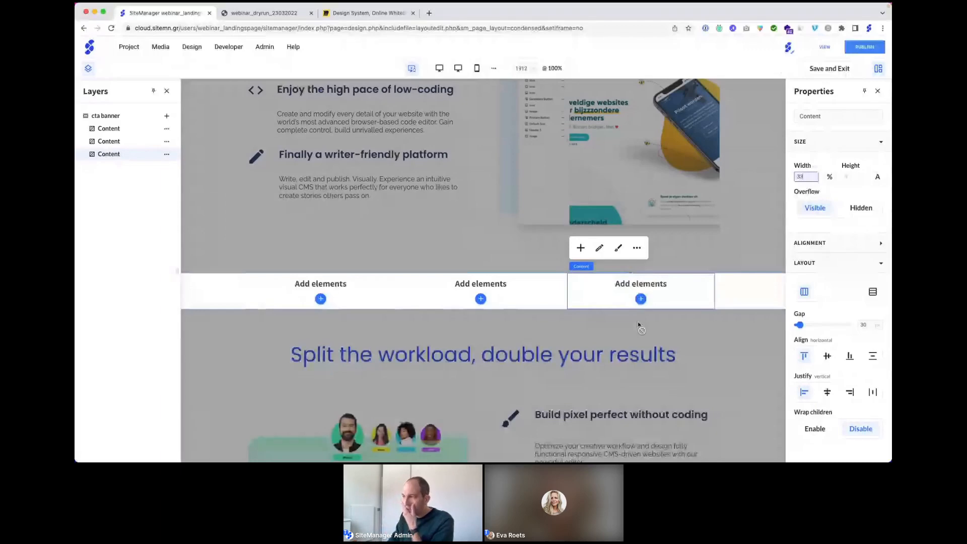
click(641, 302)
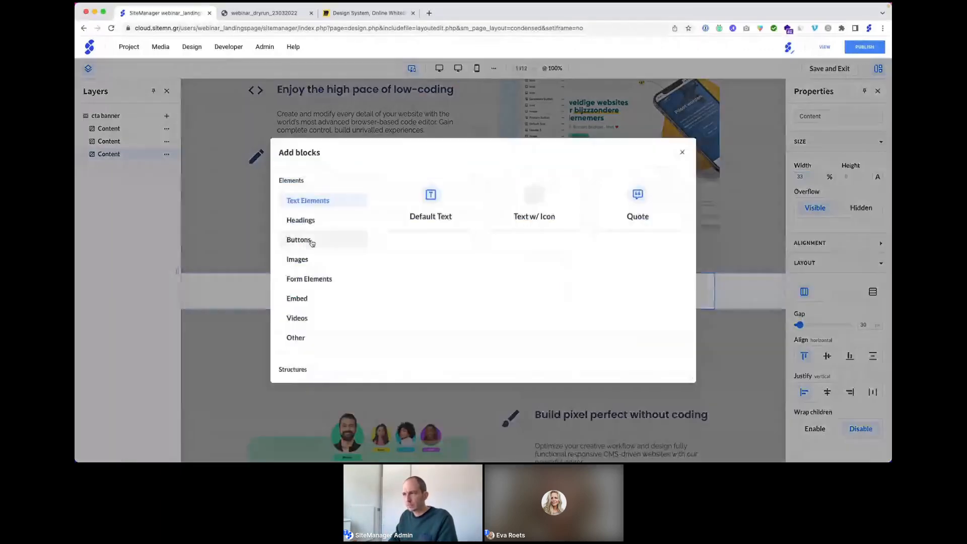
Step: Insert a Default Button in the third column labelled 'Start building Today'
click(302, 240)
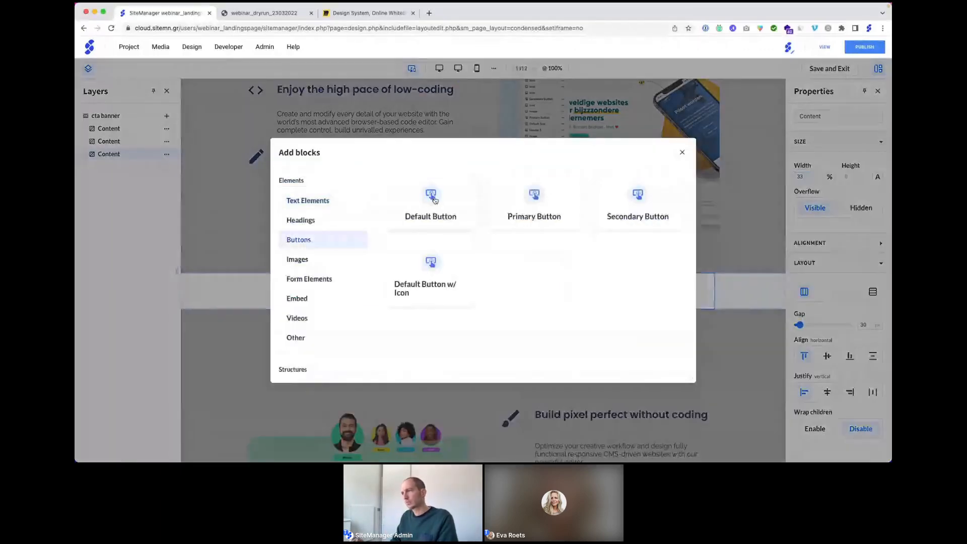
click(434, 200)
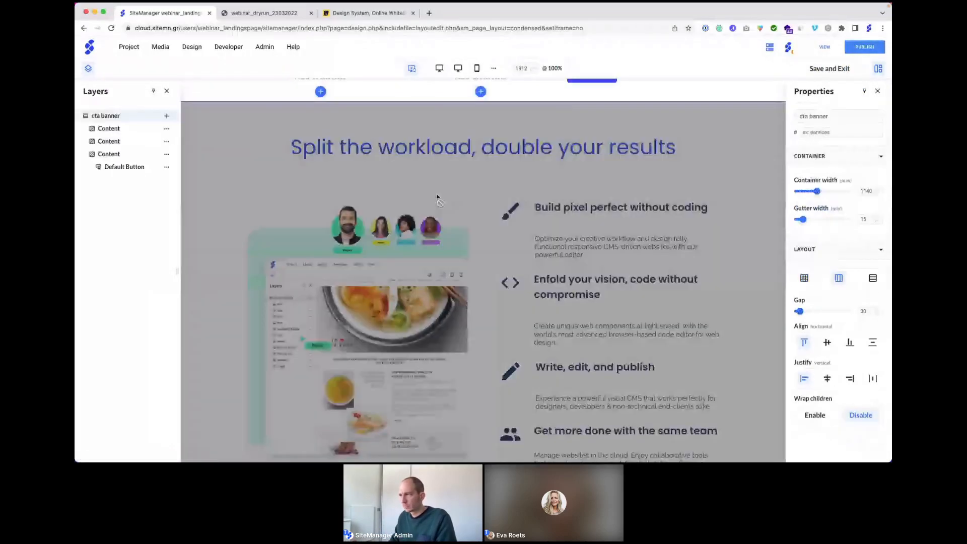
scroll(457, 190, up, 3)
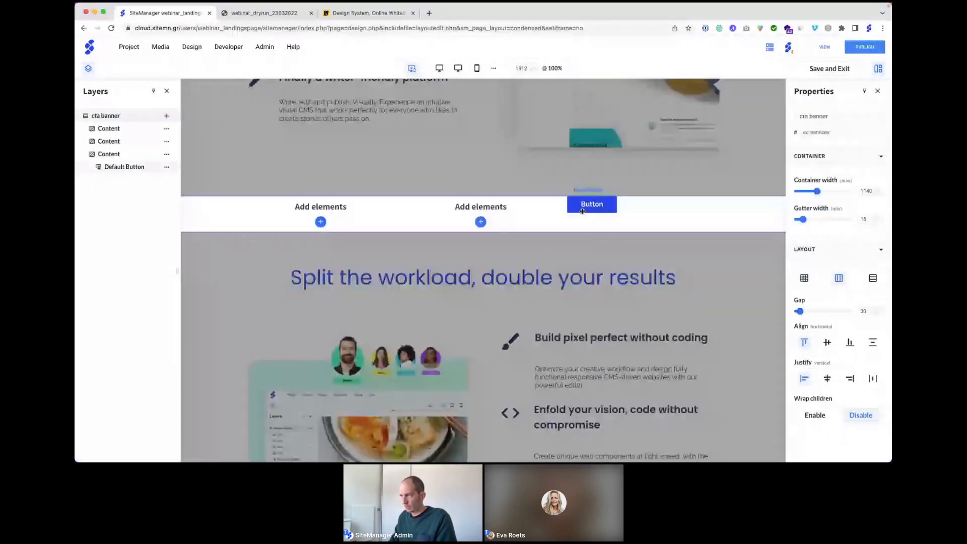
click(591, 203)
click(581, 171)
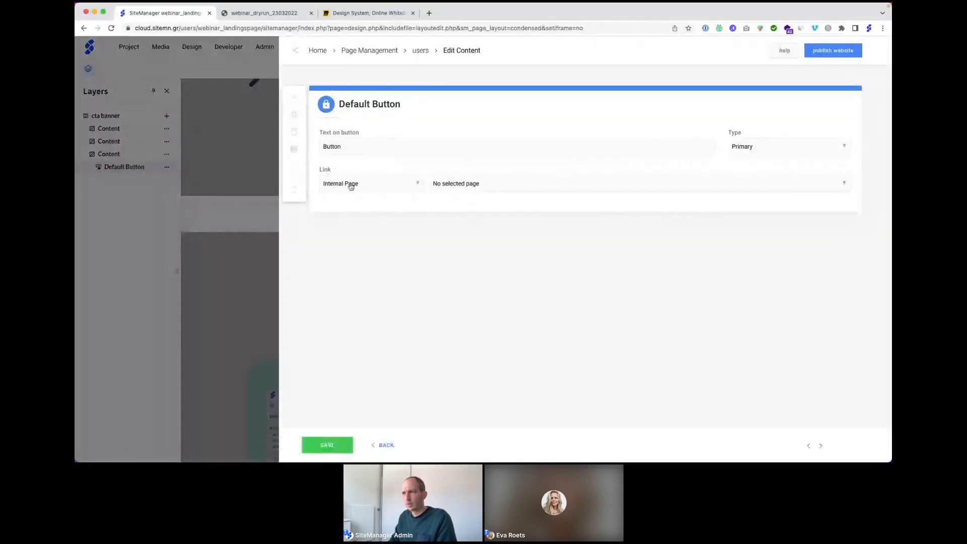
click(360, 142)
text(Start buld)
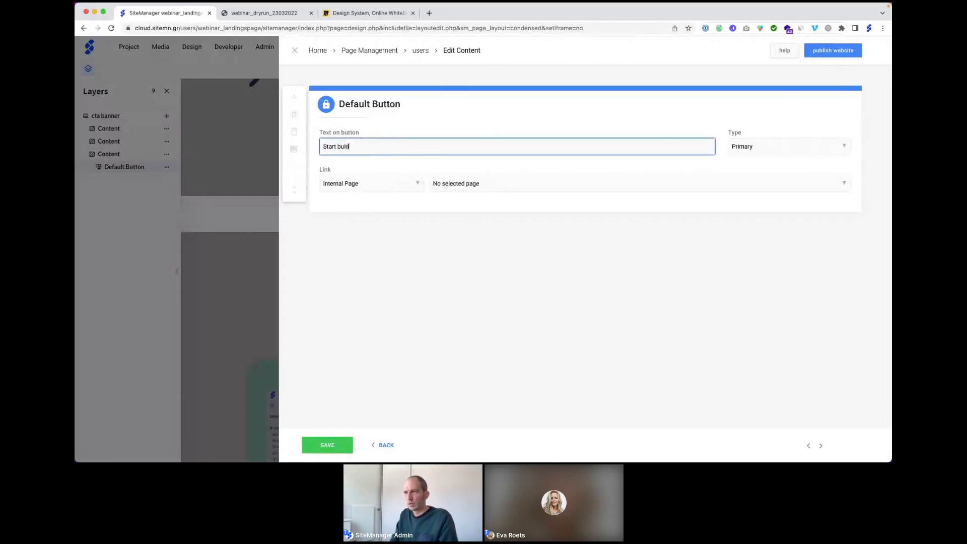
key(BackSpace)
text(ilding )
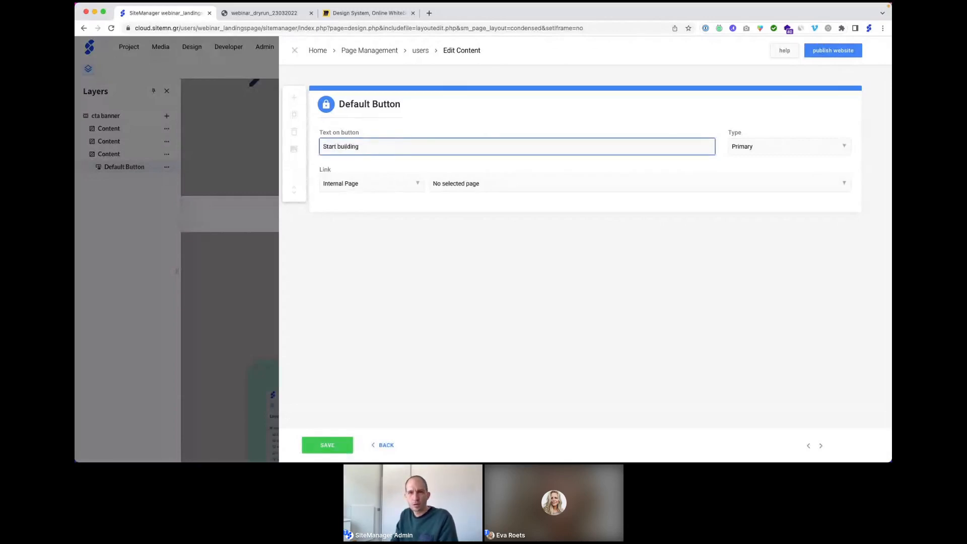
text(Today)
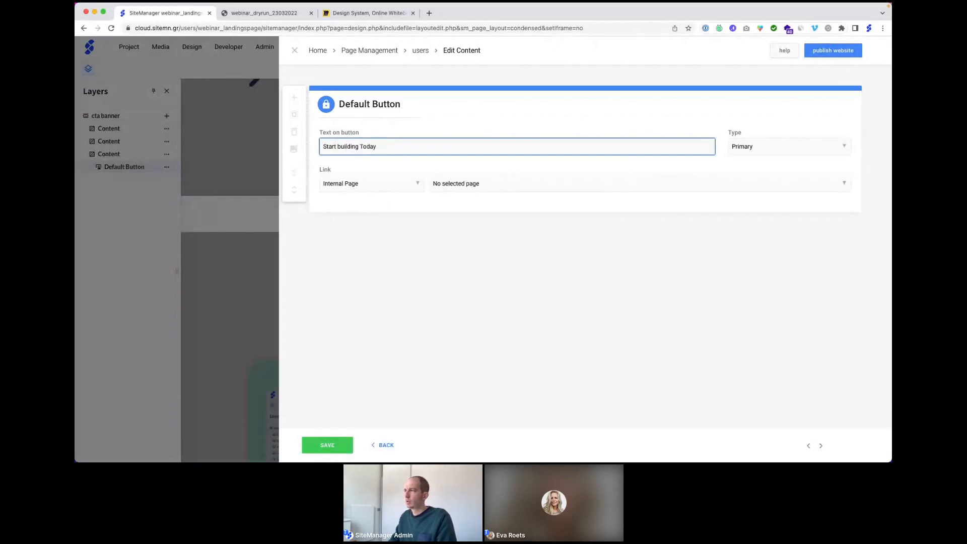
Step: Set the button Type to Secondary and save
click(754, 148)
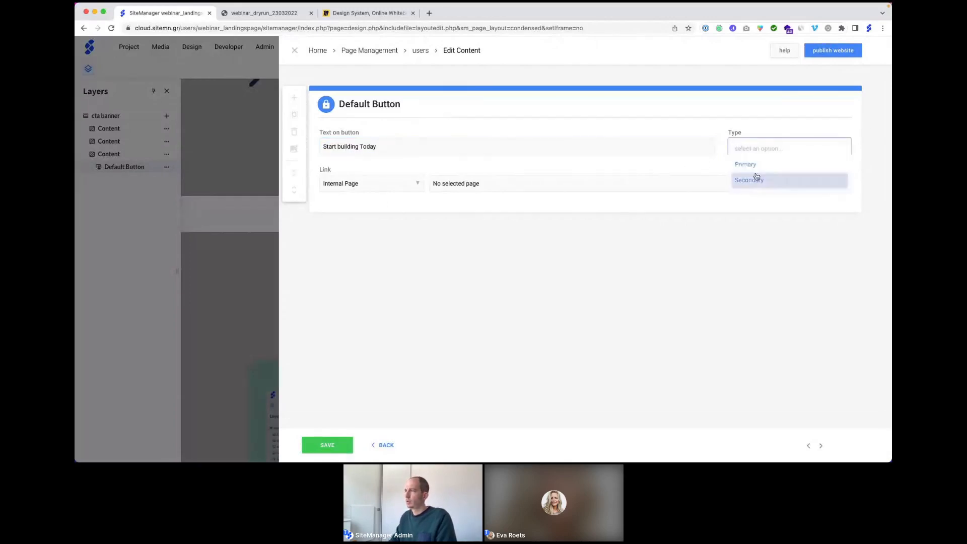
click(757, 179)
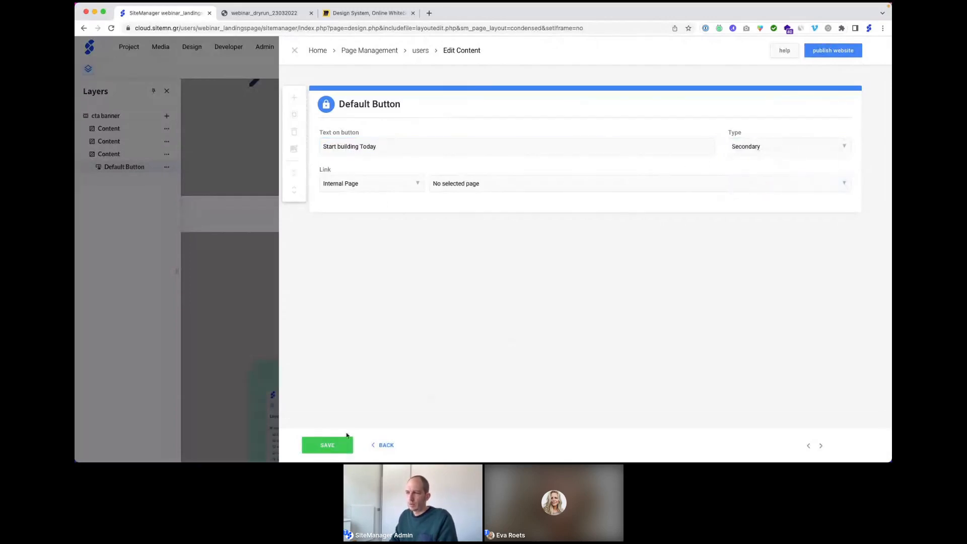
click(322, 447)
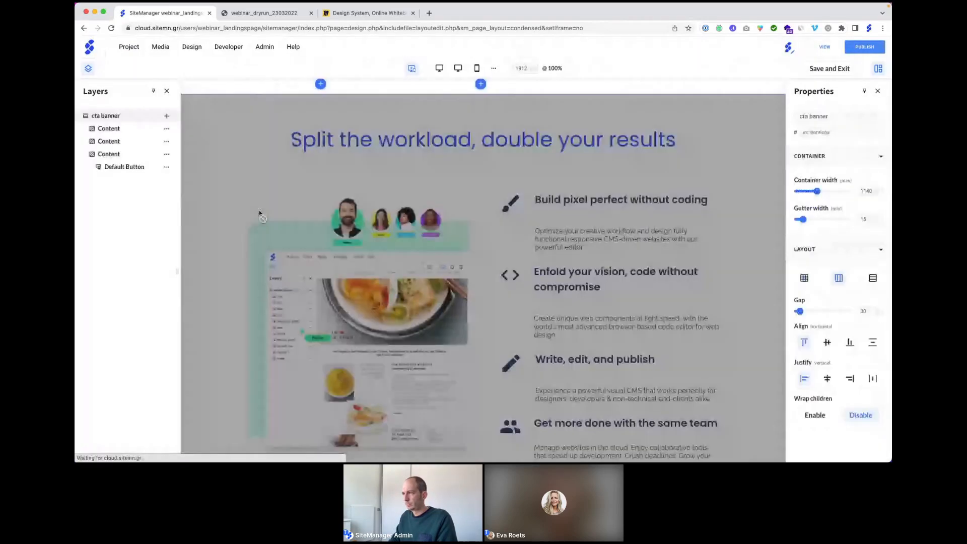
Step: Insert an Image block in the middle column showing the arrow-mob image from the library, and save
scroll(259, 213, up, 4)
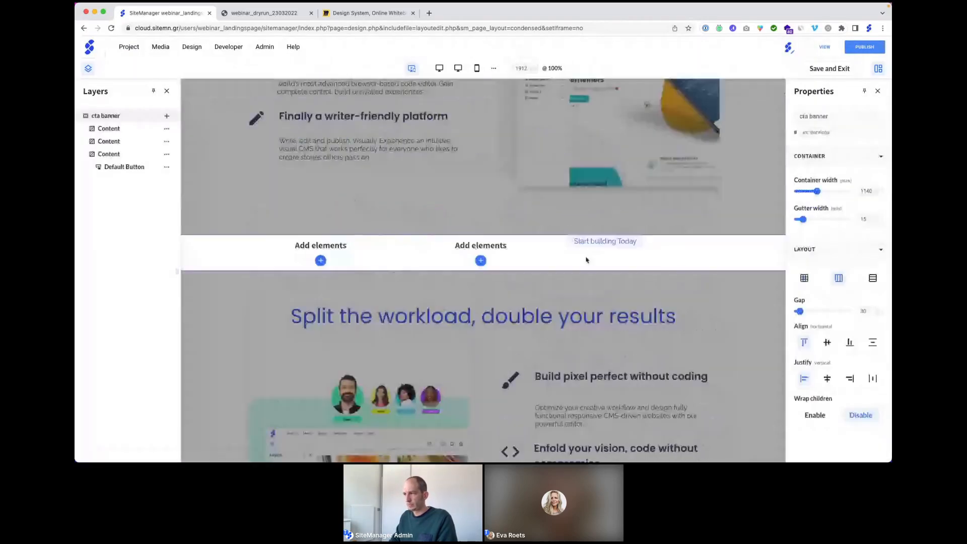
click(481, 260)
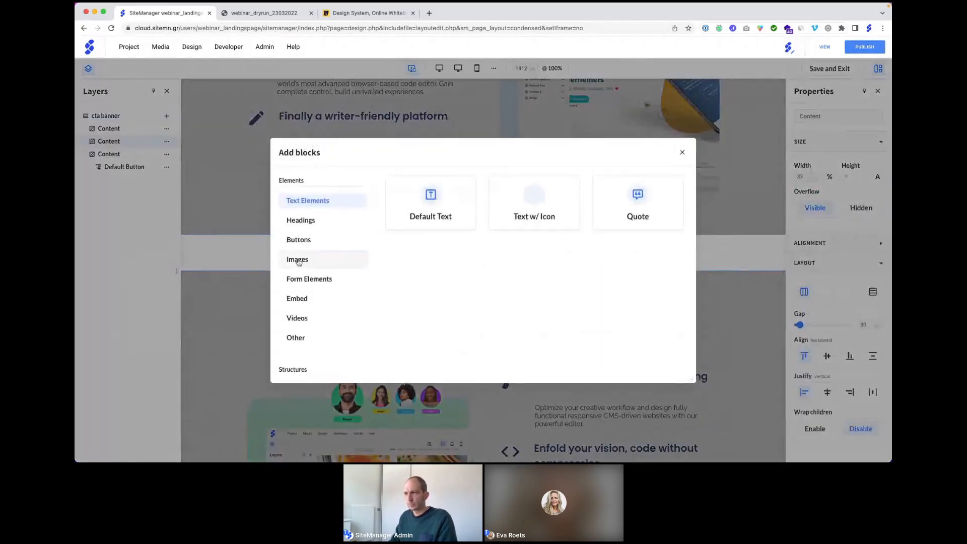
click(297, 259)
click(432, 197)
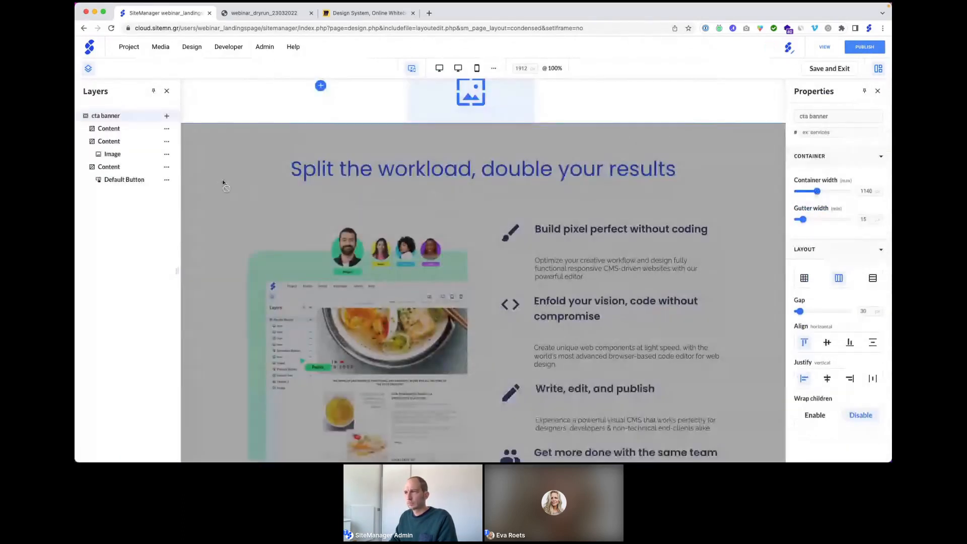
click(442, 114)
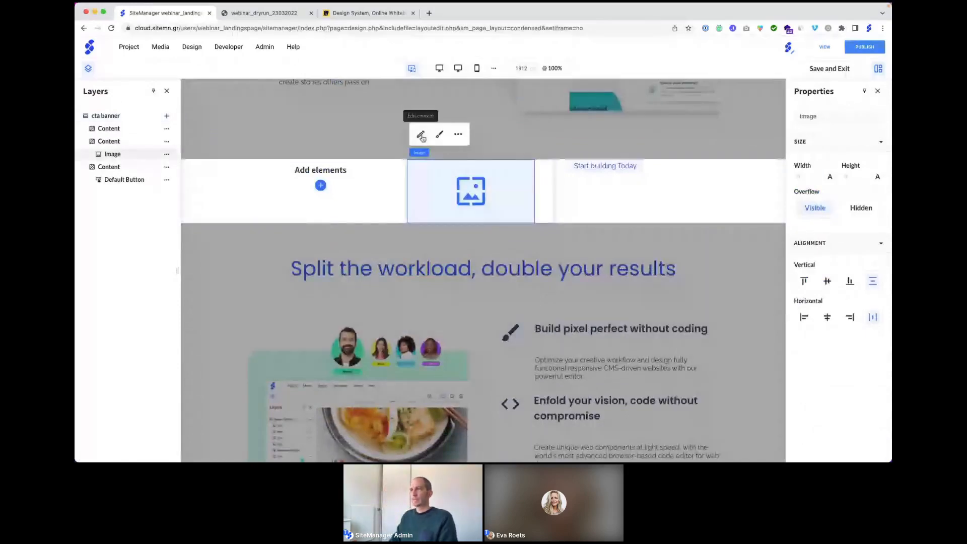
click(421, 134)
click(575, 148)
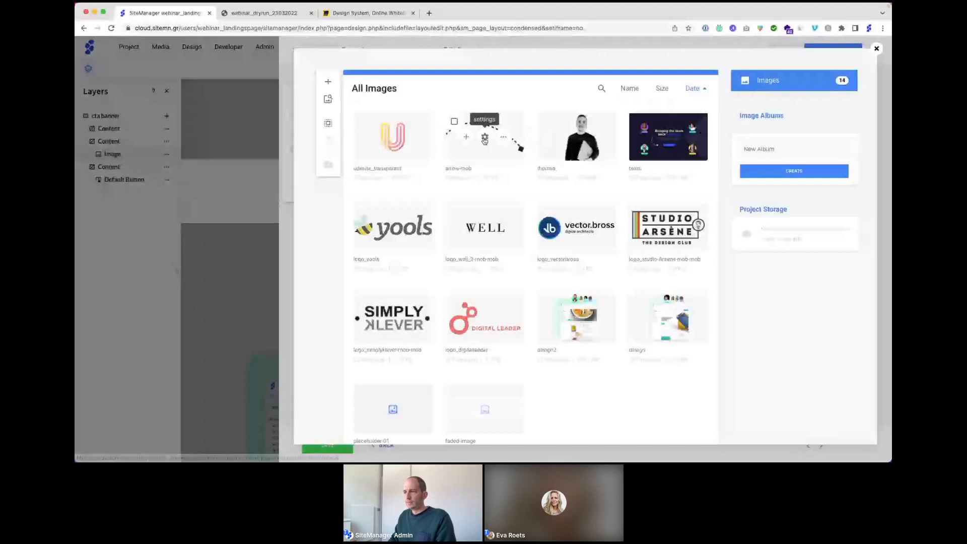
click(465, 136)
click(332, 449)
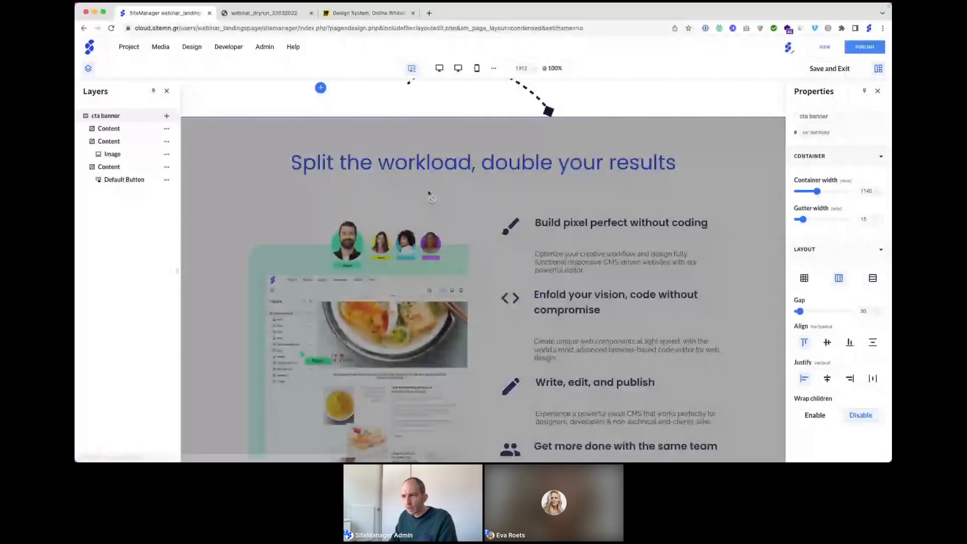
scroll(429, 193, up, 3)
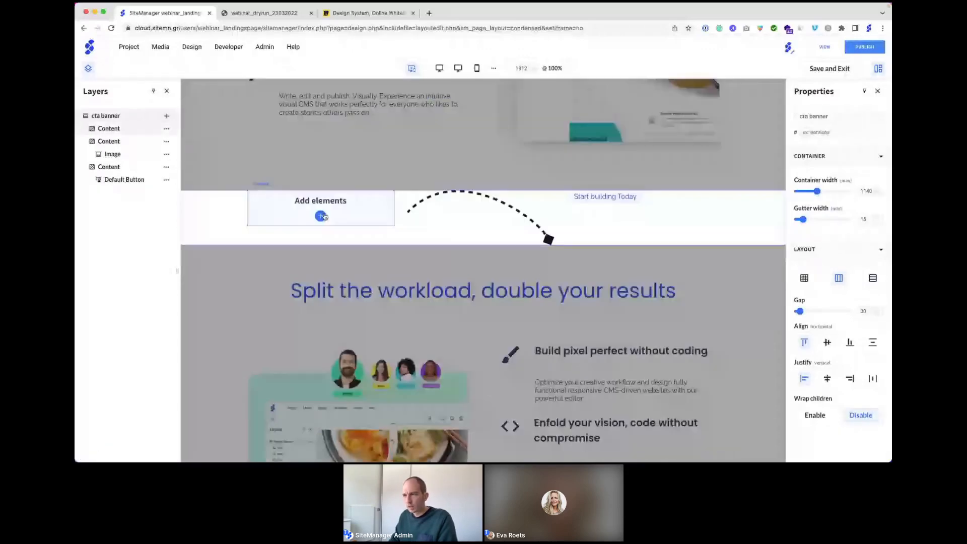
Step: Add a Default Text paragraph and a Title heading block to the left column
click(321, 216)
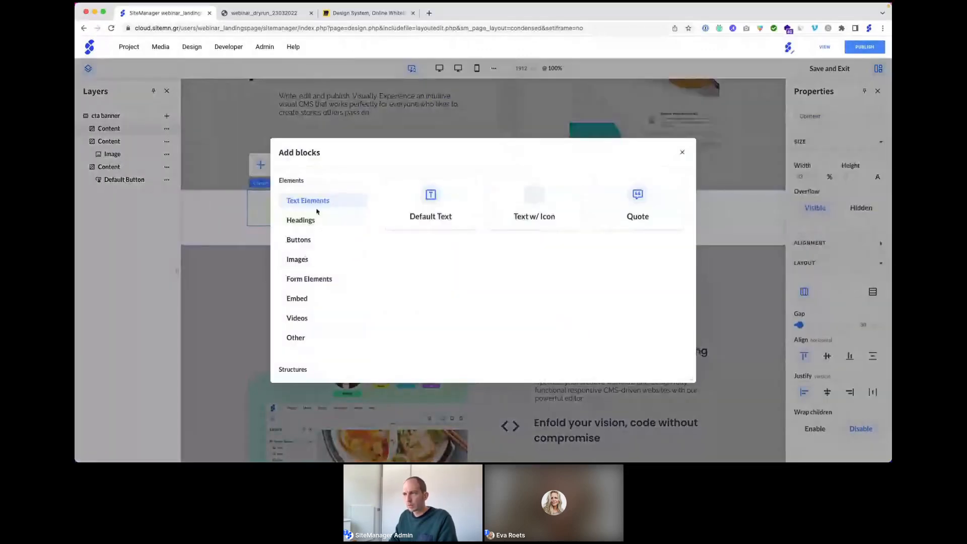
click(401, 220)
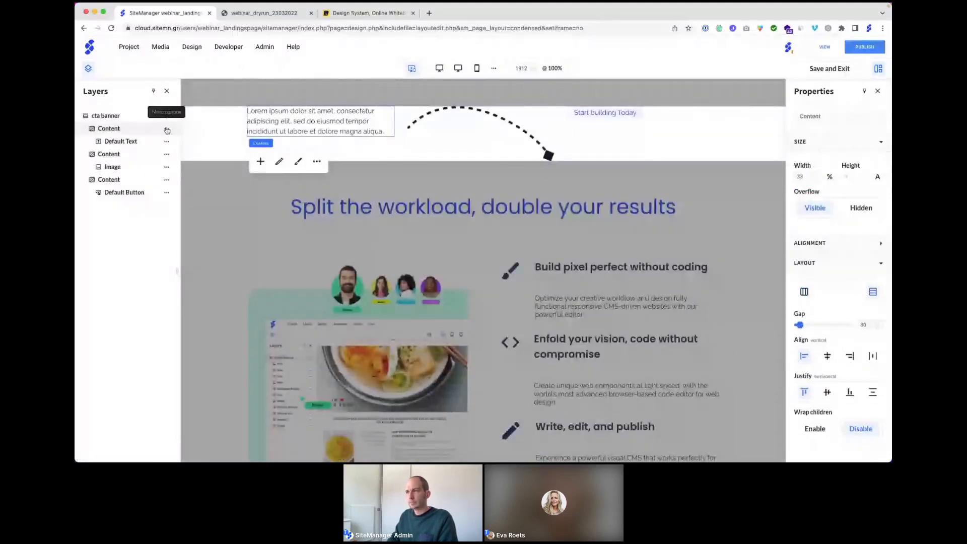
click(261, 162)
click(353, 220)
click(393, 218)
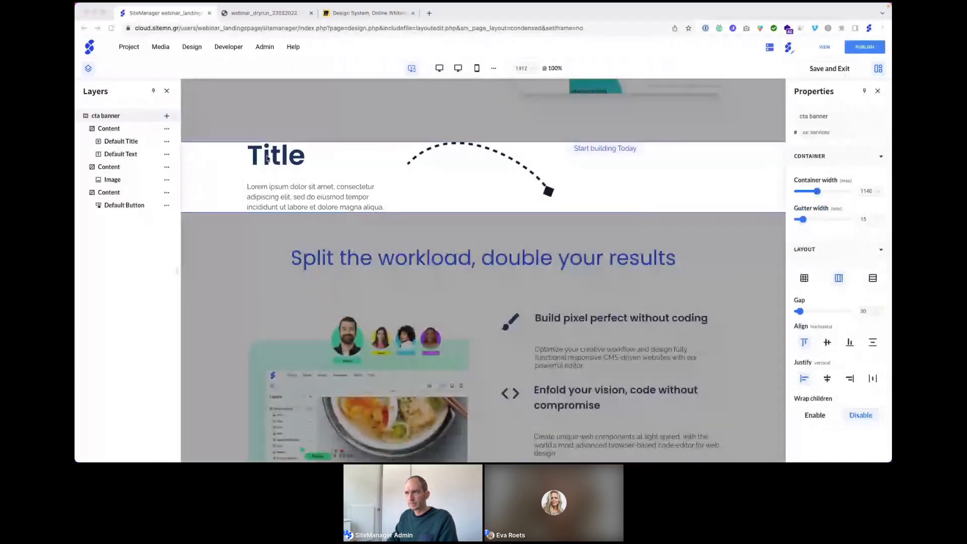
click(269, 158)
Step: Replace the Title placeholder with 'Start building today' and make it Header 3
click(262, 120)
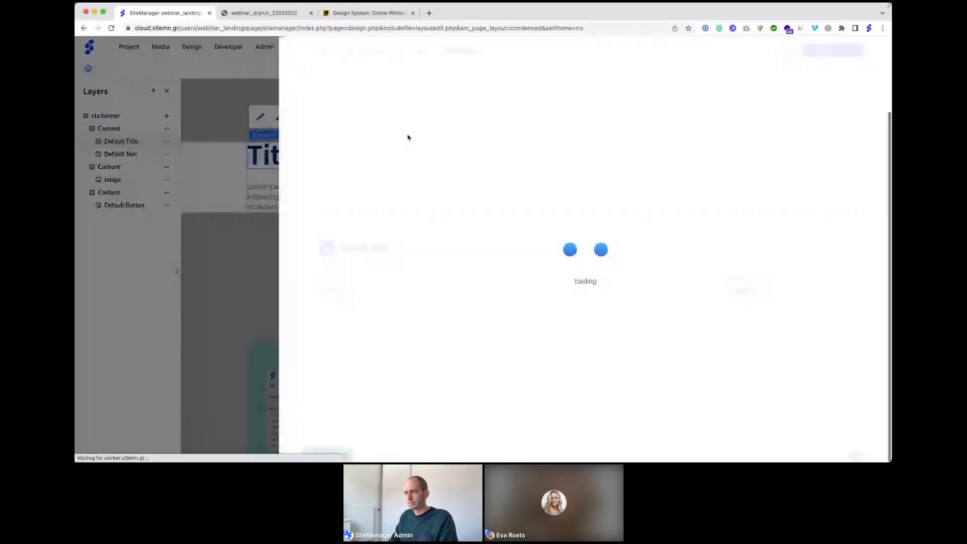
drag(353, 290, 316, 291)
text(Start building today)
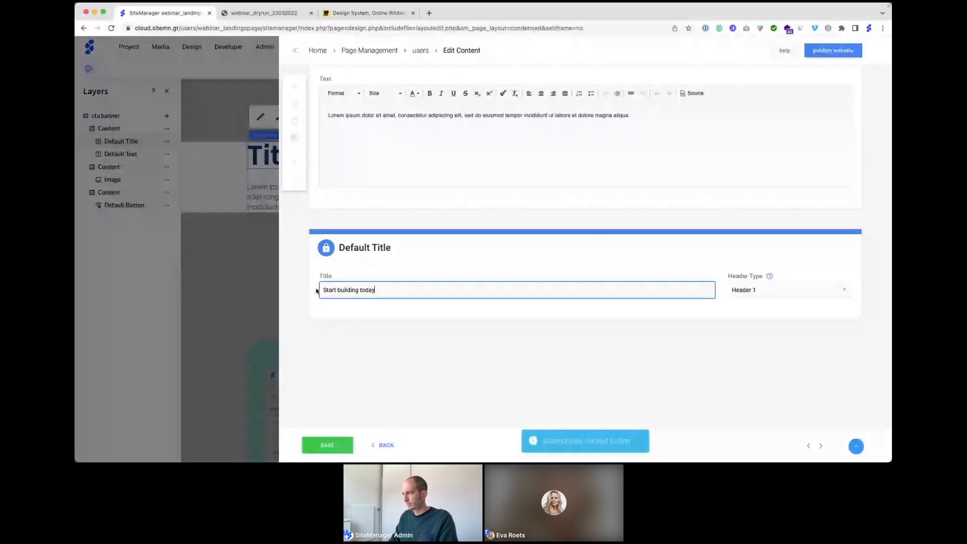
click(785, 290)
click(748, 337)
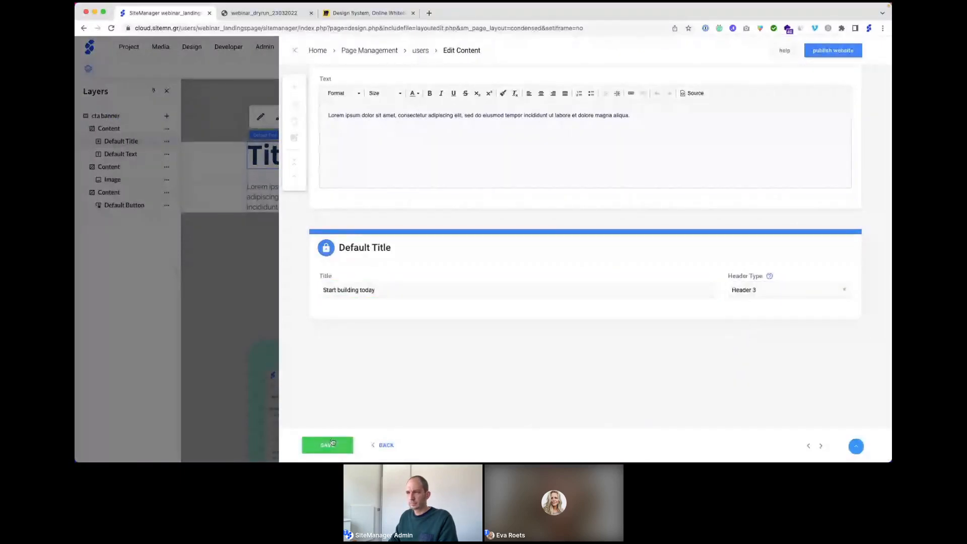
Step: Replace the Lorem ipsum paragraph with the Streamline sentence and save
click(365, 117)
triple_click(363, 117)
text(Streamline your creative process and keep your team aligned with our collaborative web design platform.)
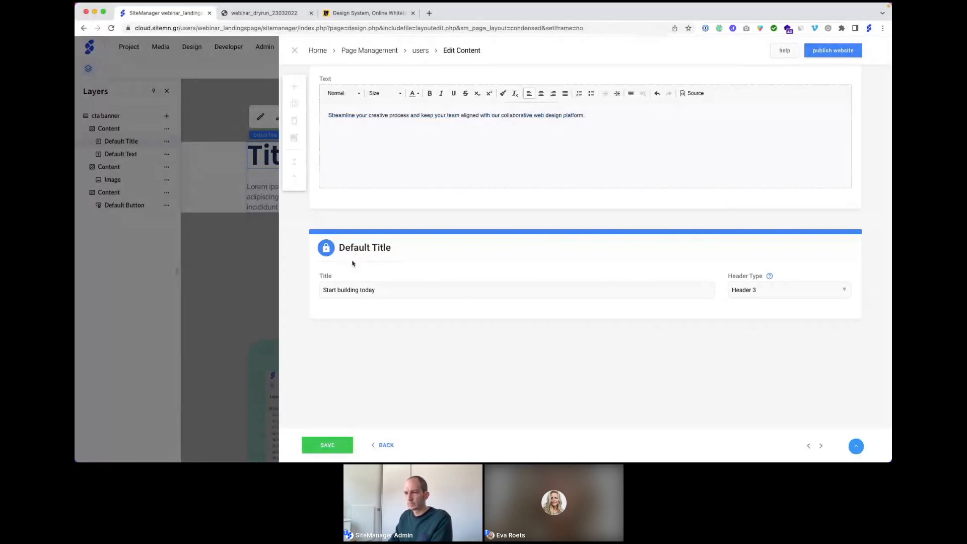
click(325, 445)
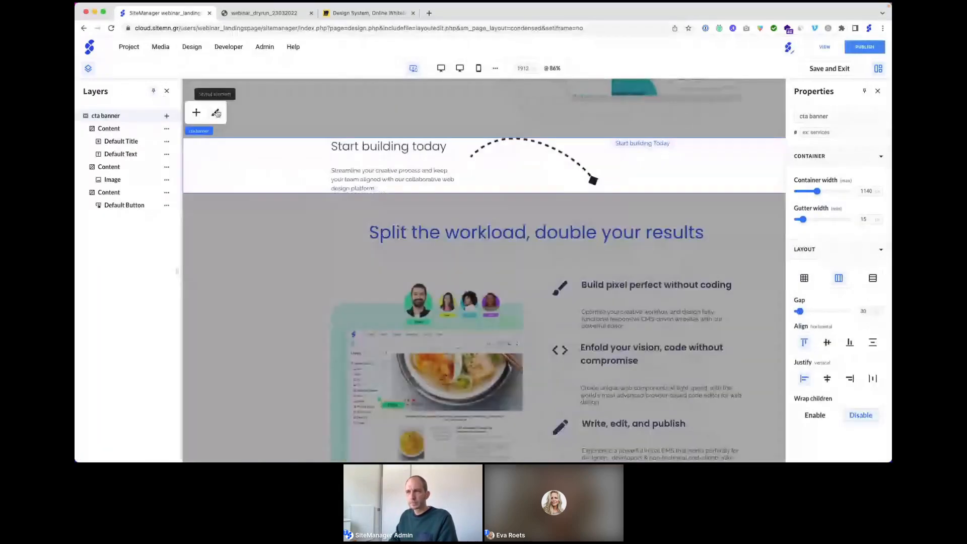
Step: Set the banner's Top and Bottom padding to 75 px under Dimensions
click(217, 114)
click(151, 161)
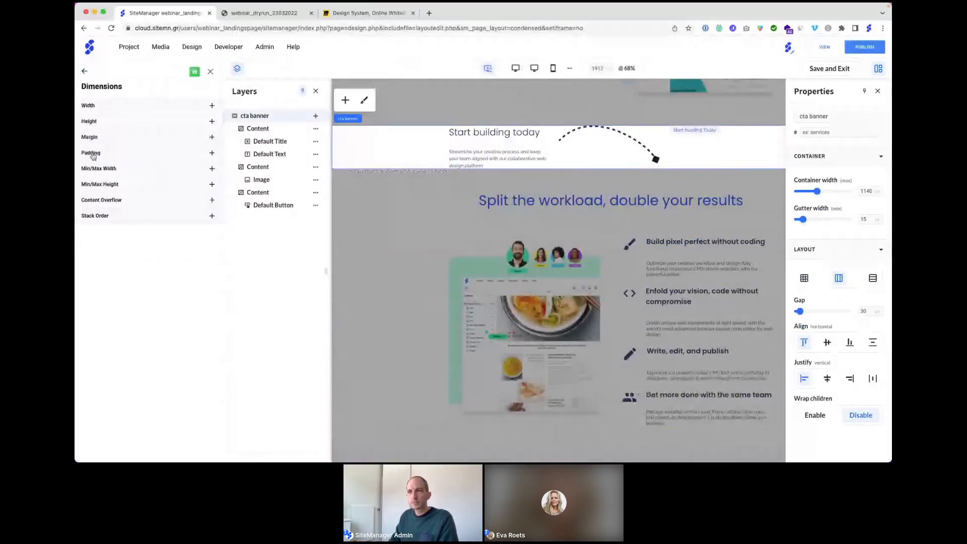
click(93, 153)
click(133, 191)
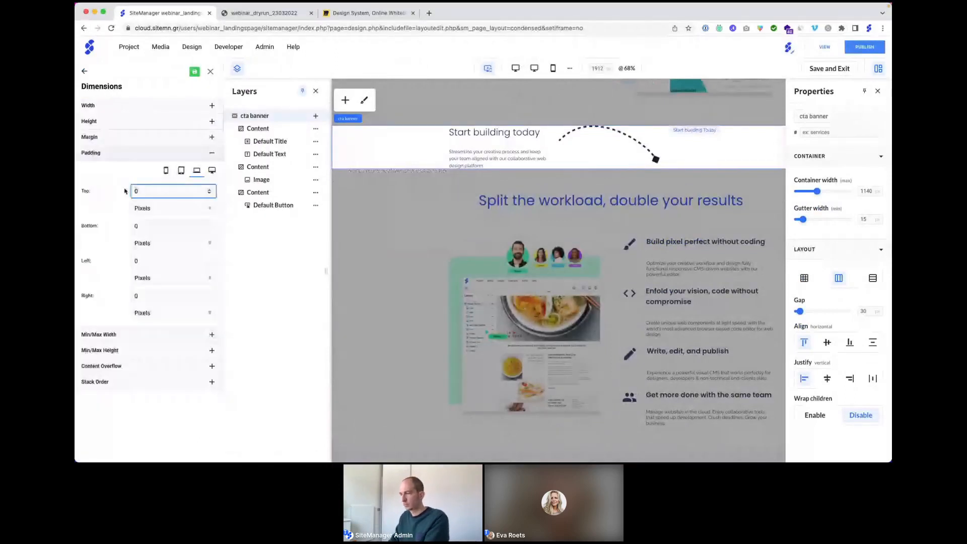
text(75)
key(Tab)
text(75)
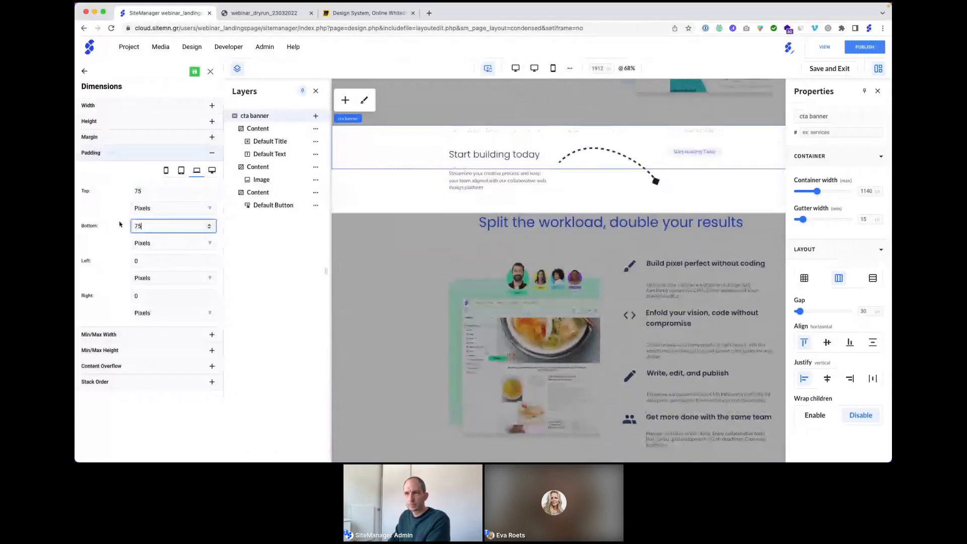
click(135, 171)
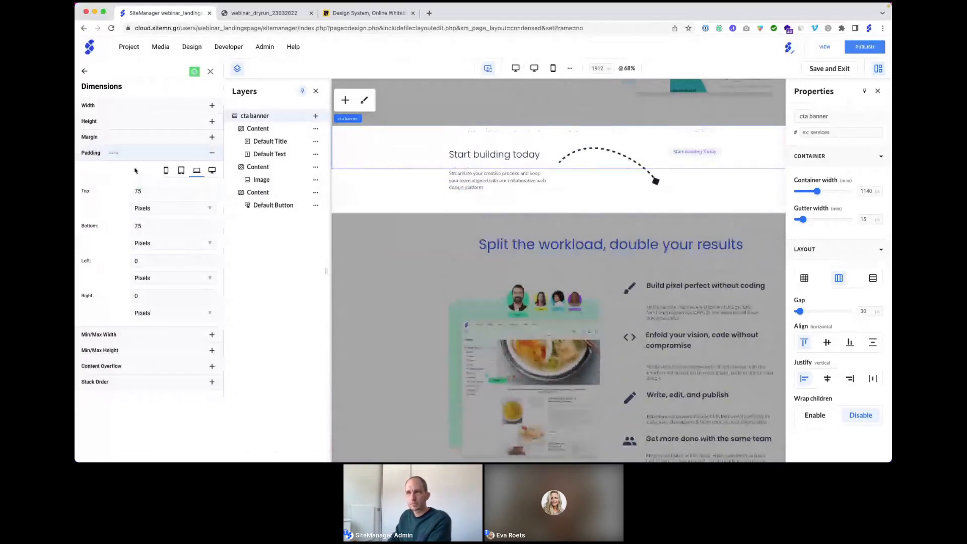
click(85, 72)
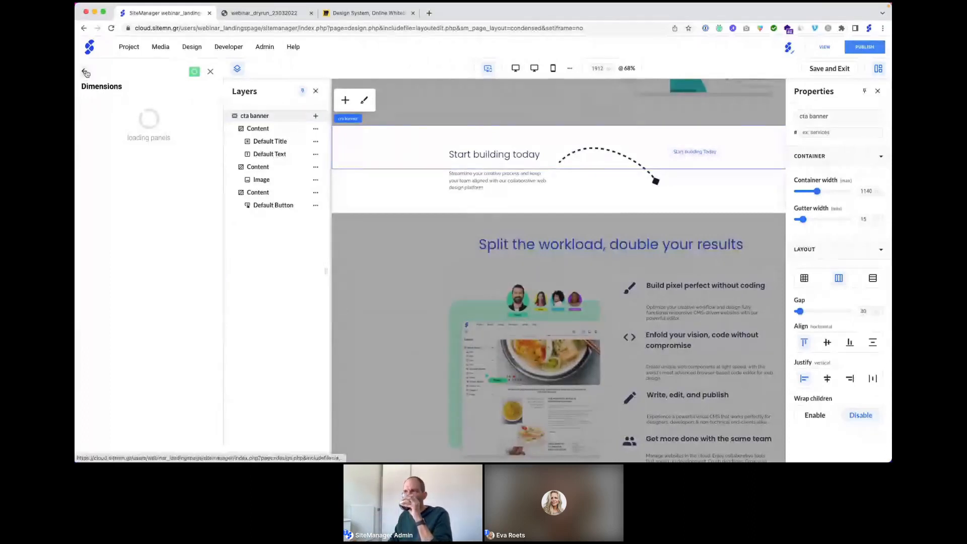
Step: Fill the banner background with the Text Color 1 swatch, making it blue
click(86, 72)
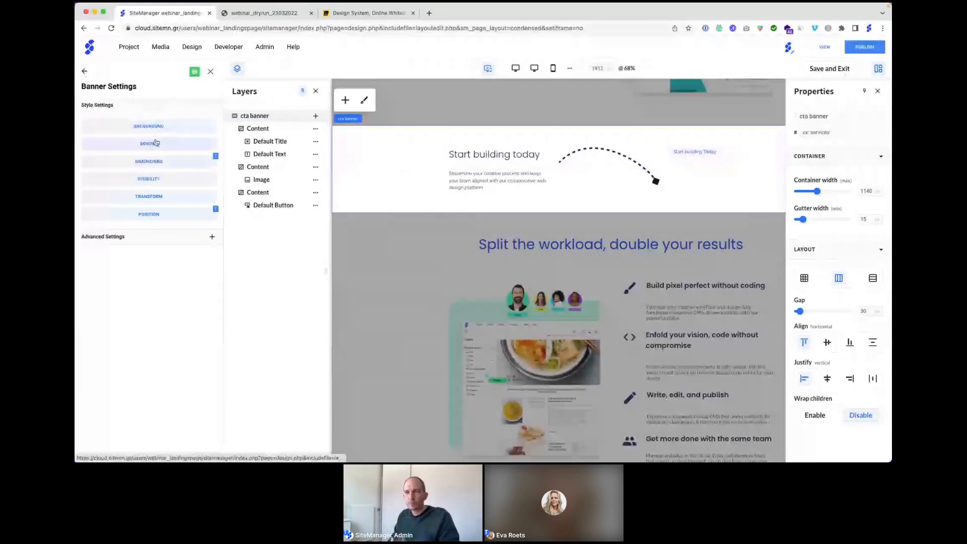
click(152, 127)
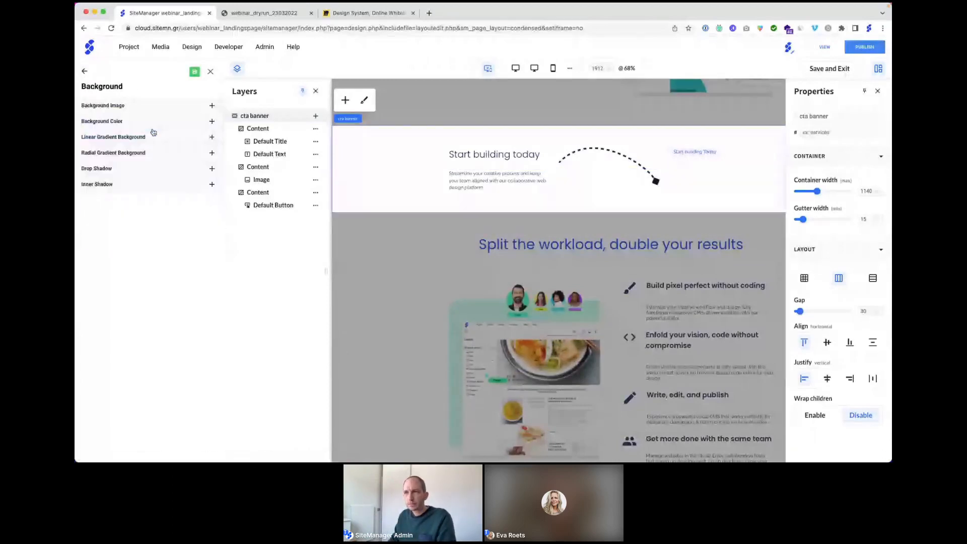
click(153, 128)
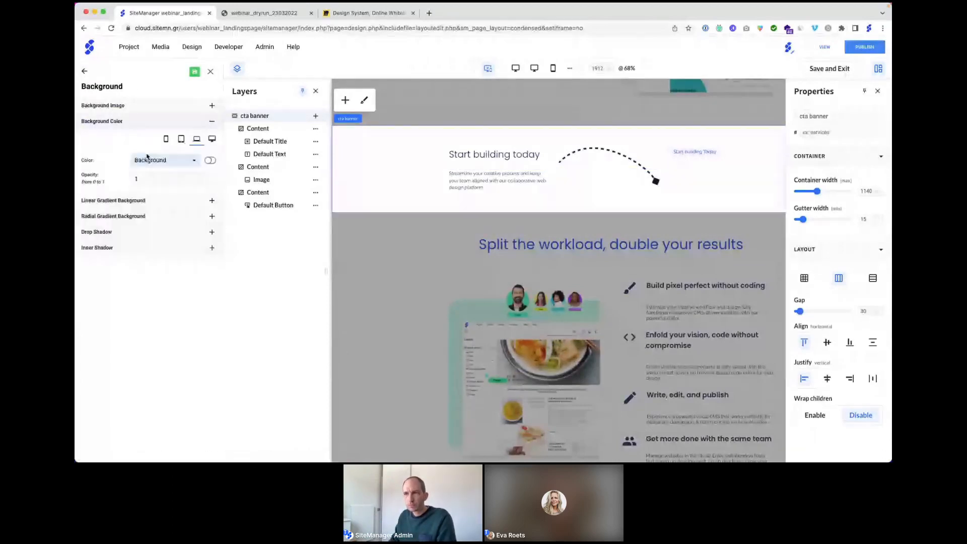
click(148, 159)
click(159, 241)
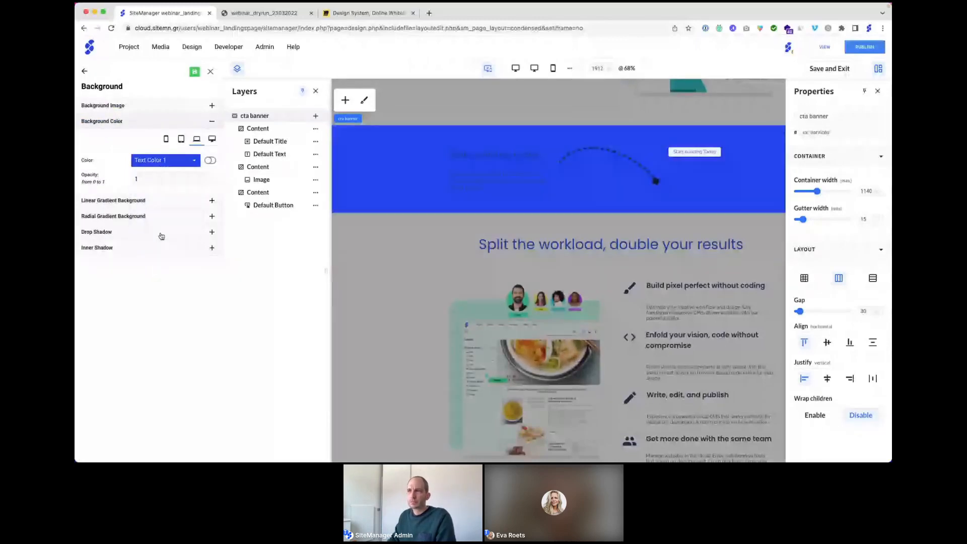
click(210, 72)
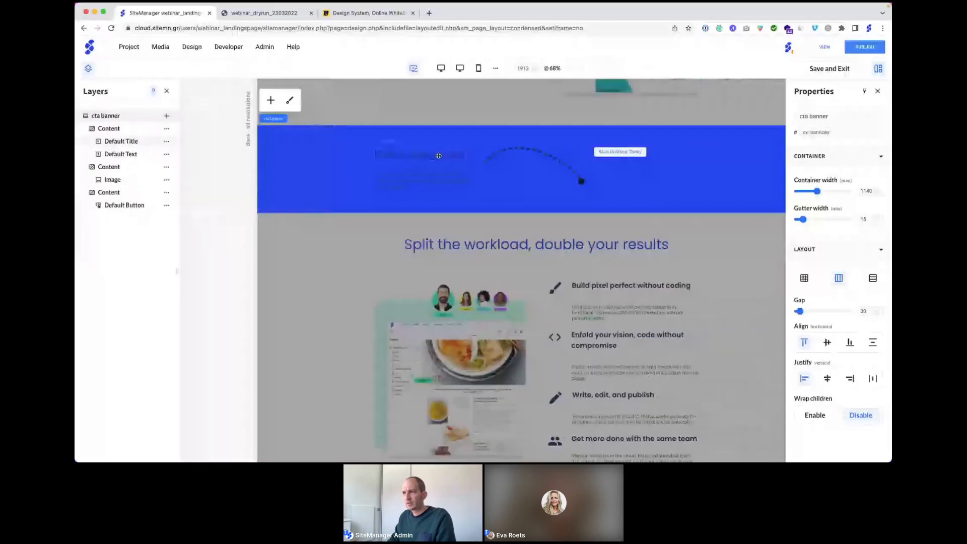
Step: Give the Header 3 banner title Color 4 text and font weight Thickness 400
click(439, 156)
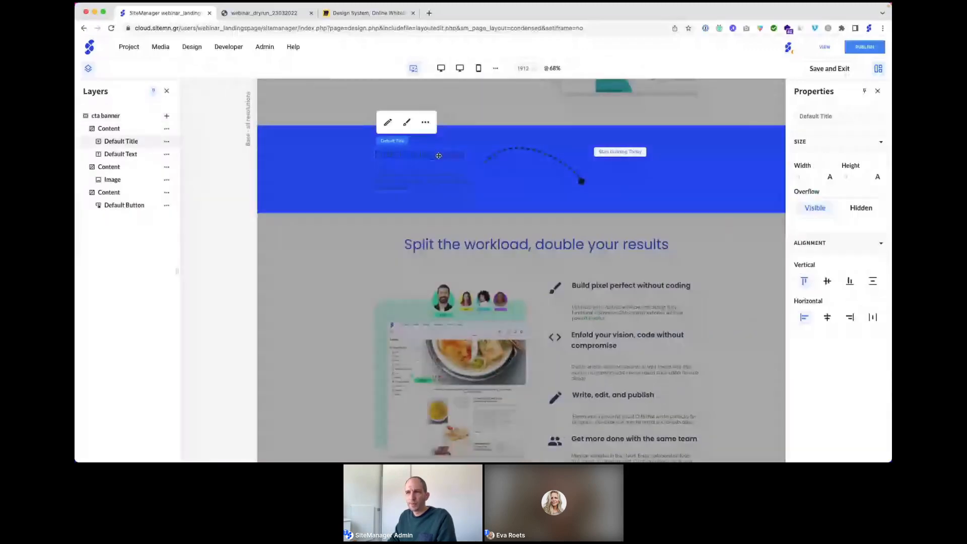
click(407, 123)
click(162, 163)
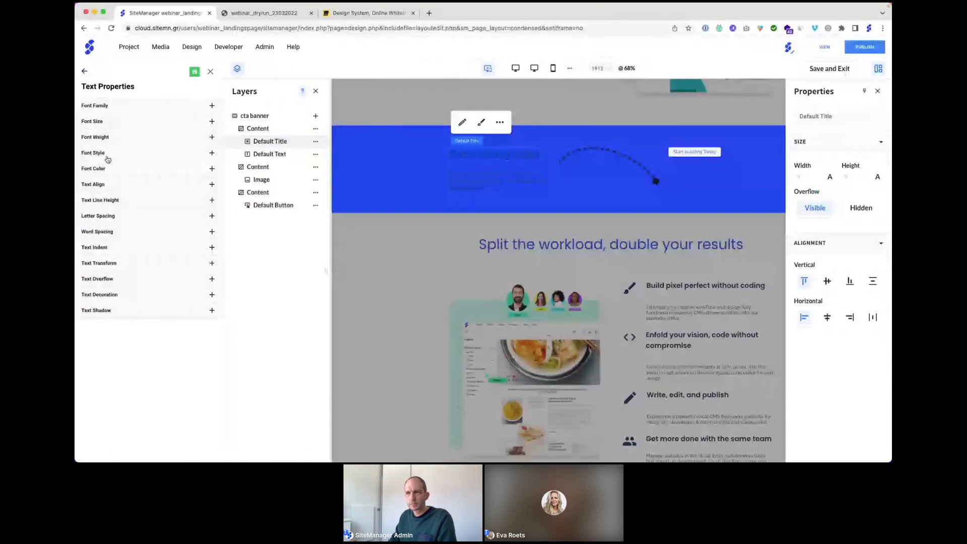
click(107, 169)
scroll(161, 267, up, 3)
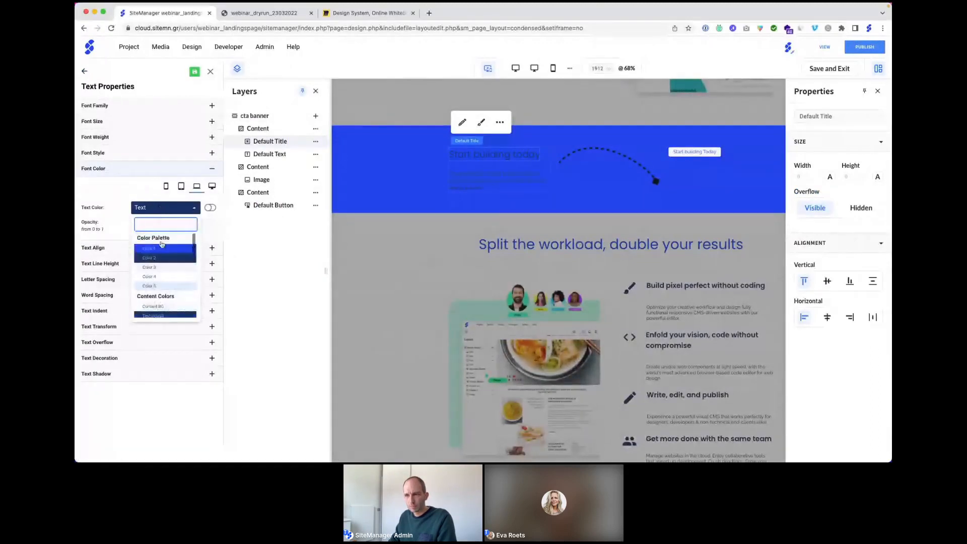
click(154, 276)
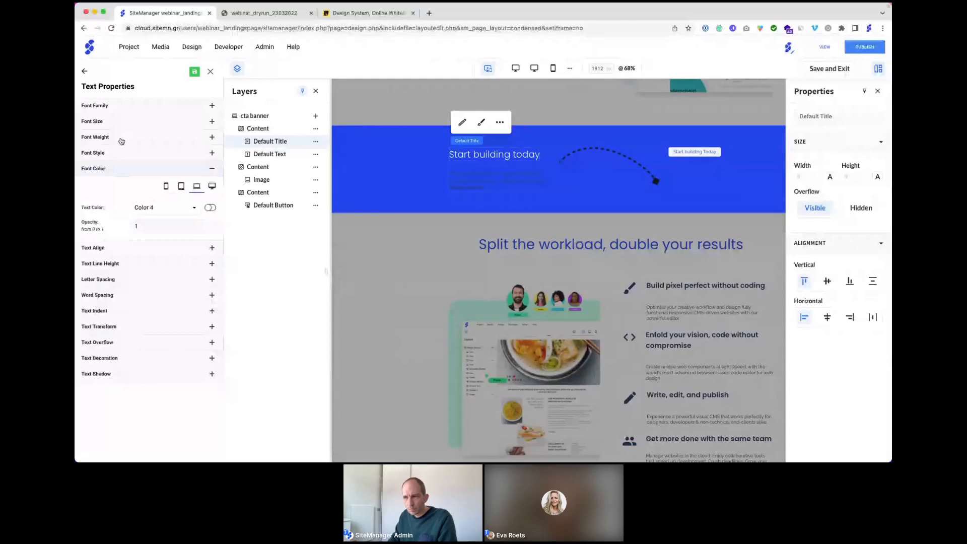
click(122, 141)
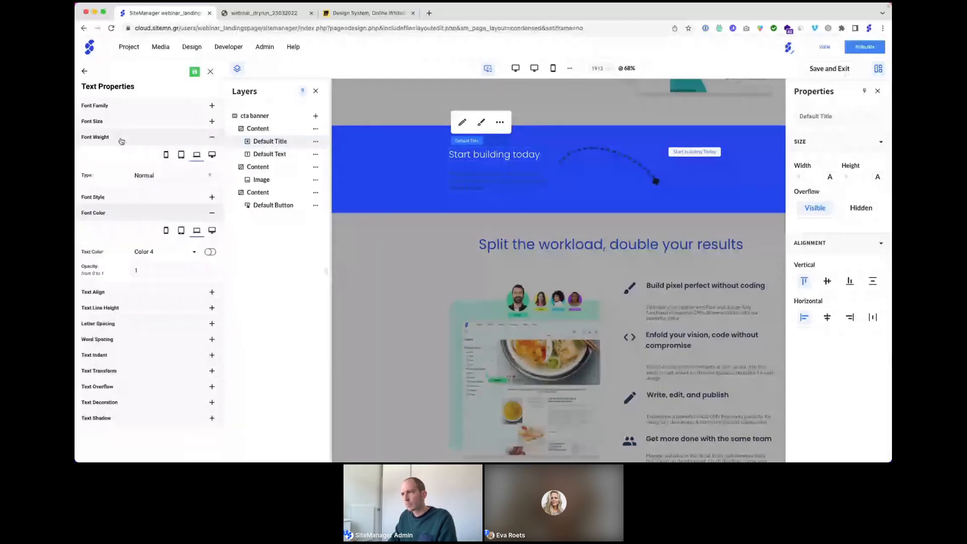
click(171, 175)
click(170, 302)
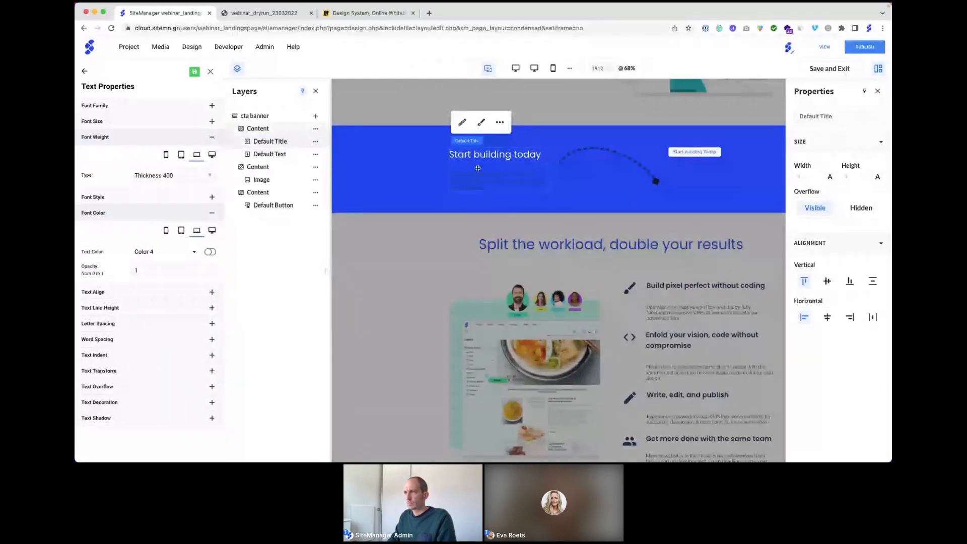
Step: Set the description paragraph's font colour to Color 4
click(478, 168)
click(480, 147)
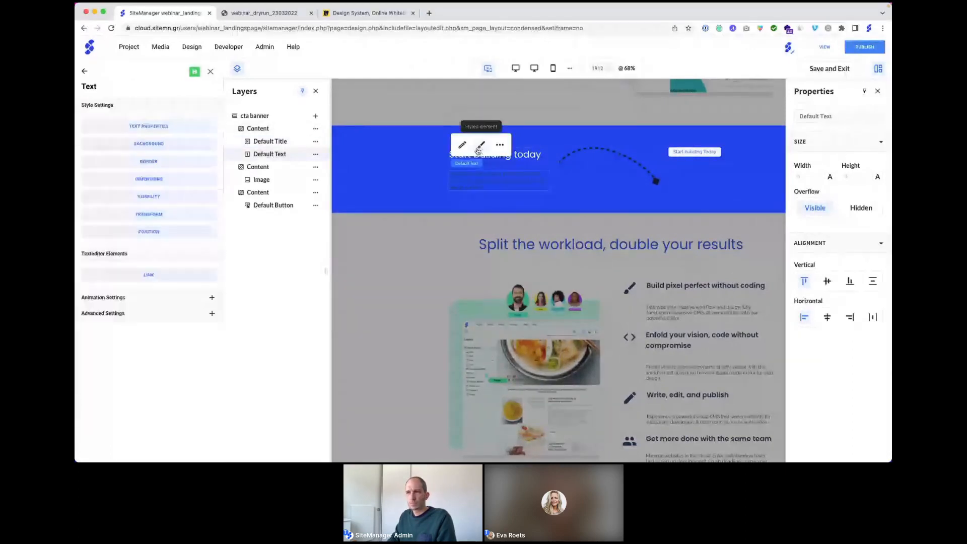
click(159, 127)
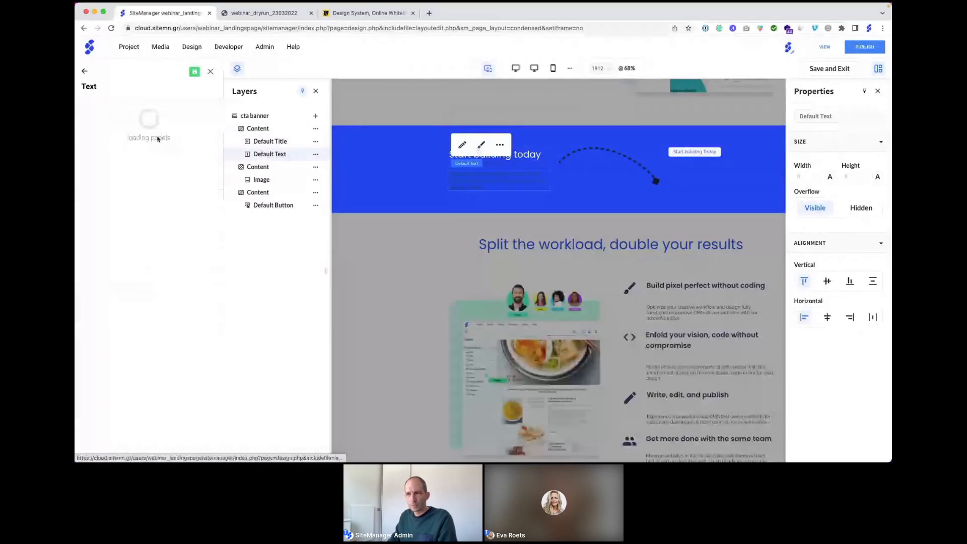
click(156, 168)
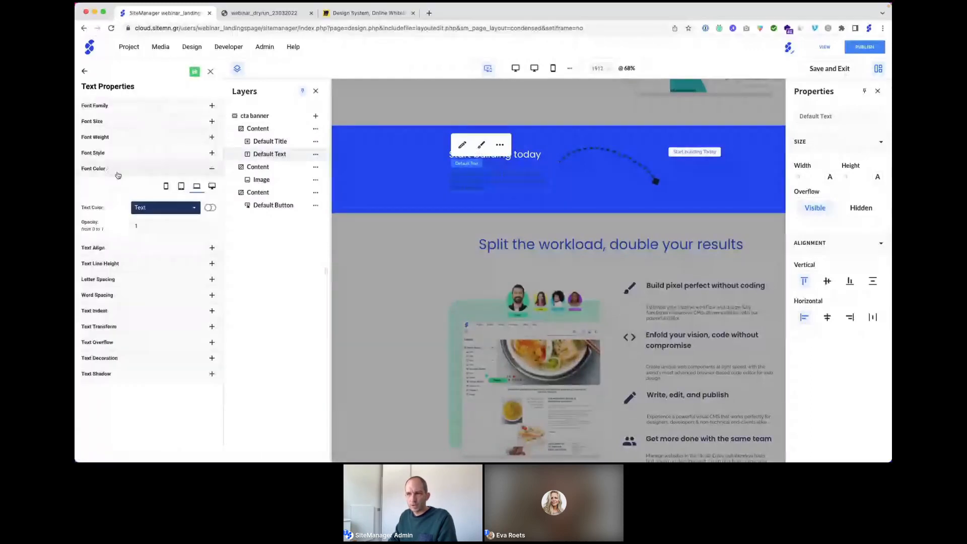
click(163, 207)
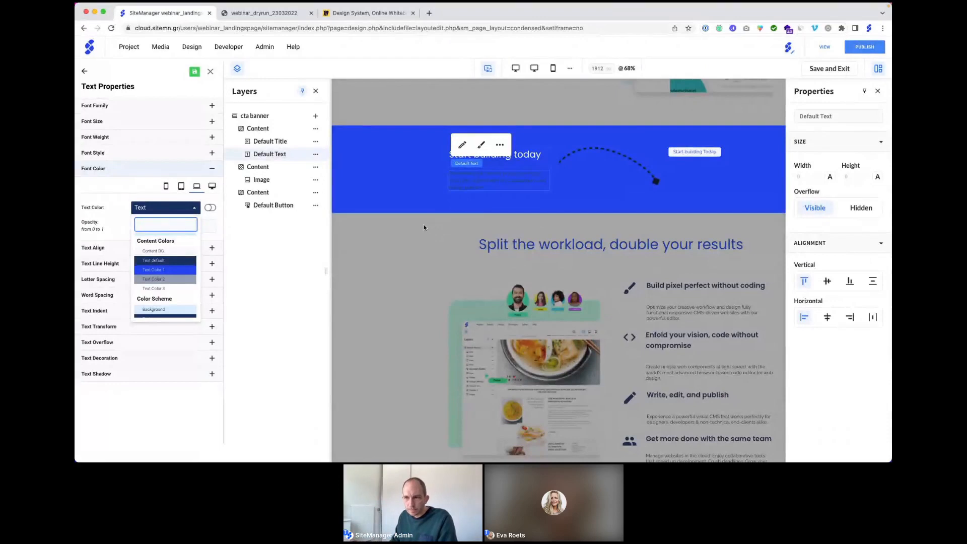
scroll(166, 261, up, 2)
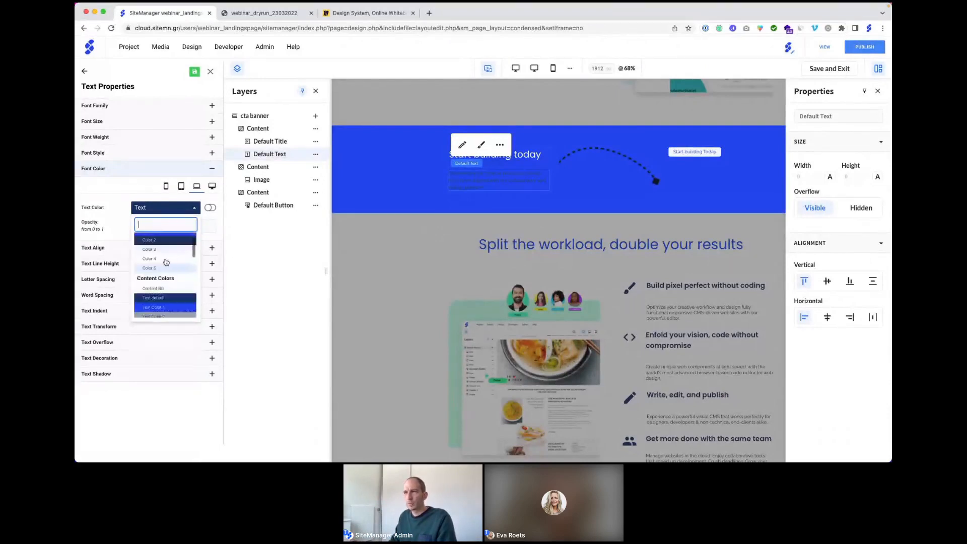
click(161, 261)
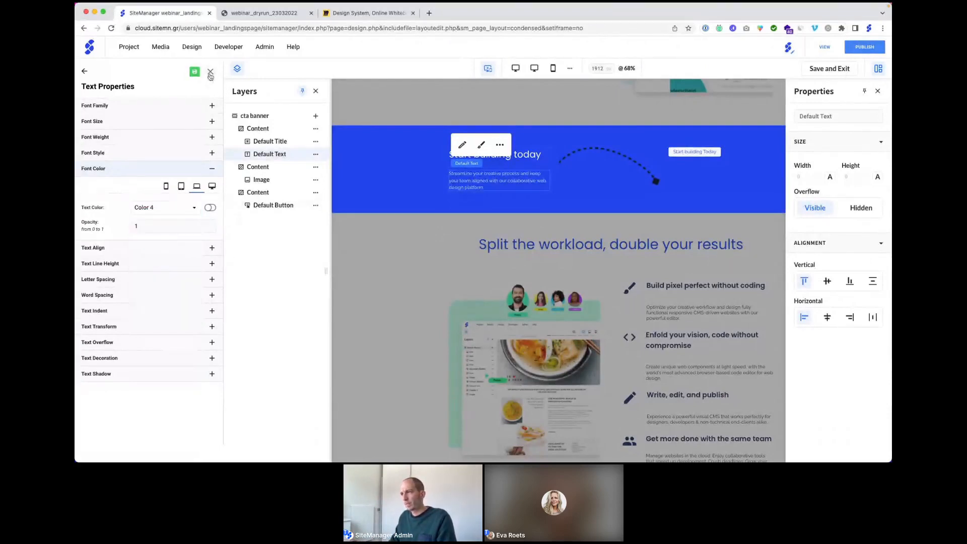
click(210, 72)
click(452, 168)
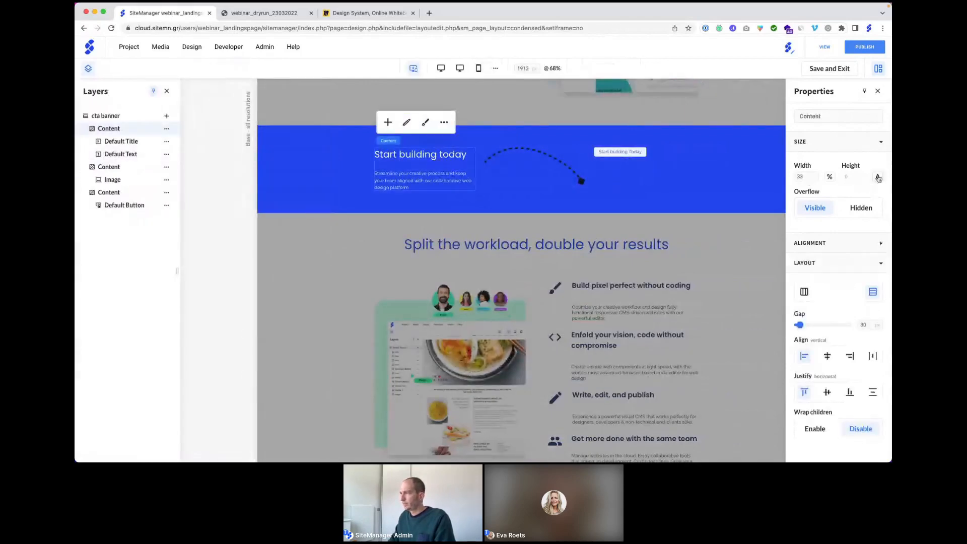
Step: Set the title and arrow content blocks to a 250 px height
click(877, 176)
click(818, 187)
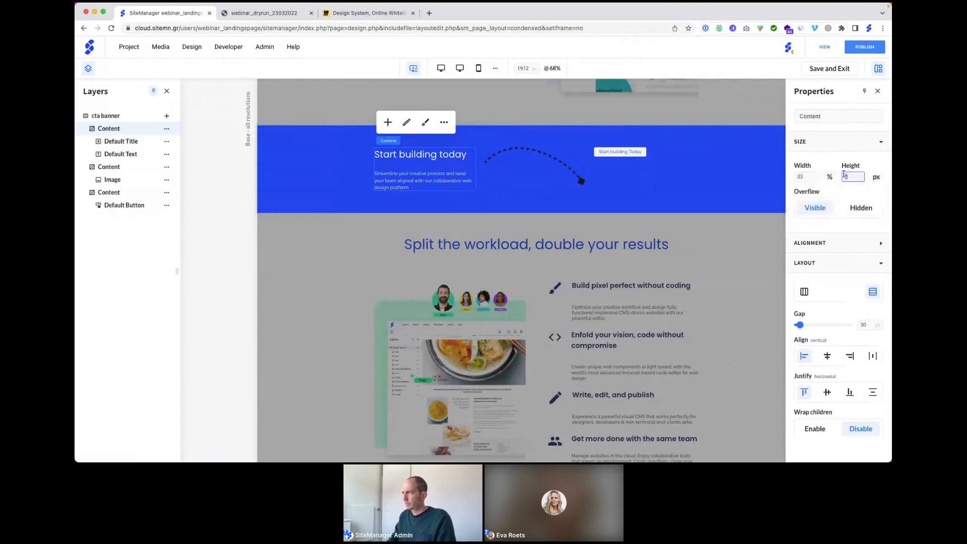
text(250)
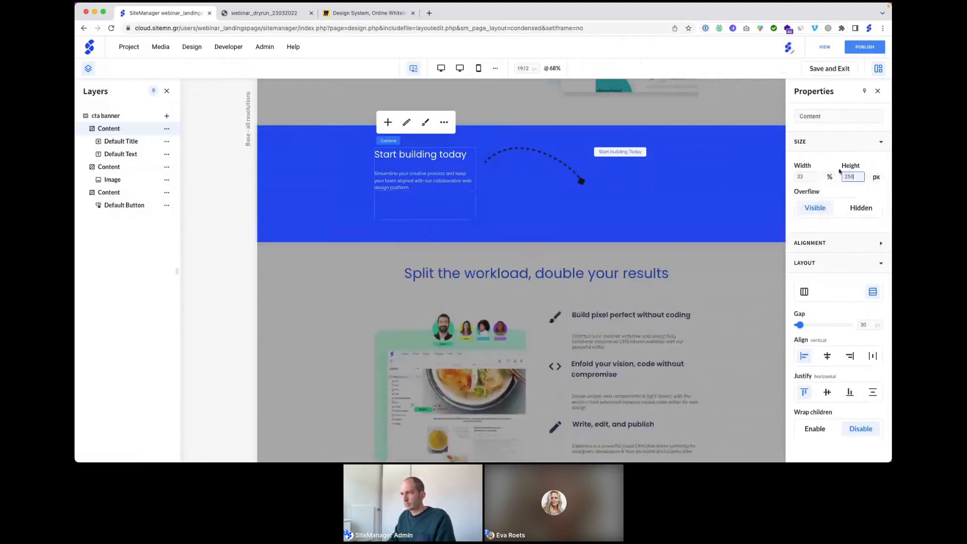
click(563, 169)
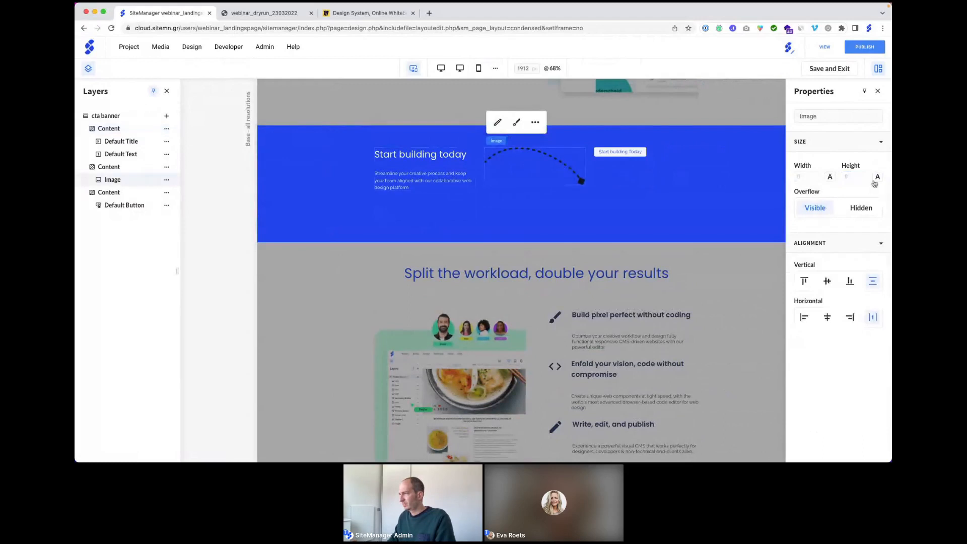
click(877, 177)
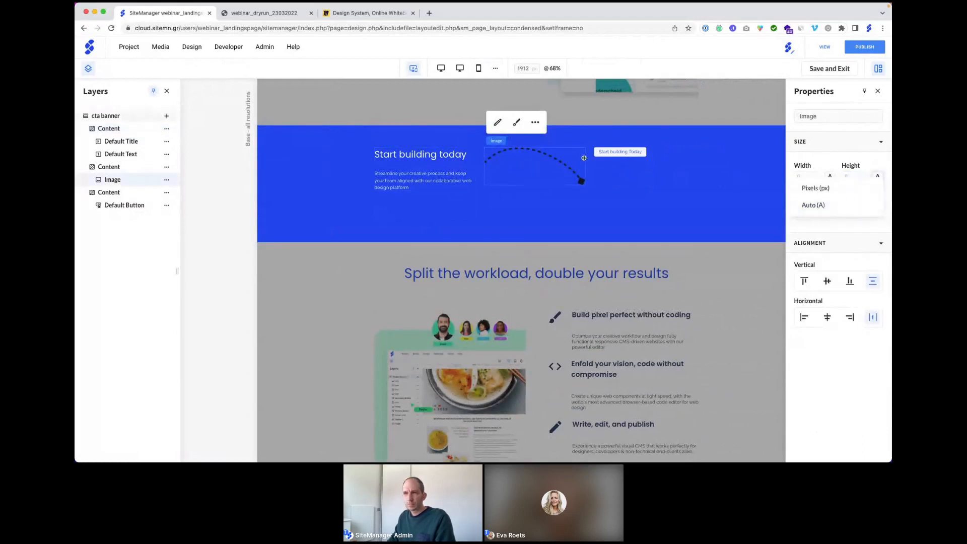
click(139, 171)
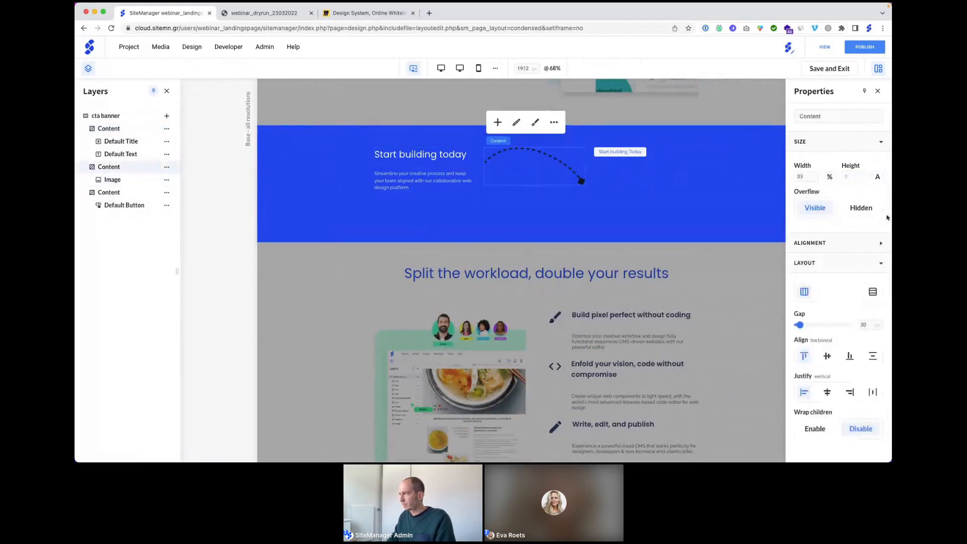
click(877, 177)
click(814, 190)
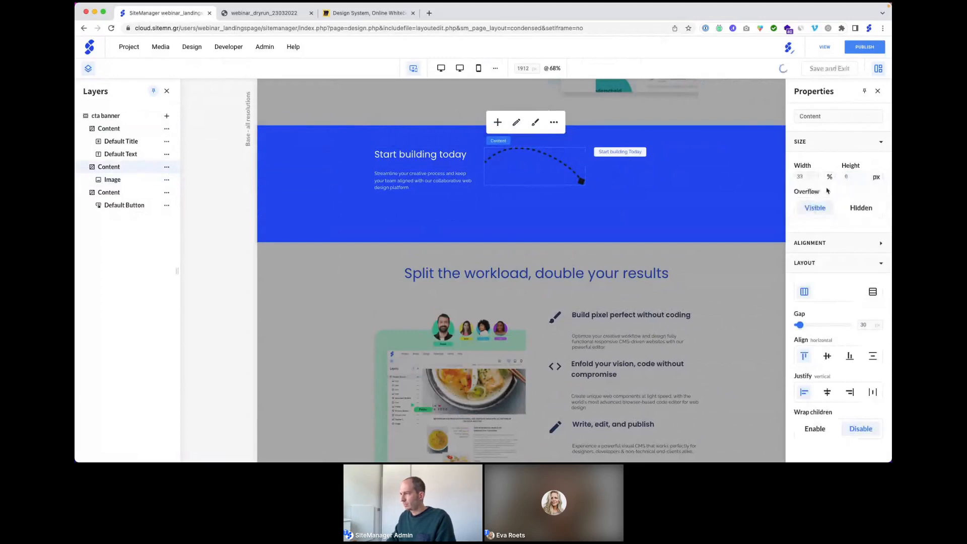
click(845, 177)
text(250)
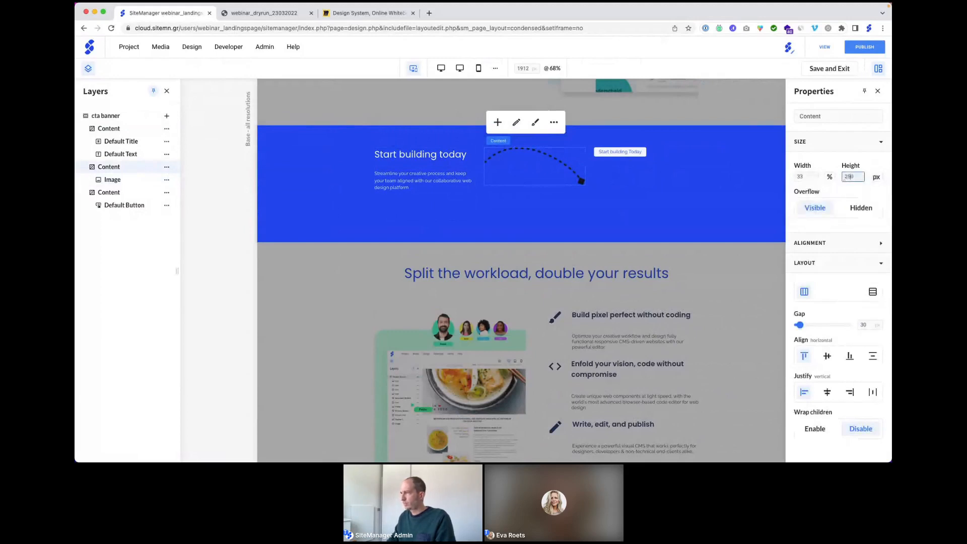
click(783, 68)
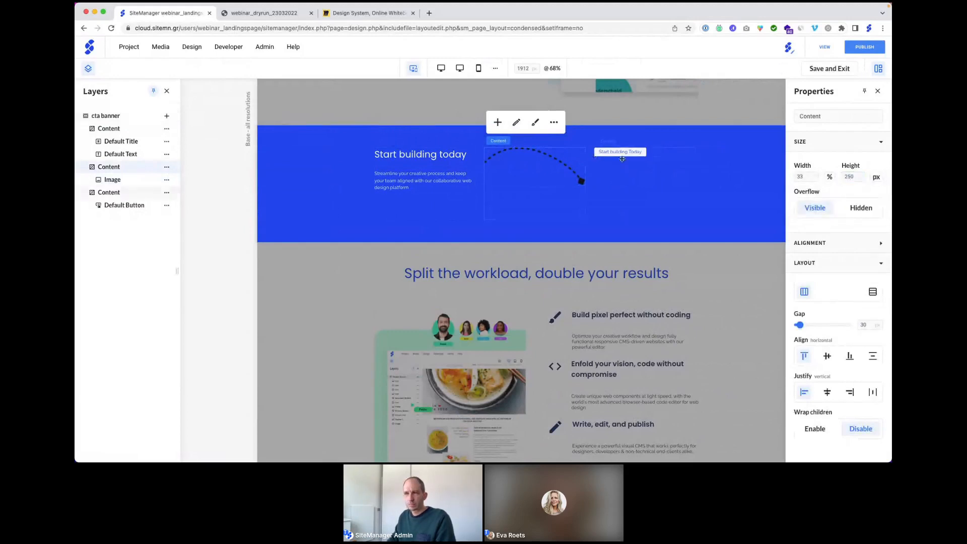
Step: Set the button content block's height to 250 px
click(133, 193)
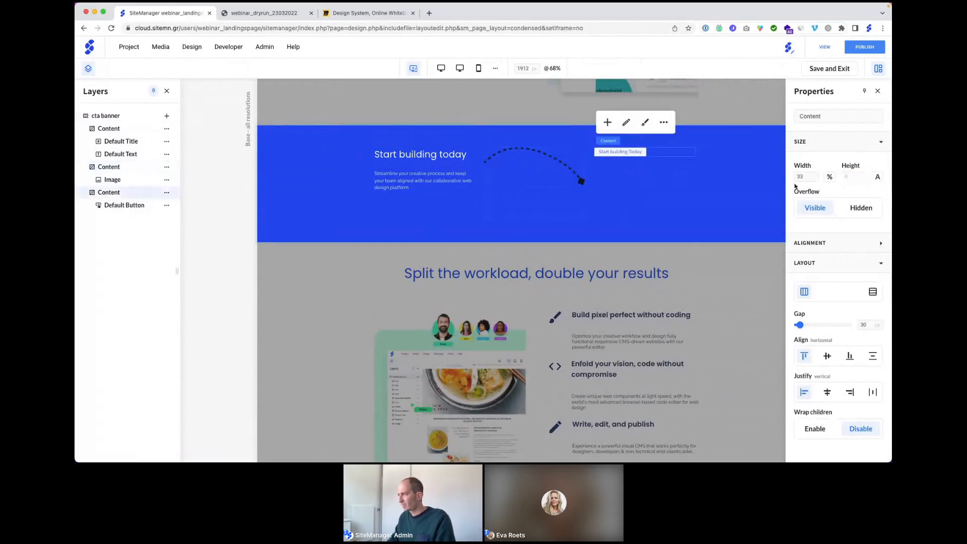
click(877, 178)
click(821, 187)
click(844, 177)
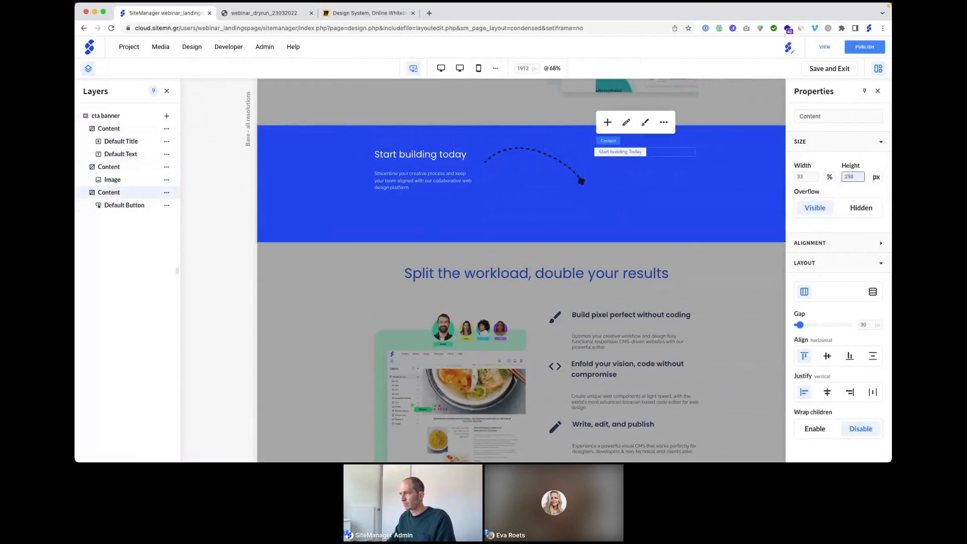
key(Return)
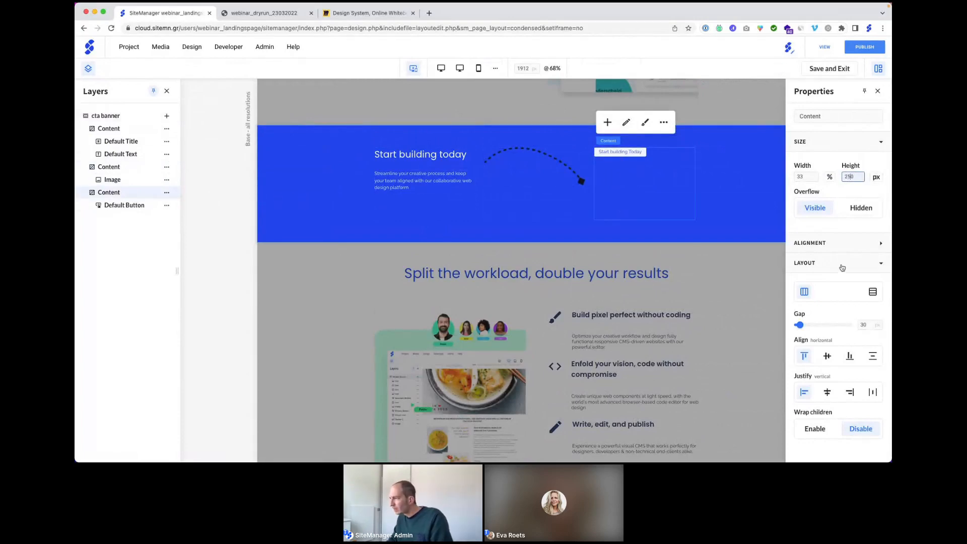
Step: Align the button to the bottom and centre the arrow vertically
click(839, 247)
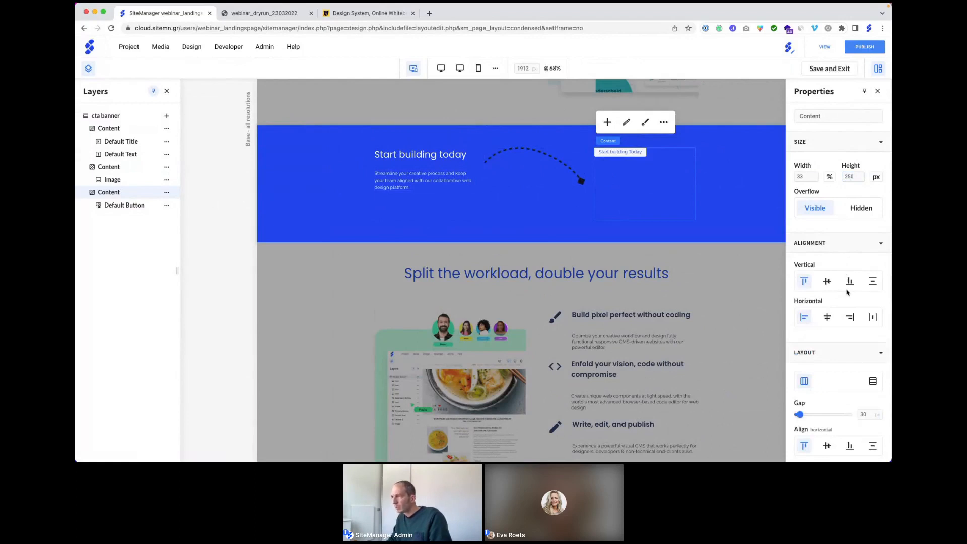
click(849, 282)
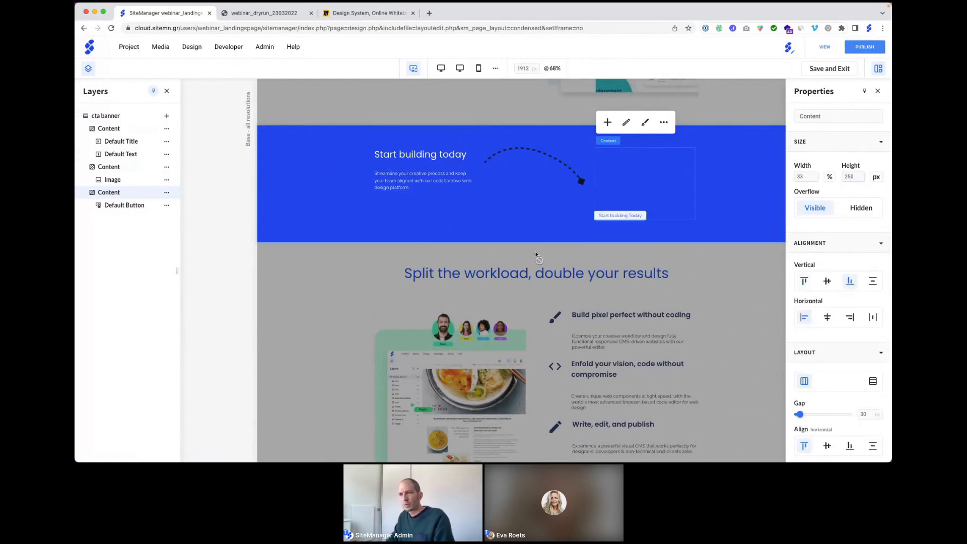
click(112, 168)
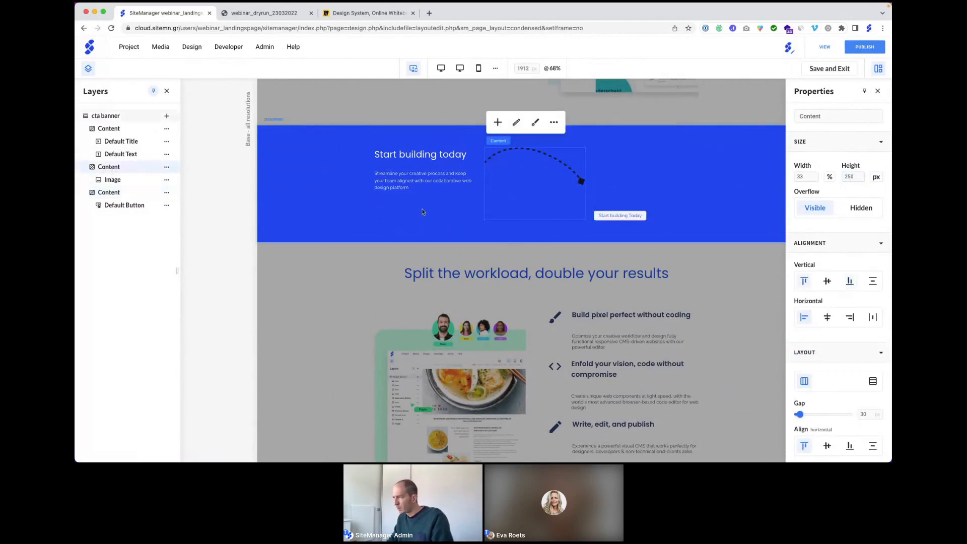
click(828, 283)
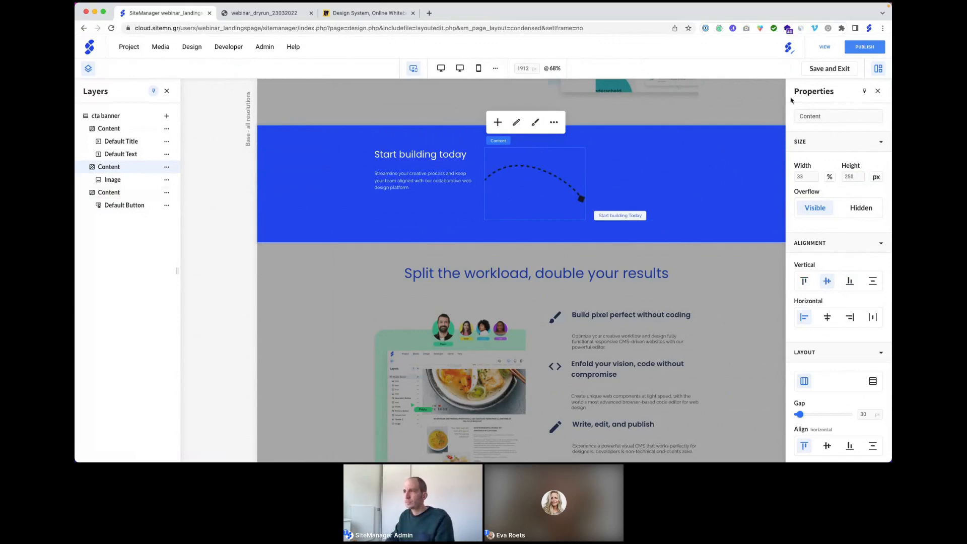
Step: In the 576 px mobile preview, stack the cta banner's content vertically
click(477, 68)
scroll(493, 208, down, 5)
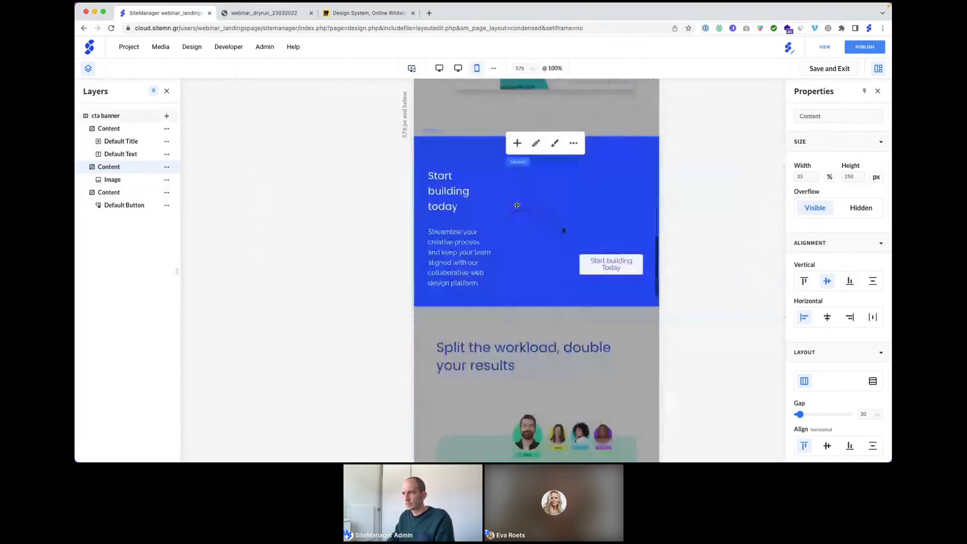
click(451, 153)
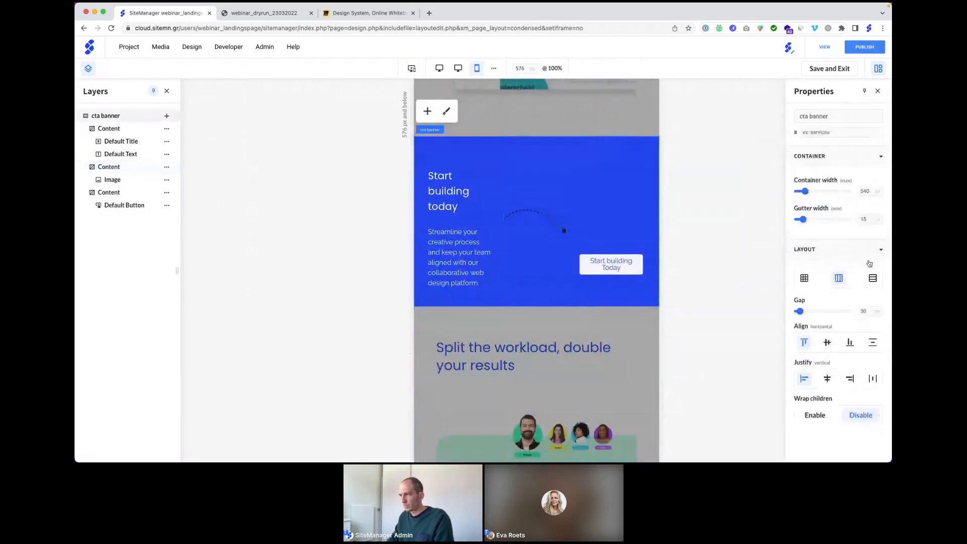
click(873, 279)
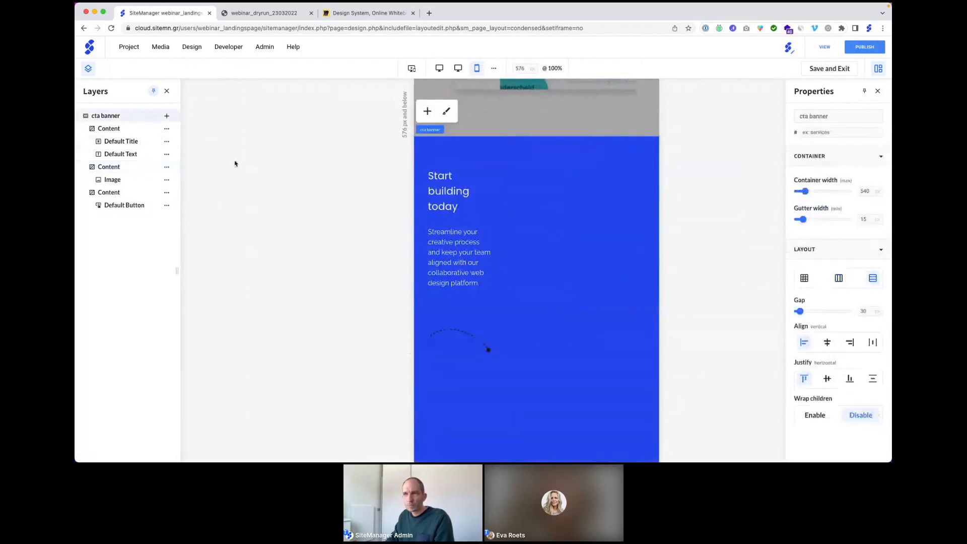
Step: Make the title and description block 100% wide with auto height
click(135, 131)
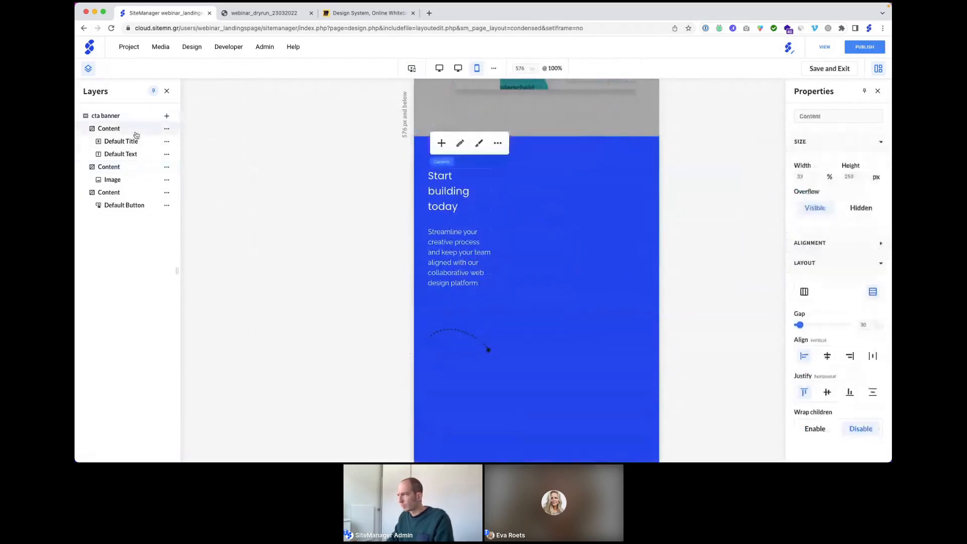
click(828, 176)
click(814, 203)
click(803, 177)
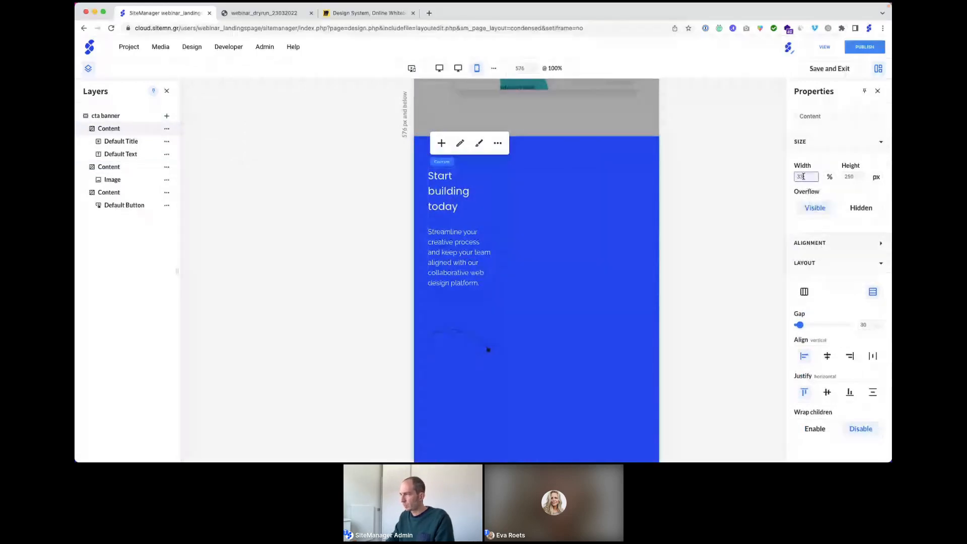
key(BackSpace)
key(BackSpace)
text(100)
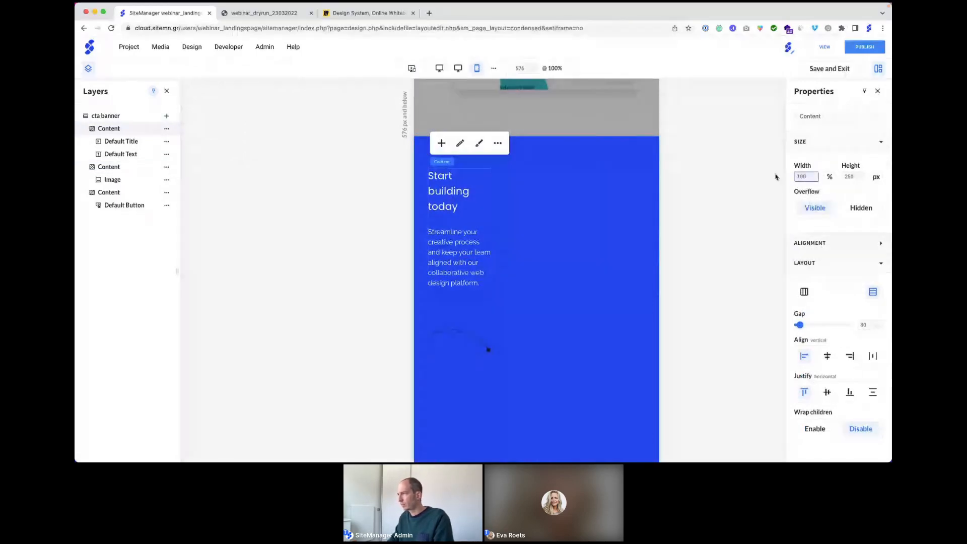
click(876, 177)
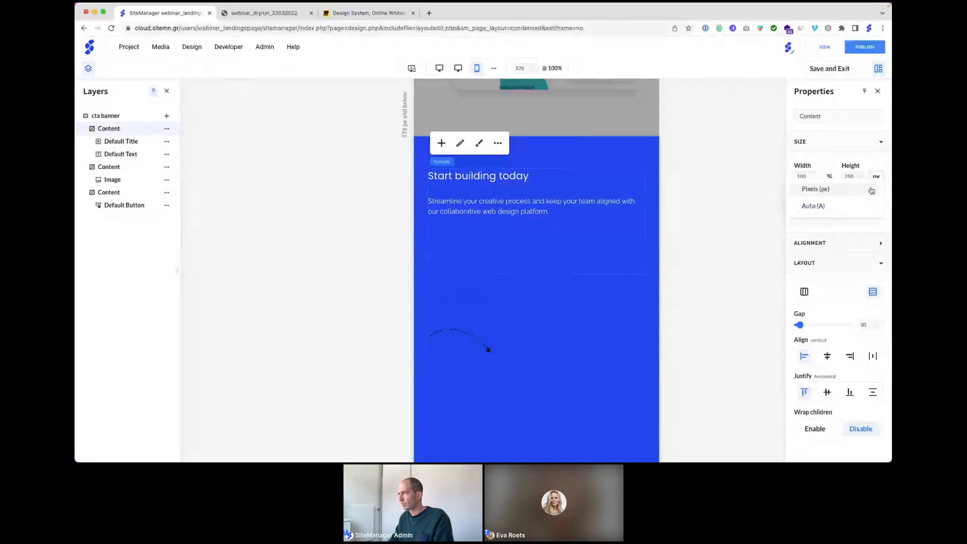
click(820, 205)
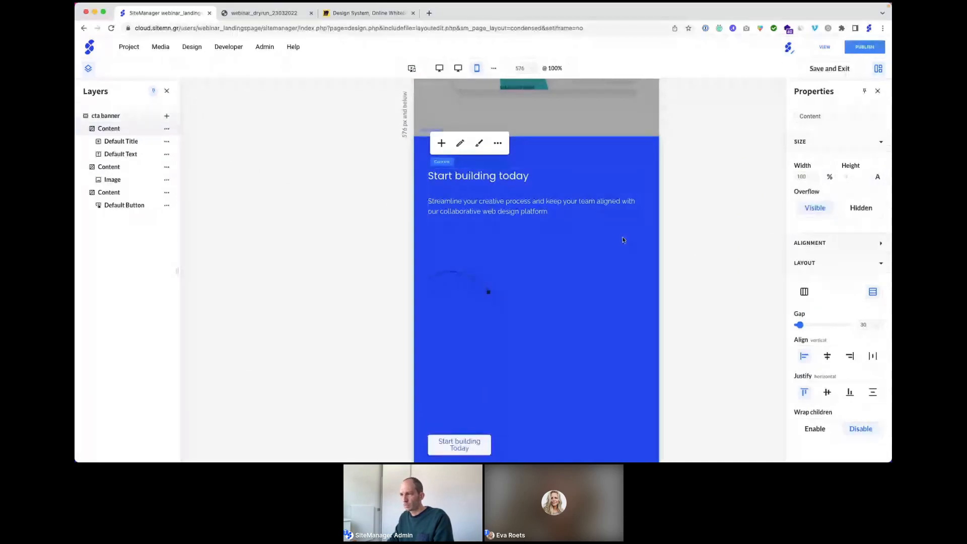
Step: Hide the arrow's content block and its image layer on mobile
click(460, 253)
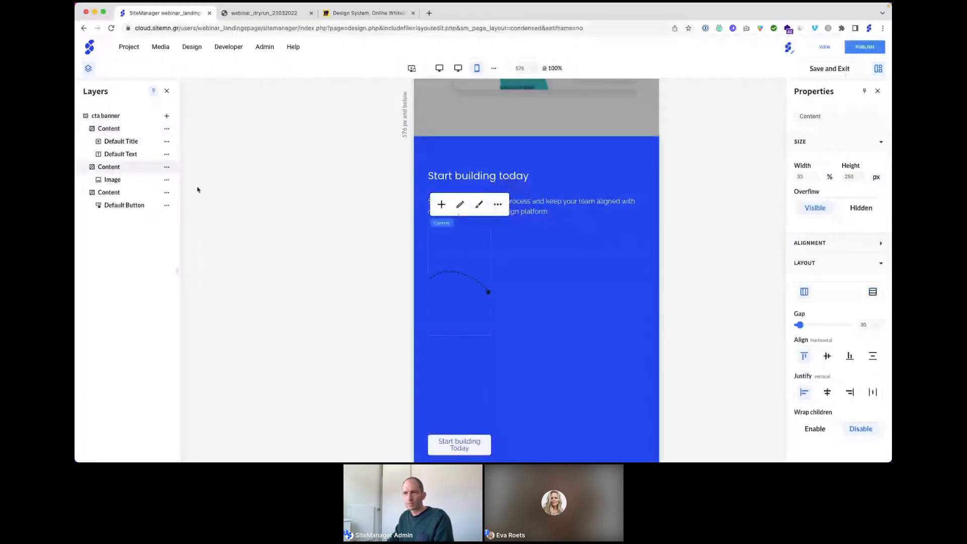
click(166, 167)
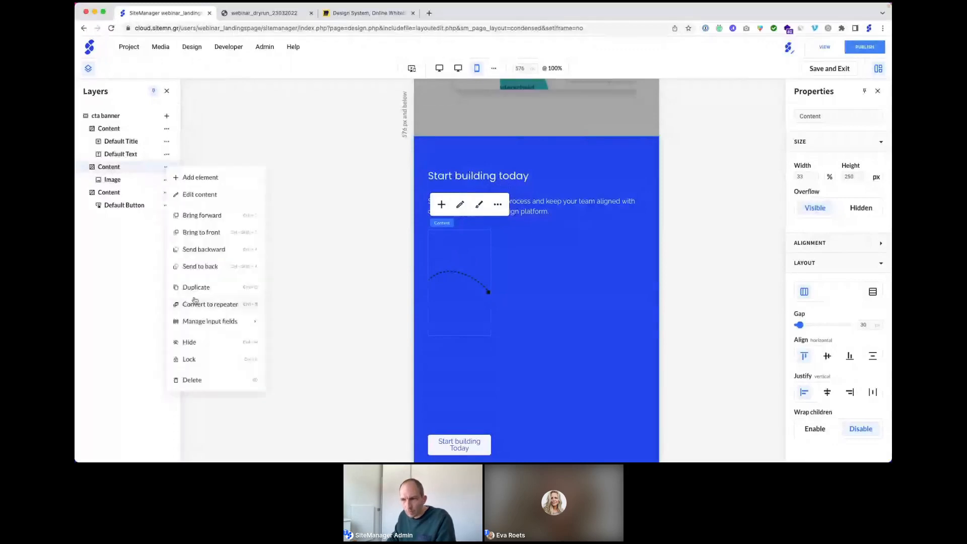
click(192, 342)
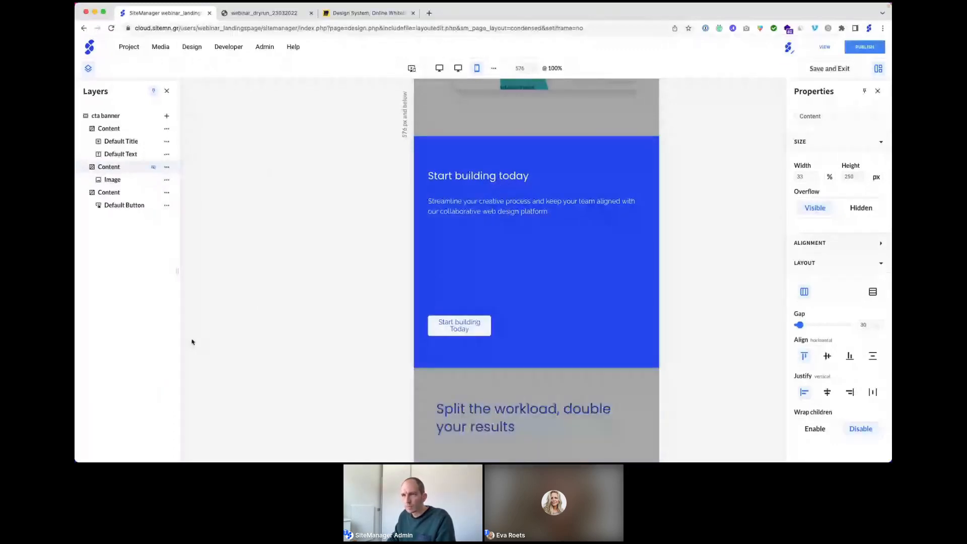
click(166, 180)
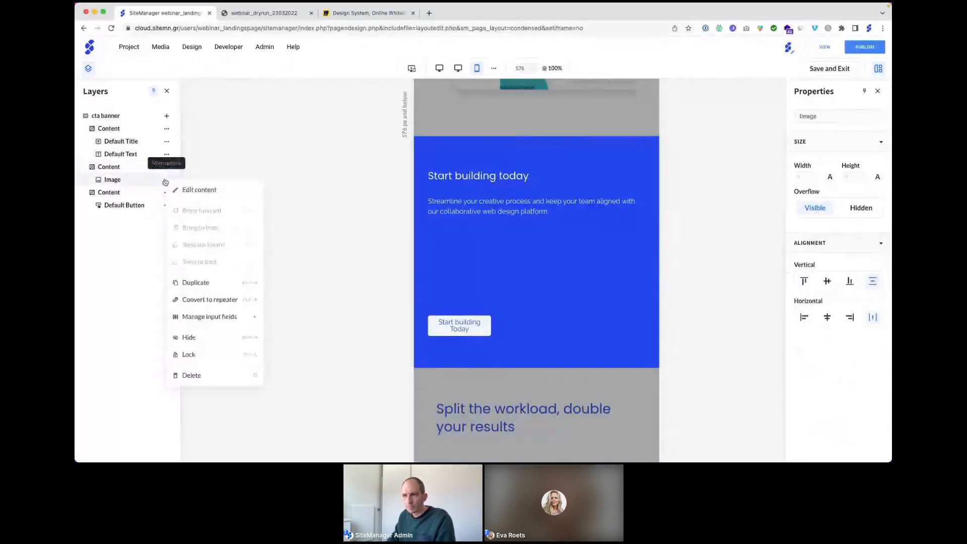
click(190, 337)
Step: Make the button block 100% wide with automatic height
click(448, 292)
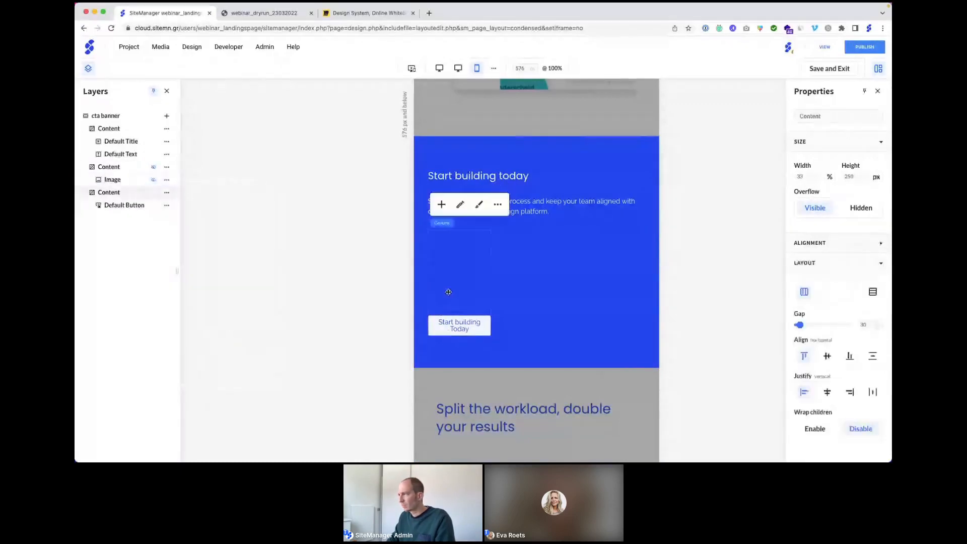
click(853, 176)
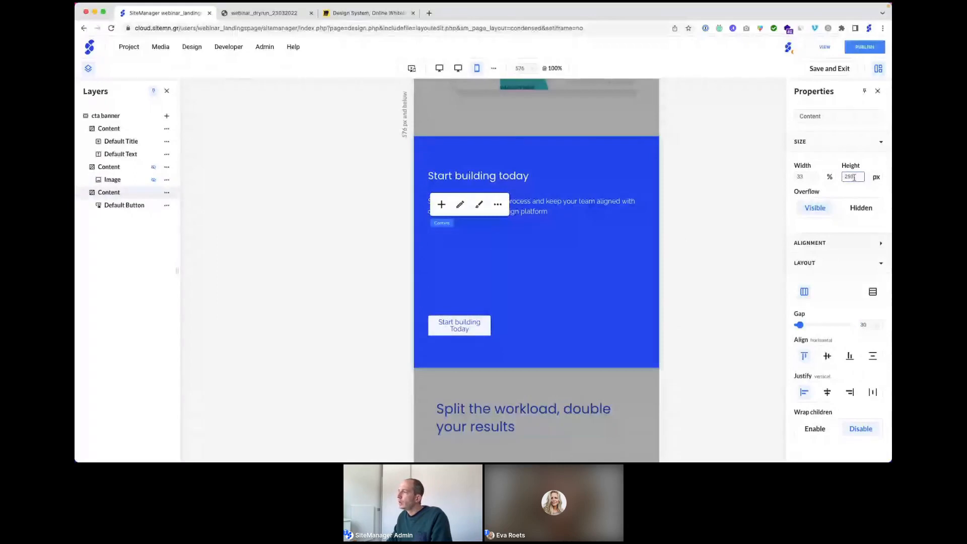
key(shift+Tab)
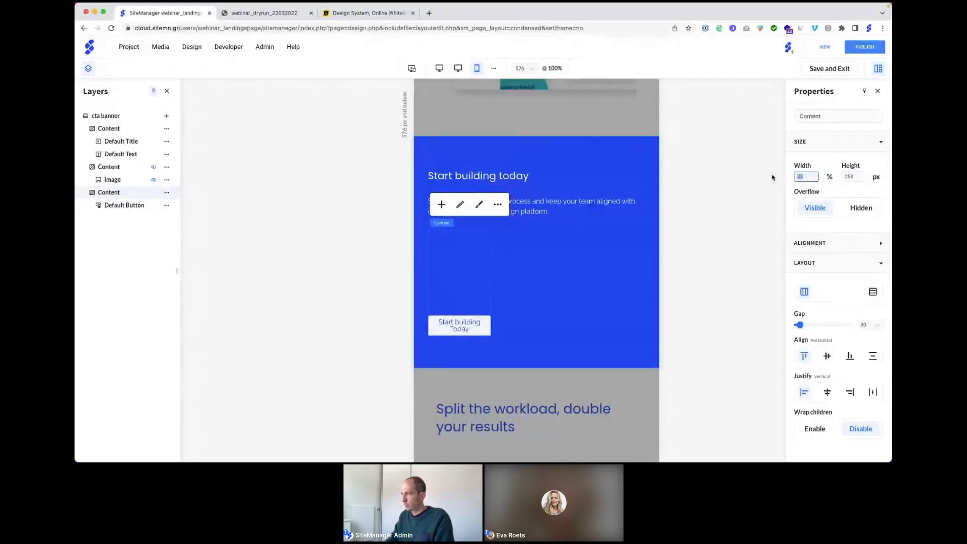
text(100)
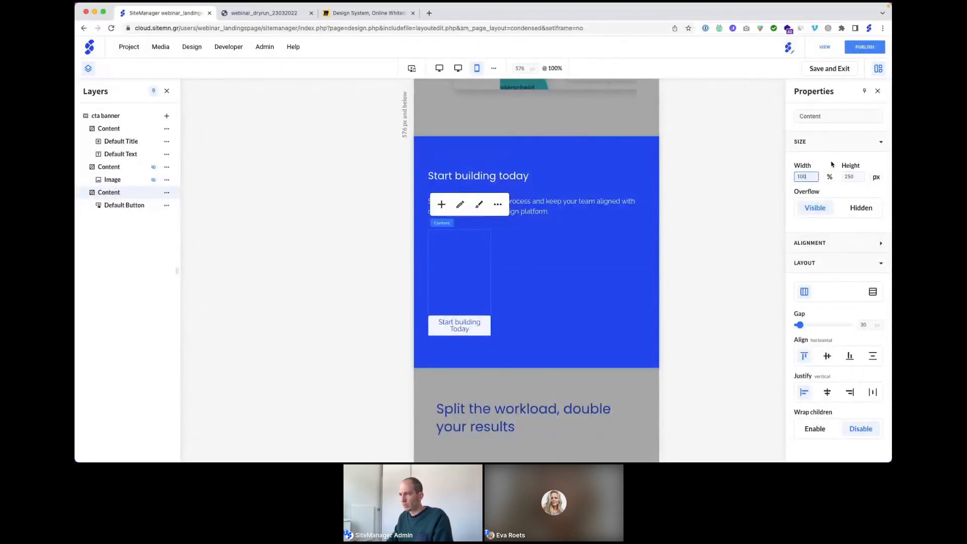
key(Return)
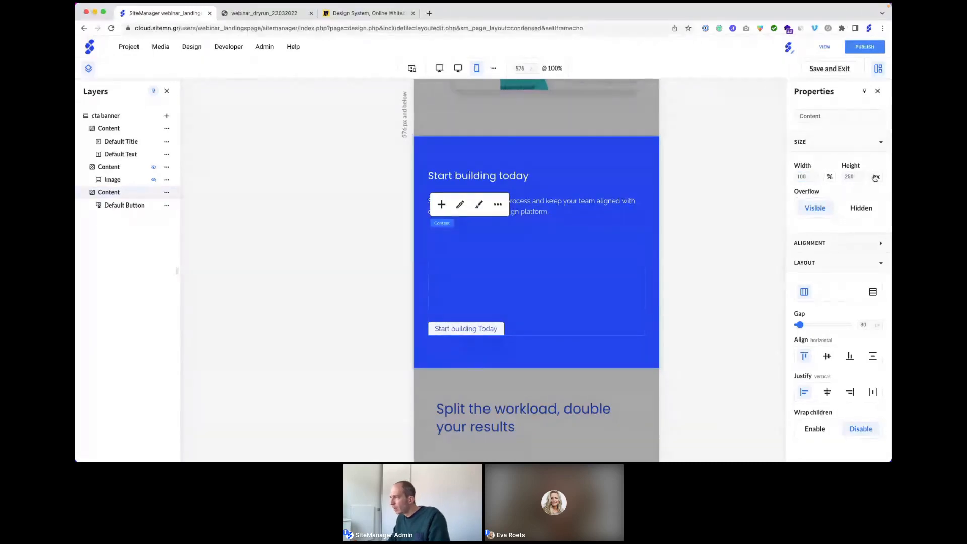
click(874, 178)
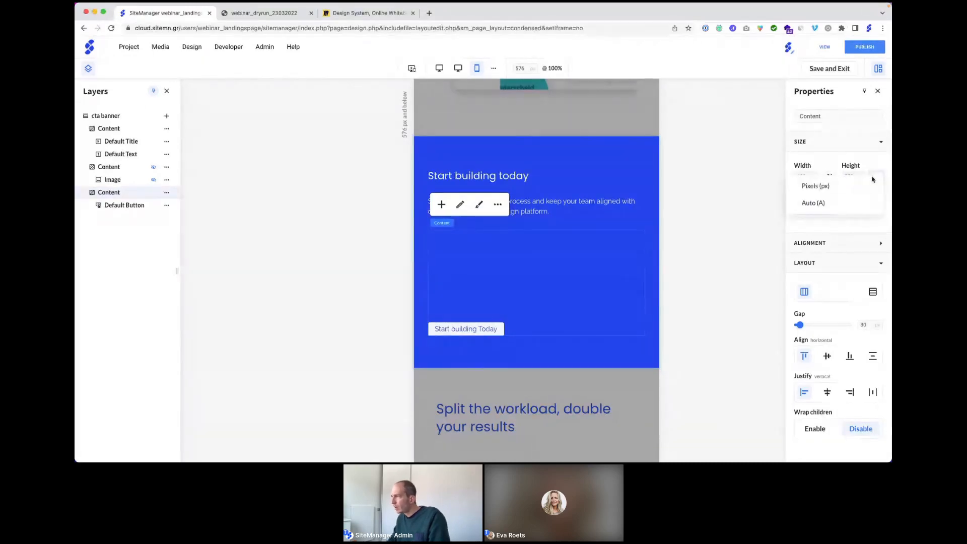
click(819, 203)
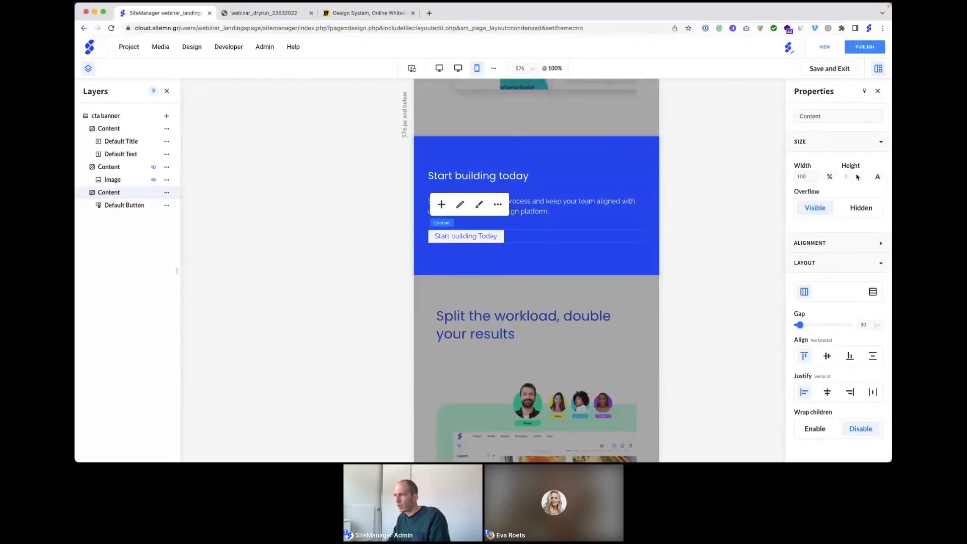
click(442, 147)
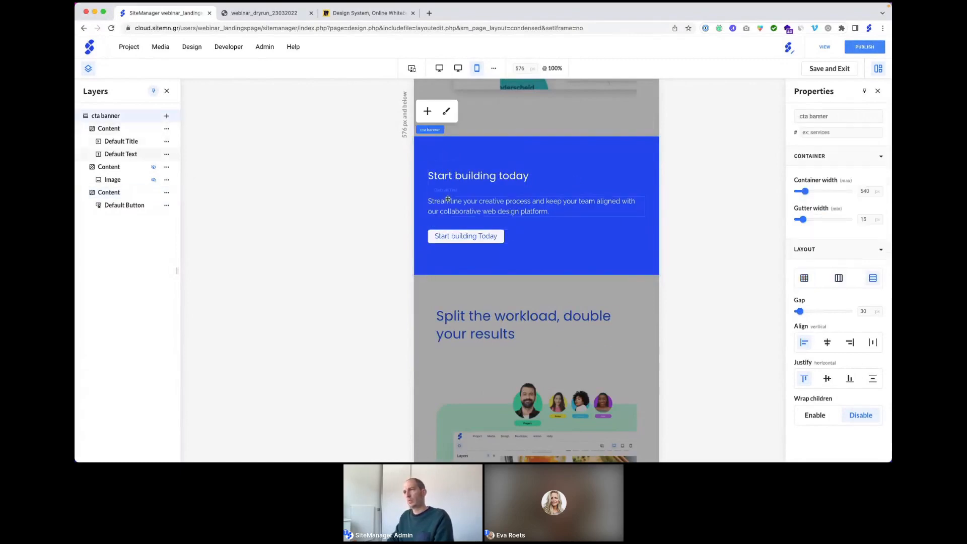
Step: Compare the banner at 1201px-and-up and 576px-and-below, ending on the desktop layout
click(411, 68)
scroll(457, 216, down, 3)
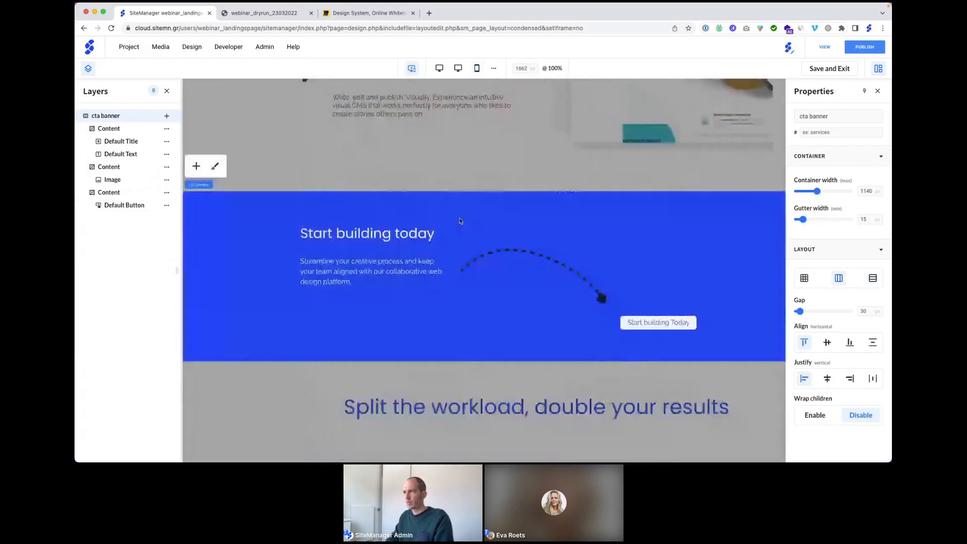
click(477, 68)
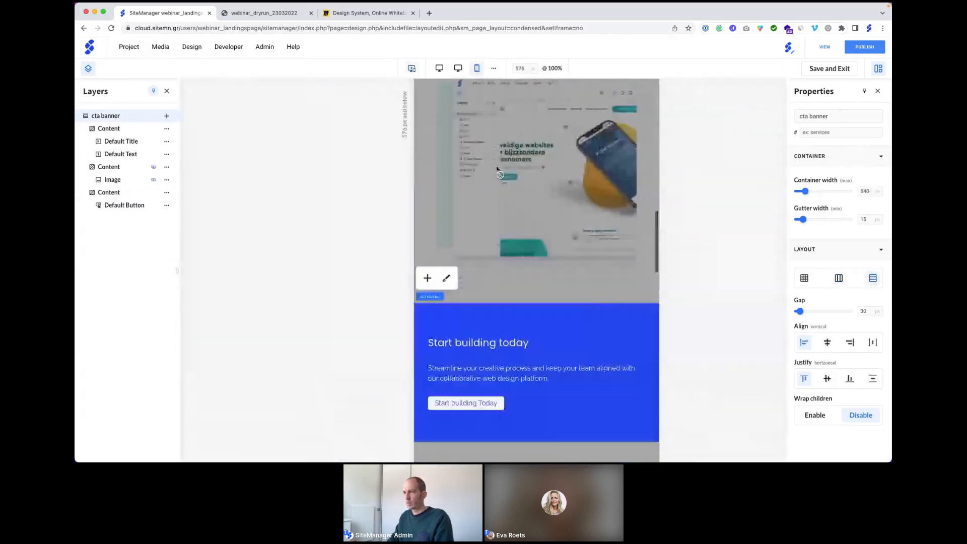
click(412, 69)
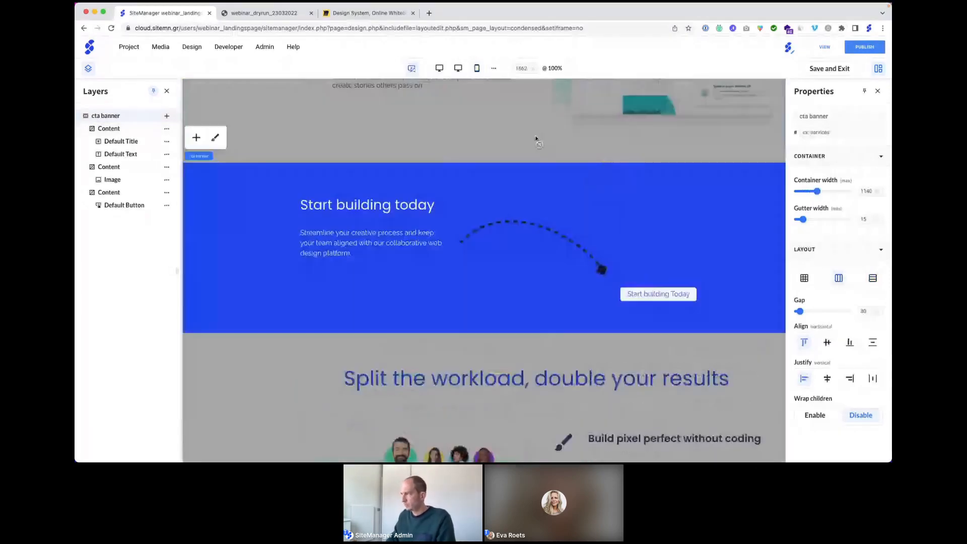
Step: Close the cta banner editor and scroll down the landing page
click(824, 69)
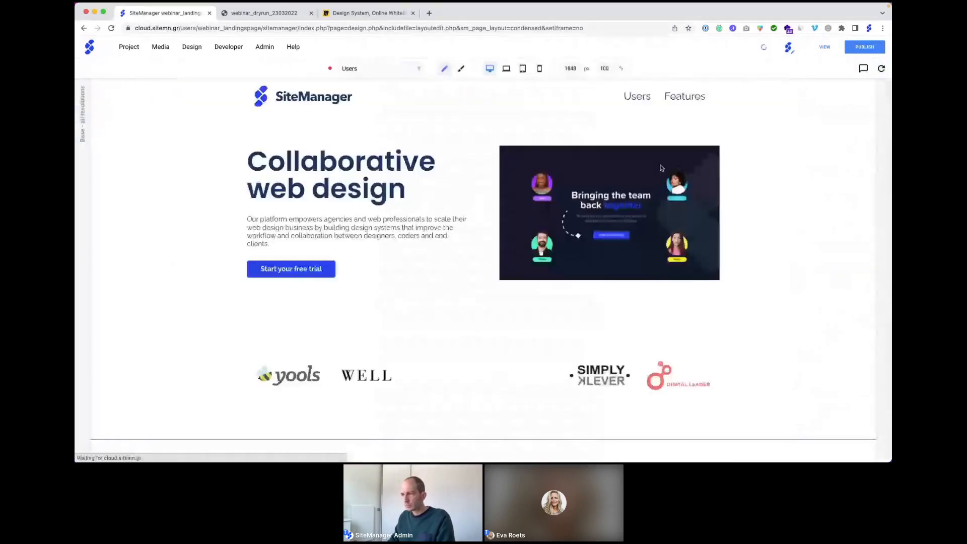
scroll(514, 237, down, 10)
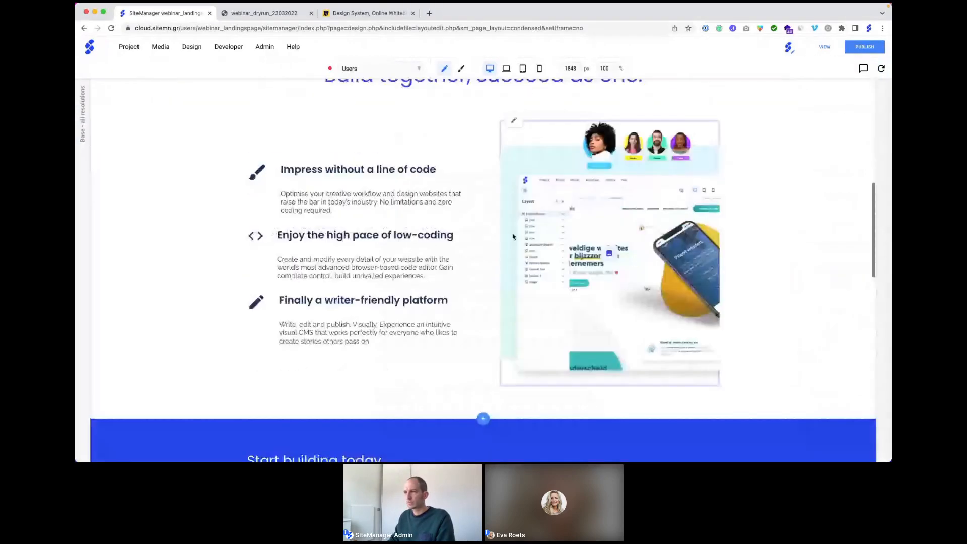
scroll(513, 237, down, 6)
scroll(512, 237, down, 3)
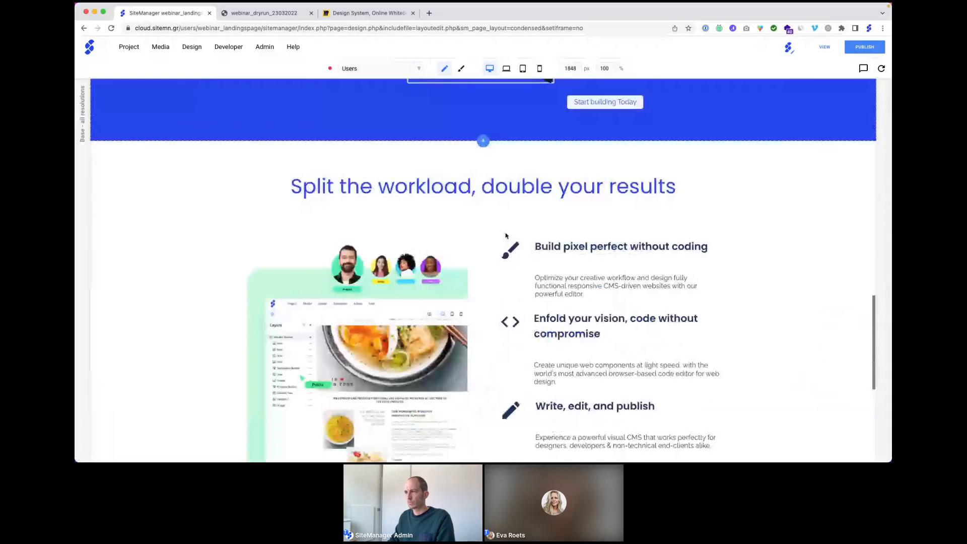
scroll(506, 236, down, 2)
scroll(505, 235, down, 3)
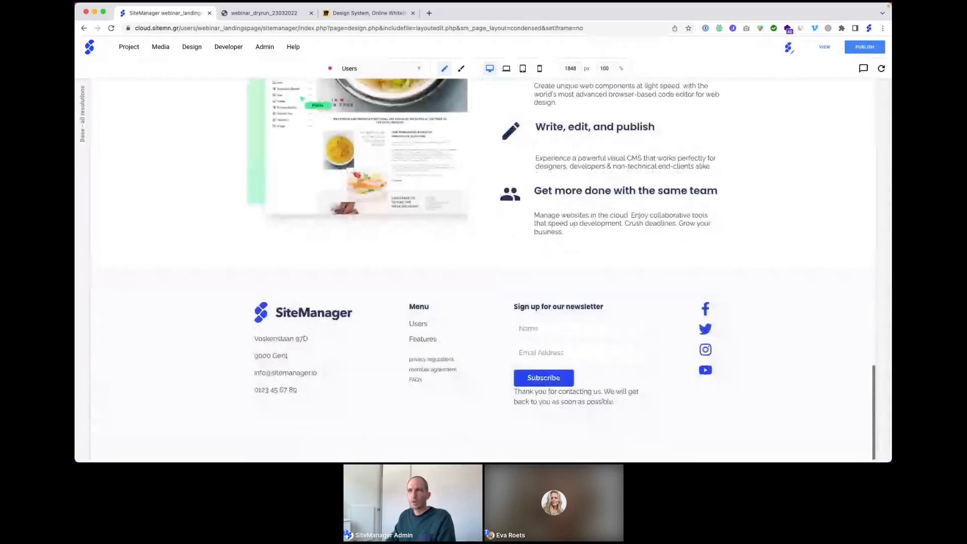
Step: Check the live page in the webinar_dryrun tab, then return to the editor
click(262, 12)
scroll(313, 180, down, 1)
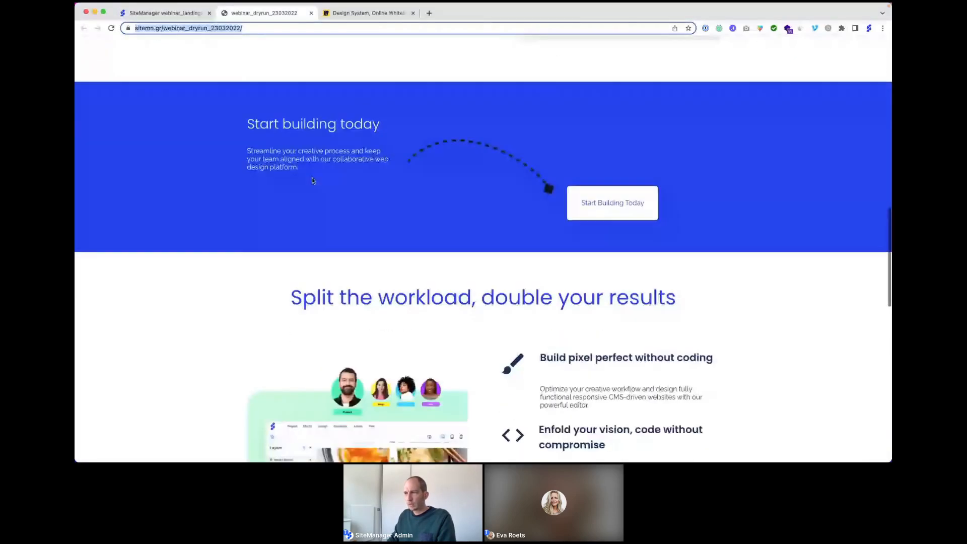
scroll(313, 180, down, 10)
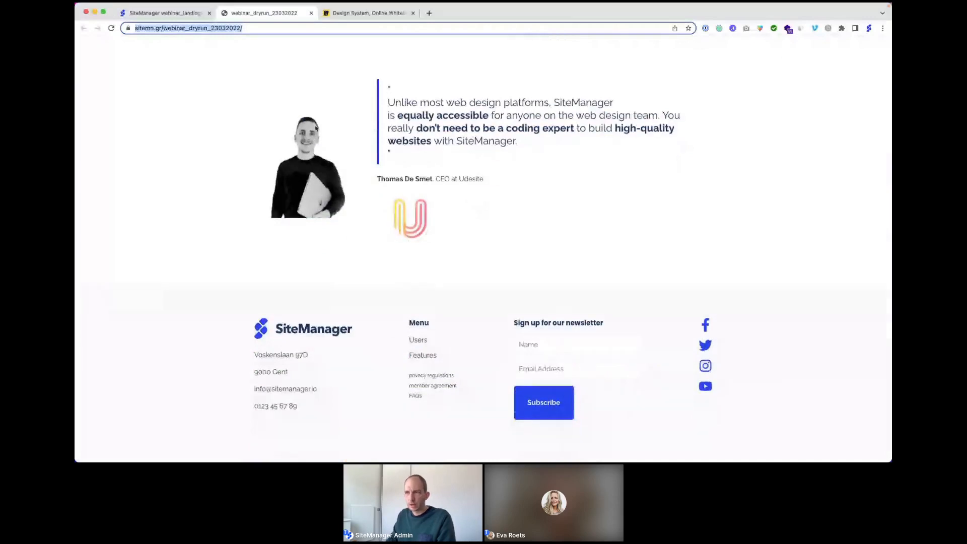
click(161, 13)
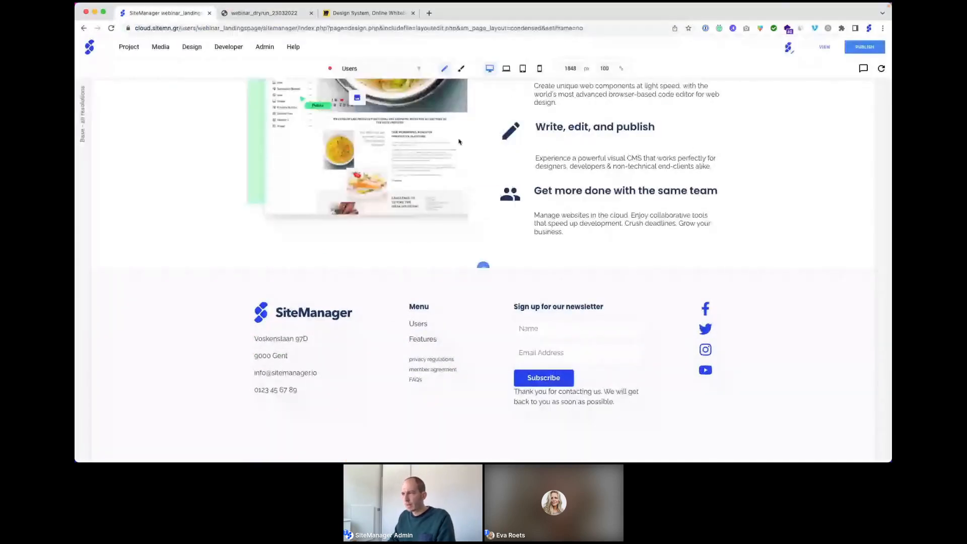
Step: Insert a new designed component above the footer and create it as the quote banner
click(484, 264)
click(371, 255)
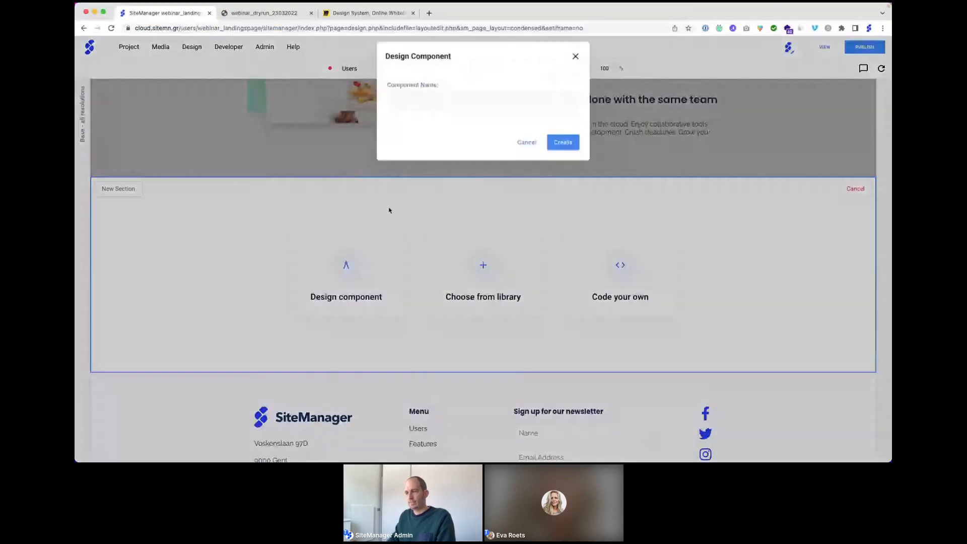
text(quote )
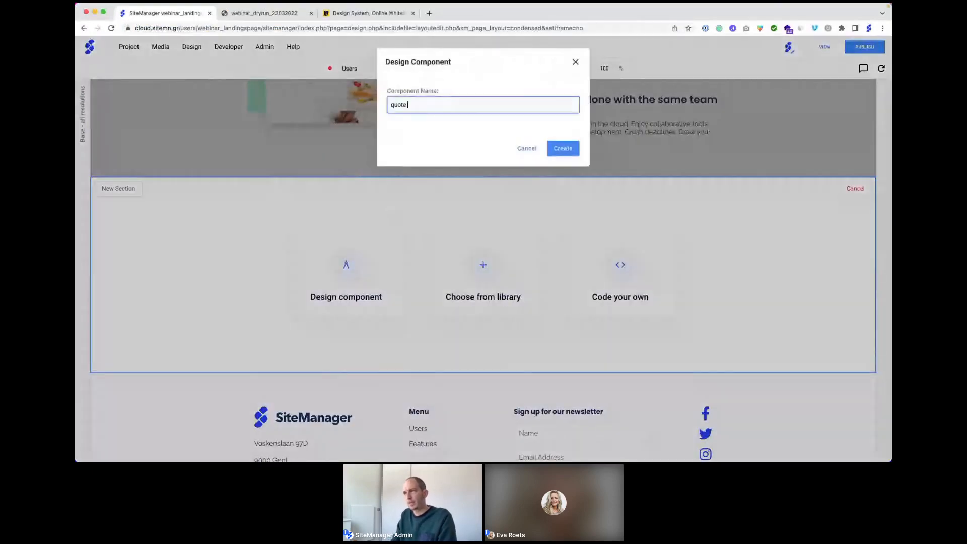
text(b)
text(lock)
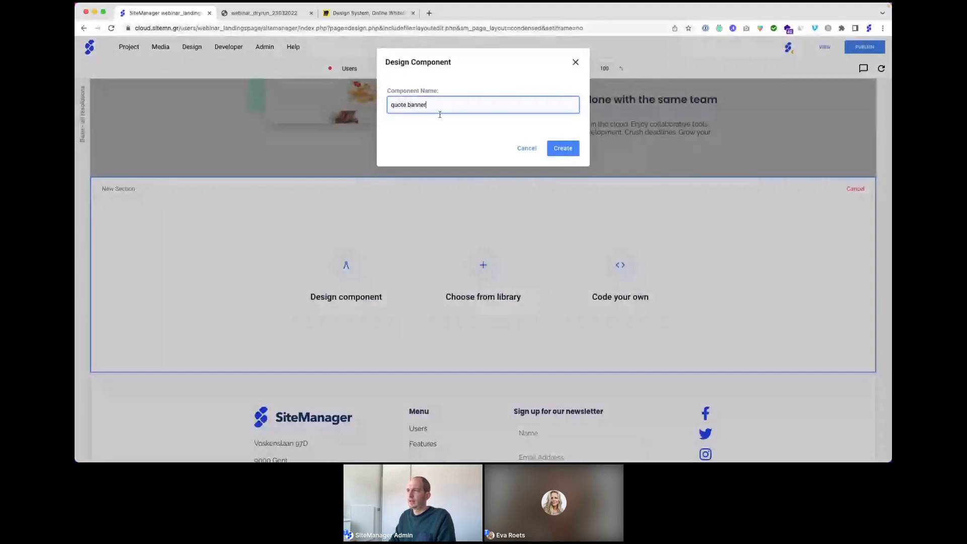
click(561, 148)
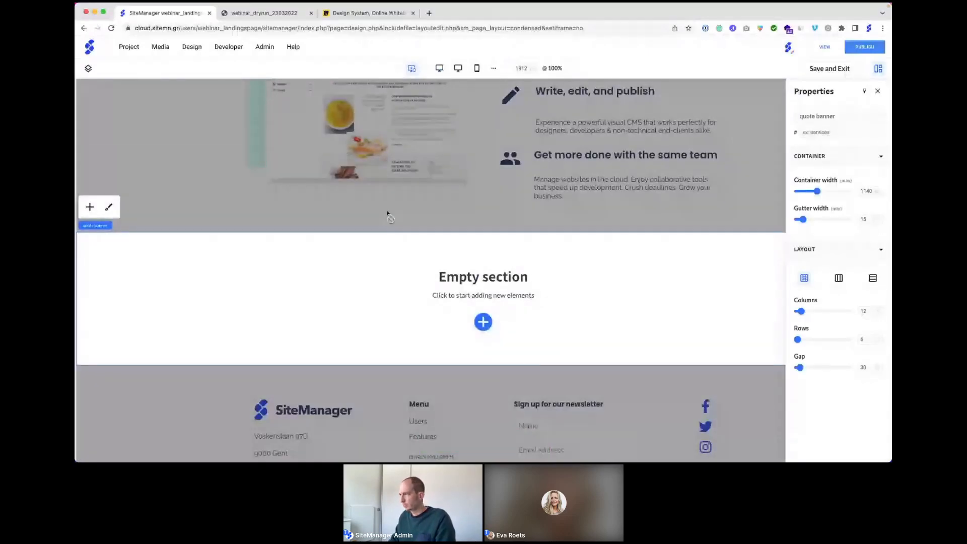
Step: Lay the section out side by side and add a Content block to it
click(839, 278)
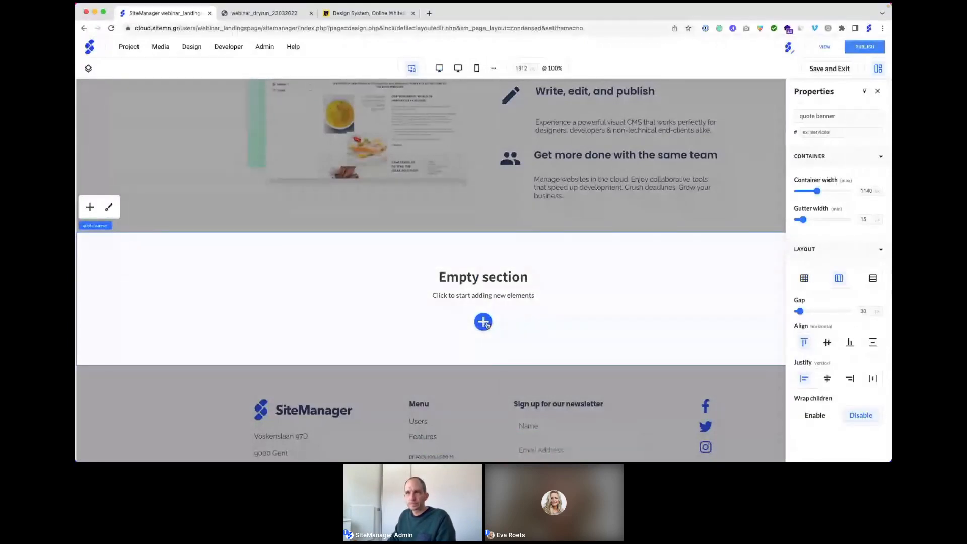
click(87, 70)
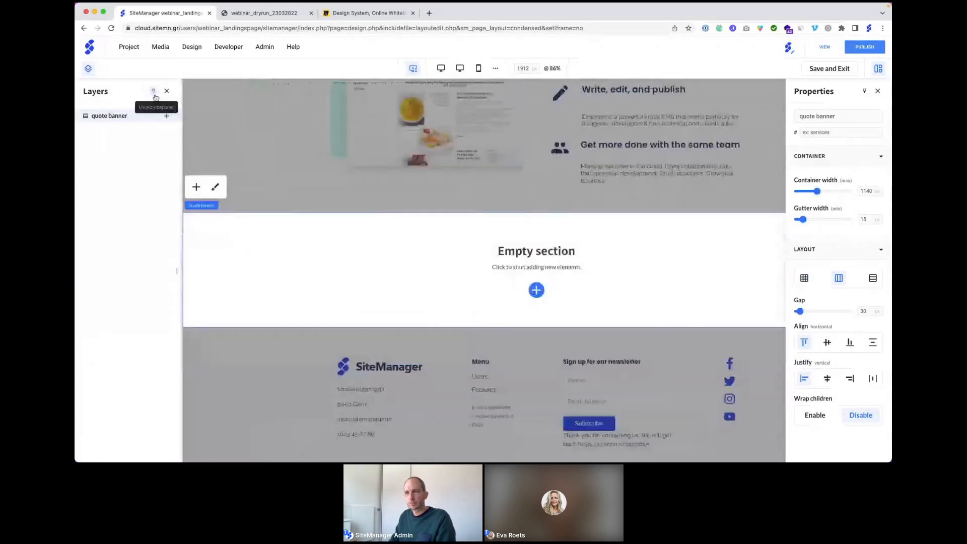
click(167, 117)
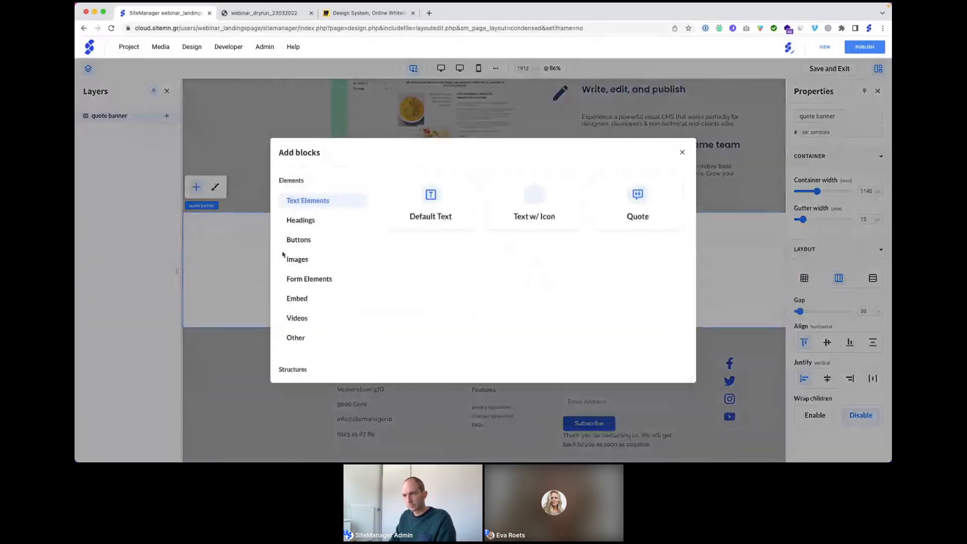
scroll(312, 264, down, 1)
click(302, 368)
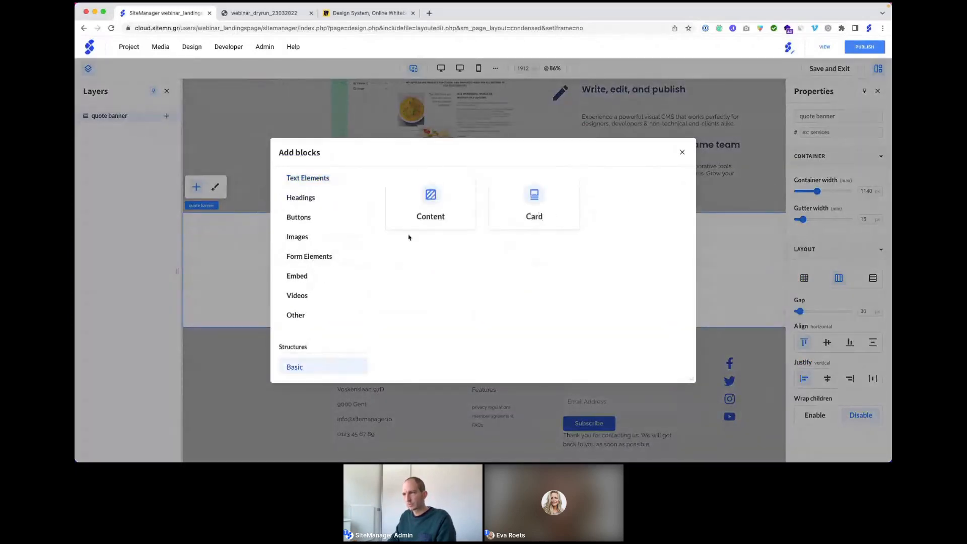
click(430, 204)
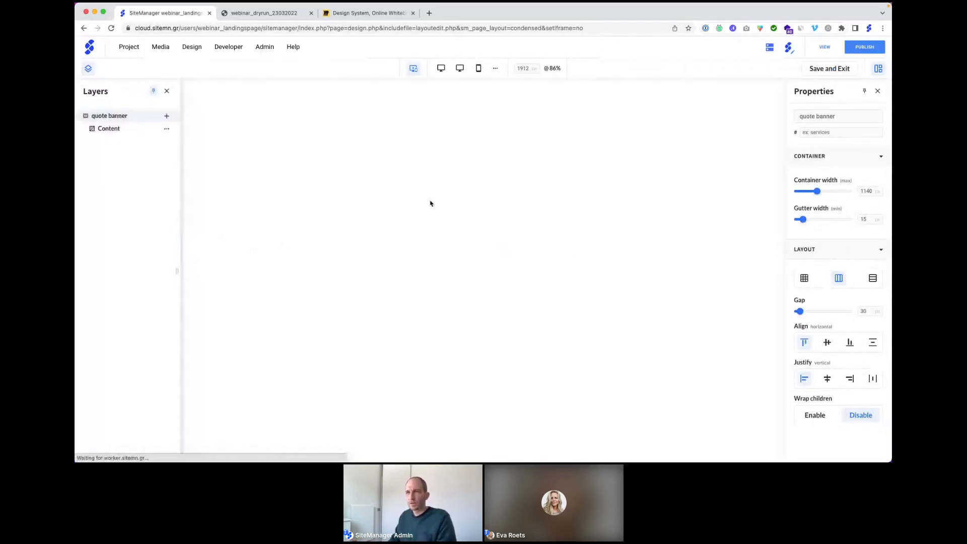
Step: Fill the Content block with an Image, a Default Text block and a Quote block
click(129, 131)
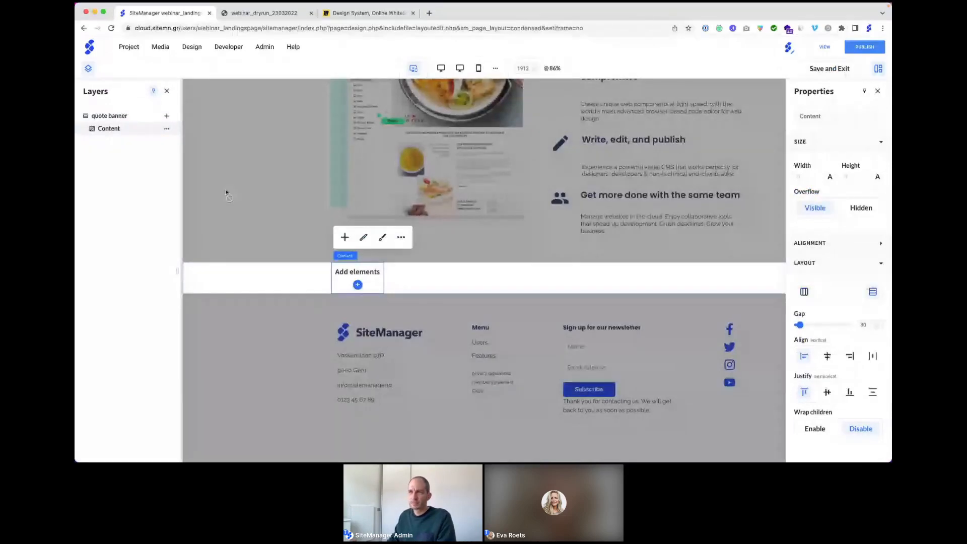
click(166, 130)
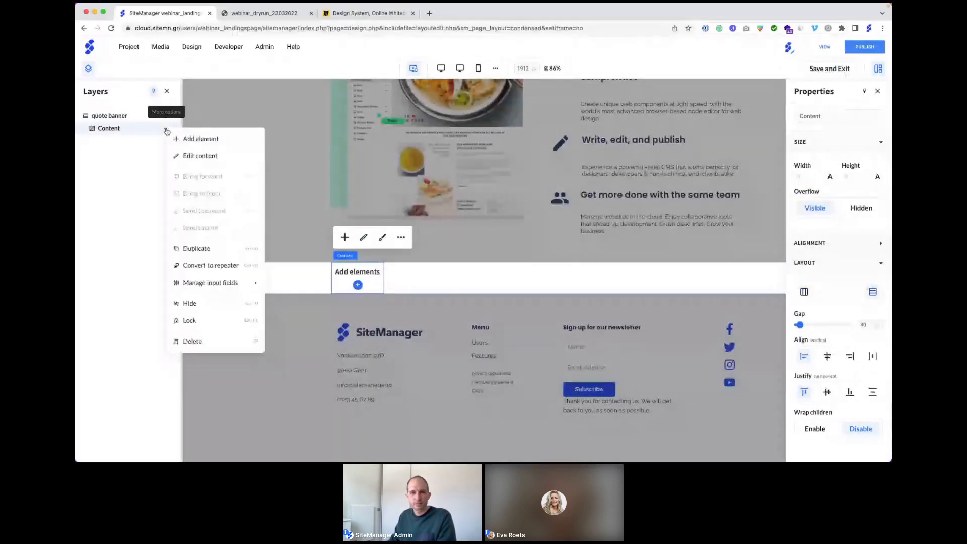
click(172, 138)
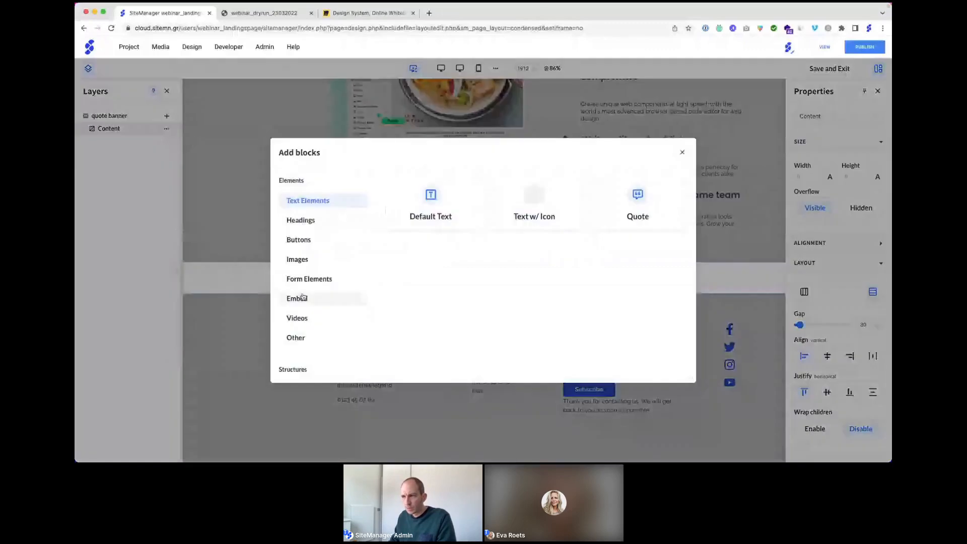
click(297, 259)
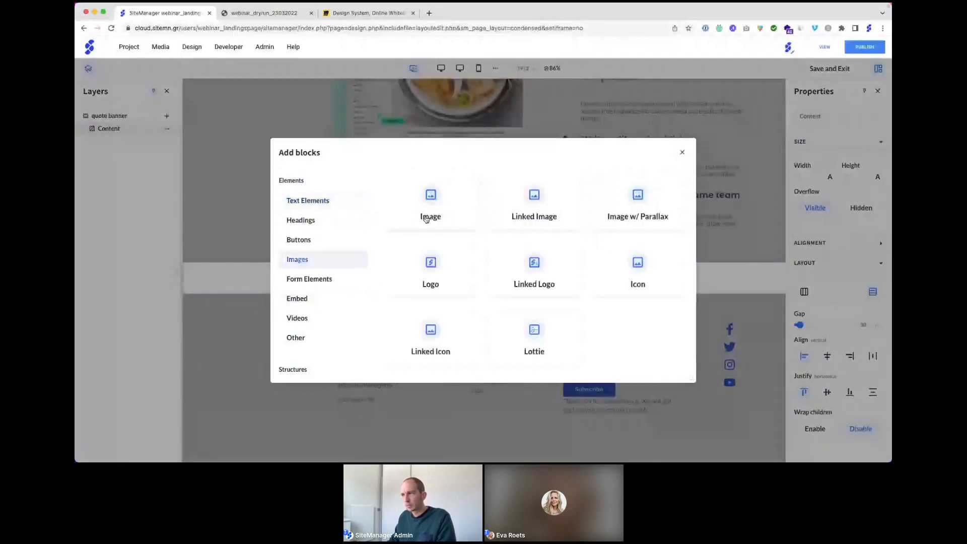
click(428, 202)
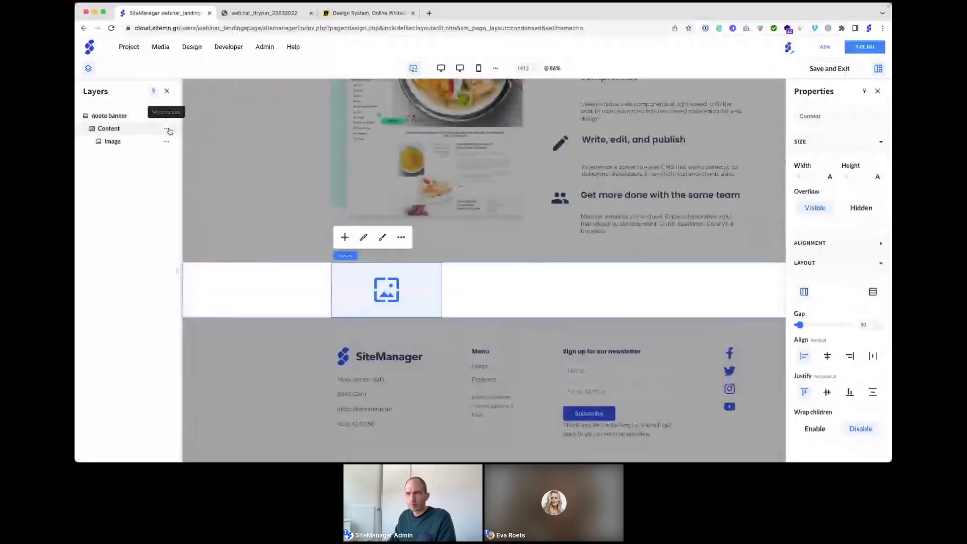
click(168, 130)
click(198, 144)
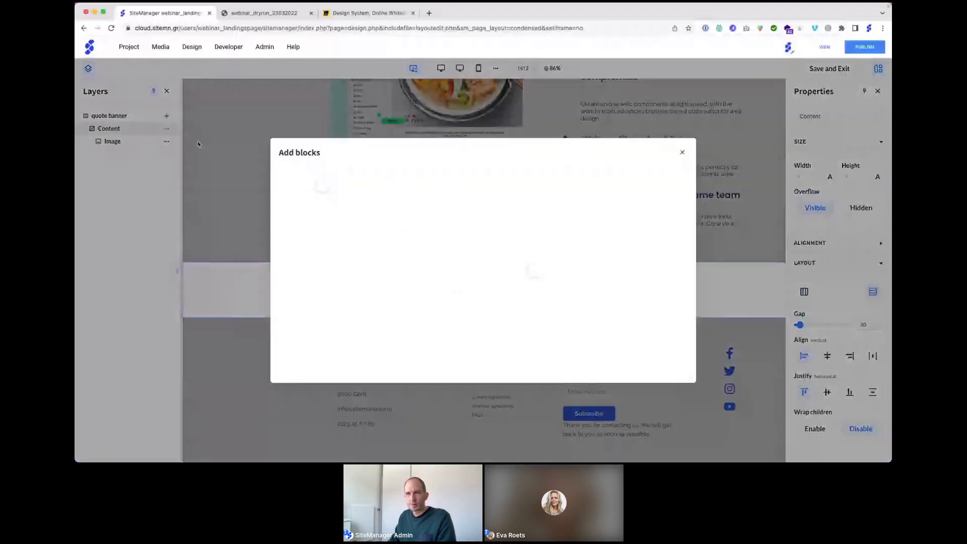
click(431, 206)
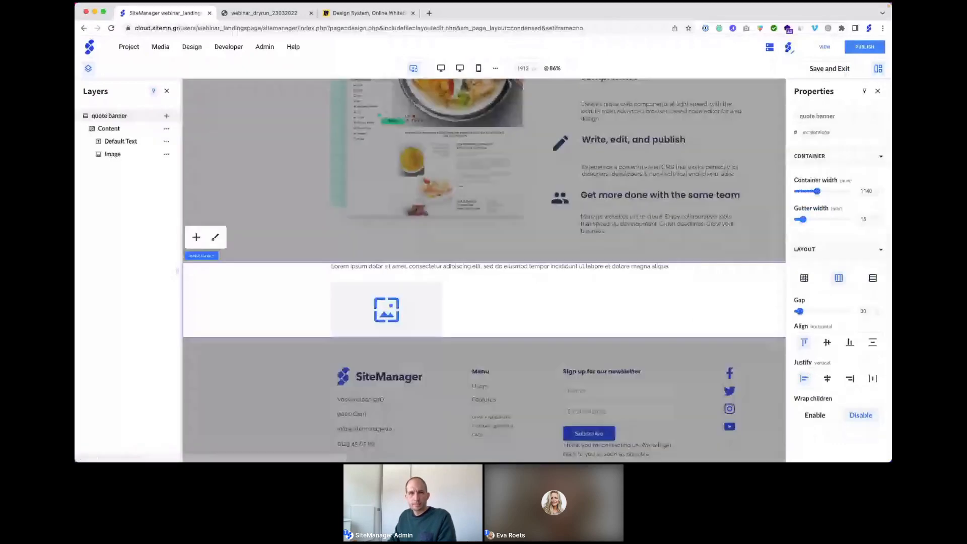
click(170, 133)
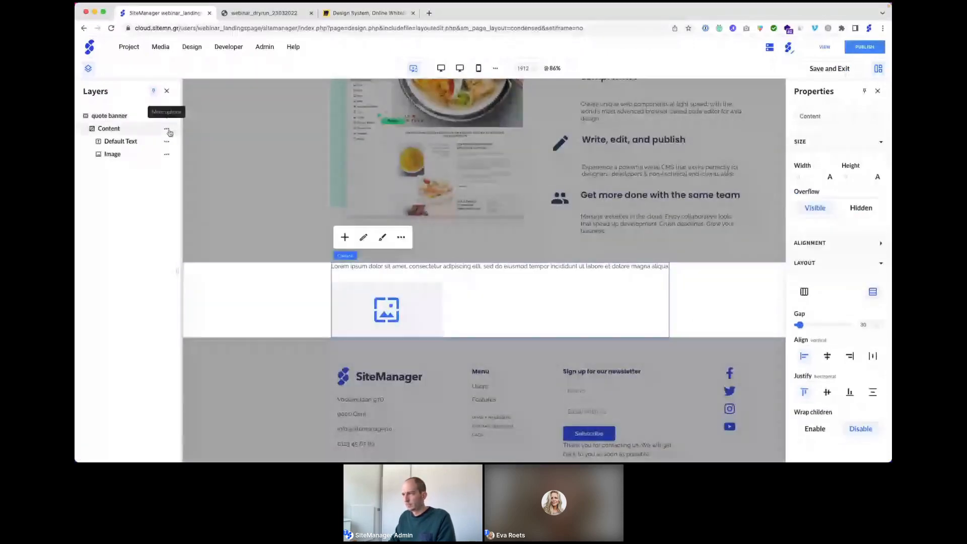
click(344, 237)
click(596, 217)
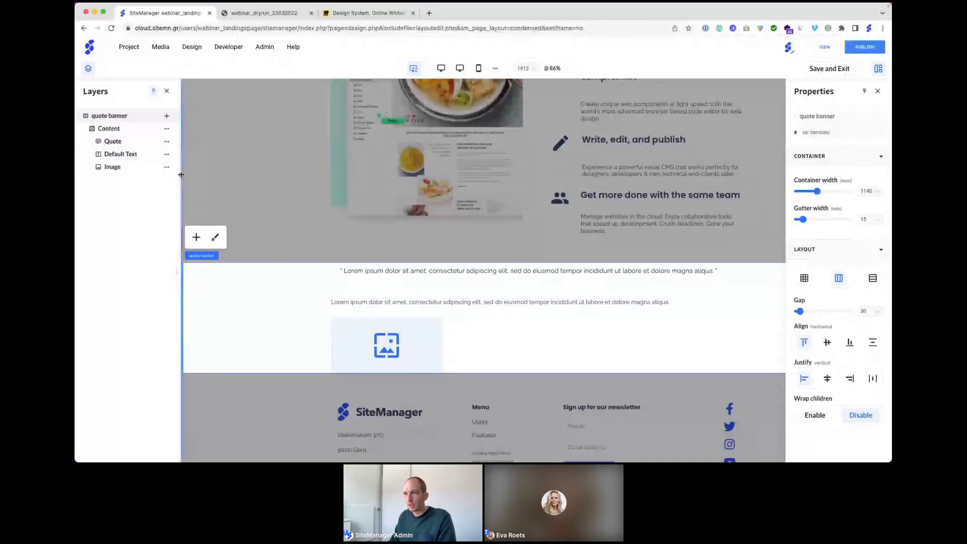
click(360, 338)
Step: Set the banner image to the U logo
click(346, 293)
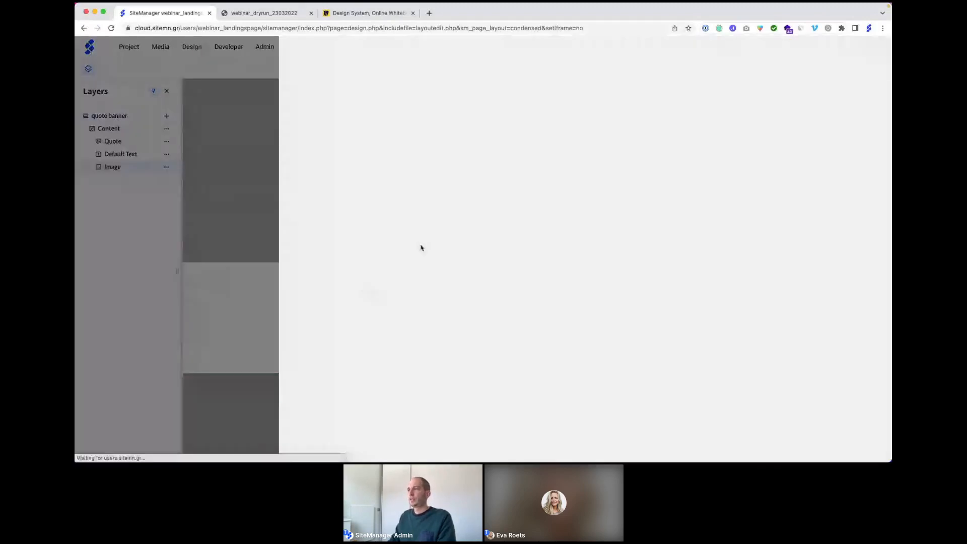
click(568, 151)
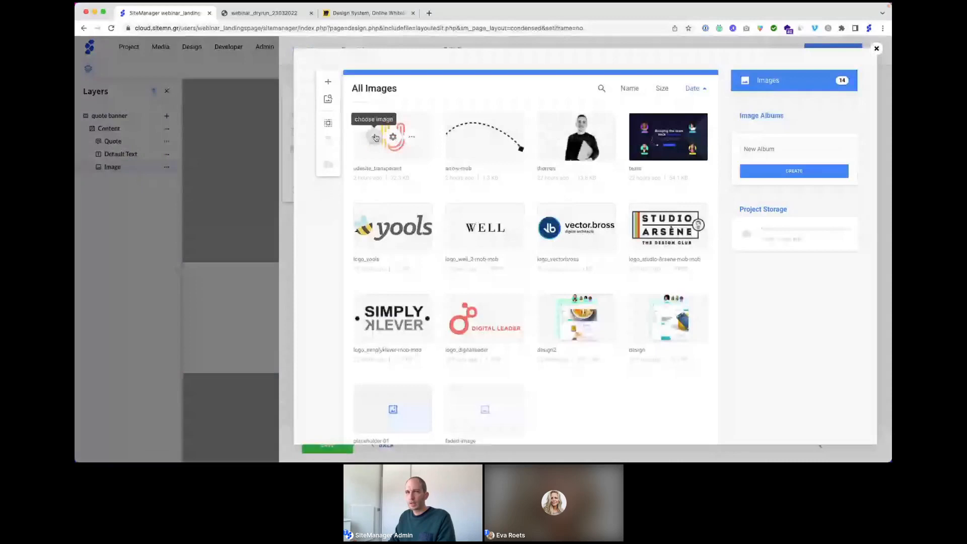
click(379, 137)
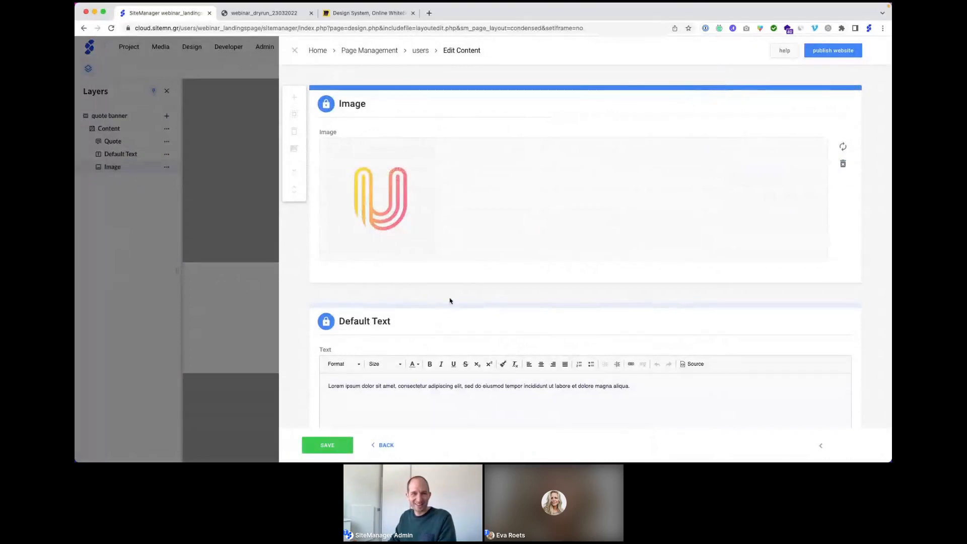
Step: Replace the Default Text placeholder with the speaker's name and title
scroll(450, 301, down, 1)
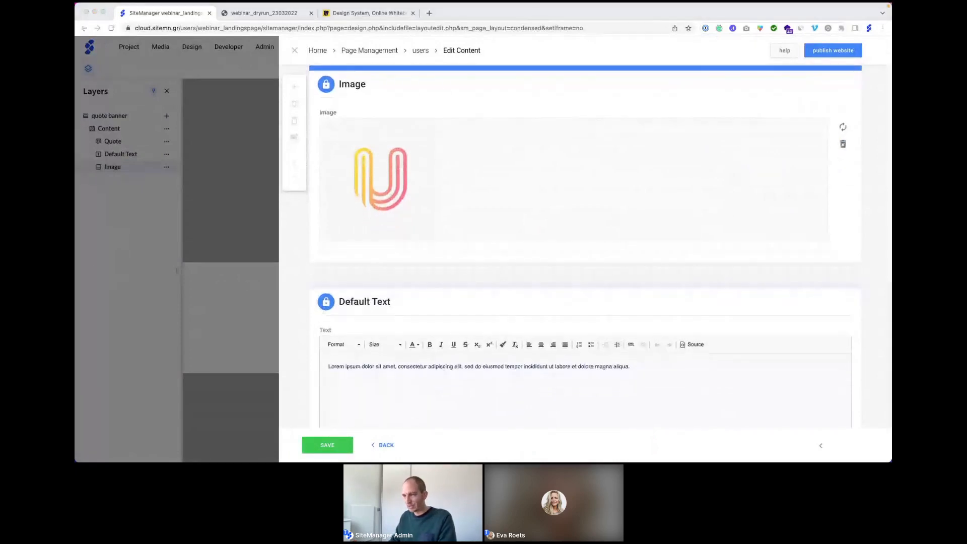
scroll(375, 290, down, 4)
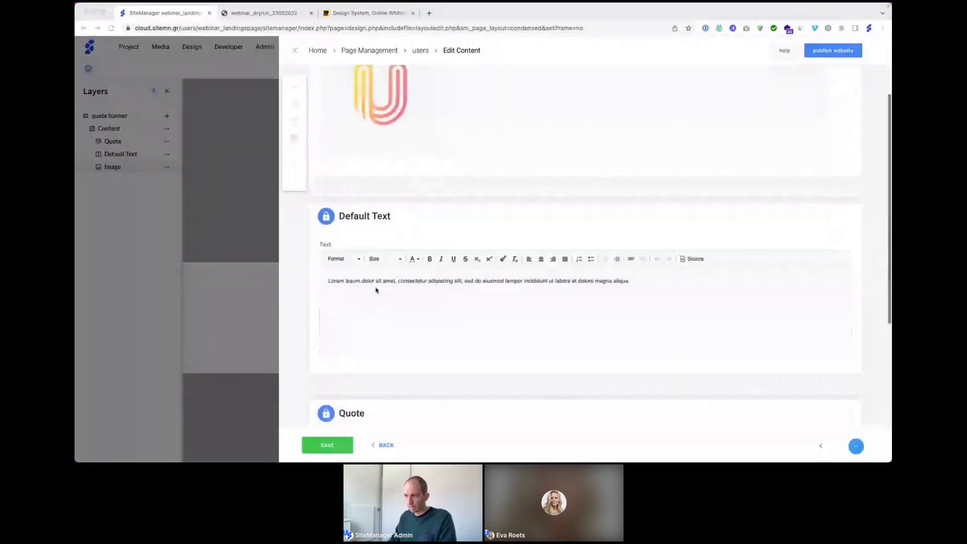
triple_click(377, 281)
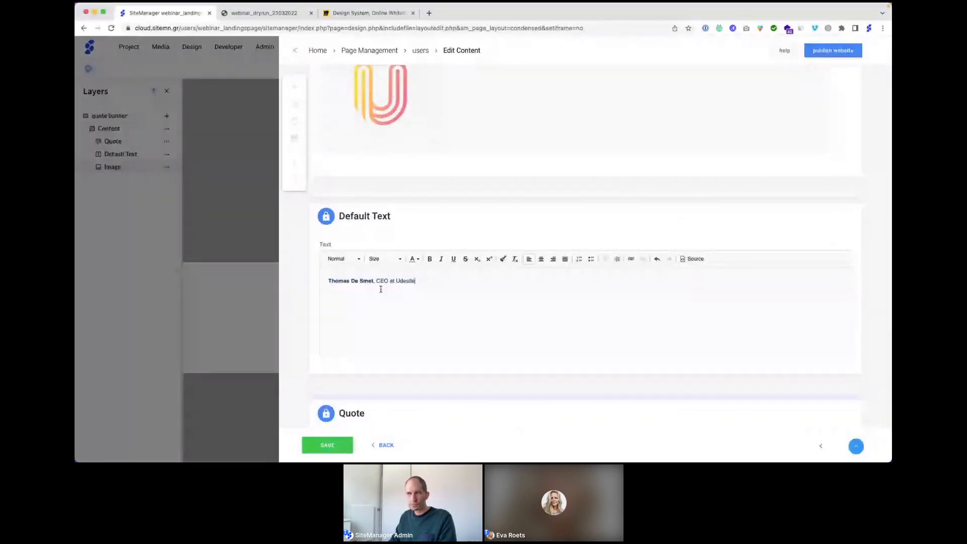
Step: Paste the formatted SiteManager quote over the placeholder and save the content
scroll(373, 302, down, 6)
key(super+Tab)
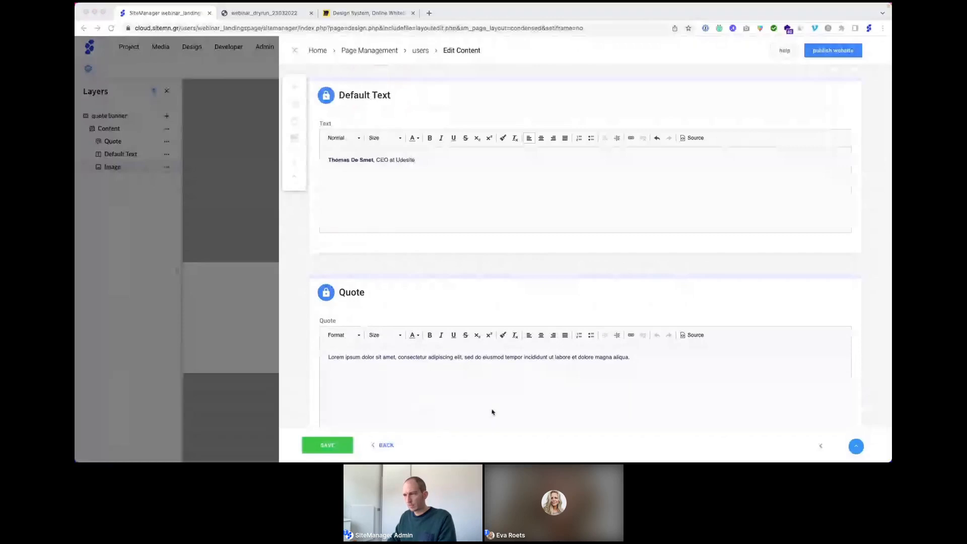
key(super+Tab)
triple_click(411, 358)
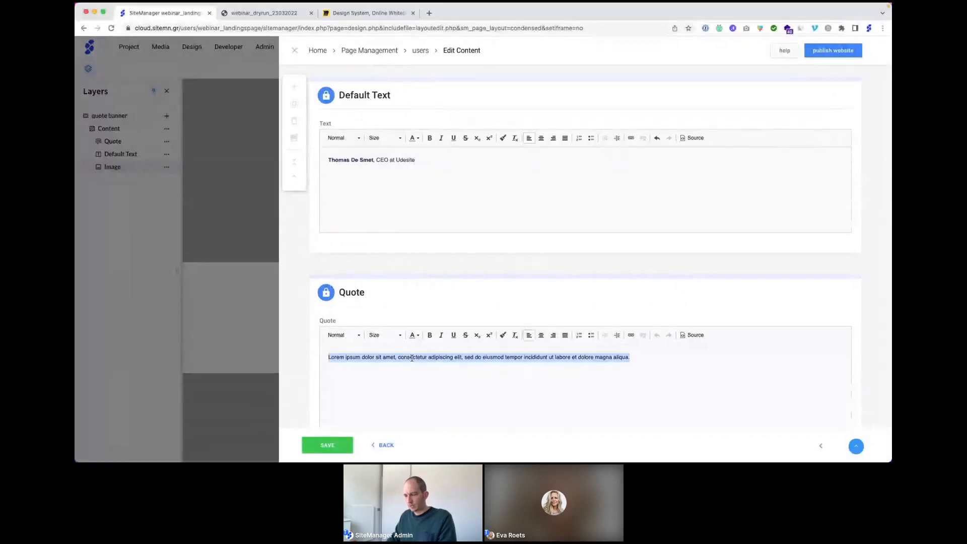
text(Unlike most web design platforms, SiteManager is equally accessible for anyone on the web design team. You really don't need to be a coding expert to build high-quality websites with SiteManager.)
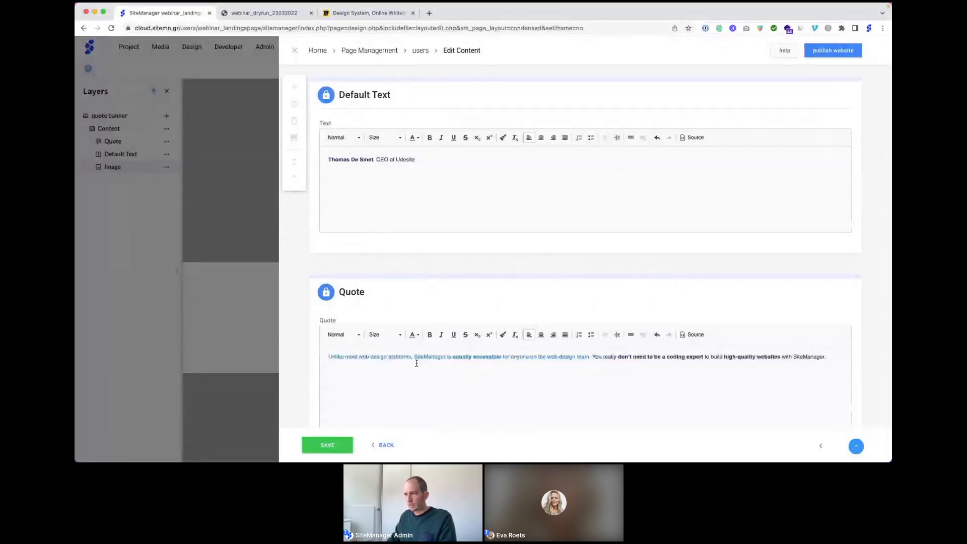
scroll(416, 363, down, 3)
click(330, 444)
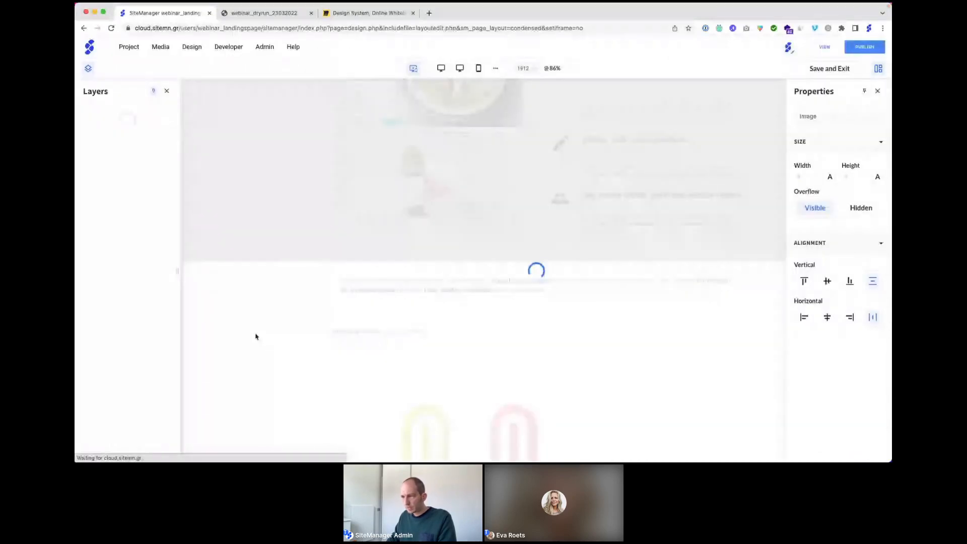
Step: Switch the logo image's width to percentage (20%)
scroll(457, 401, down, 1)
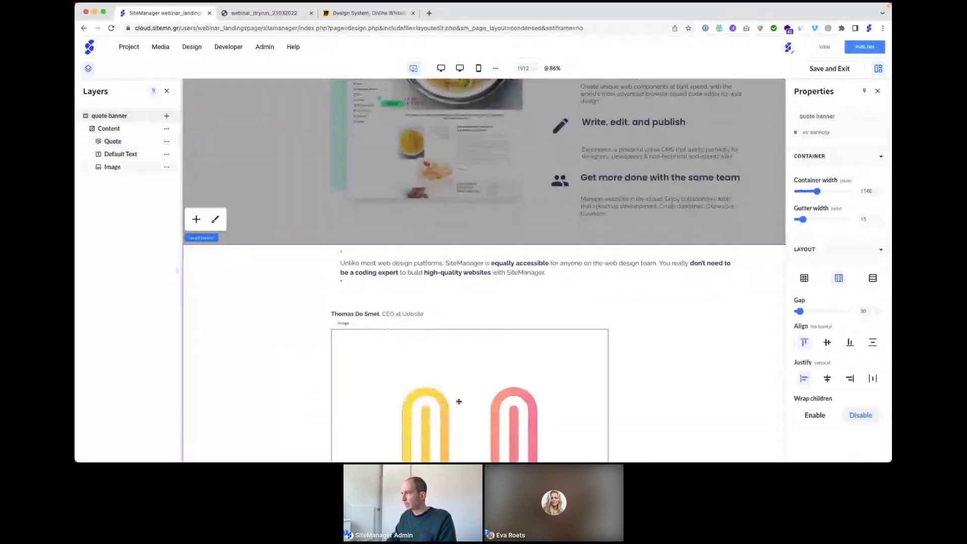
click(459, 401)
click(829, 177)
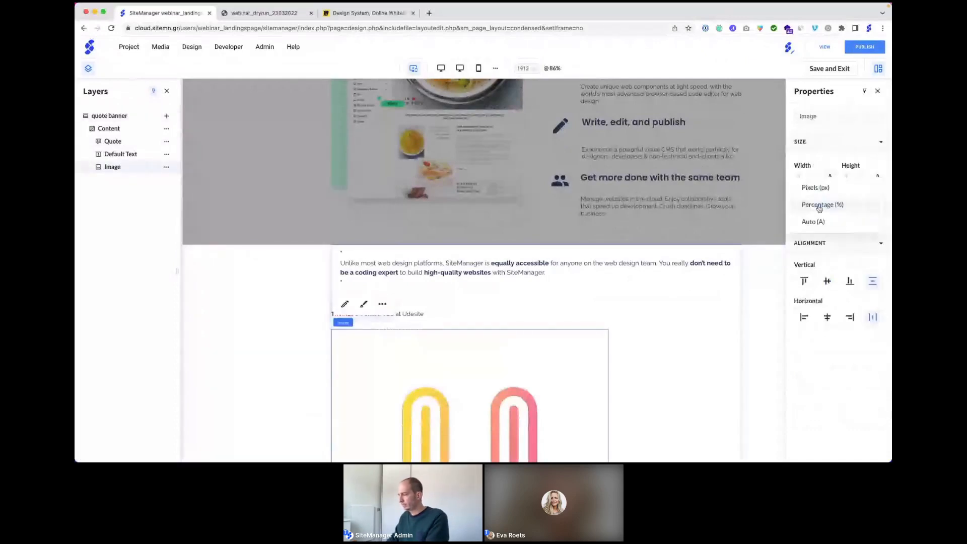
click(819, 206)
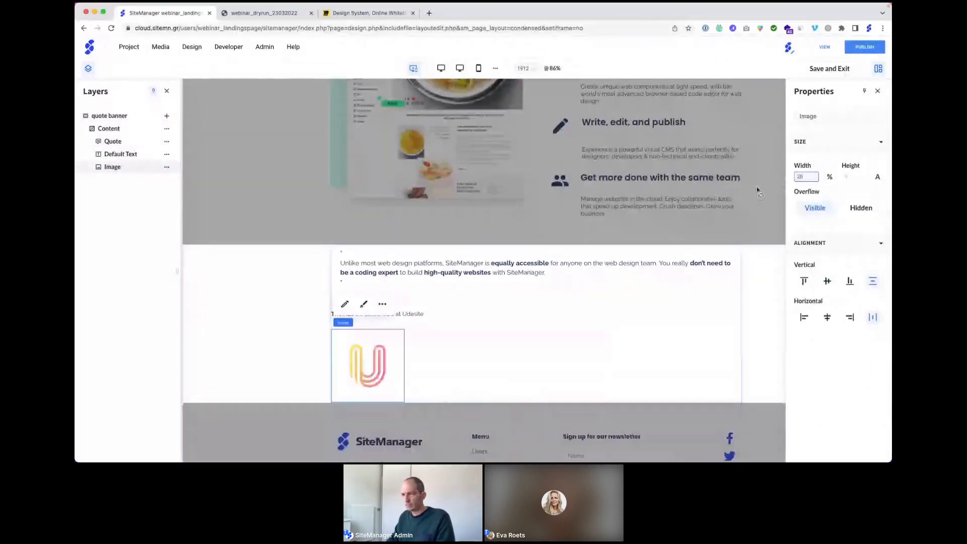
scroll(542, 282, down, 1)
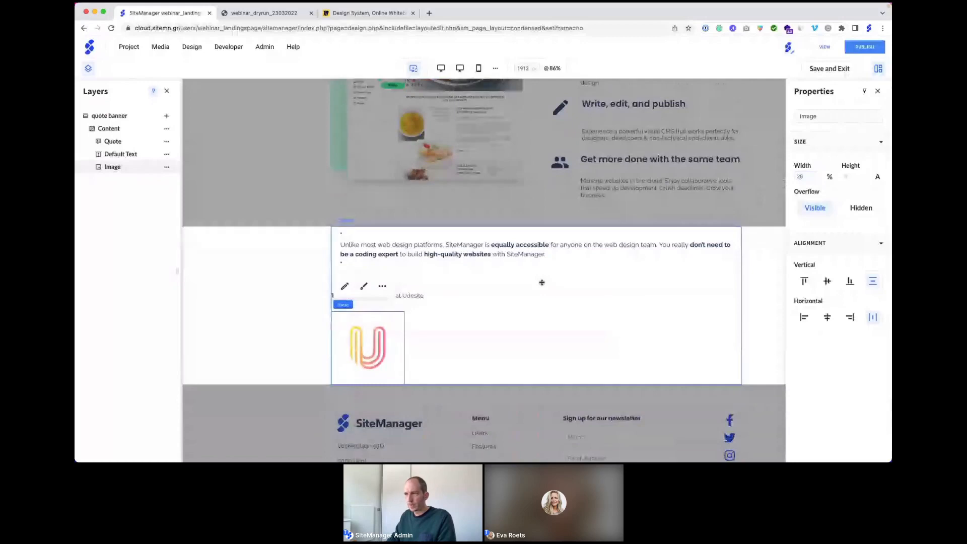
Step: Give the quote banner 75 px top and bottom padding
click(542, 282)
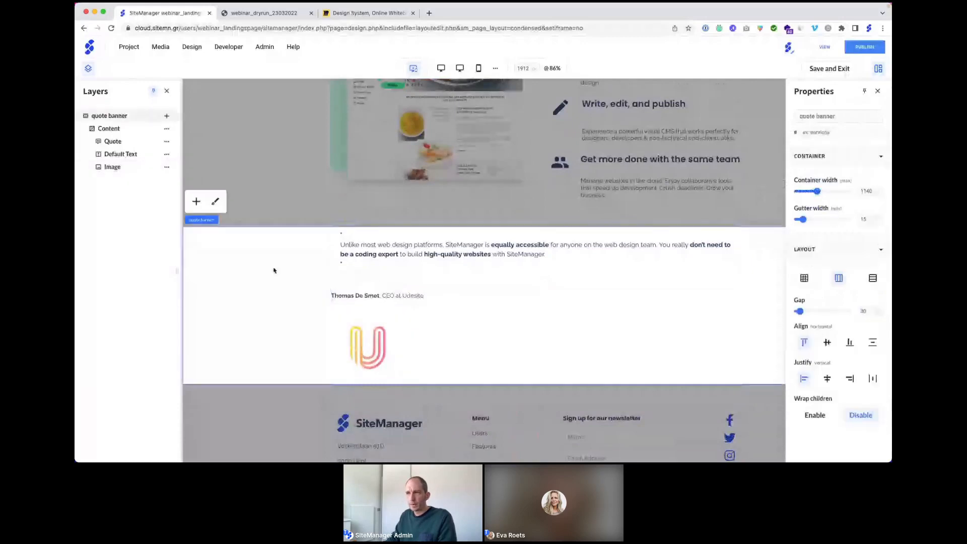
click(214, 201)
click(148, 126)
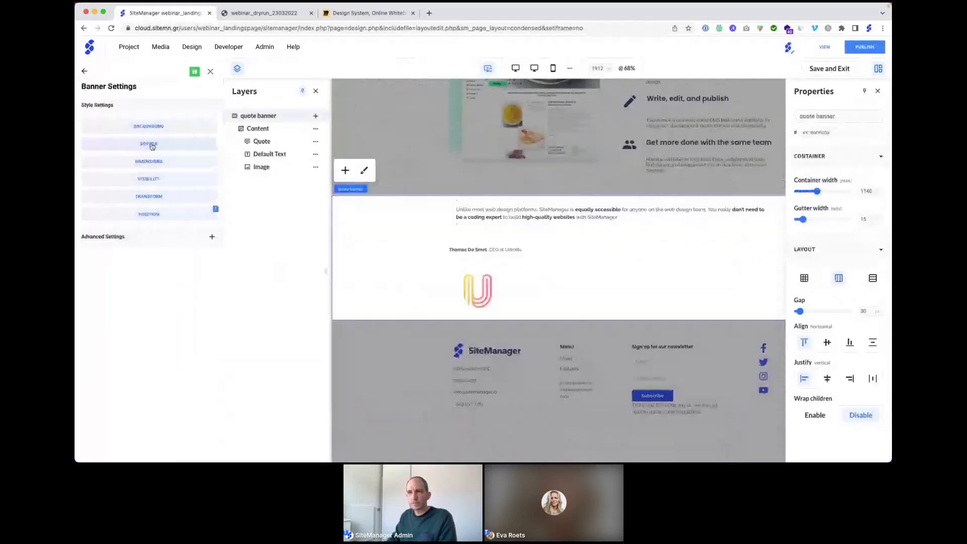
click(149, 161)
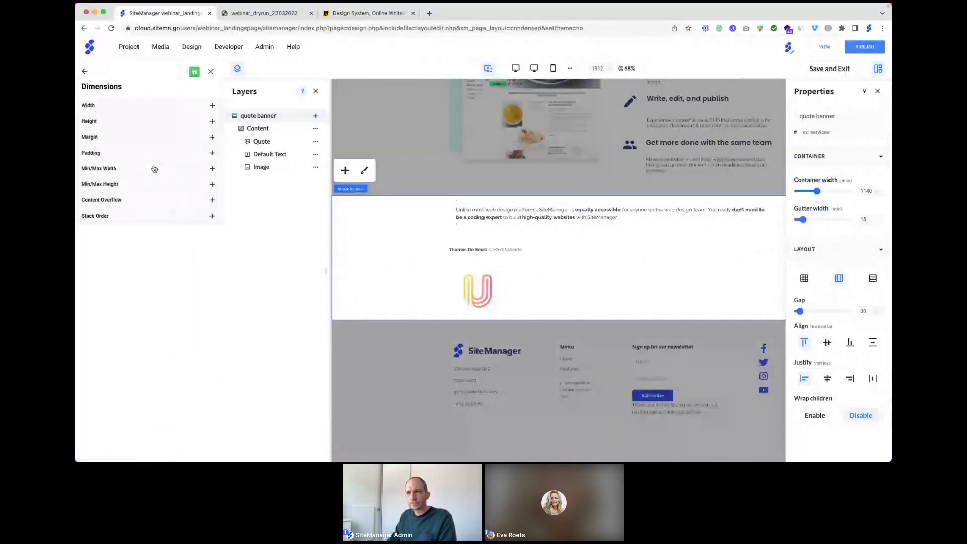
click(154, 153)
click(160, 191)
text(75)
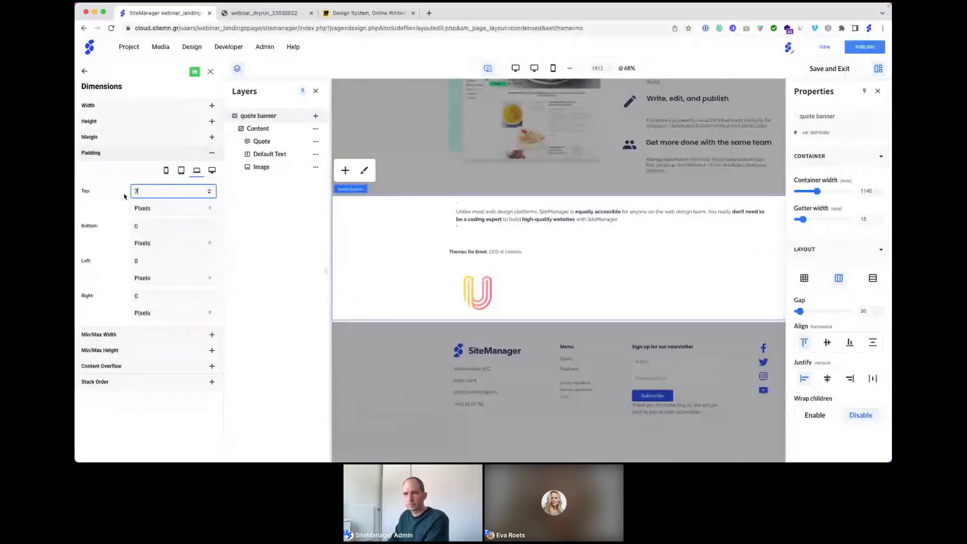
click(148, 226)
text(5)
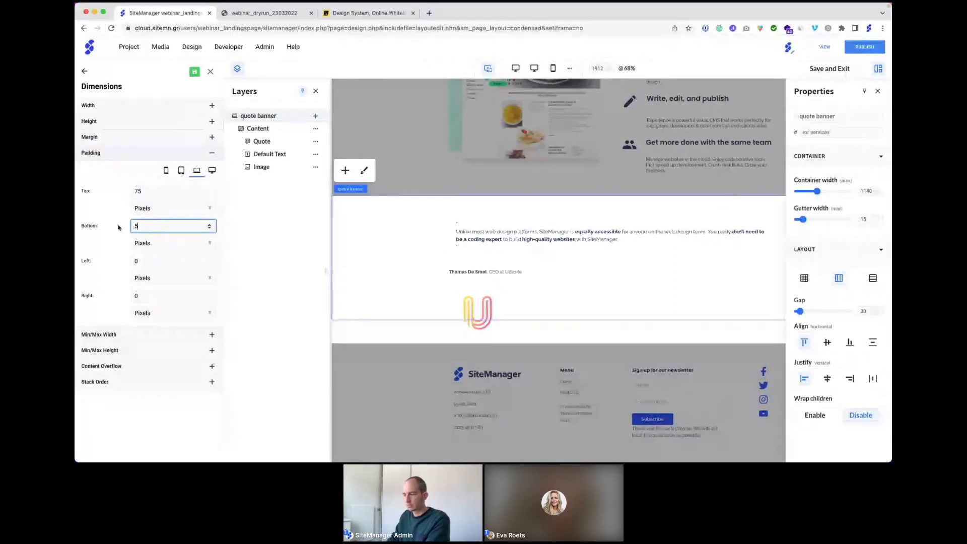
key(BackSpace)
text(75)
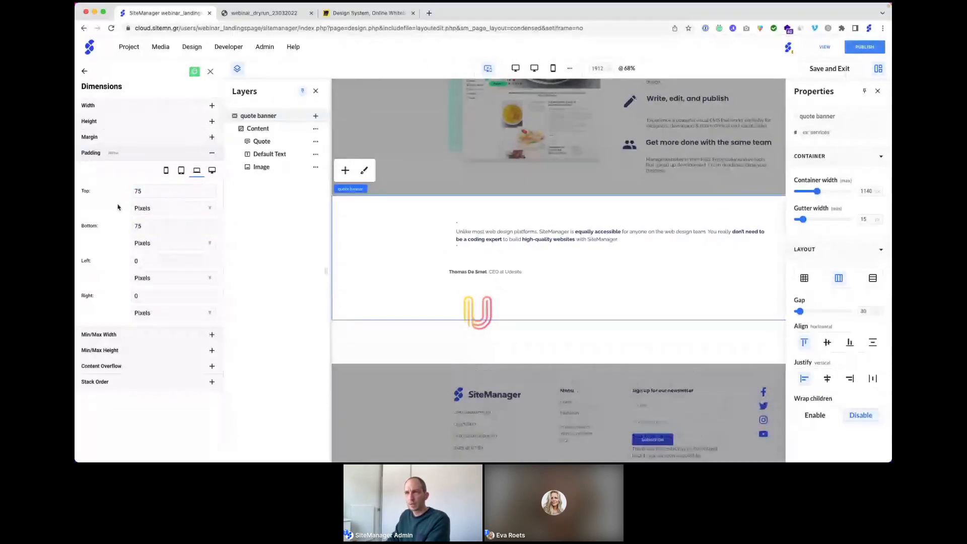
click(210, 72)
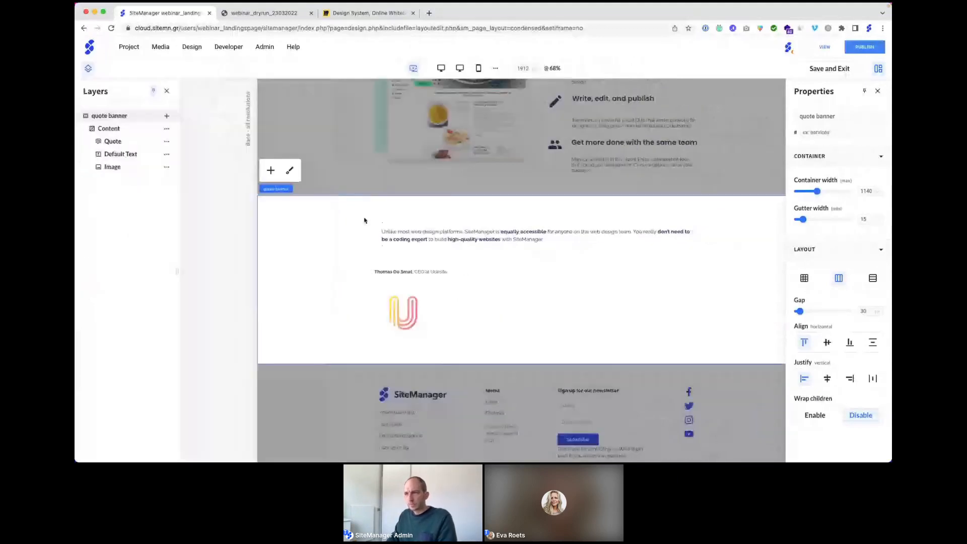
Step: Add an image block to the quote banner showing the portrait photo from All Images
click(167, 116)
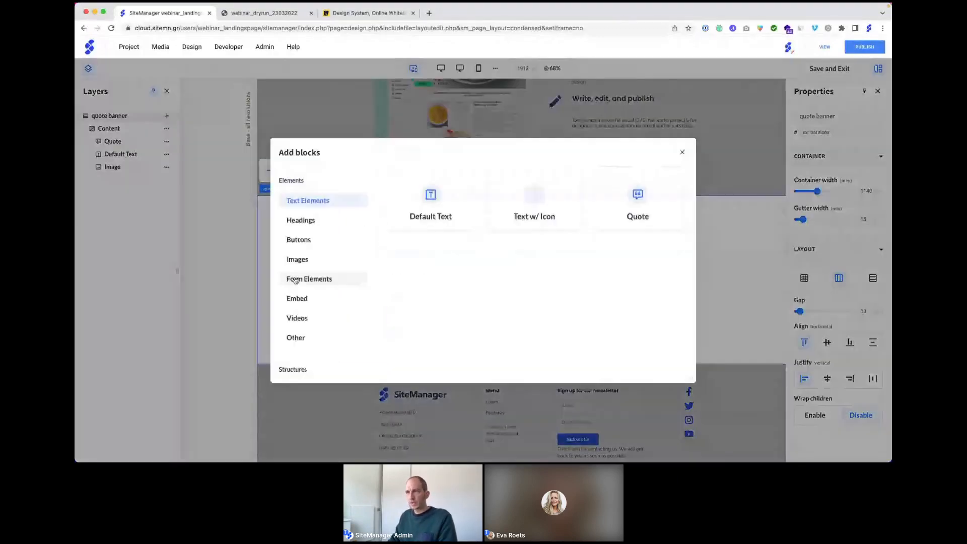
click(297, 259)
click(431, 197)
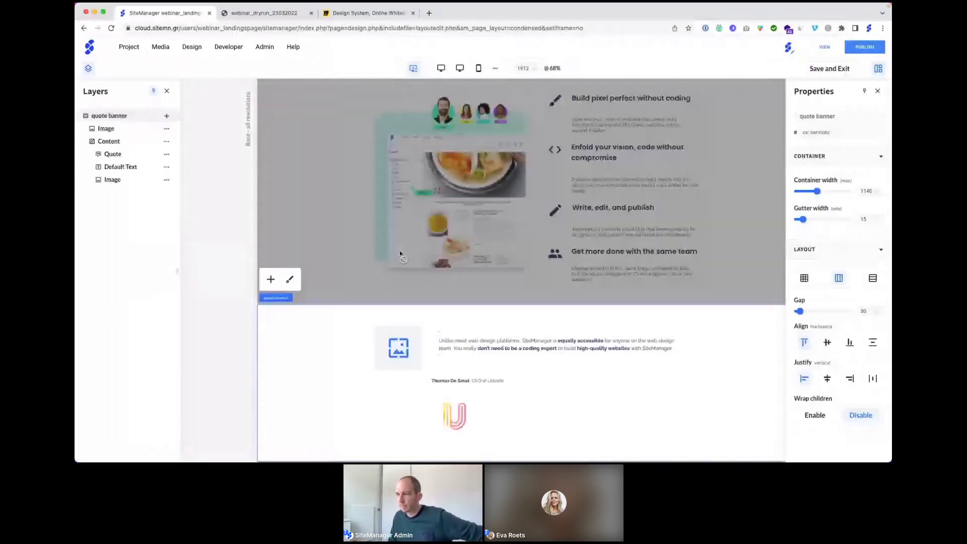
click(385, 342)
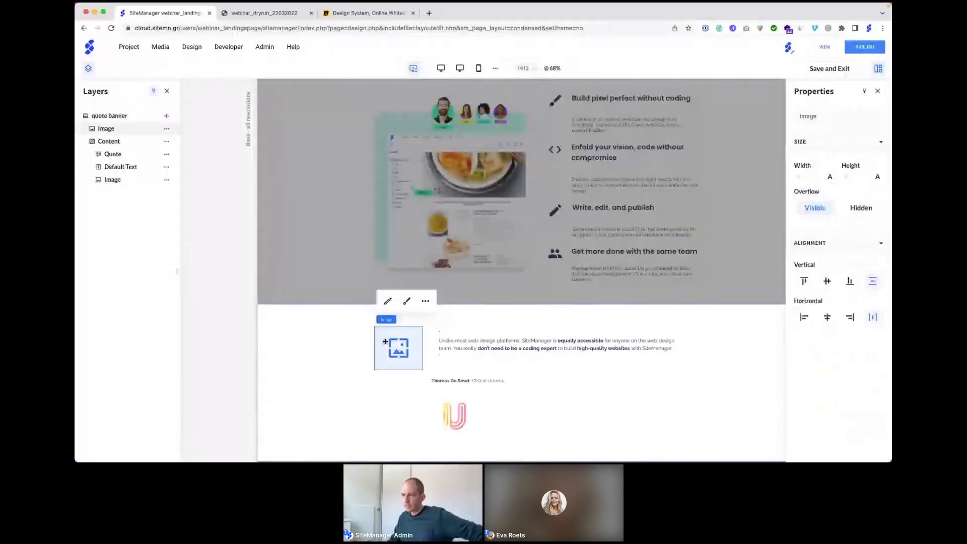
click(389, 301)
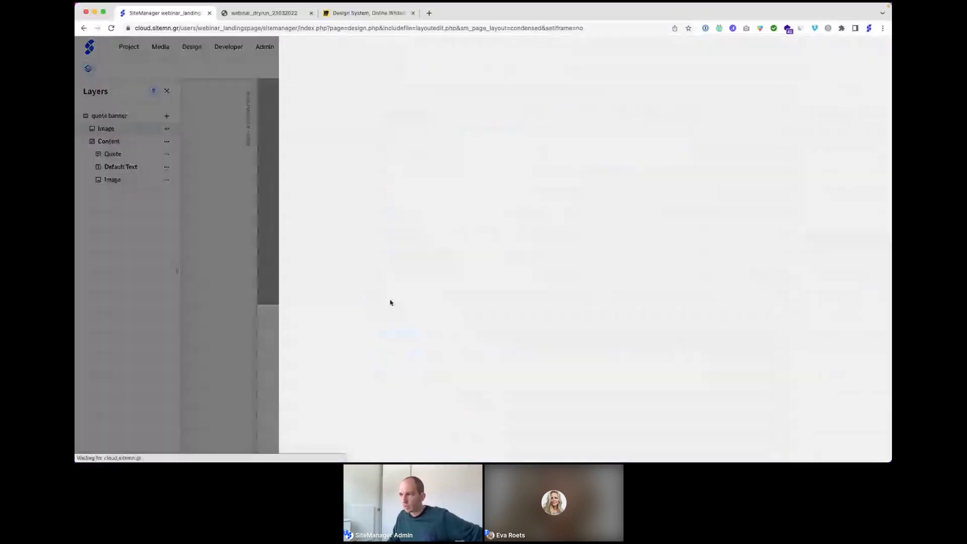
click(491, 246)
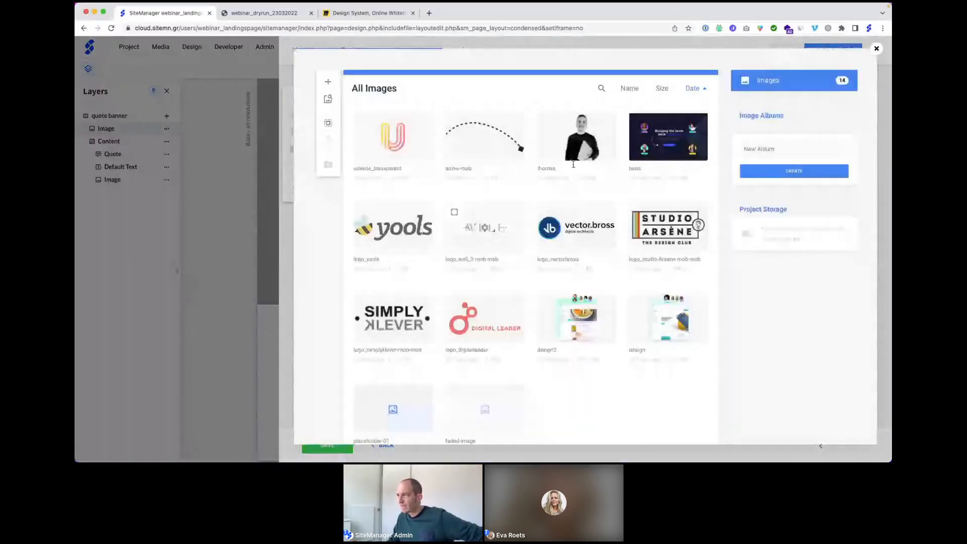
click(560, 138)
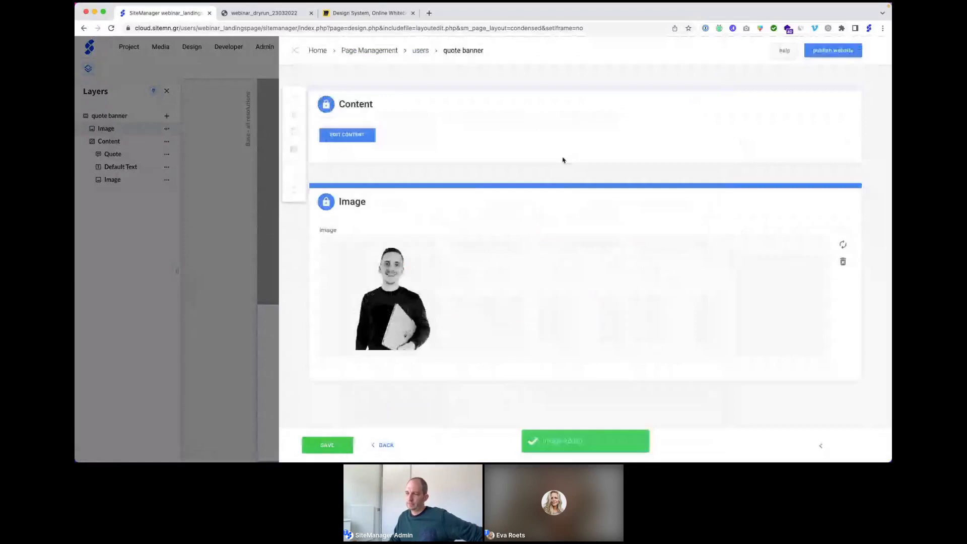
click(325, 446)
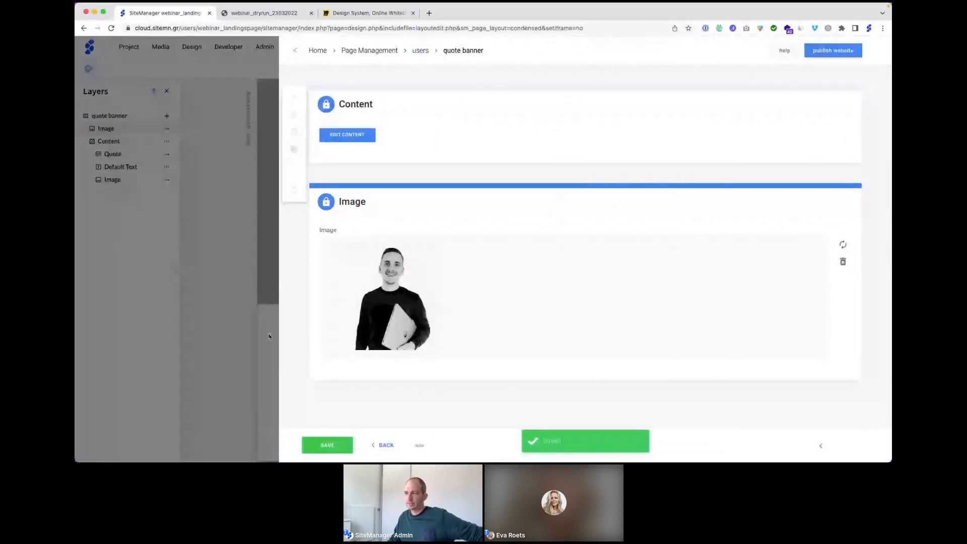
click(270, 336)
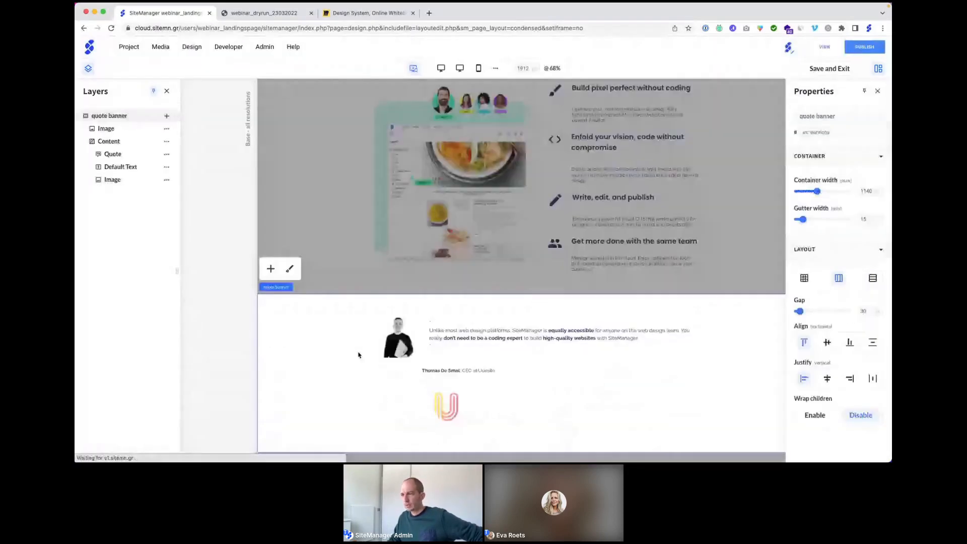
Step: Set the portrait image's width unit to percent
scroll(359, 355, down, 1)
click(394, 315)
click(830, 176)
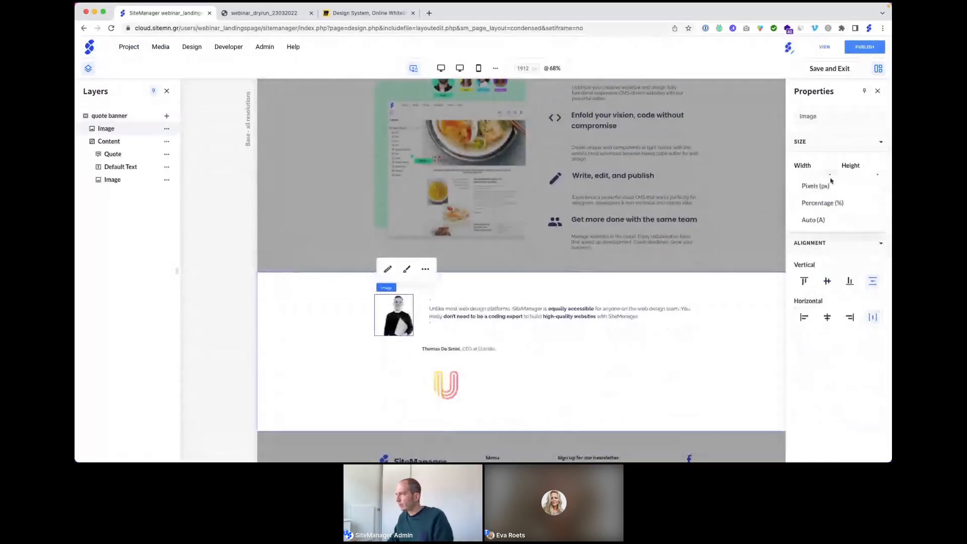
click(818, 203)
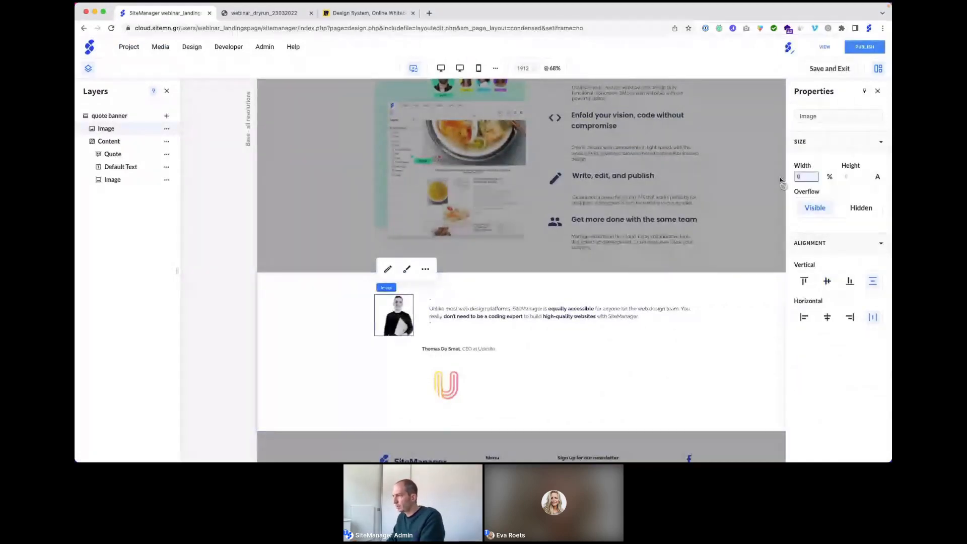
Step: Size the portrait at 33% width and the Content column at 66%
text(33)
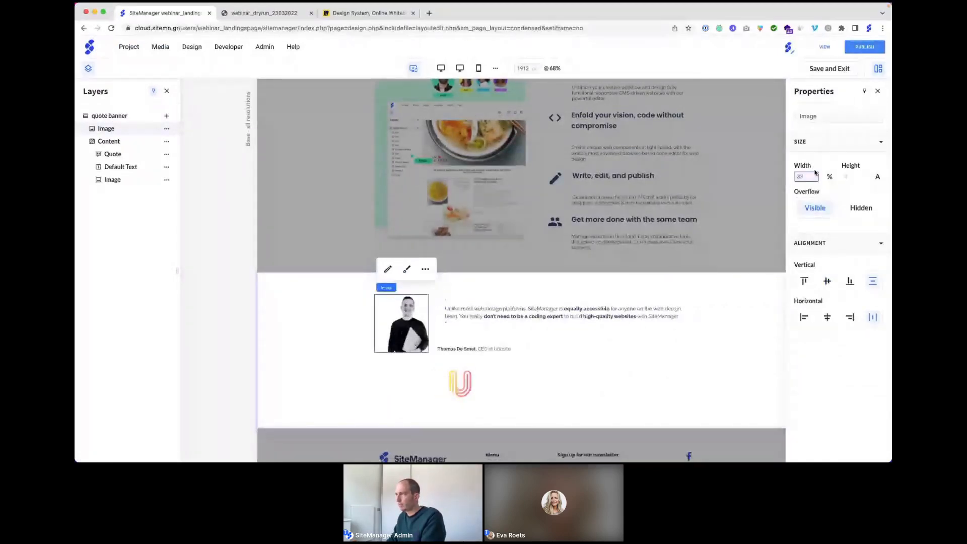
drag(812, 176, 792, 179)
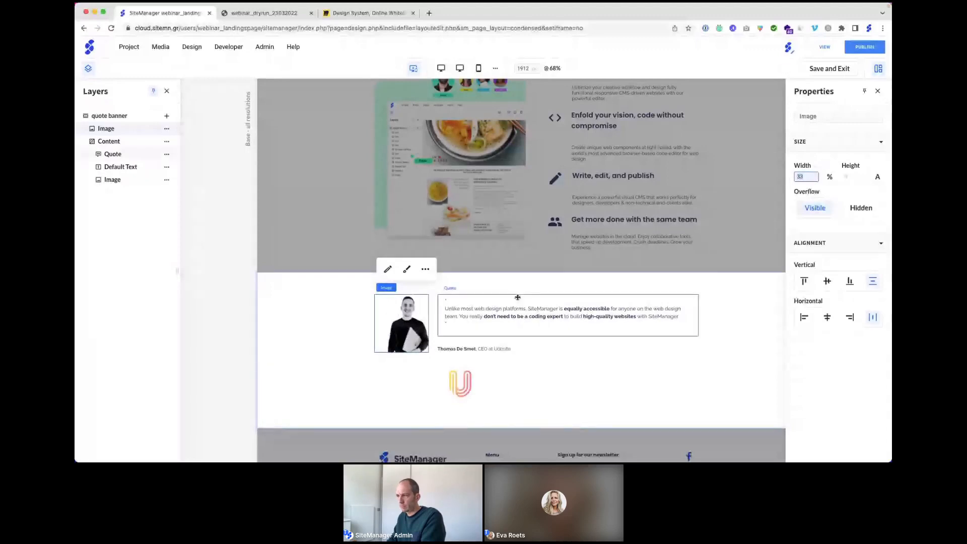
click(112, 141)
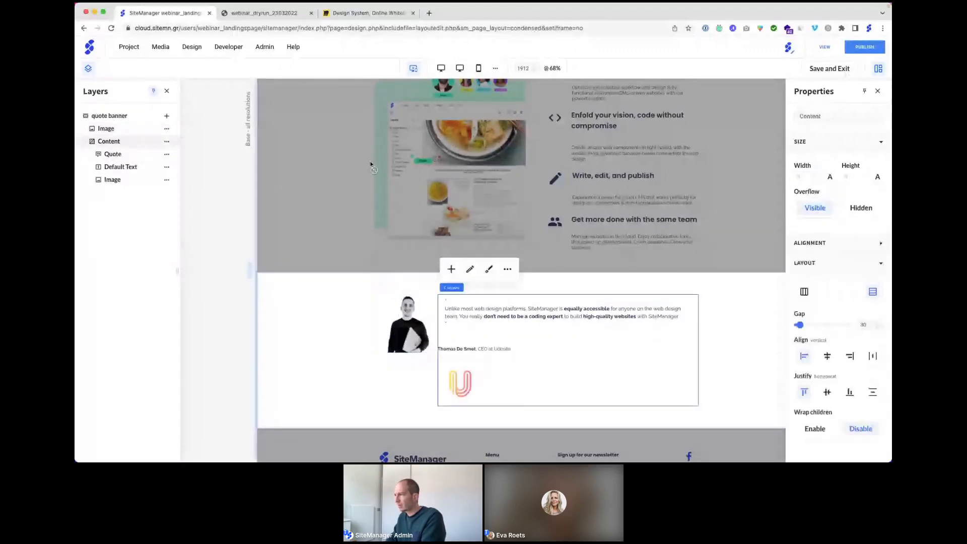
click(829, 176)
click(821, 205)
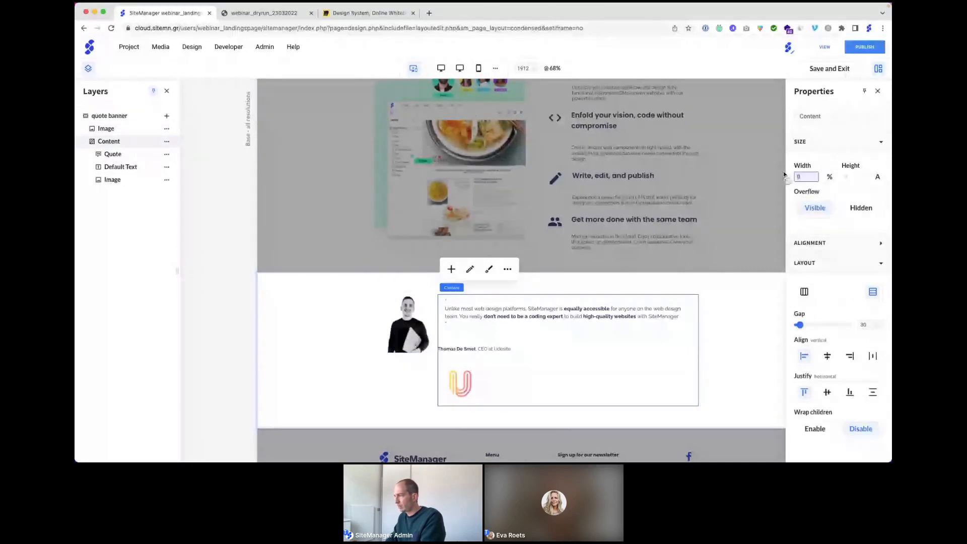
text(66)
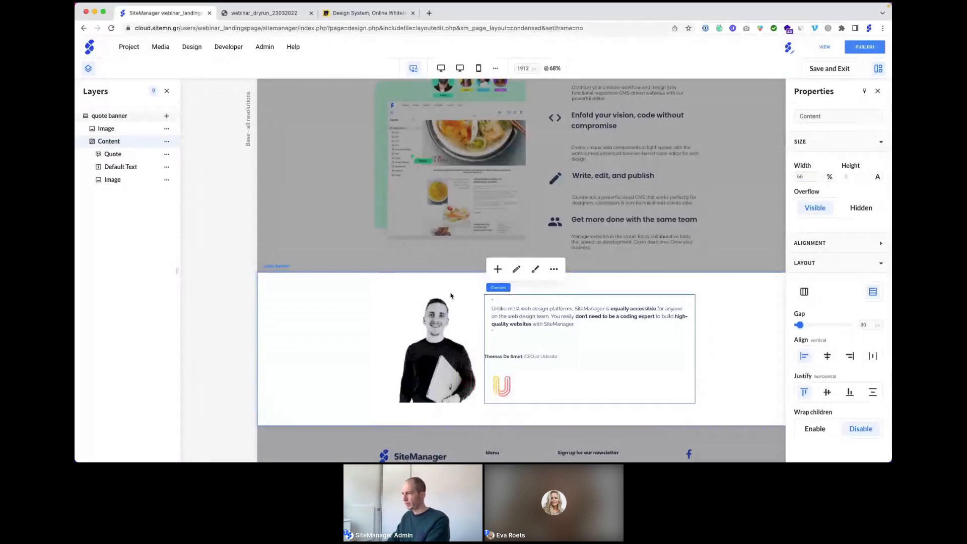
Step: Set the quote banner's layout gap to 75
click(345, 298)
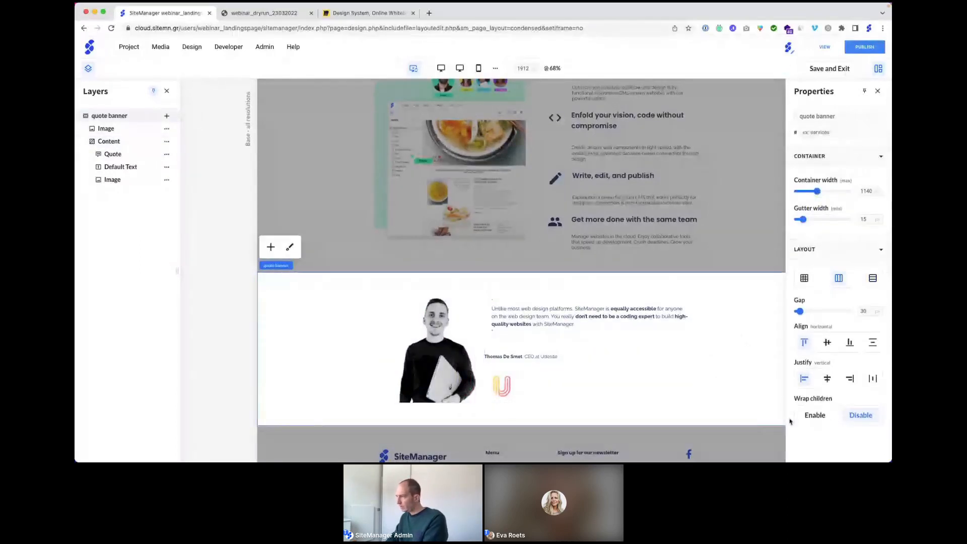
drag(868, 311, 856, 313)
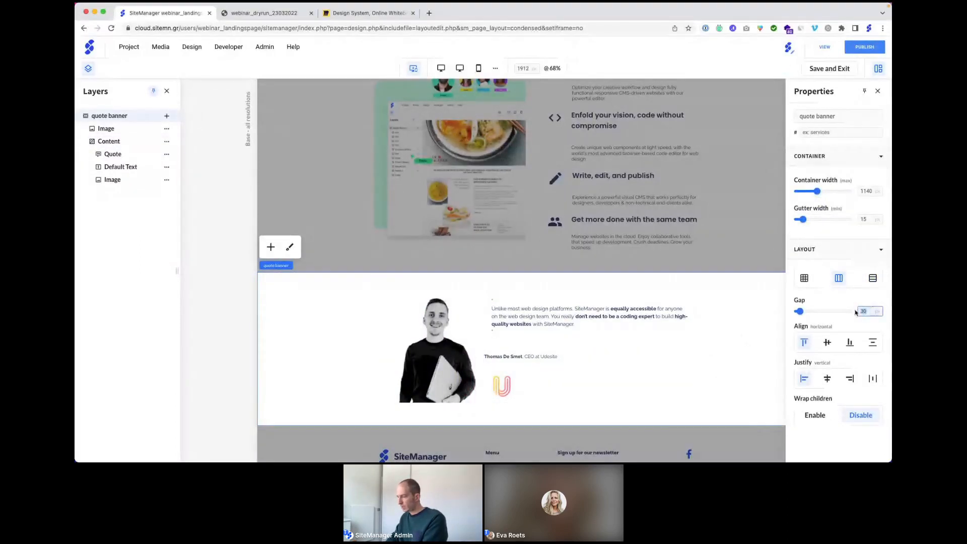
text(785)
text(5)
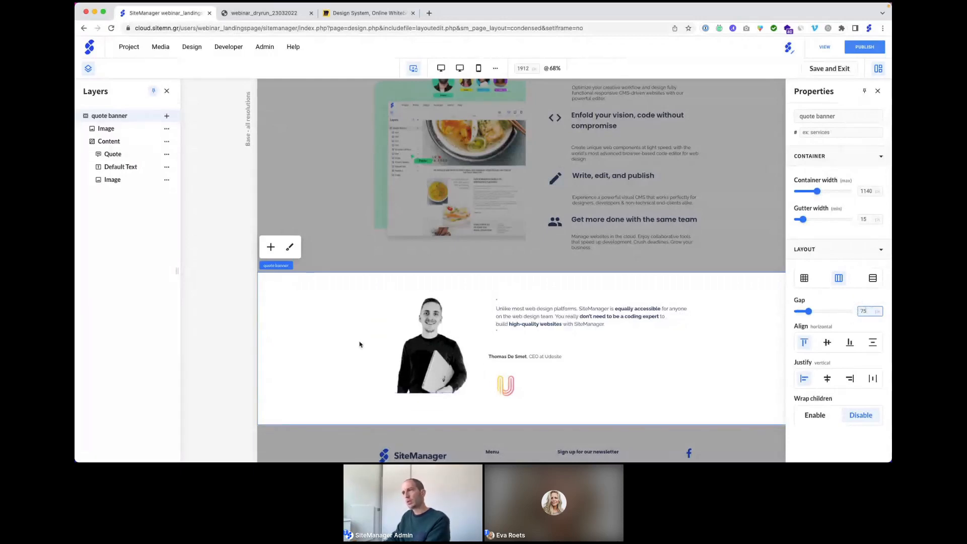
Step: In the 576px-and-below layout, set the portrait's width unit to Auto
click(480, 69)
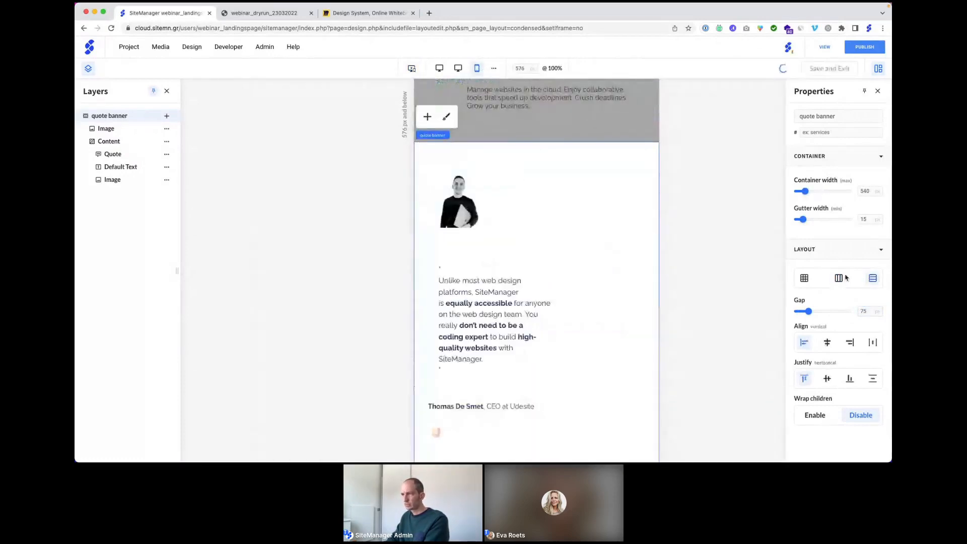
click(460, 202)
drag(808, 176, 779, 178)
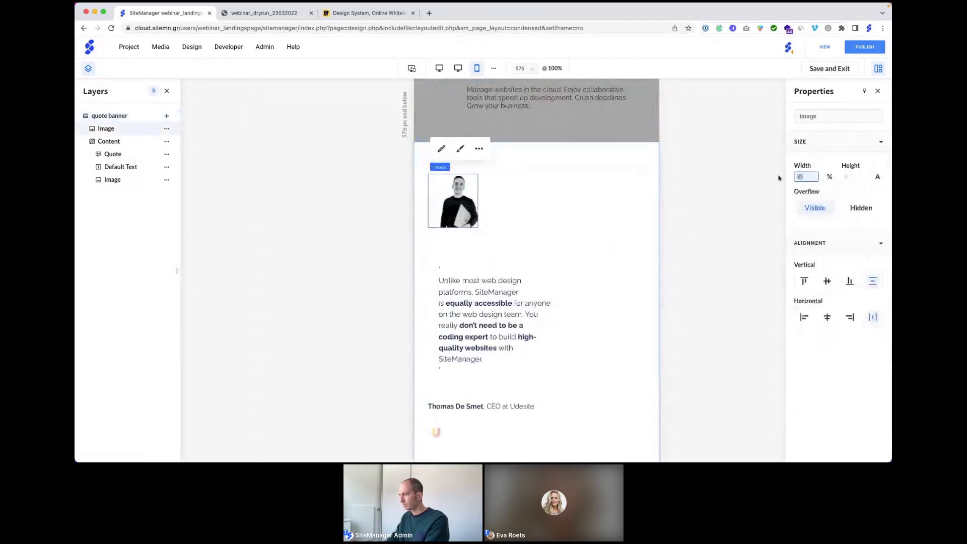
text(100)
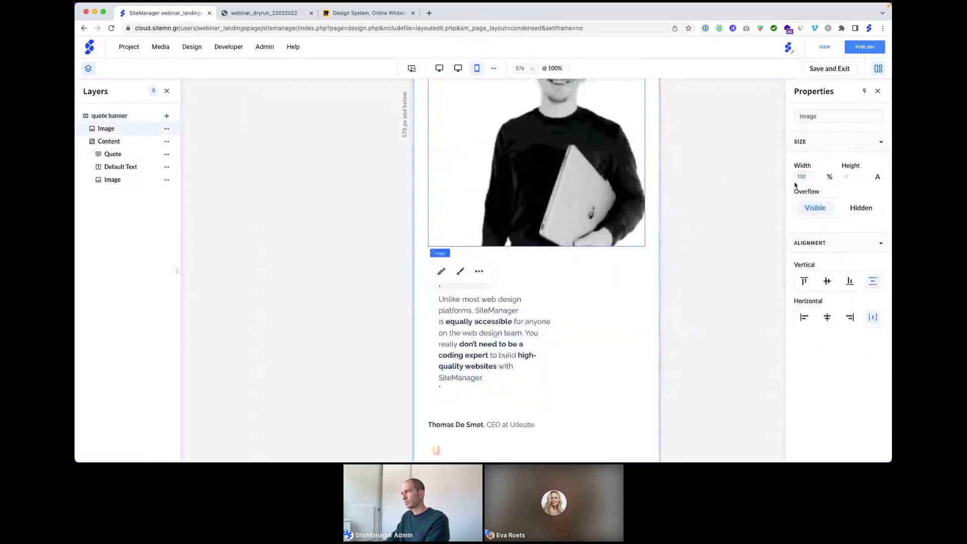
drag(806, 177, 786, 178)
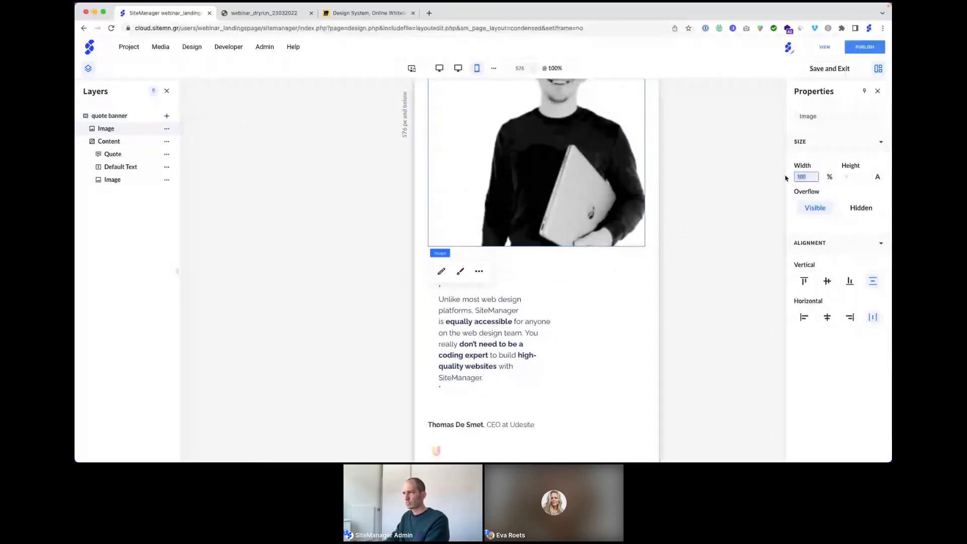
text(50)
scroll(522, 165, up, 3)
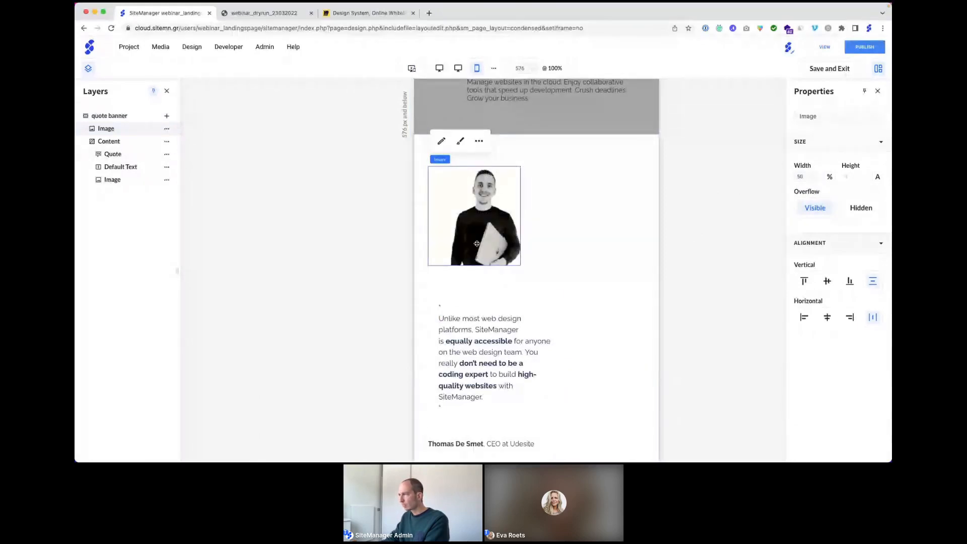
click(831, 180)
click(826, 220)
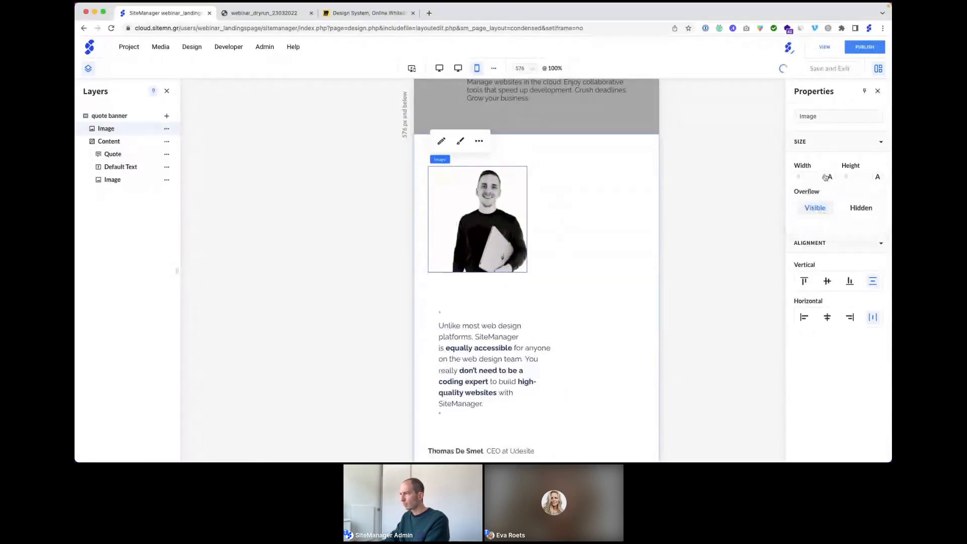
Step: Stretch the Content column to 100% width on mobile, then return to desktop view
click(120, 154)
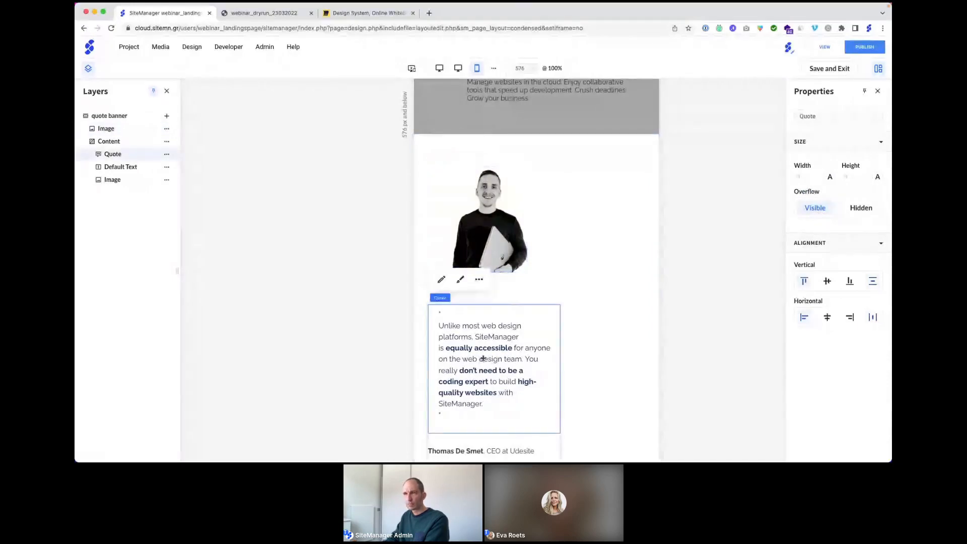
click(109, 141)
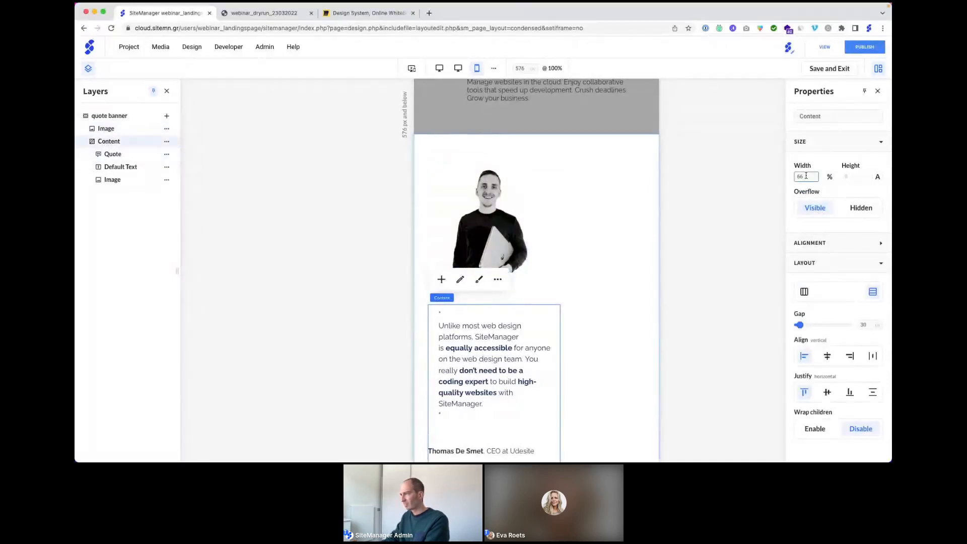
text(100)
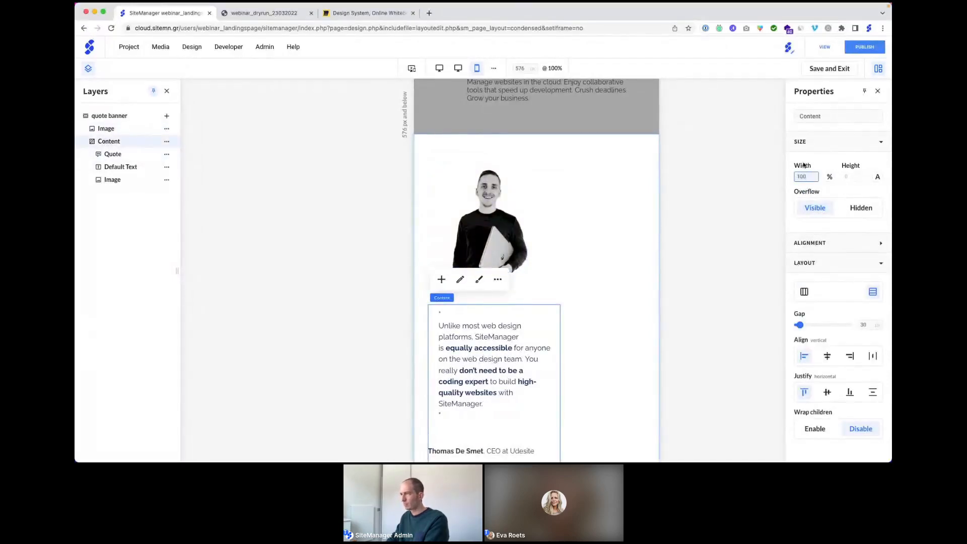
key(Return)
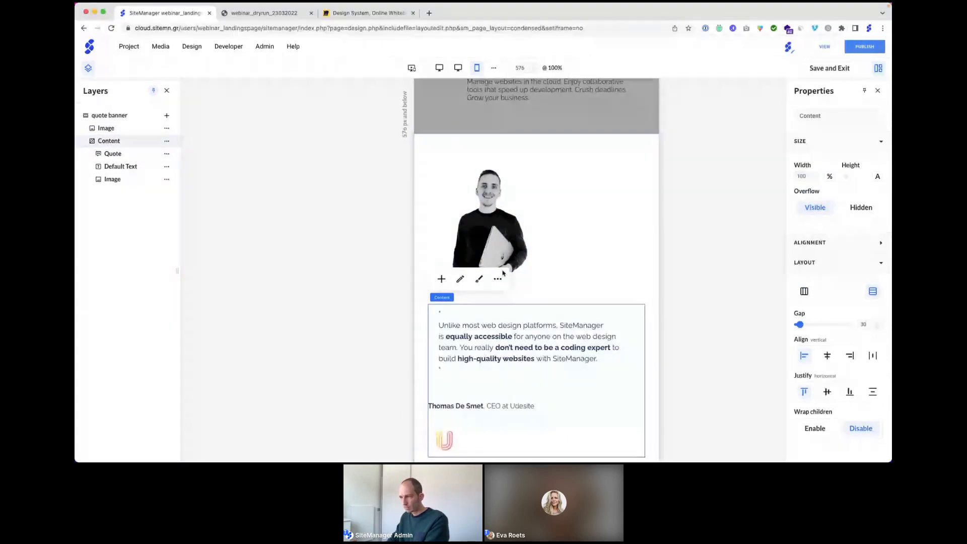
click(411, 69)
Step: Set the quote content column's gap to 5
scroll(499, 201, up, 3)
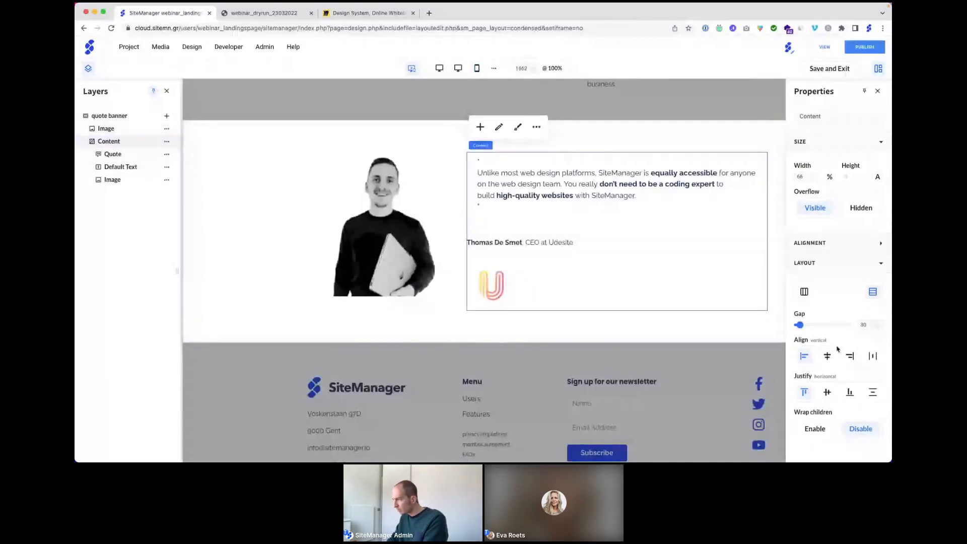
drag(869, 325, 854, 326)
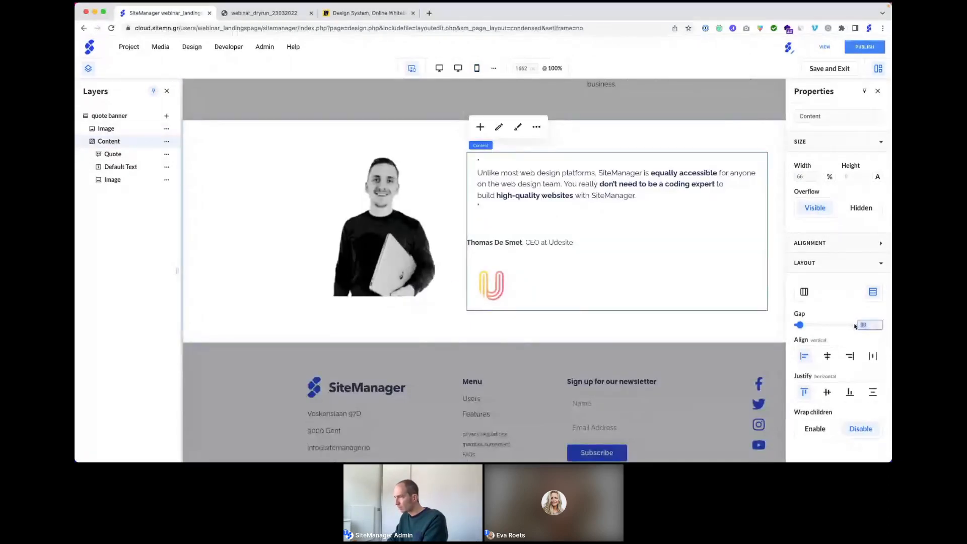
text(5)
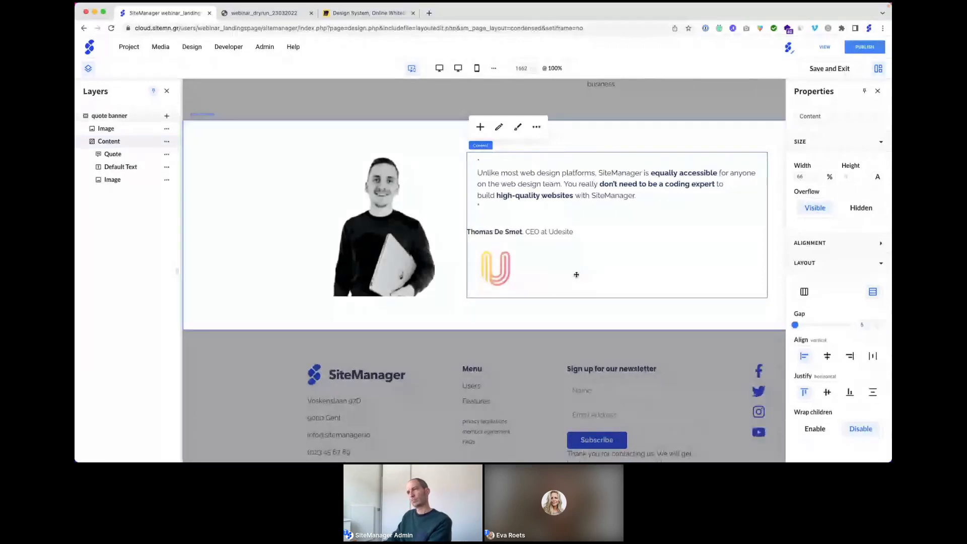
Step: Centre-align the contents of the whole quote banner section
scroll(576, 275, up, 2)
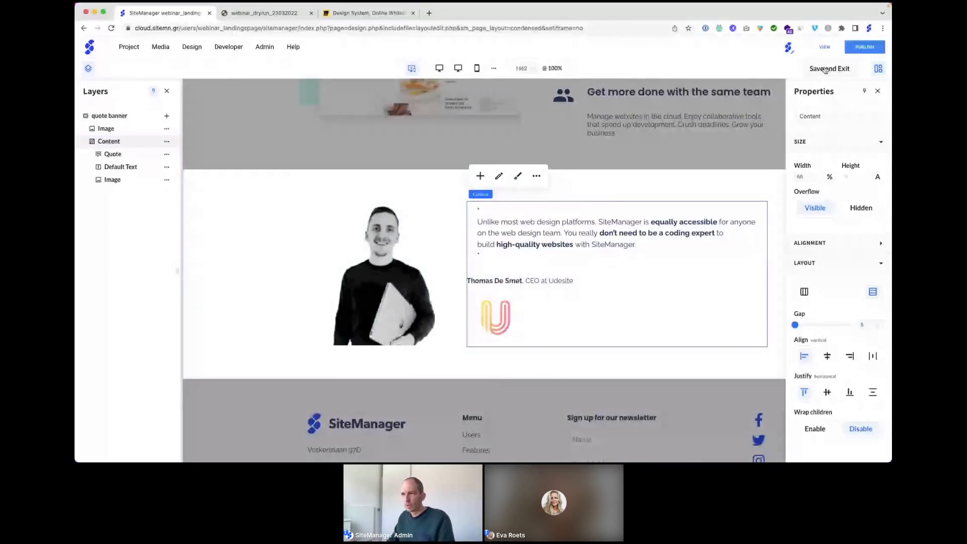
click(248, 235)
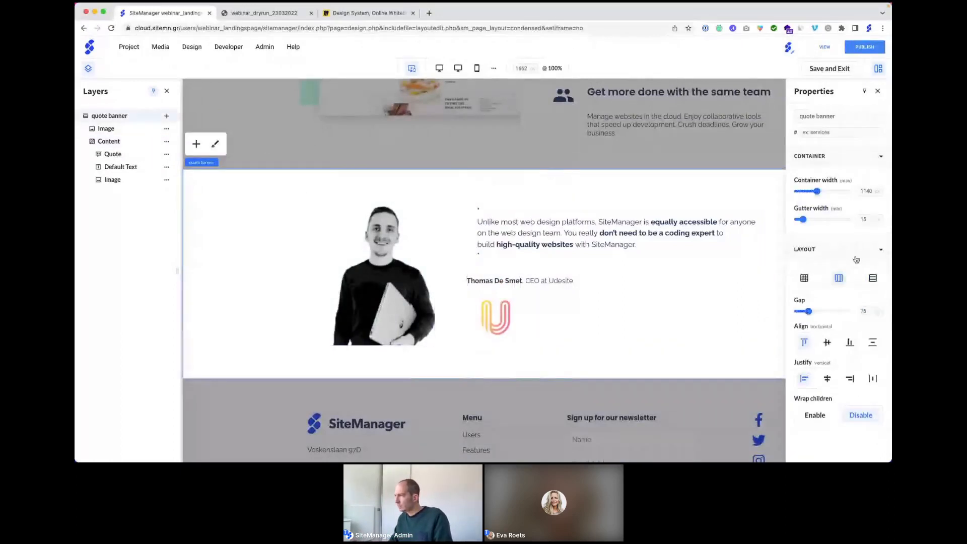
click(827, 344)
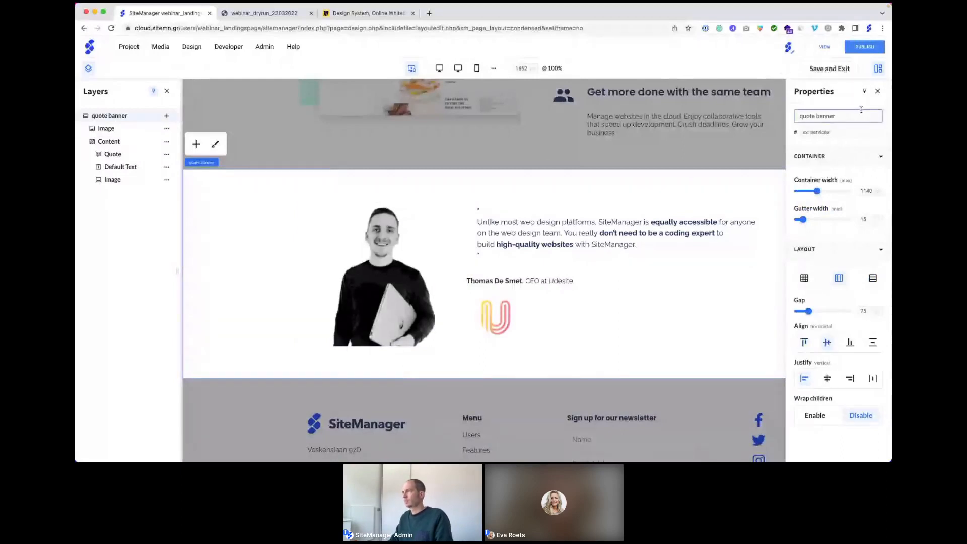
Step: Save the quote banner layout and review the landing page
click(830, 68)
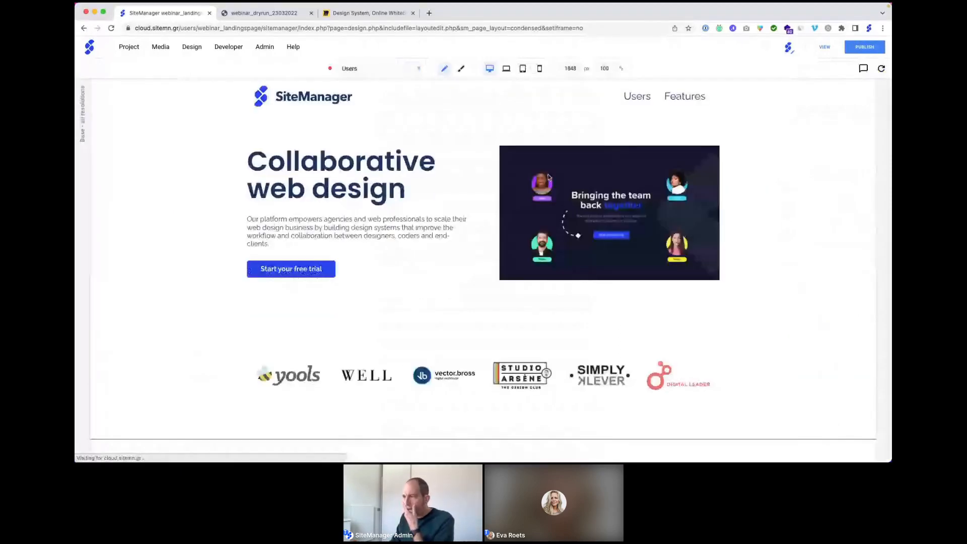
scroll(510, 281, down, 15)
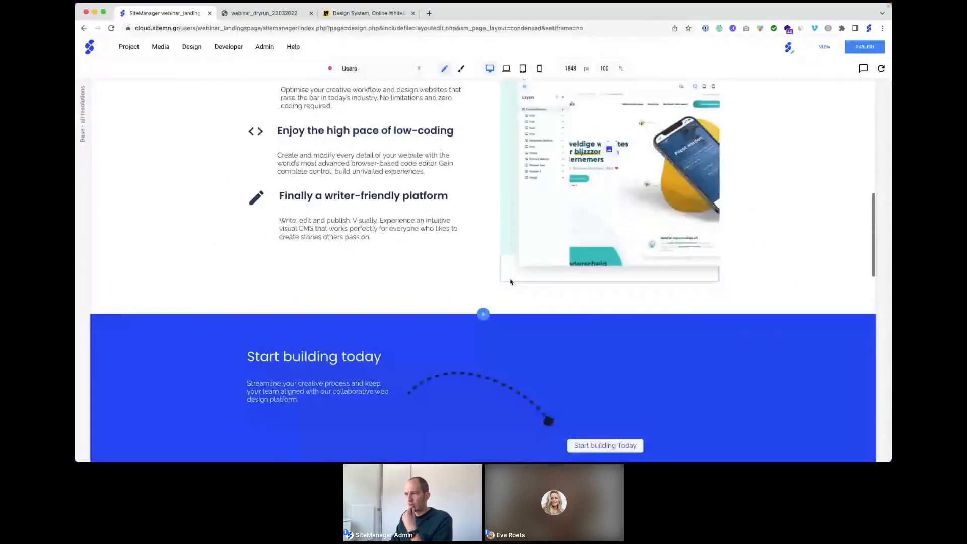
scroll(509, 281, down, 2)
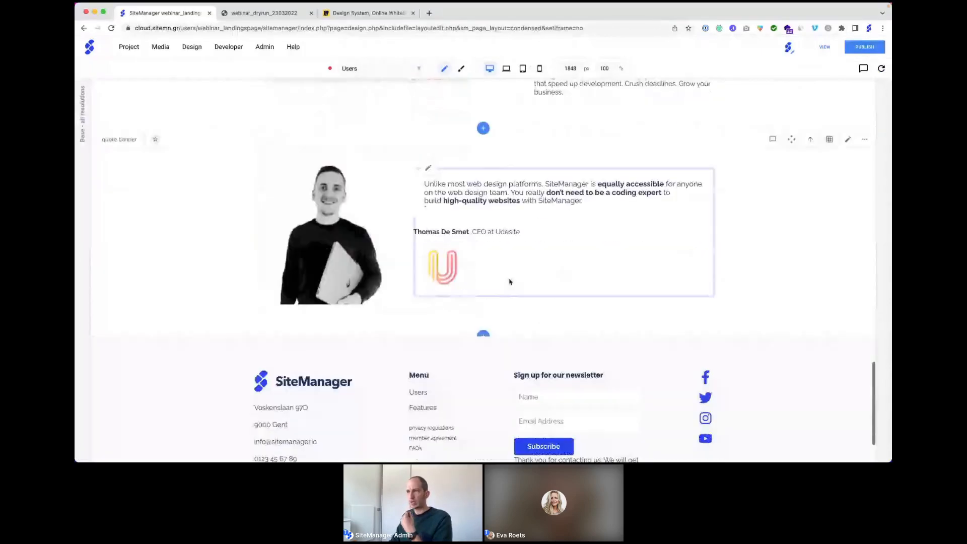
scroll(448, 269, up, 3)
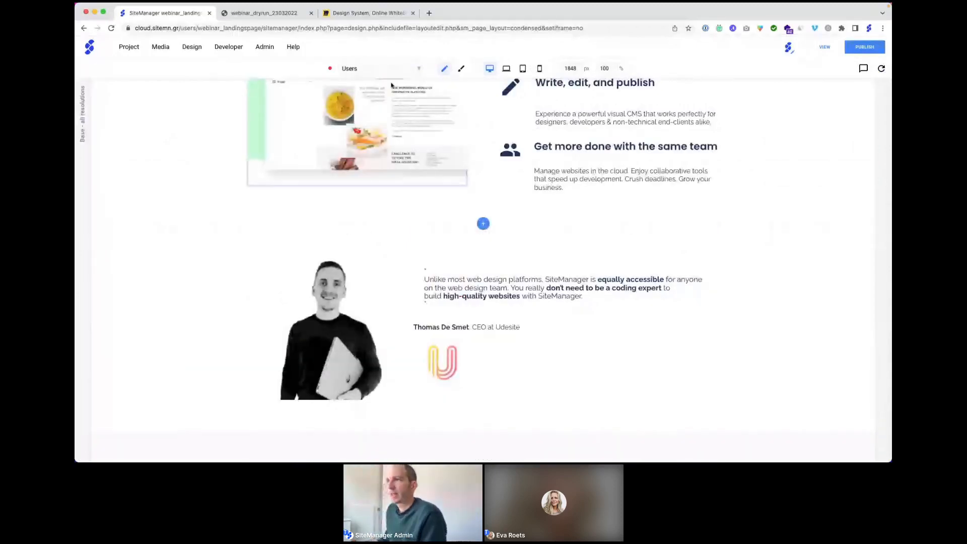
Step: Switch to the site's Stylesheet page from the page selector
click(382, 68)
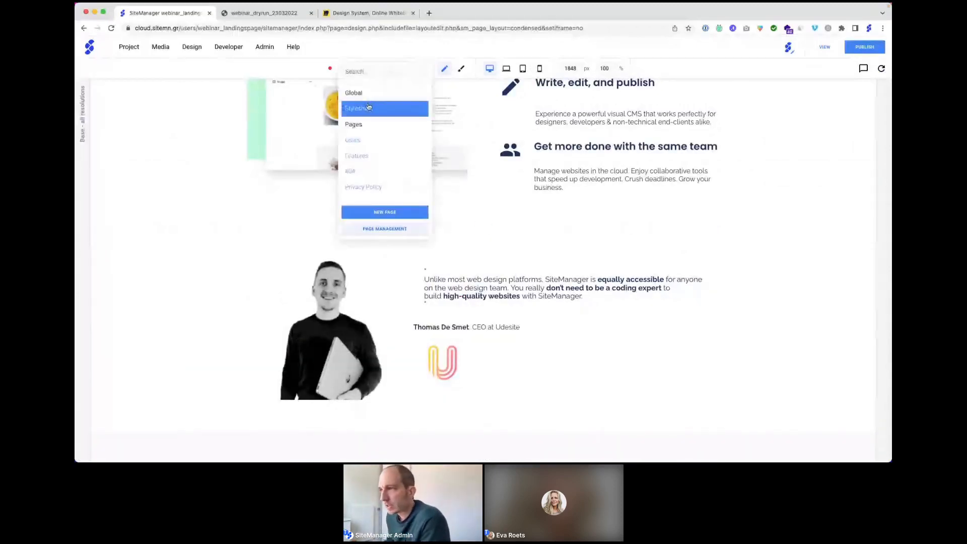
click(368, 106)
scroll(368, 107, down, 10)
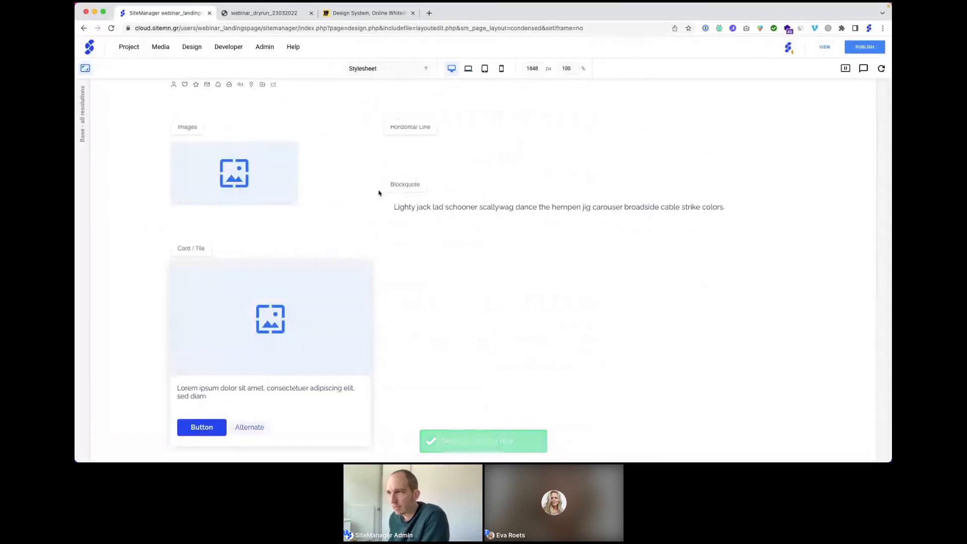
Step: Colour the sample Blockquote's left border Text Color 1, adding a solid accent bar
click(89, 70)
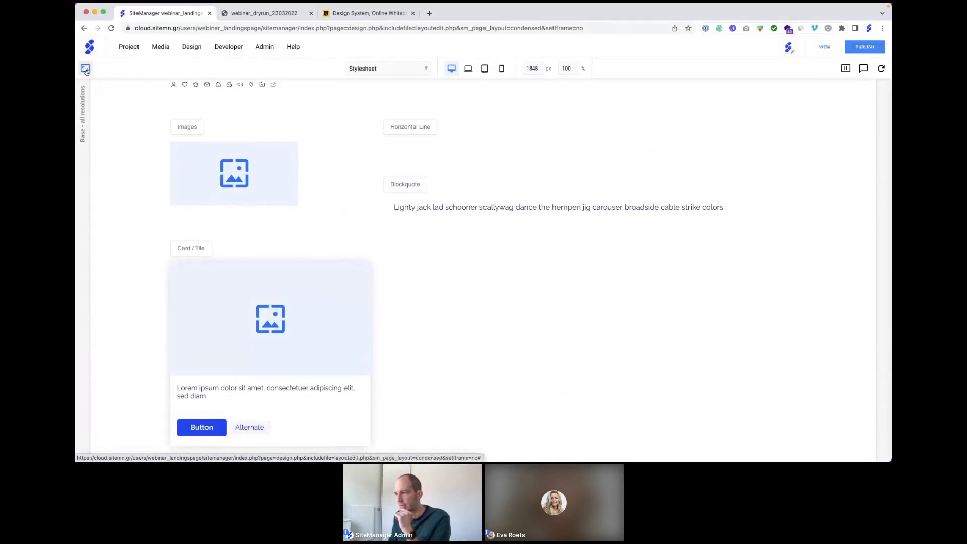
click(524, 224)
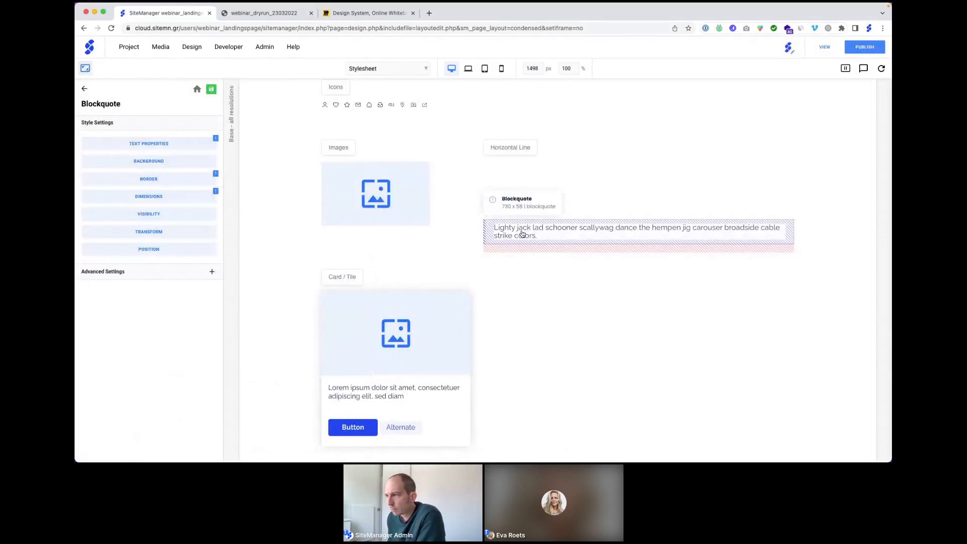
click(152, 181)
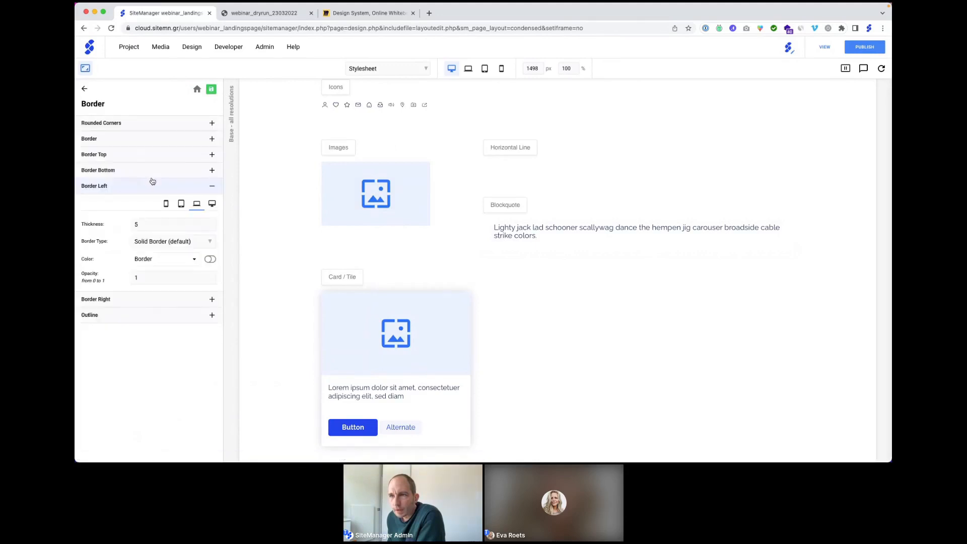
click(147, 260)
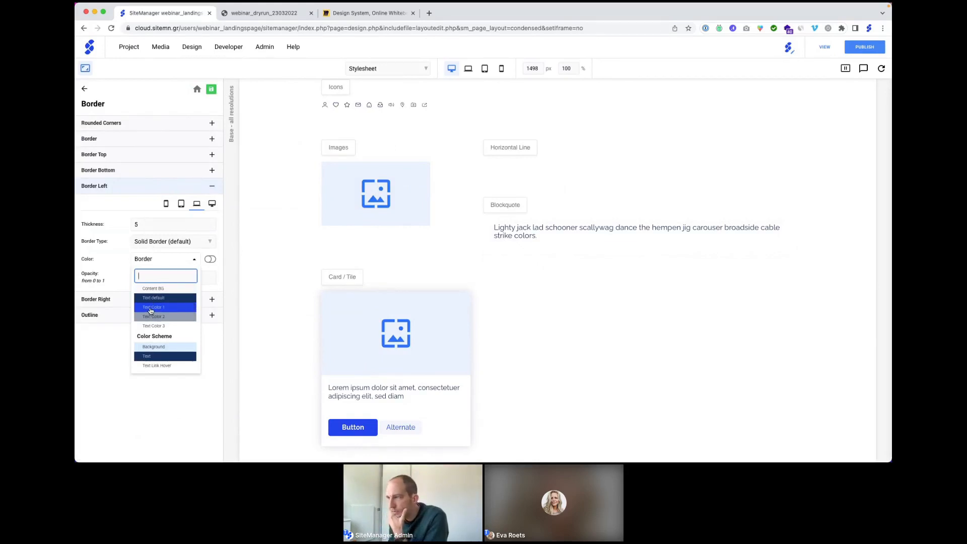
click(149, 312)
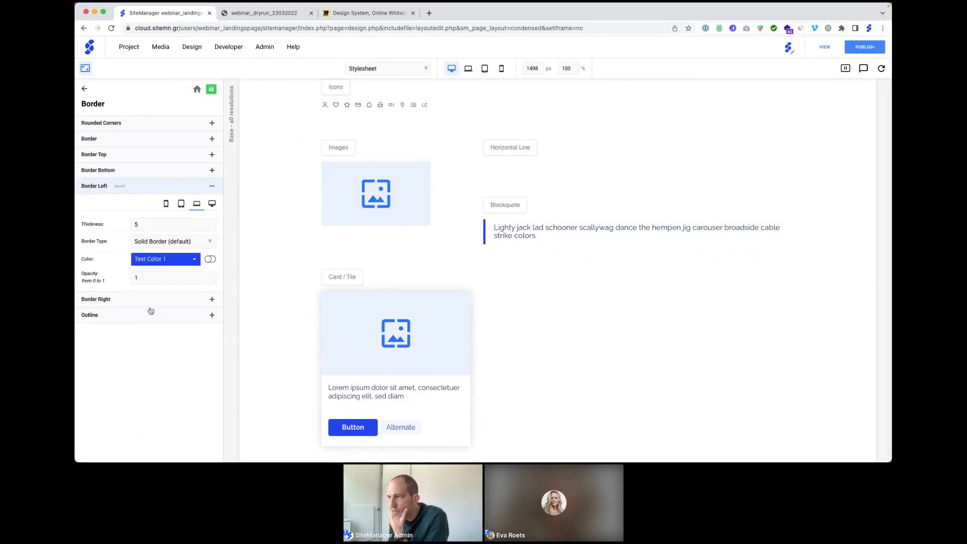
click(508, 232)
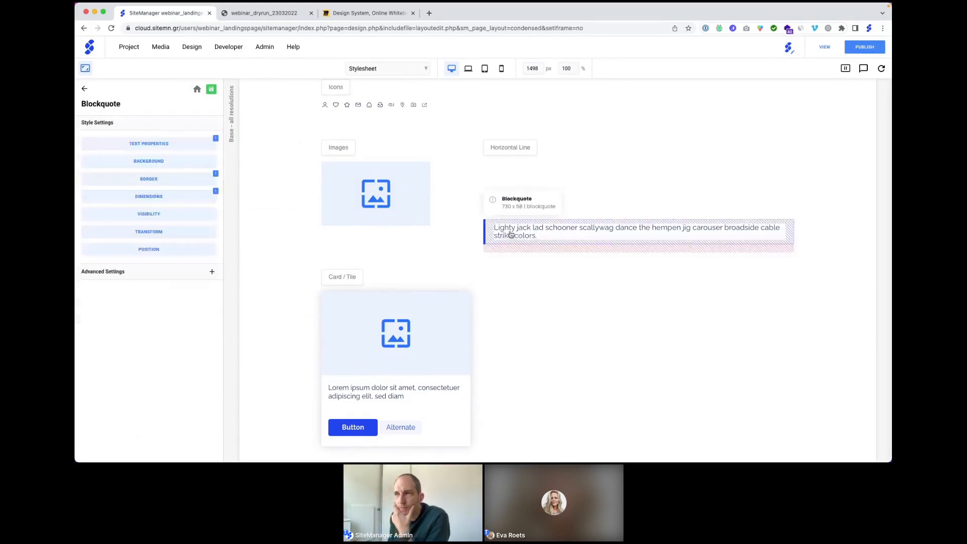
Step: Switch the Blockquote font size unit to Pixels and enter 34
click(157, 146)
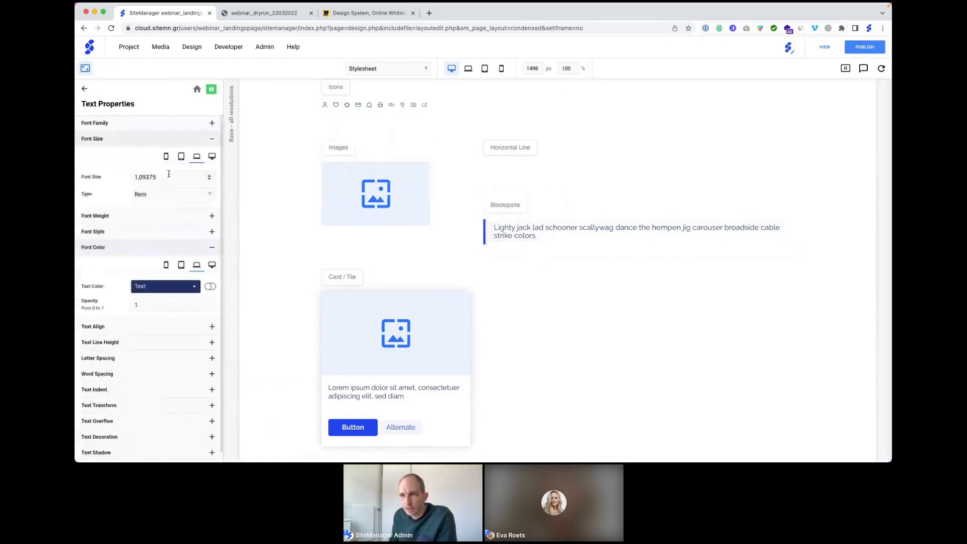
click(164, 196)
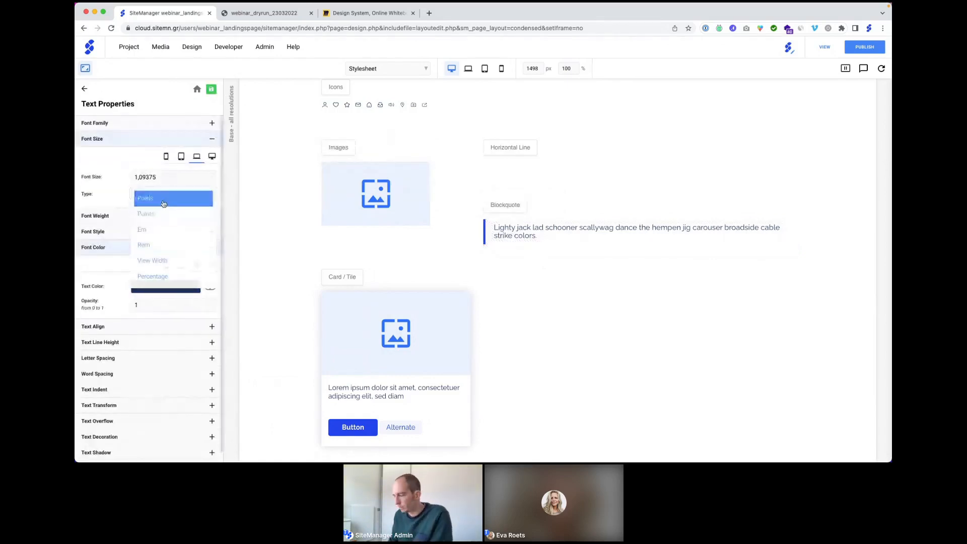
click(163, 200)
click(160, 172)
text(34)
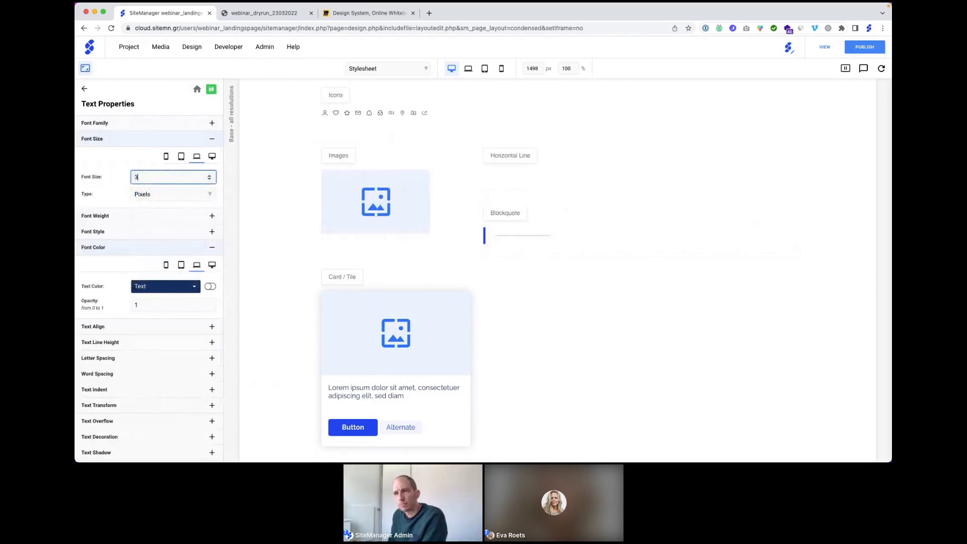
click(119, 162)
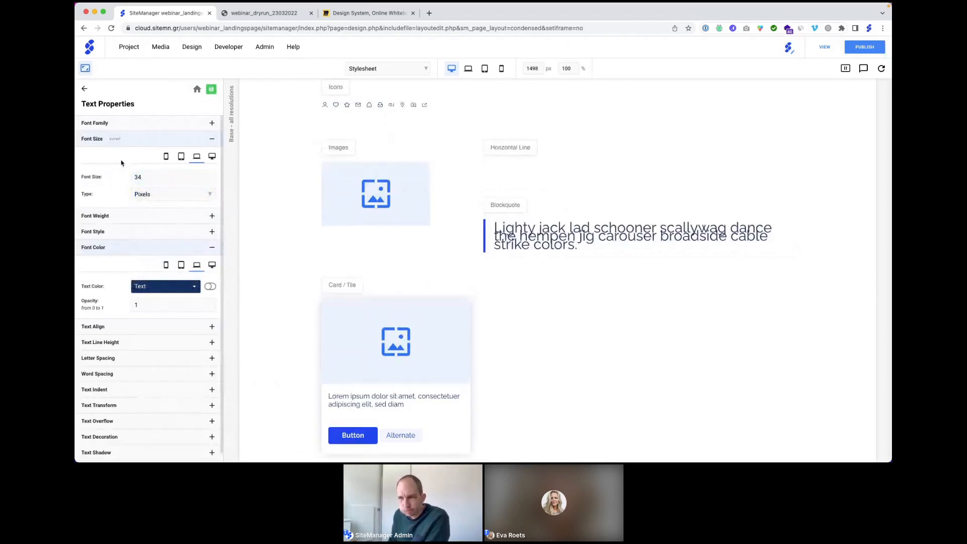
Step: Give the Blockquote a 125% line height and correct the font size to 24 px
click(129, 344)
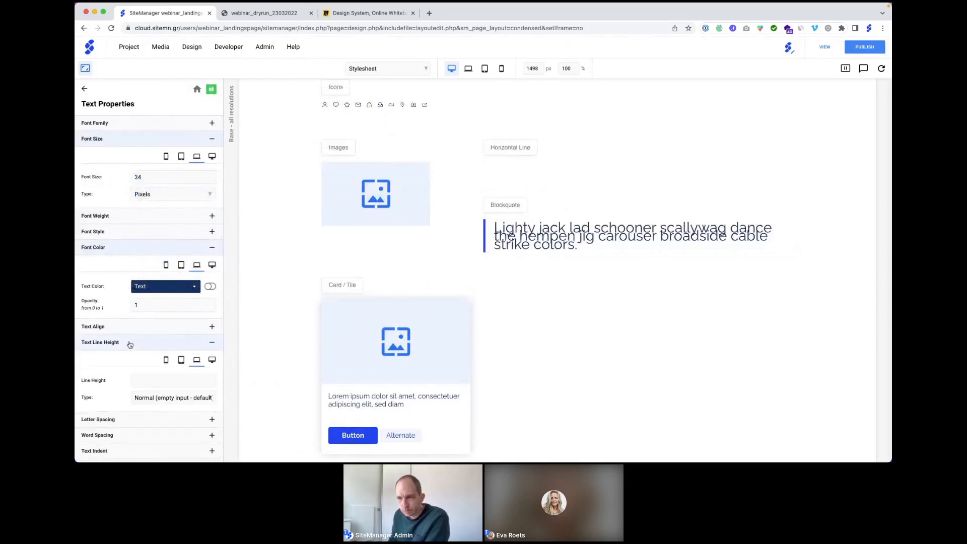
click(157, 397)
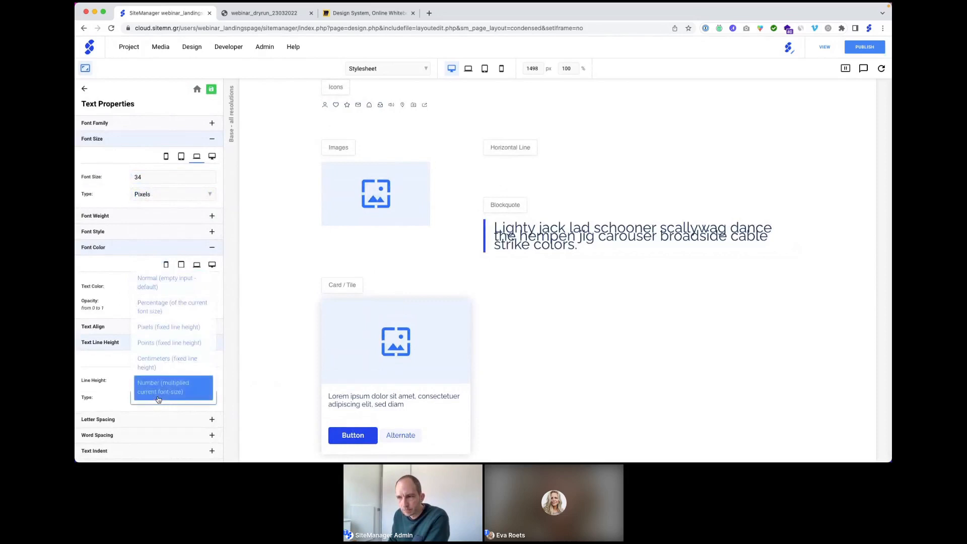
click(161, 308)
click(159, 380)
text(125)
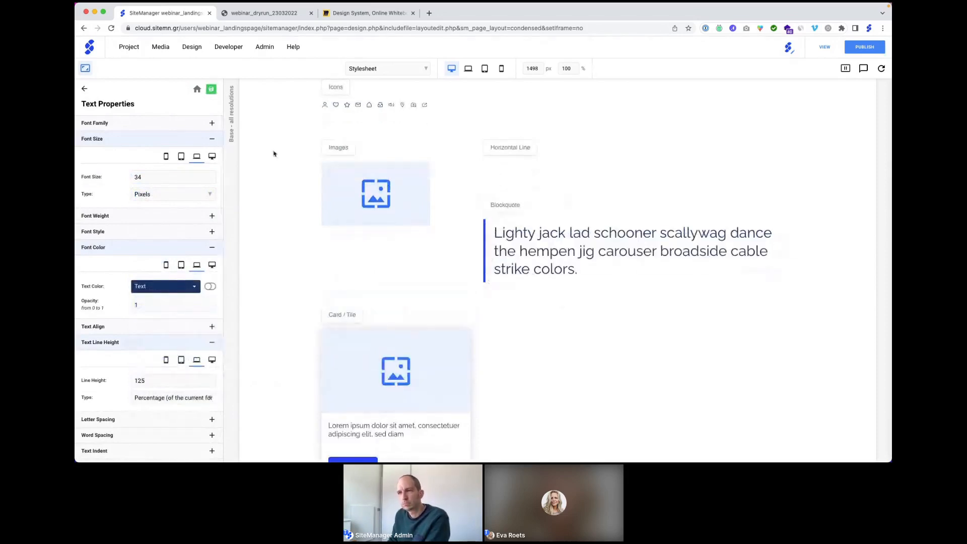
click(114, 176)
text(24)
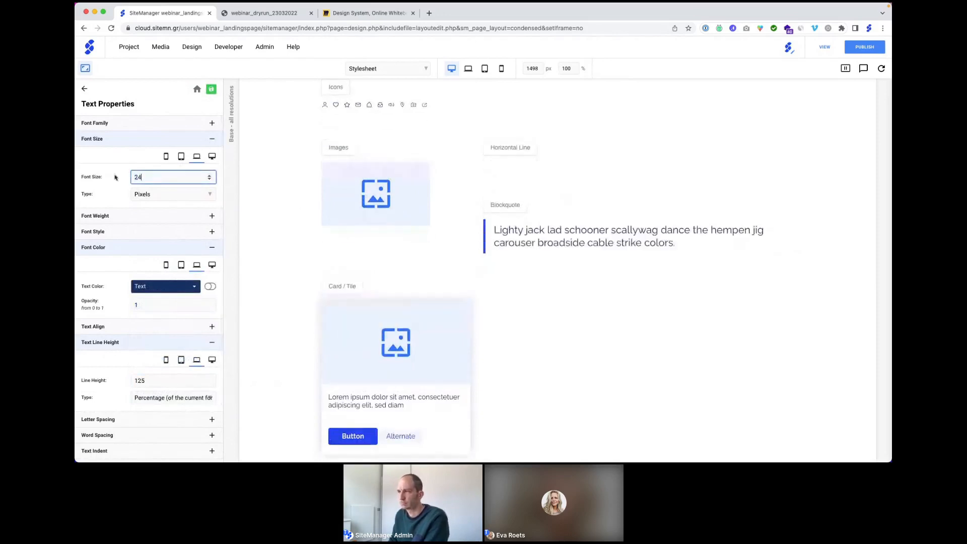
click(117, 159)
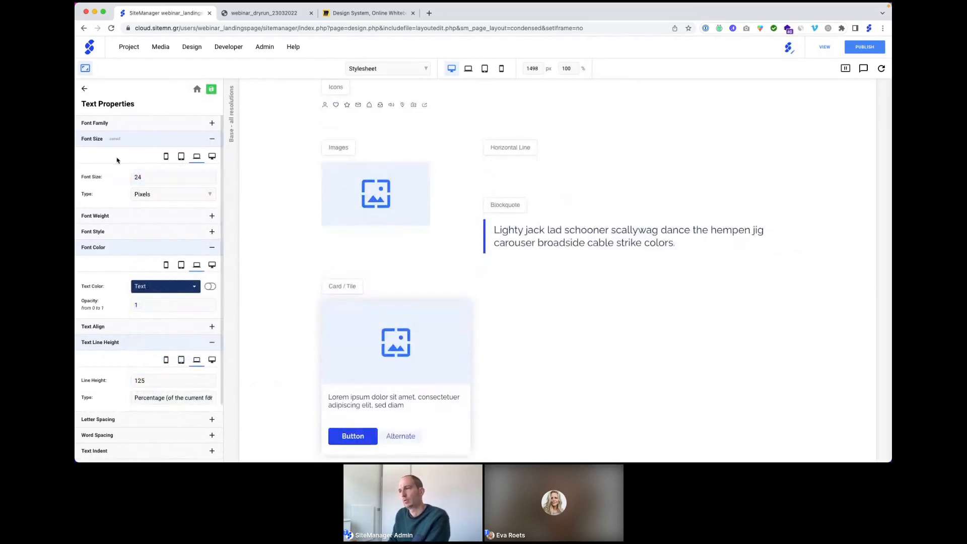
scroll(419, 187, up, 3)
Step: Open the Primary Button's default dimension and padding settings
scroll(419, 187, up, 3)
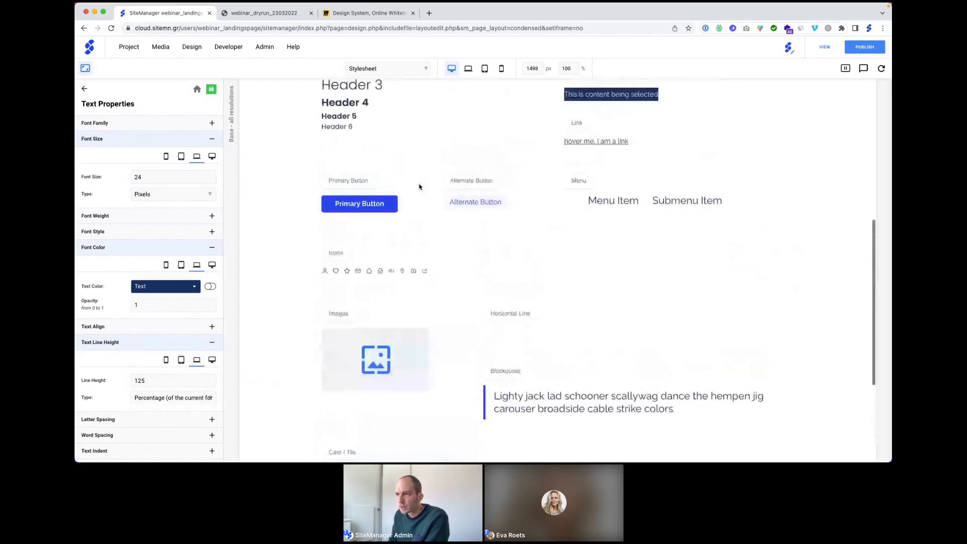
click(347, 293)
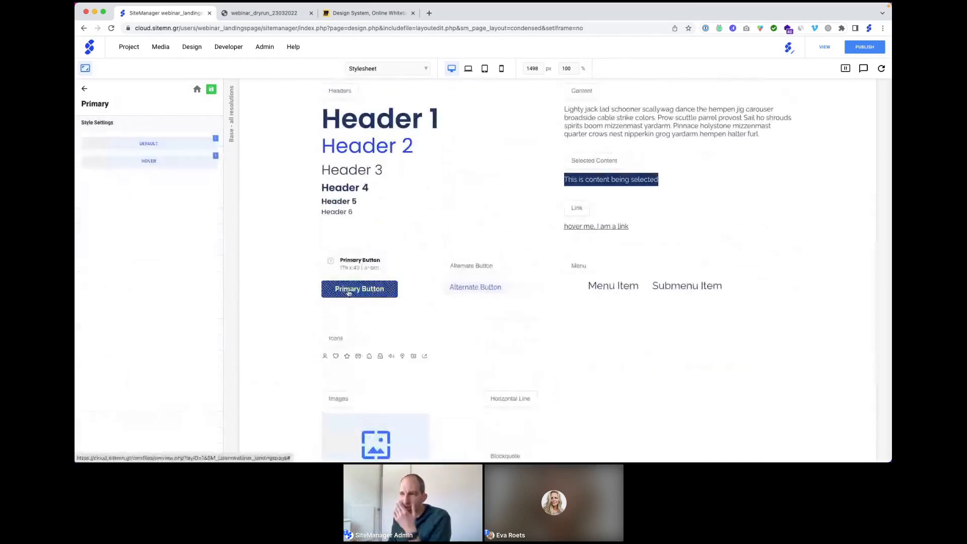
click(157, 145)
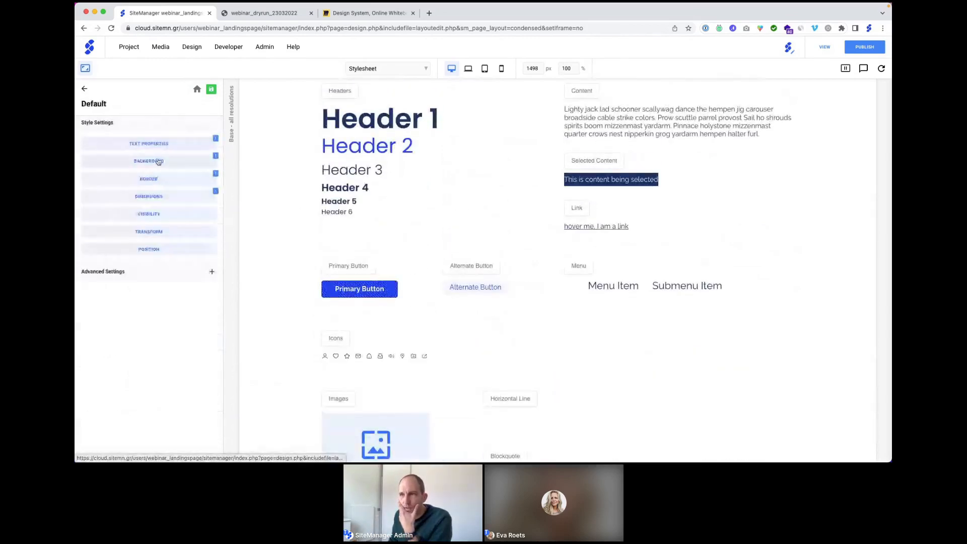
click(151, 196)
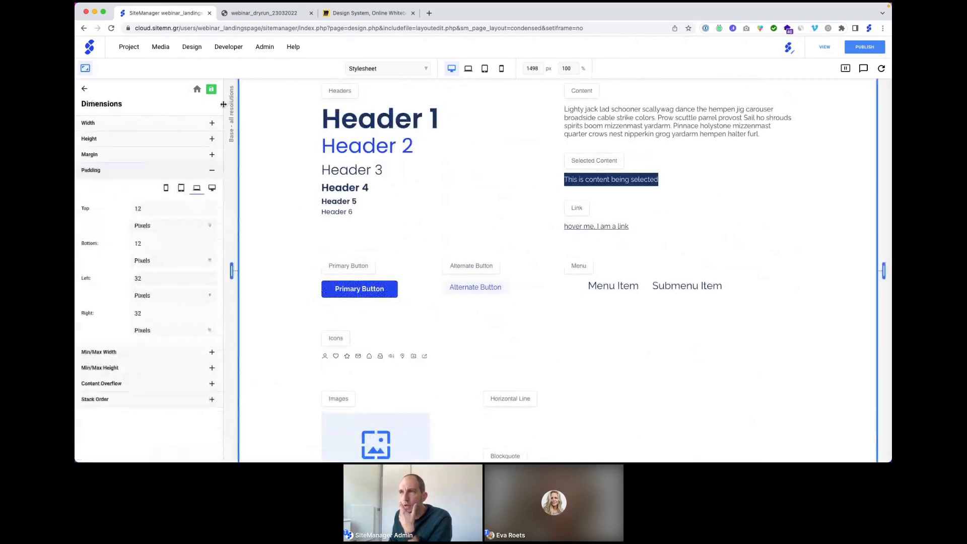
Step: Switch to the Users landing page and review the quote banner's new blockquote style
click(379, 71)
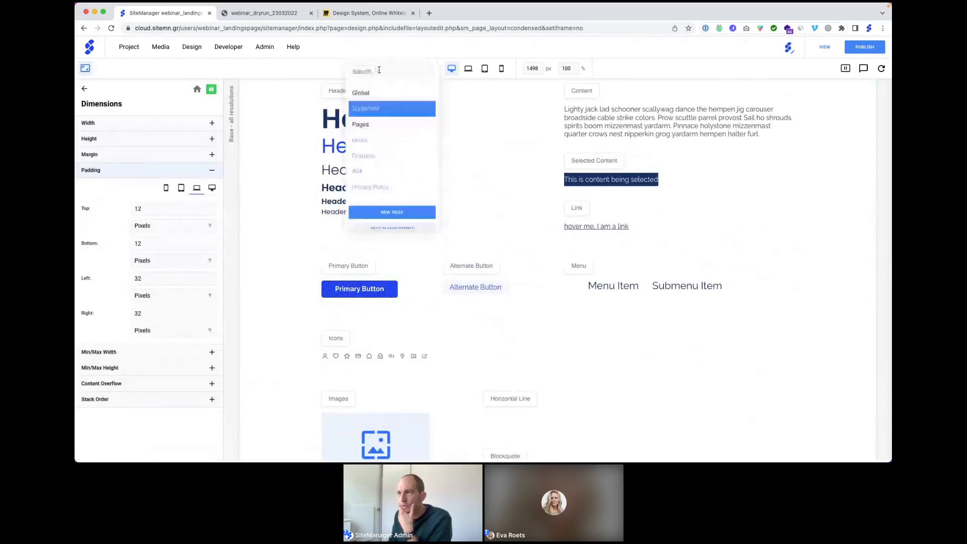
click(366, 139)
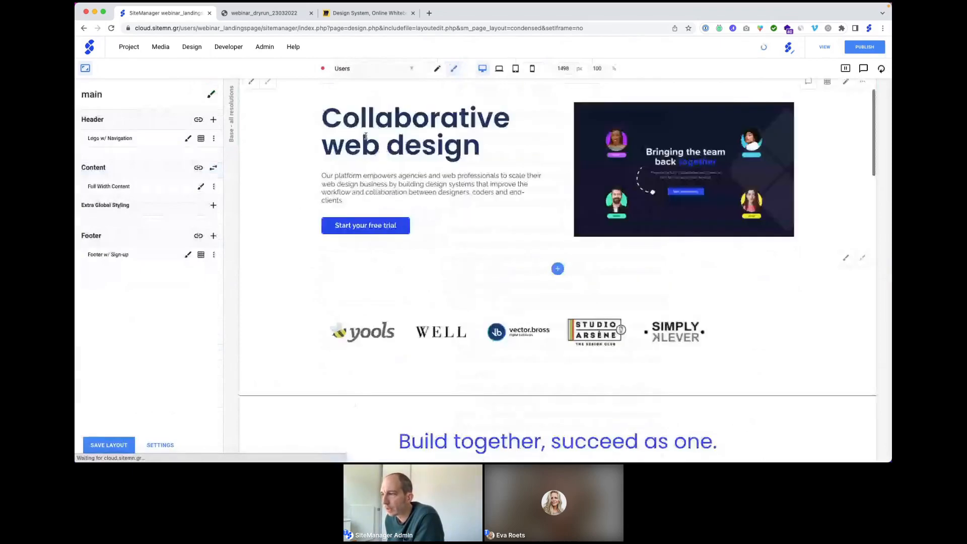
scroll(377, 139, down, 3)
scroll(445, 180, down, 10)
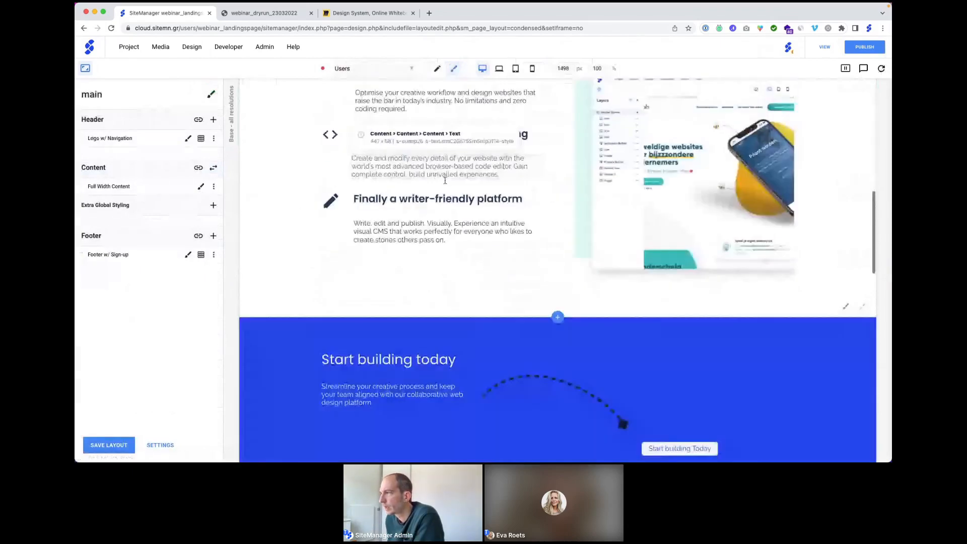
scroll(445, 180, down, 6)
scroll(484, 202, down, 3)
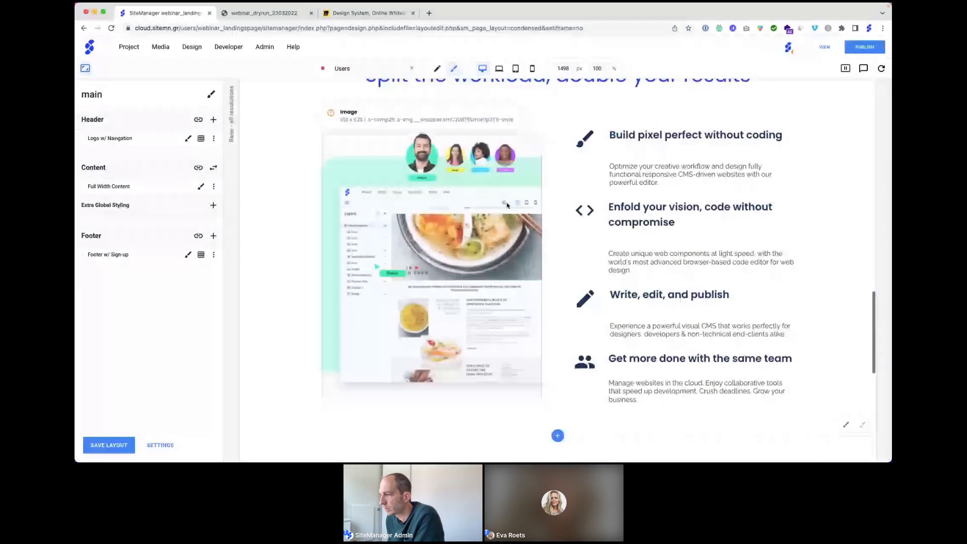
scroll(687, 371, up, 10)
scroll(686, 371, down, 5)
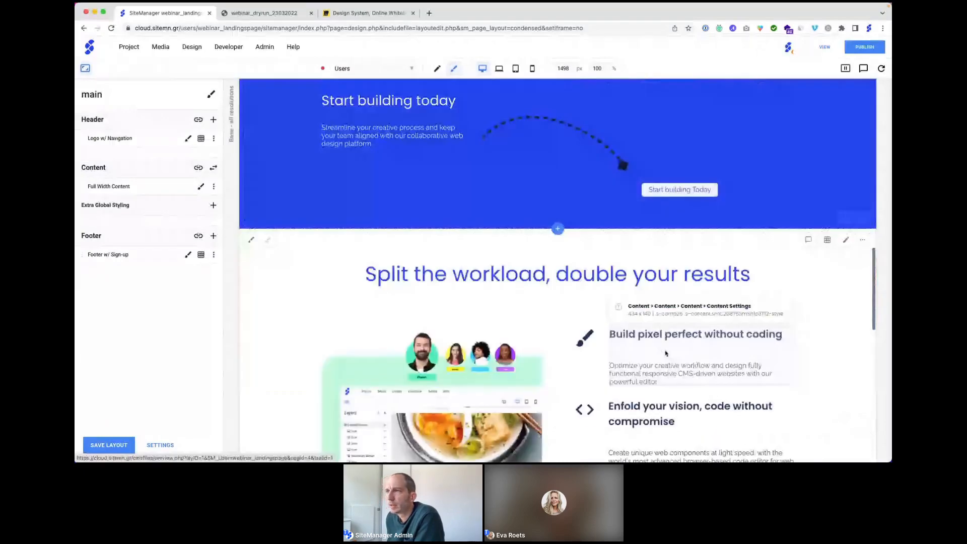
scroll(666, 353, down, 10)
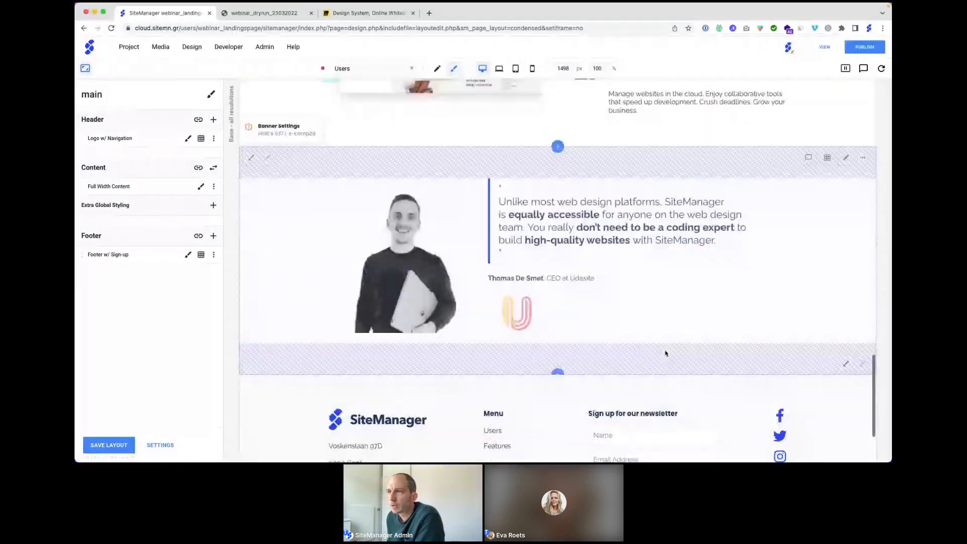
scroll(665, 353, up, 10)
click(374, 69)
Step: Load the Stylesheet and give the Primary Button 32 px top and bottom padding
click(361, 109)
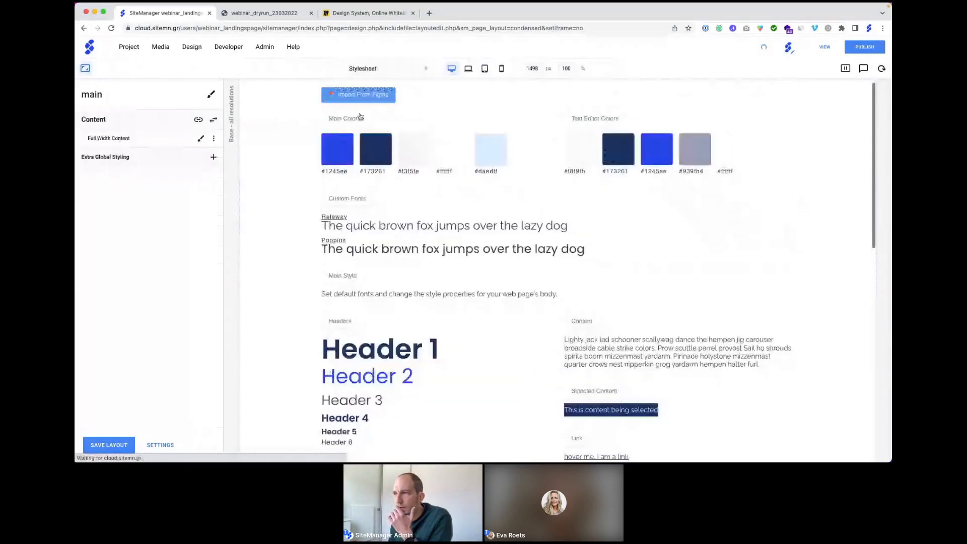
scroll(357, 151, down, 10)
scroll(350, 192, up, 2)
click(350, 191)
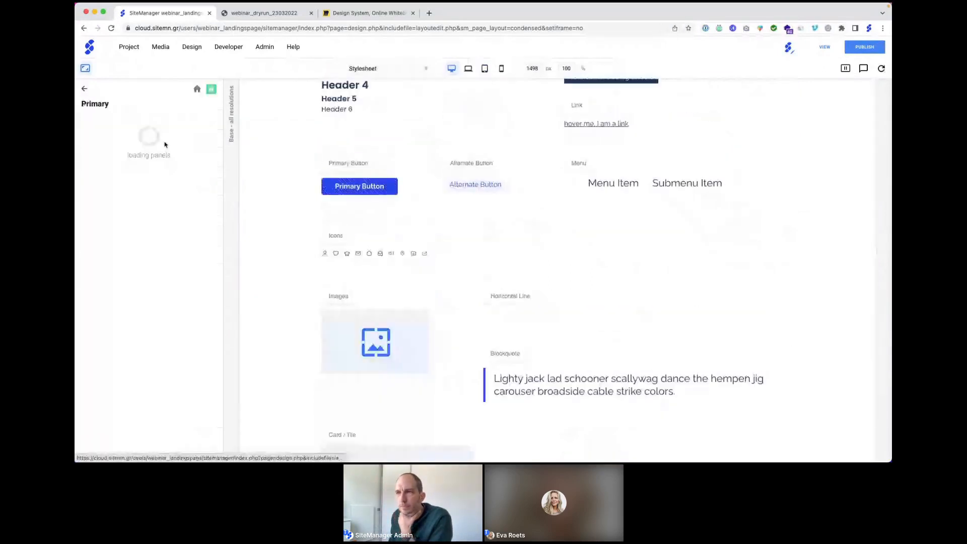
click(146, 193)
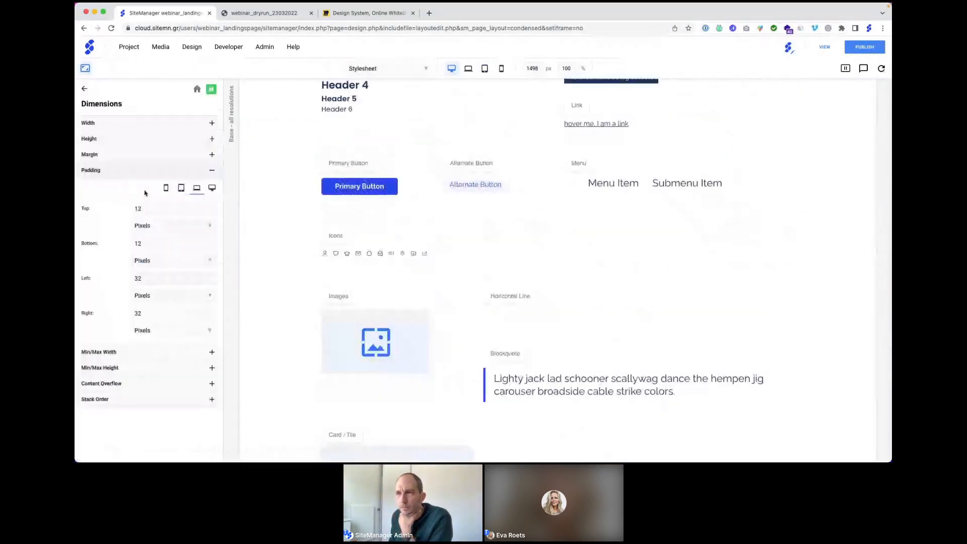
double_click(139, 208)
text(32)
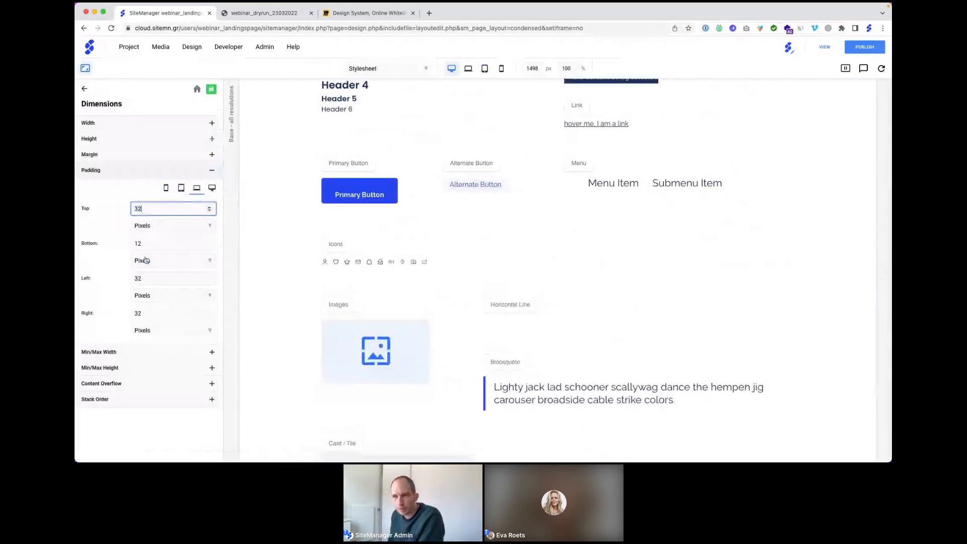
double_click(141, 243)
text(32)
click(119, 188)
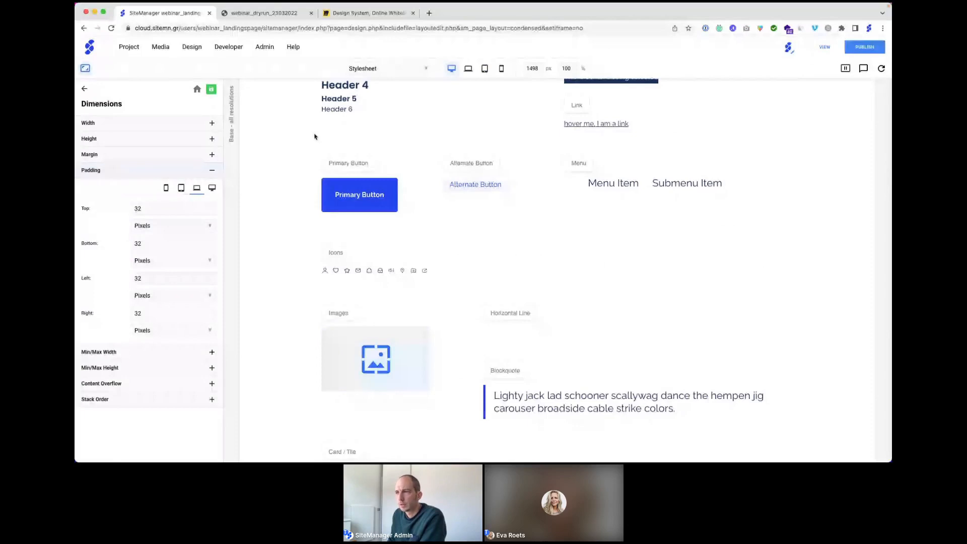
Step: Review the Primary Button's text properties: Raleway, 16 px, Thickness 700, Color 4
click(326, 160)
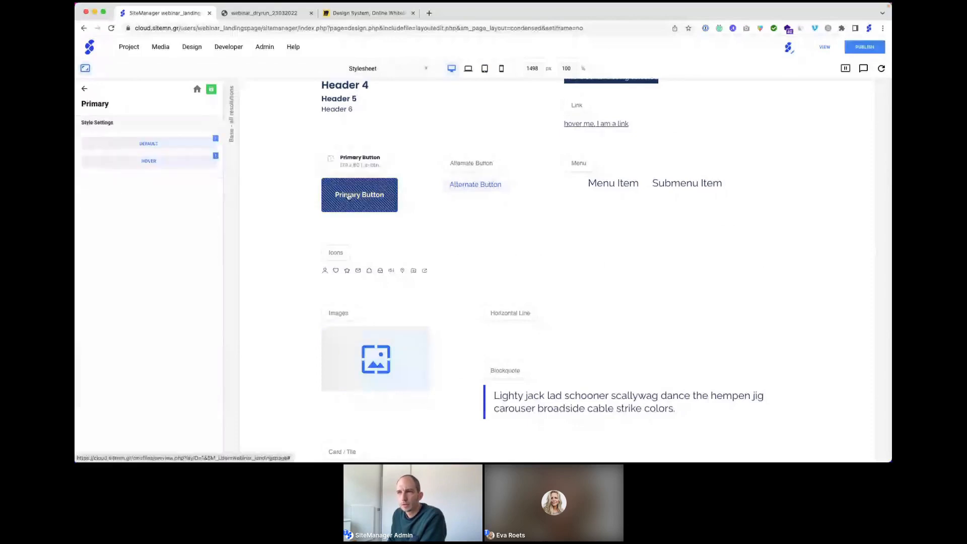
click(153, 147)
click(153, 147)
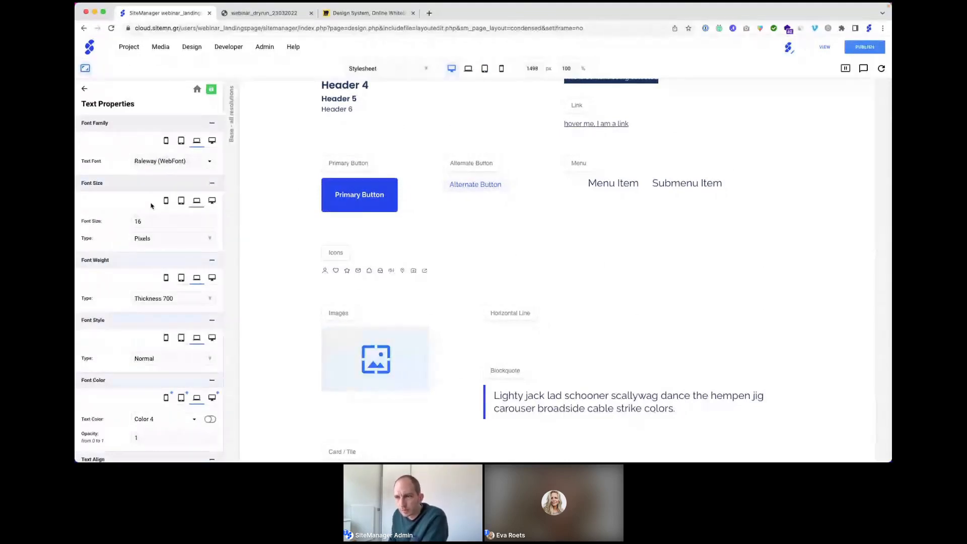
scroll(151, 206, down, 5)
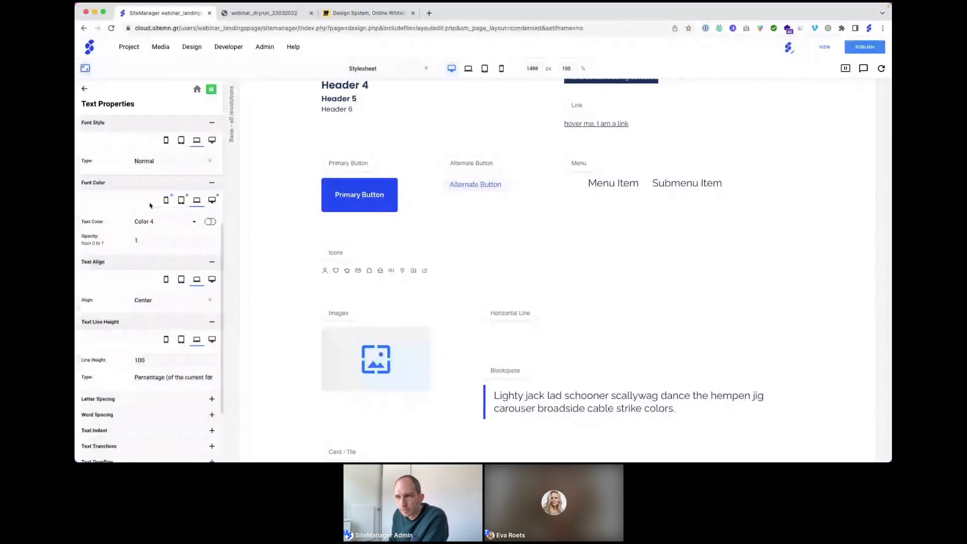
scroll(151, 206, down, 1)
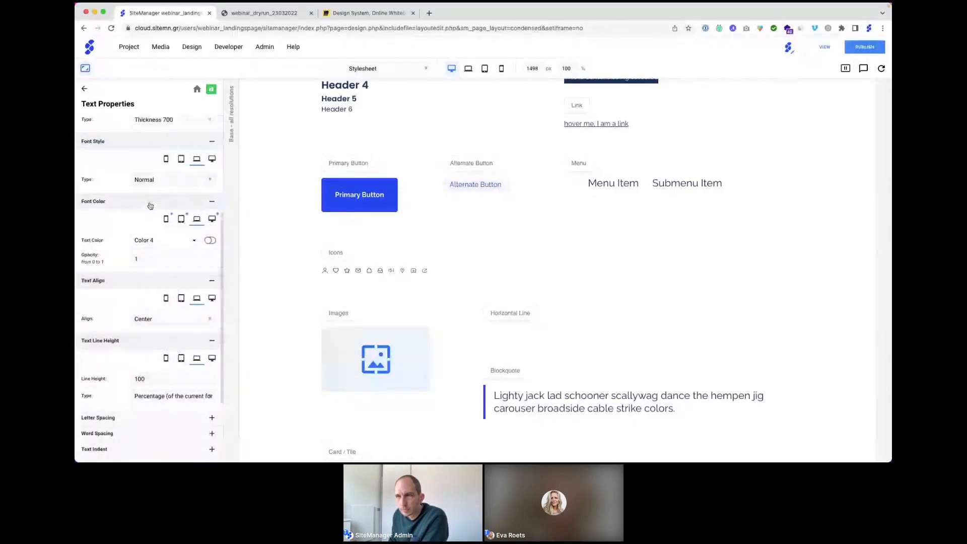
scroll(150, 206, up, 1)
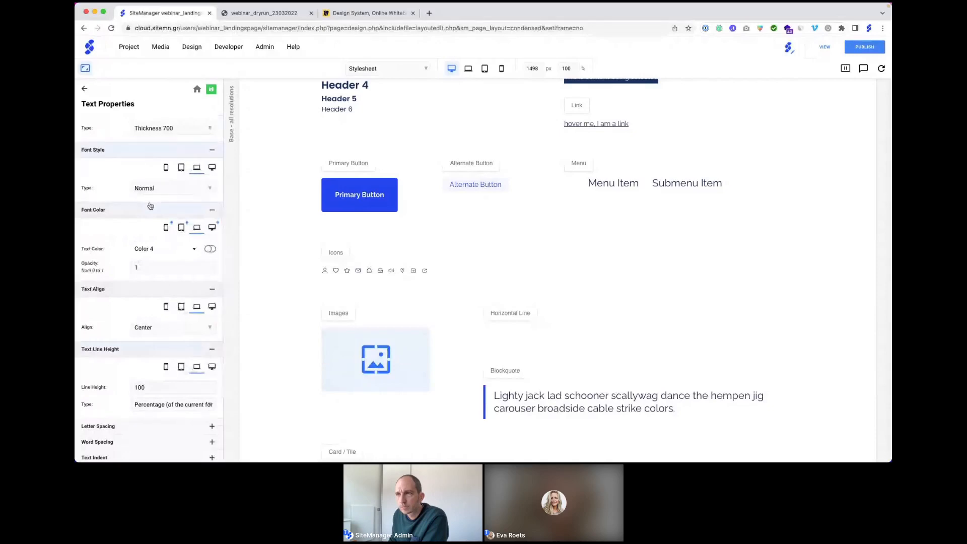
scroll(150, 205, up, 5)
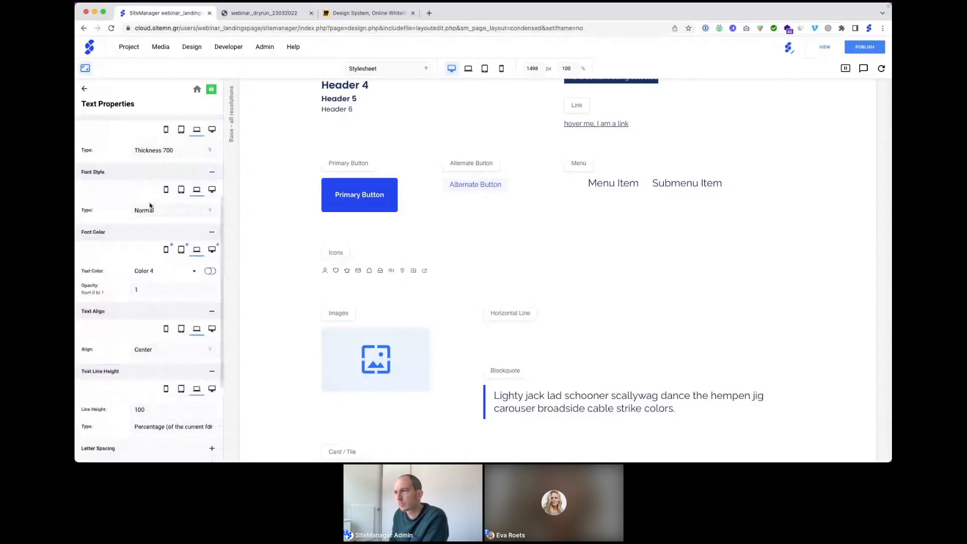
Step: Give the Alternate Button 32 px padding on top, bottom, left and right
click(480, 185)
click(170, 147)
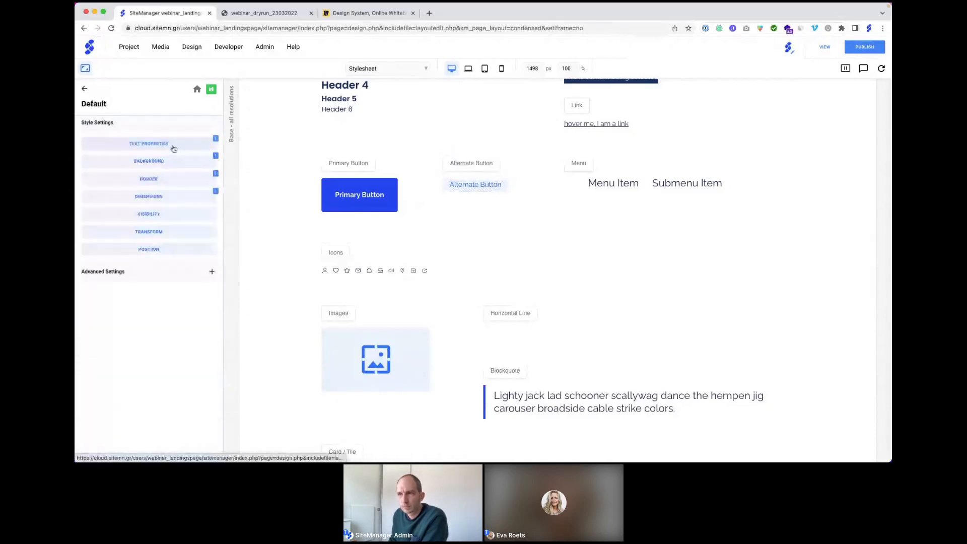
click(152, 197)
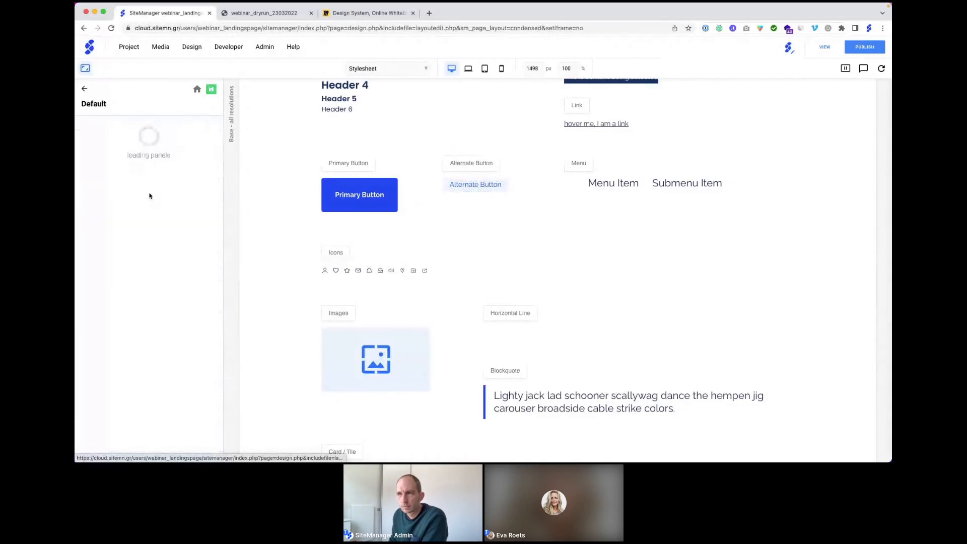
double_click(143, 210)
text(32)
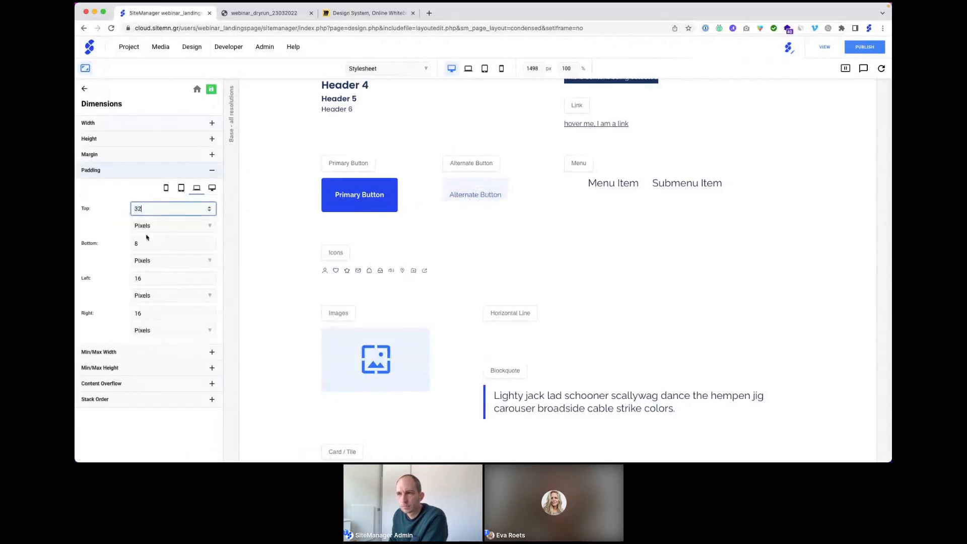
double_click(146, 243)
text(32)
double_click(142, 278)
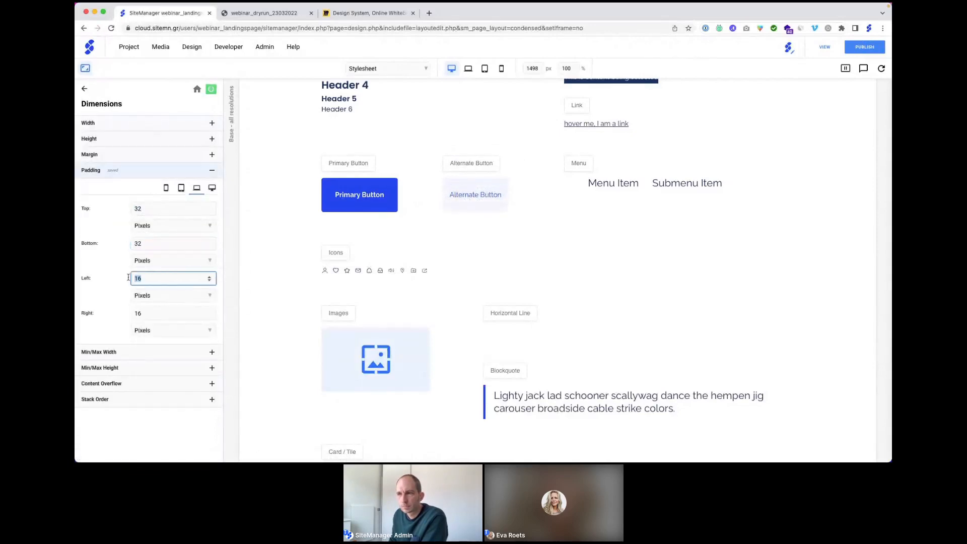
text(32)
double_click(143, 314)
text(32)
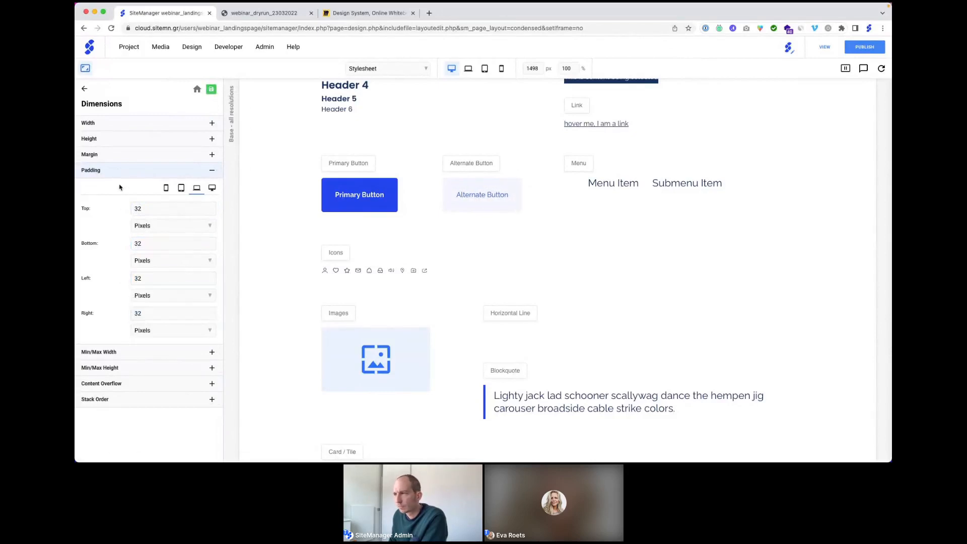
Step: Set the Alternate Button's text font weight to Thickness 700
click(464, 196)
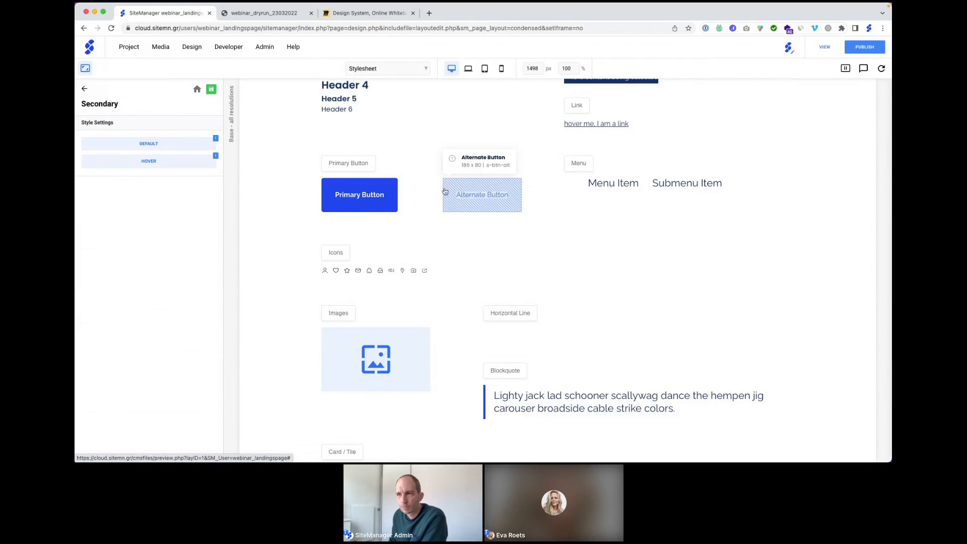
click(156, 144)
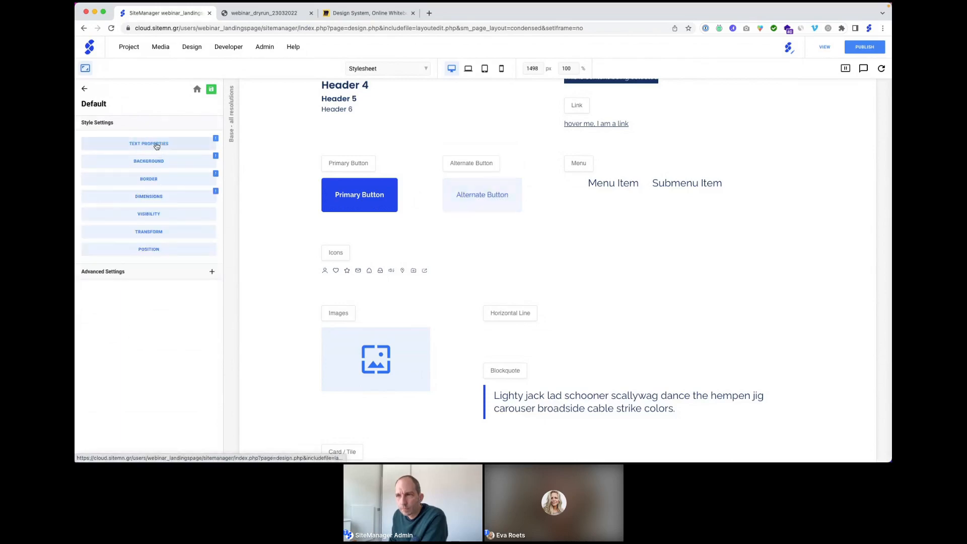
click(156, 144)
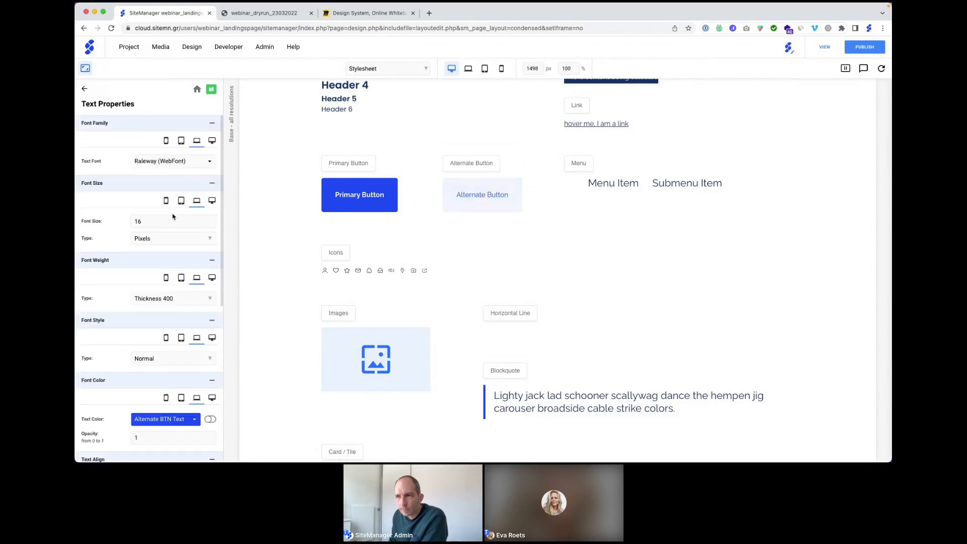
click(153, 301)
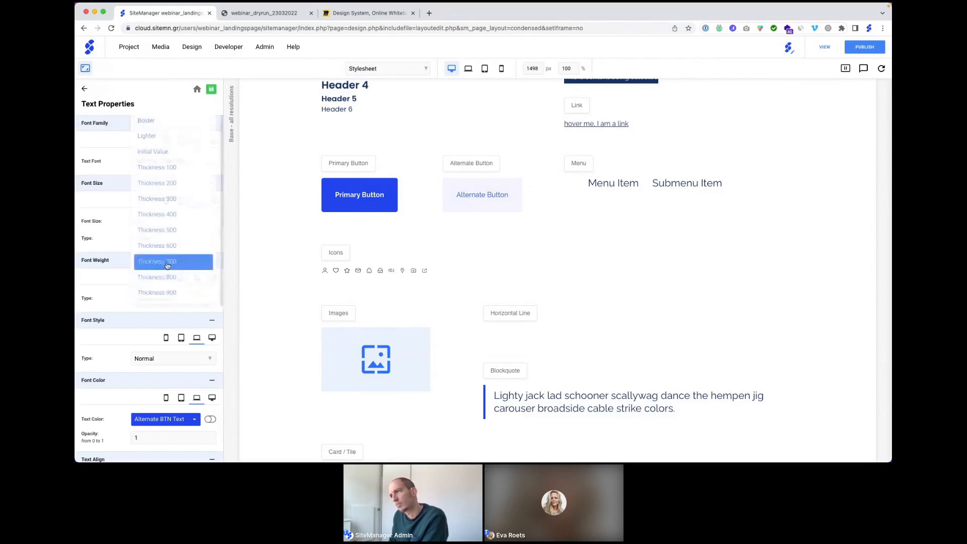
click(167, 263)
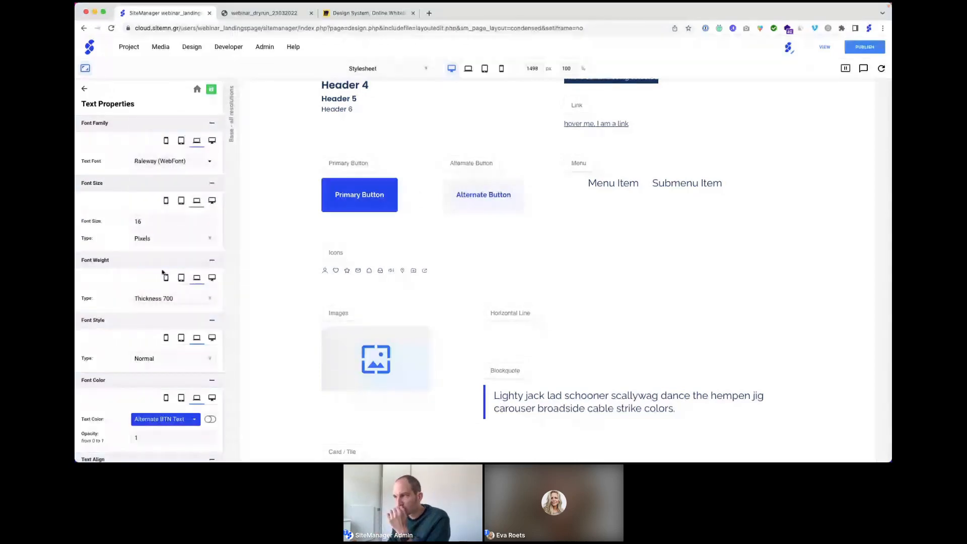
Step: Bring up the Alternate Button's Background Color choices
click(211, 89)
click(164, 146)
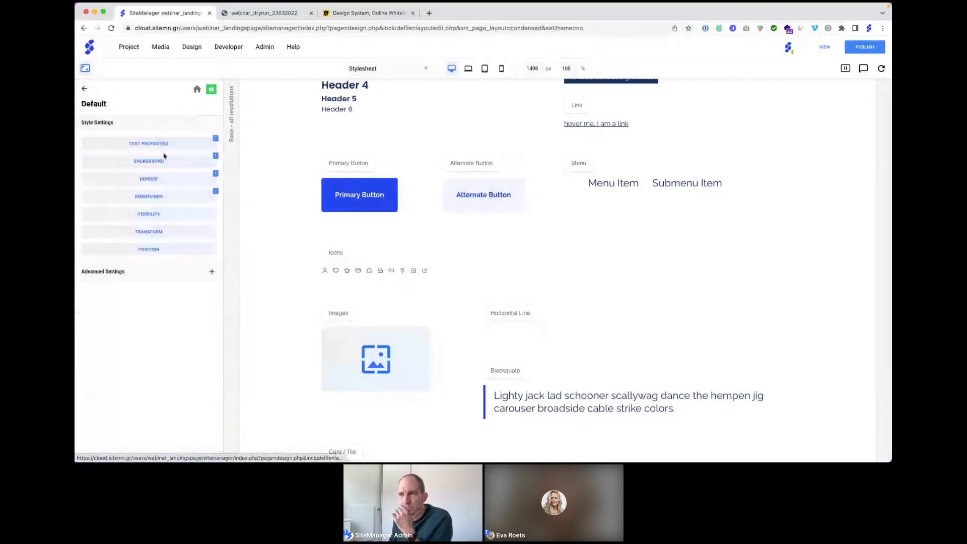
click(149, 161)
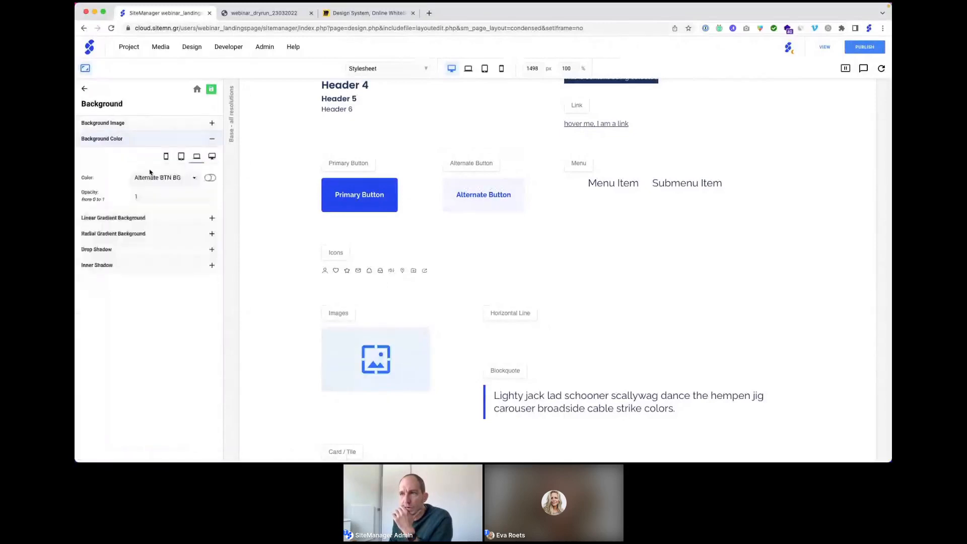
click(157, 177)
scroll(161, 221, down, 3)
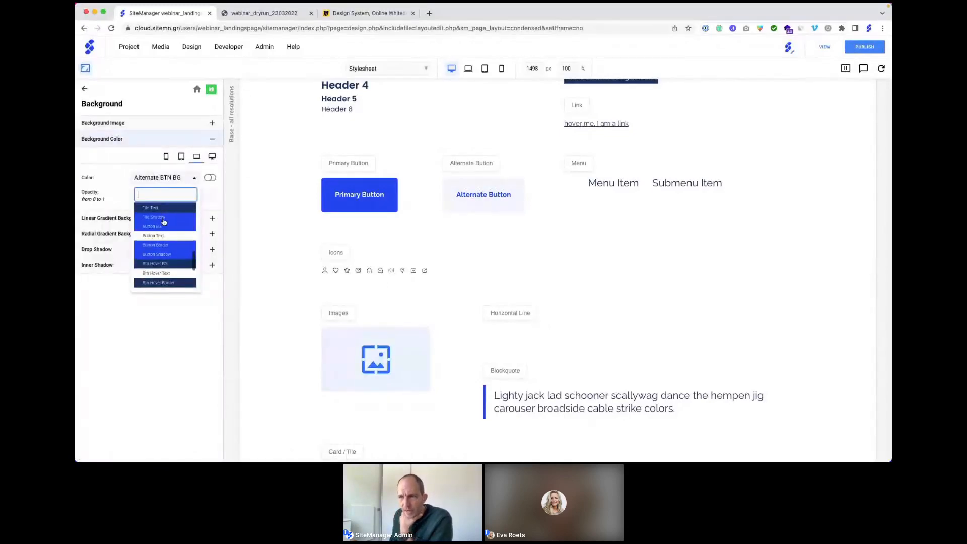
scroll(161, 222, up, 1)
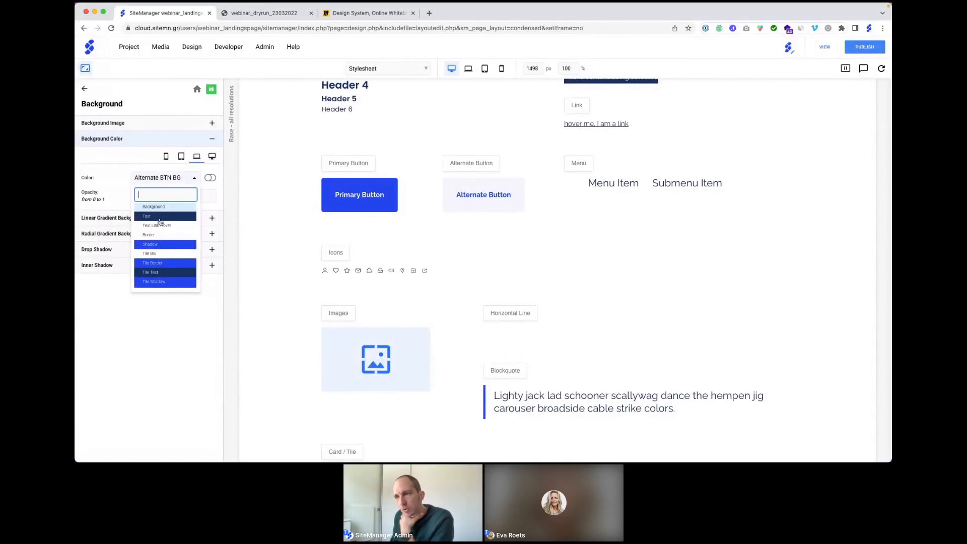
scroll(161, 222, up, 4)
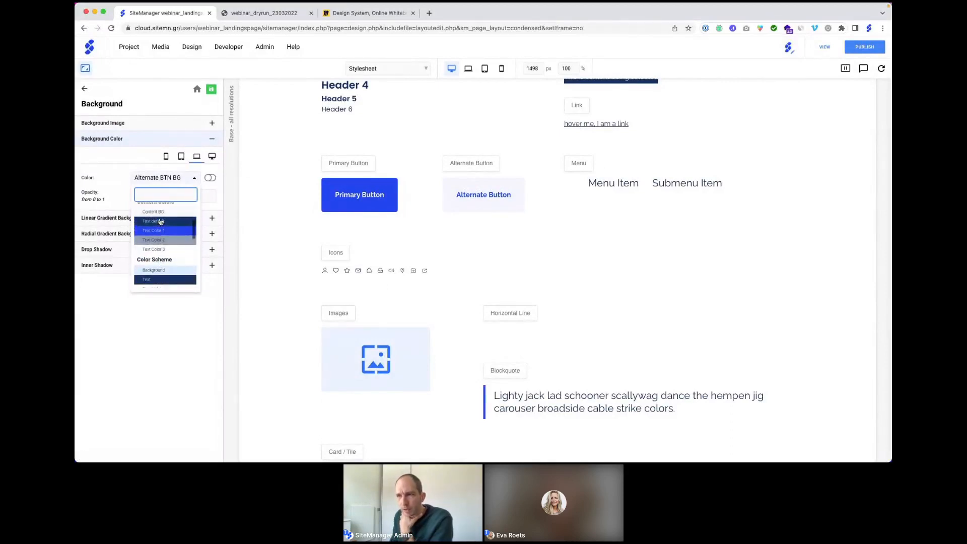
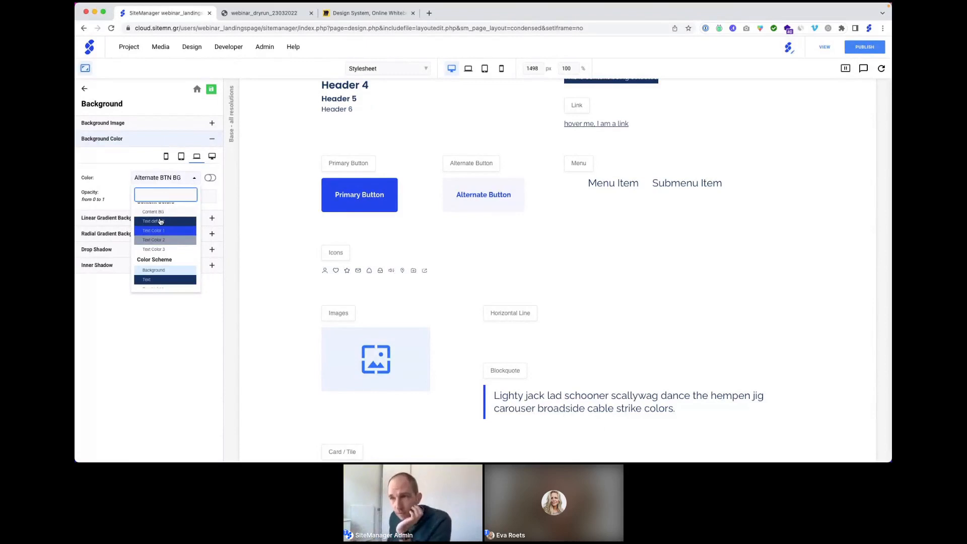
Step: Set the Alternate Button background colour to Color 4
scroll(160, 222, up, 3)
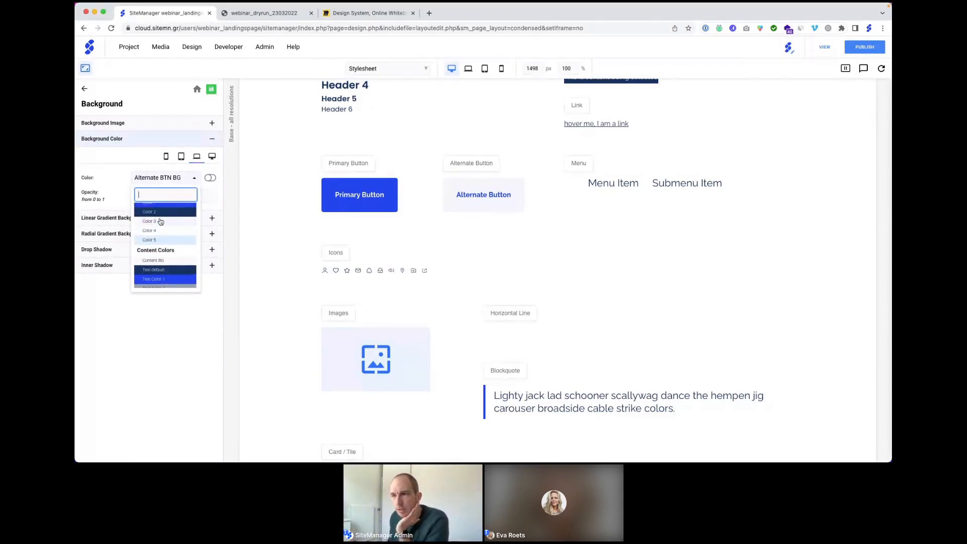
click(156, 232)
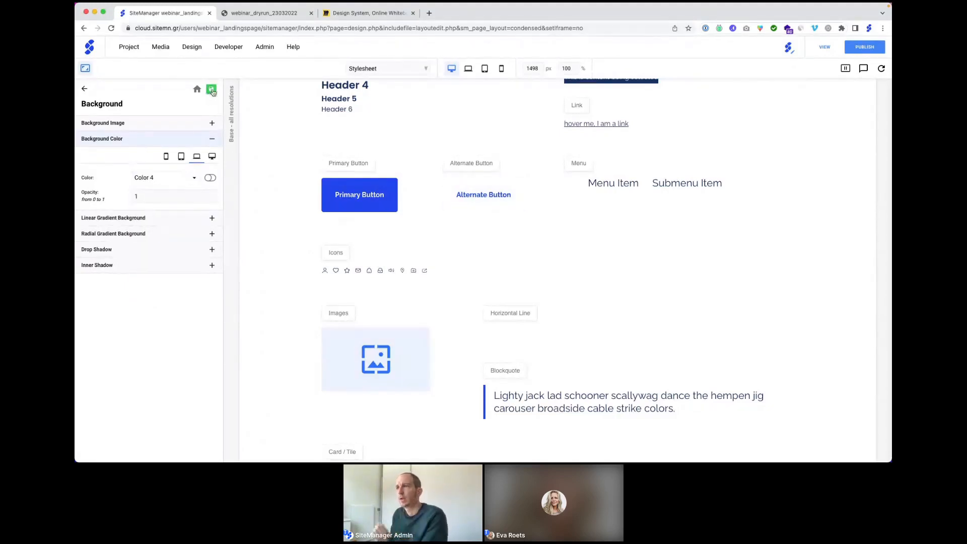
click(392, 69)
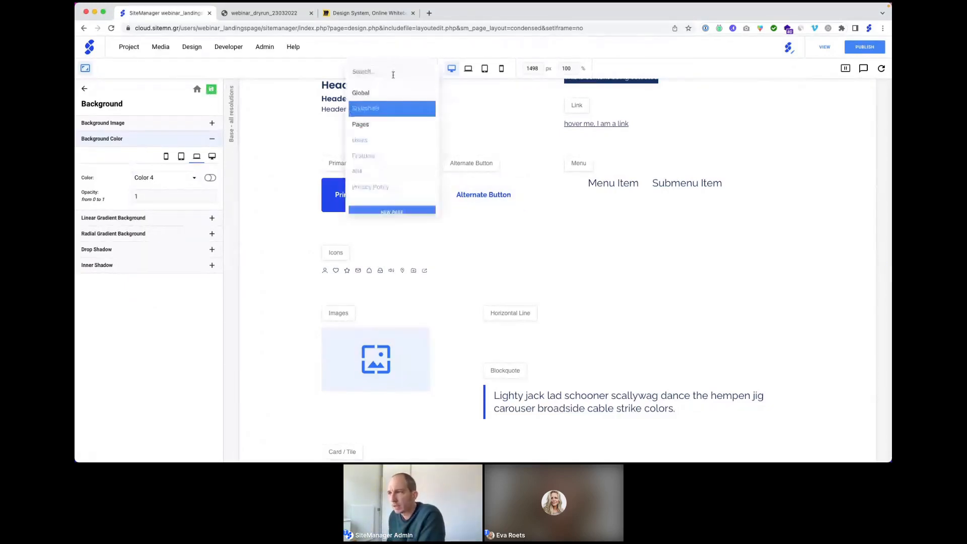
Step: Switch to the Users page, hide the layout sidebar, and scroll through its sections
click(380, 139)
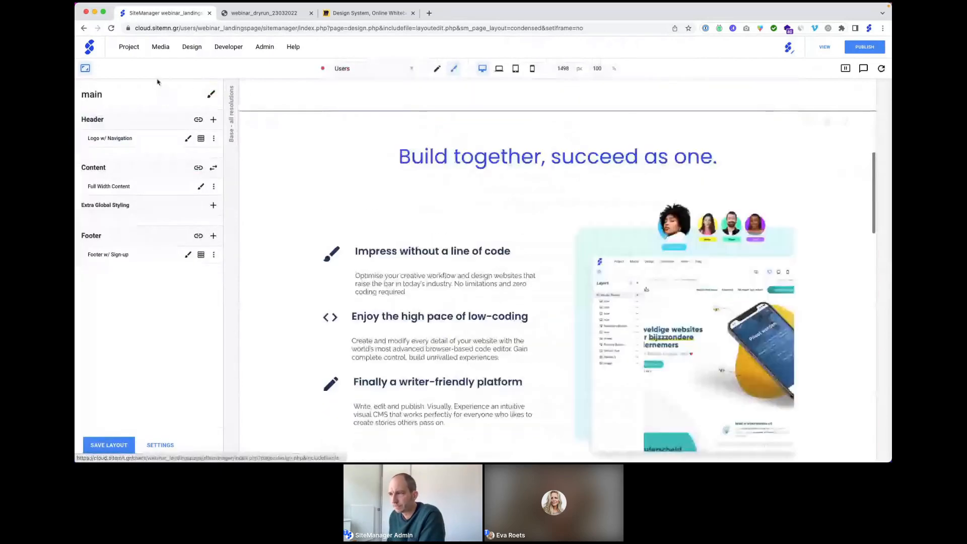
click(86, 68)
scroll(542, 421, down, 7)
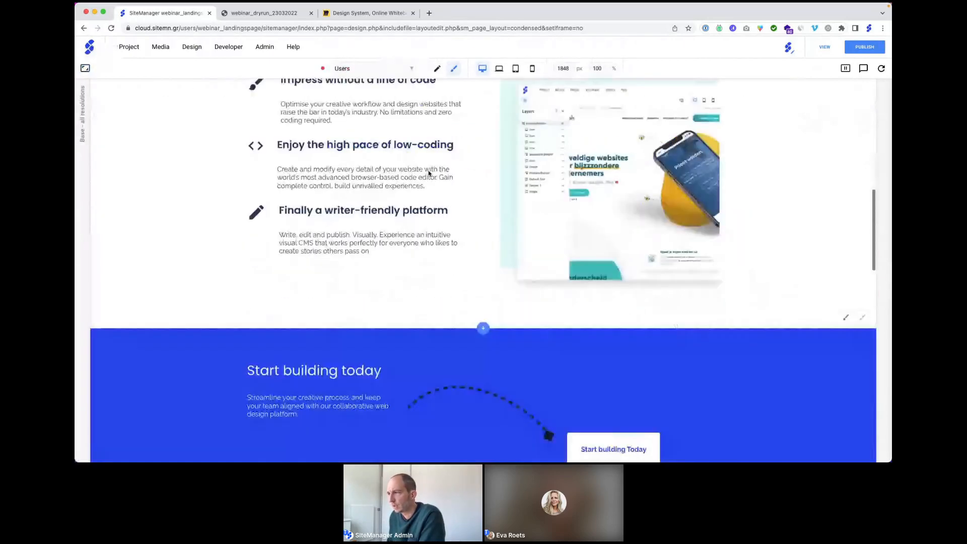
scroll(641, 295, up, 8)
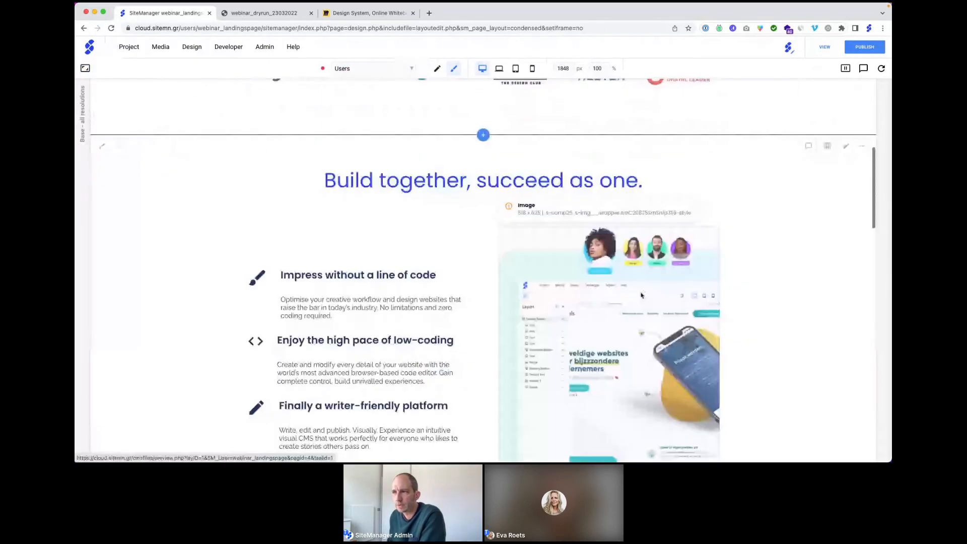
scroll(641, 295, up, 4)
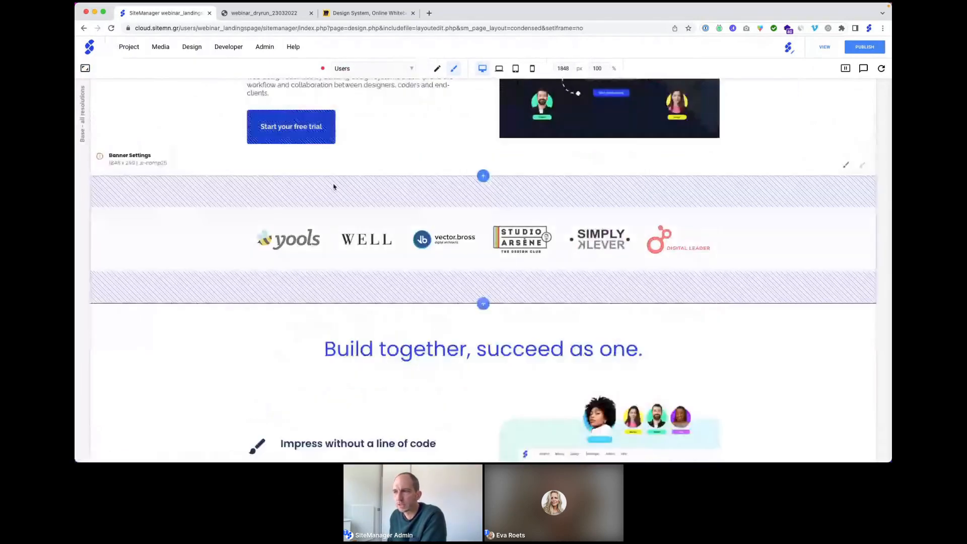
scroll(335, 191, down, 5)
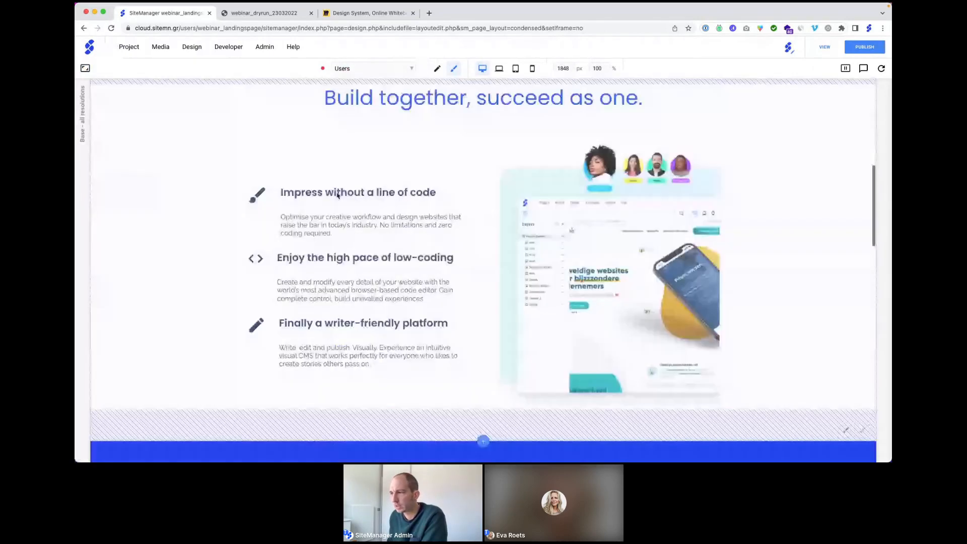
scroll(337, 196, down, 9)
scroll(337, 196, down, 6)
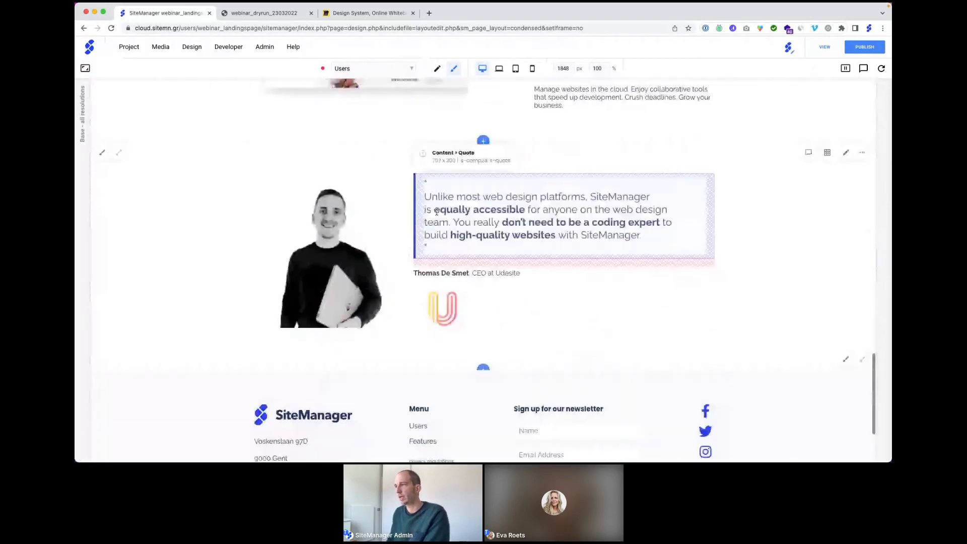
scroll(464, 214, up, 1)
scroll(488, 216, up, 20)
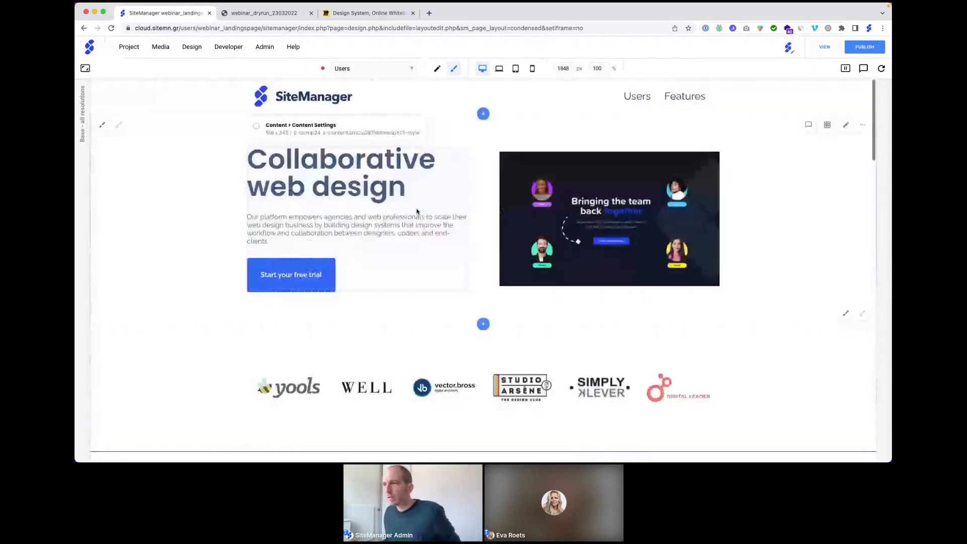
Step: Preview the page without editing overlays, then look through the design and project options
click(437, 69)
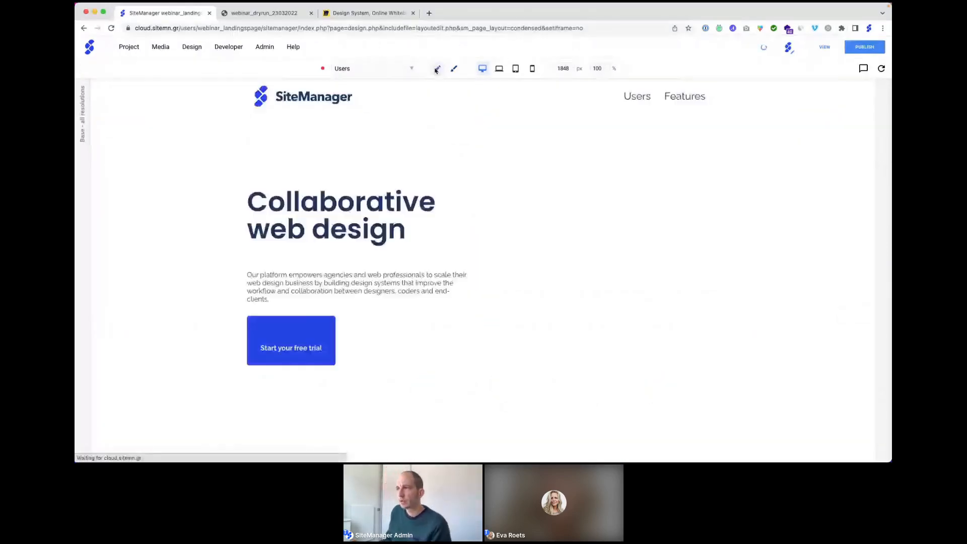
click(187, 46)
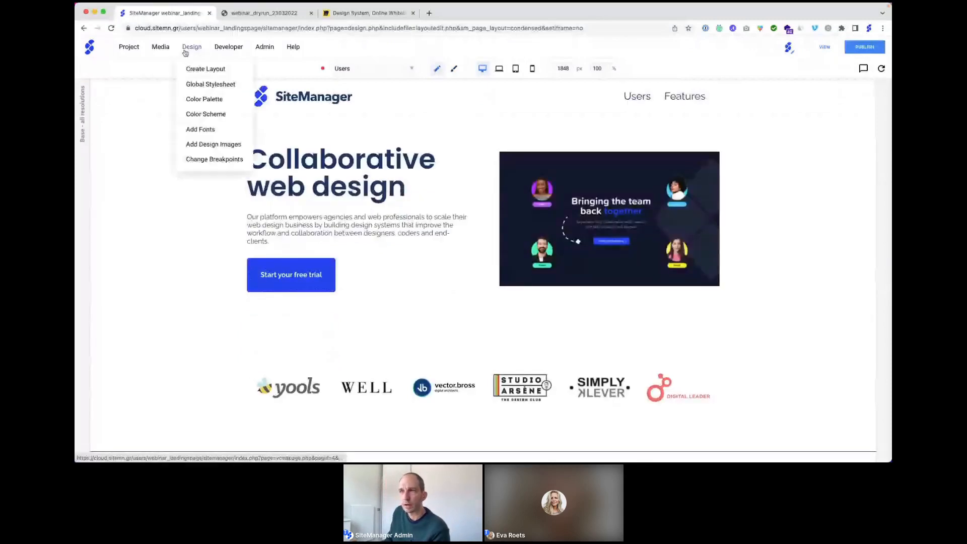
click(129, 47)
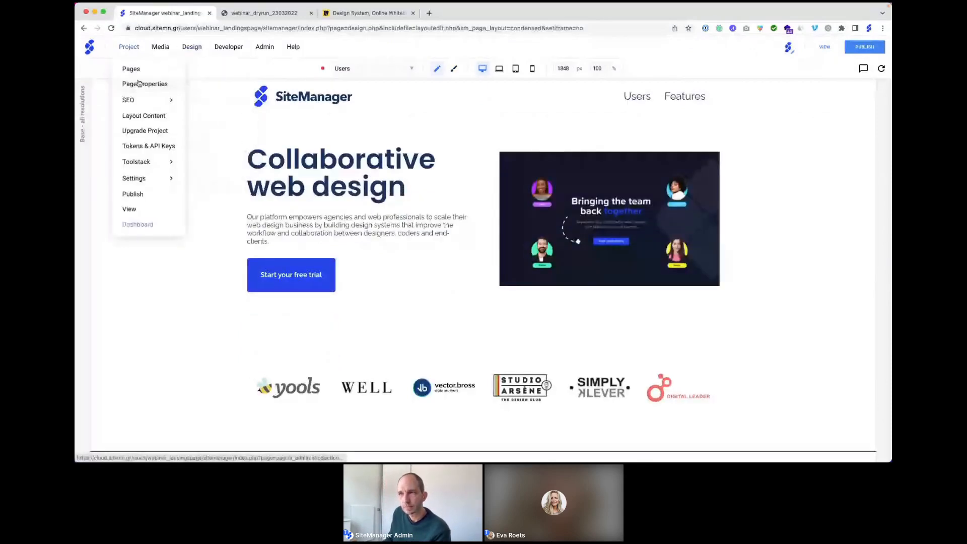
Step: Set the Users page URL to #users, opening in the same window, and save
click(139, 84)
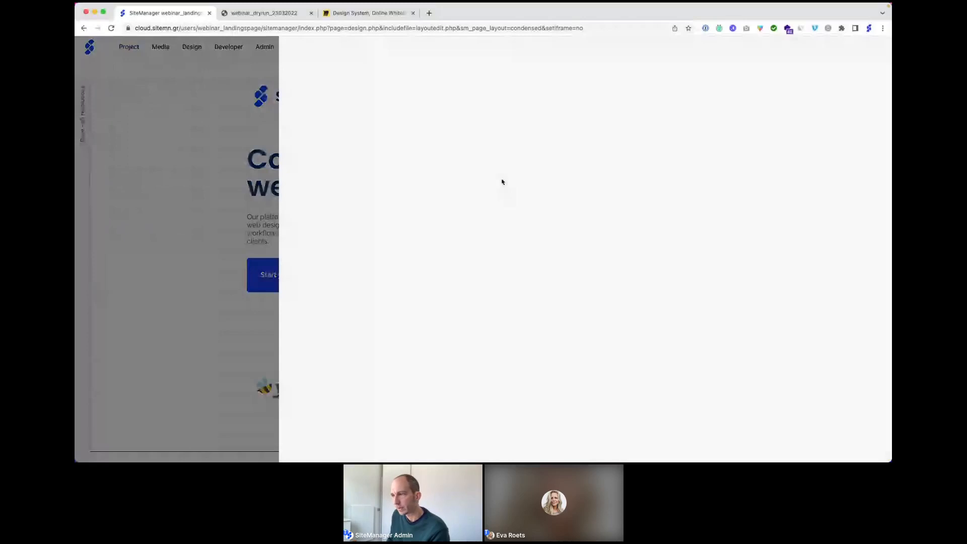
scroll(499, 187, down, 10)
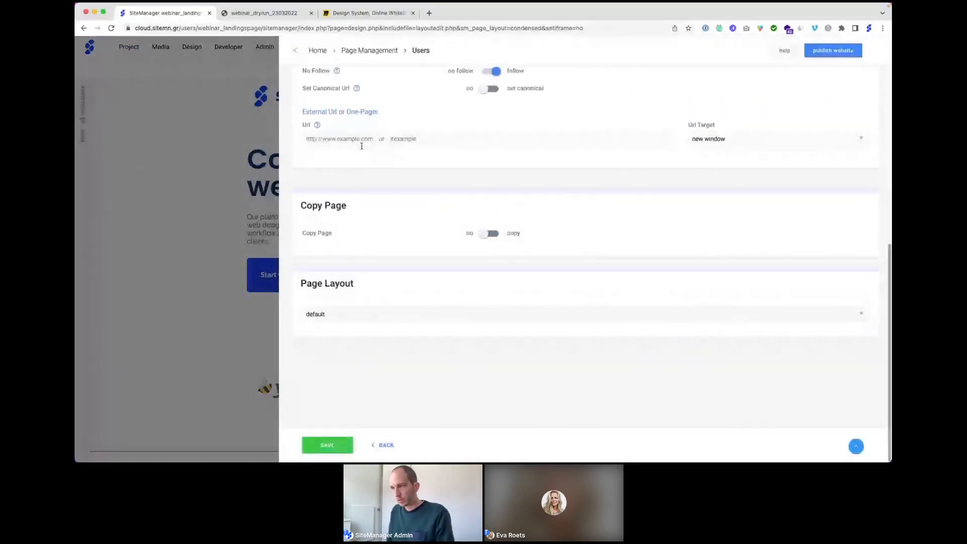
click(361, 146)
text(#users)
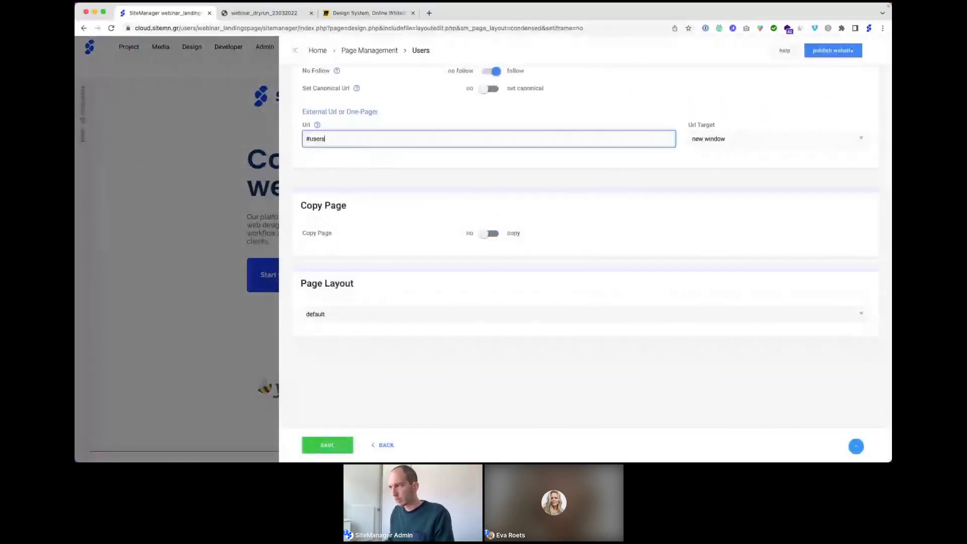
click(704, 143)
click(705, 172)
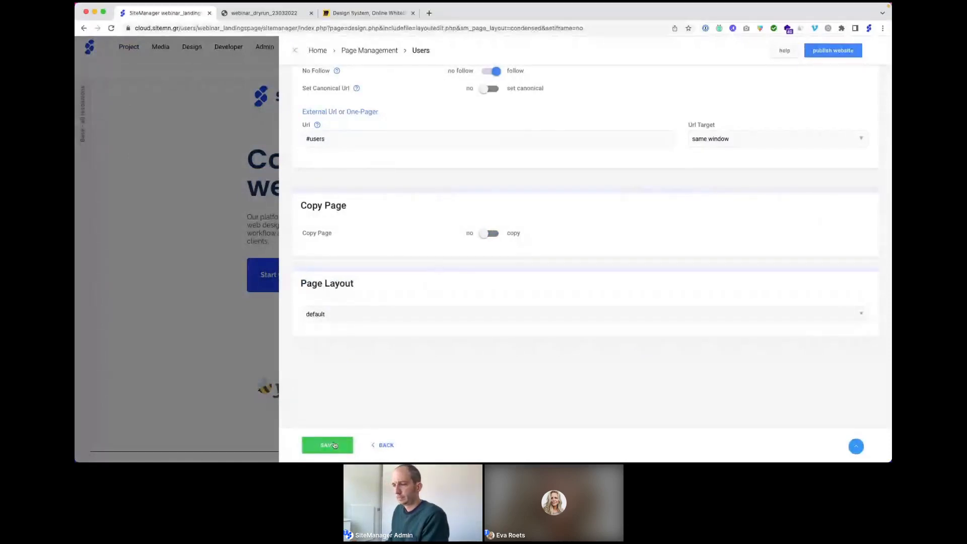
click(335, 445)
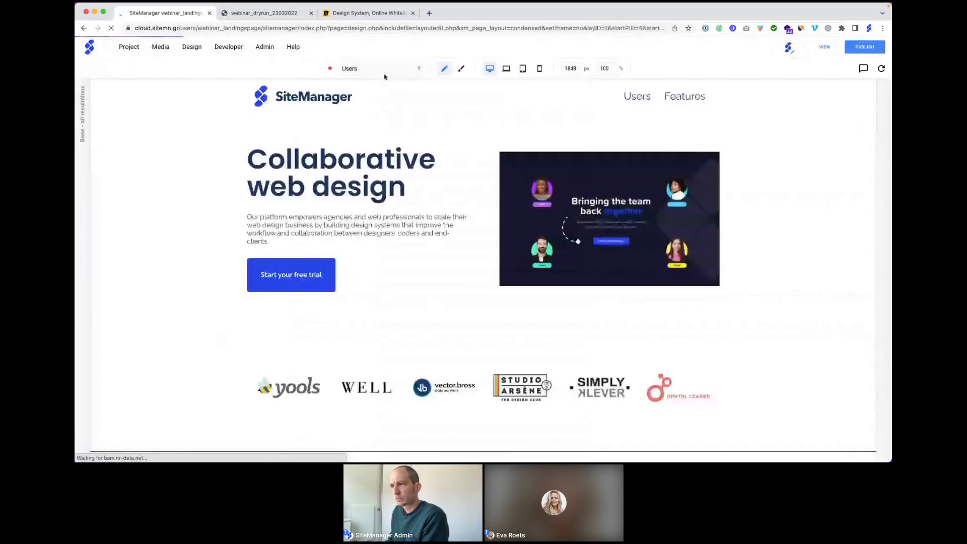
Step: Set the Features page URL to #features, opening in the same window, and save
click(383, 71)
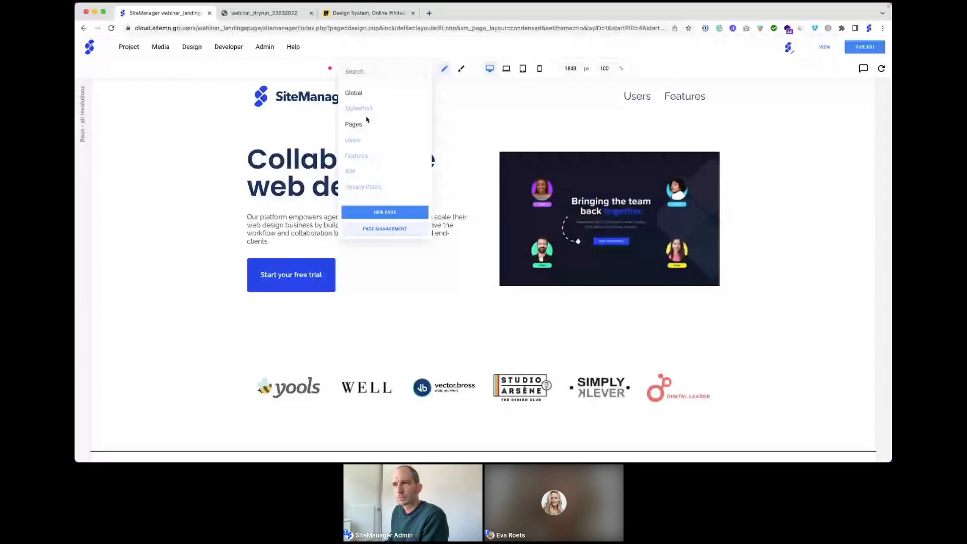
click(356, 156)
click(129, 47)
click(145, 83)
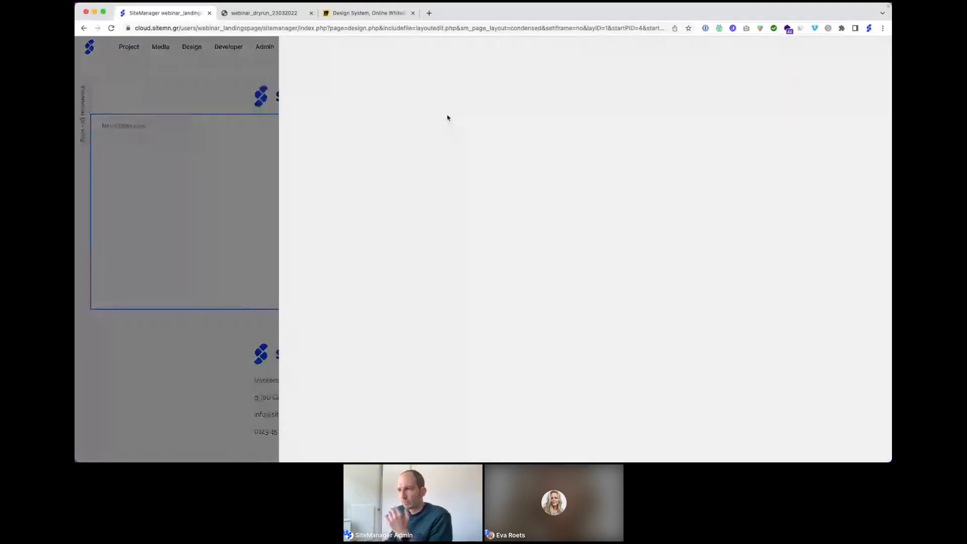
scroll(400, 242, down, 5)
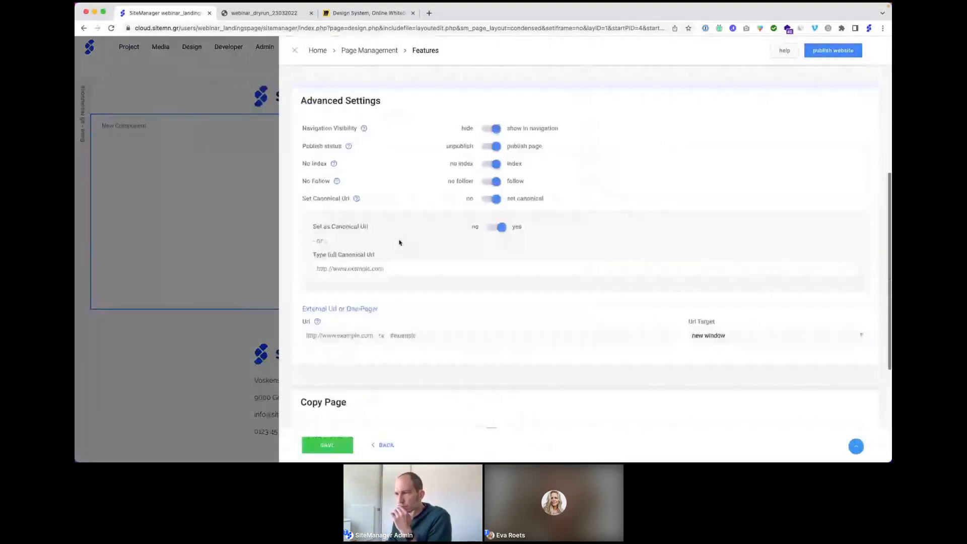
click(357, 313)
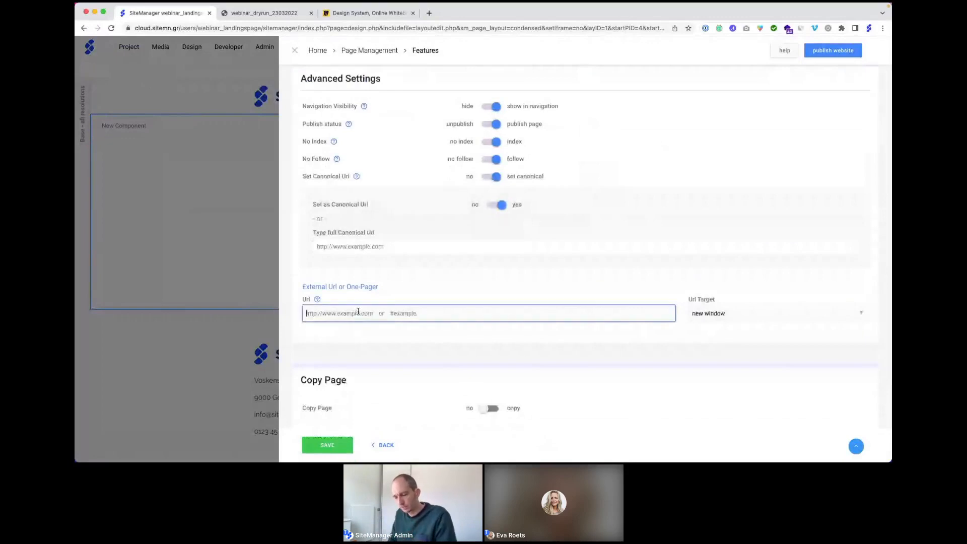
text(#featur)
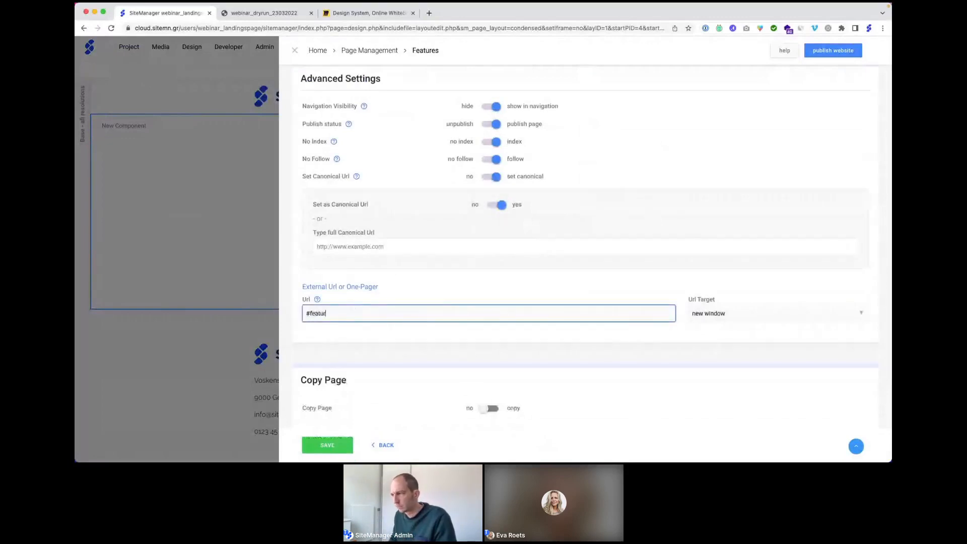
text(es)
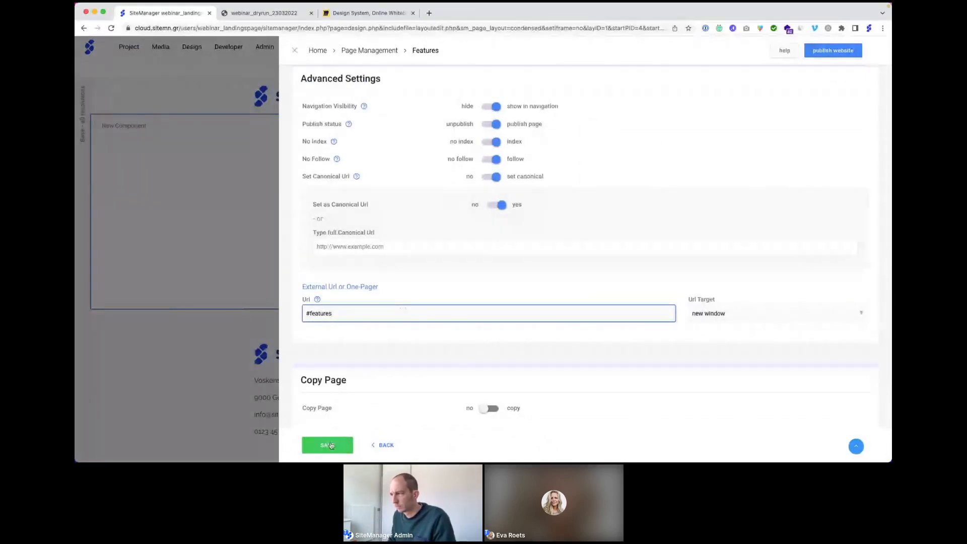
click(331, 445)
click(712, 316)
click(715, 349)
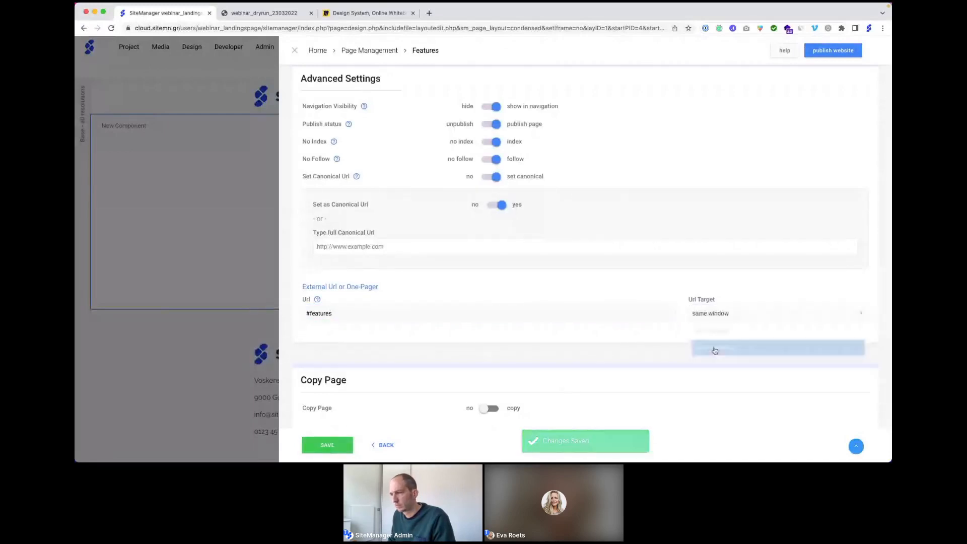
click(327, 445)
click(209, 241)
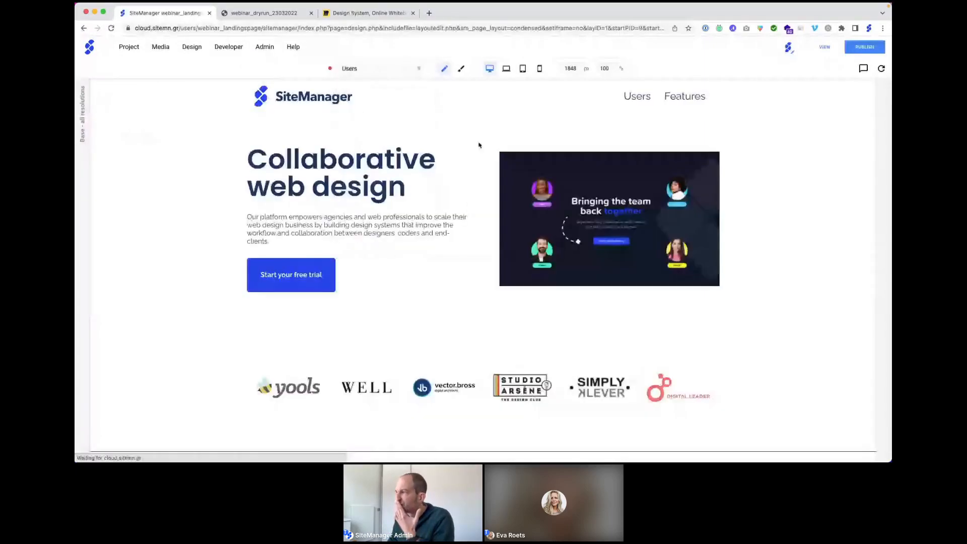
Step: Give the 'Build together, succeed as one.' section the anchor 'users'
scroll(652, 194, down, 3)
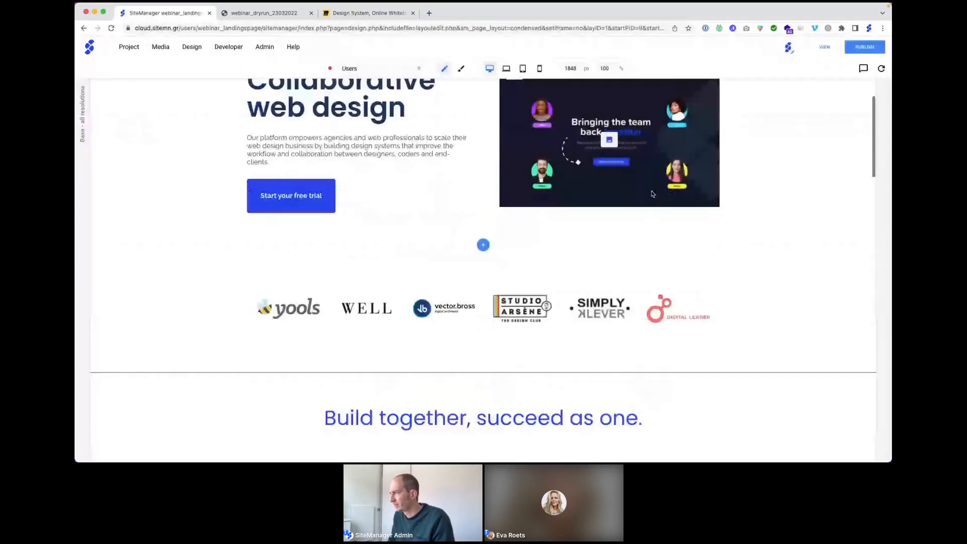
scroll(652, 194, down, 8)
click(864, 169)
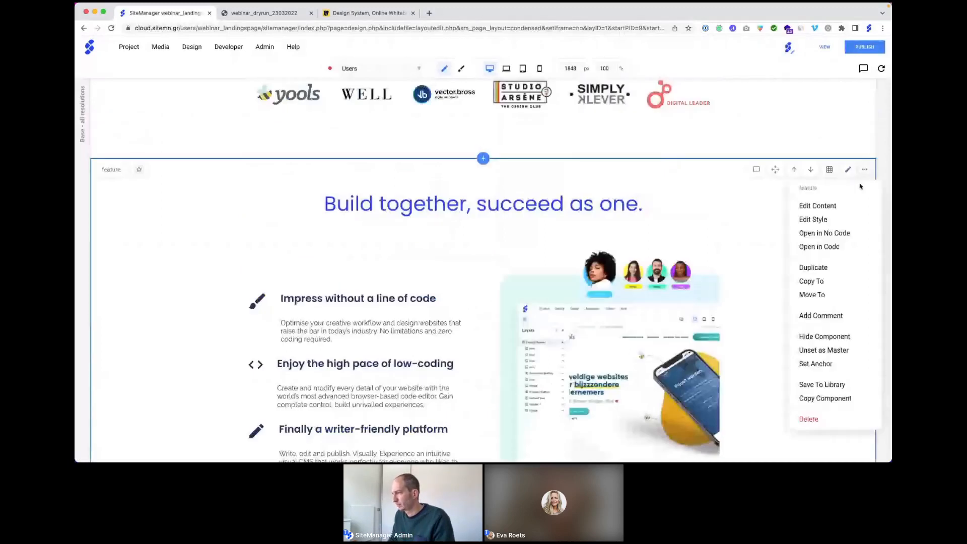
click(815, 363)
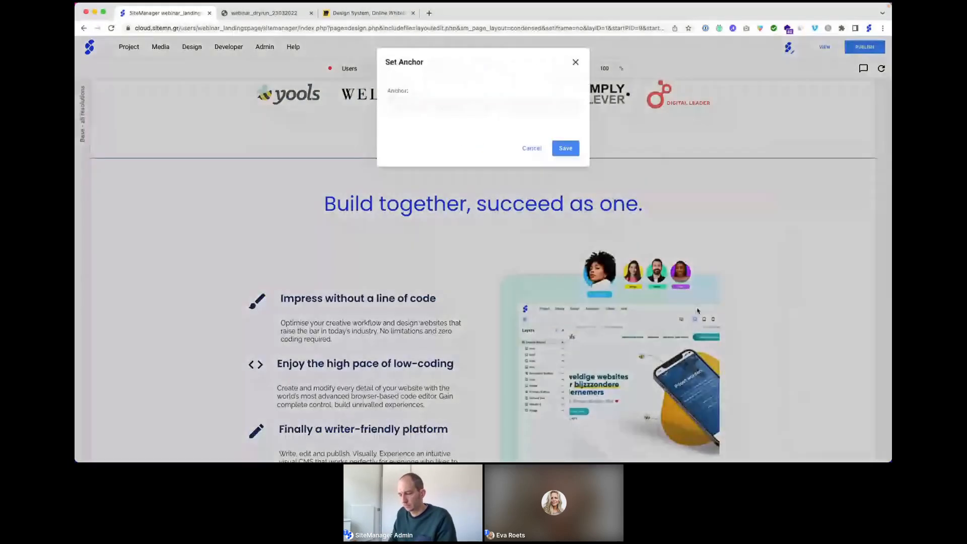
click(452, 106)
text(u)
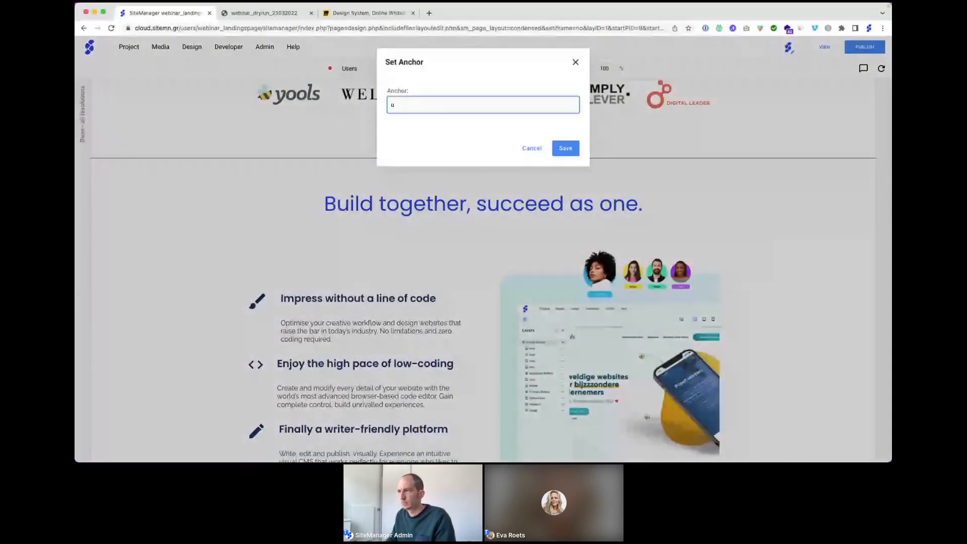
text(sers)
click(569, 149)
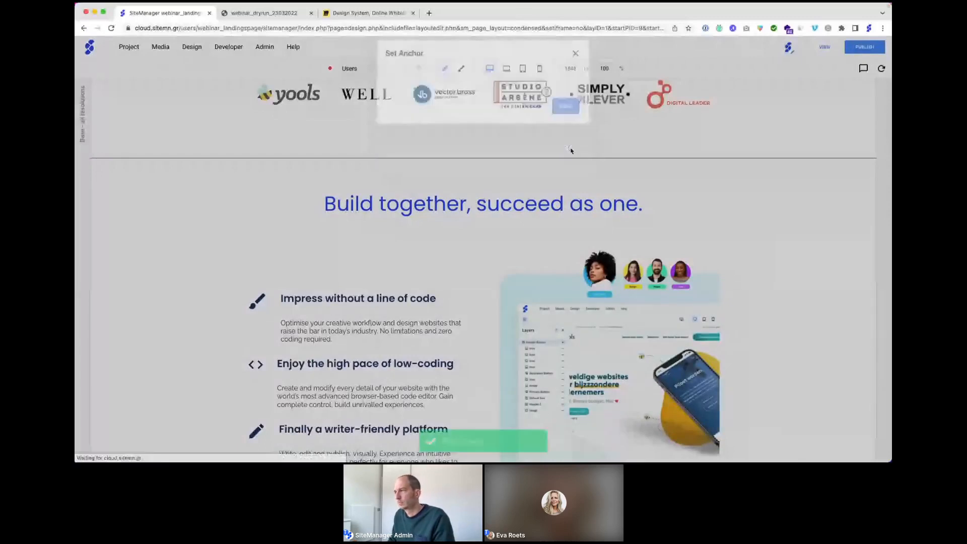
Step: Give the 'Start building today' banner section the anchor 'features'
scroll(715, 237, up, 4)
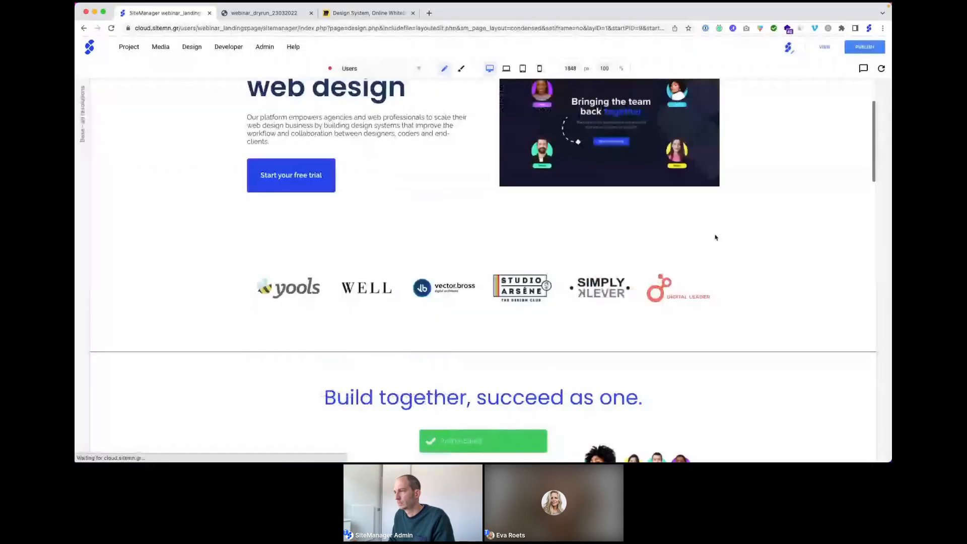
scroll(716, 238, down, 5)
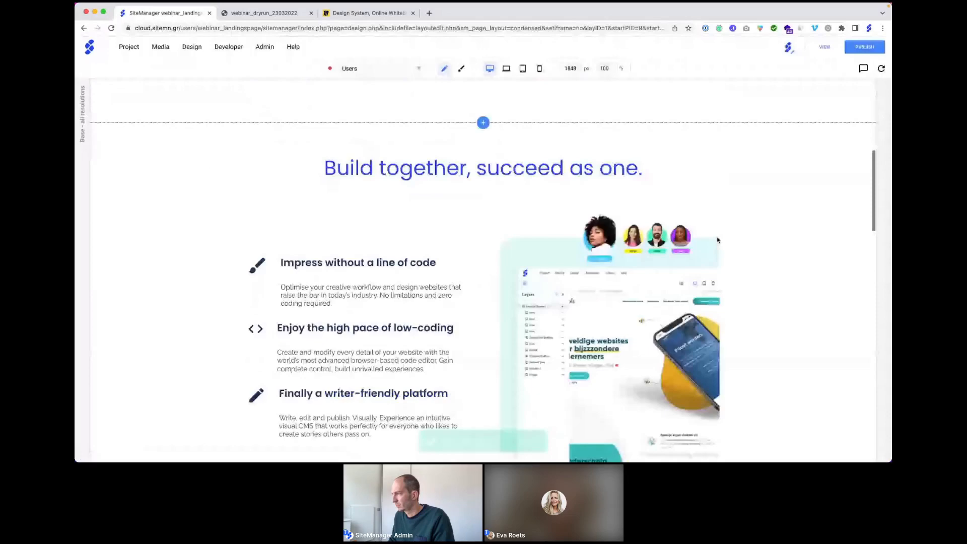
scroll(717, 239, down, 10)
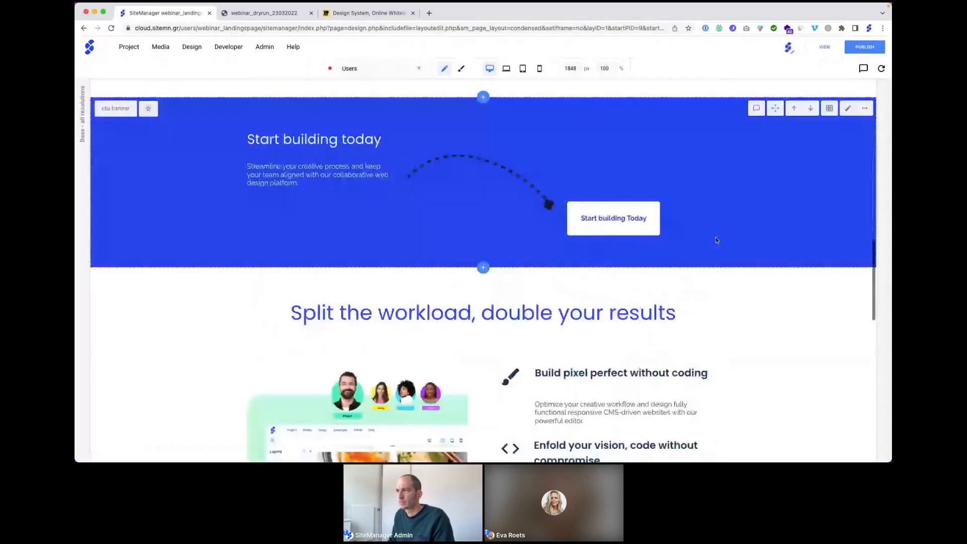
scroll(716, 240, down, 1)
click(864, 218)
click(821, 388)
click(428, 104)
text(feature)
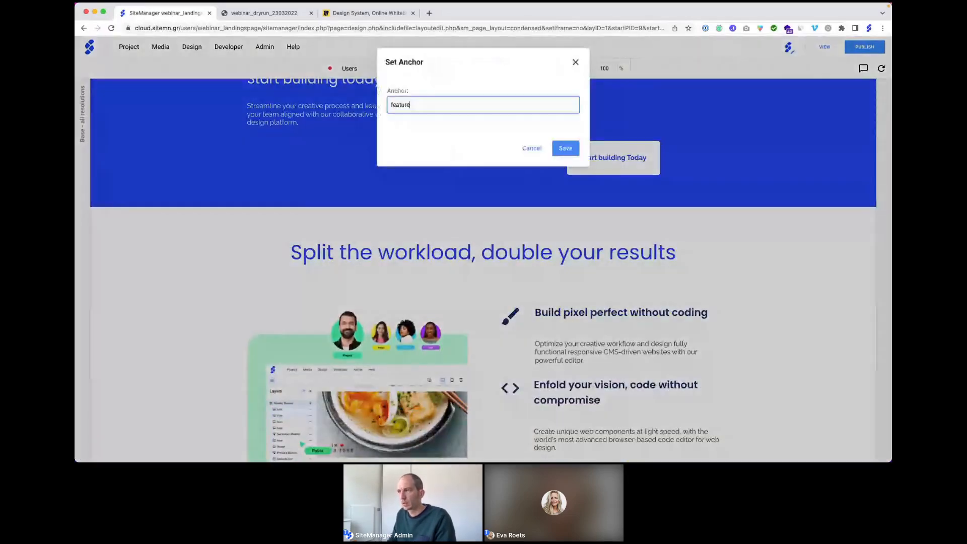
text(s)
click(563, 149)
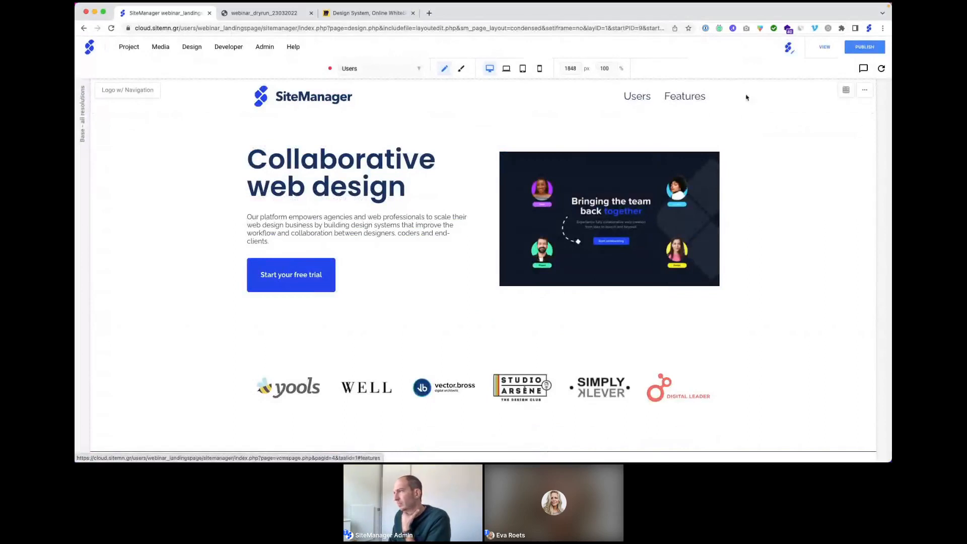
Step: Publish all six pages using Select All, then visit the live website
click(853, 50)
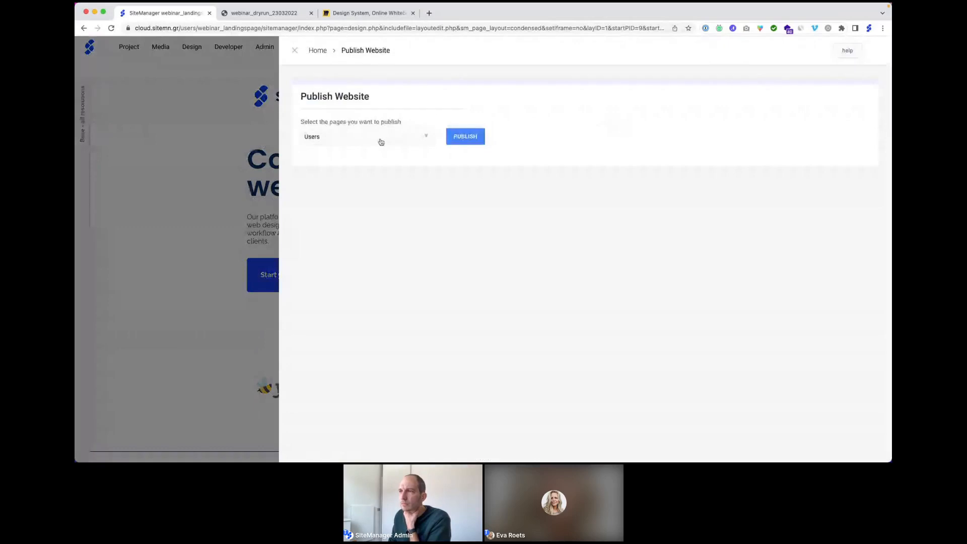
click(379, 140)
click(358, 170)
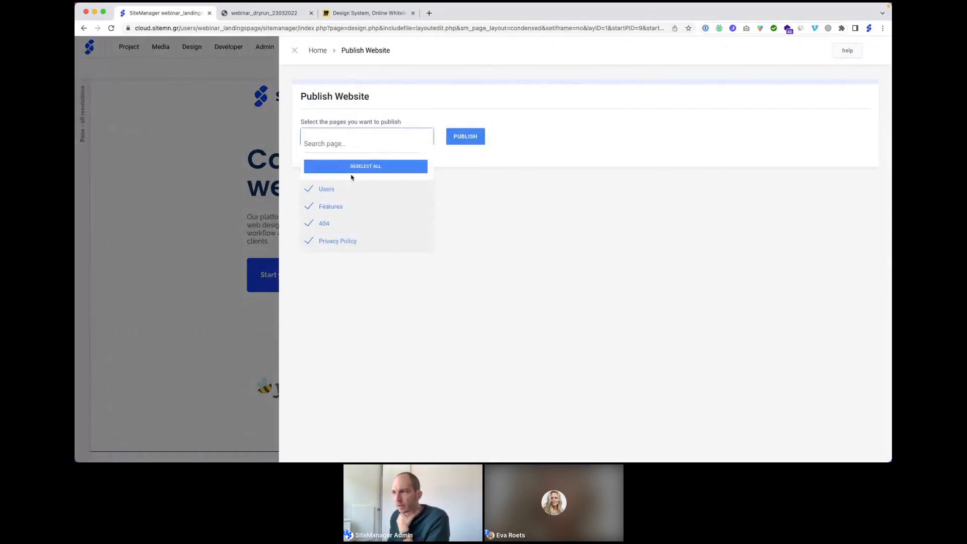
click(397, 123)
click(480, 140)
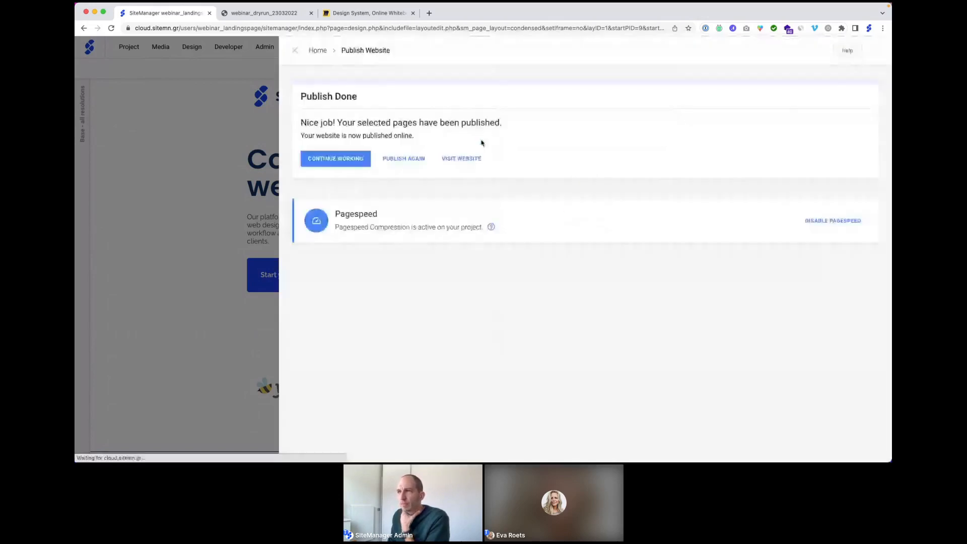
click(461, 158)
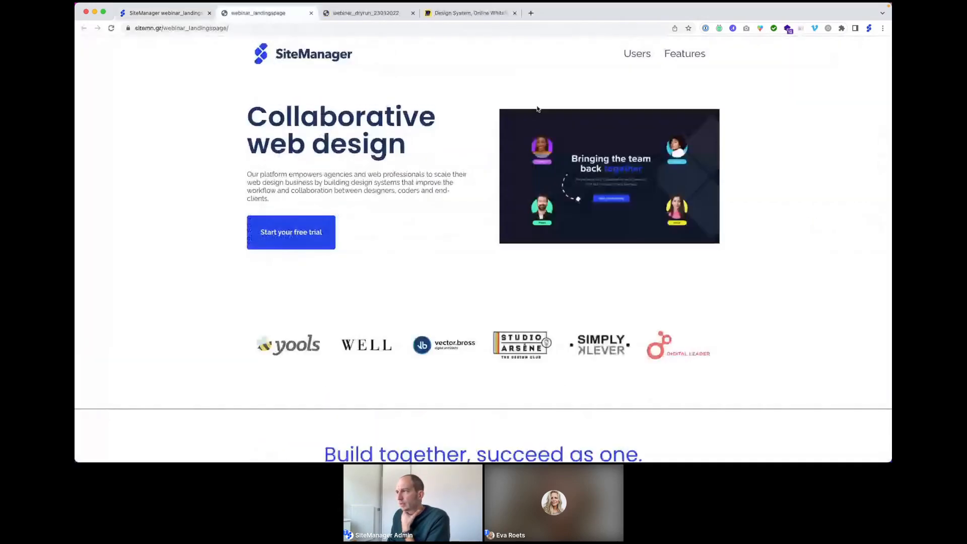
Step: Test that the live Users and Features links jump to their sections
click(636, 54)
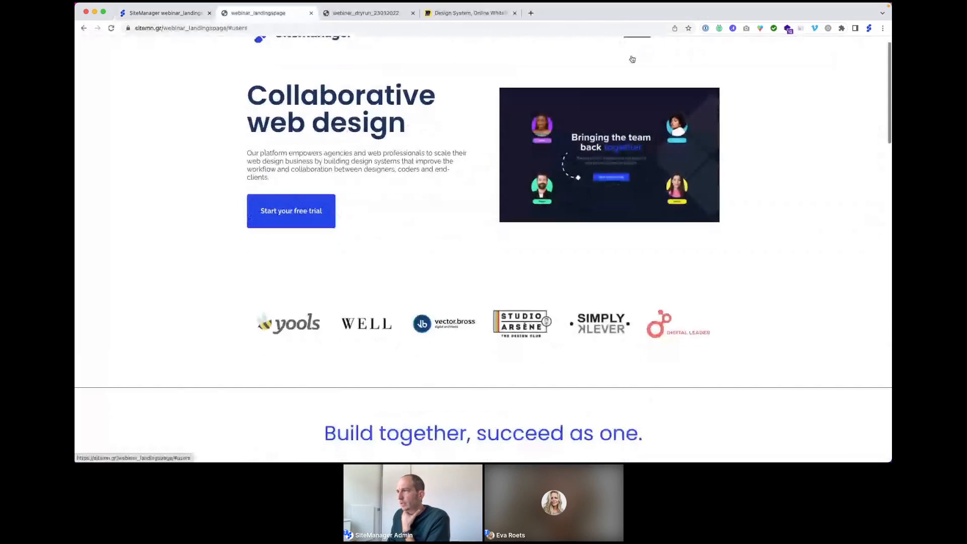
click(680, 57)
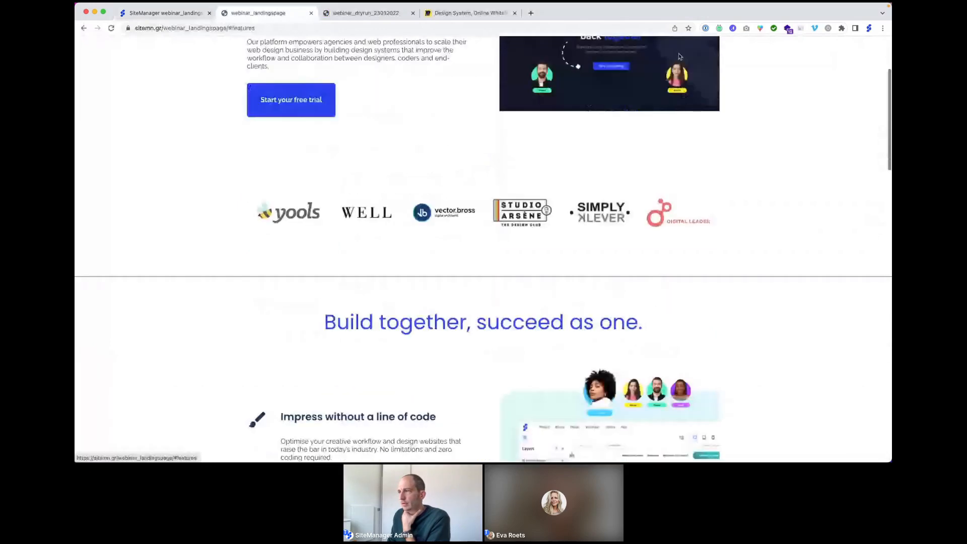
scroll(679, 56, up, 3)
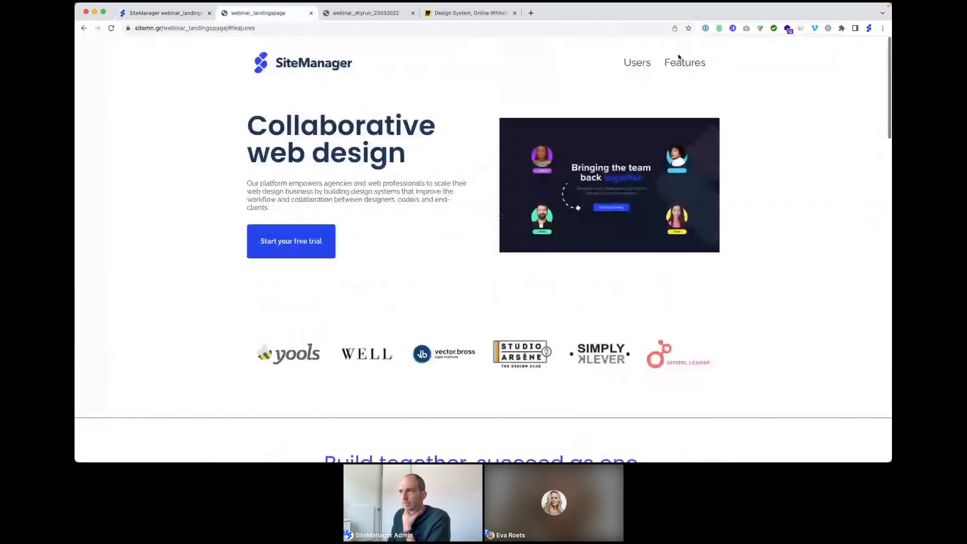
Step: Compare the dry-run site with the live landing page, then return to the SiteManager tab
click(353, 14)
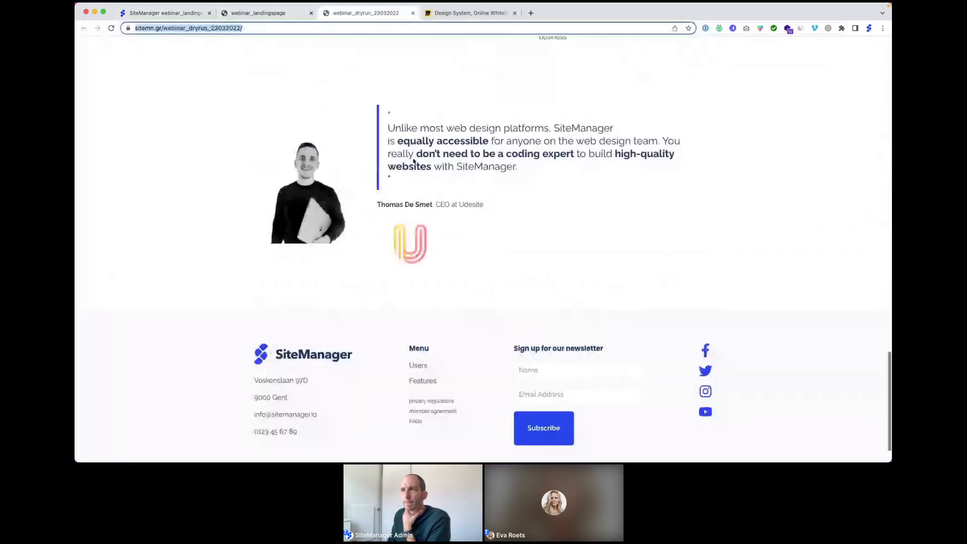
scroll(414, 161, up, 14)
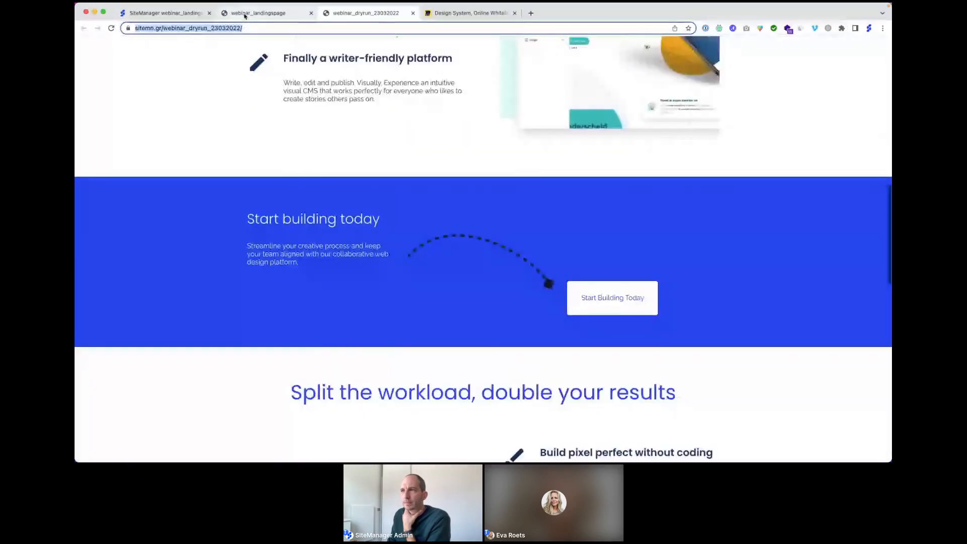
click(244, 14)
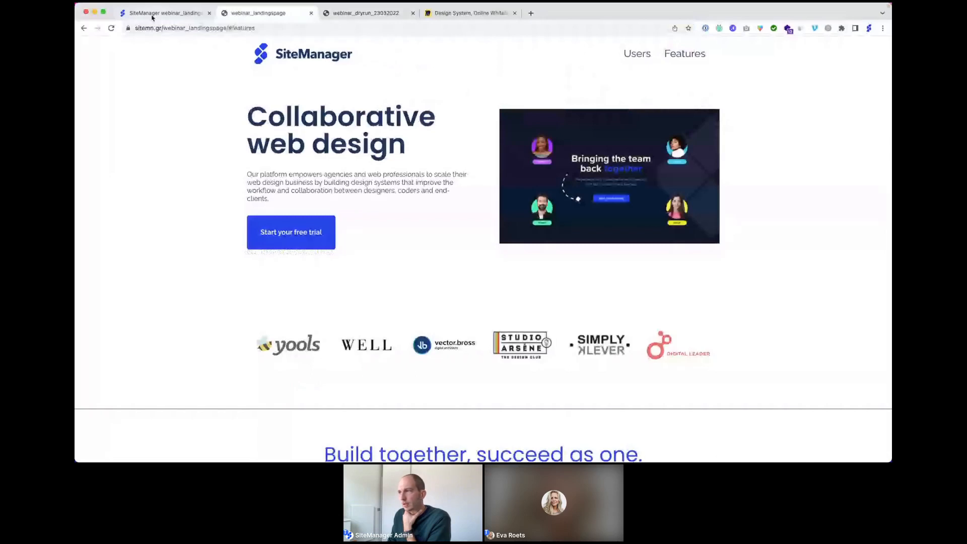
click(357, 15)
click(271, 14)
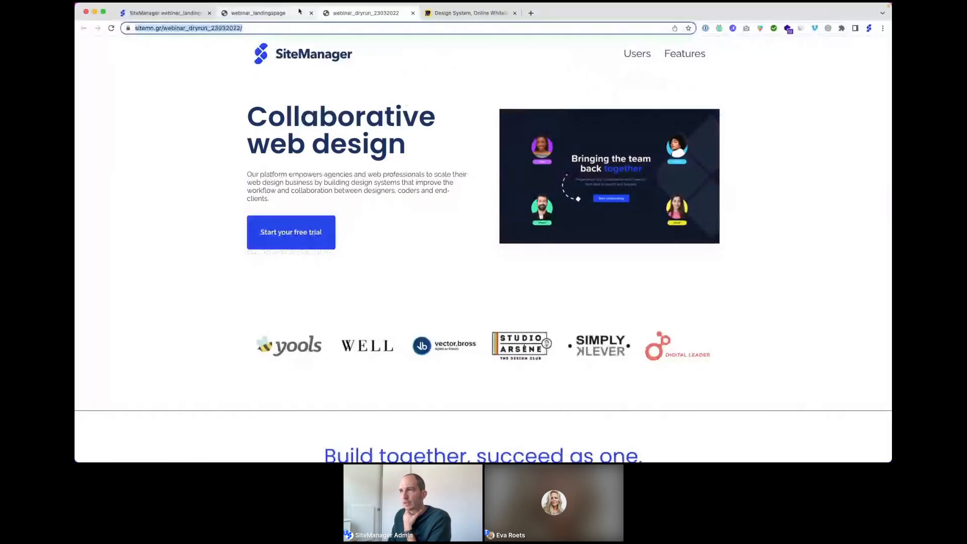
scroll(364, 110, down, 5)
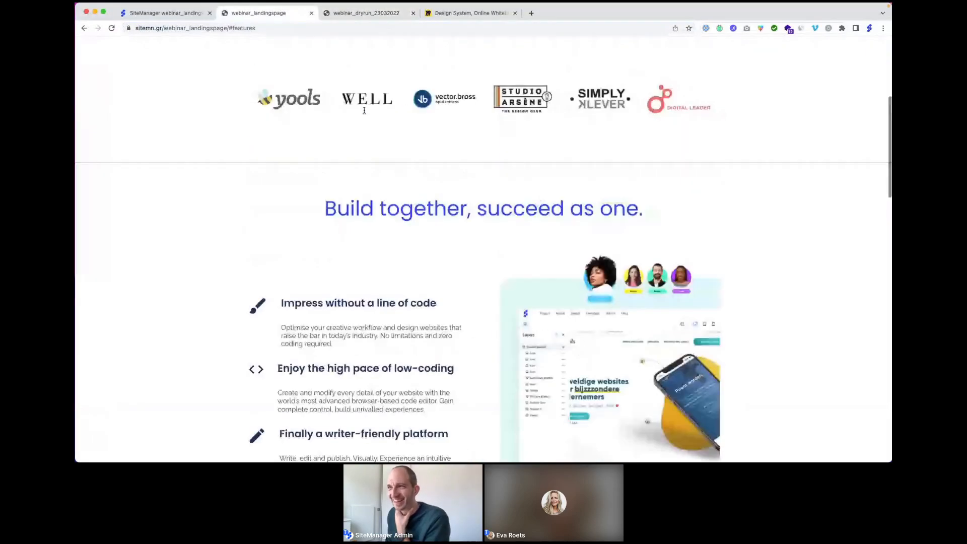
scroll(364, 110, down, 5)
click(166, 13)
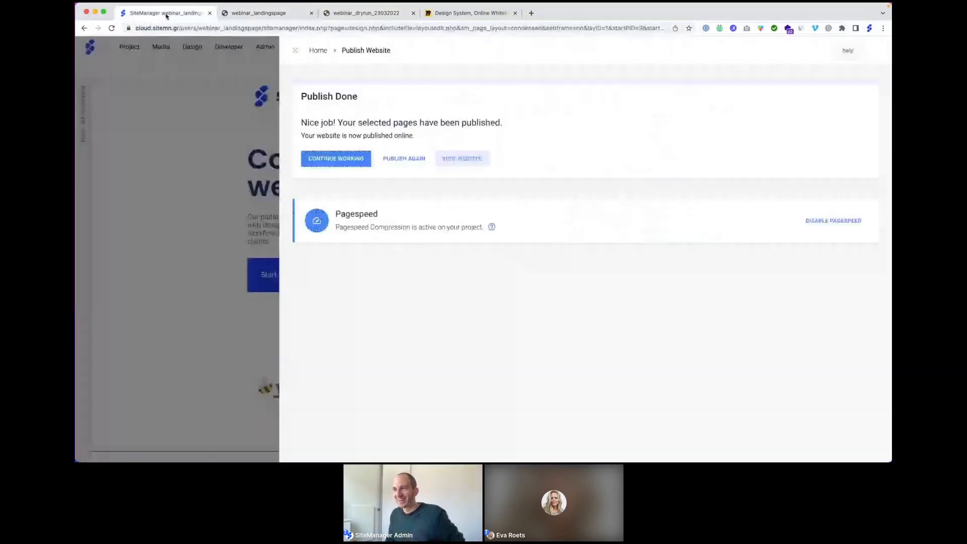
Step: Dismiss the Publish Done panel and scroll through the landing page in the editor
click(296, 48)
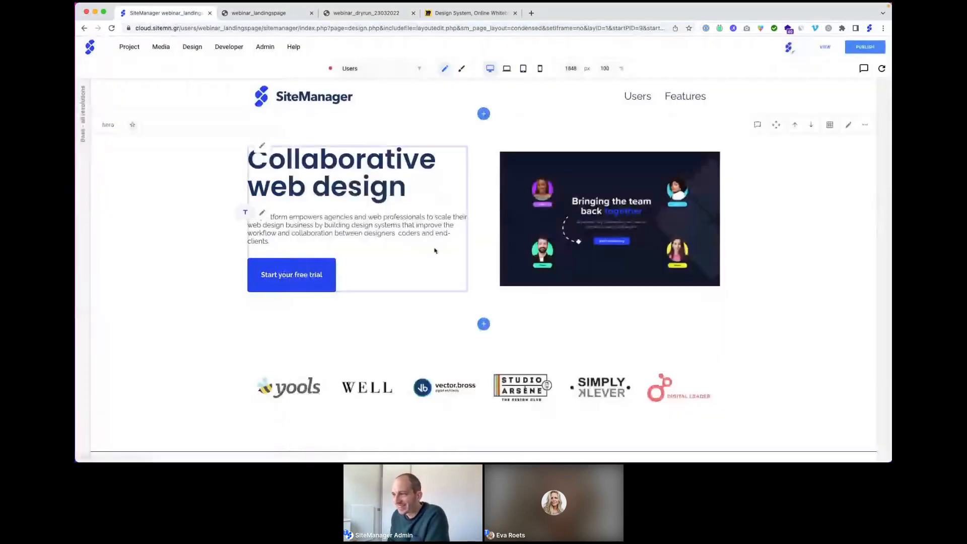
scroll(435, 251, down, 2)
scroll(442, 259, down, 4)
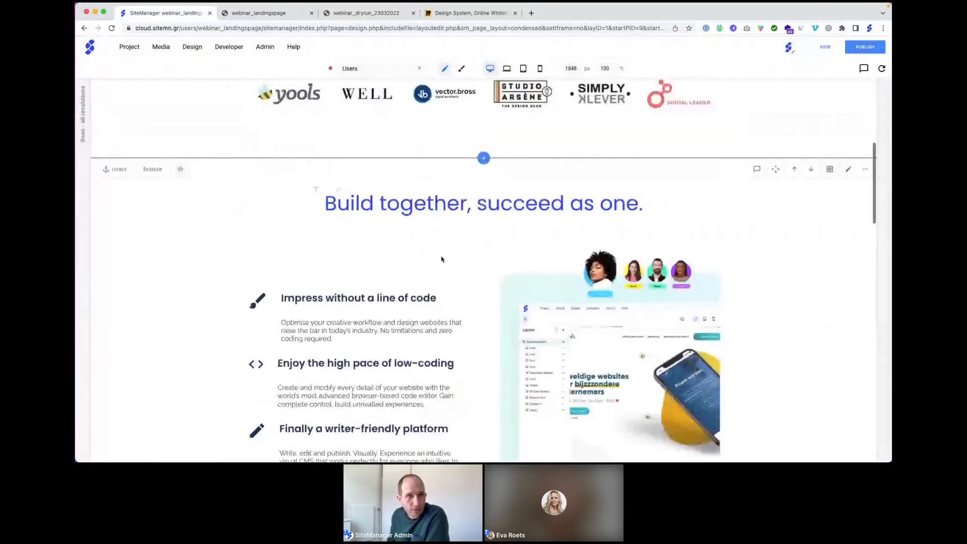
scroll(441, 258, down, 1)
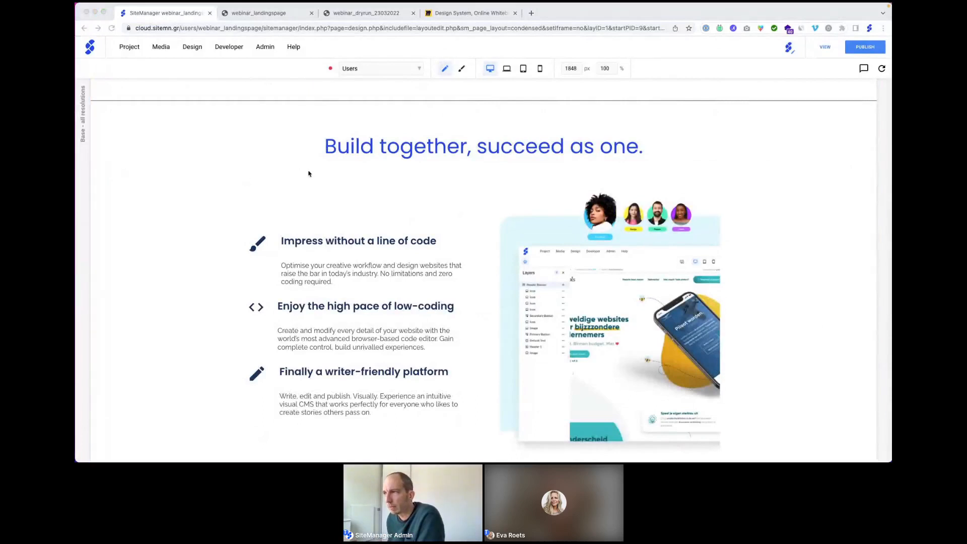
scroll(323, 178, up, 2)
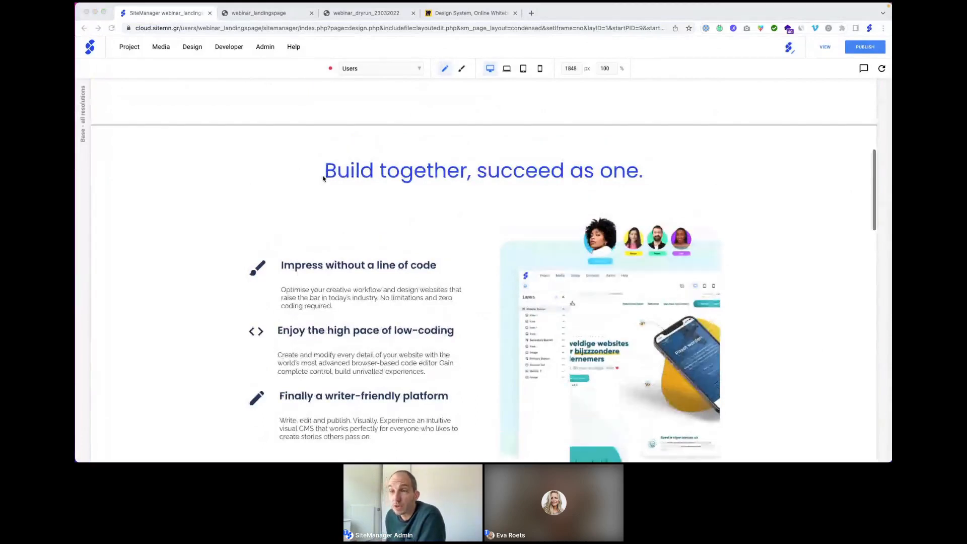
scroll(323, 178, up, 10)
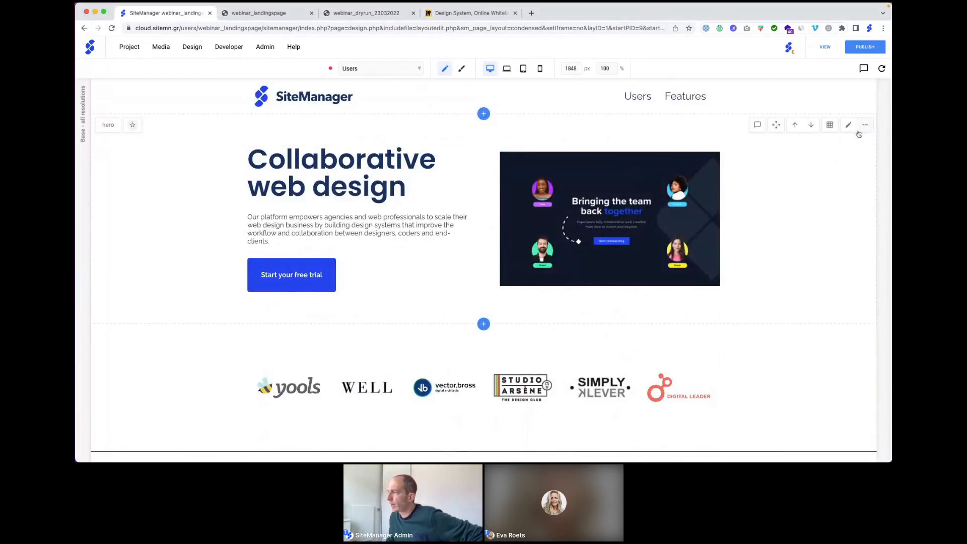
right_click(794, 191)
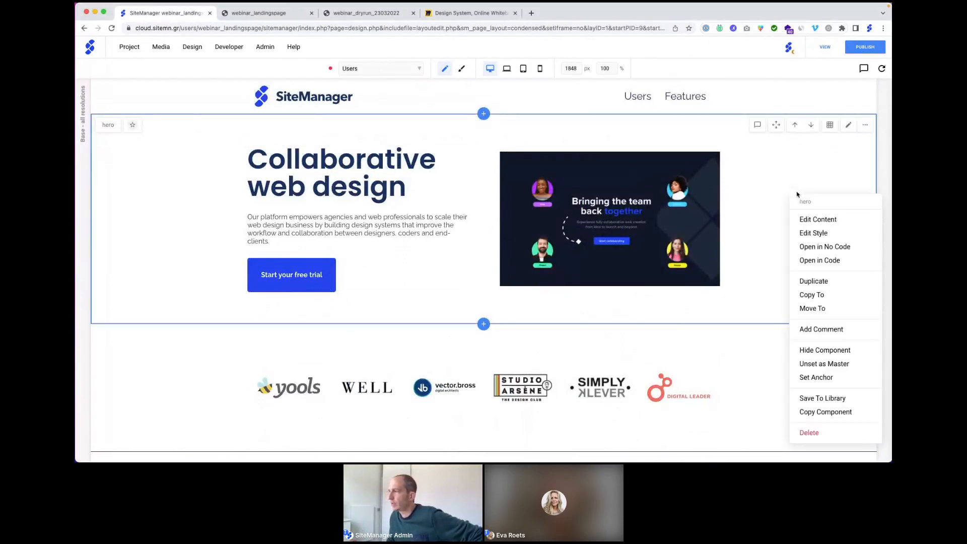
click(811, 261)
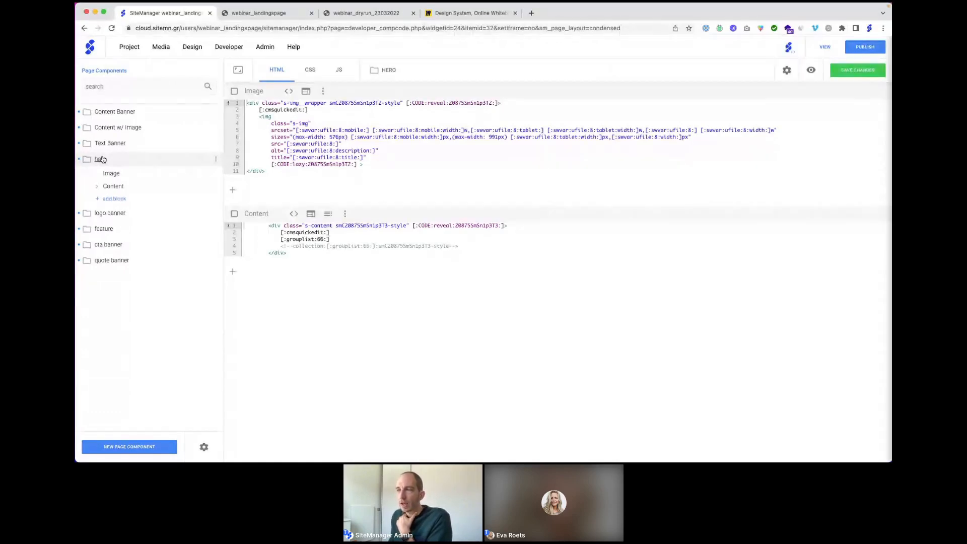
click(311, 73)
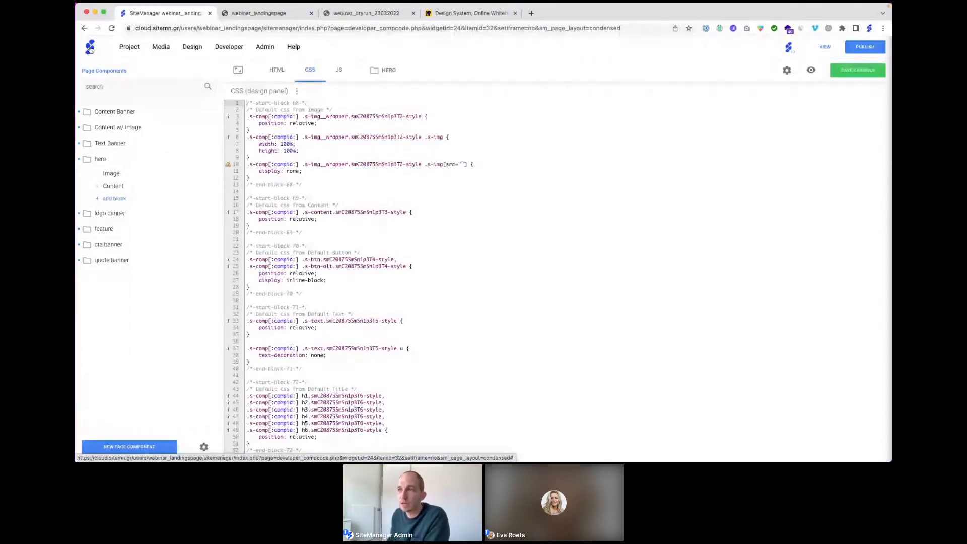
click(89, 48)
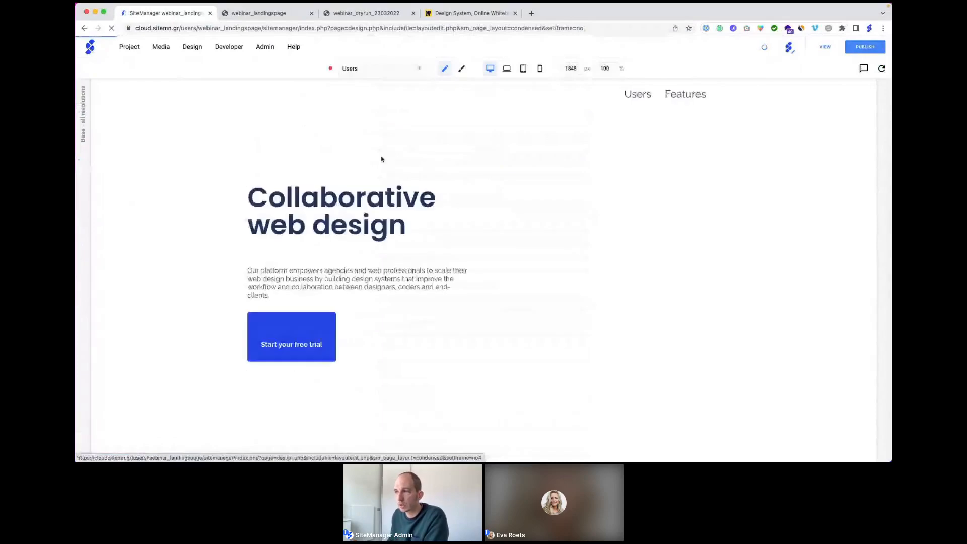
scroll(403, 225, down, 1)
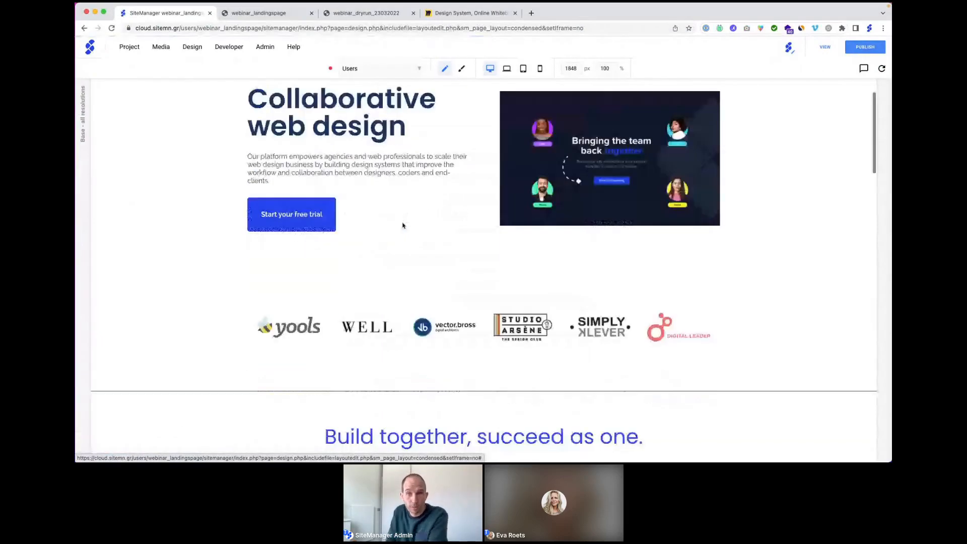
scroll(403, 225, down, 10)
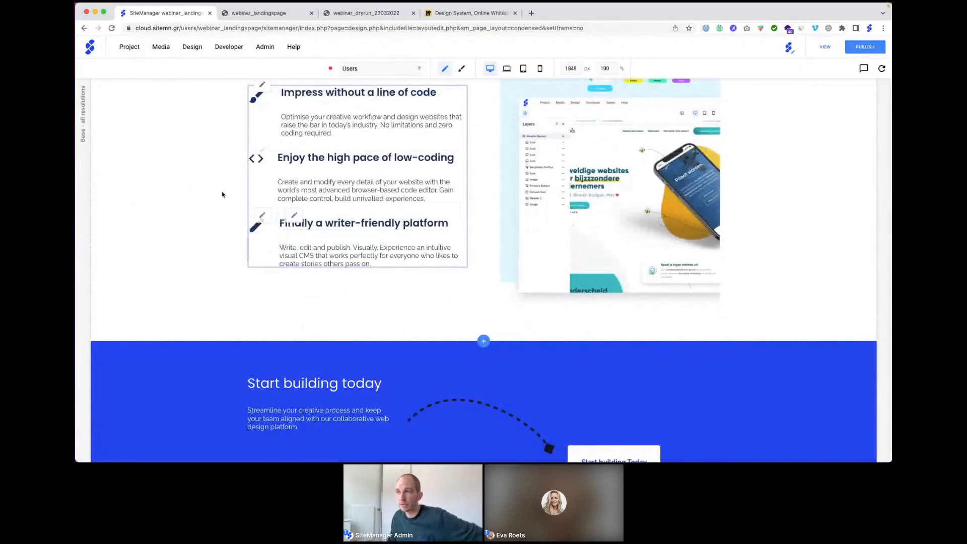
scroll(184, 182, up, 7)
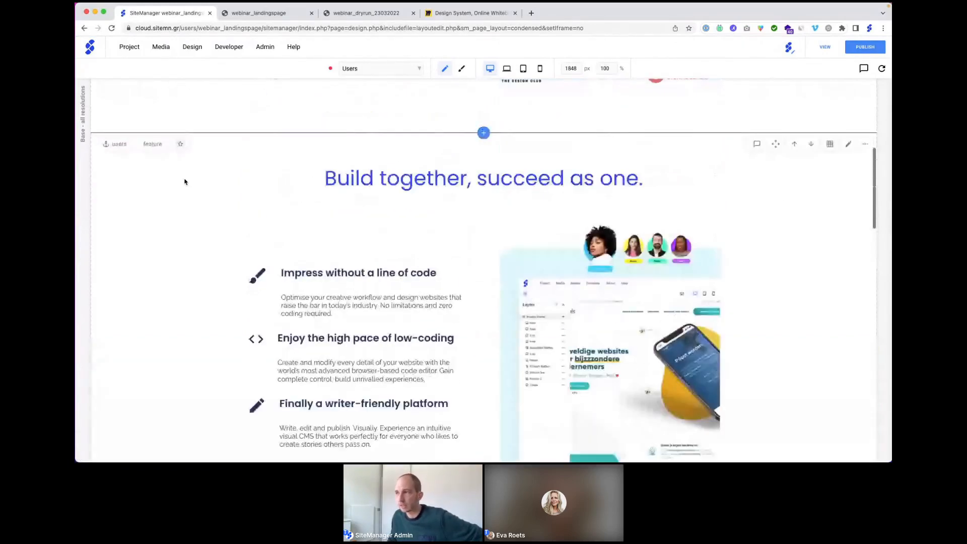
scroll(184, 182, up, 3)
scroll(184, 182, down, 5)
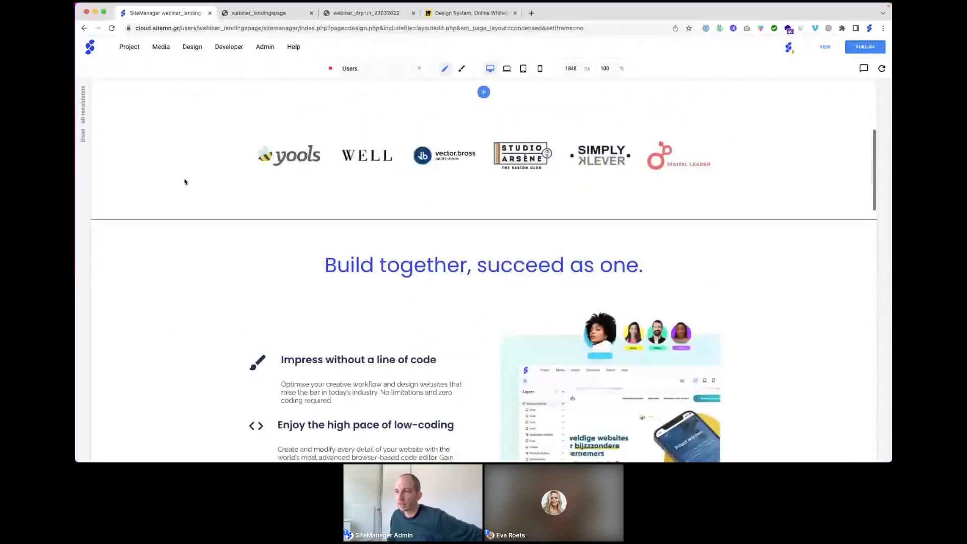
scroll(184, 182, down, 12)
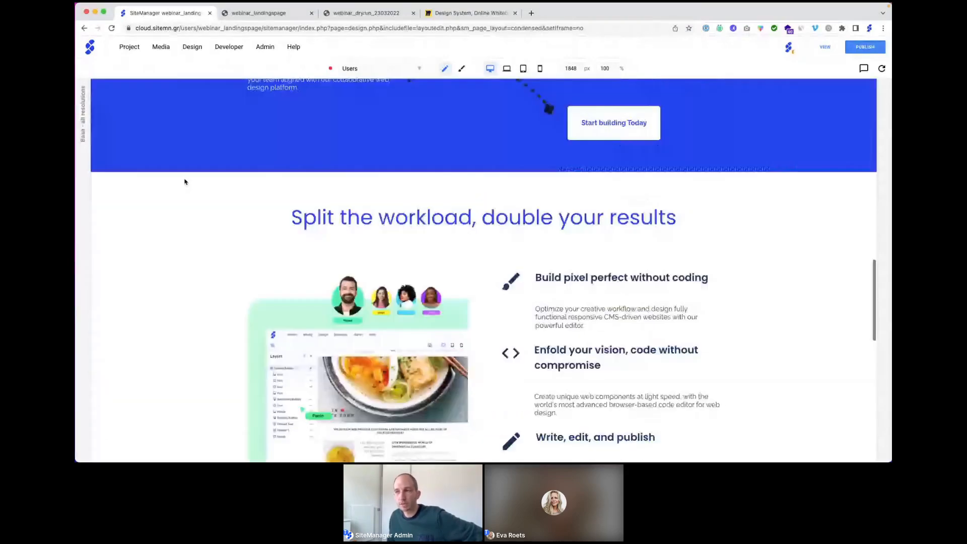
scroll(184, 182, down, 6)
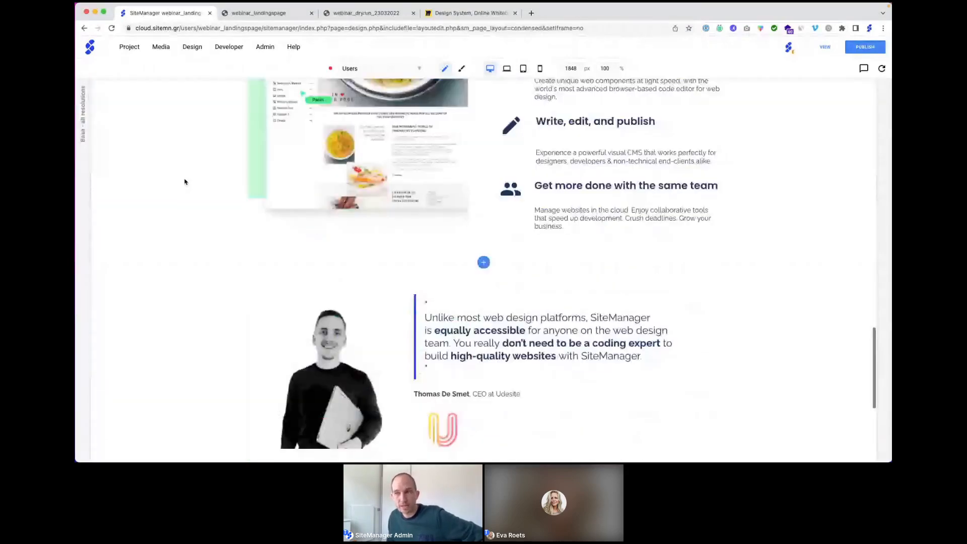
scroll(184, 182, down, 3)
scroll(184, 181, up, 5)
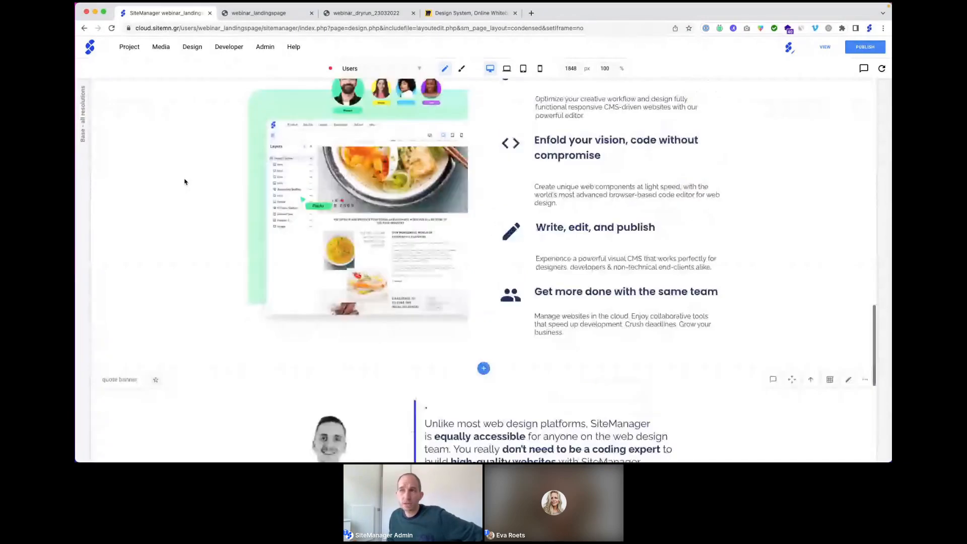
scroll(184, 182, up, 5)
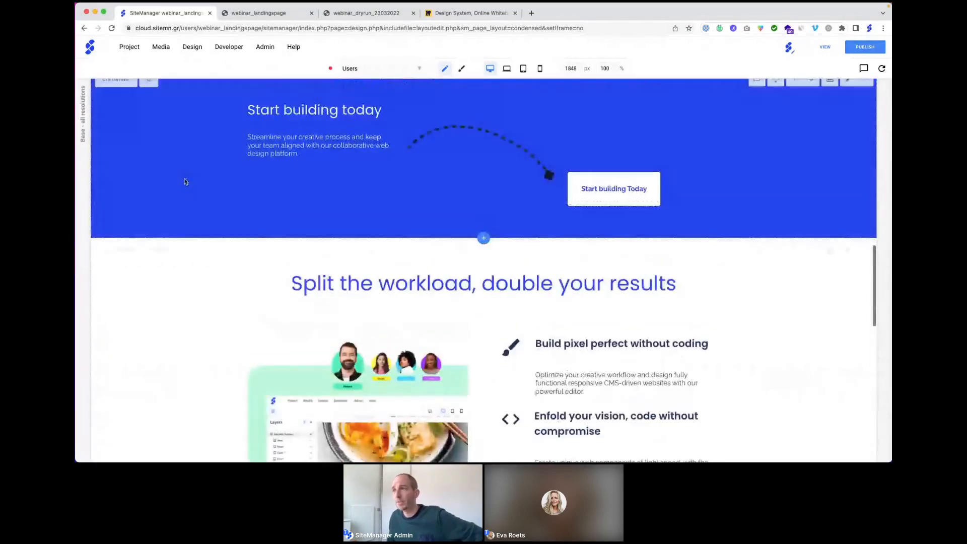
scroll(185, 182, up, 5)
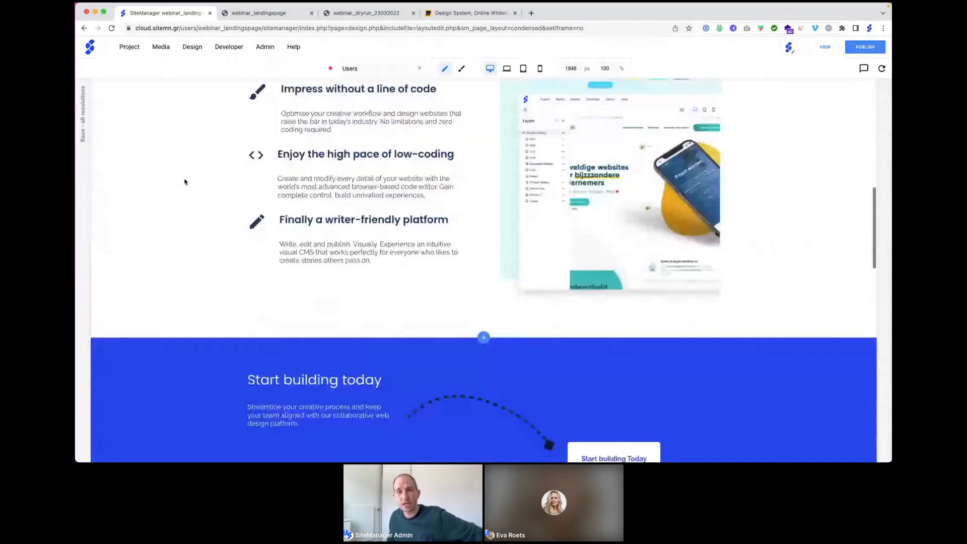
scroll(184, 182, up, 4)
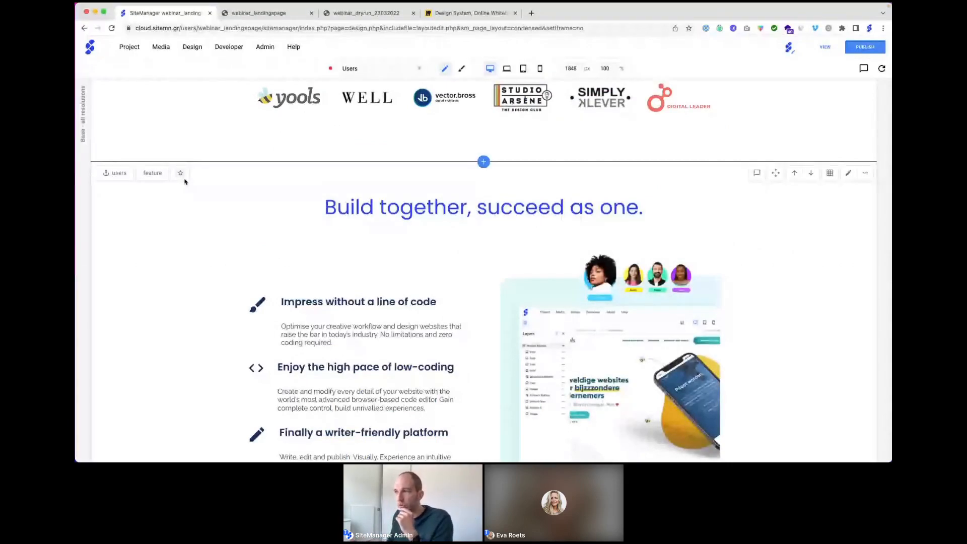
click(484, 163)
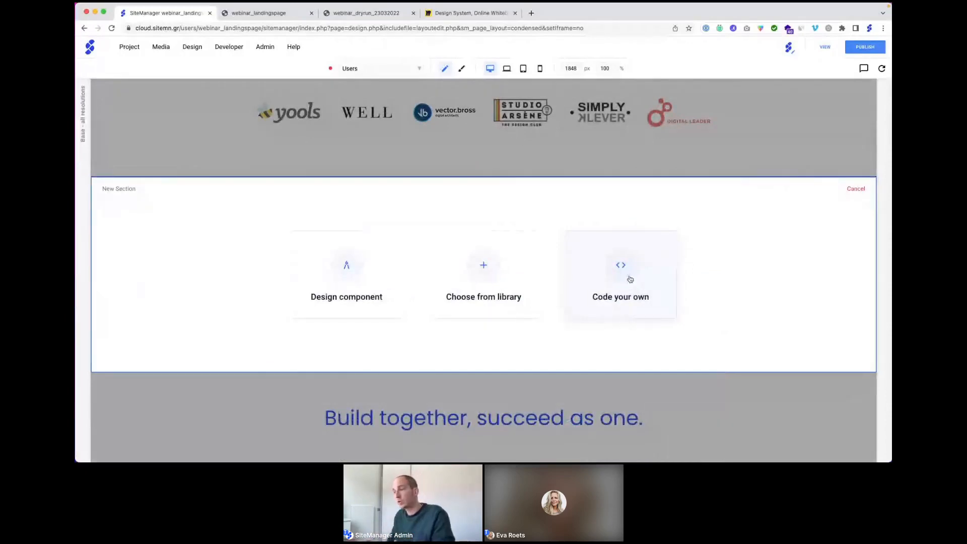
click(490, 273)
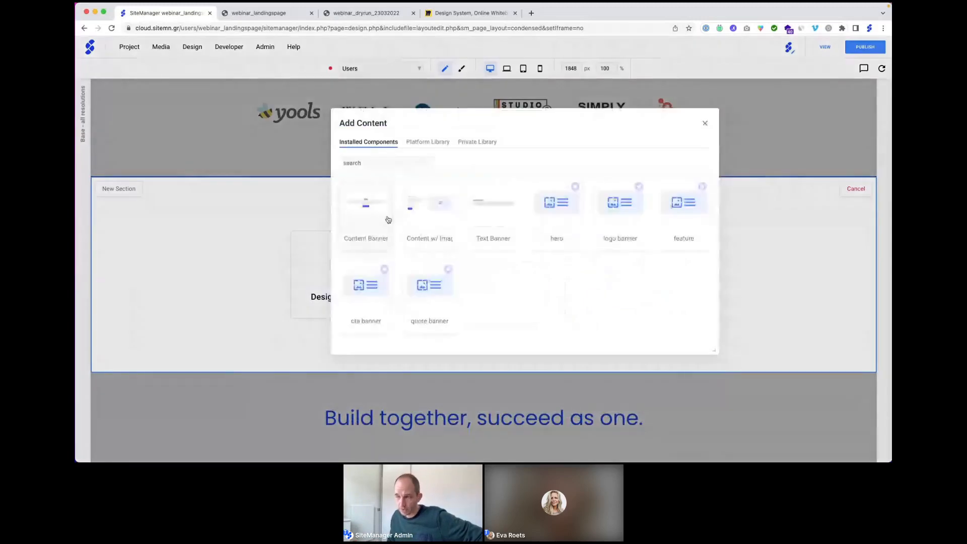
click(426, 141)
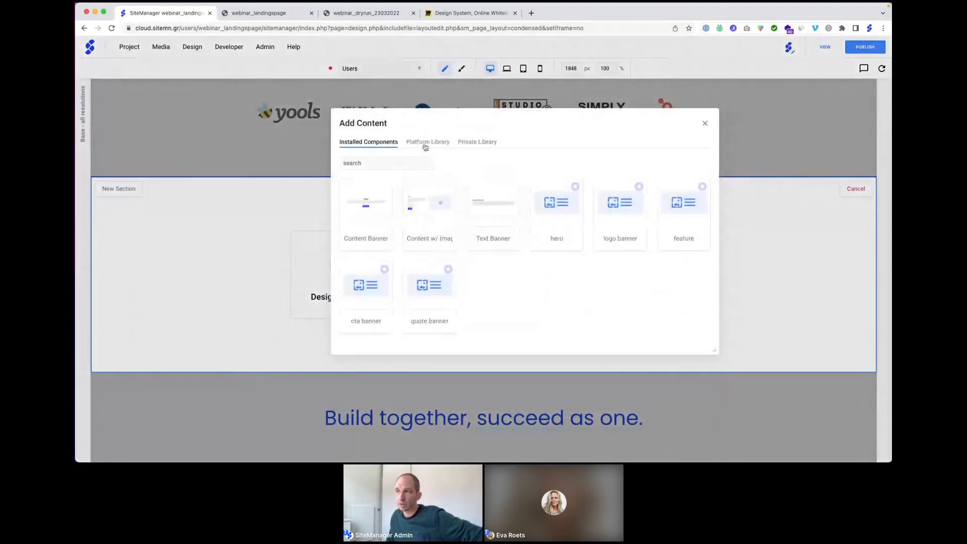
click(471, 143)
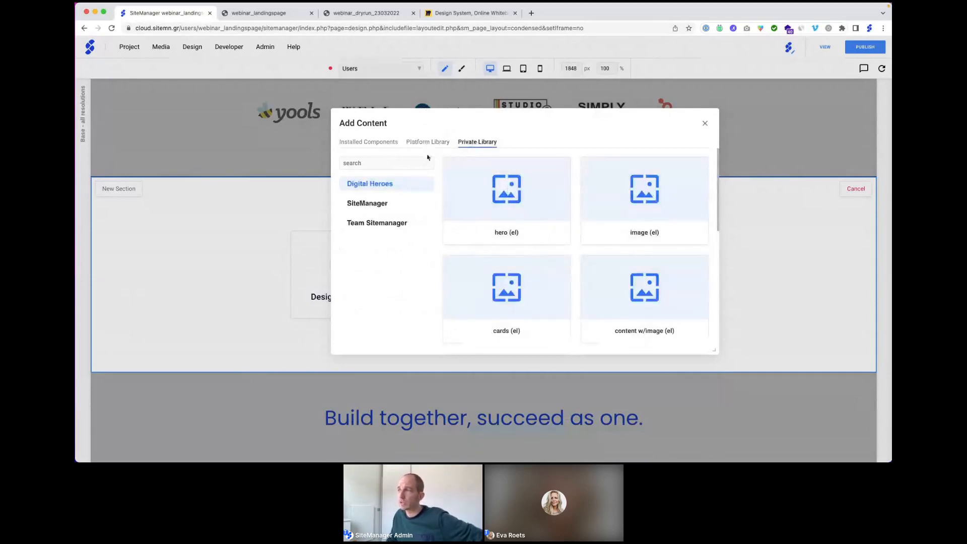
click(705, 124)
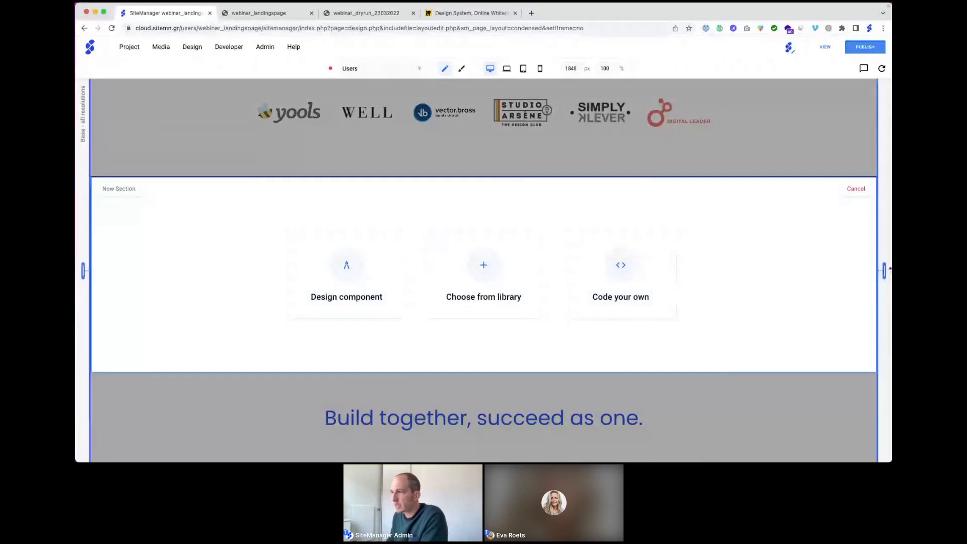
click(856, 189)
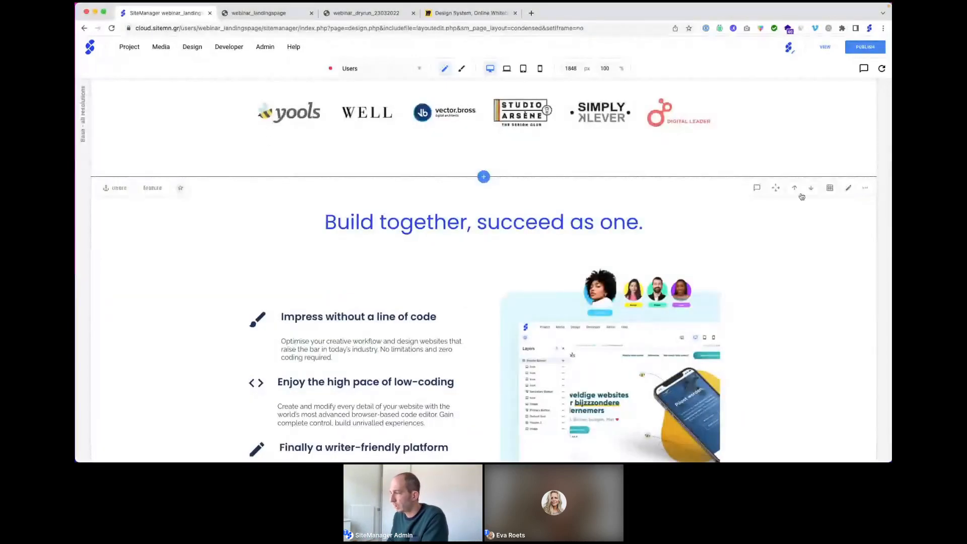
click(864, 188)
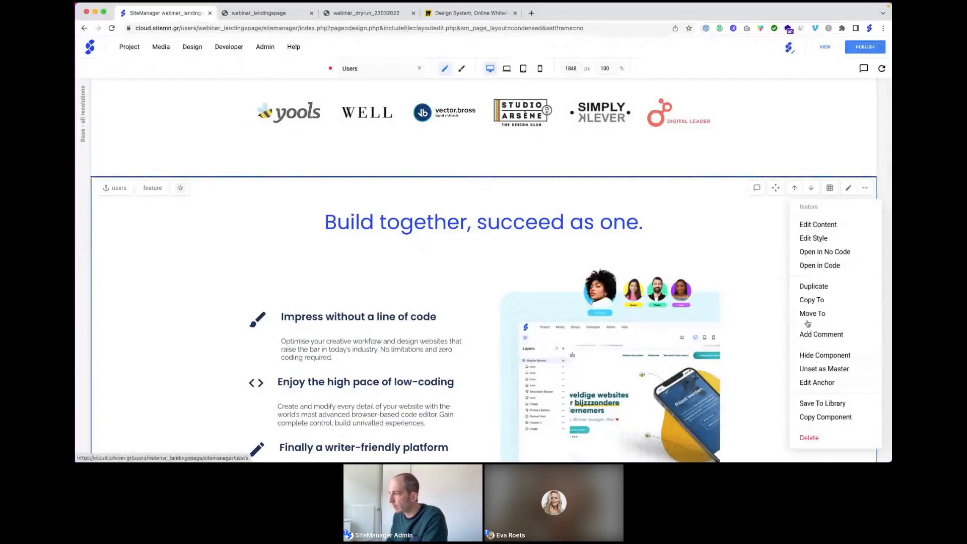
click(809, 266)
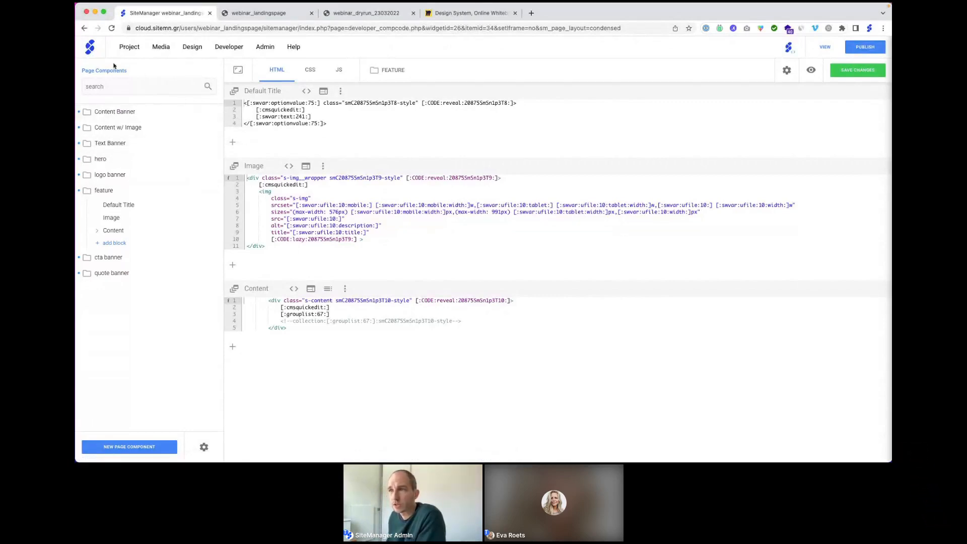
click(92, 48)
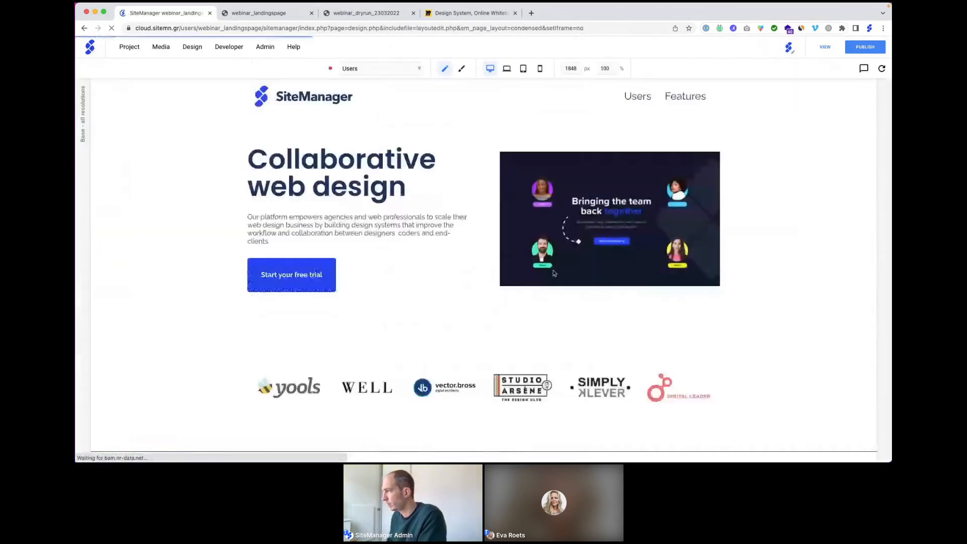
Step: Choose Save To Library from the hero section's context menu
right_click(785, 194)
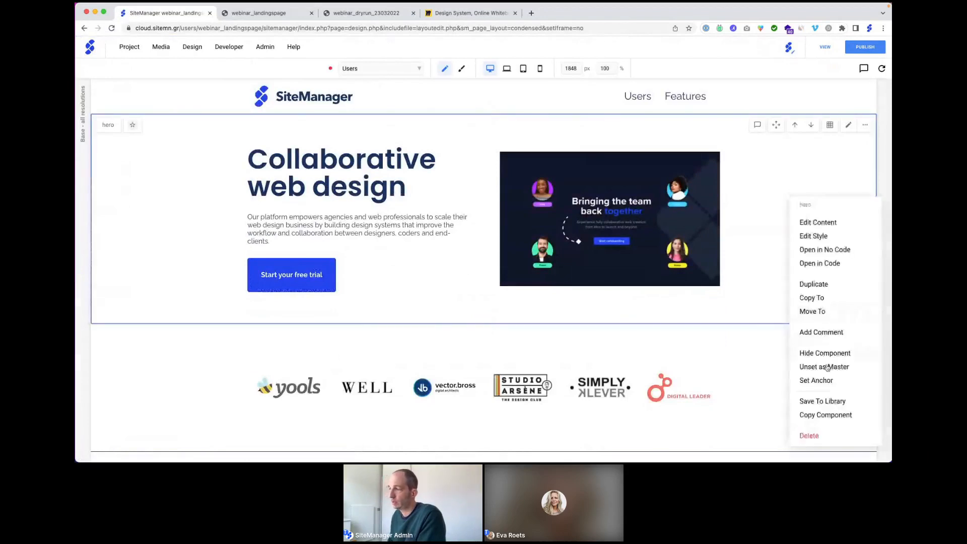
click(817, 402)
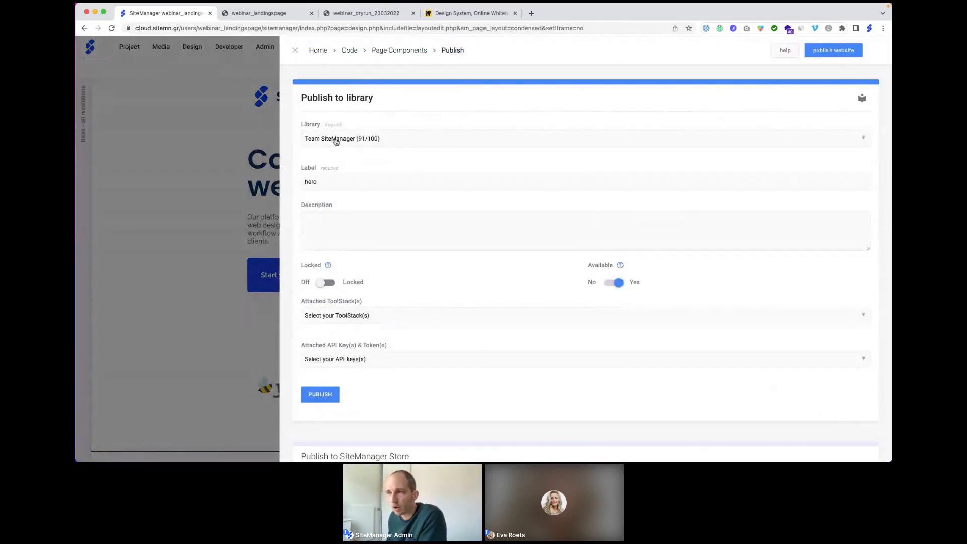
Step: Pick the Team SiteManager (91/100) library, then close the Publish form
click(337, 142)
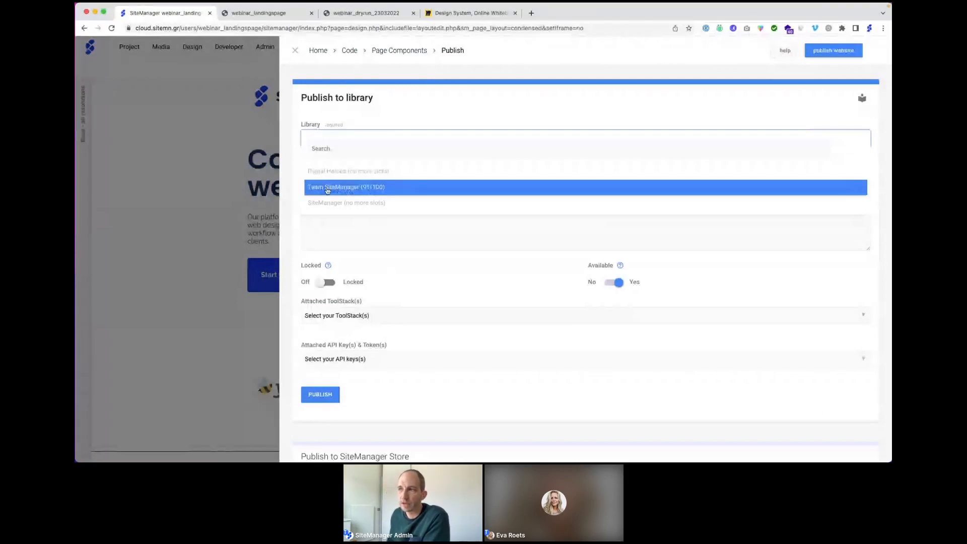
click(326, 189)
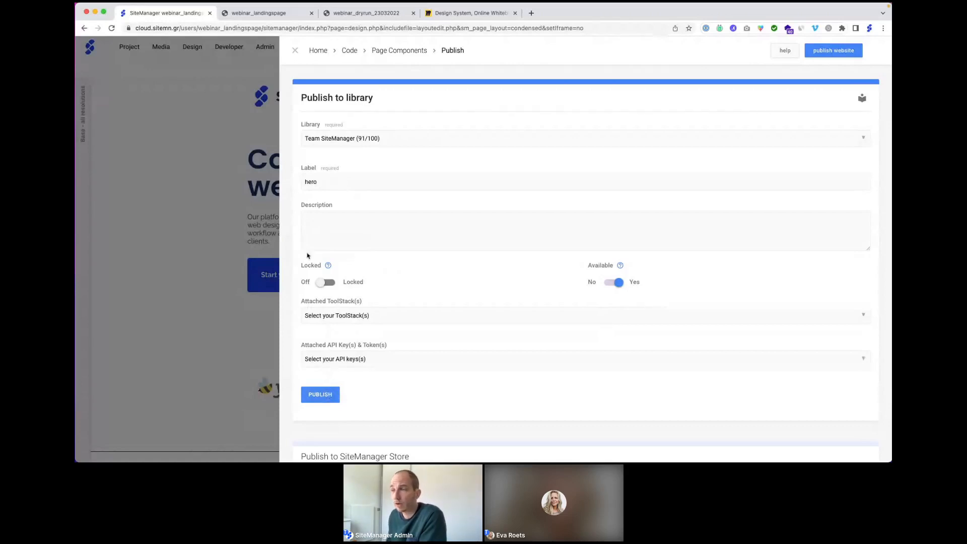
click(296, 51)
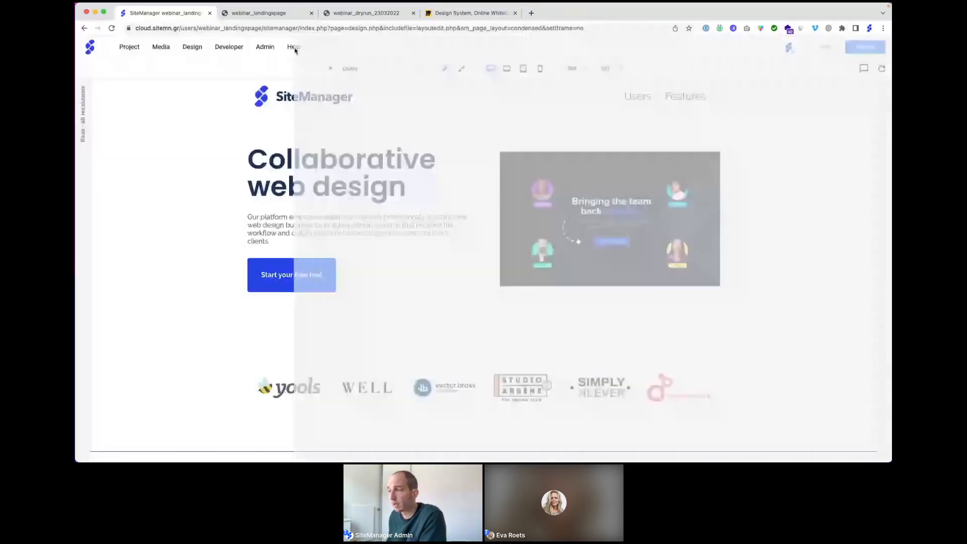
Step: Start a new section below the hero and browse the SiteManager private library components
click(484, 324)
click(483, 322)
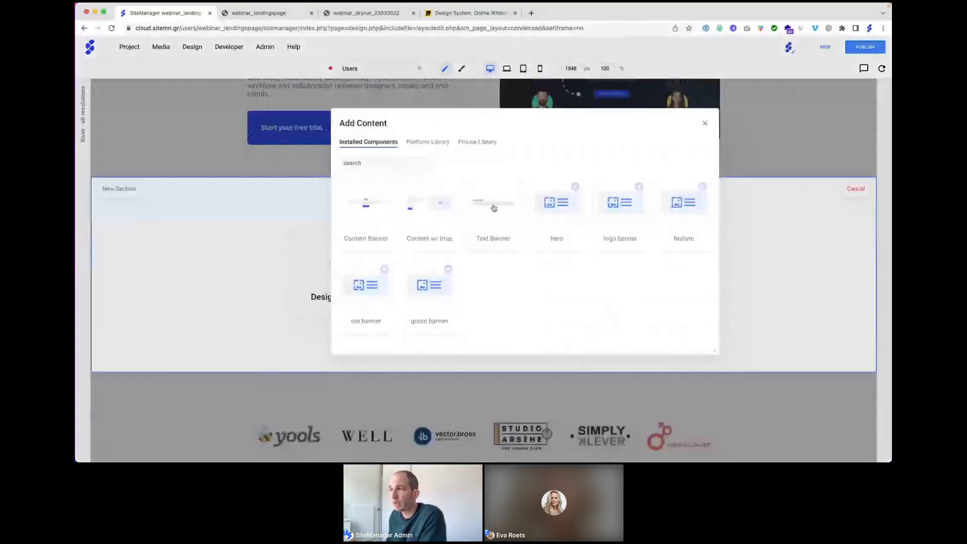
click(477, 142)
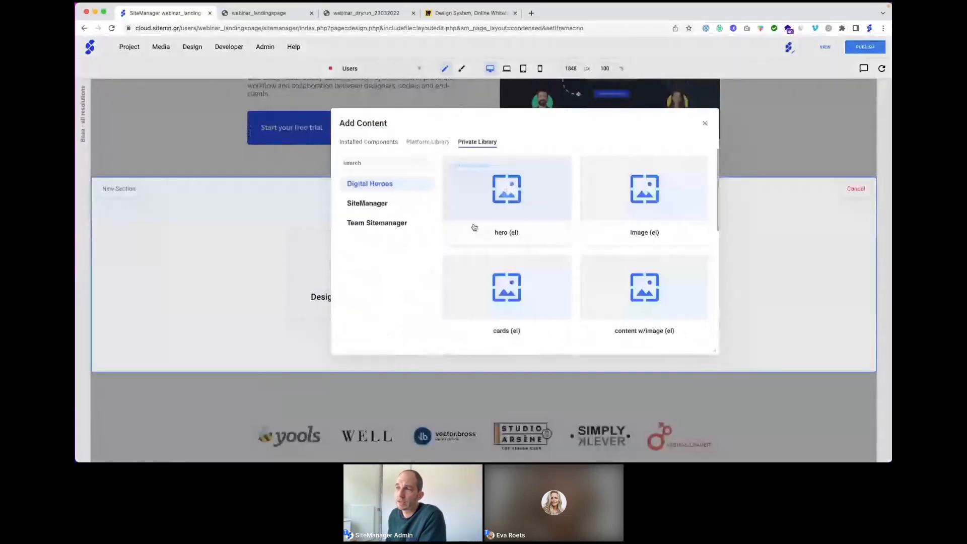
click(367, 203)
scroll(581, 203, down, 2)
scroll(581, 203, down, 3)
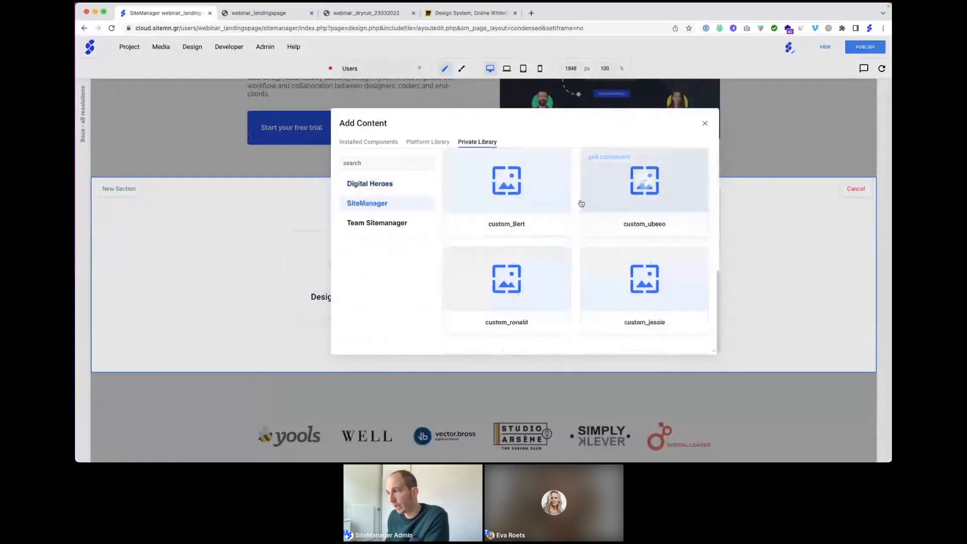
scroll(581, 203, up, 4)
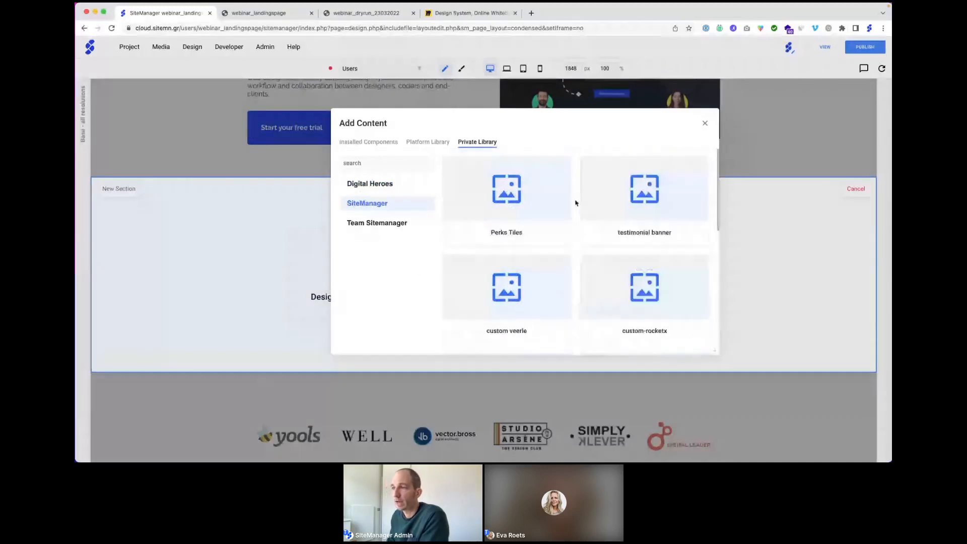
Step: Browse the Team SiteManager library components, then close the library and cancel the empty section
click(387, 223)
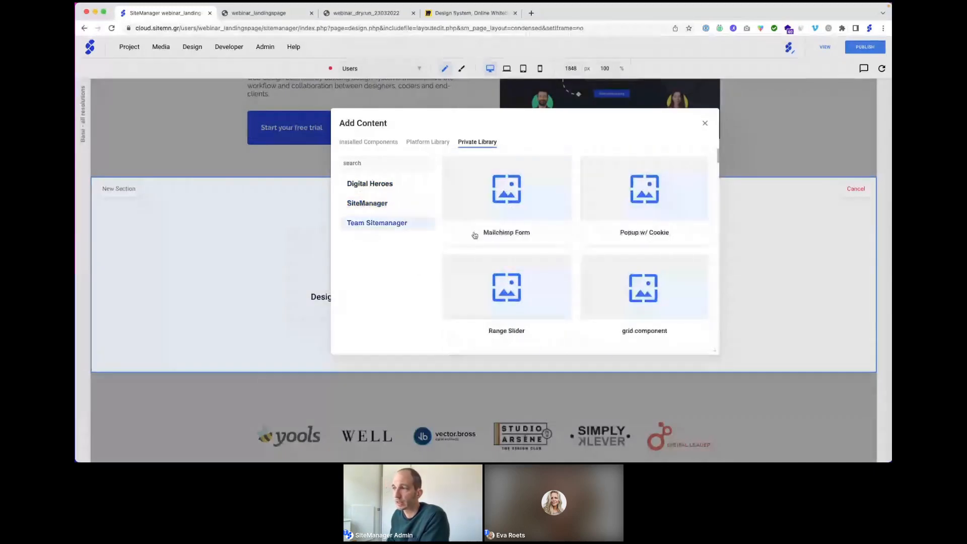
scroll(549, 237, down, 3)
scroll(549, 237, down, 3)
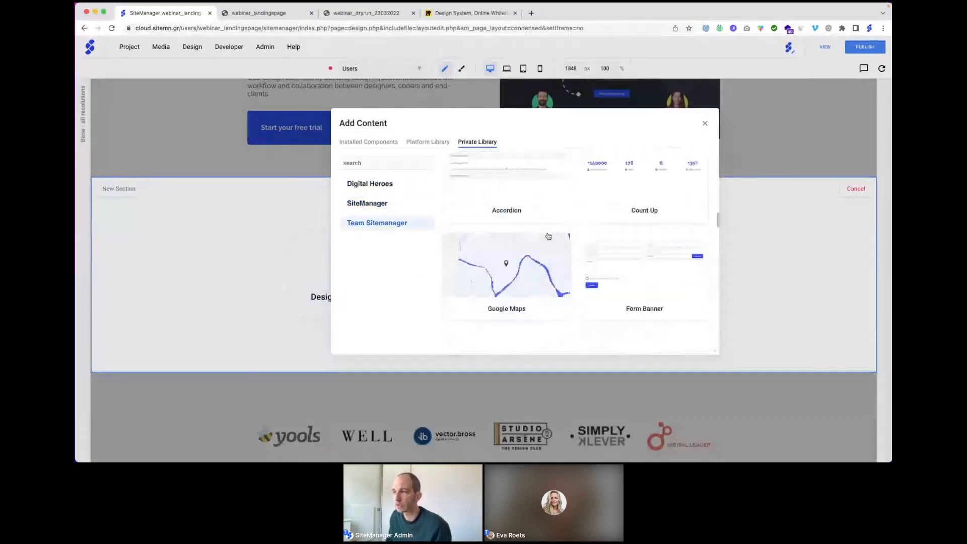
scroll(548, 237, down, 3)
scroll(547, 235, down, 3)
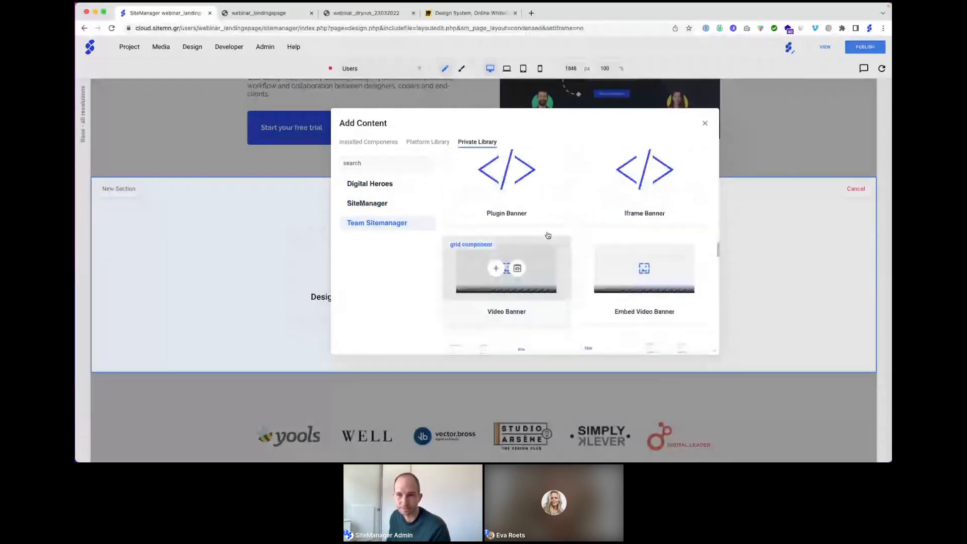
scroll(548, 234, up, 8)
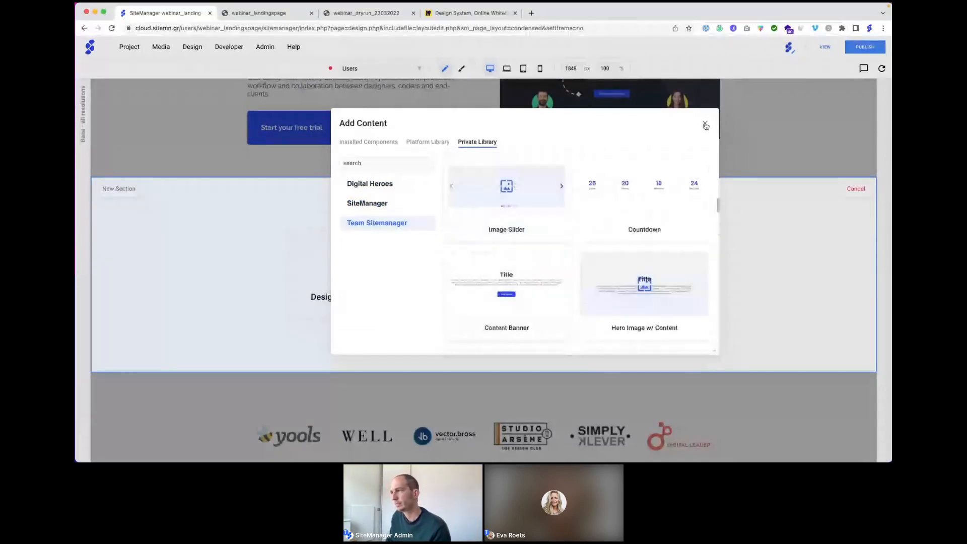
click(705, 123)
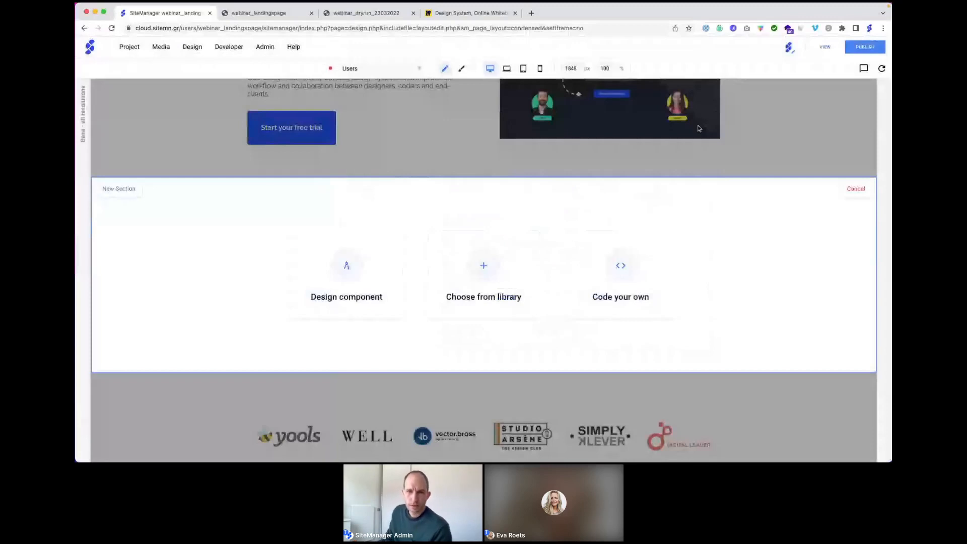
click(856, 189)
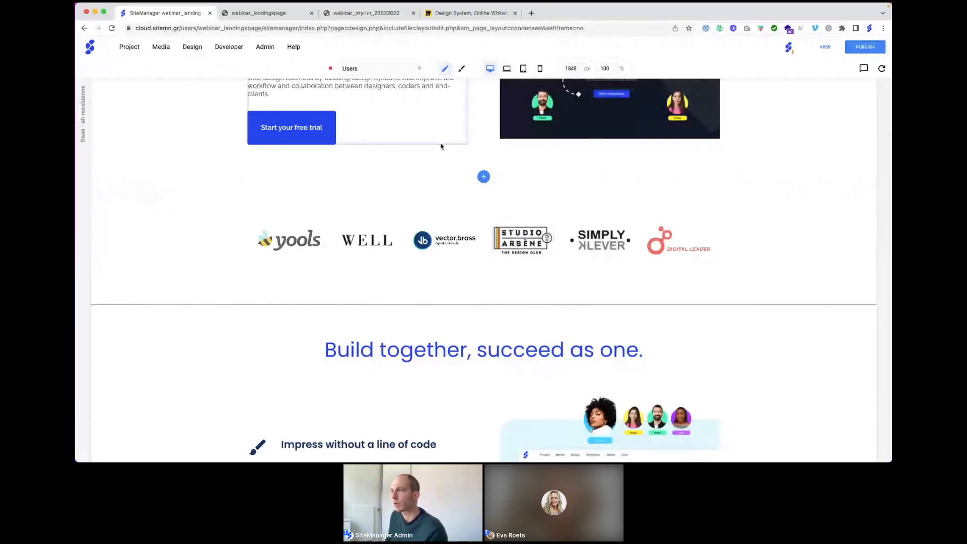
Step: Scroll up to the hero section and open its layout (container 1140, gutter 15, gap 75)
scroll(440, 147, up, 1)
scroll(440, 146, up, 5)
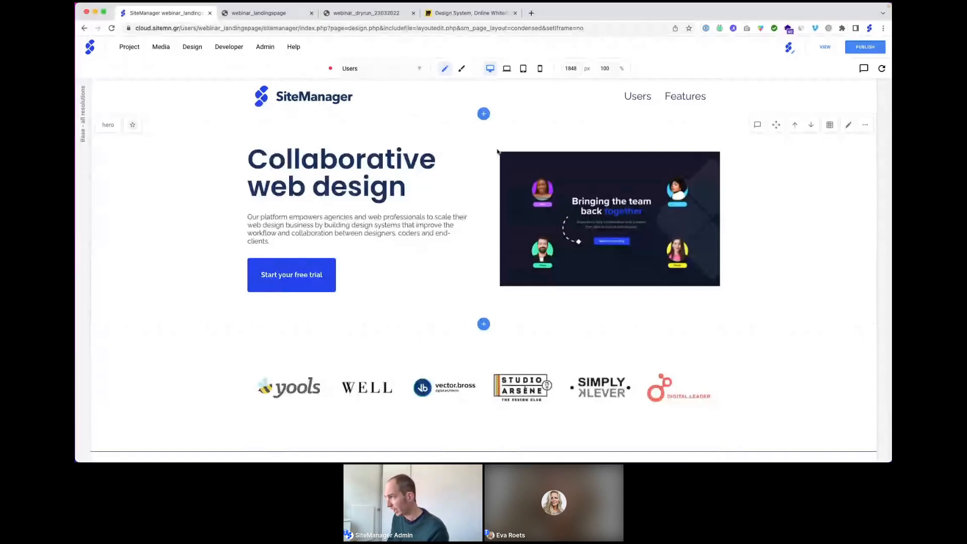
click(831, 126)
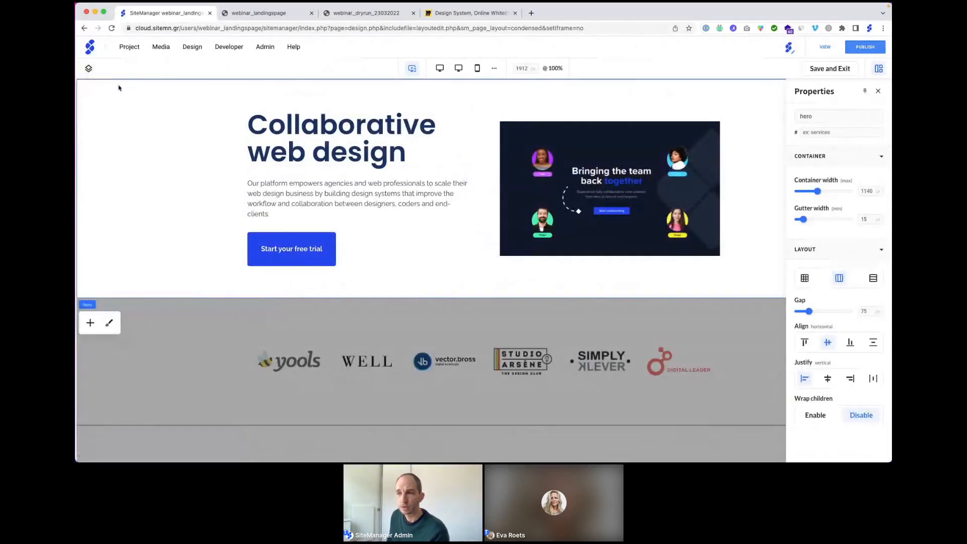
Step: Open the hero's Banner Settings > Background and expand the Background Image options
click(109, 323)
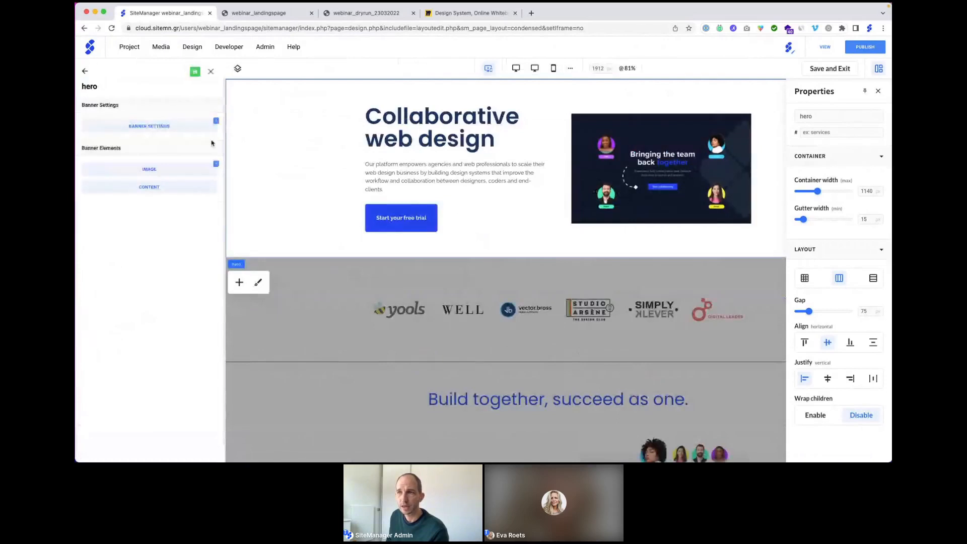
click(171, 129)
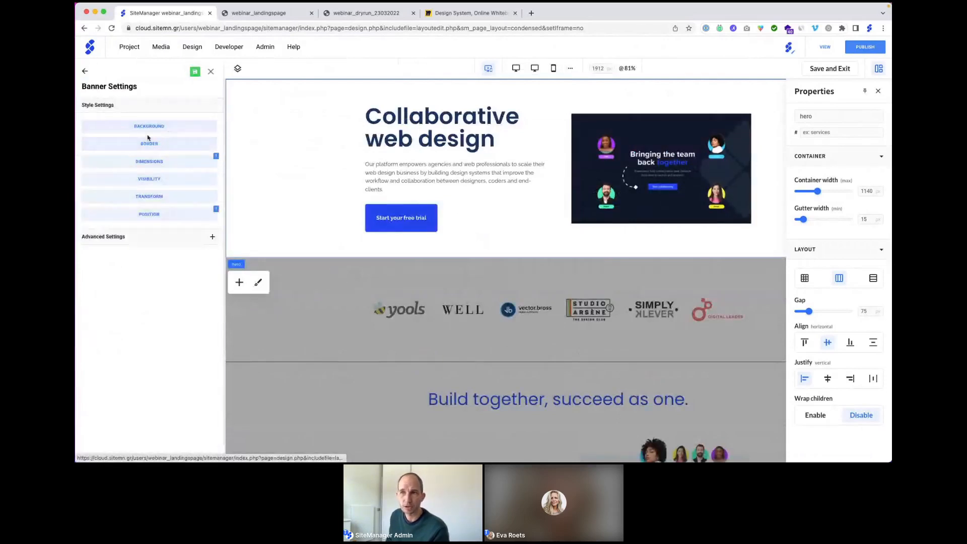
click(149, 127)
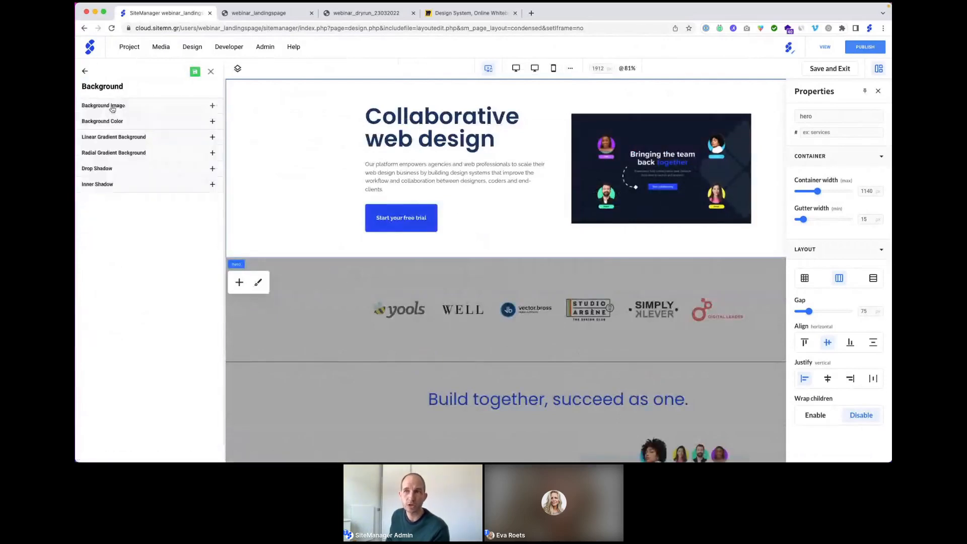
click(110, 106)
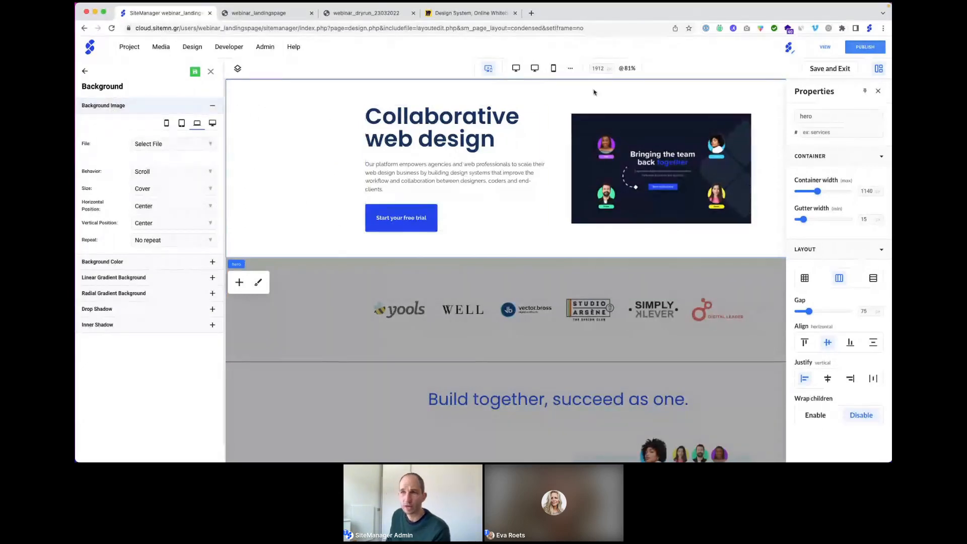
Step: Check the Select File list and Design menu, closing both without changing anything
click(159, 146)
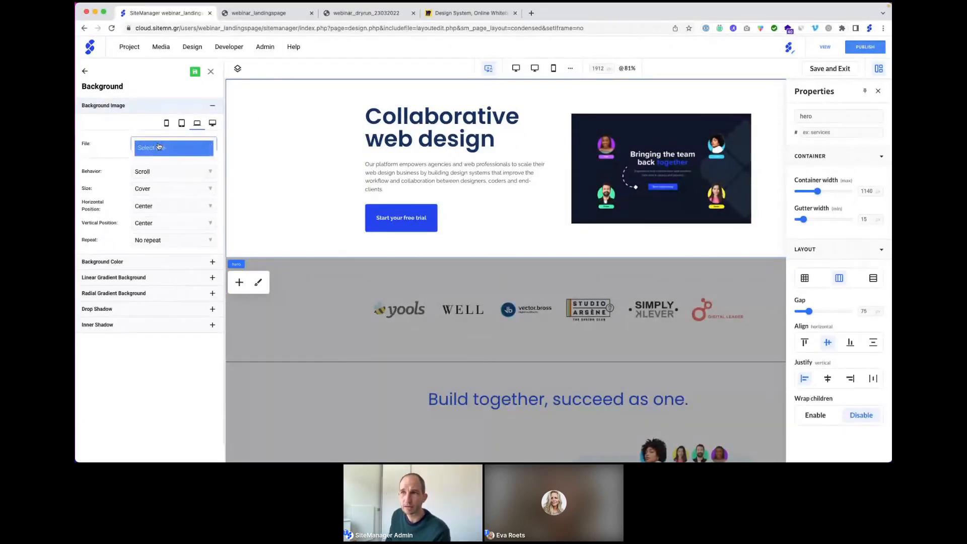
click(144, 131)
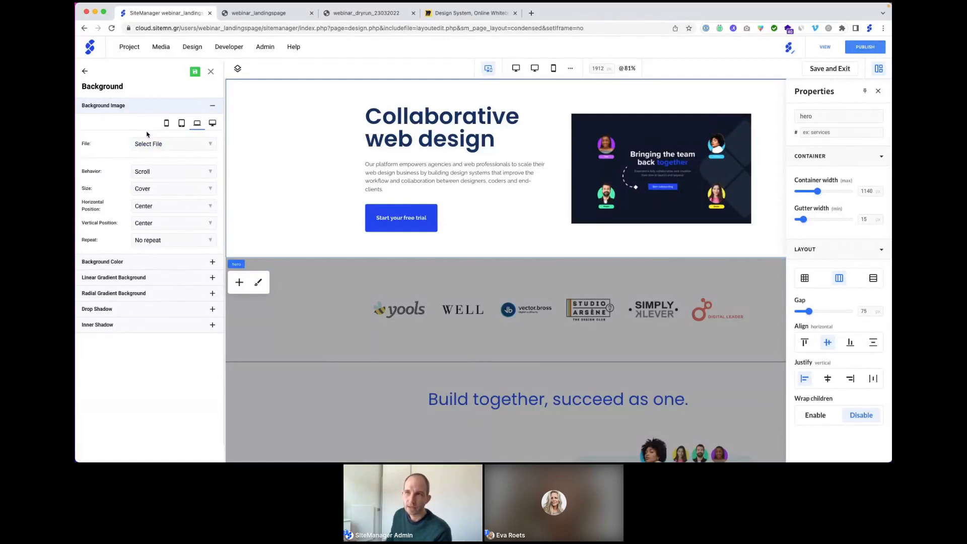
click(196, 48)
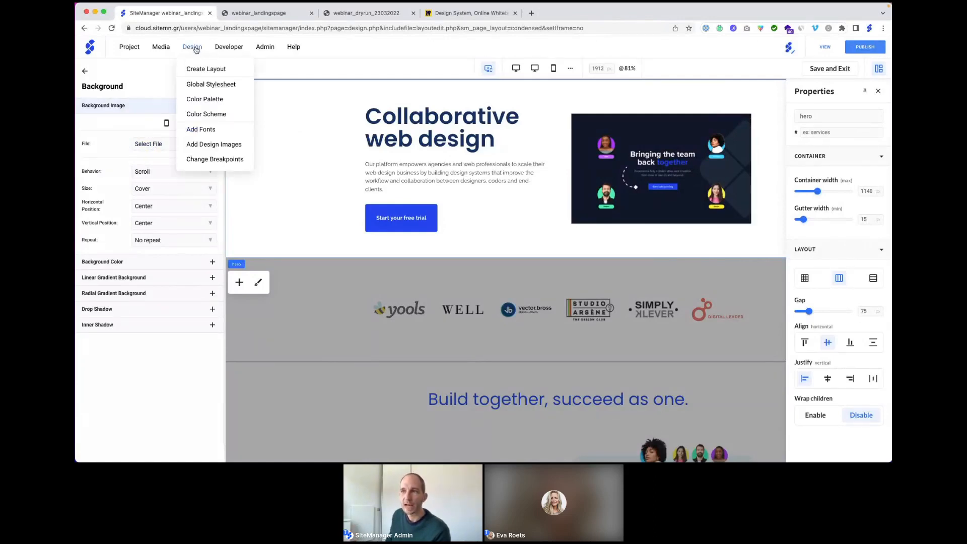
click(207, 148)
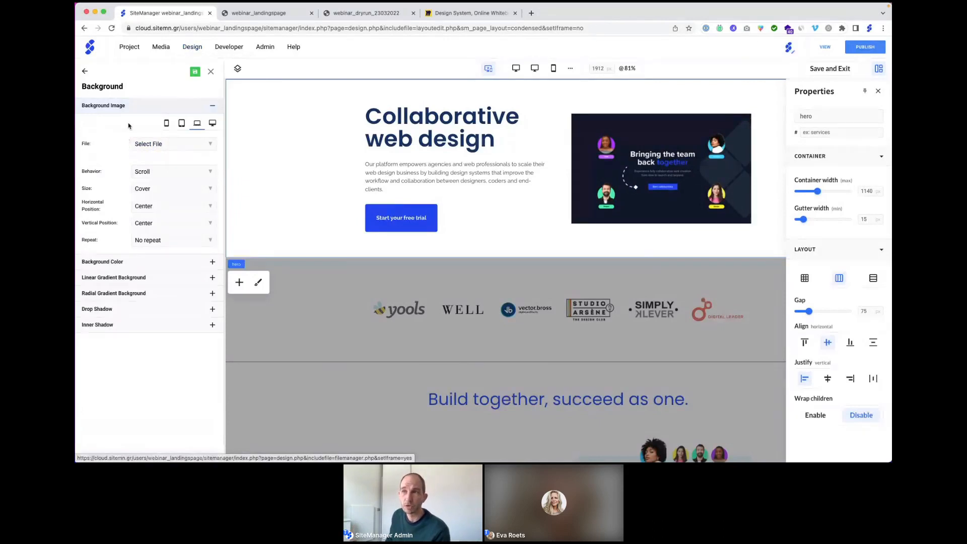
mouse_move(189, 54)
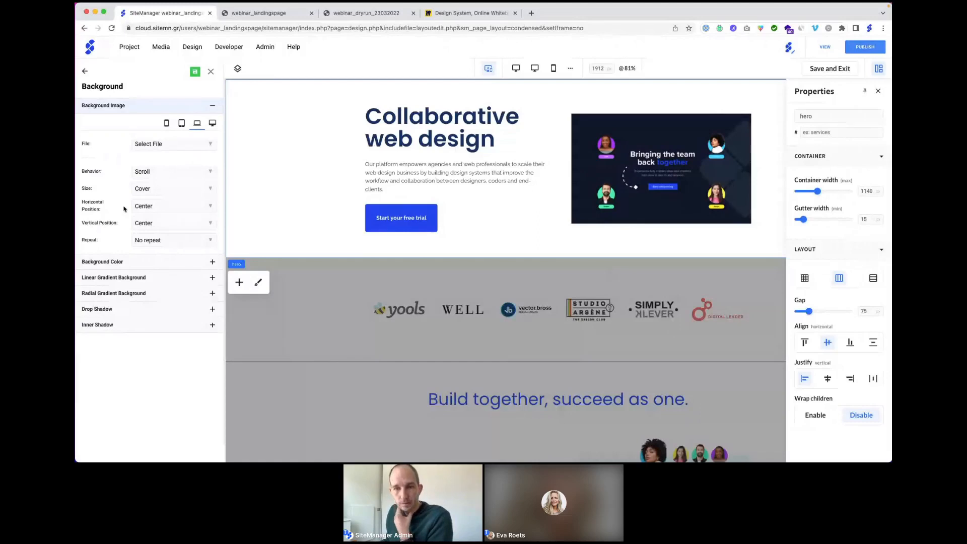
Step: Add a Fade Up reveal effect (600 ms, Ease Out) to the hero image
click(211, 72)
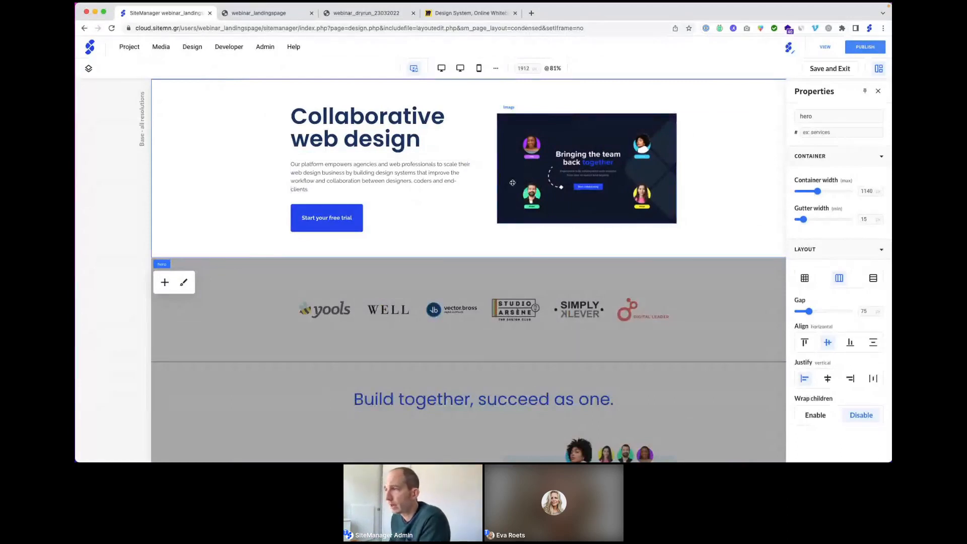
click(548, 159)
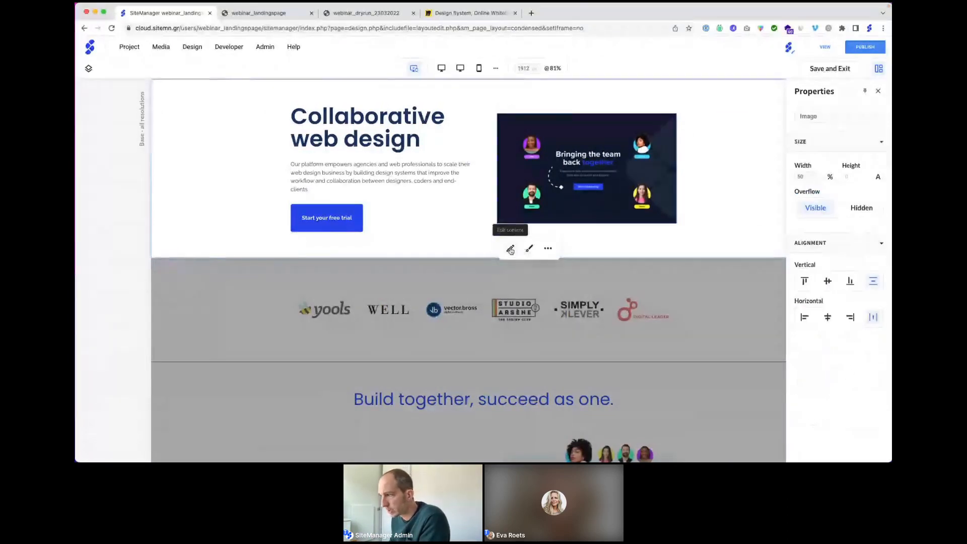
click(529, 250)
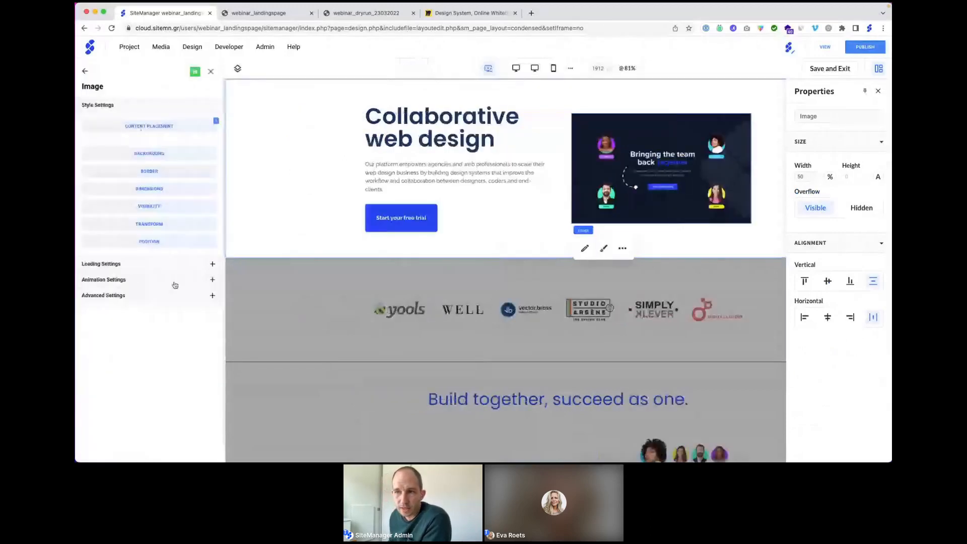
click(109, 280)
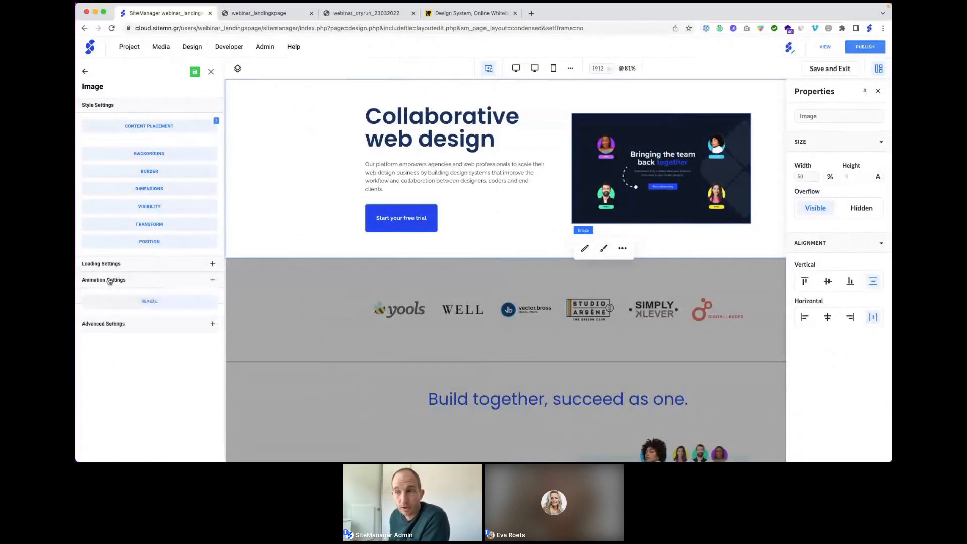
click(148, 304)
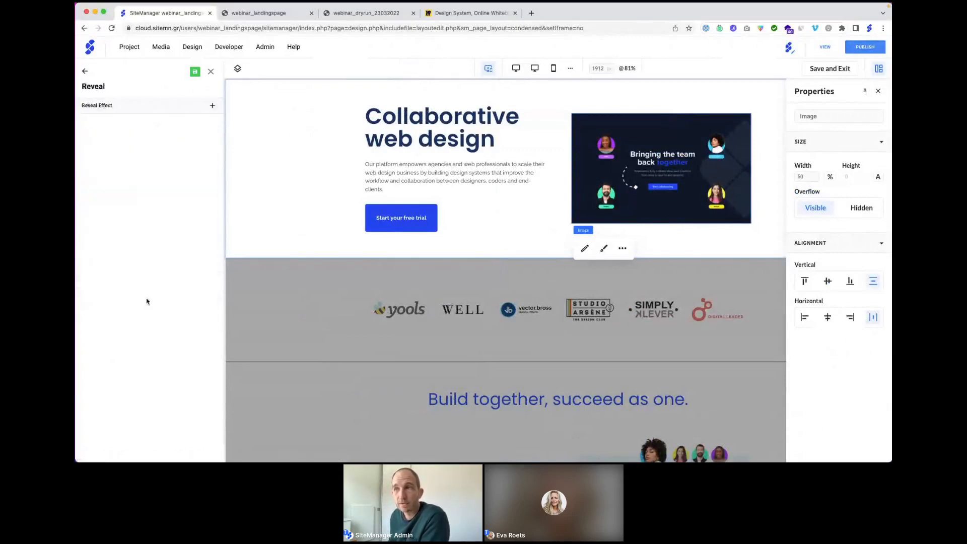
click(213, 107)
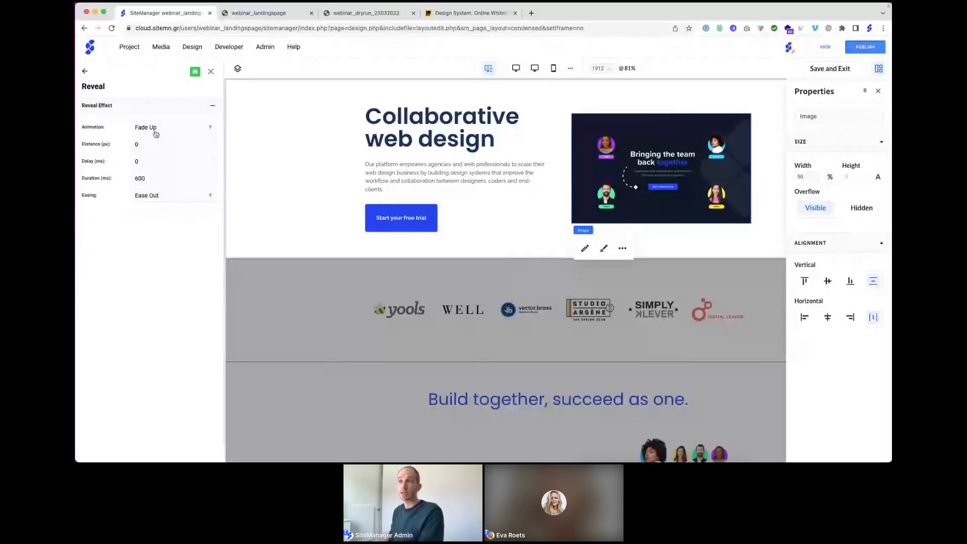
click(211, 71)
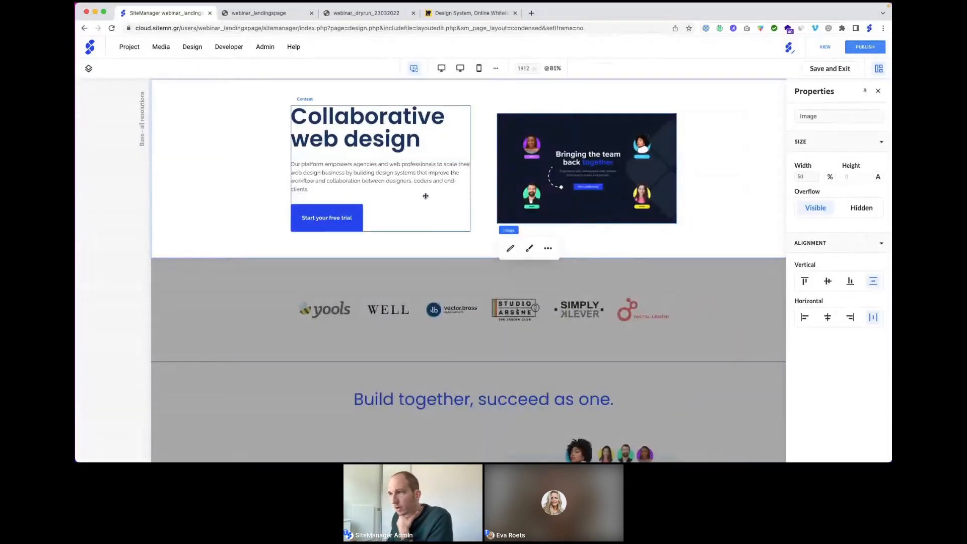
Step: Select the hero section and browse the Images blocks, closing the list without adding one
scroll(197, 150, up, 1)
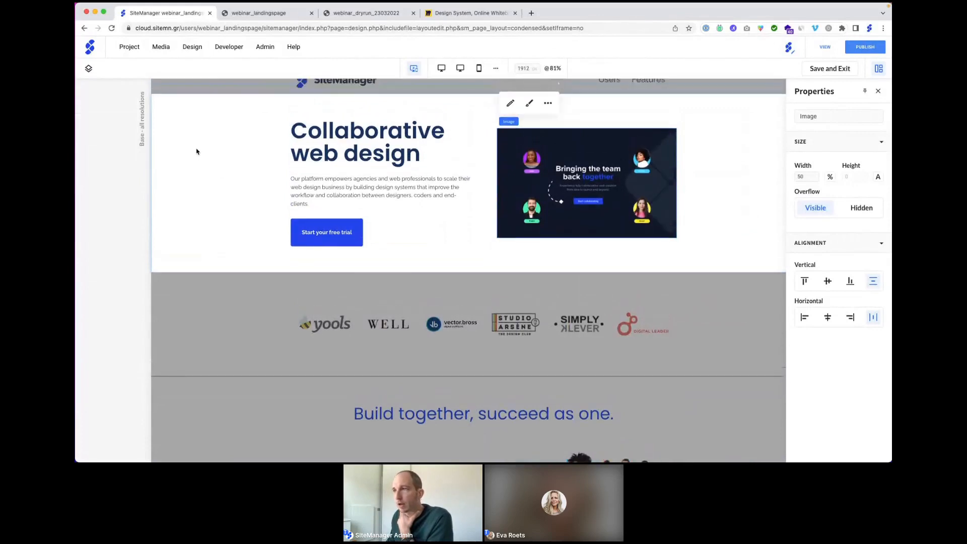
click(229, 150)
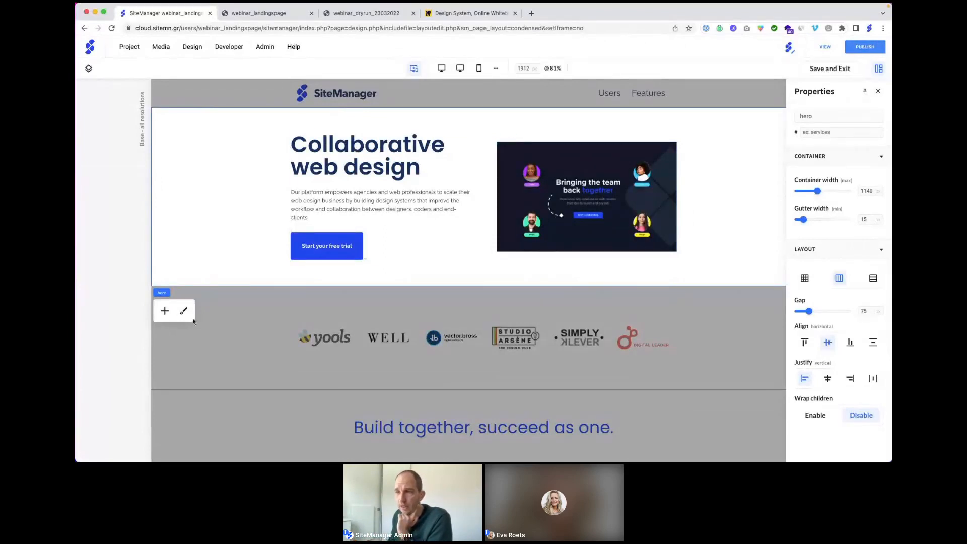
click(166, 311)
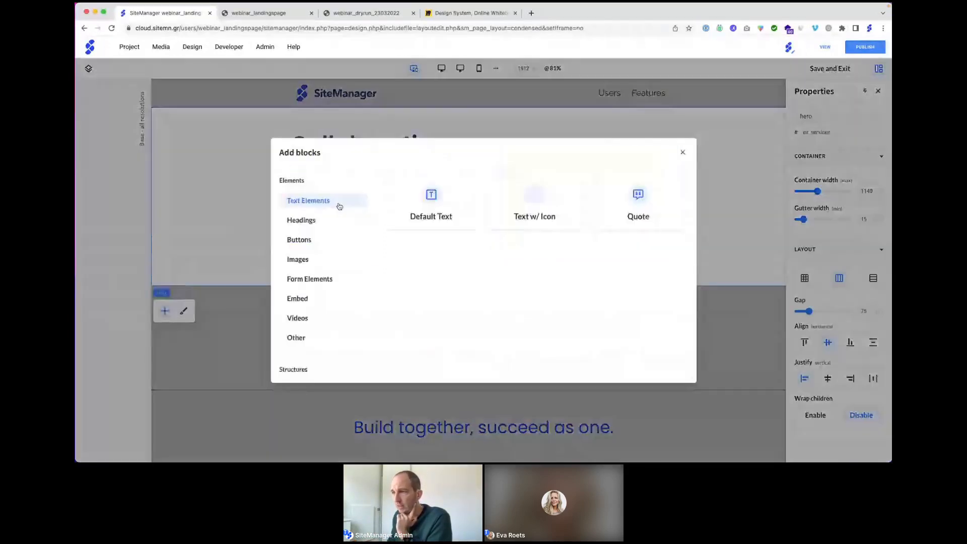
click(357, 259)
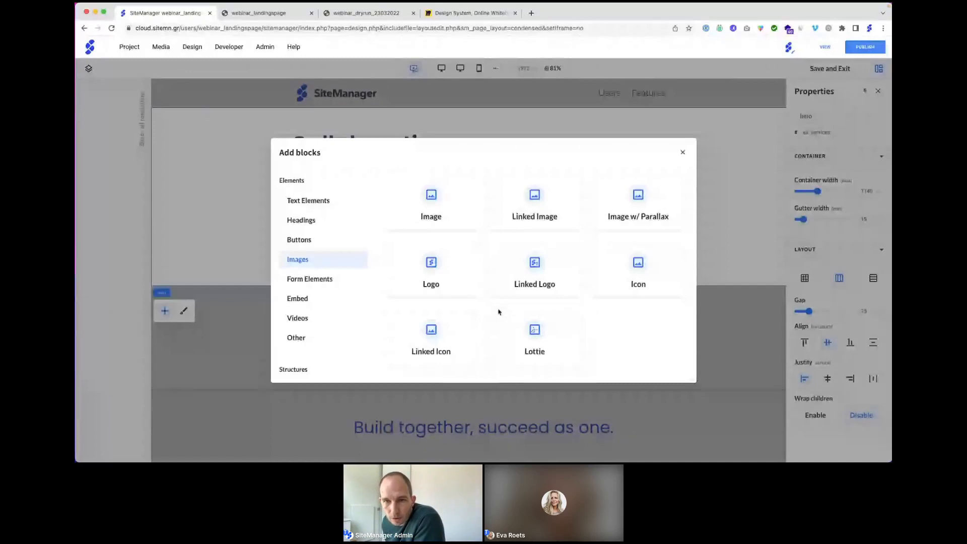
click(685, 153)
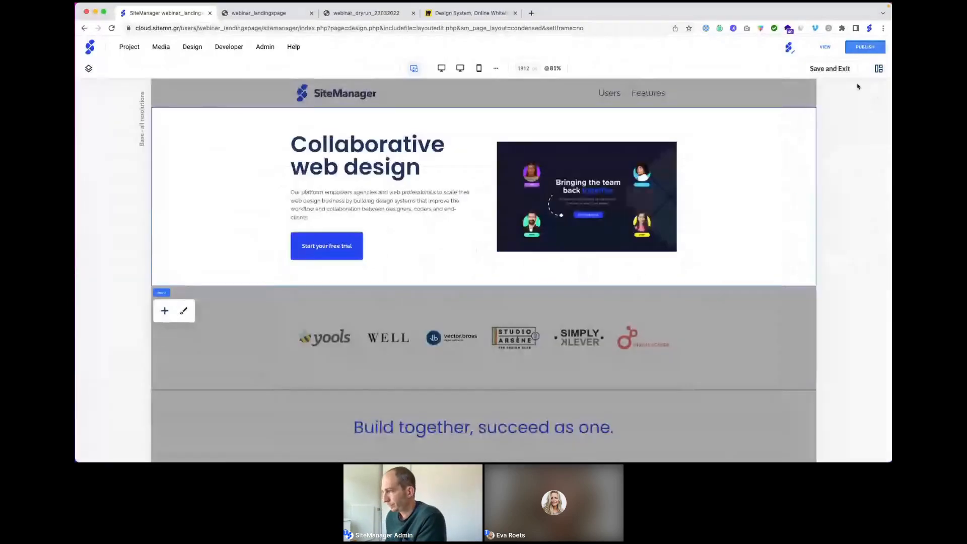
Step: Save and exit the layout editor, then start a new section below the logo banner
click(817, 74)
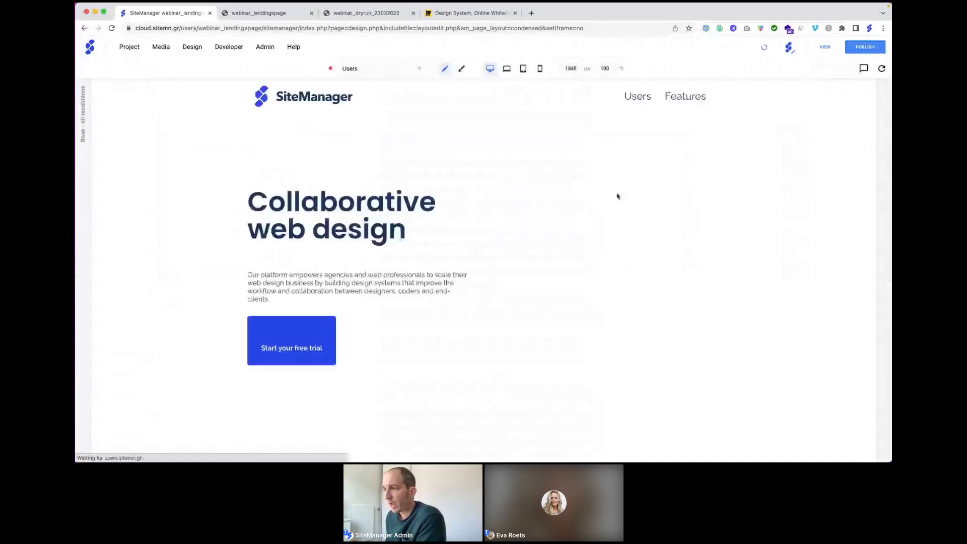
scroll(595, 211, down, 3)
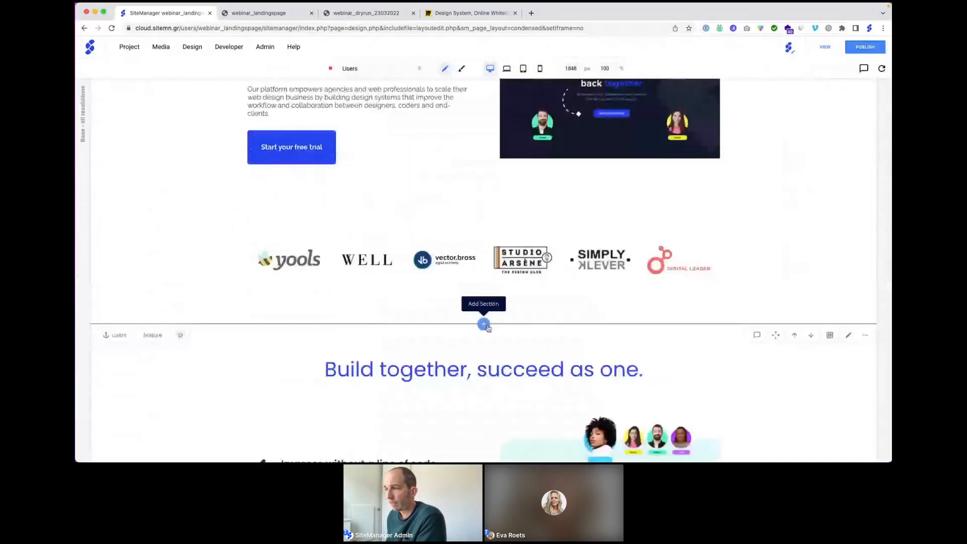
click(483, 324)
Step: Browse the Platform Library's Form Banners, then close the library and cancel the empty section
click(487, 282)
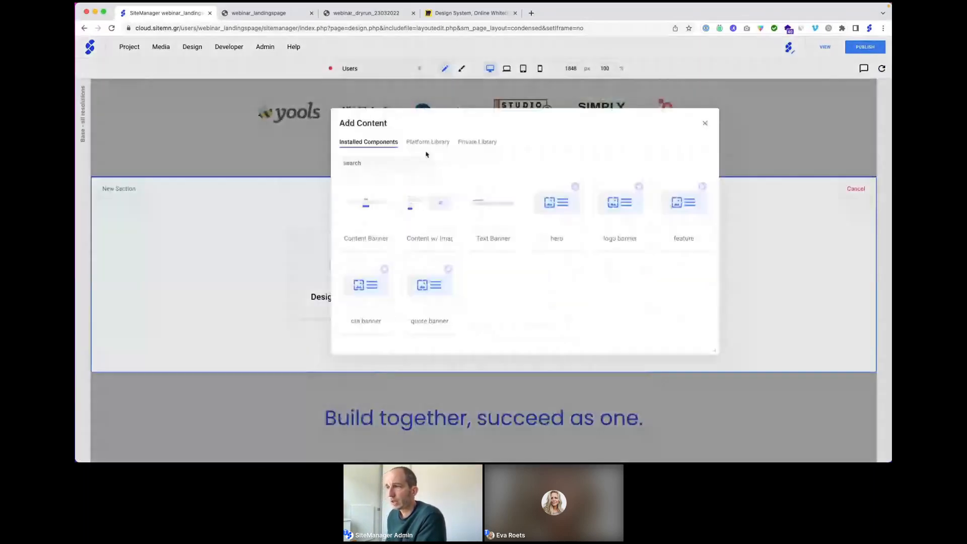
click(427, 144)
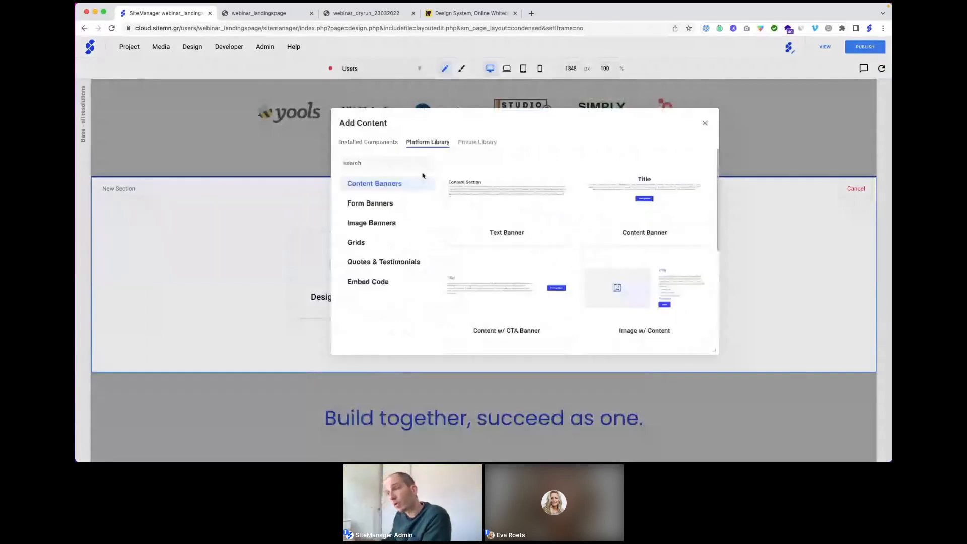
click(376, 203)
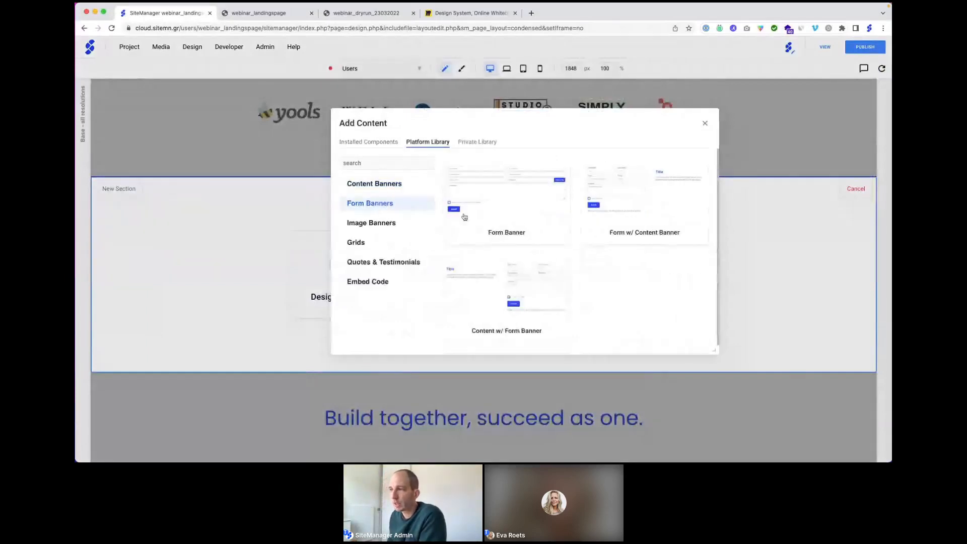
mouse_move(498, 209)
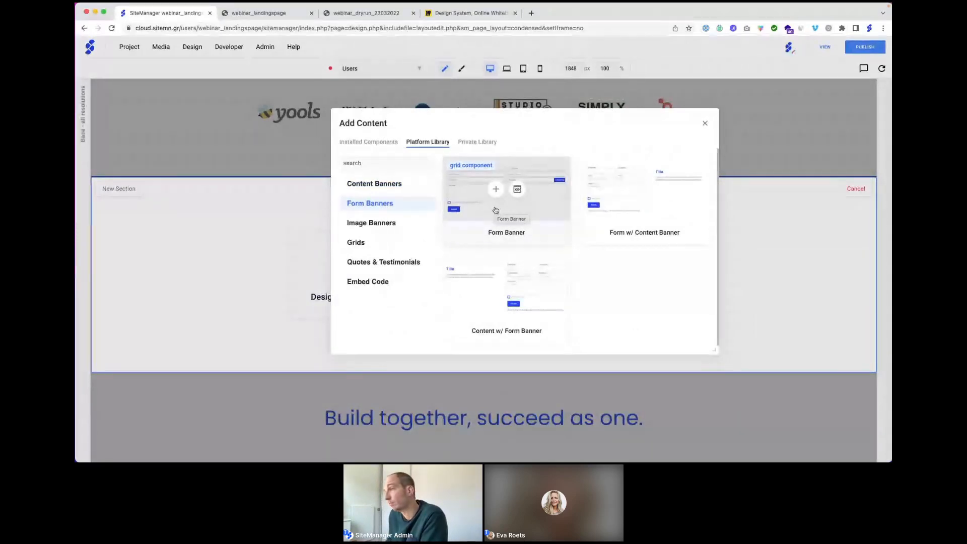
click(705, 123)
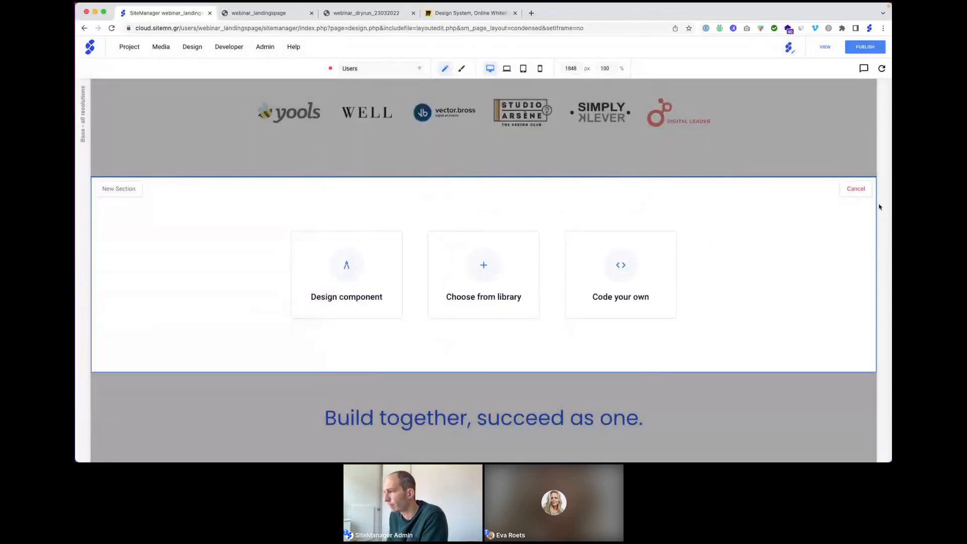
click(856, 189)
Step: Open the footer sign-up form's settings and view its Default Mail form action
scroll(536, 306, down, 20)
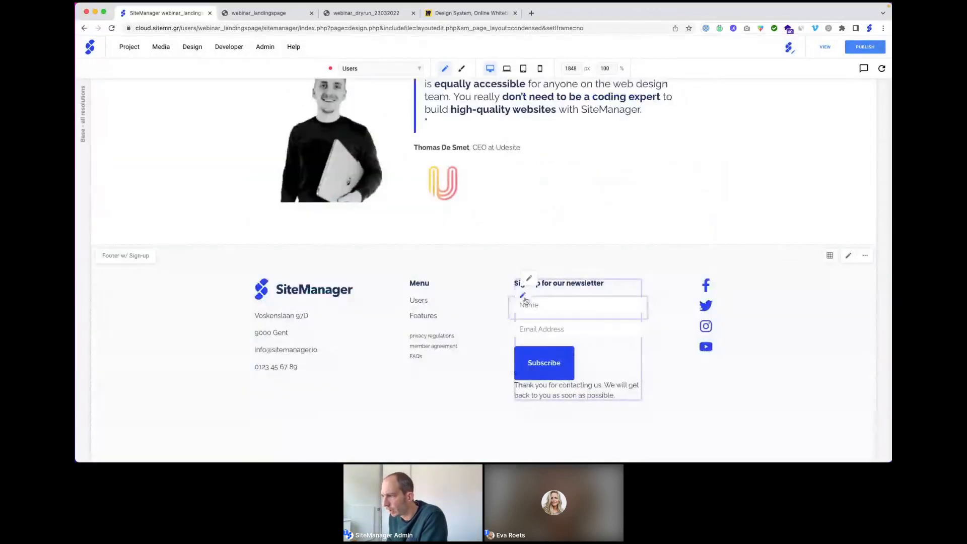
click(529, 278)
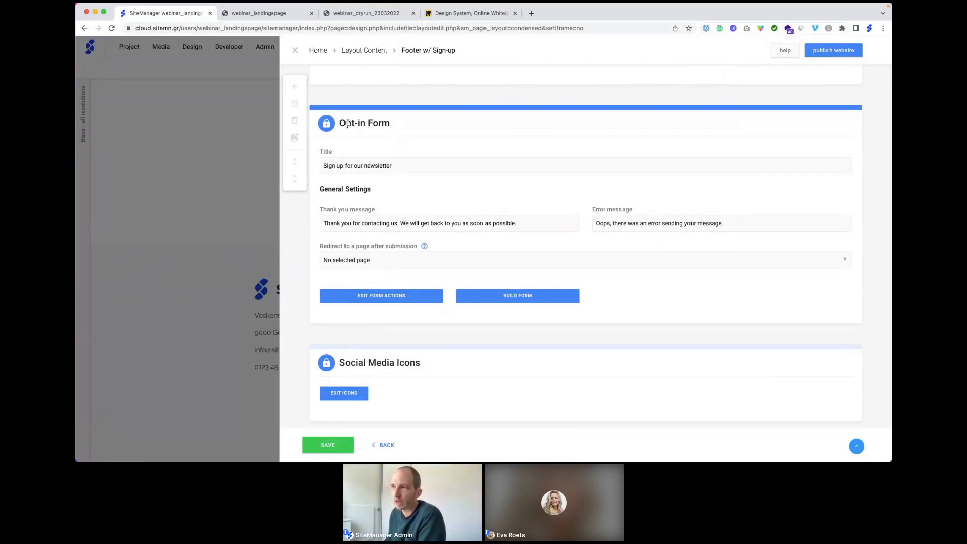
scroll(361, 101, up, 3)
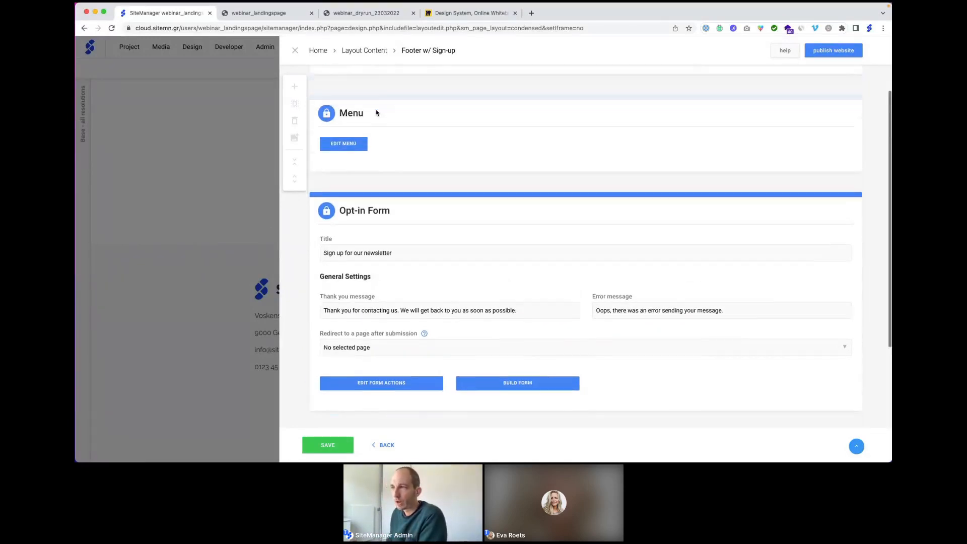
scroll(363, 120, up, 1)
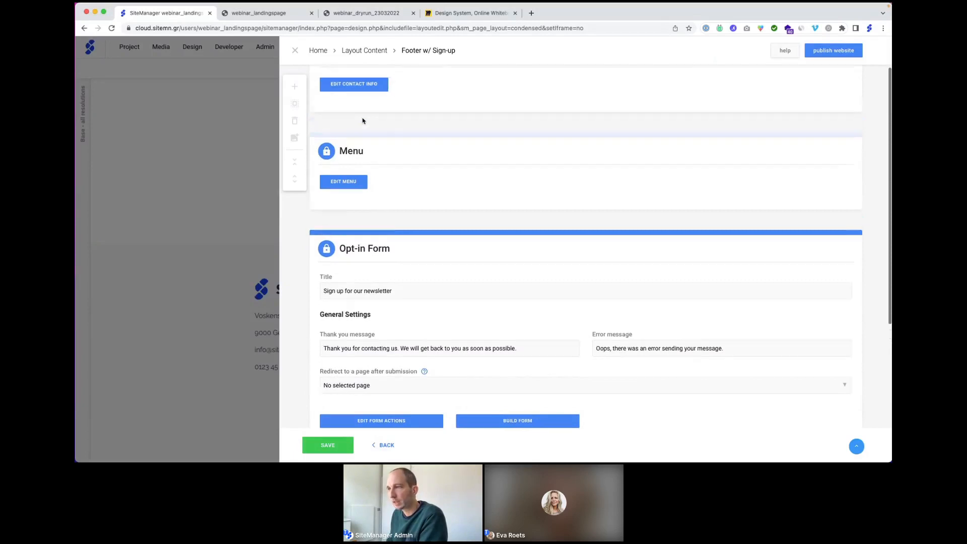
scroll(363, 121, down, 5)
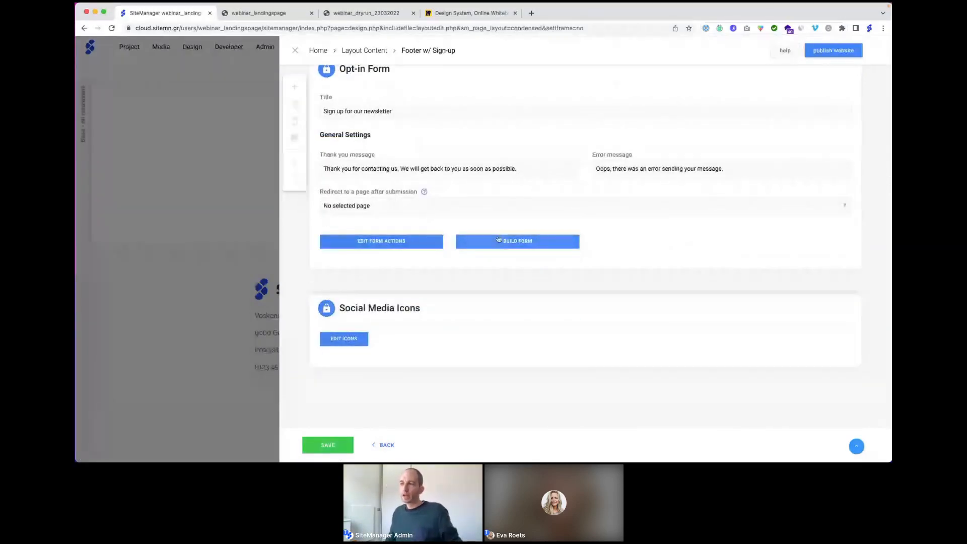
click(392, 244)
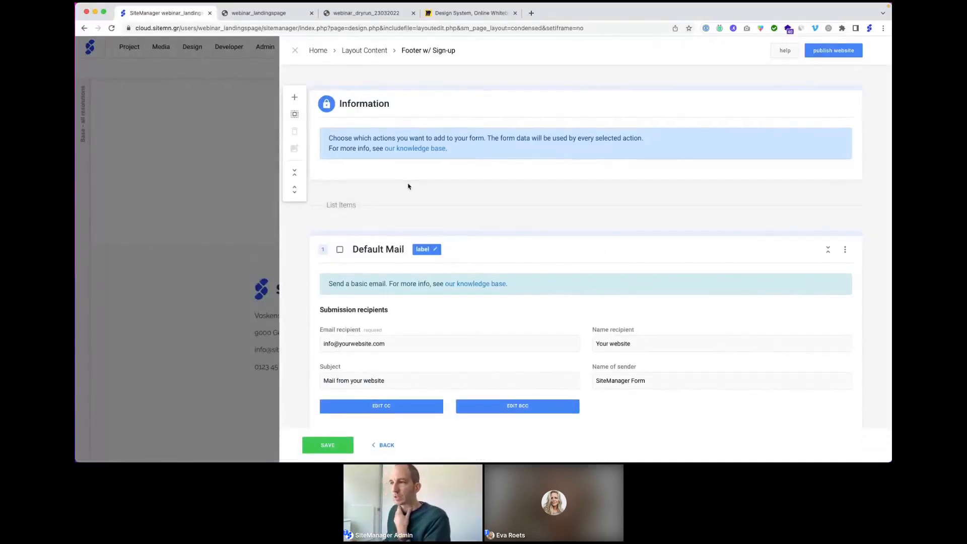
Step: Browse the submission action types without adding one, then go back to the sign-up settings
scroll(408, 187, down, 3)
scroll(382, 151, down, 1)
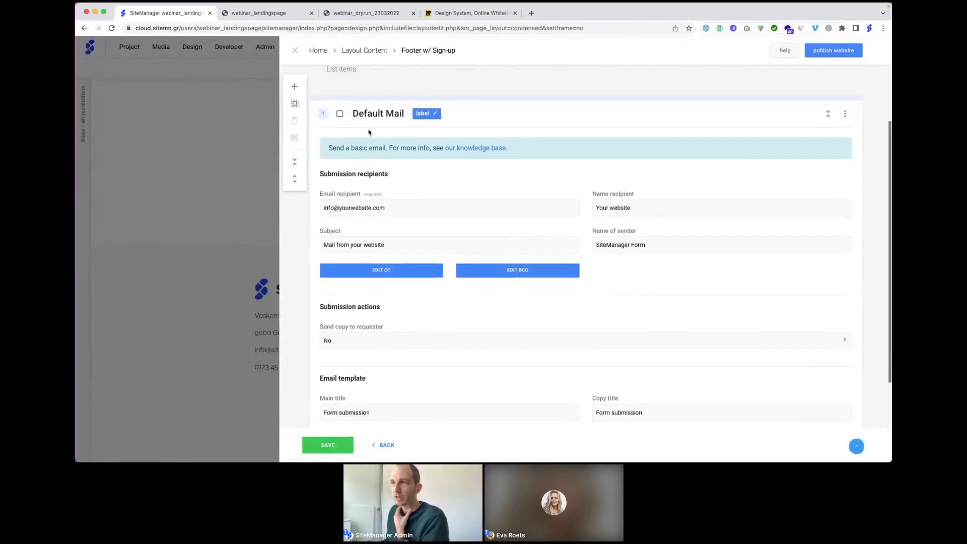
click(294, 86)
click(556, 102)
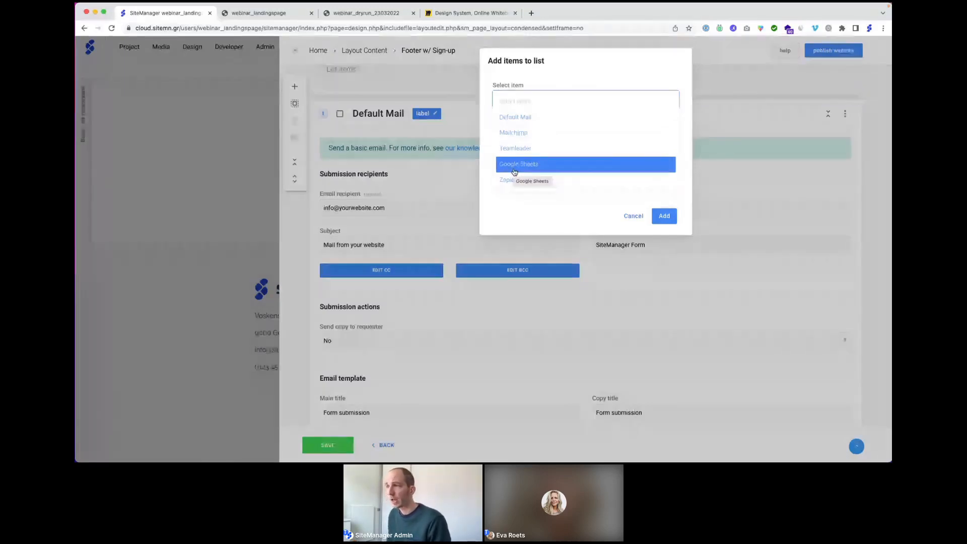
scroll(523, 172, down, 2)
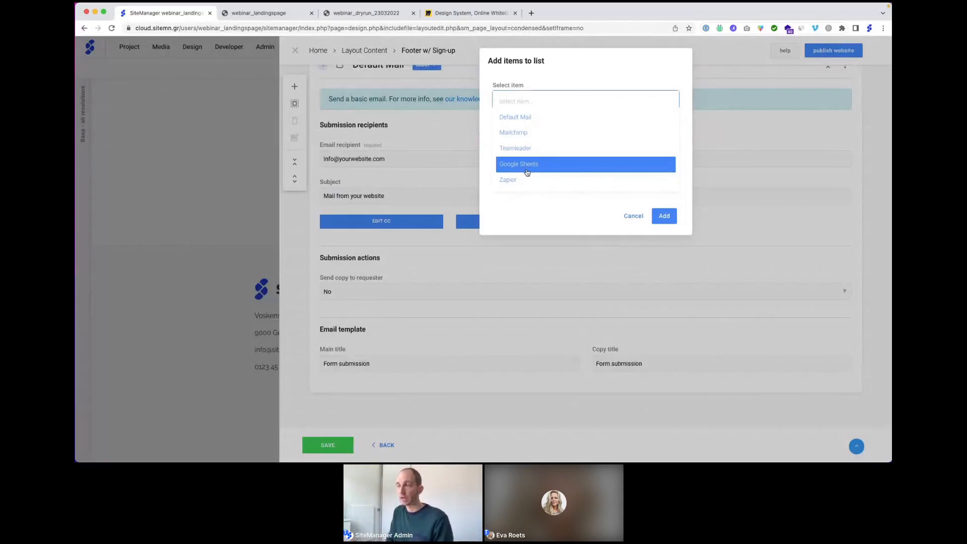
click(462, 134)
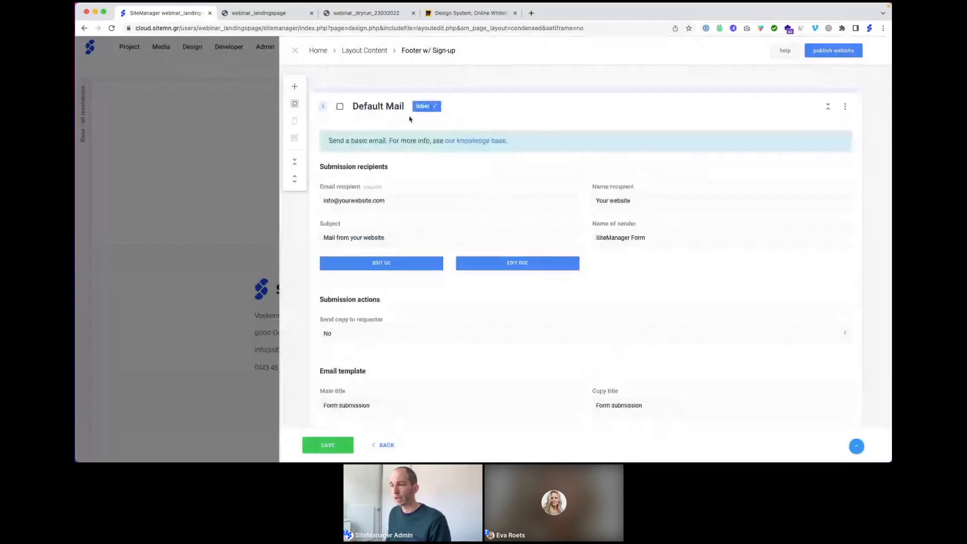
click(388, 444)
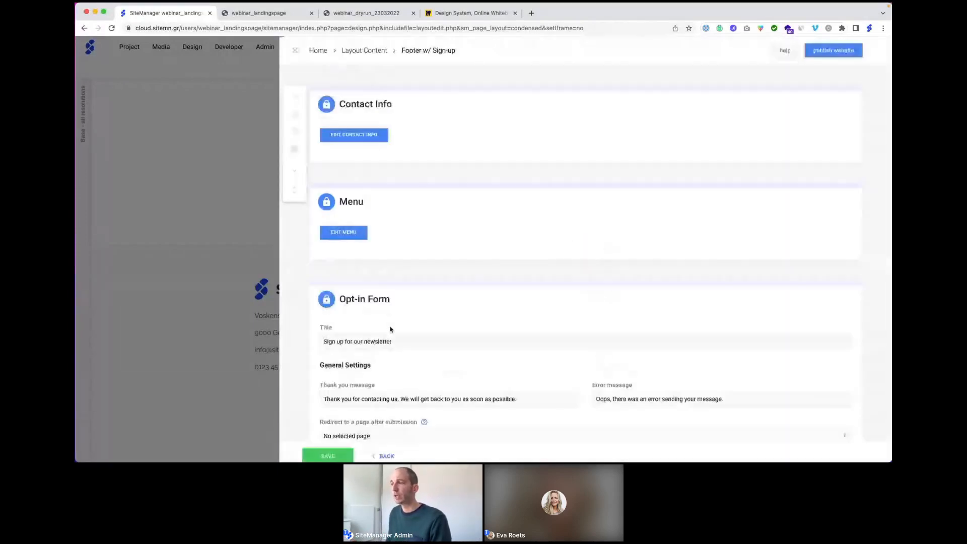
scroll(423, 287, down, 4)
Step: Review the Name, Email Address and Opt-in fields and field types, then close the footer settings
click(514, 277)
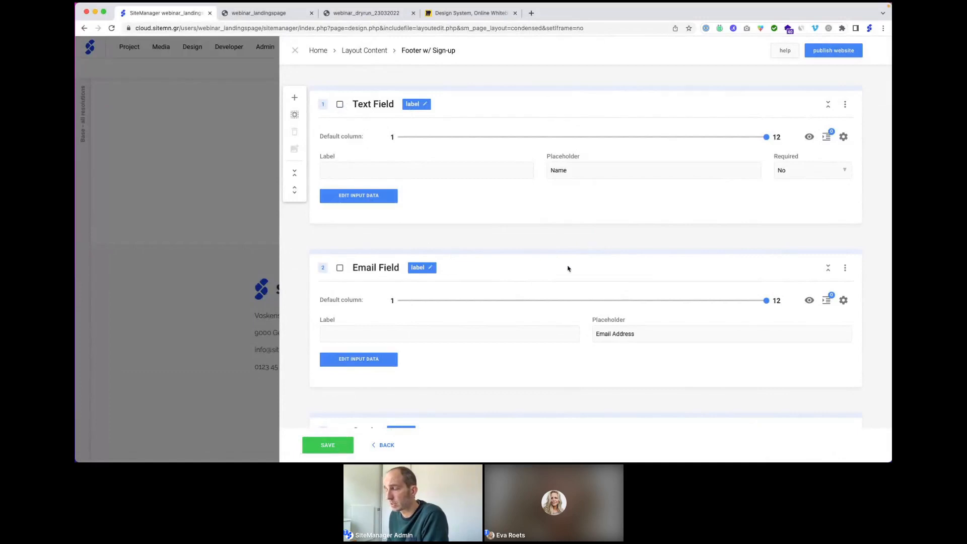
scroll(566, 282, down, 3)
scroll(564, 282, up, 1)
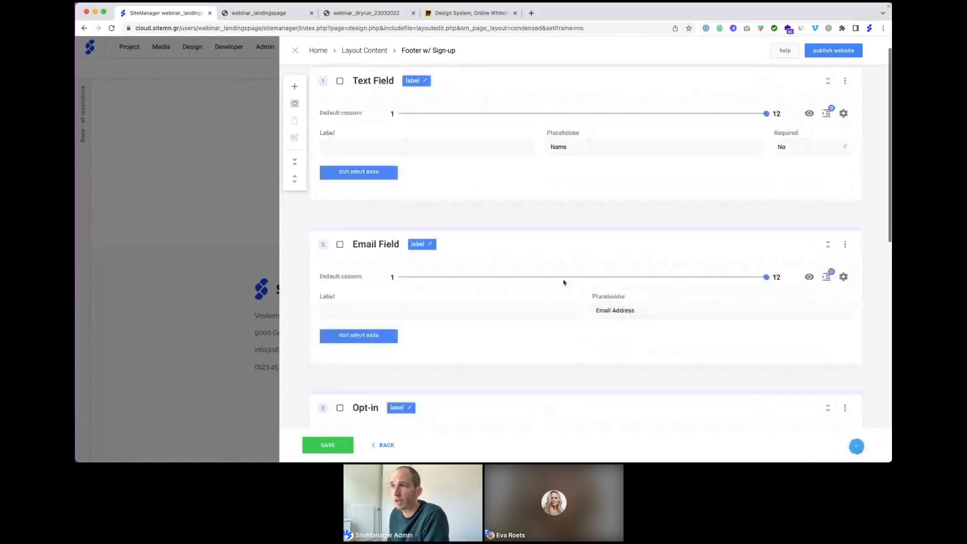
click(294, 114)
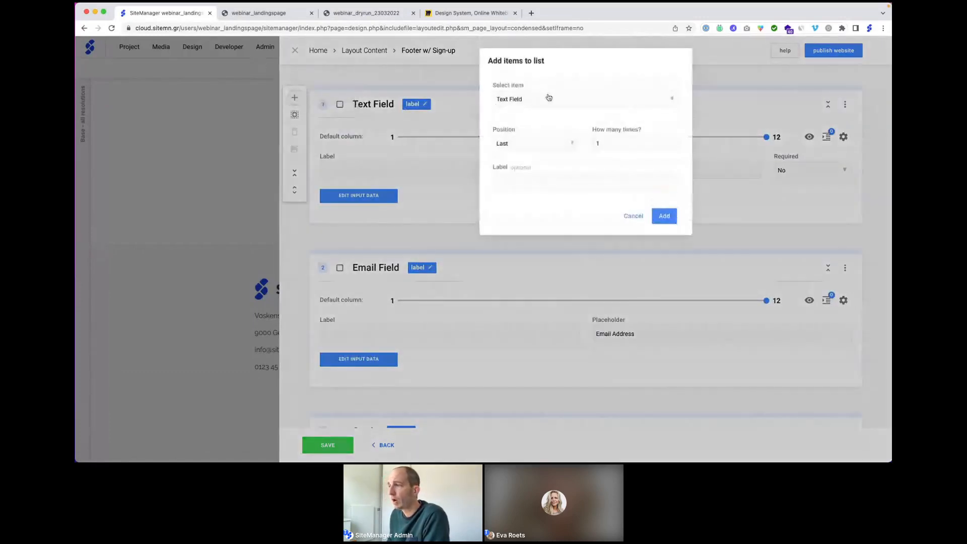
click(548, 97)
scroll(577, 132, down, 2)
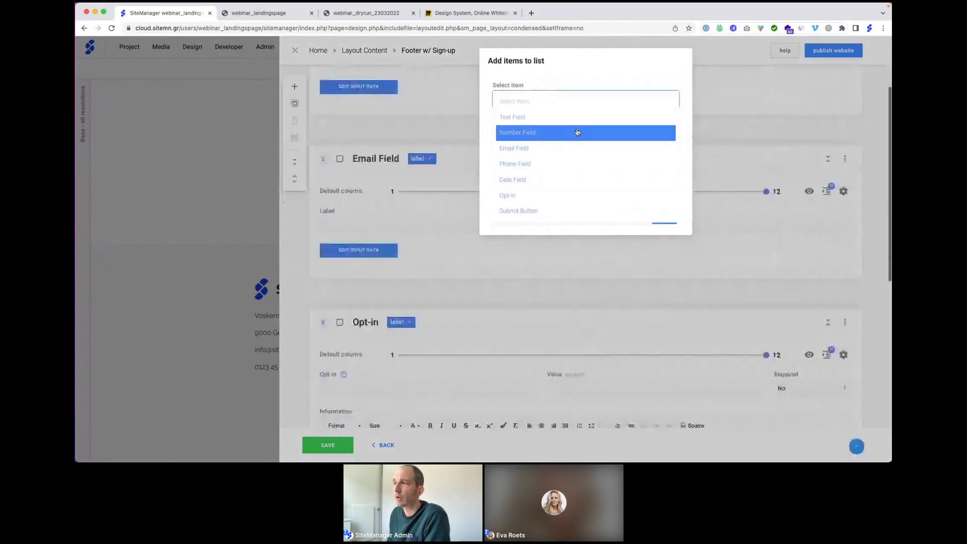
scroll(574, 131, up, 2)
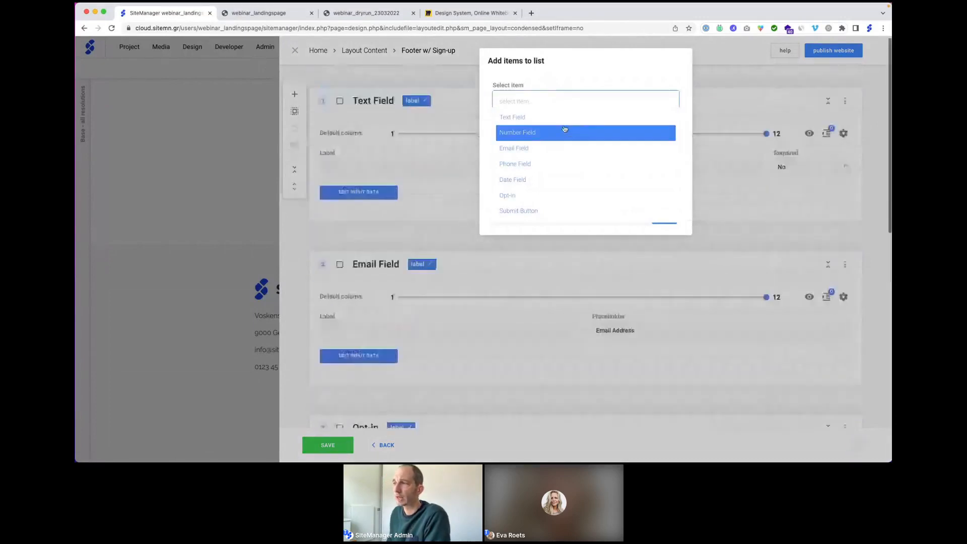
click(469, 76)
click(468, 76)
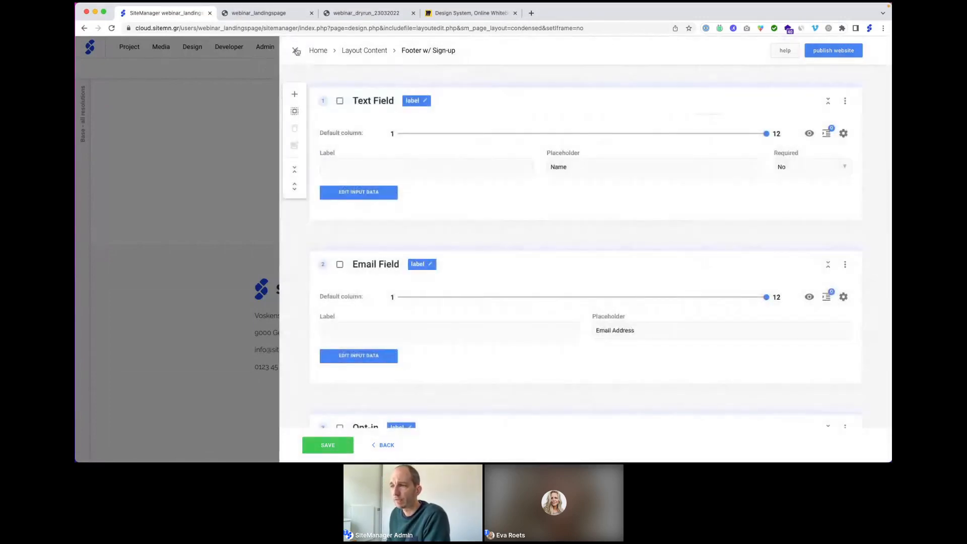
click(296, 51)
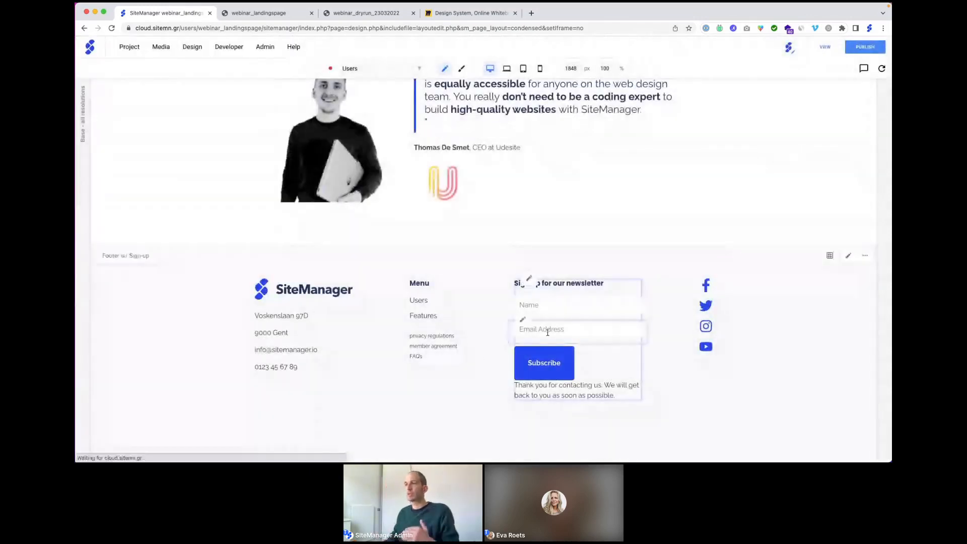
scroll(524, 202, up, 3)
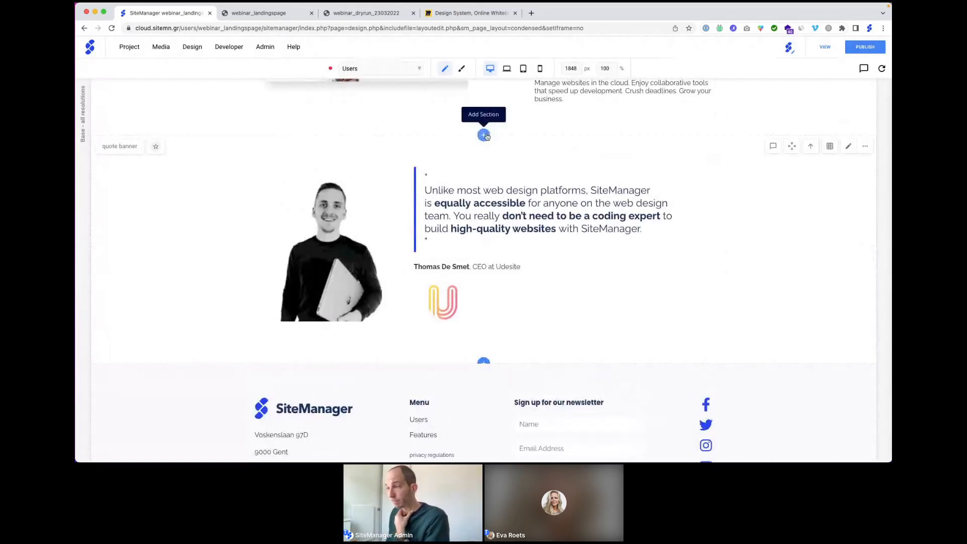
click(484, 136)
click(480, 274)
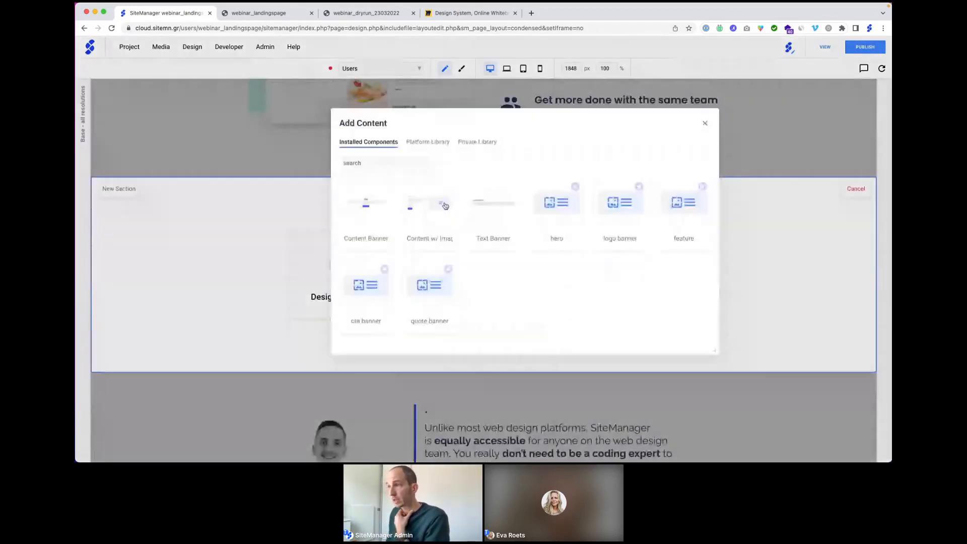
click(429, 143)
click(370, 203)
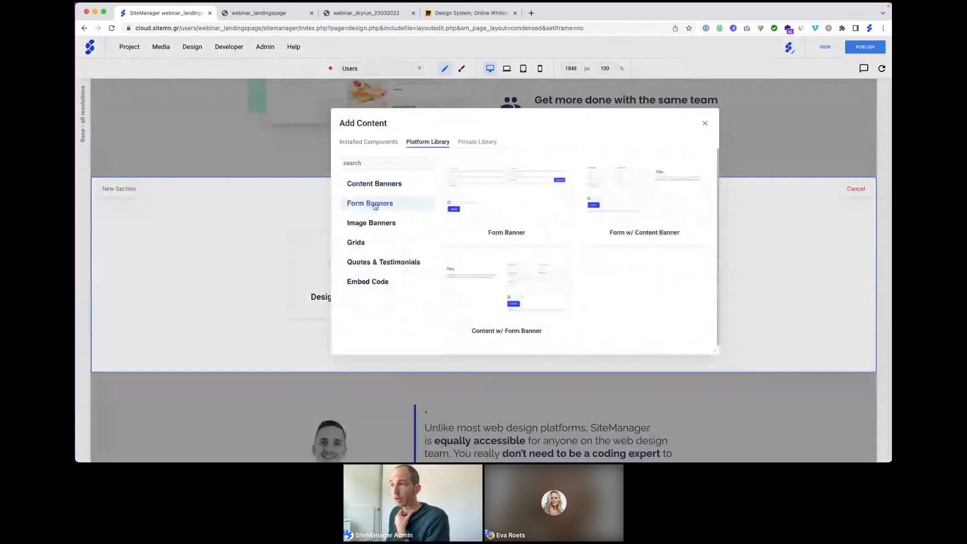
mouse_move(510, 190)
mouse_move(611, 194)
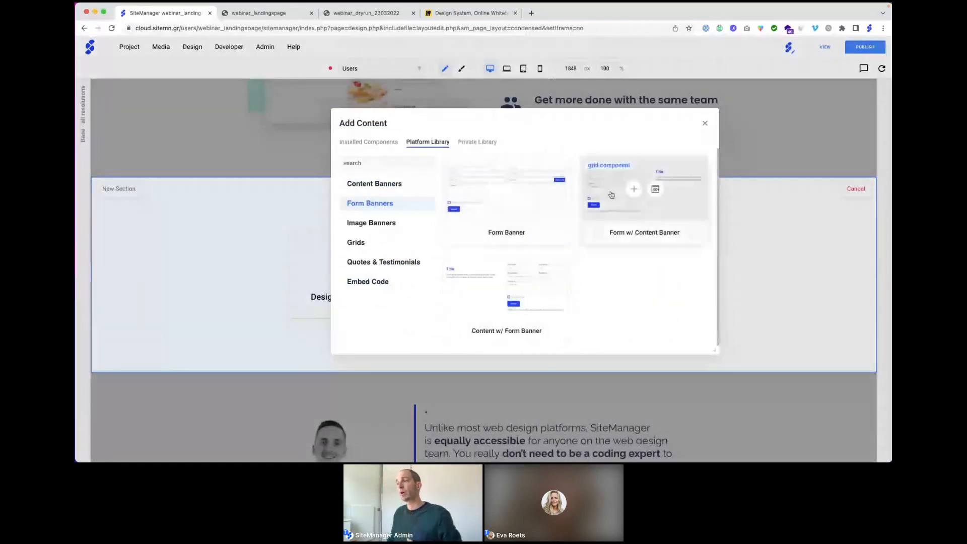
mouse_move(501, 210)
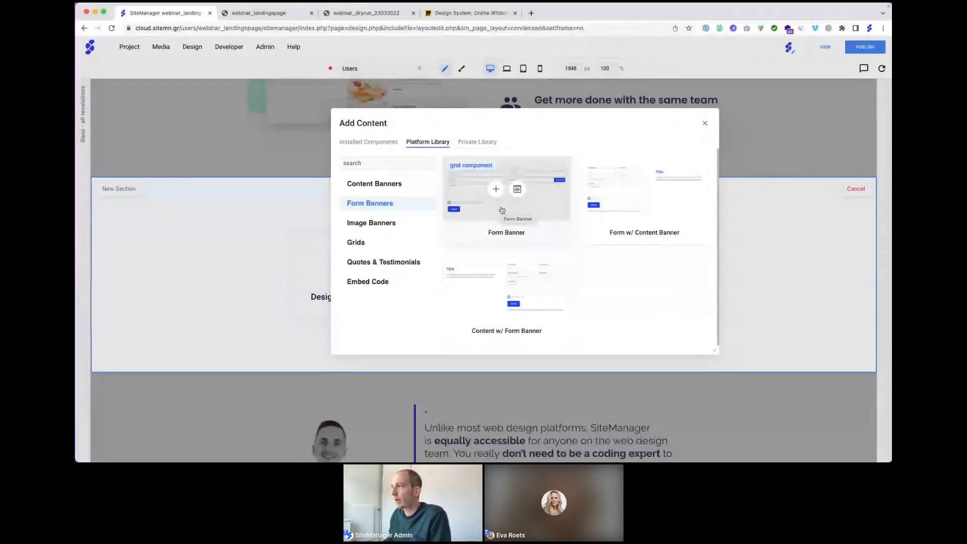
click(705, 123)
click(856, 189)
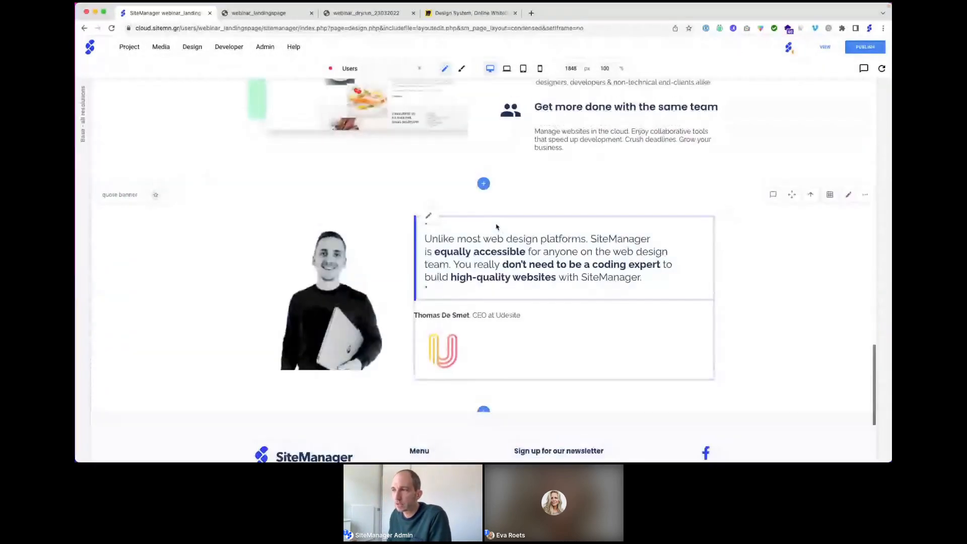
scroll(494, 247, up, 2)
click(484, 275)
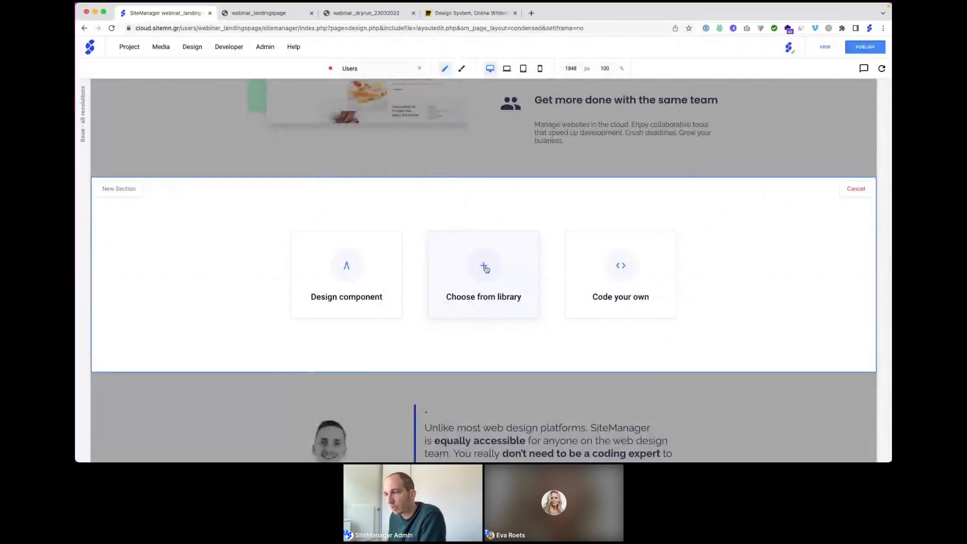
click(855, 189)
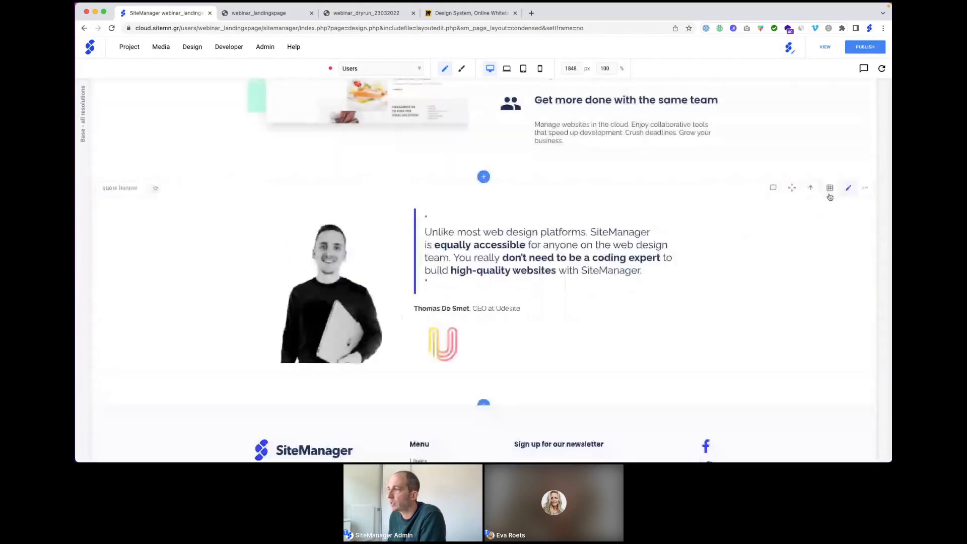
Step: Scroll up to the feature section and open it in the layout editor
scroll(571, 193, up, 1)
scroll(571, 193, up, 5)
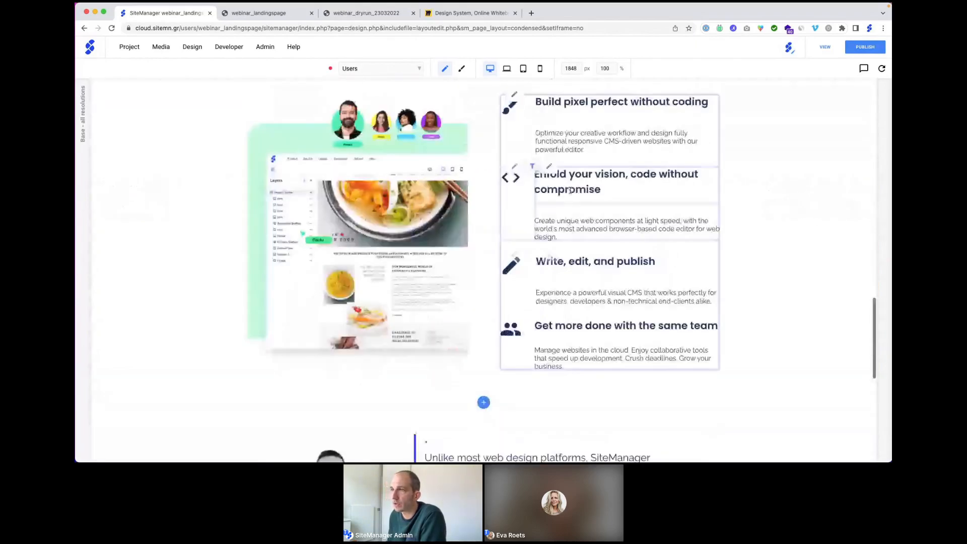
scroll(571, 191, up, 2)
scroll(571, 193, up, 2)
click(833, 153)
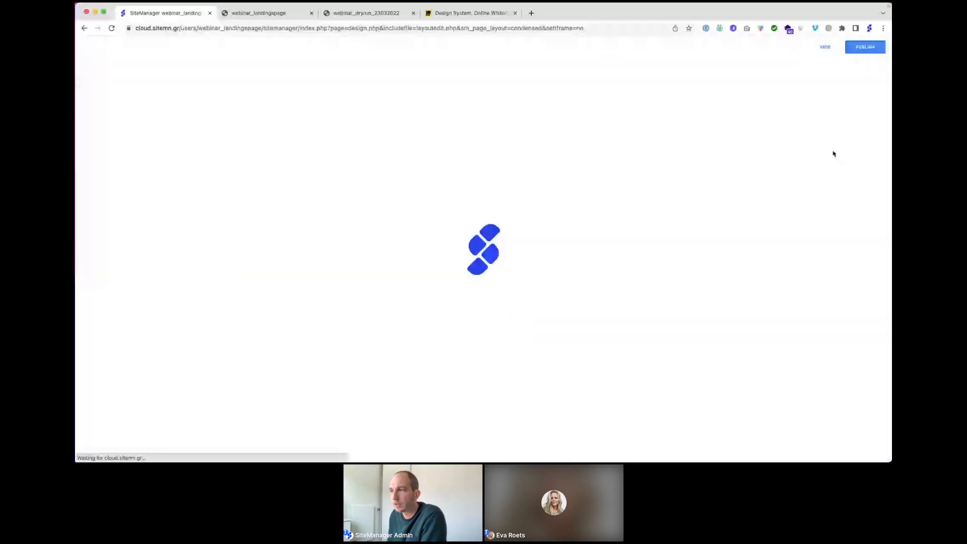
Step: Browse the Basic and Form Elements blocks, closing the catalogue without adding any
scroll(206, 147, up, 1)
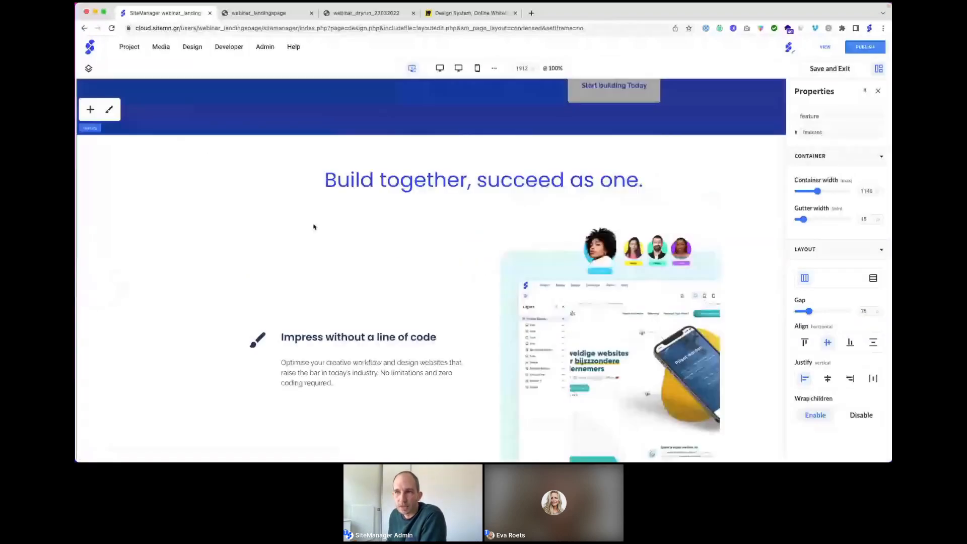
click(90, 113)
scroll(302, 353, down, 1)
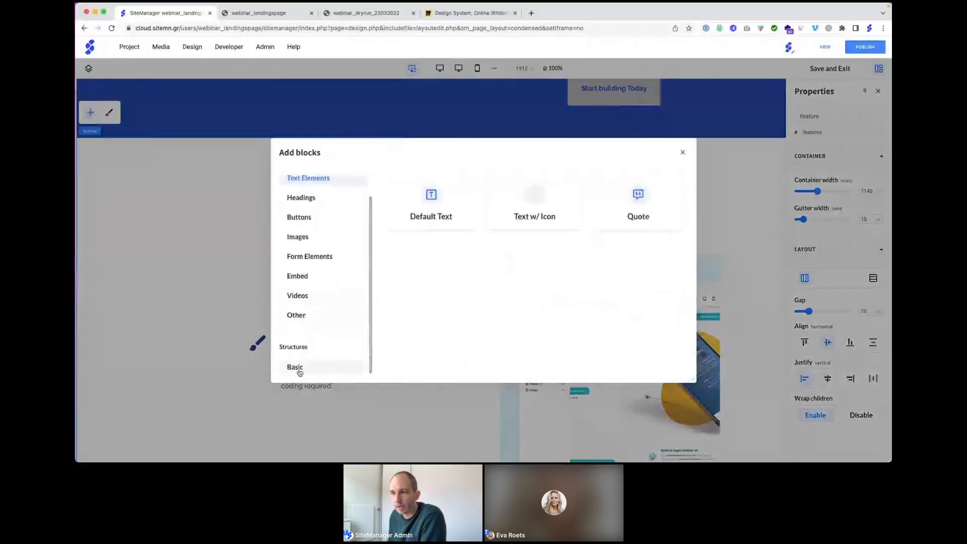
click(313, 369)
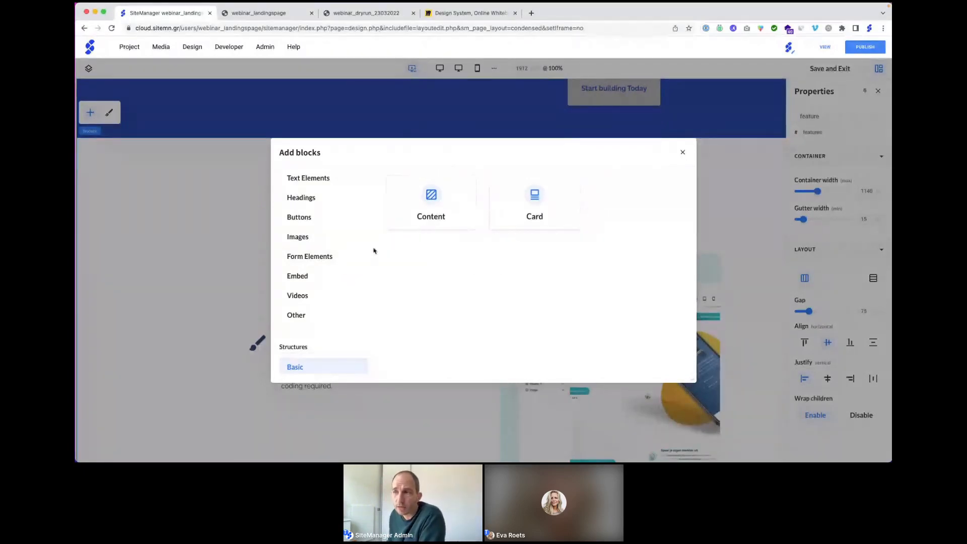
click(309, 257)
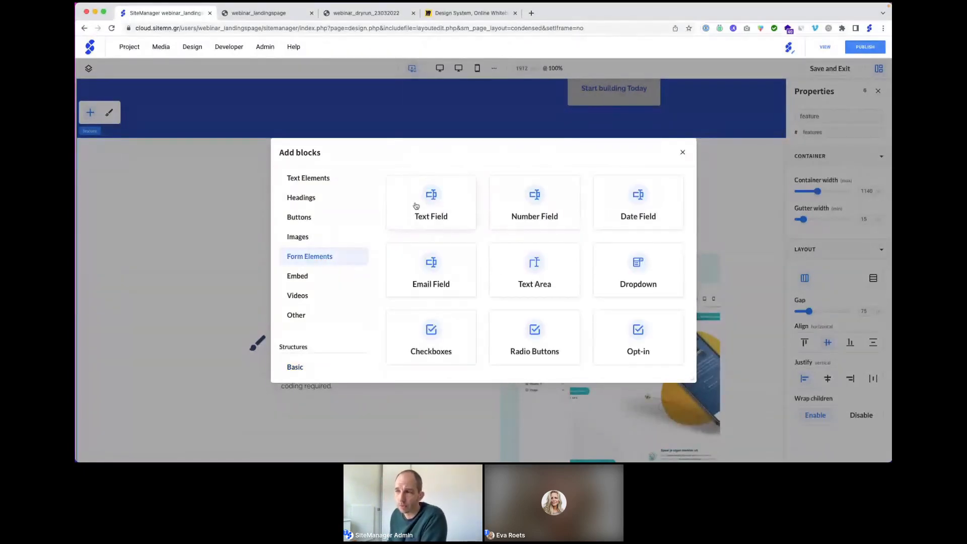
scroll(488, 261, down, 3)
scroll(488, 262, up, 3)
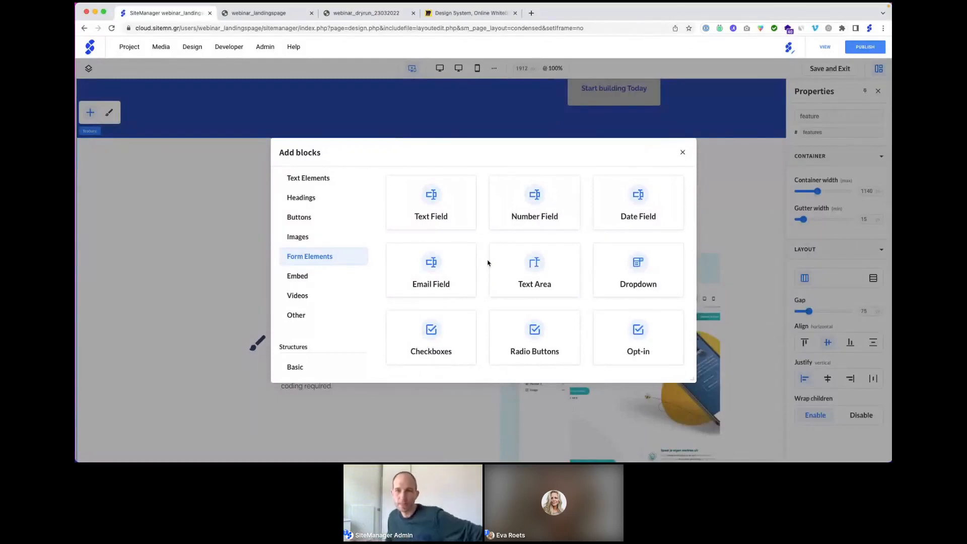
click(682, 152)
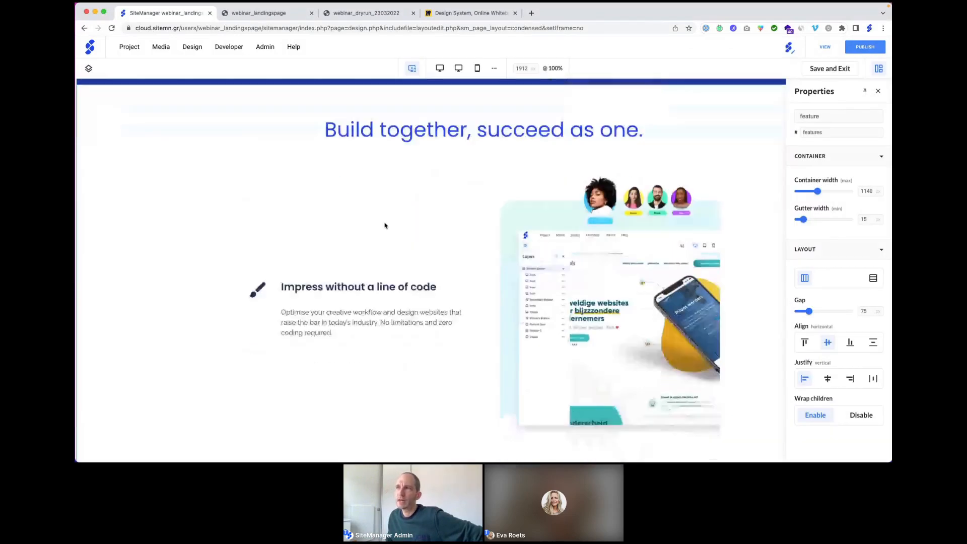
Step: Scroll over the page, then open a new browser tab
scroll(385, 225, up, 3)
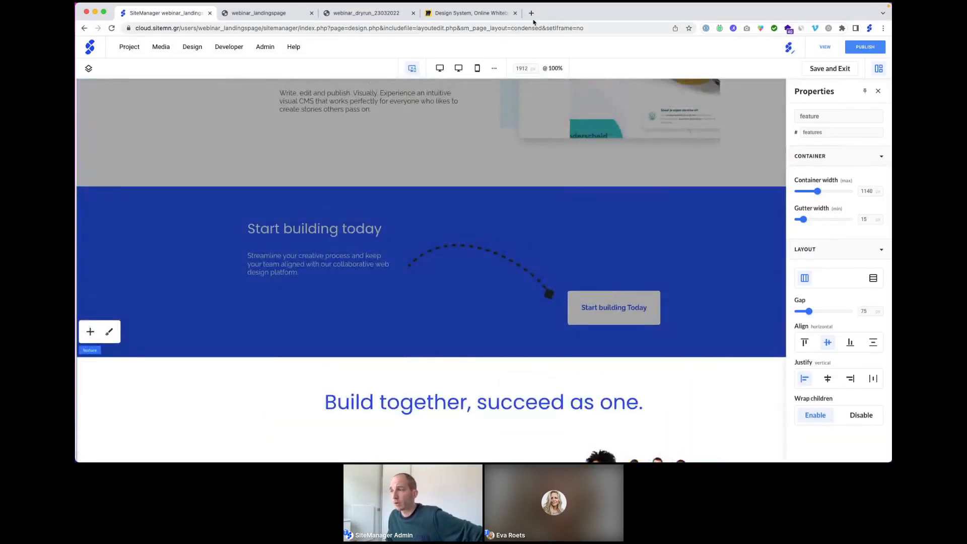
scroll(528, 125, down, 2)
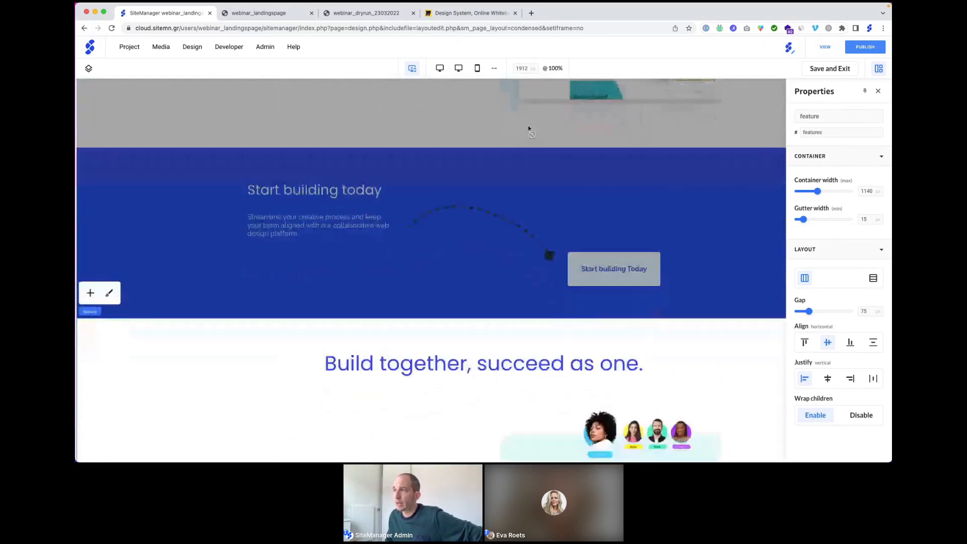
scroll(528, 130, down, 1)
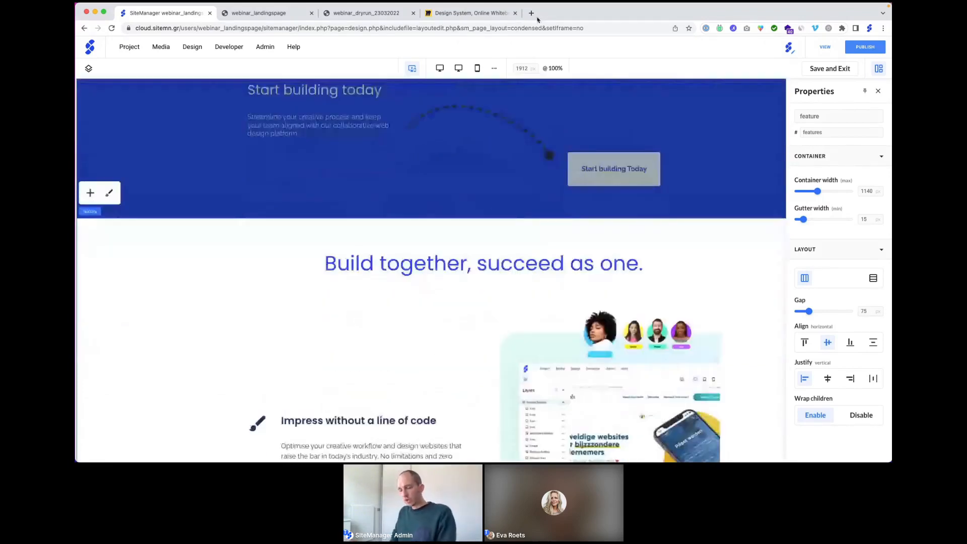
key(super+t)
Step: Type 'rel' and go to the sitemanager.io/release-webinar/ address suggestion
text(rel)
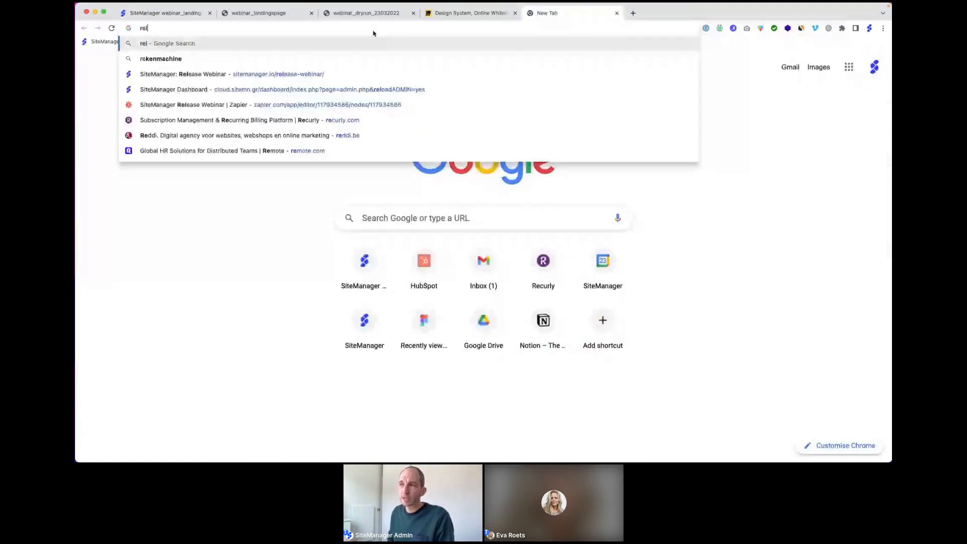
key(Down)
key(Down)
key(Down)
key(Down)
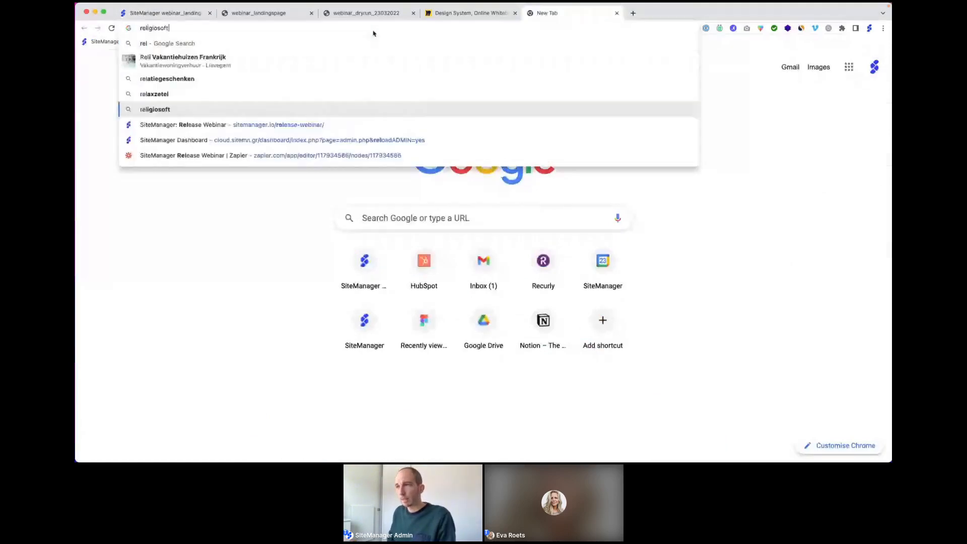
key(Down)
key(Return)
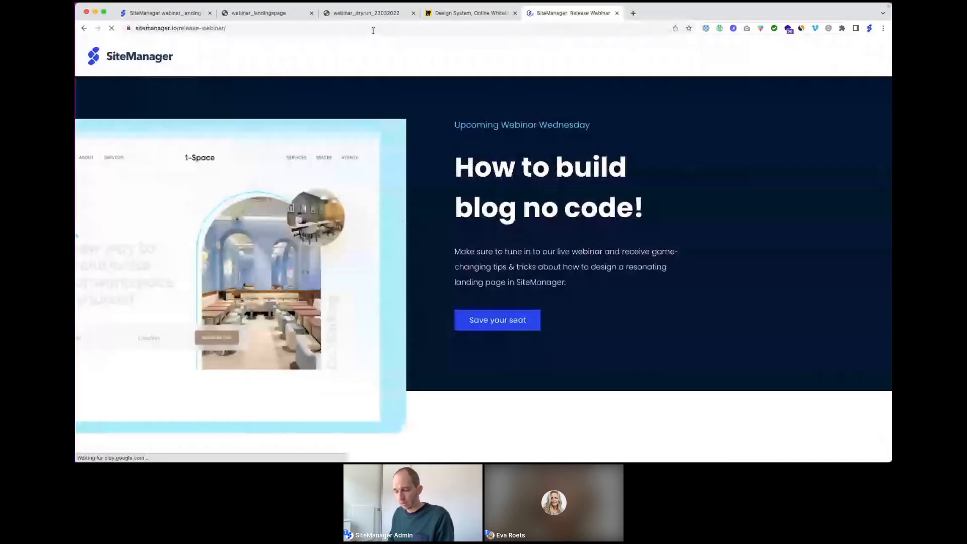
Step: Scroll through the 'How to build blog no code!' webinar page
click(301, 28)
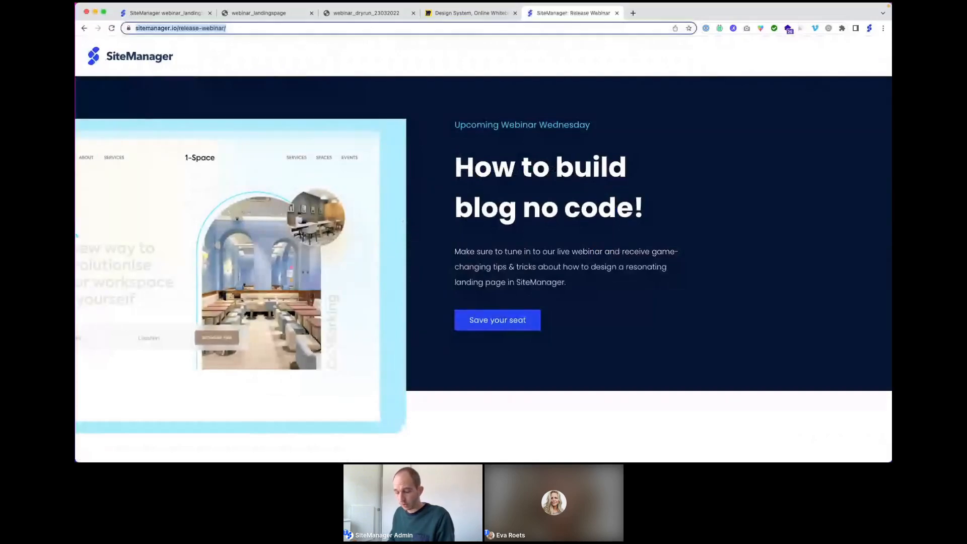
key(super+Tab)
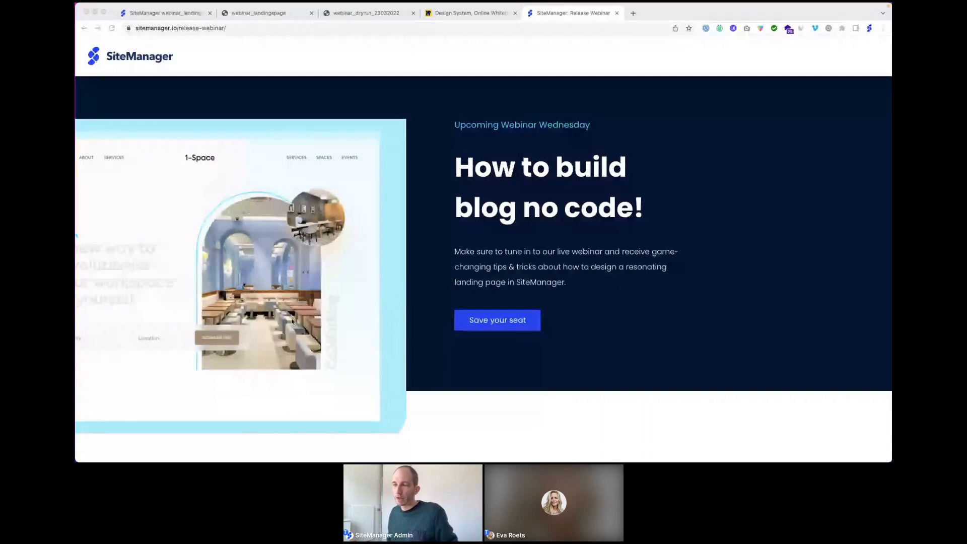
scroll(460, 300, down, 3)
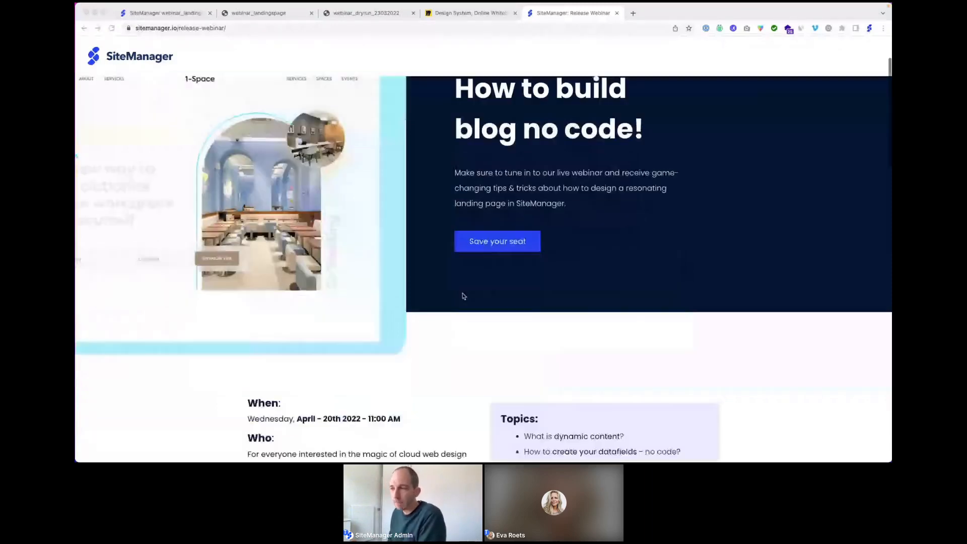
scroll(464, 296, down, 3)
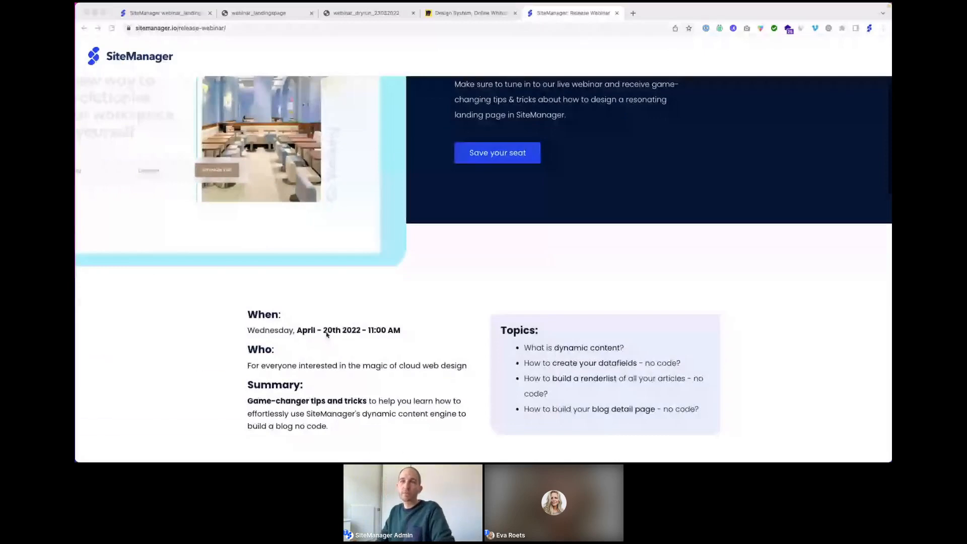
scroll(326, 334, up, 6)
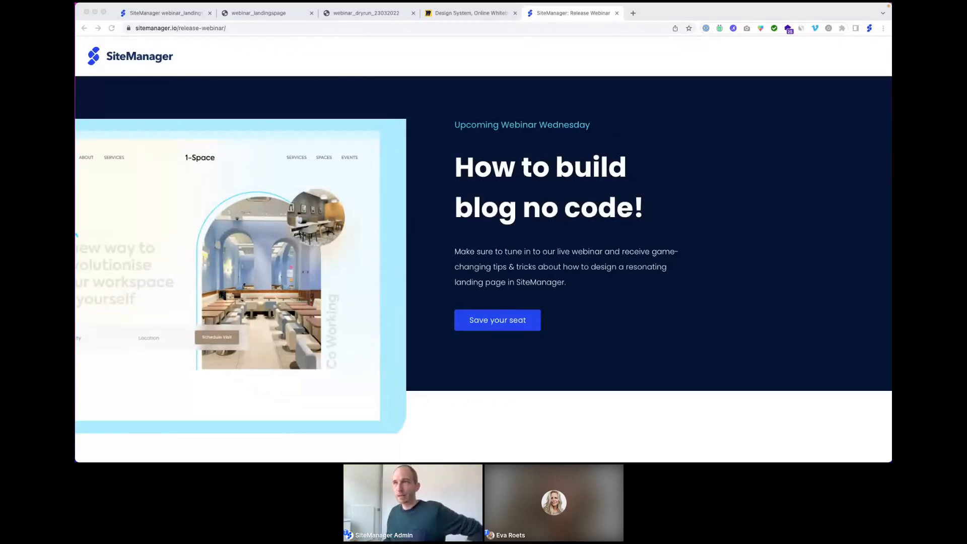
Step: Save the section layout and scroll through the landing page at the 576 px mobile breakpoint
click(166, 15)
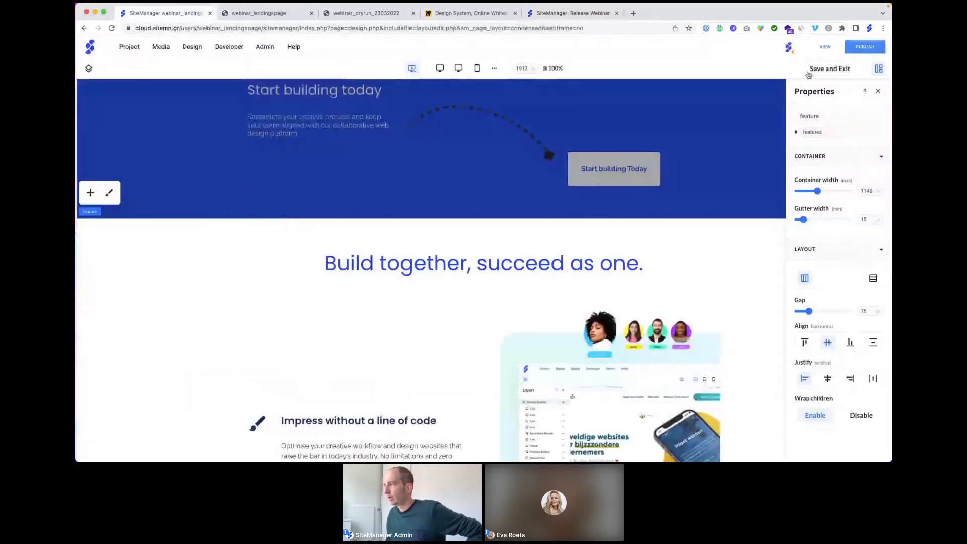
click(824, 69)
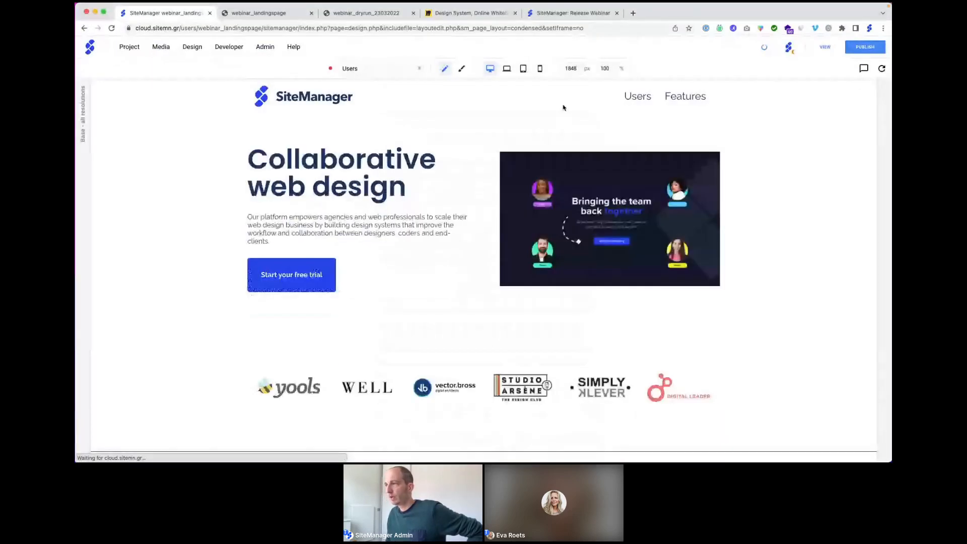
click(540, 69)
scroll(526, 199, down, 5)
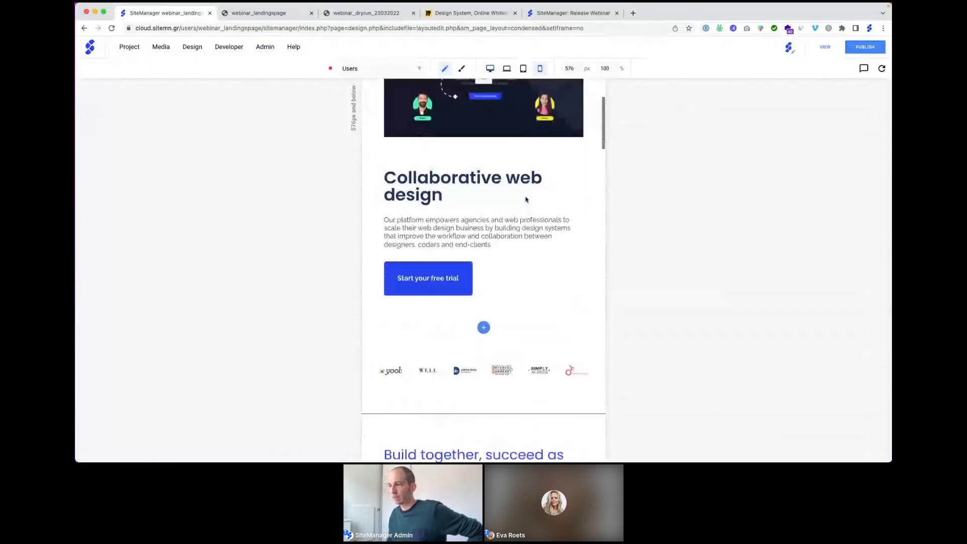
scroll(526, 199, down, 10)
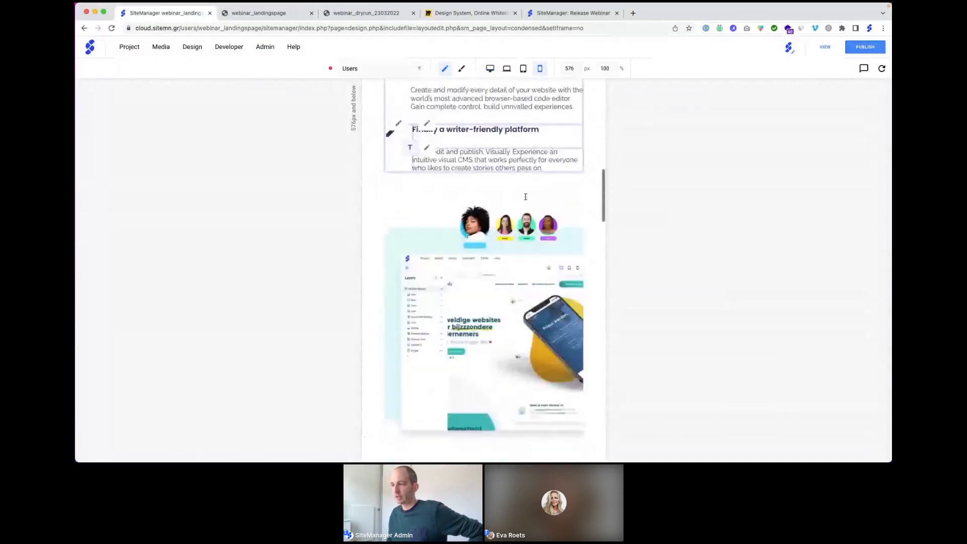
scroll(525, 199, down, 1)
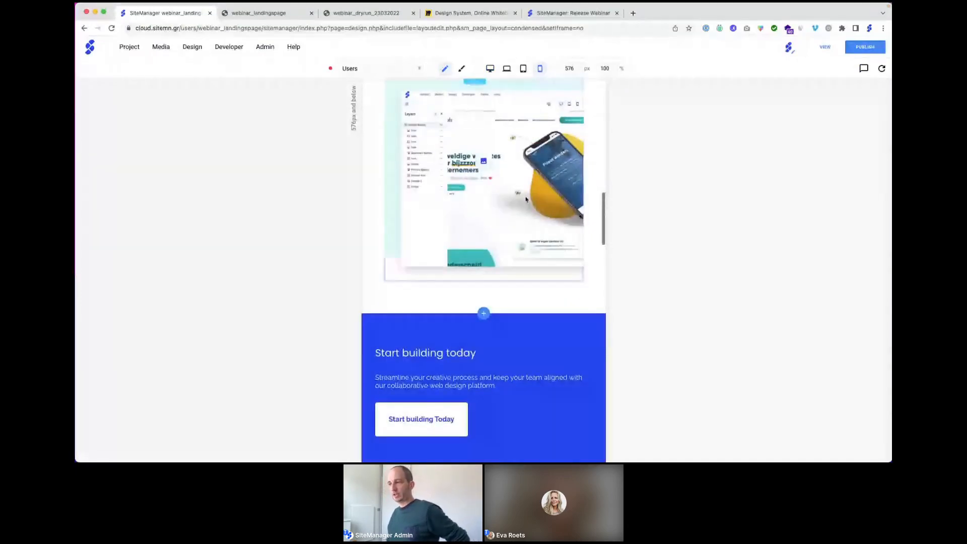
scroll(526, 200, down, 10)
scroll(526, 199, down, 5)
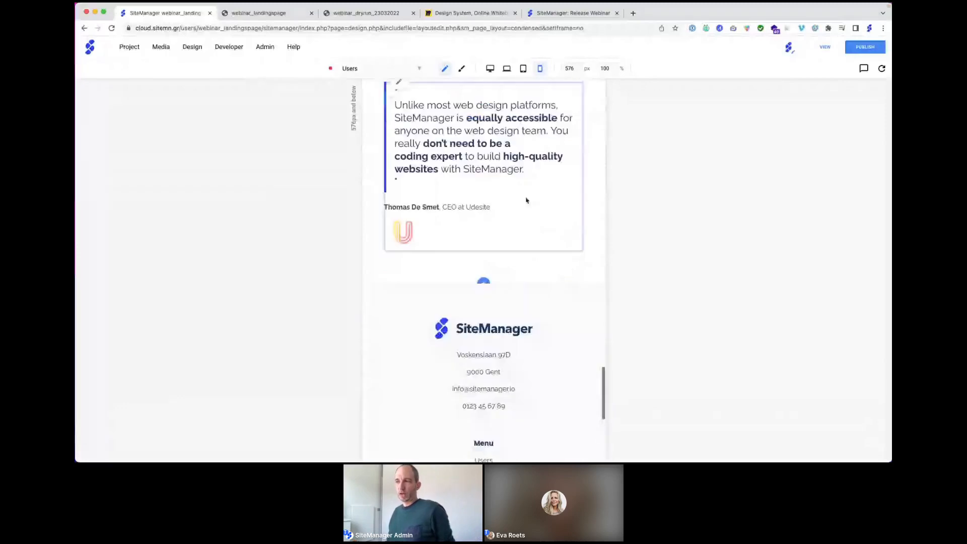
scroll(526, 200, up, 20)
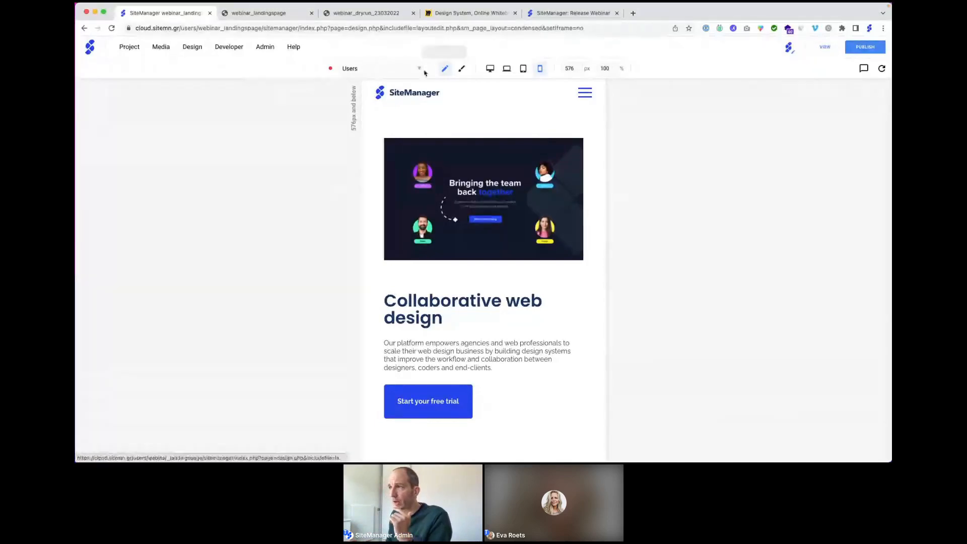
Step: Return the canvas to 1498 px desktop width and switch to the Features page
click(490, 69)
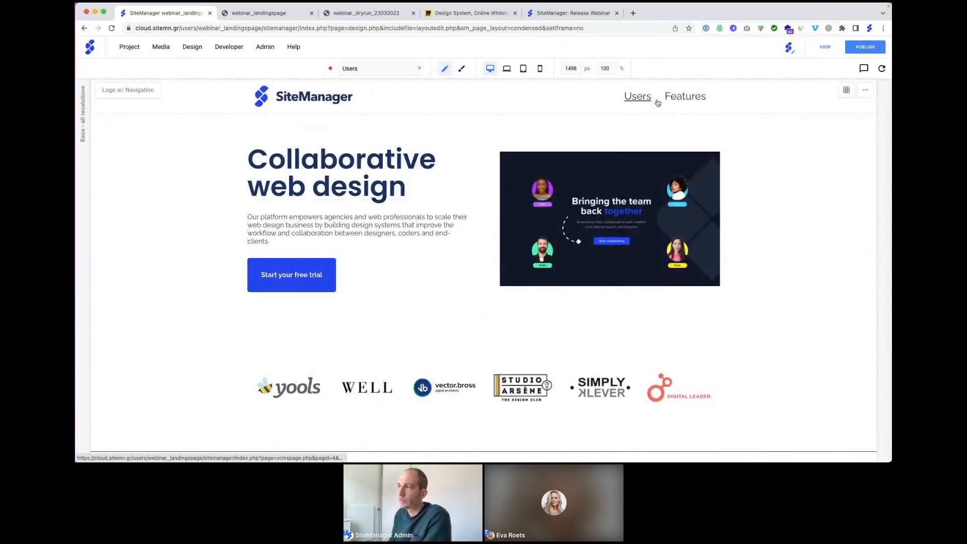
click(368, 70)
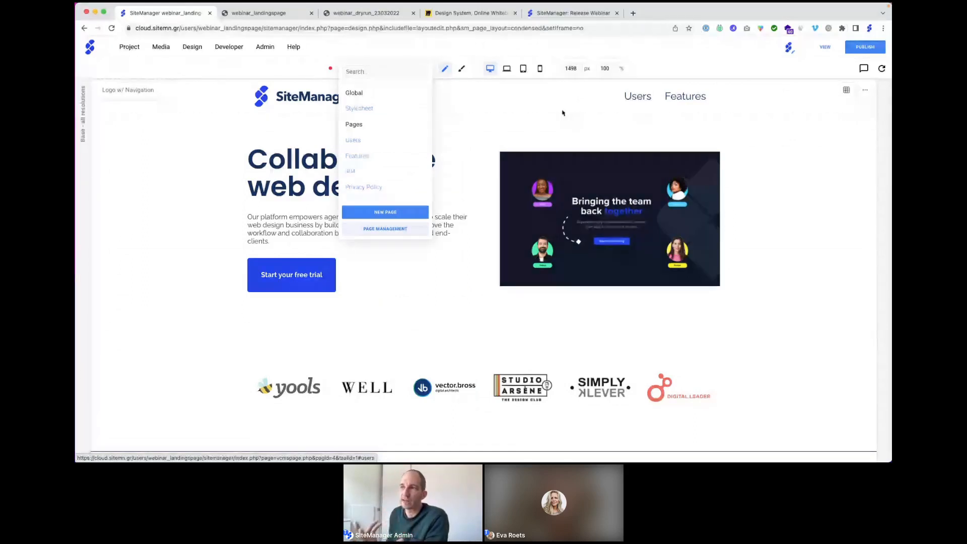
click(388, 157)
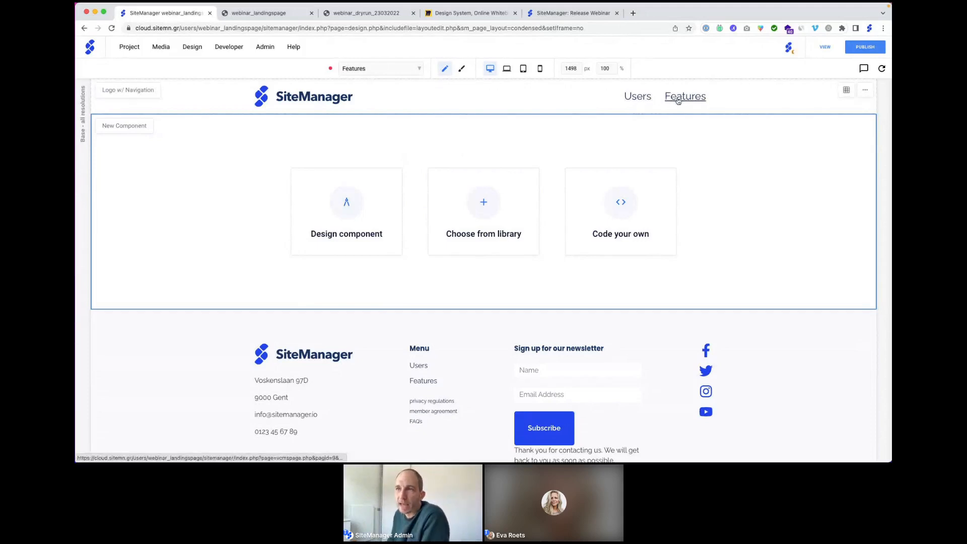
click(129, 48)
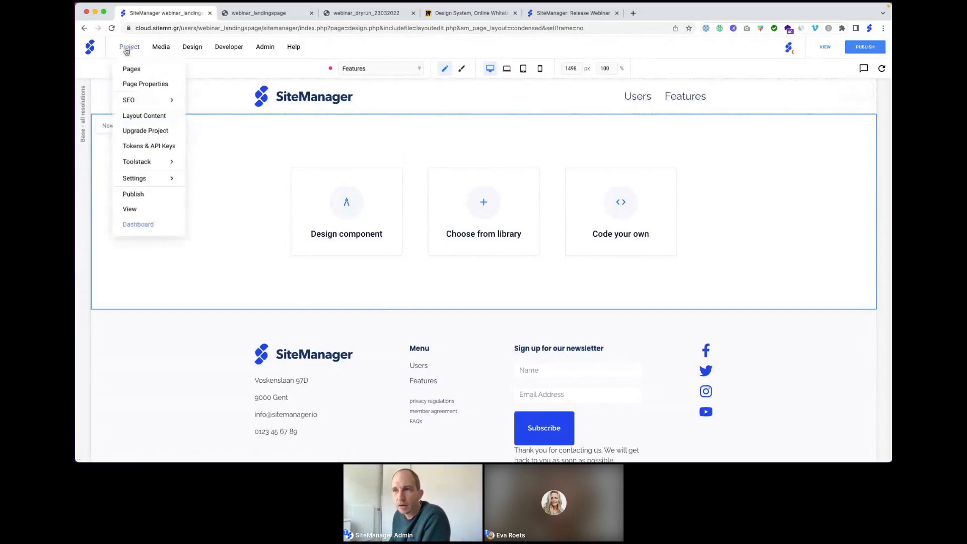
Step: Review the Features page properties, then close them
click(134, 85)
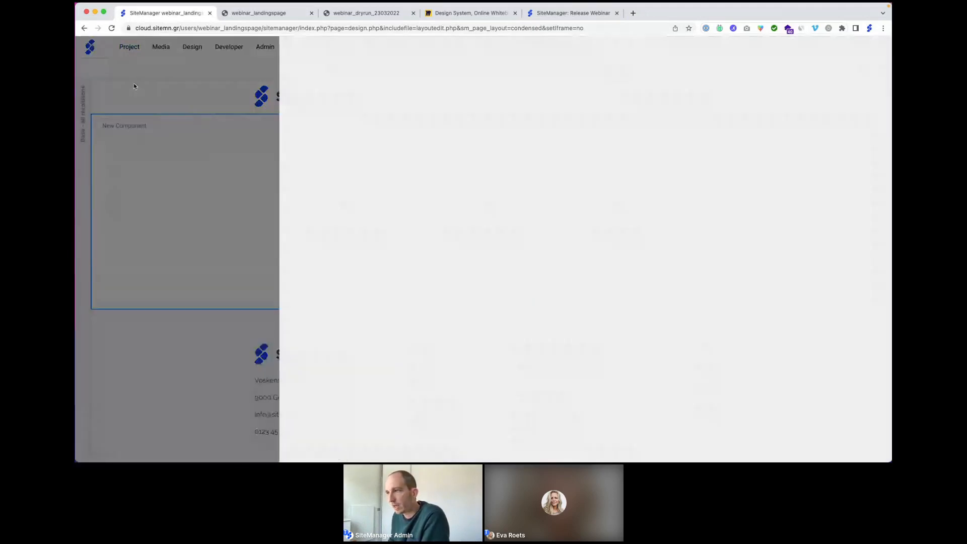
scroll(346, 141, down, 10)
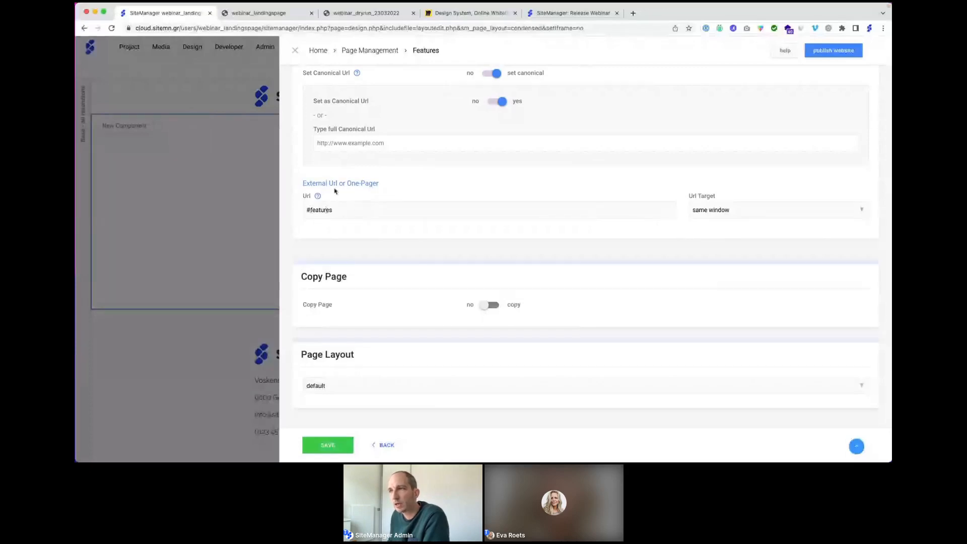
click(295, 51)
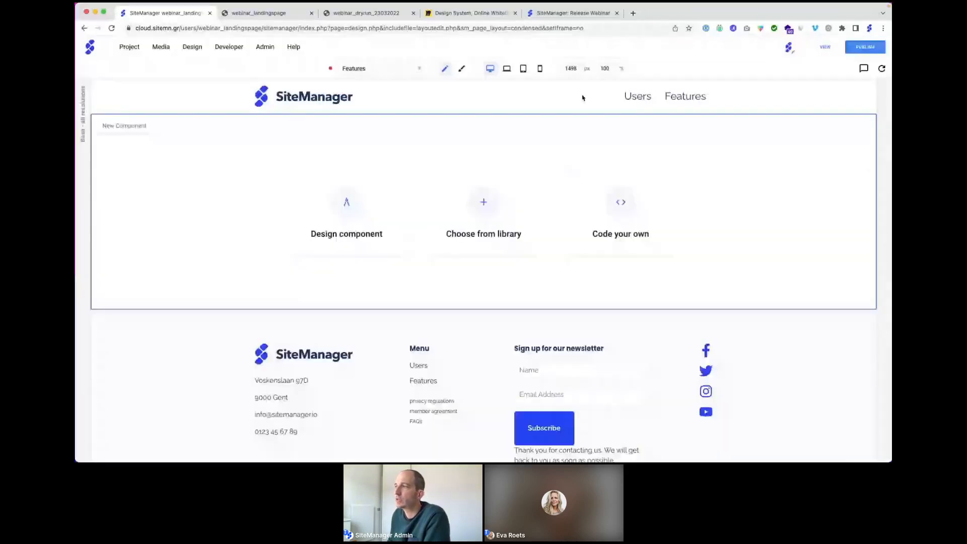
Step: Switch to the Users page and confirm its Page Properties URL is #users
click(375, 69)
click(364, 139)
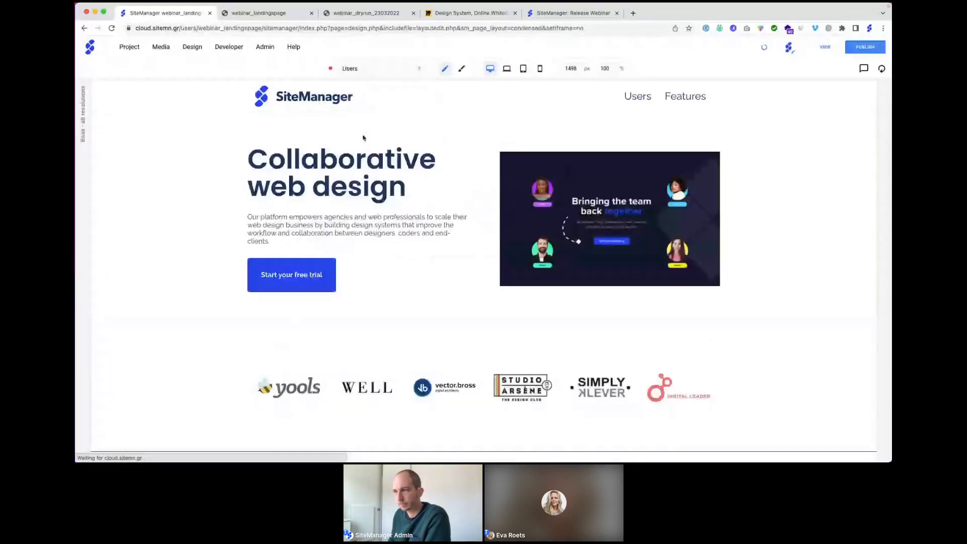
click(130, 46)
click(136, 83)
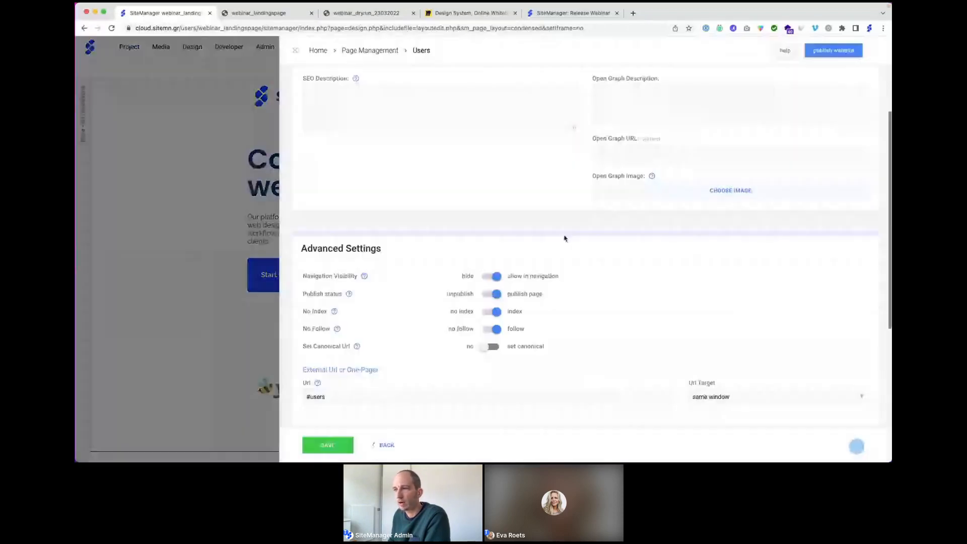
scroll(564, 238, down, 4)
scroll(360, 233, up, 2)
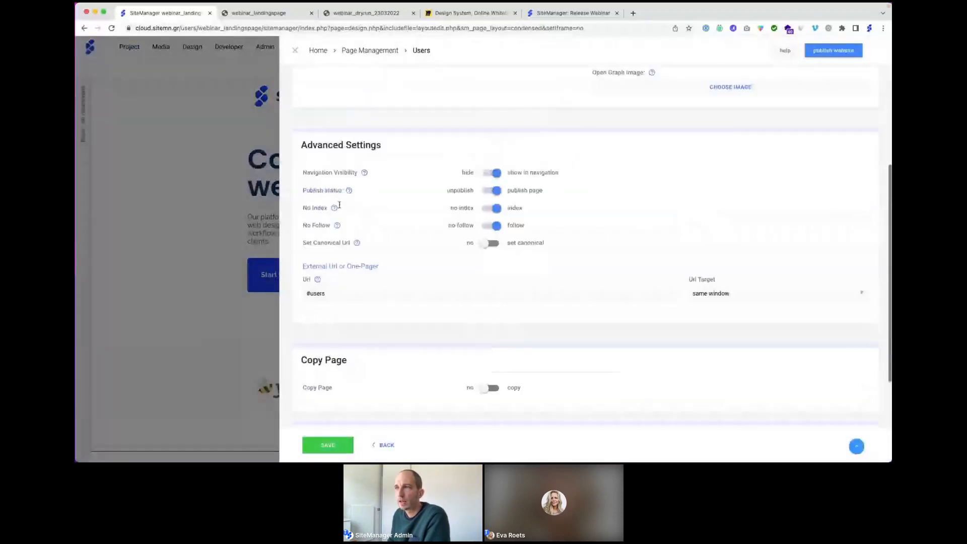
scroll(339, 204, up, 3)
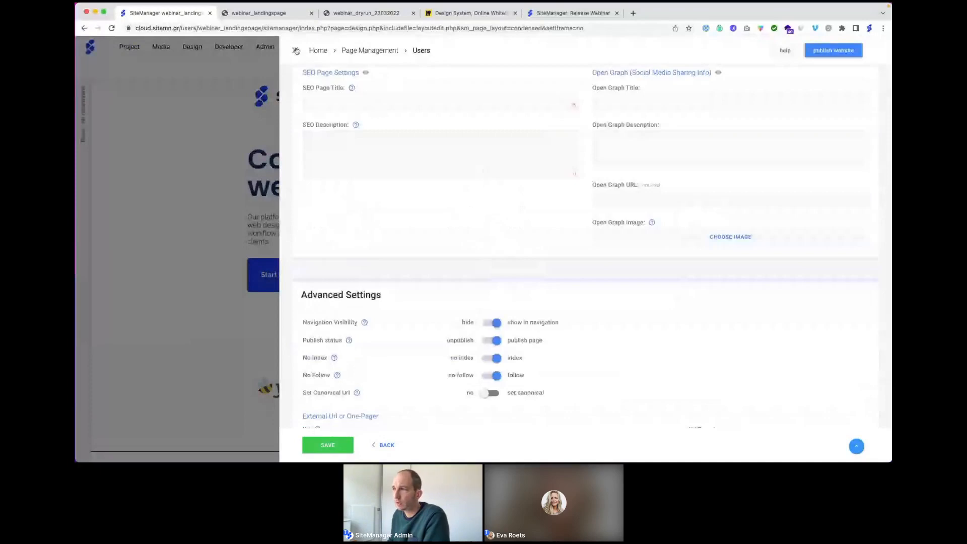
click(296, 50)
scroll(702, 107, down, 1)
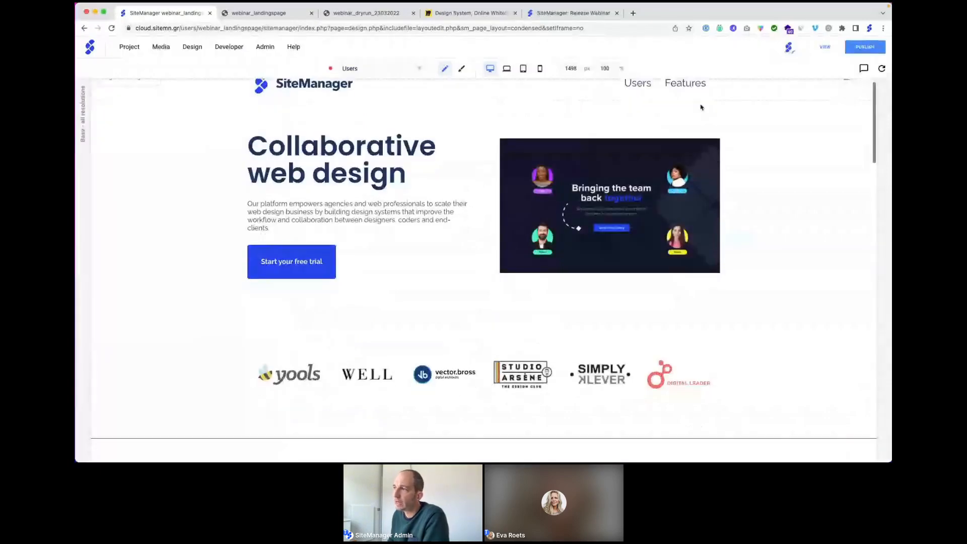
scroll(652, 108, up, 1)
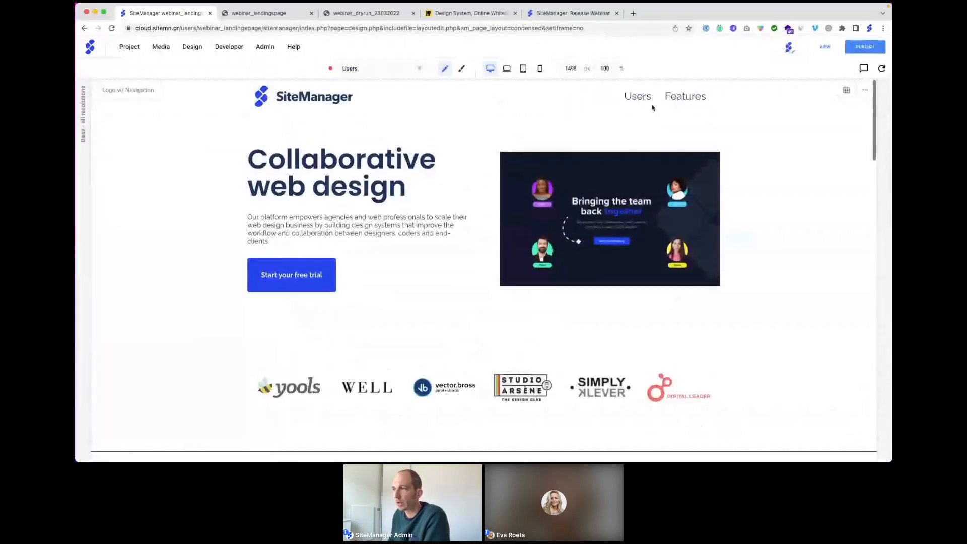
scroll(671, 102, down, 5)
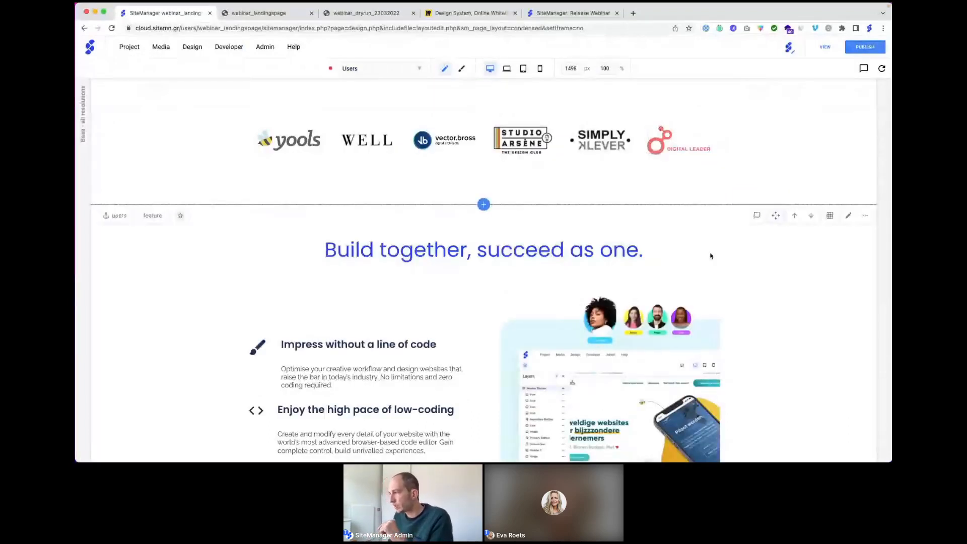
right_click(695, 255)
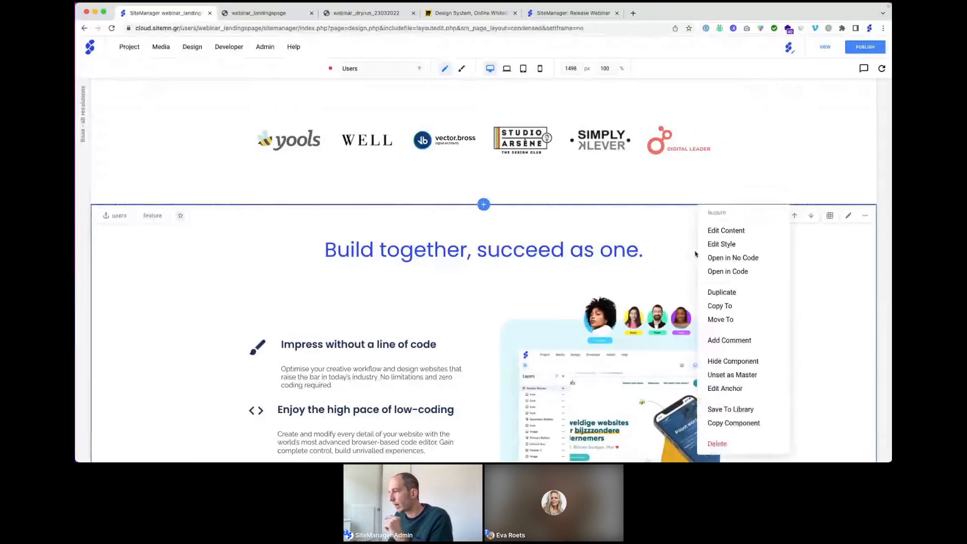
click(725, 389)
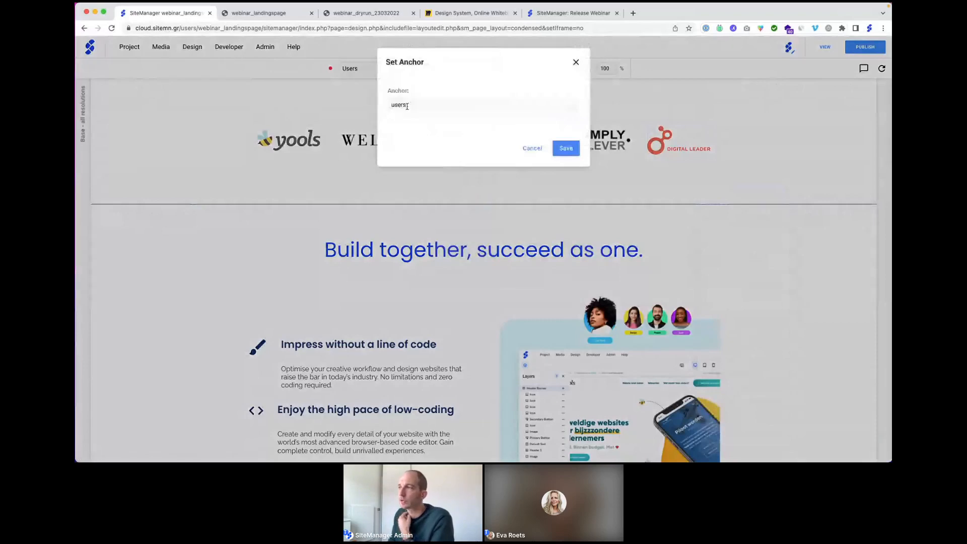
click(575, 62)
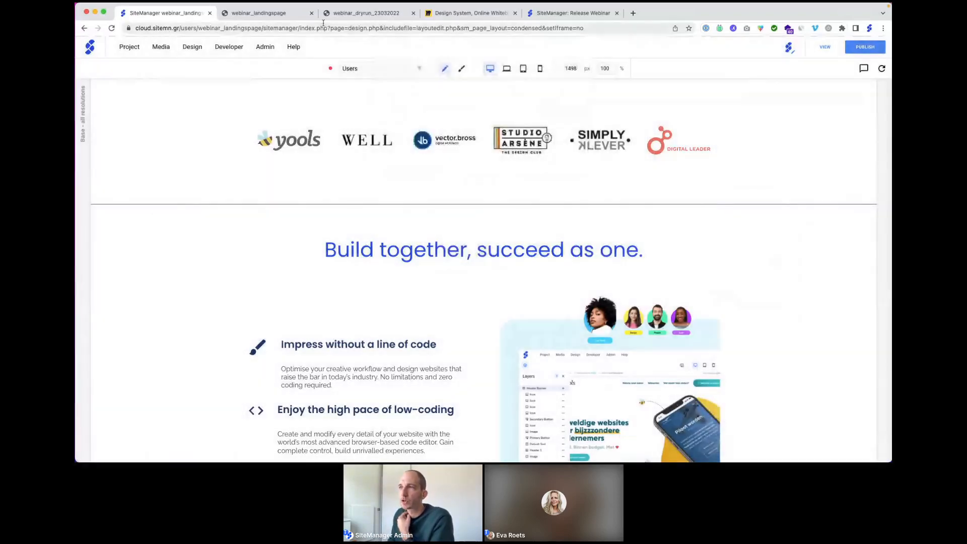
click(282, 13)
Step: Follow the live site's Users link to the 'Build together' section, then return to the editor
scroll(542, 400, up, 15)
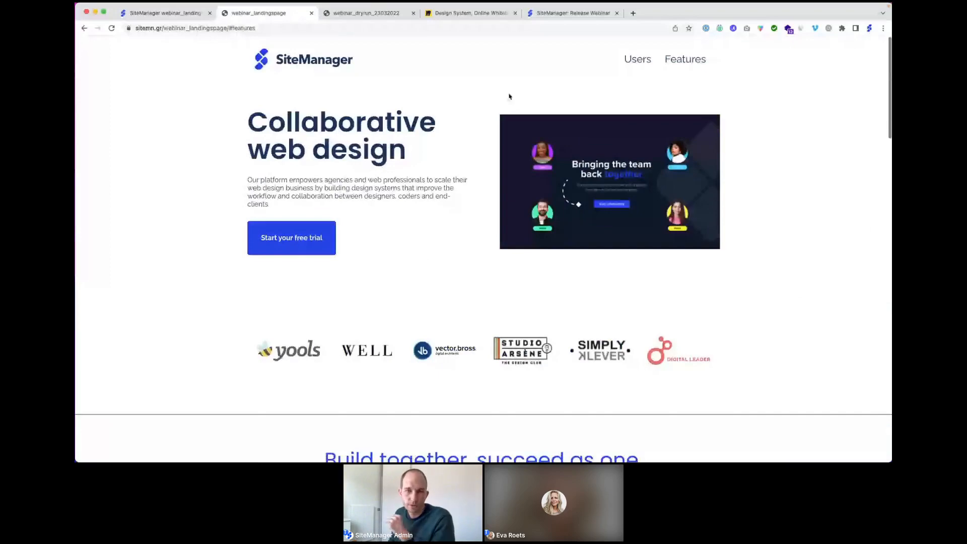
click(632, 59)
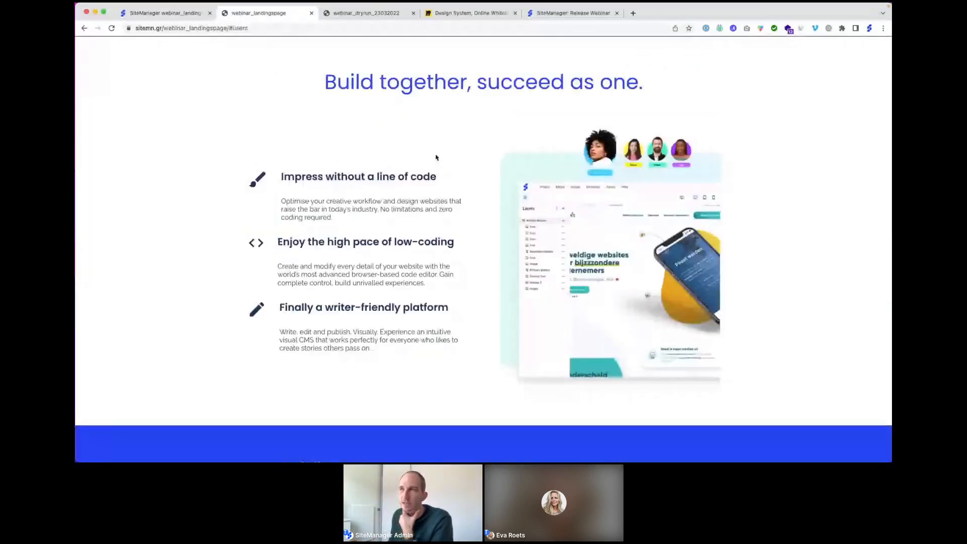
click(153, 14)
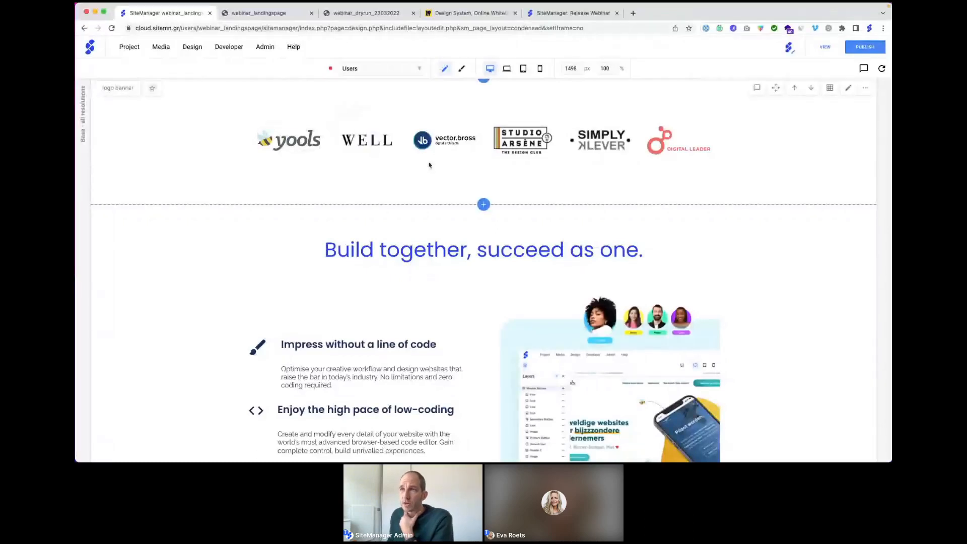
click(129, 46)
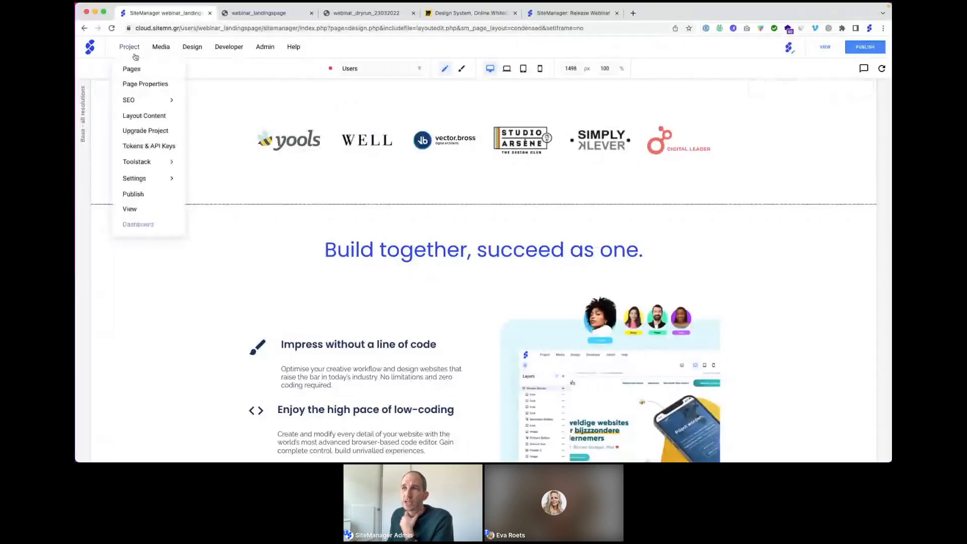
click(137, 85)
scroll(390, 187, down, 4)
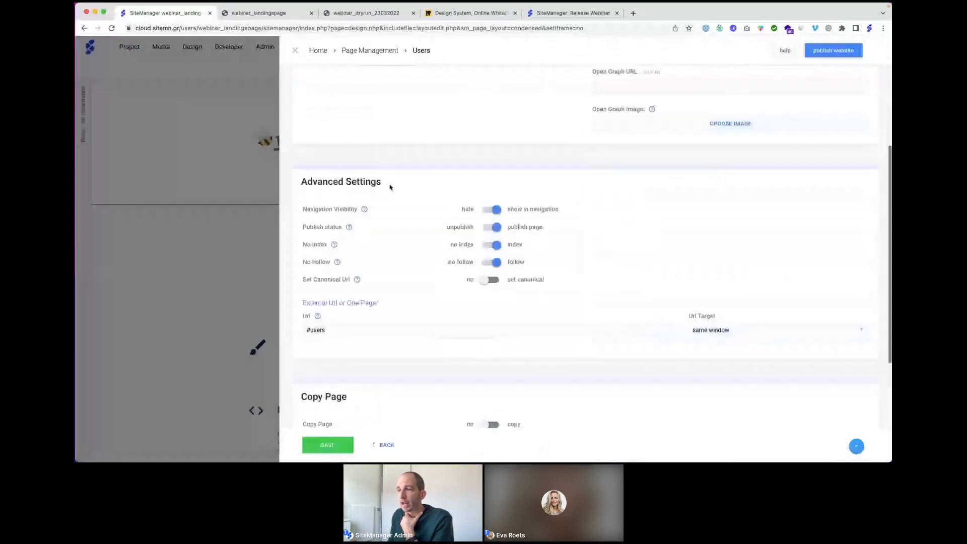
scroll(390, 187, down, 2)
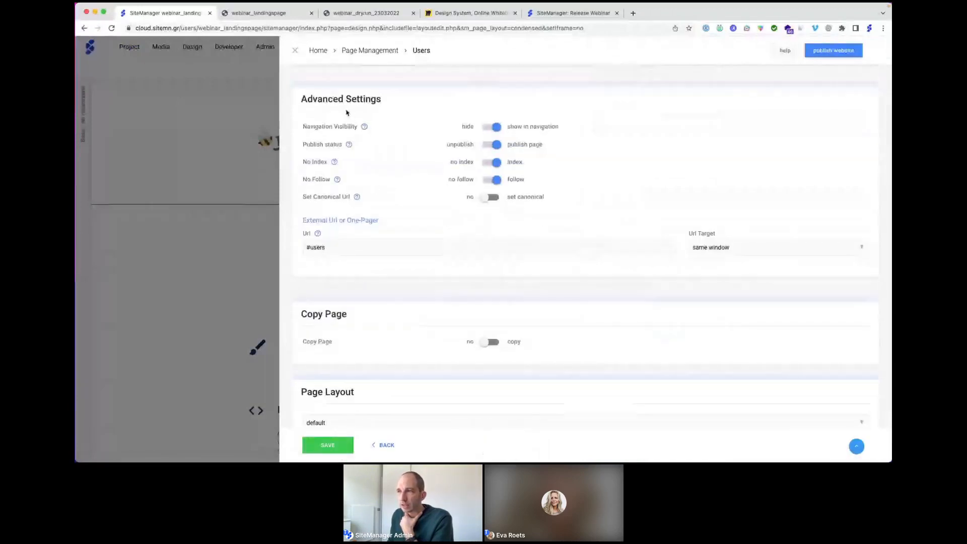
scroll(345, 112, up, 3)
scroll(345, 112, up, 3)
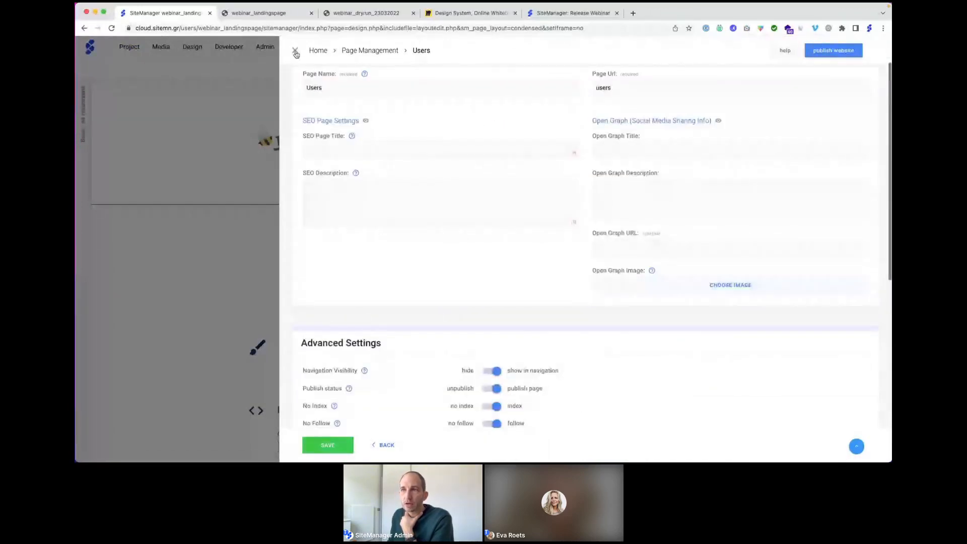
click(296, 52)
click(131, 47)
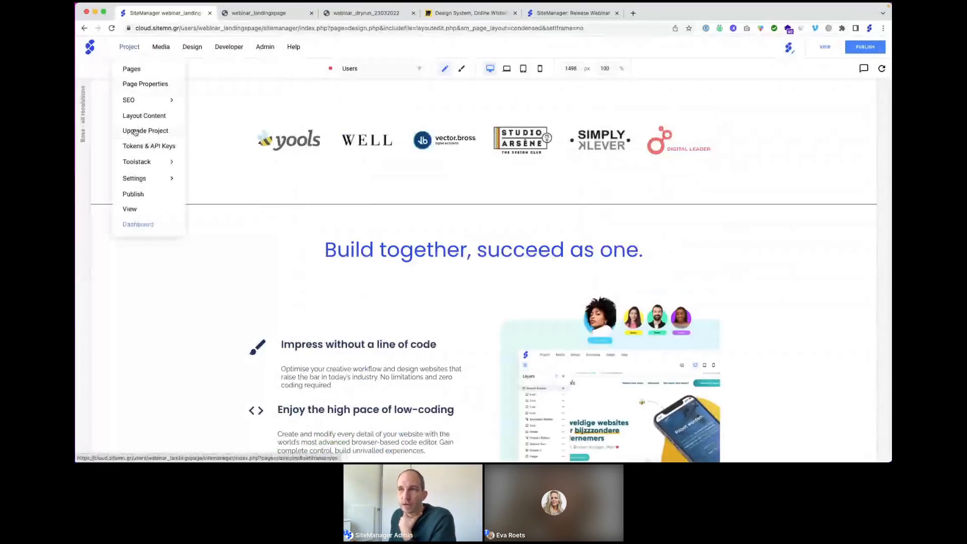
click(135, 132)
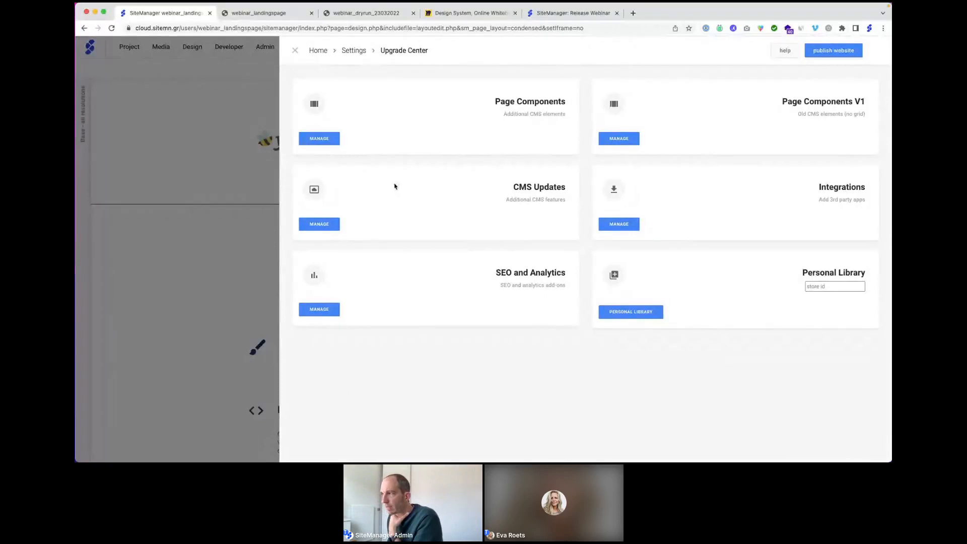
click(319, 224)
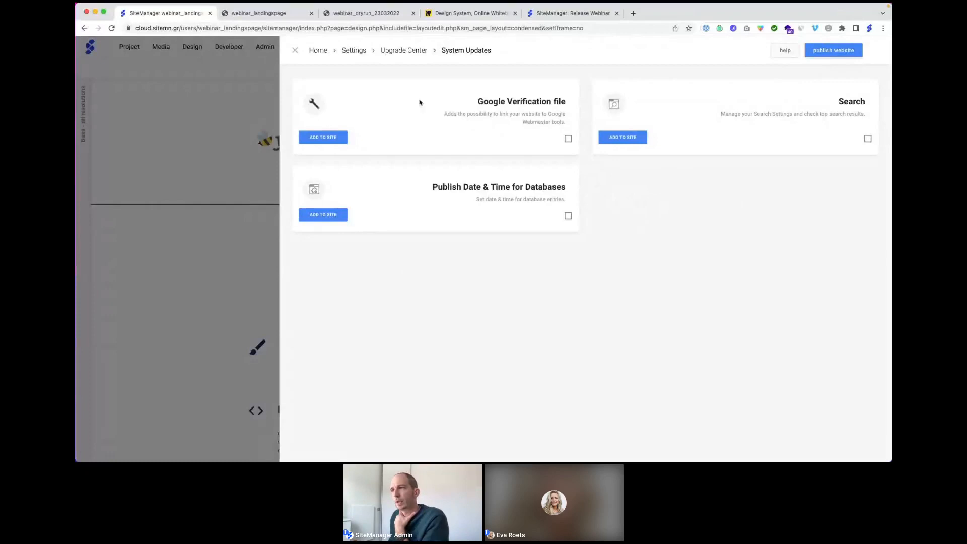
click(295, 51)
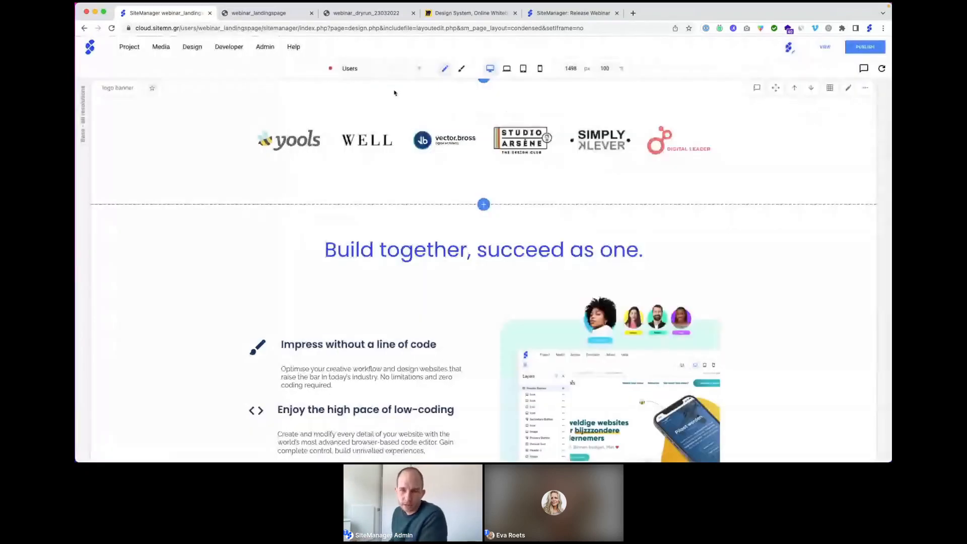
scroll(392, 92, up, 4)
scroll(392, 93, up, 1)
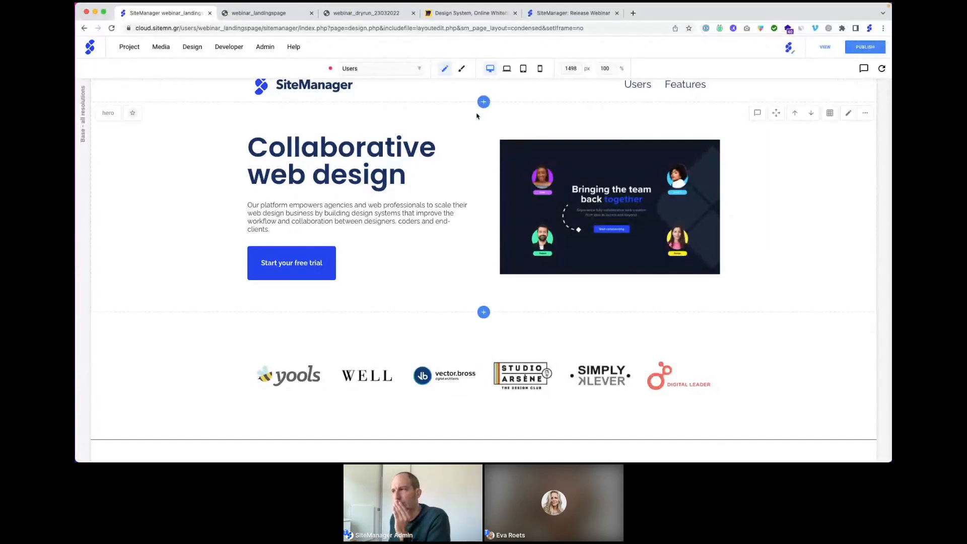
scroll(403, 95, up, 1)
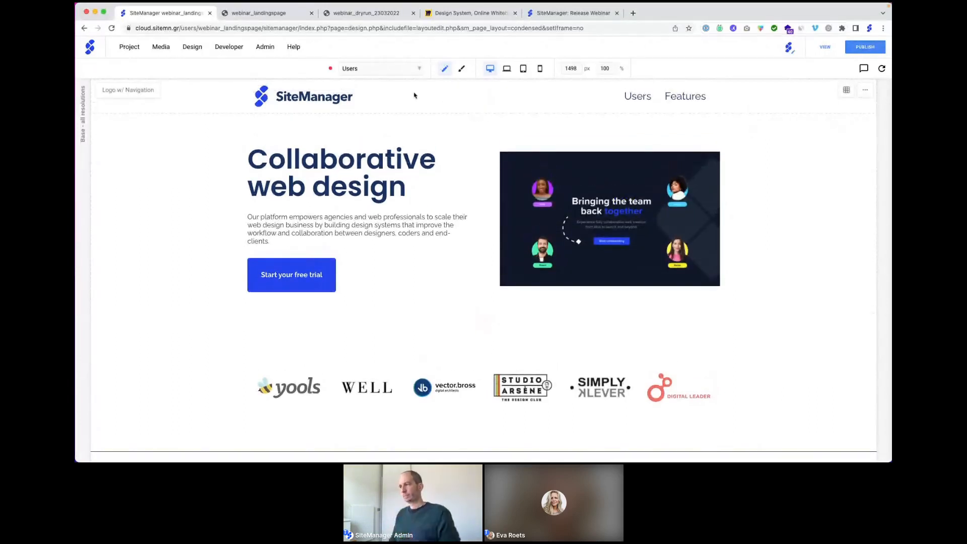